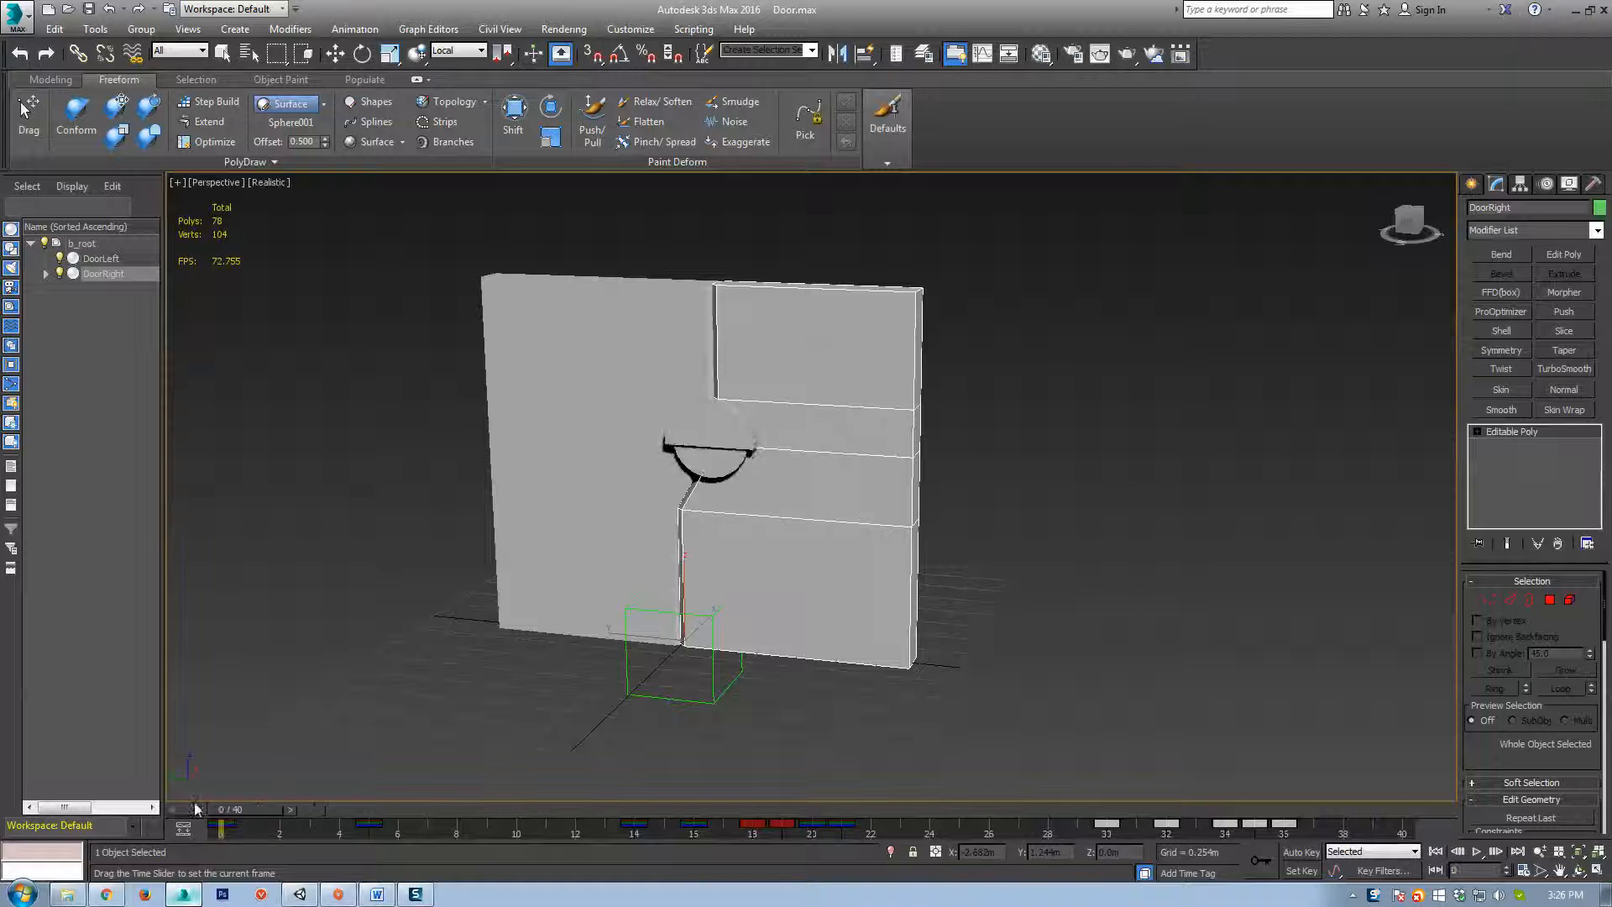
Examine the door model and its root dummy at the base from several angles, leaving nothing selected.
{"action": "middle_click_drag", "start_coordinate": [554, 607], "coordinate": [614, 680], "text": "alt"}
{"action": "left_click", "coordinate": [684, 722]}
{"action": "key", "text": "w"}
{"action": "middle_click_drag", "start_coordinate": [684, 722], "coordinate": [760, 632]}
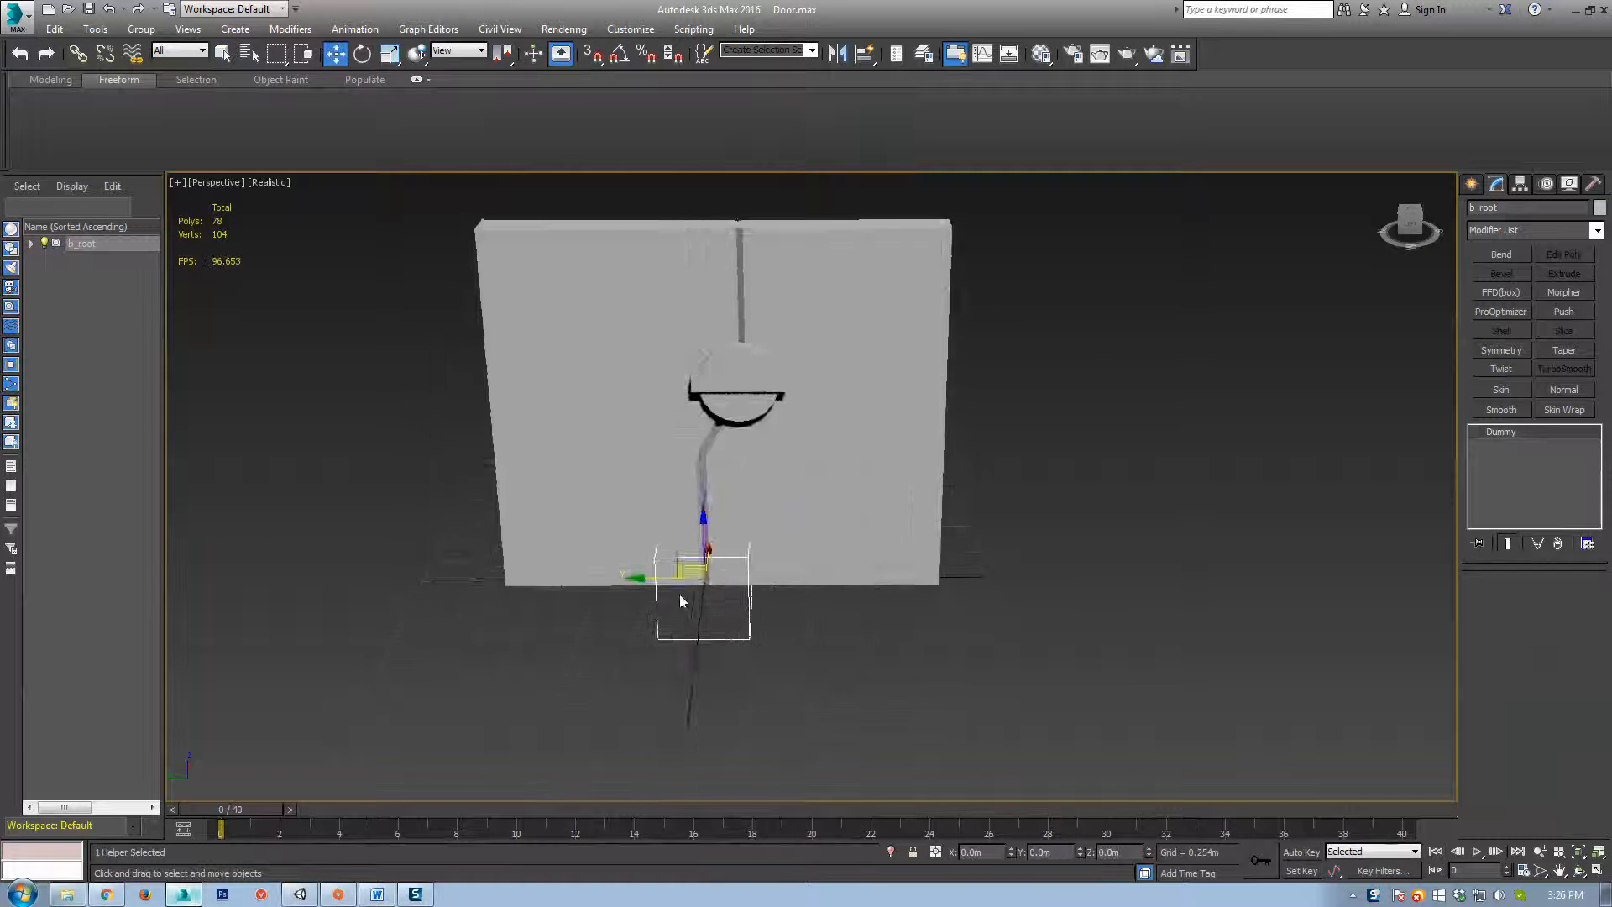
{"action": "middle_click_drag", "start_coordinate": [680, 600], "coordinate": [903, 598], "text": "alt"}
{"action": "scroll", "coordinate": [845, 630], "scroll_direction": "down", "scroll_amount": 4}
{"action": "scroll", "coordinate": [903, 598], "scroll_direction": "up", "scroll_amount": 4}
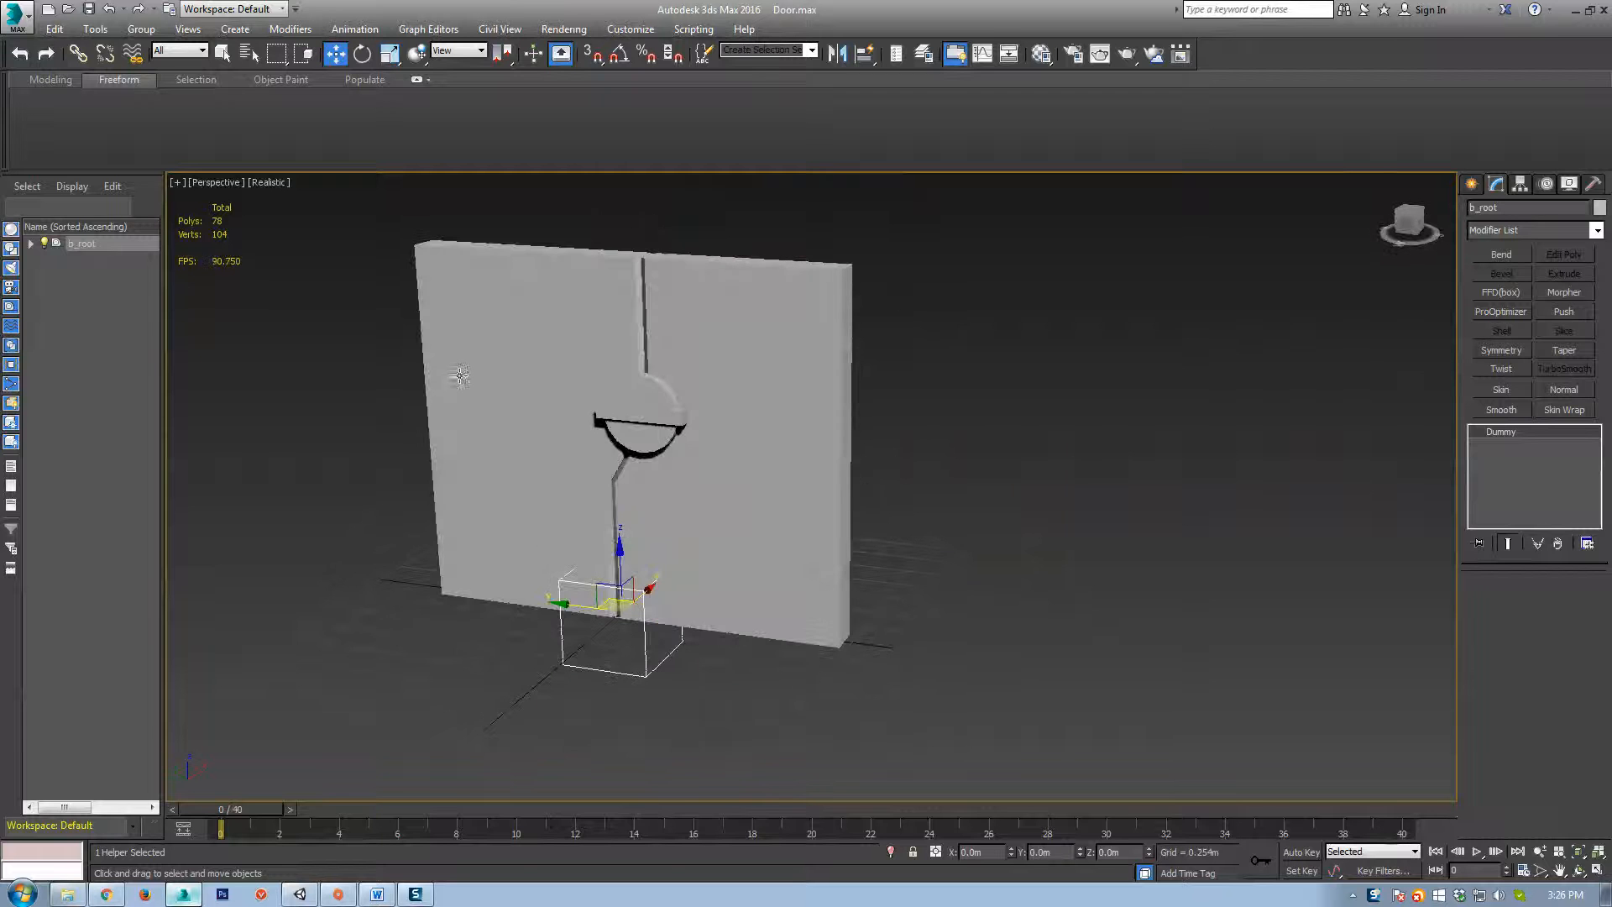
{"action": "left_click", "coordinate": [997, 473]}
{"action": "middle_click_drag", "start_coordinate": [997, 472], "coordinate": [1119, 472]}
Start exporting the scene as FBX over the existing Door_A file in the project's Meshes folder, accepting the replacement.
{"action": "left_click", "coordinate": [15, 15]}
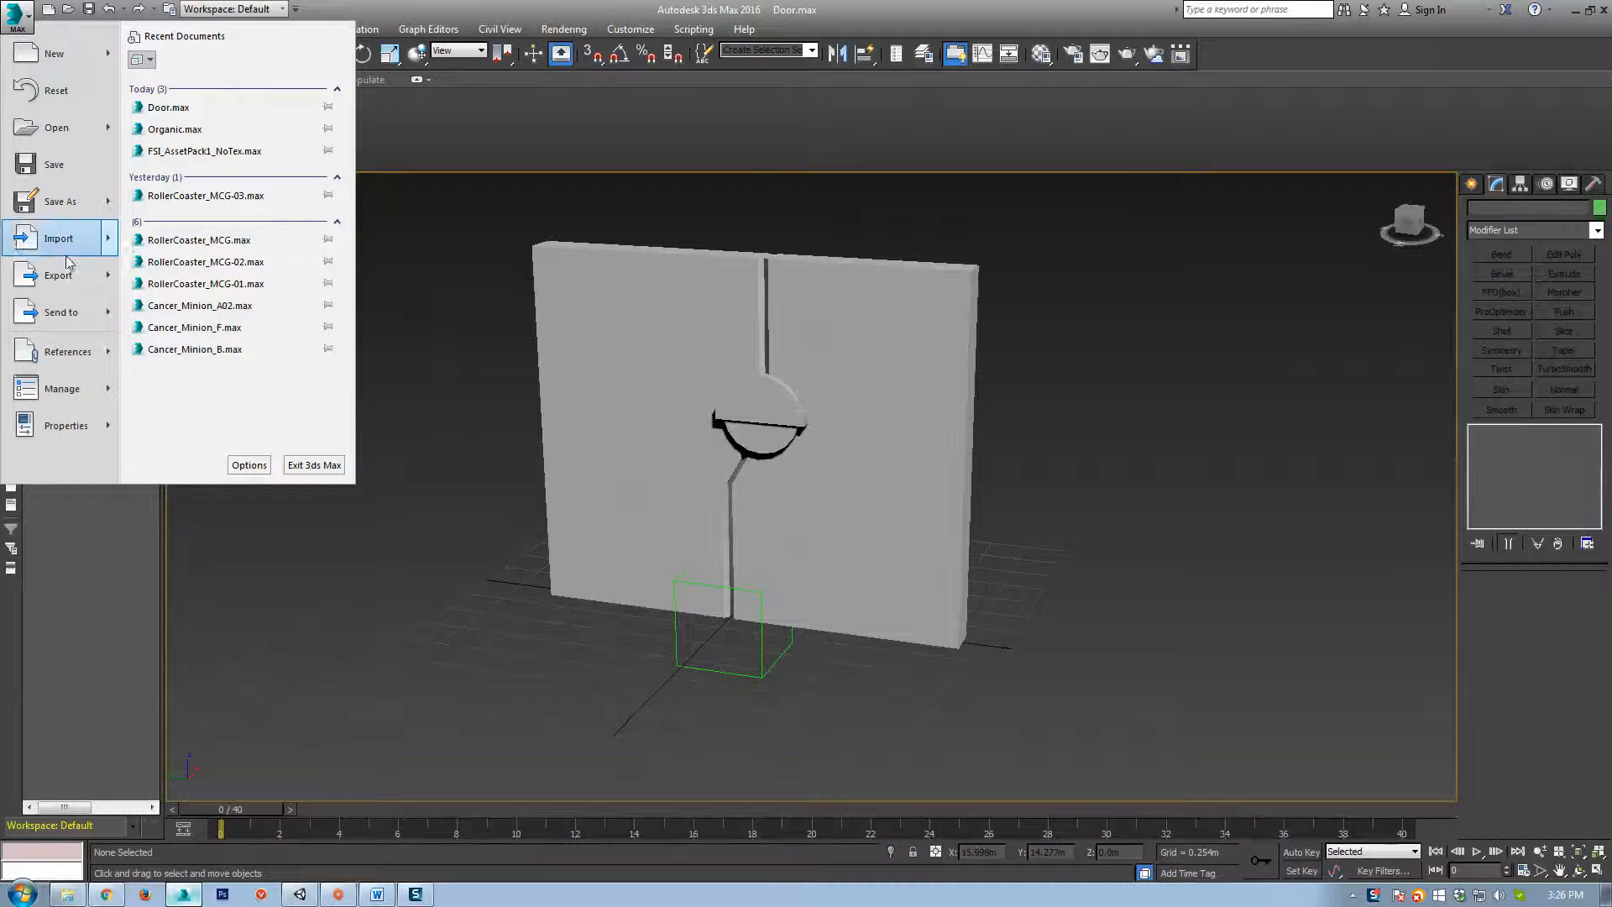
{"action": "left_click", "coordinate": [59, 281]}
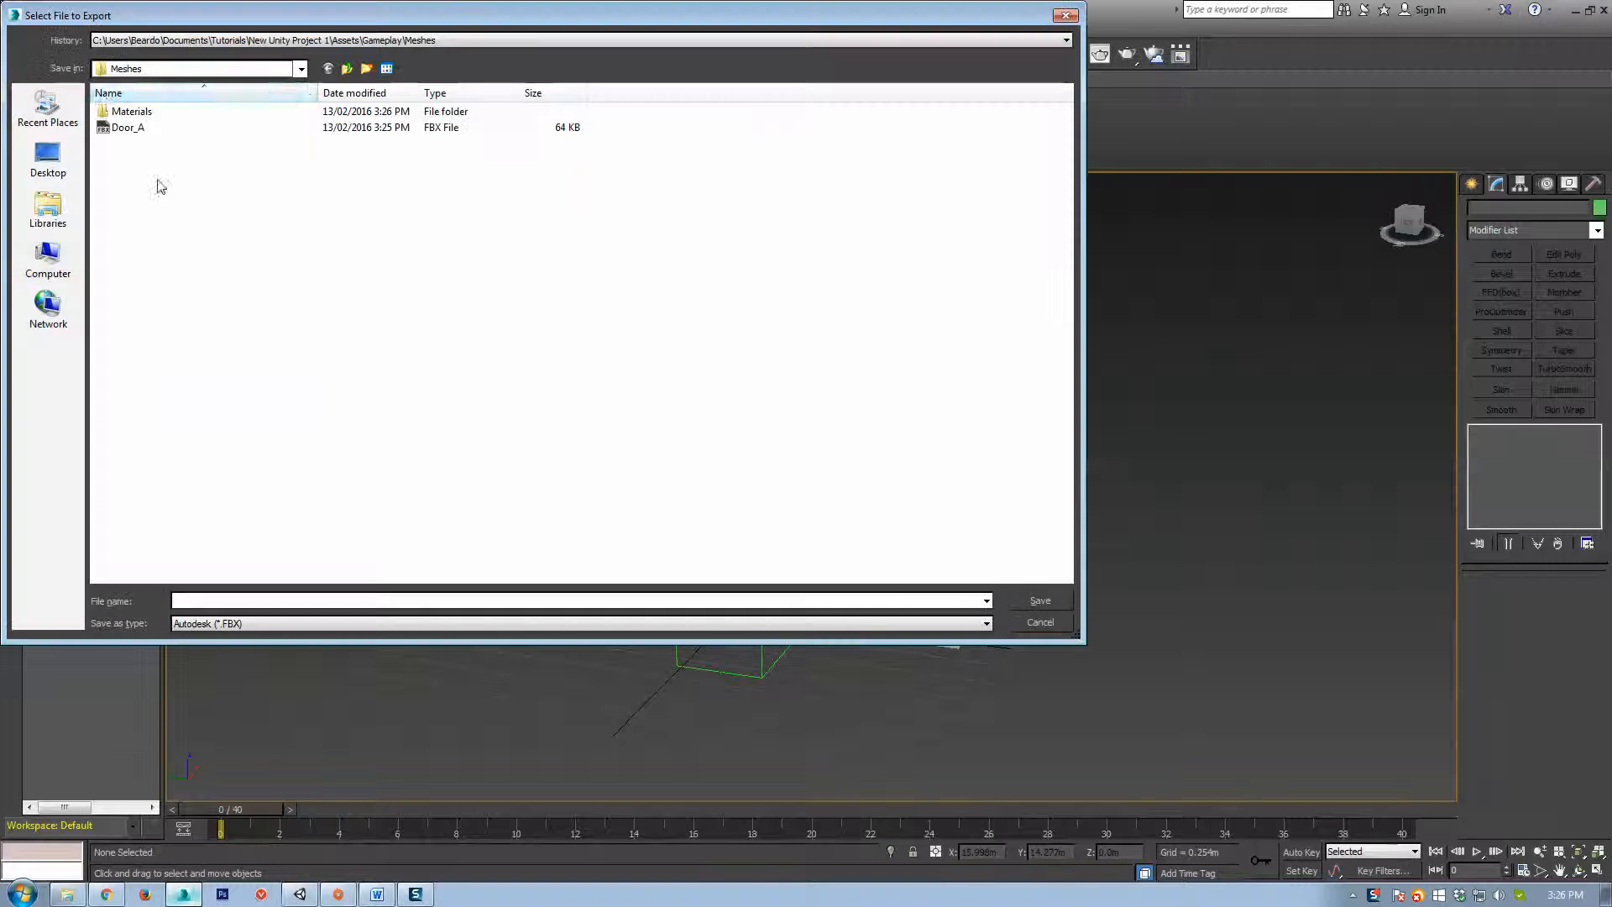
{"action": "left_click", "coordinate": [116, 130]}
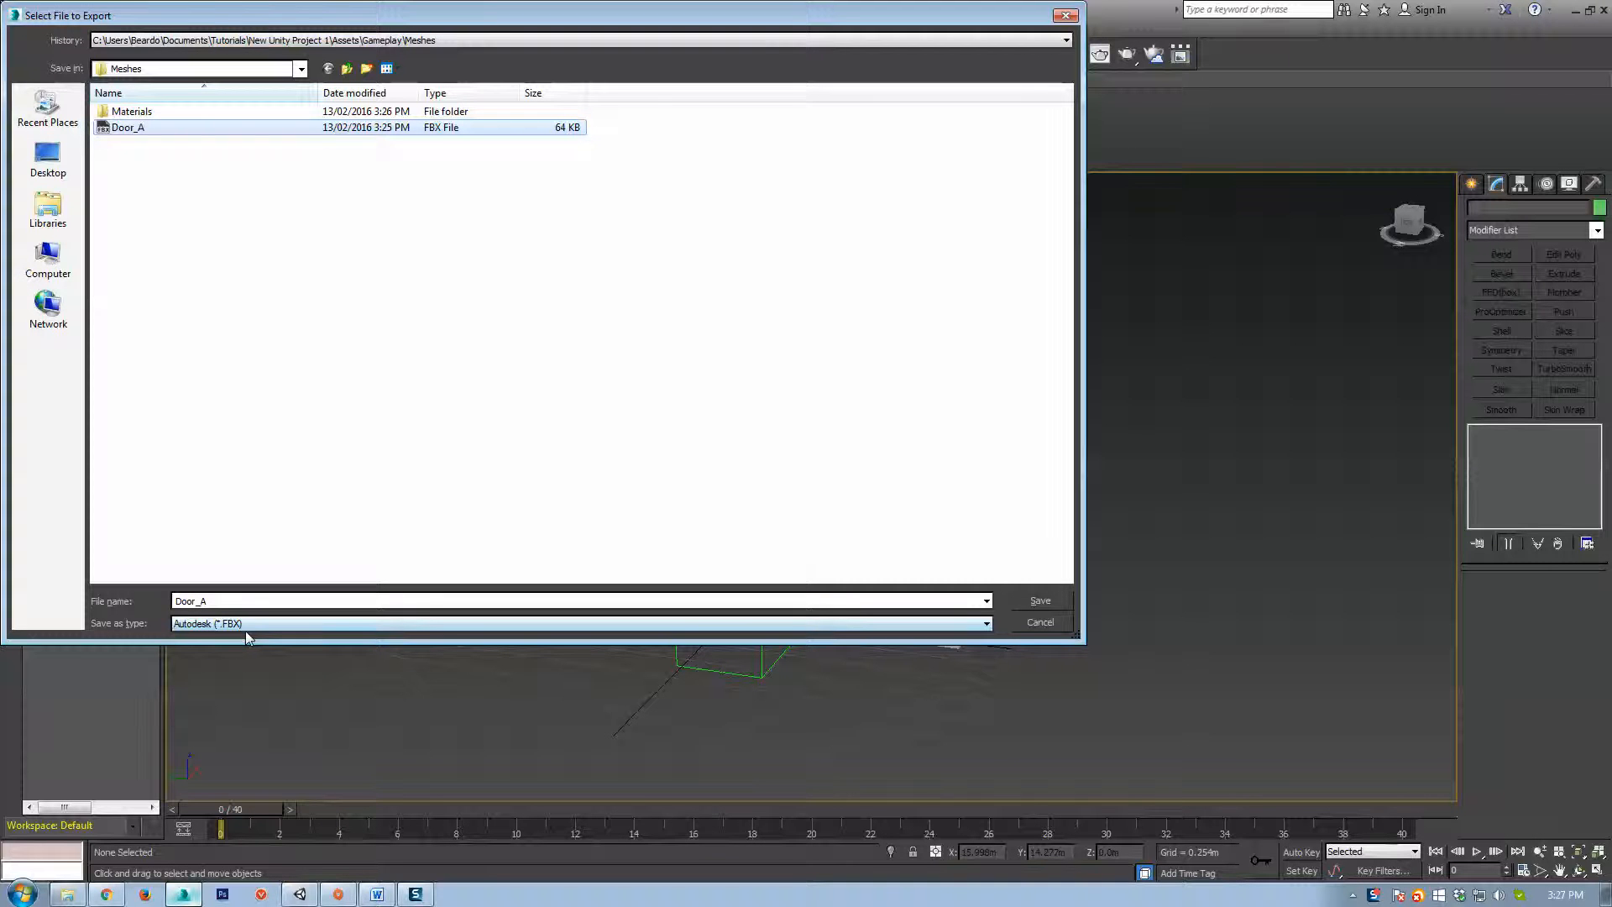
{"action": "left_click", "coordinate": [1039, 600]}
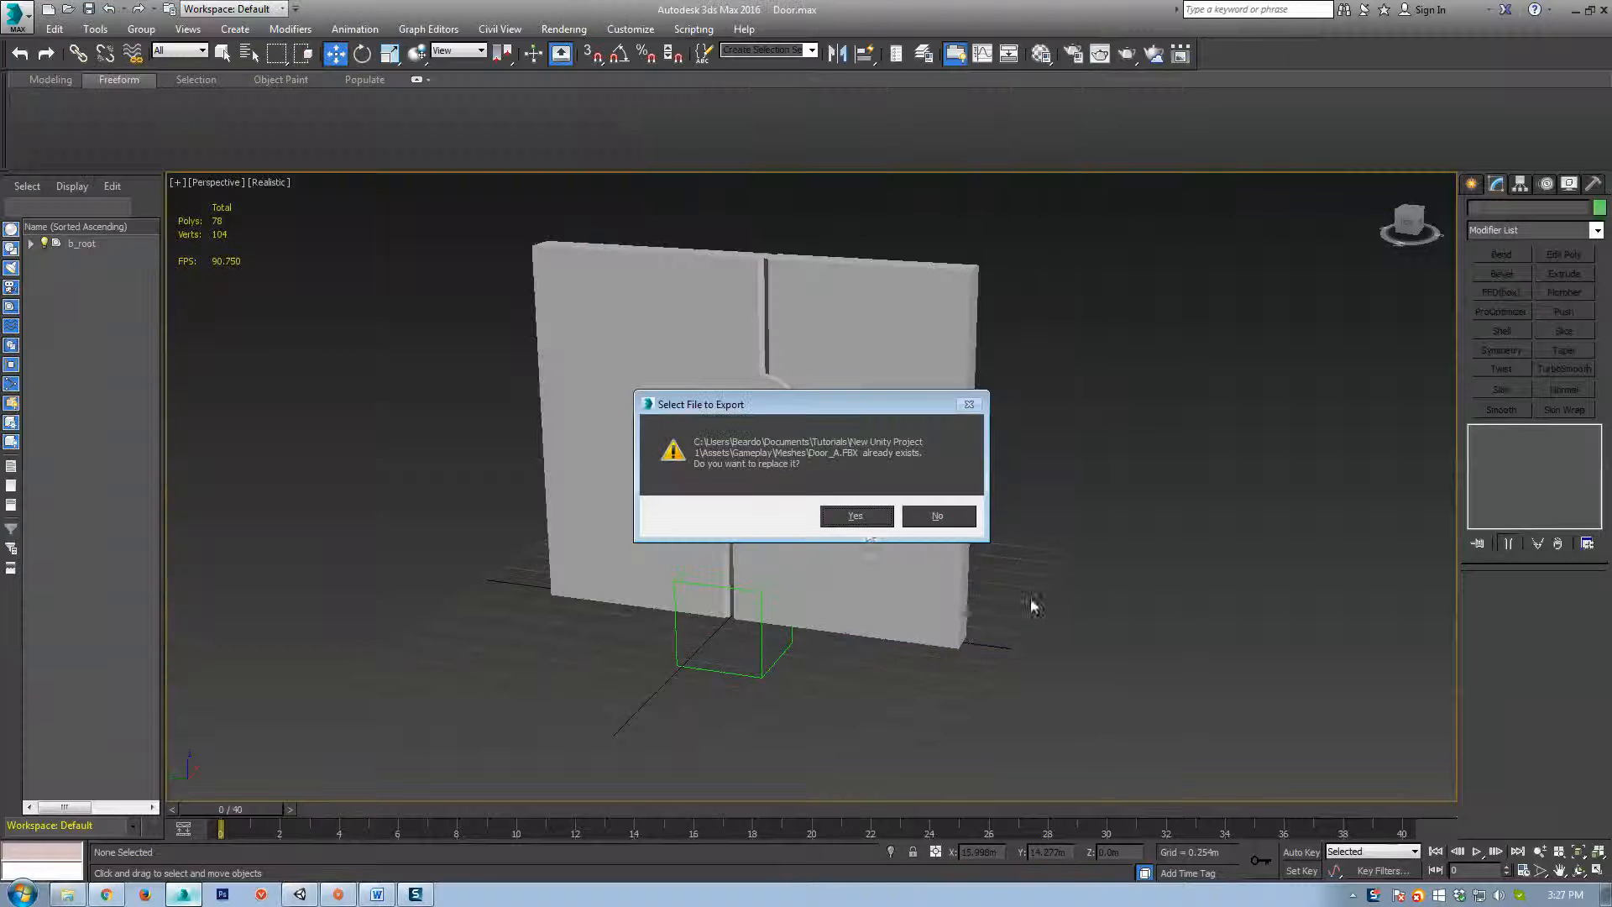
{"action": "left_click", "coordinate": [871, 519]}
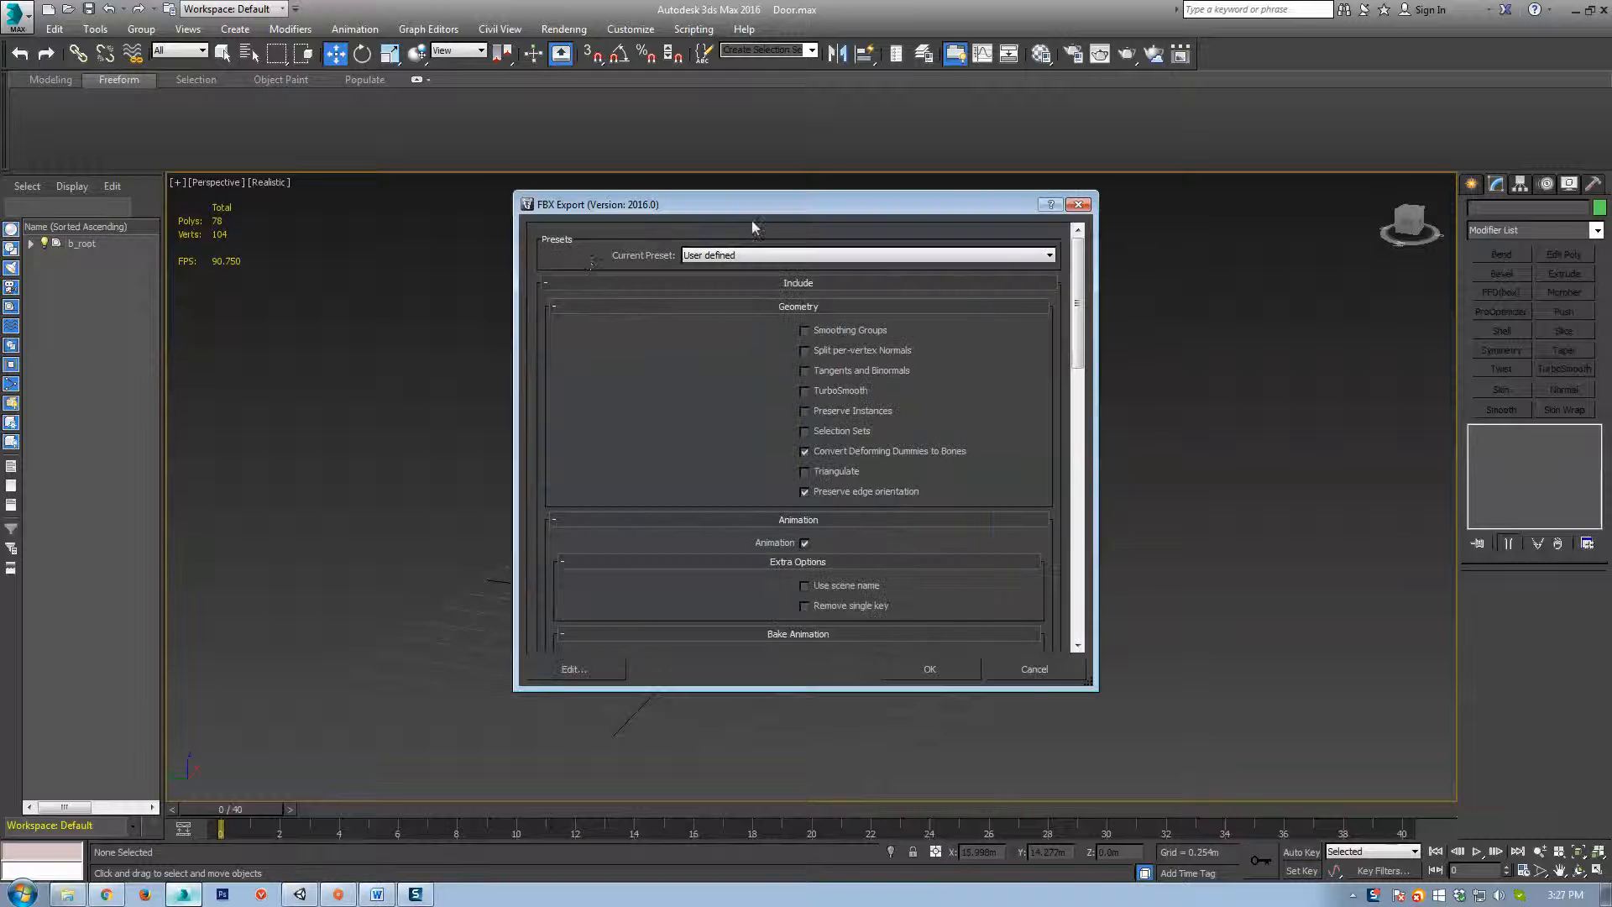
{"action": "left_click_drag", "start_coordinate": [663, 207], "coordinate": [358, 42]}
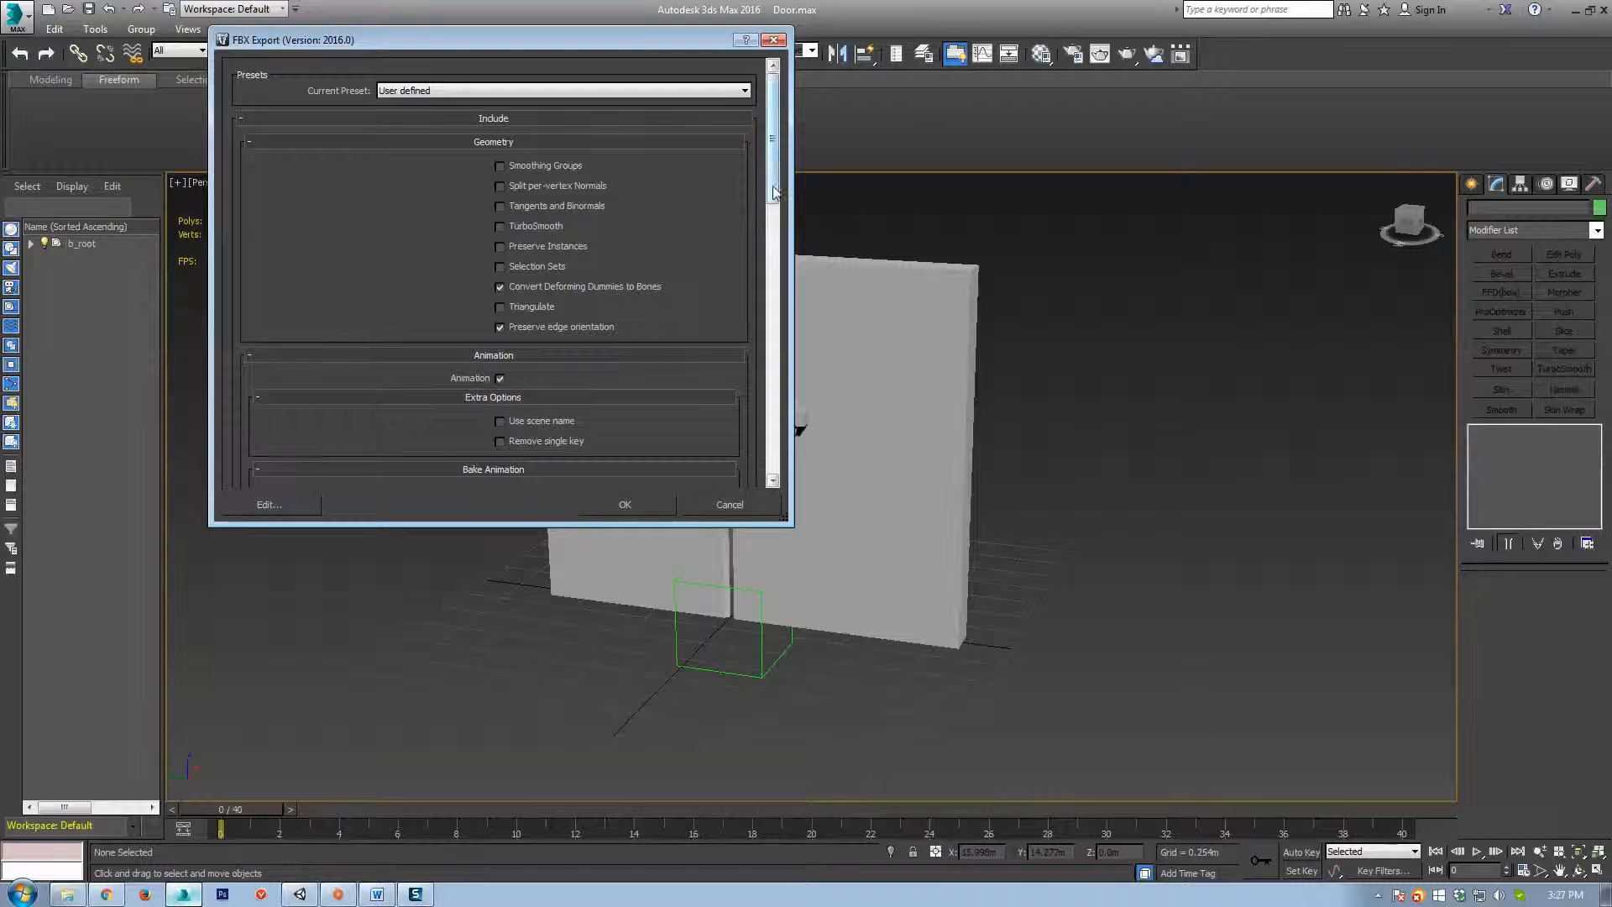
Review the FBX export options for animation and deformations, and exclude cameras and lights.
{"action": "scroll", "coordinate": [753, 197], "scroll_direction": "down", "scroll_amount": 5}
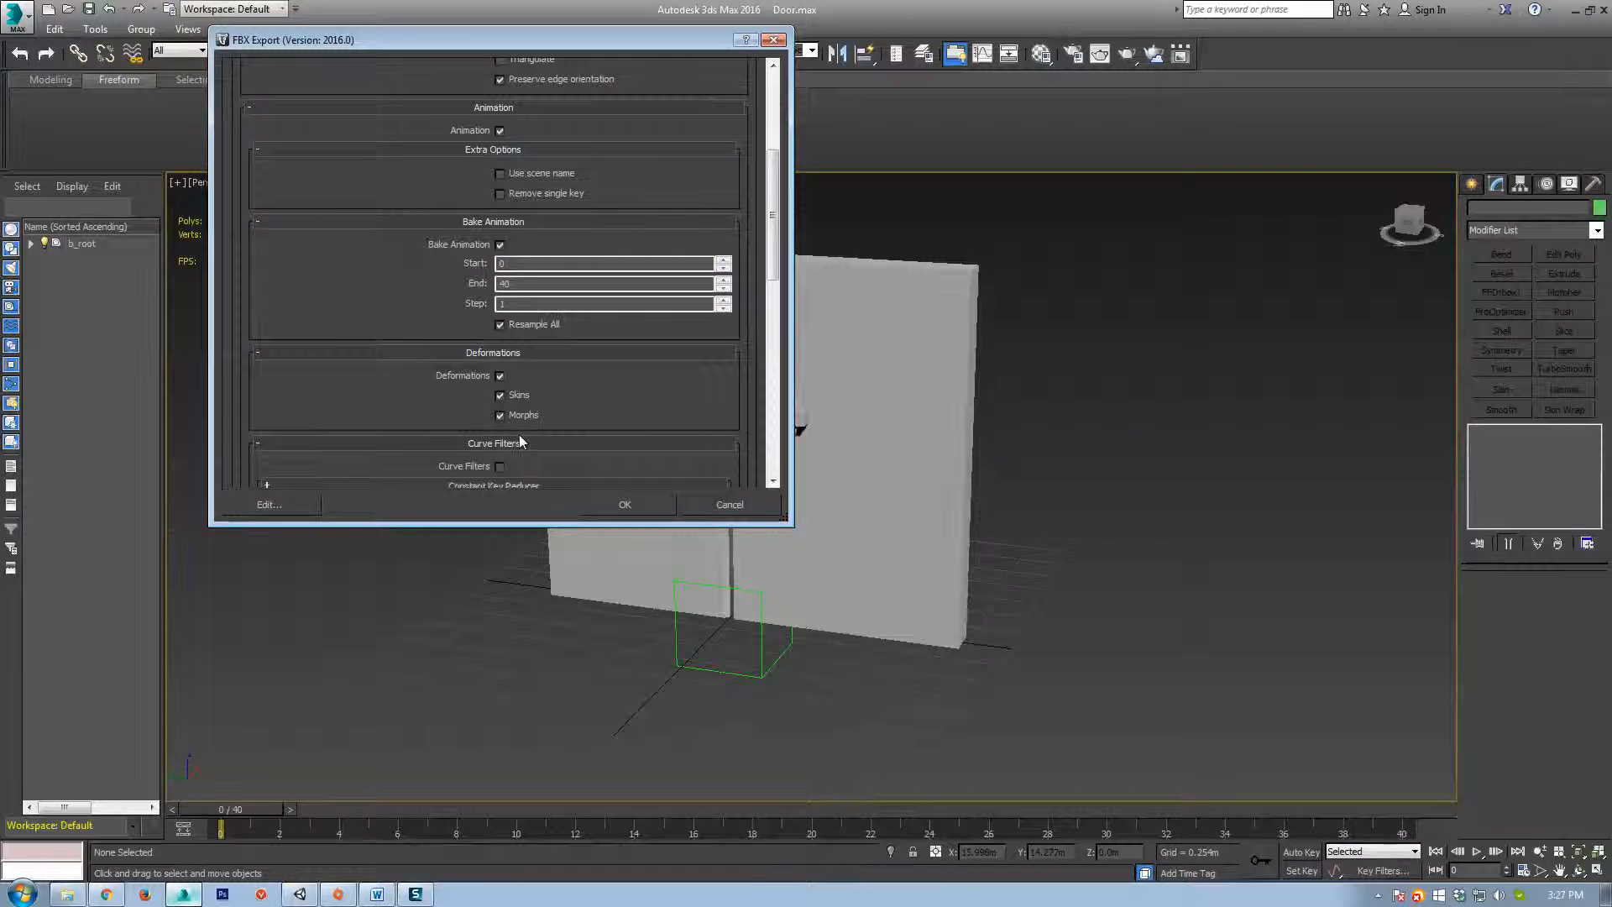
{"action": "scroll", "coordinate": [520, 438], "scroll_direction": "down", "scroll_amount": 3}
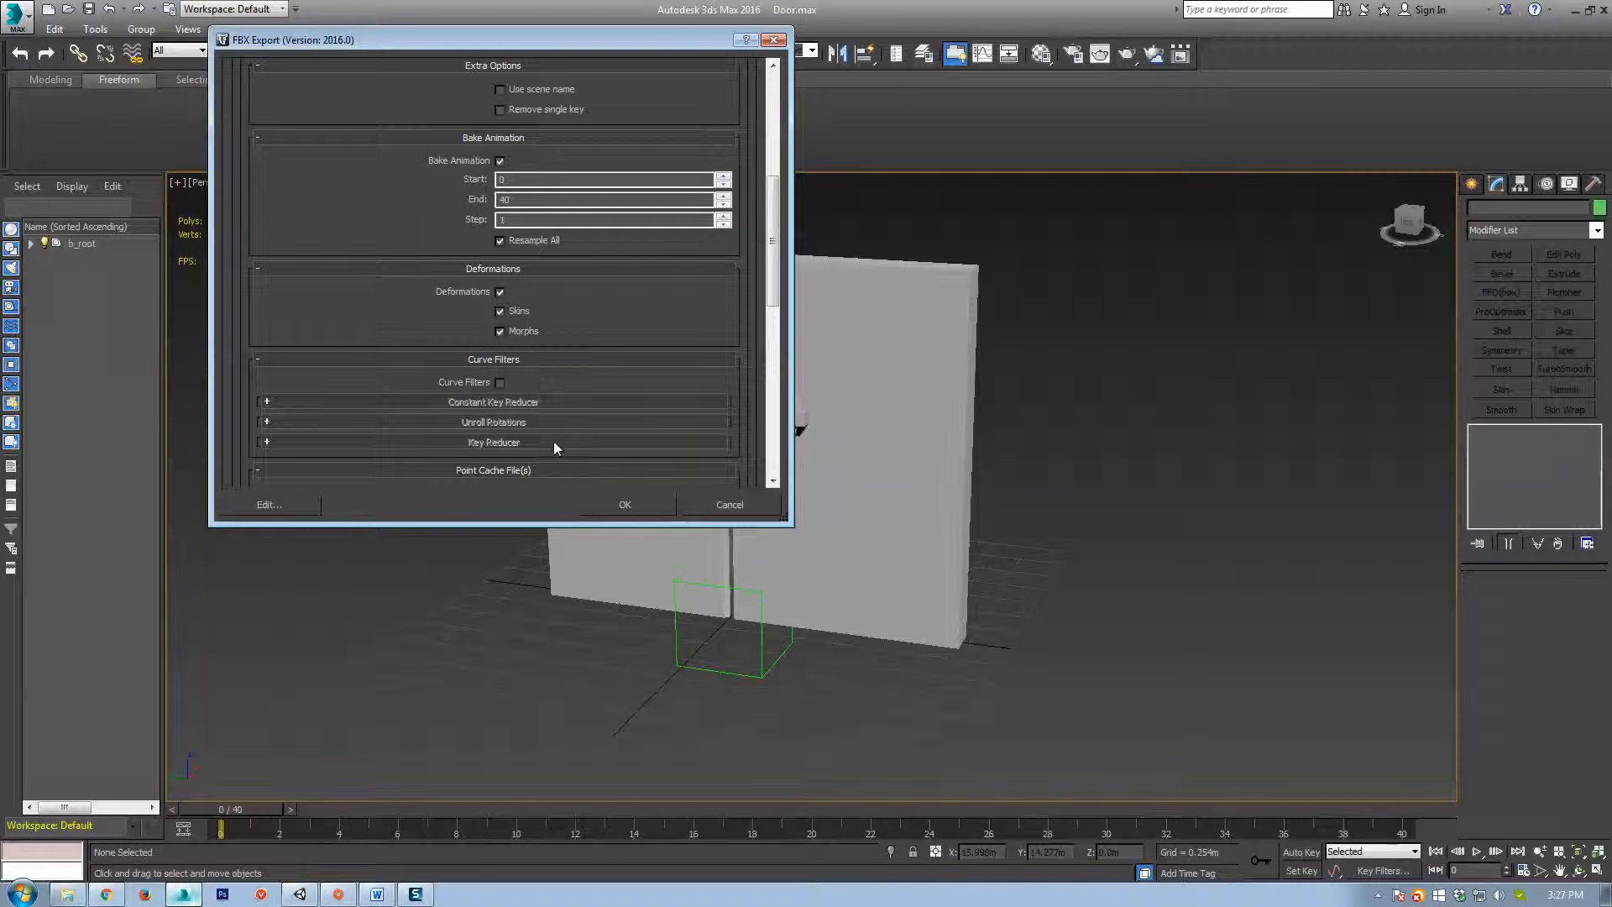
{"action": "scroll", "coordinate": [403, 438], "scroll_direction": "down", "scroll_amount": 3}
{"action": "scroll", "coordinate": [466, 410], "scroll_direction": "down", "scroll_amount": 6}
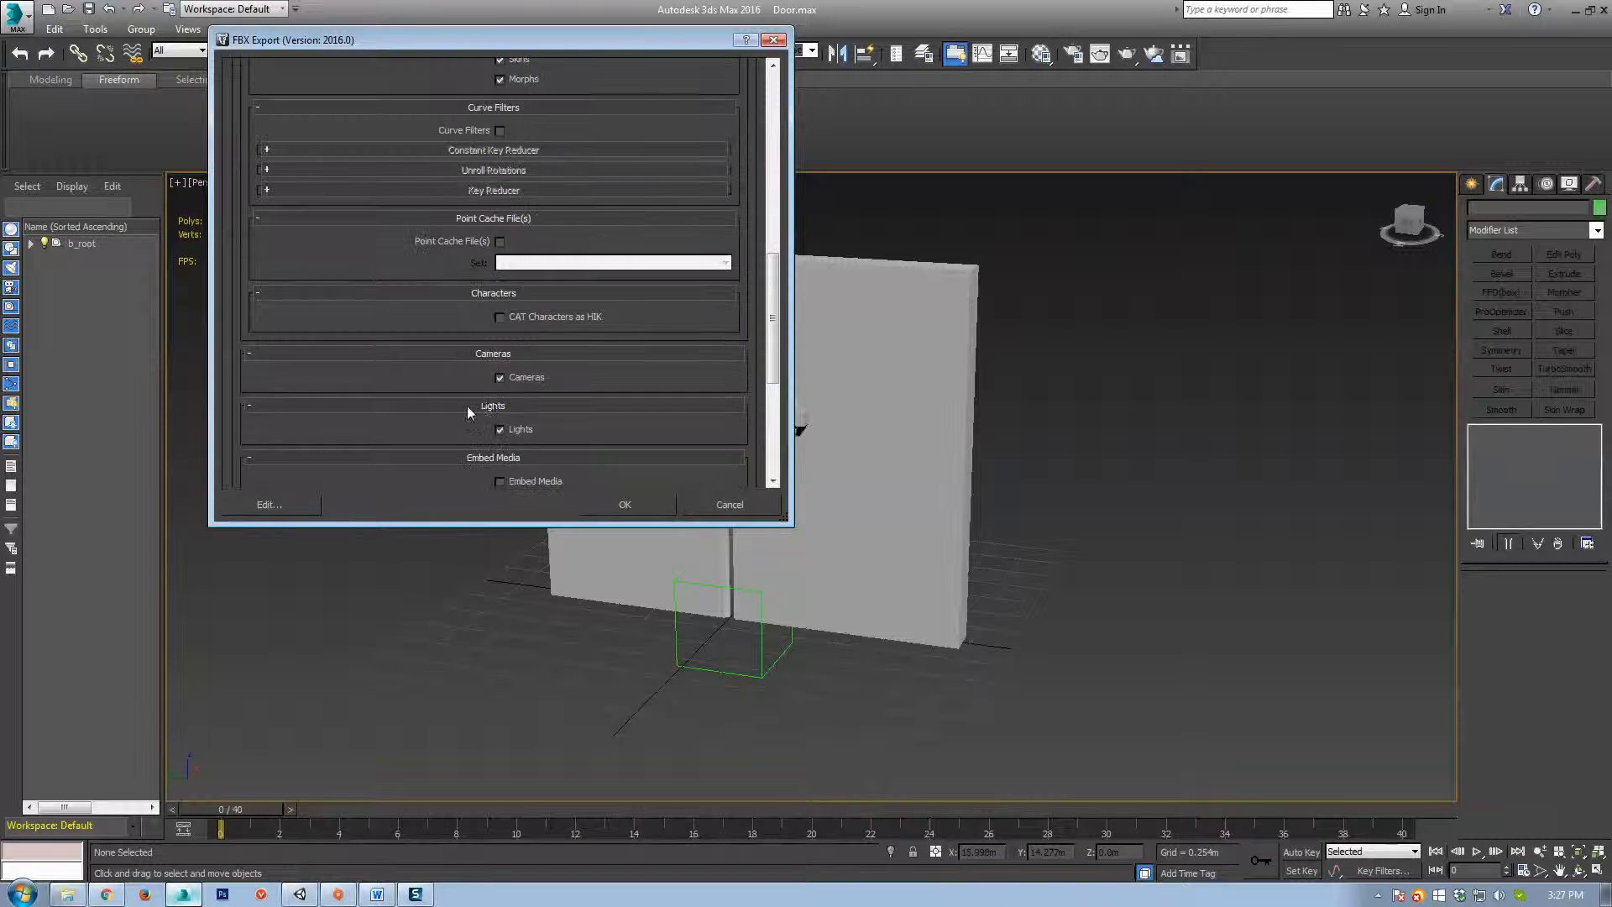
{"action": "scroll", "coordinate": [440, 349], "scroll_direction": "down", "scroll_amount": 3}
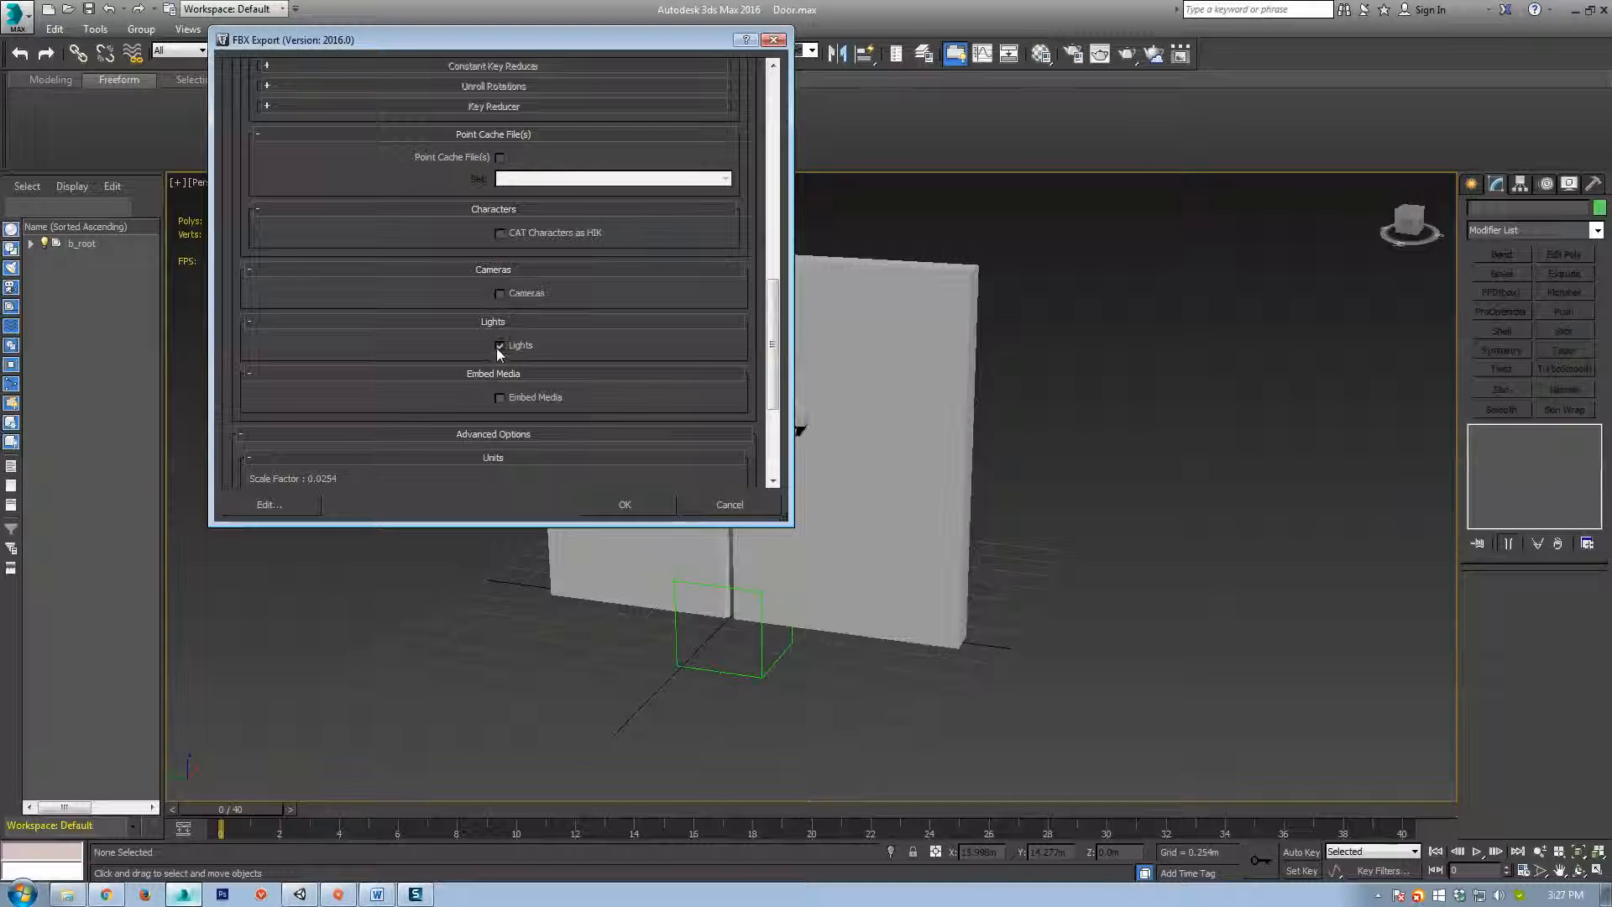
{"action": "scroll", "coordinate": [472, 433], "scroll_direction": "down", "scroll_amount": 2}
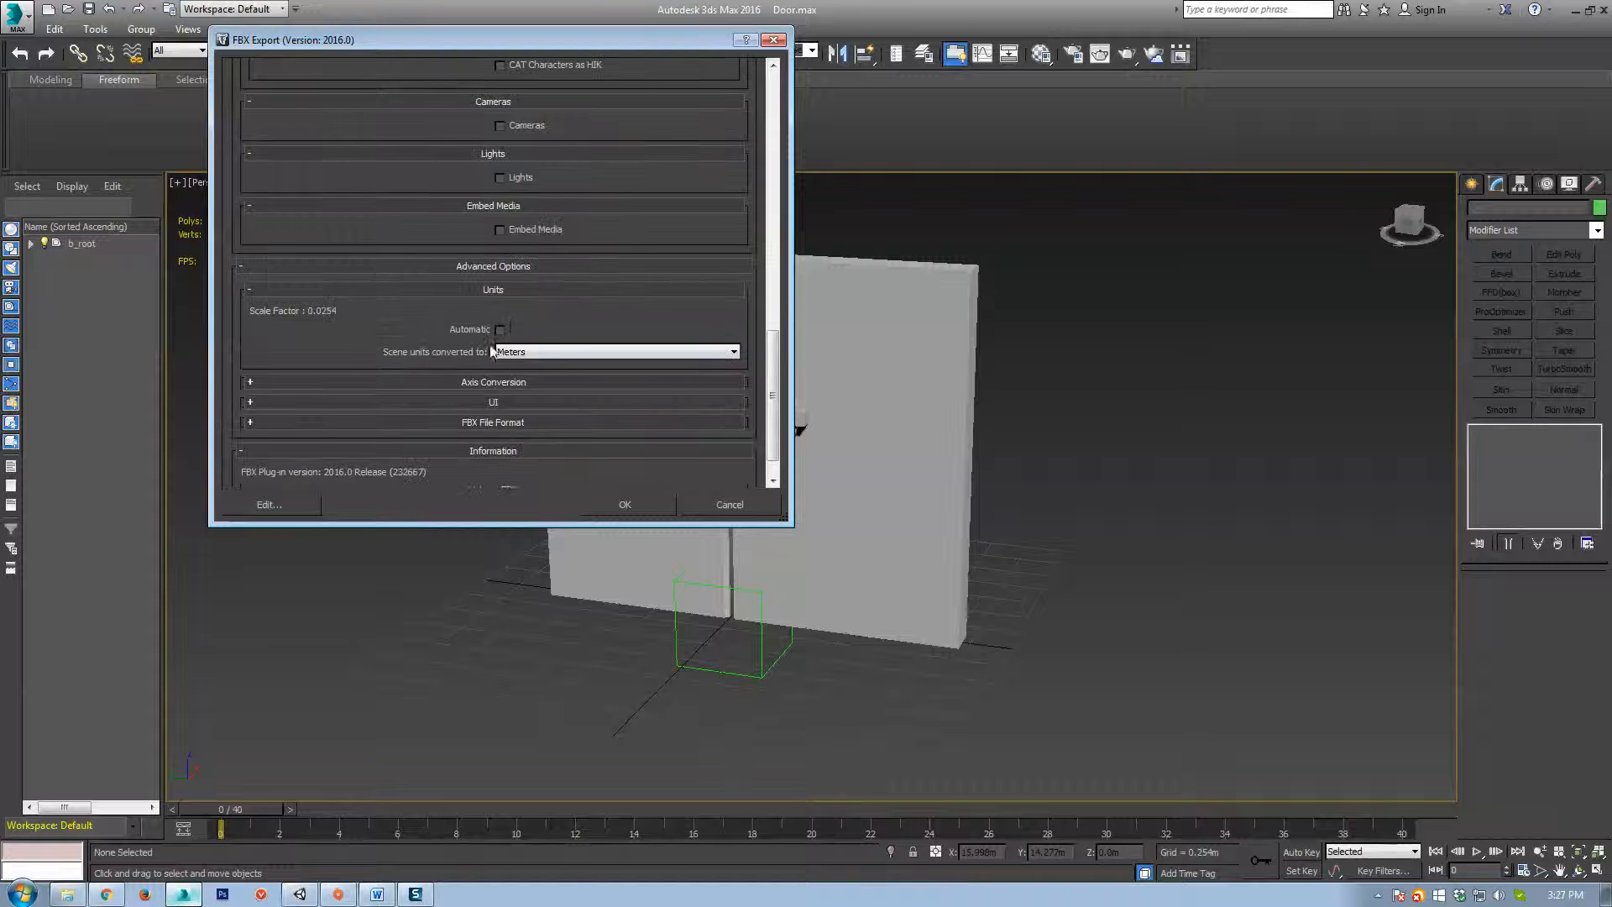
Set the FBX unit conversion to Automatic and run the export.
{"action": "left_click", "coordinate": [500, 329]}
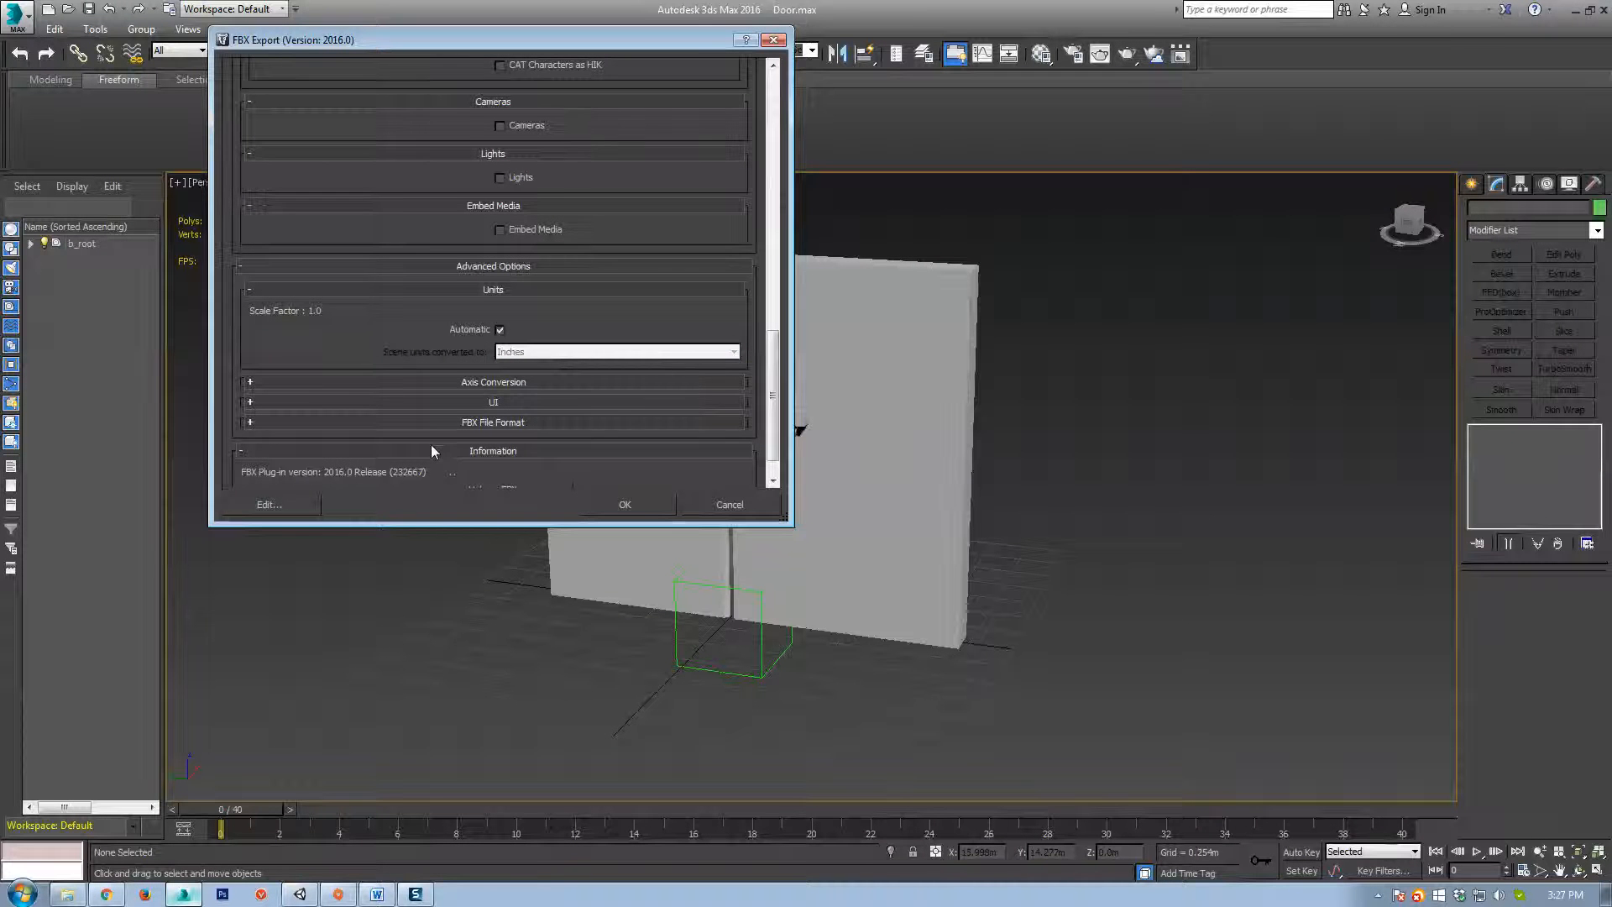
{"action": "scroll", "coordinate": [433, 445], "scroll_direction": "down", "scroll_amount": 1}
{"action": "left_click", "coordinate": [643, 512]}
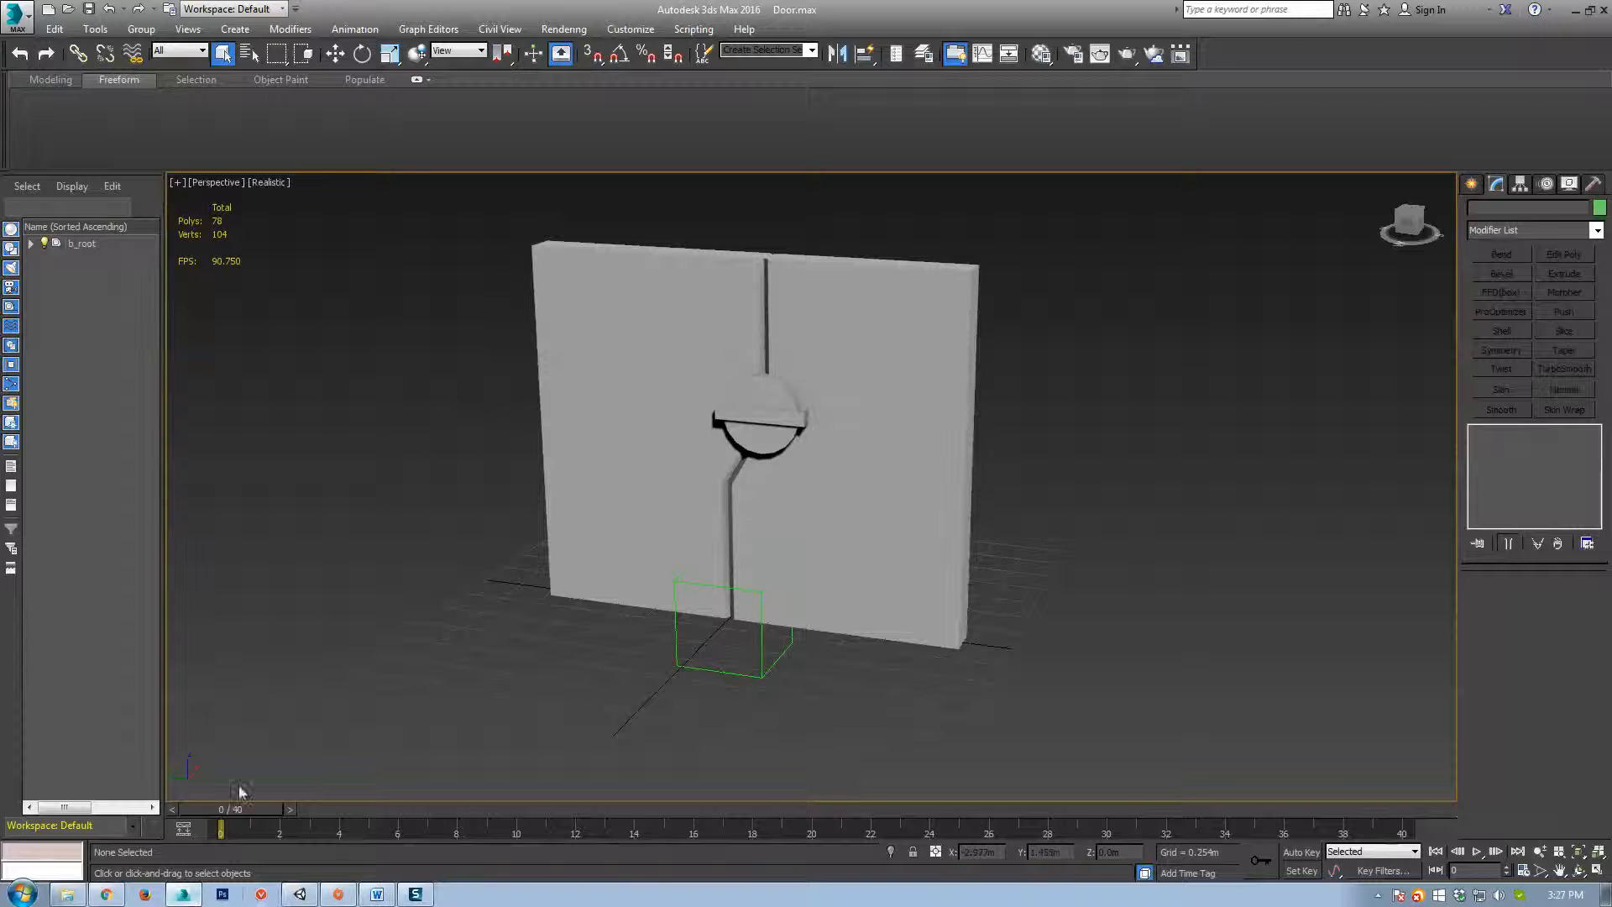
Switch to Unity and select the Door_A model in the Meshes folder inside Gameplay.
{"action": "left_click", "coordinate": [300, 894]}
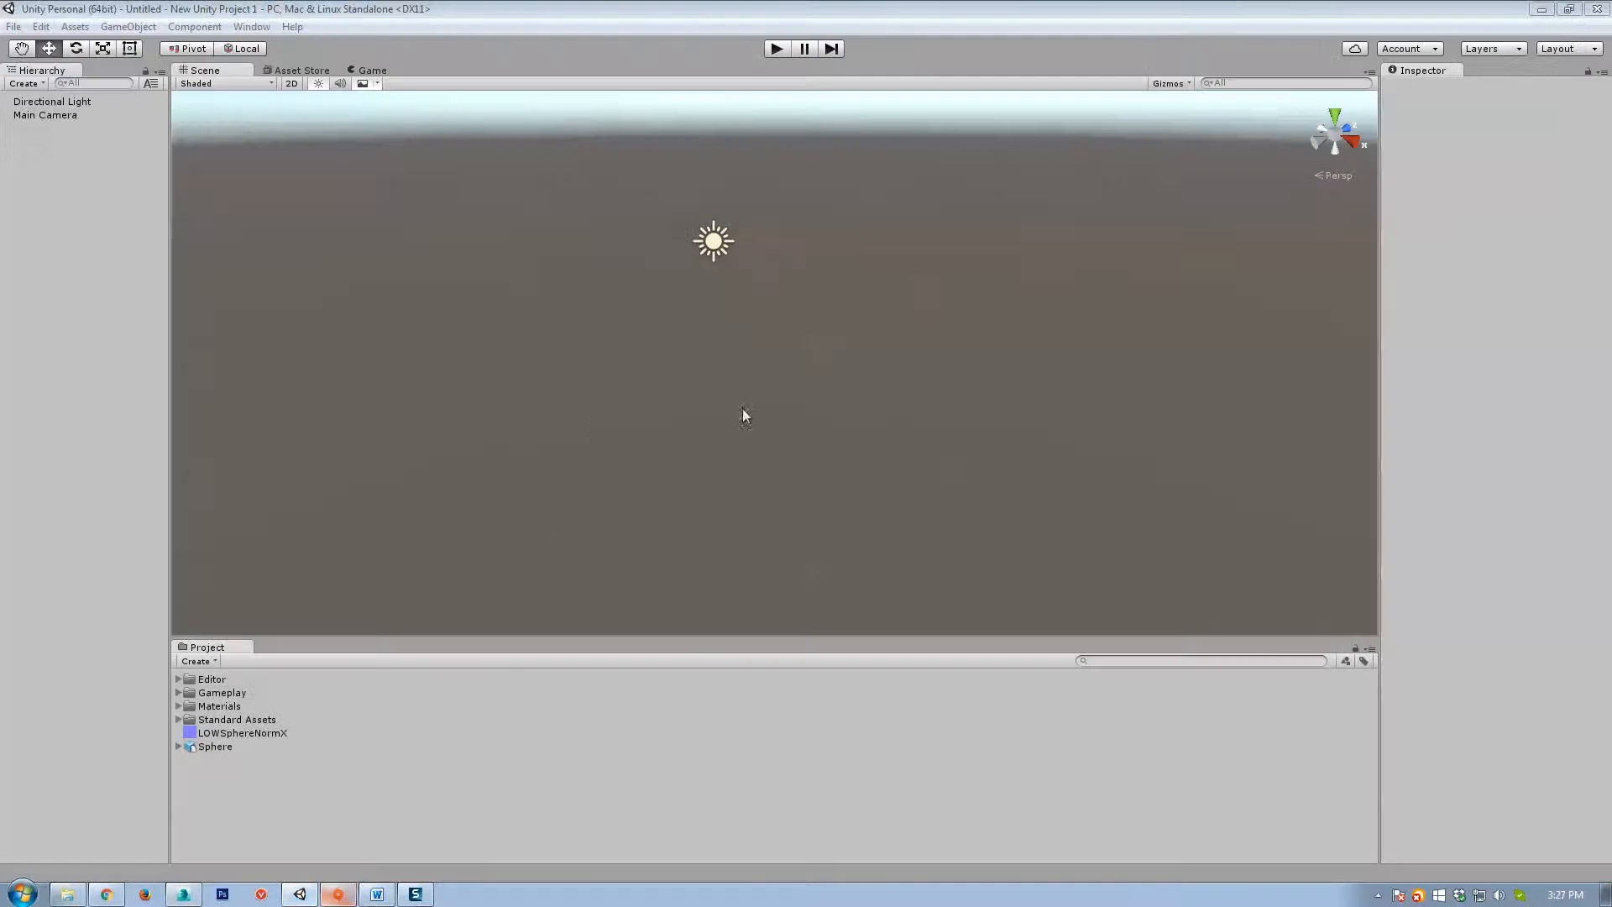
{"action": "left_click", "coordinate": [209, 693]}
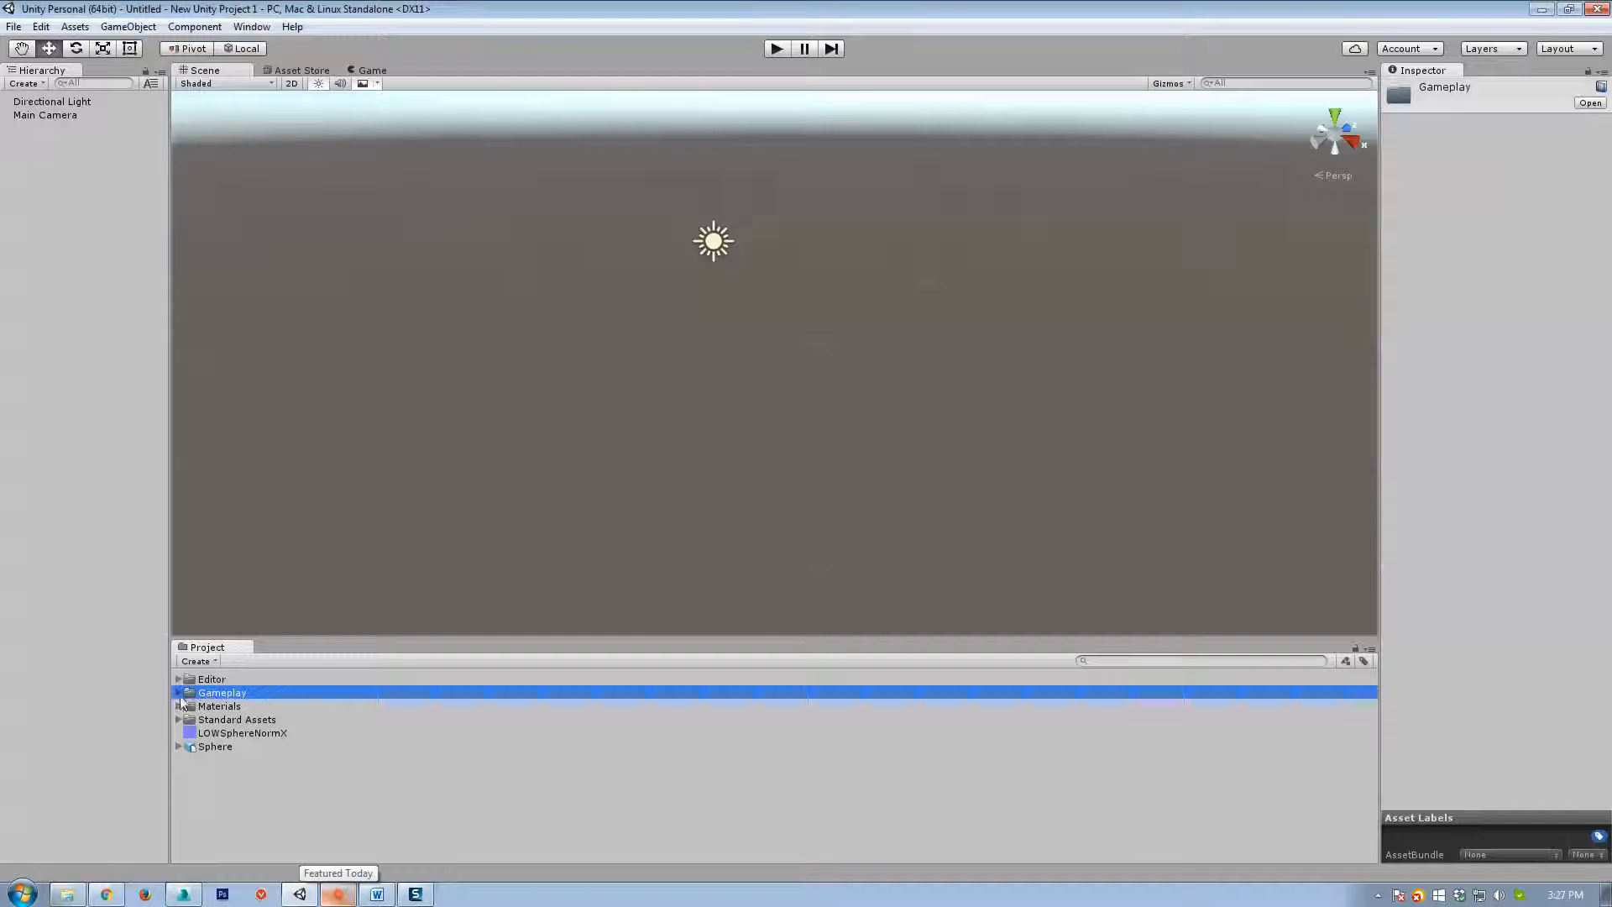
{"action": "left_click", "coordinate": [179, 694]}
{"action": "left_click", "coordinate": [220, 705]}
{"action": "left_click", "coordinate": [190, 706]}
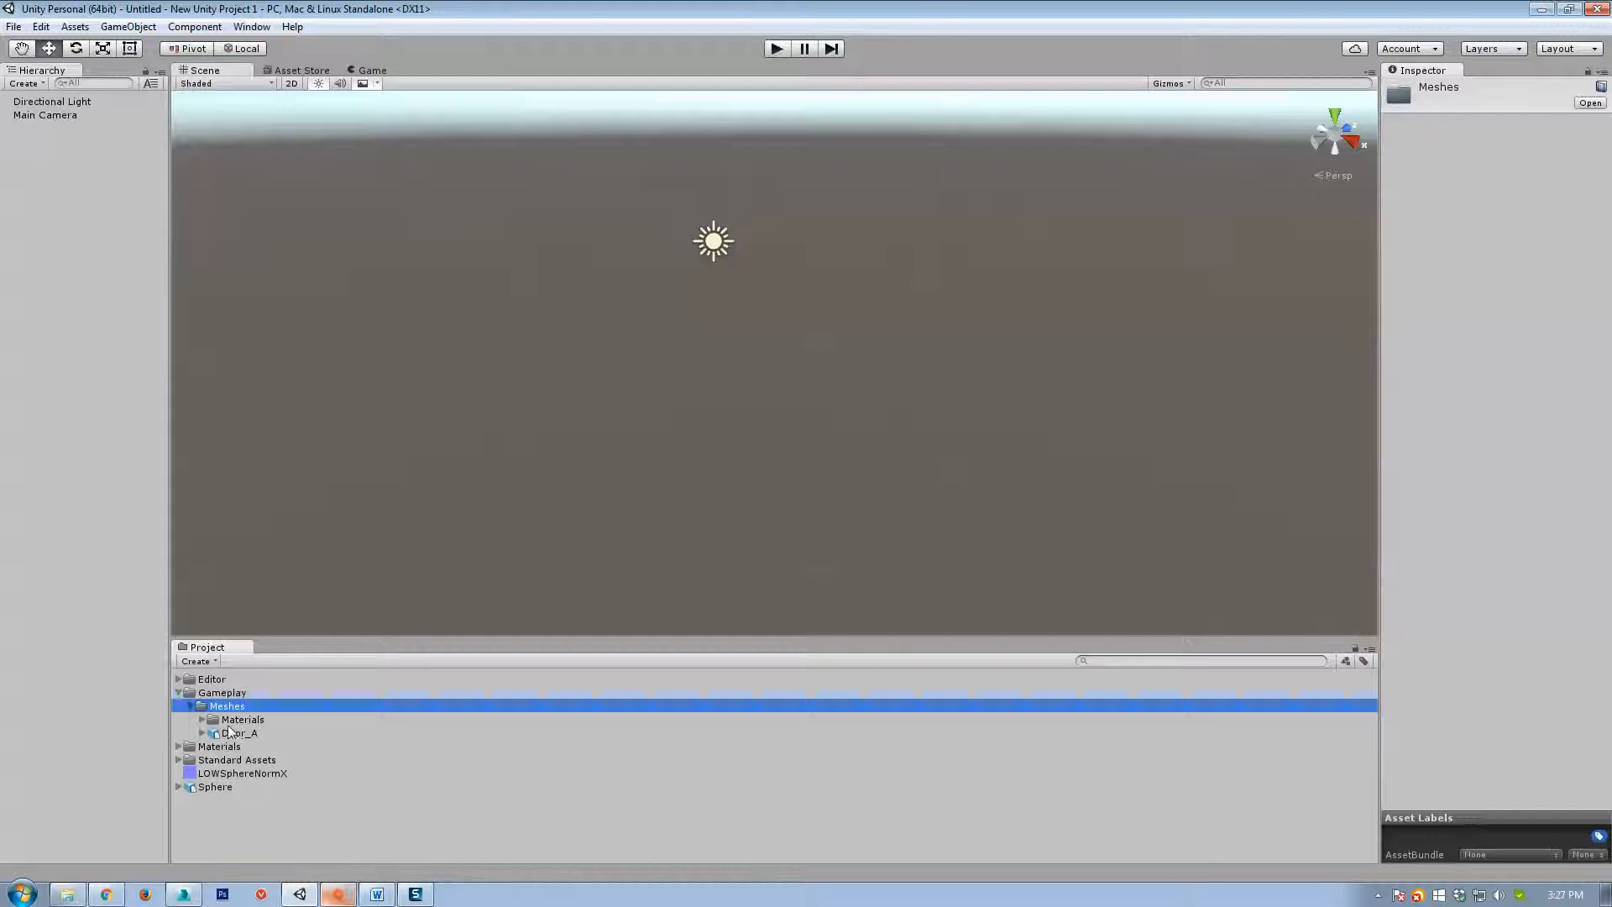
{"action": "left_click", "coordinate": [239, 733]}
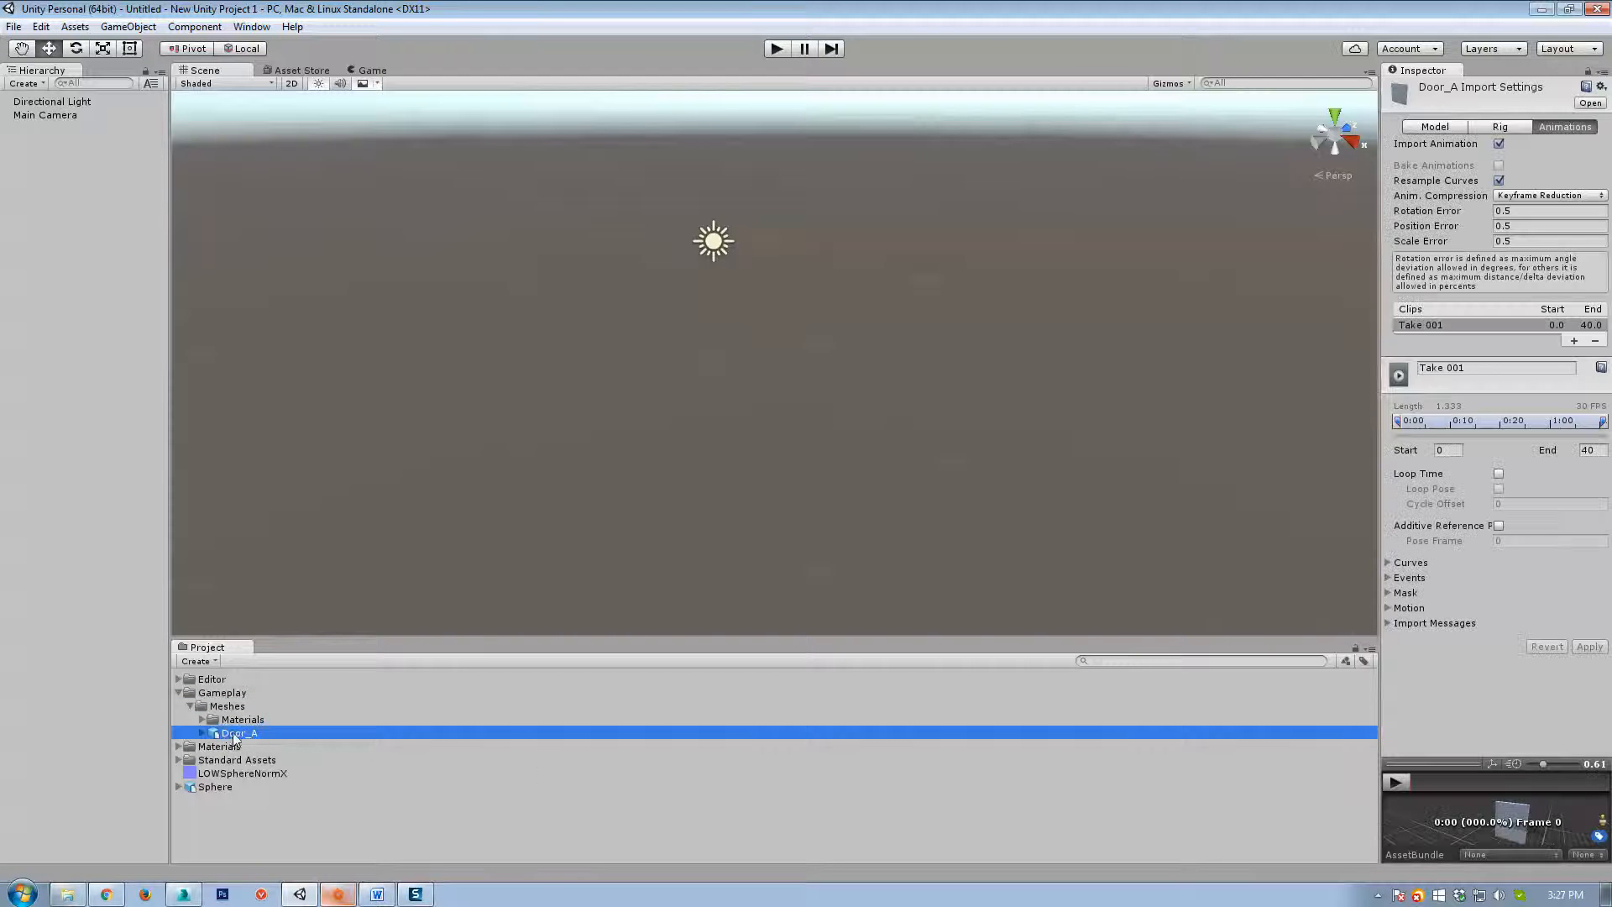
Place Door_A in the scene at about X 1.685, Y 1.553, Z -3.612 and inspect its pivot.
{"action": "left_click_drag", "start_coordinate": [235, 739], "coordinate": [756, 435]}
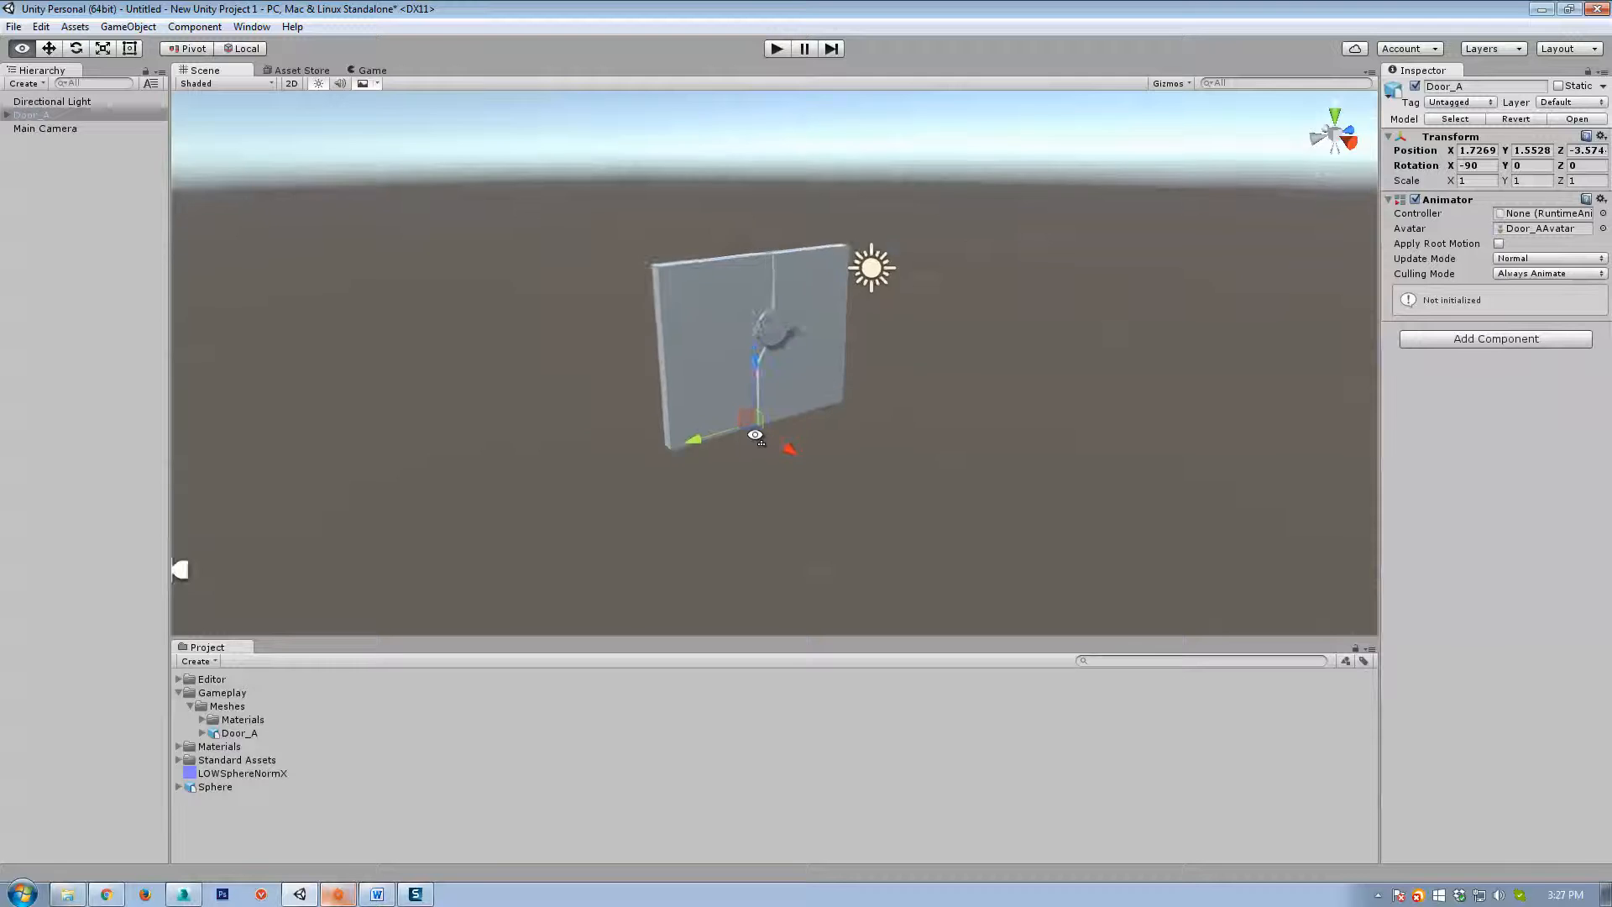
{"action": "right_click_drag", "start_coordinate": [756, 435], "coordinate": [633, 471]}
{"action": "key", "text": "w"}
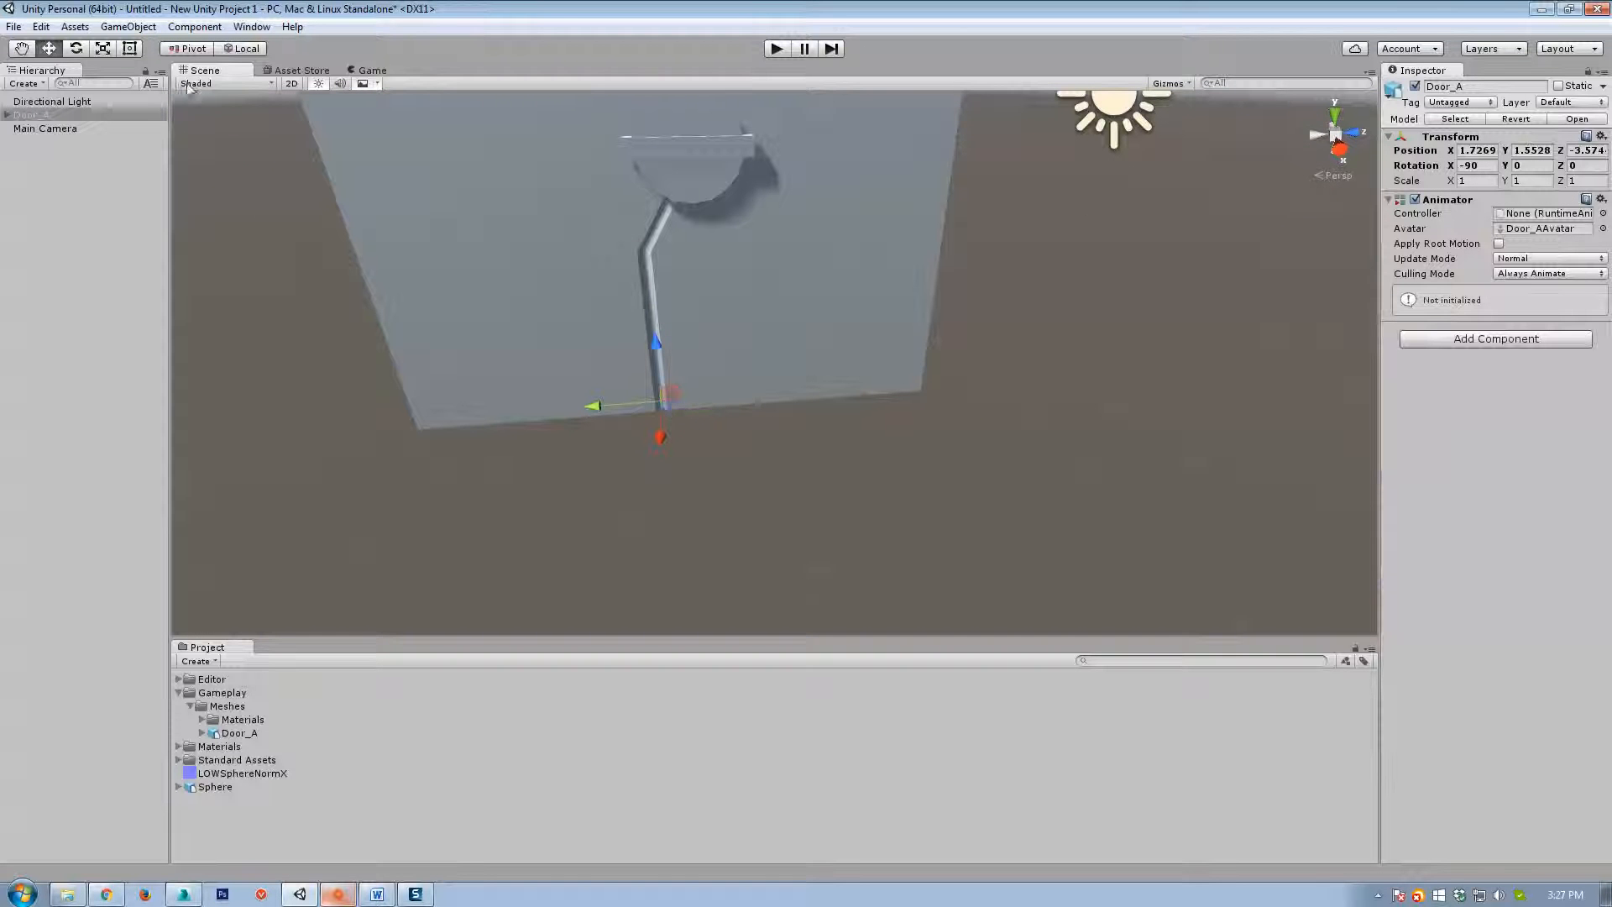
{"action": "mouse_move", "coordinate": [669, 401]}
{"action": "left_mouse_down"}
{"action": "mouse_move", "coordinate": [720, 389]}
{"action": "mouse_move", "coordinate": [663, 397]}
{"action": "left_mouse_up"}
{"action": "key", "text": "s"}
{"action": "right_click_drag", "start_coordinate": [789, 504], "coordinate": [890, 537]}
{"action": "key", "text": "w"}
Switch to 3ds Max and move the door's root dummy along X to about 6.415 m.
{"action": "left_click", "coordinate": [183, 894]}
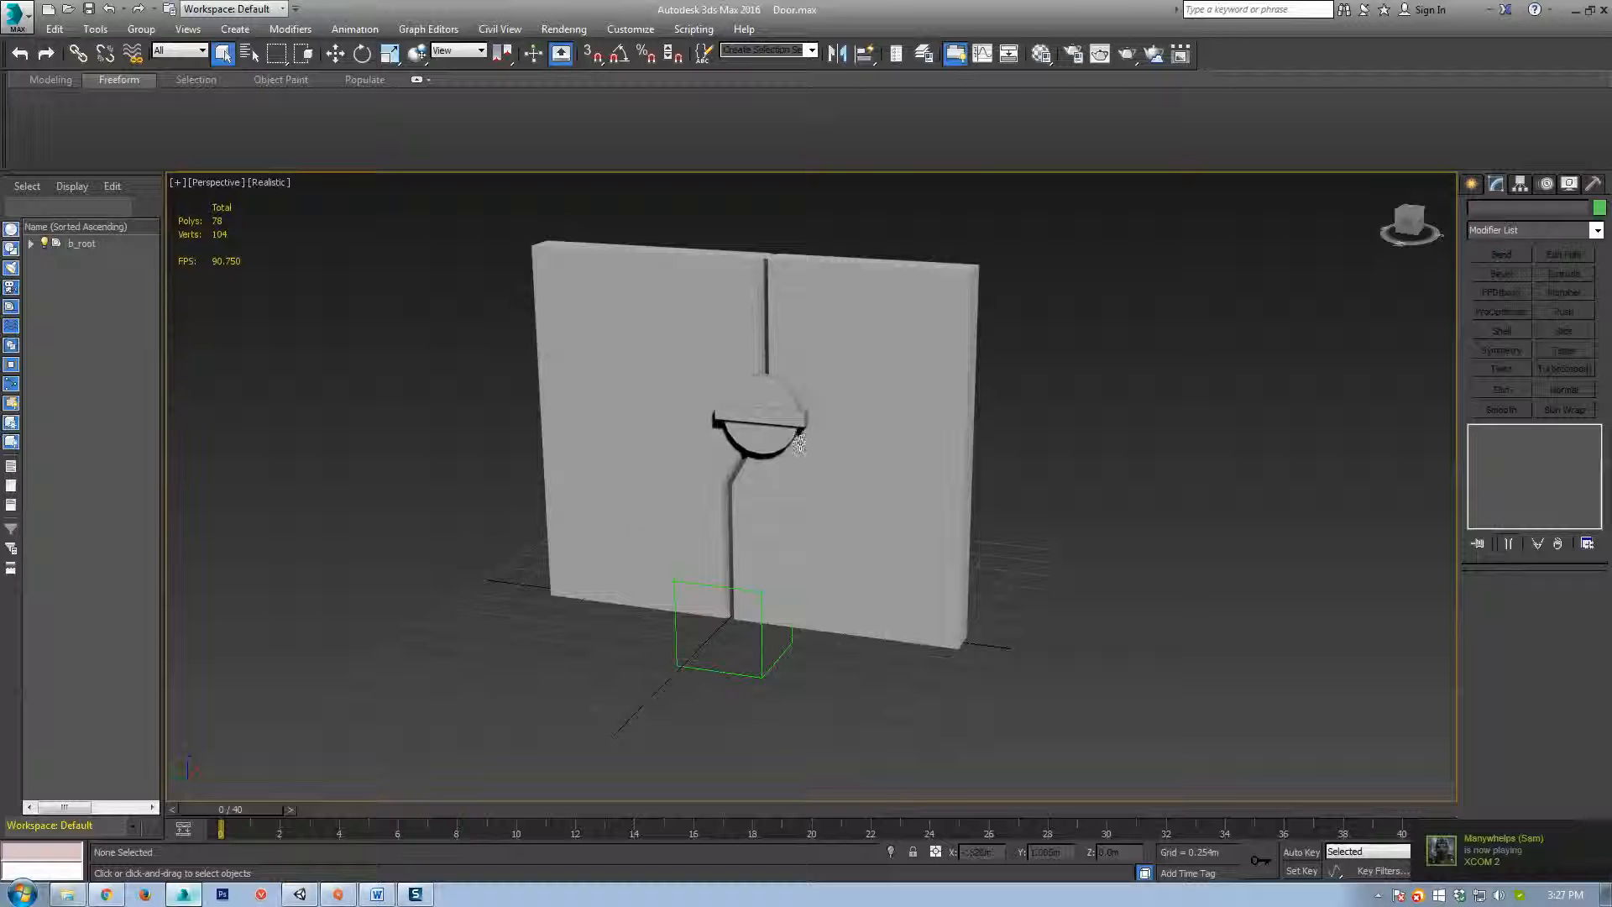
{"action": "middle_click_drag", "start_coordinate": [859, 546], "coordinate": [721, 567], "text": "alt"}
{"action": "left_click", "coordinate": [713, 547]}
{"action": "key", "text": "w"}
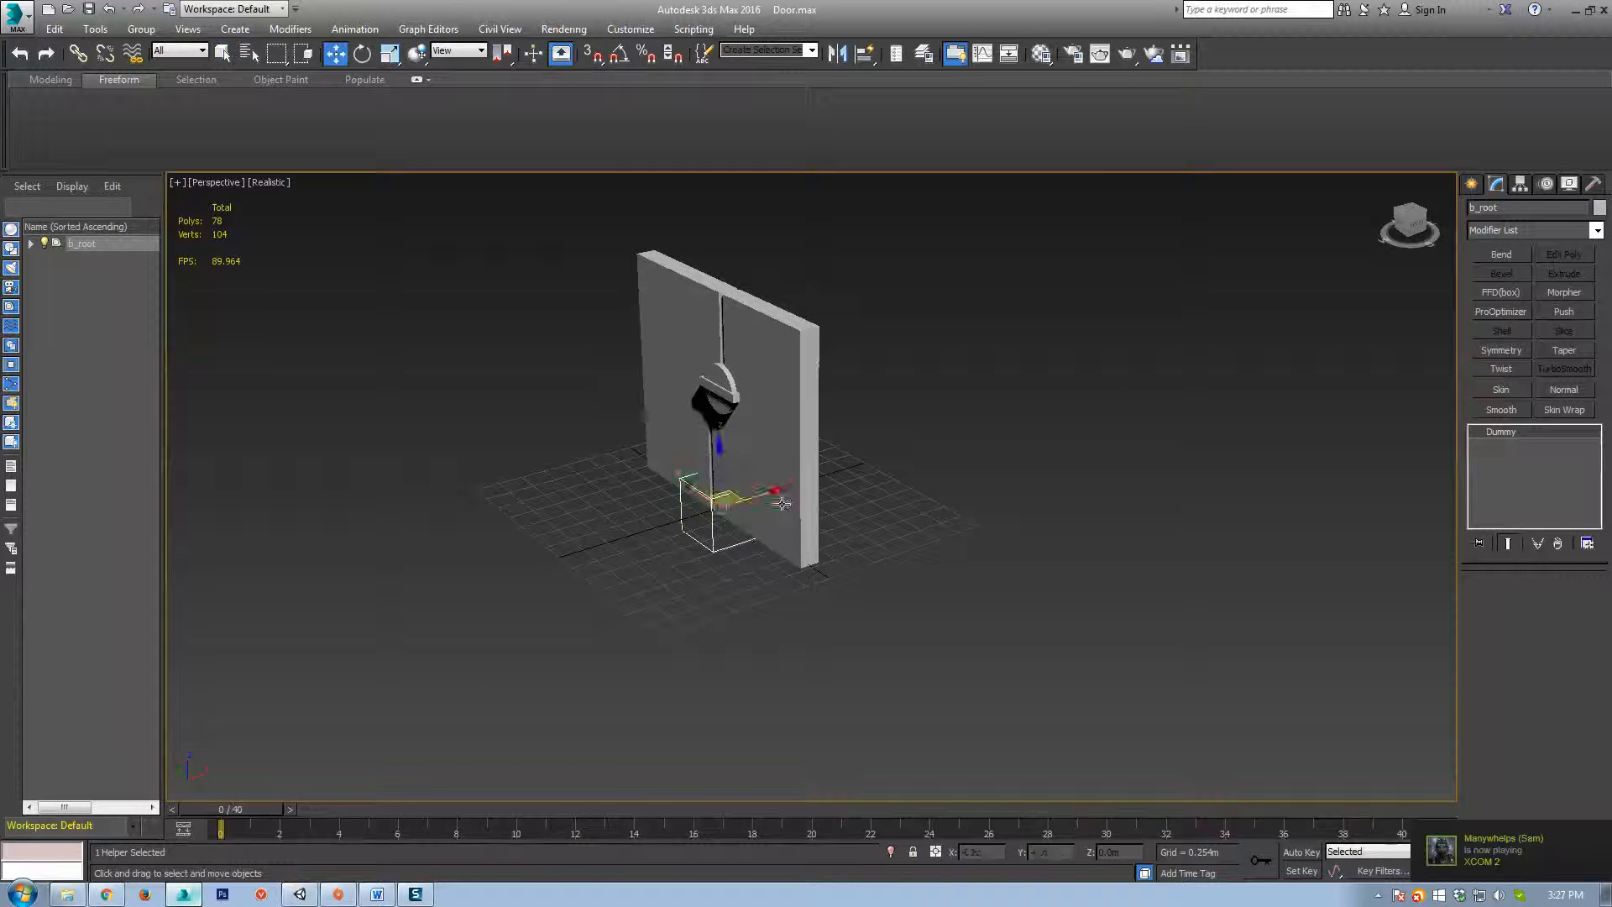
{"action": "left_click_drag", "start_coordinate": [712, 548], "coordinate": [1068, 363]}
Export the moved door as FBX over Door_A, accepting the replacement and the current export options.
{"action": "left_click", "coordinate": [15, 15]}
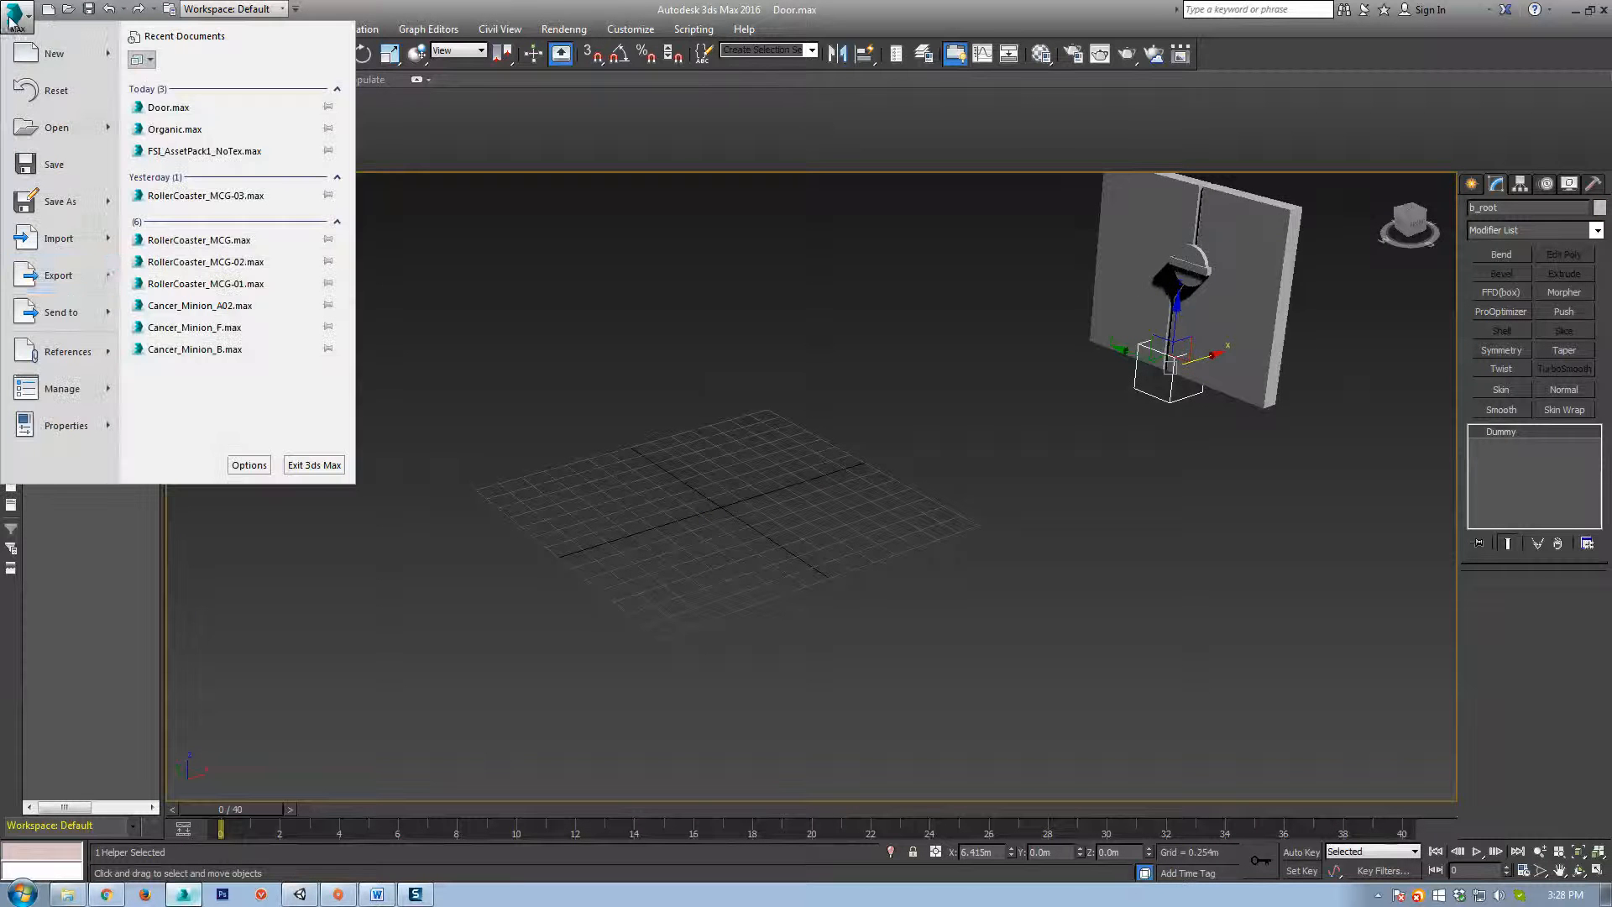
{"action": "left_click", "coordinate": [57, 274]}
{"action": "double_click", "coordinate": [109, 134]}
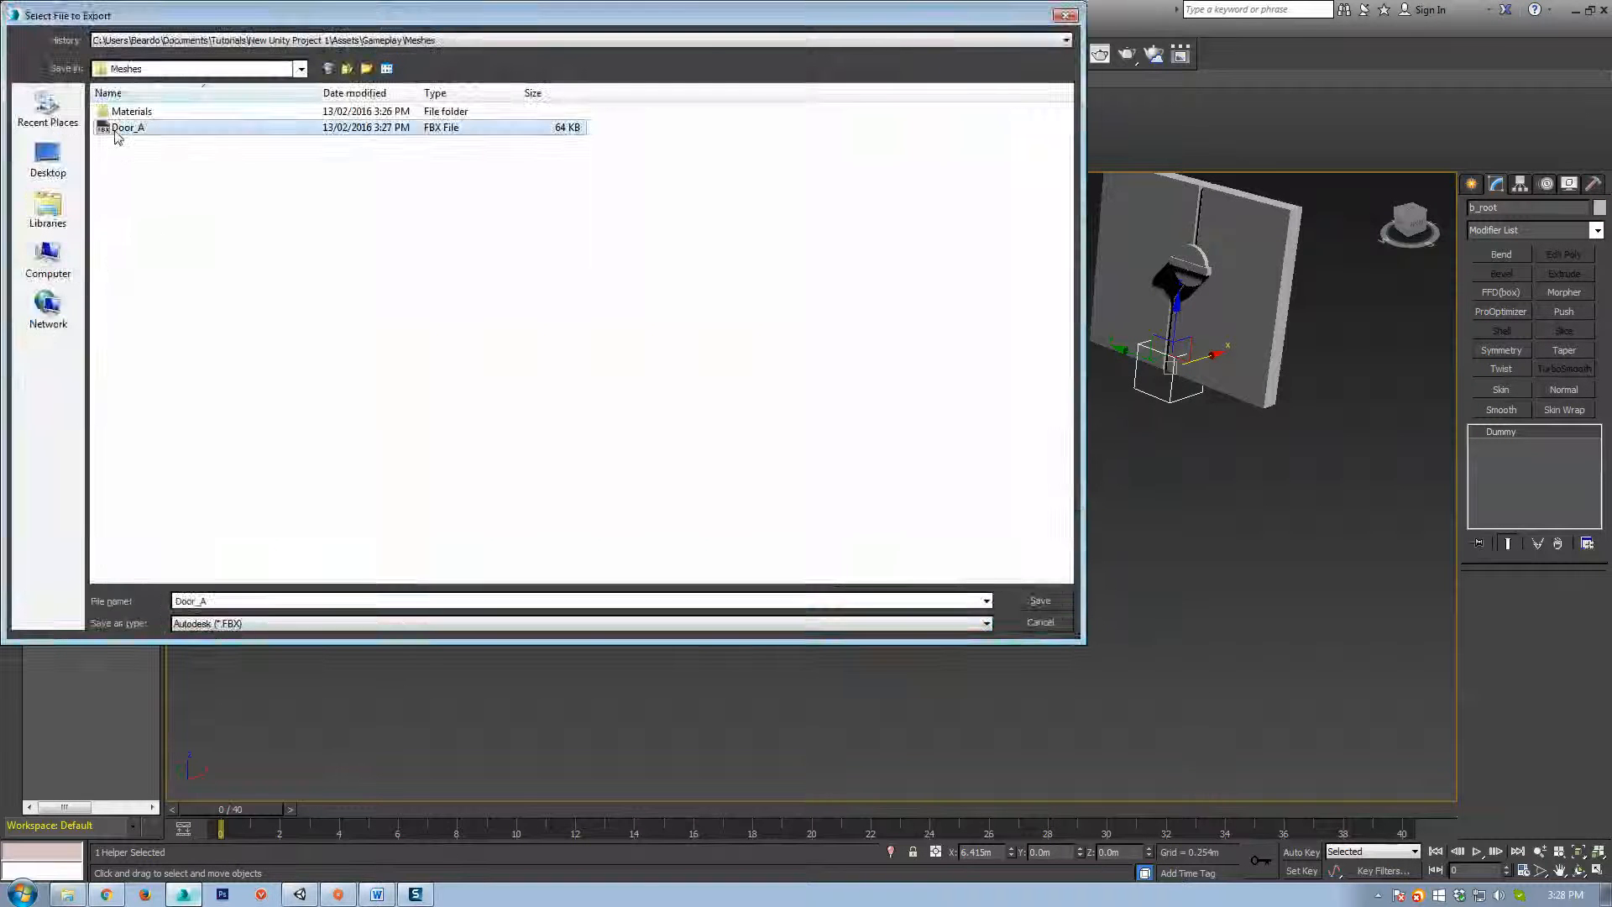
{"action": "key", "text": "Return"}
{"action": "key", "text": "Return"}
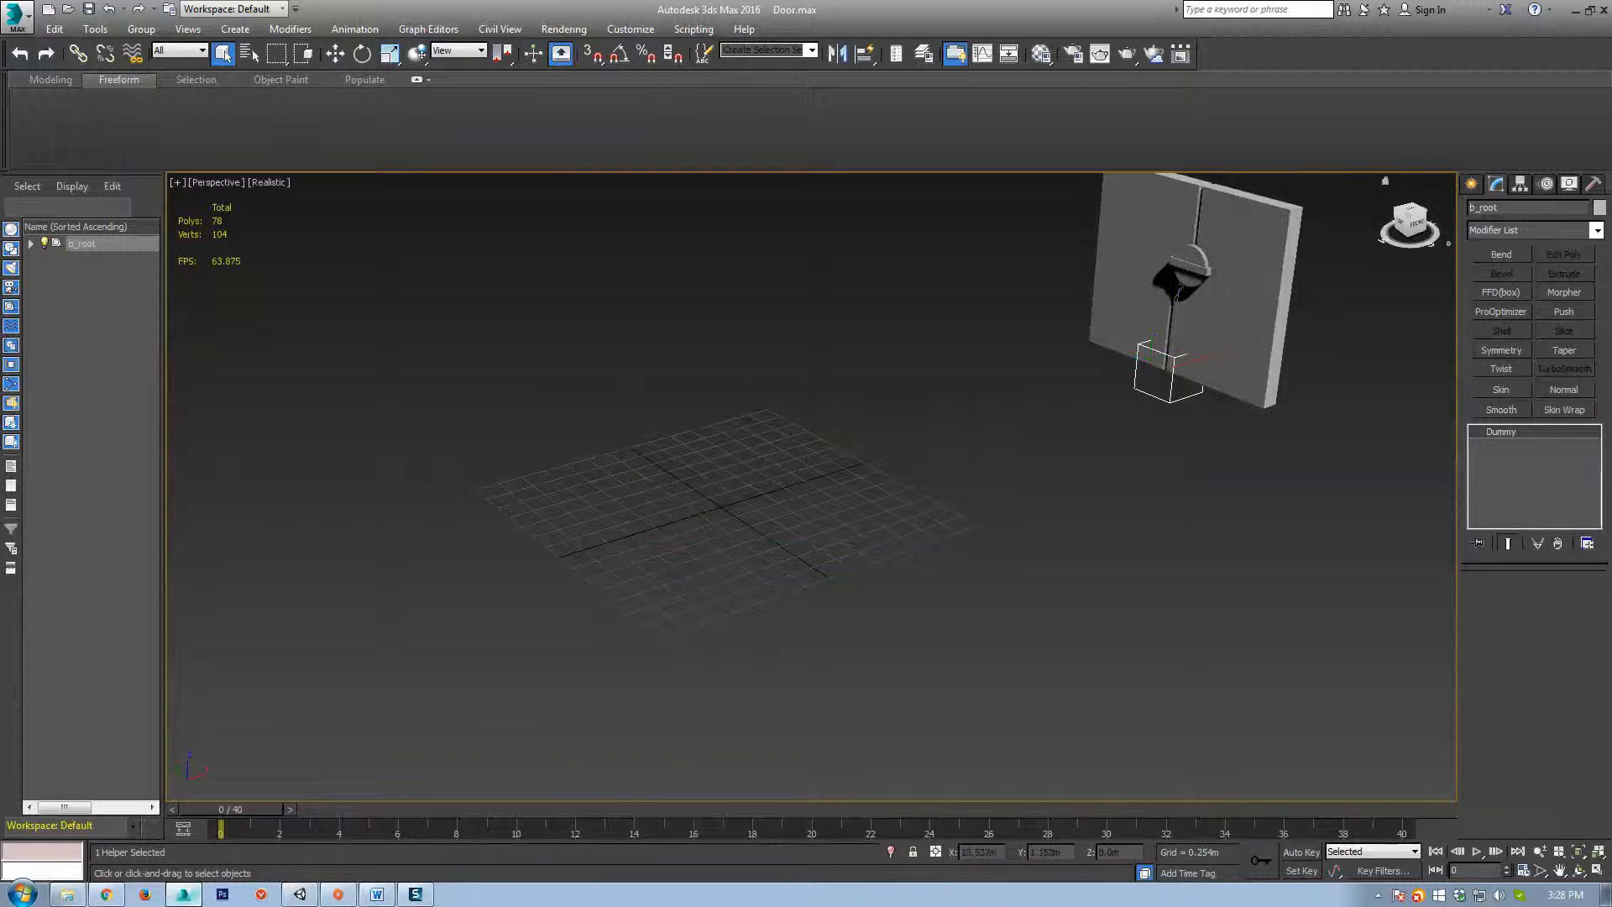
Switch to Unity and examine where the re-exported door's pivot sits in the scene.
{"action": "left_click", "coordinate": [311, 898]}
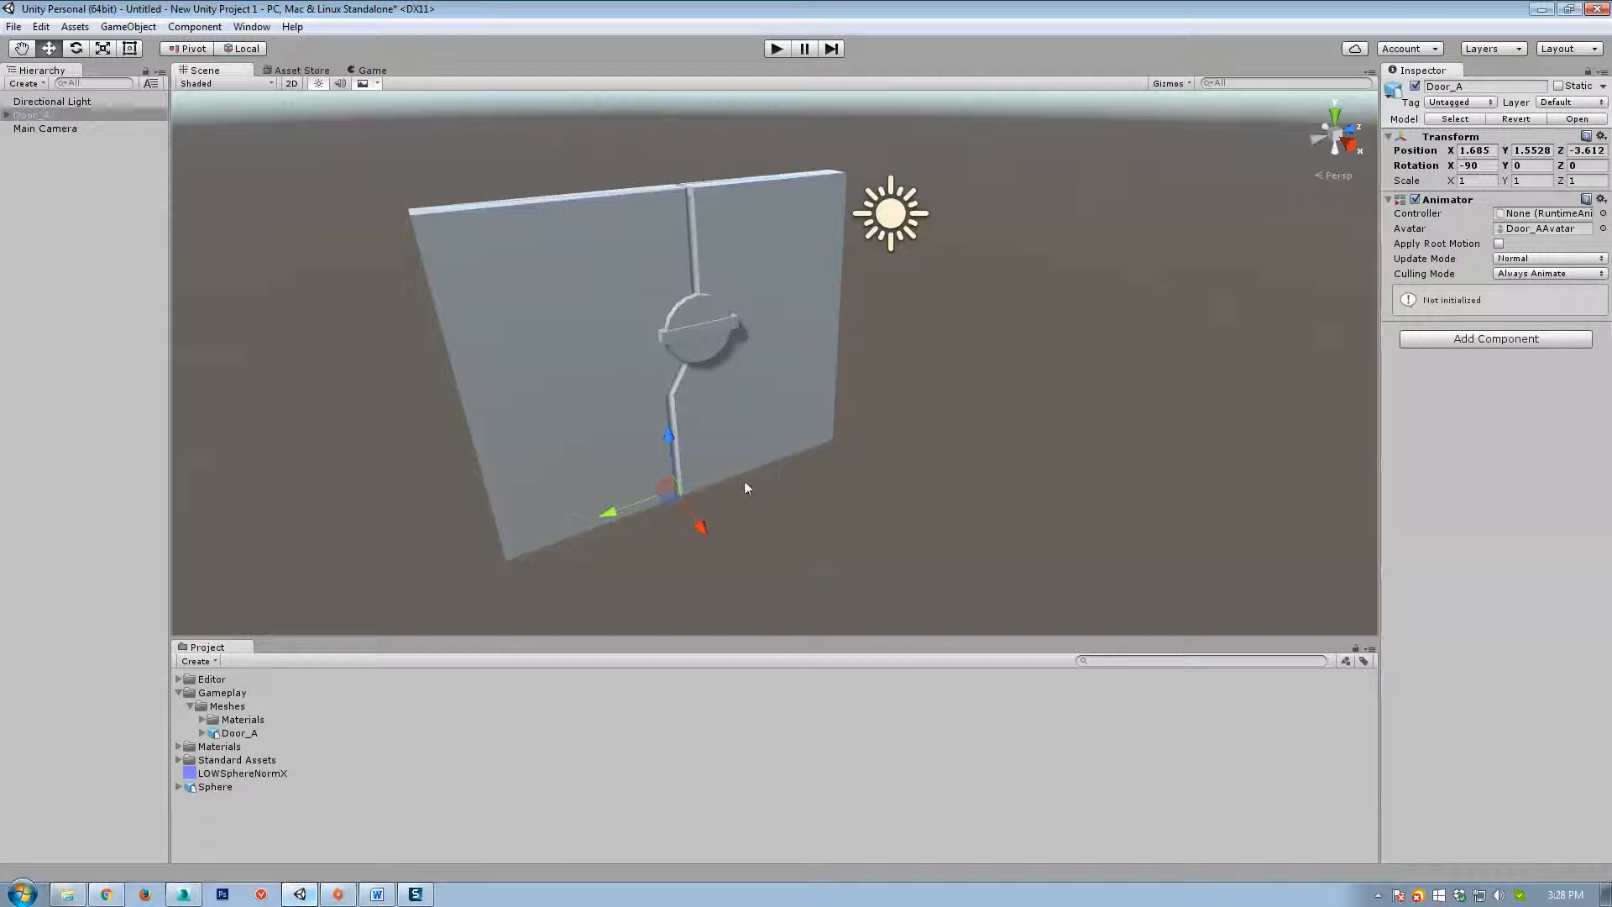
{"action": "scroll", "coordinate": [880, 504], "scroll_direction": "down", "scroll_amount": 3}
{"action": "left_click_drag", "start_coordinate": [772, 471], "coordinate": [882, 507], "text": "alt"}
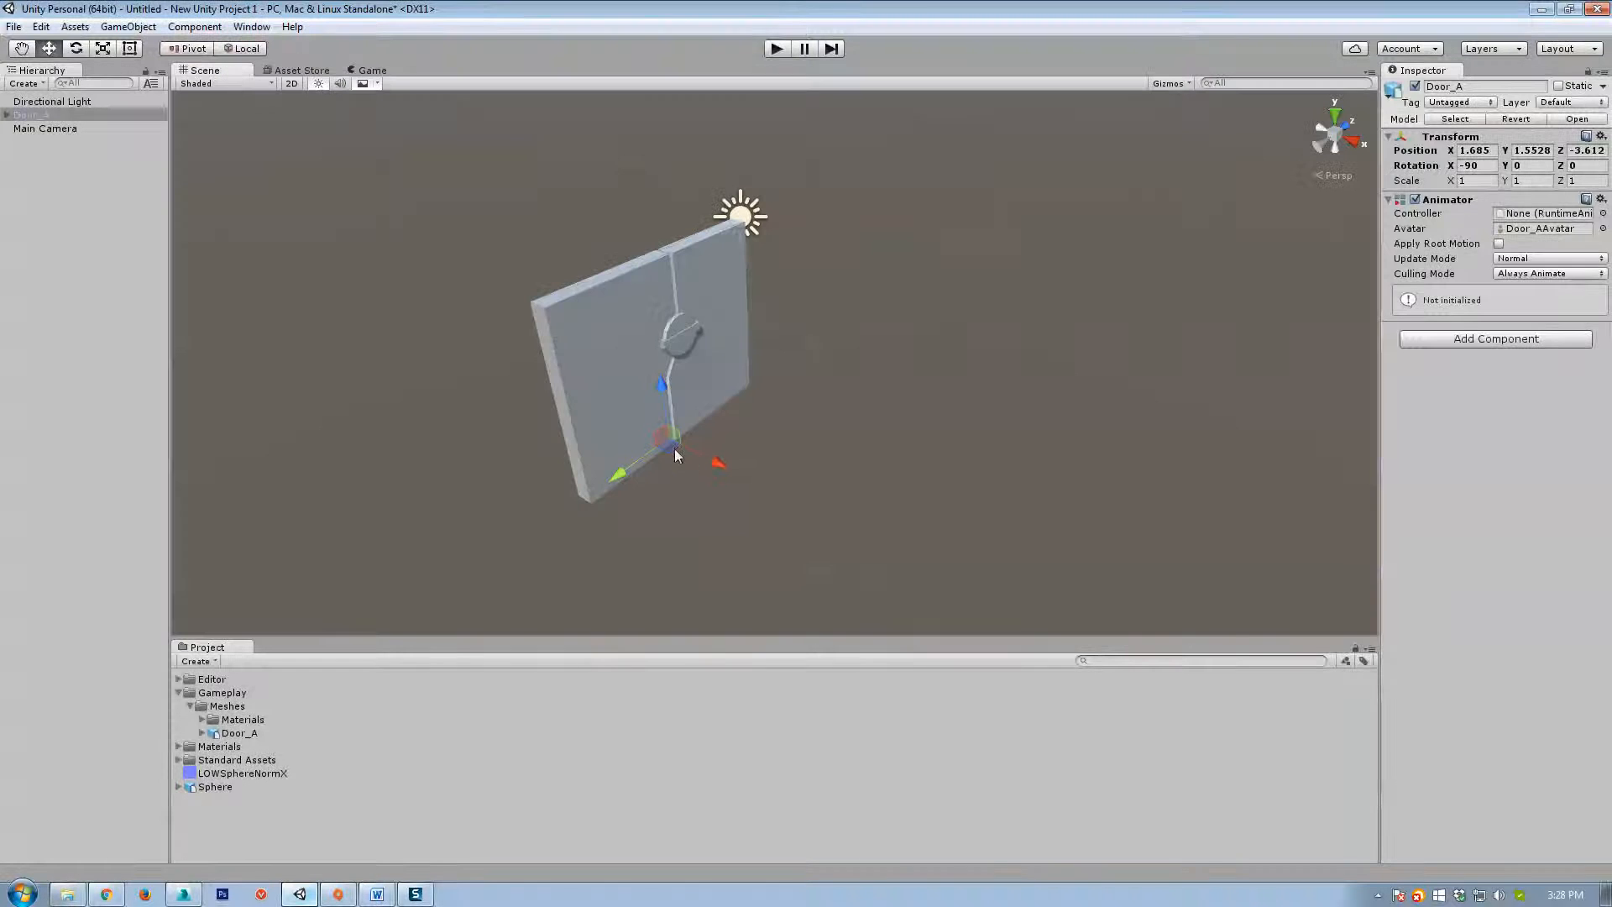
Try moving Door_A around the scene, undo the trial move, and shift it to about Z -0.919.
{"action": "left_click_drag", "start_coordinate": [680, 456], "coordinate": [386, 378]}
{"action": "left_click", "coordinate": [601, 424]}
{"action": "mouse_move", "coordinate": [722, 466]}
{"action": "left_mouse_down"}
{"action": "mouse_move", "coordinate": [586, 430]}
{"action": "mouse_move", "coordinate": [708, 445]}
{"action": "left_mouse_up"}
{"action": "key", "text": "ctrl+z"}
{"action": "right_click_drag", "start_coordinate": [819, 428], "coordinate": [713, 424]}
{"action": "key", "text": "w"}
{"action": "key", "text": "d"}
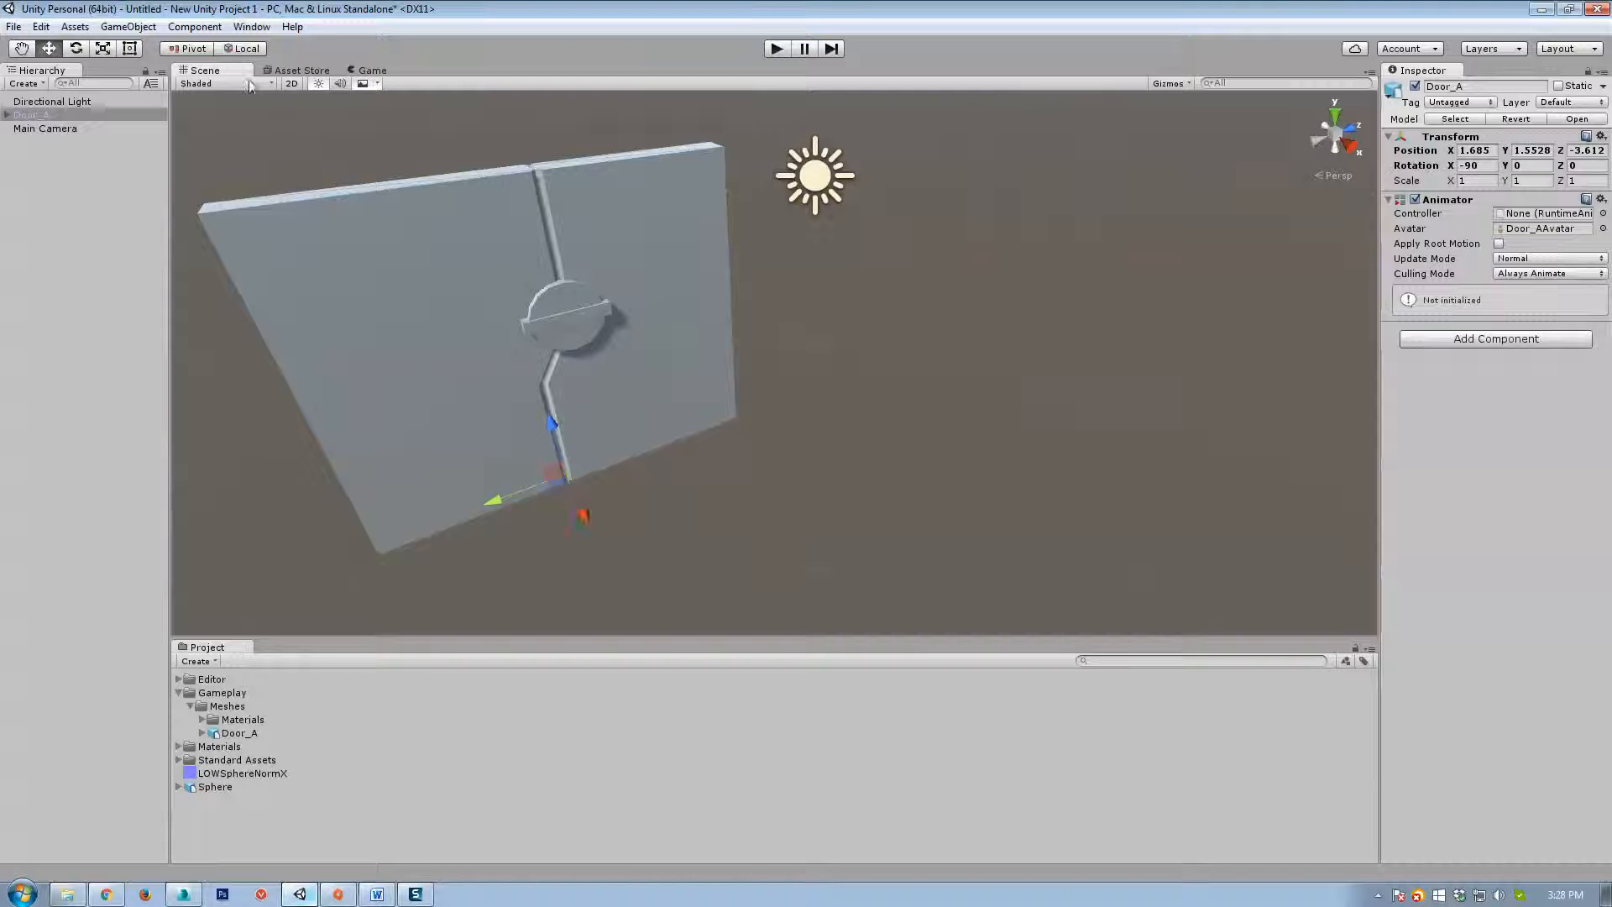
{"action": "left_click_drag", "start_coordinate": [662, 400], "coordinate": [939, 351], "text": "alt"}
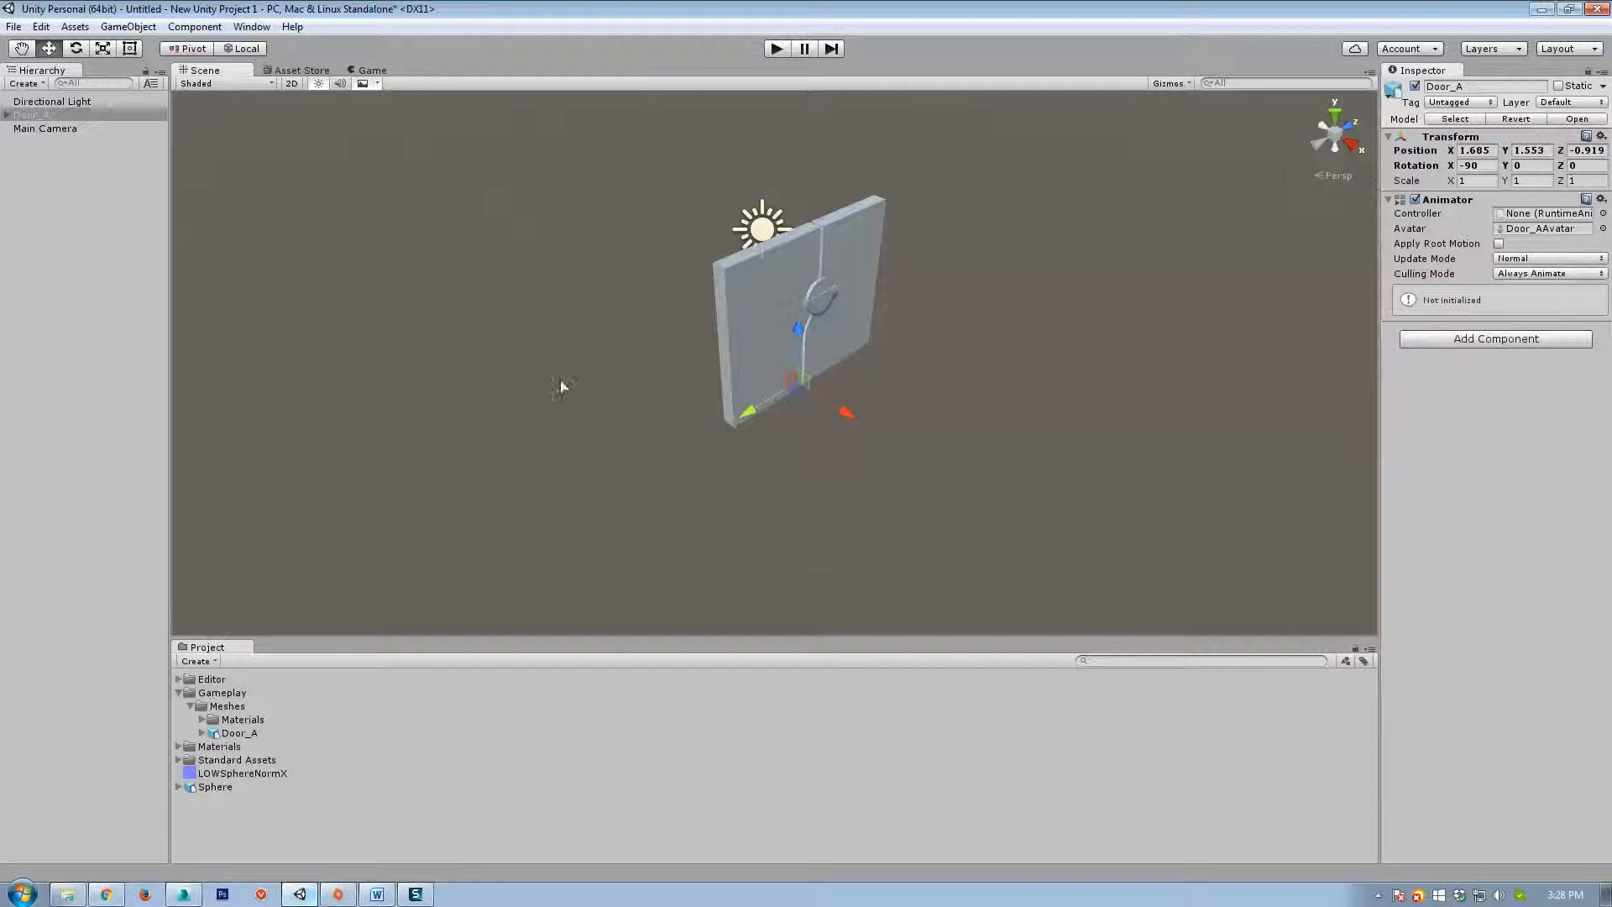
Try moving Door_A along X to about -5.02, check its child objects, and undo the move.
{"action": "left_click_drag", "start_coordinate": [842, 414], "coordinate": [451, 325]}
{"action": "left_click", "coordinate": [8, 115]}
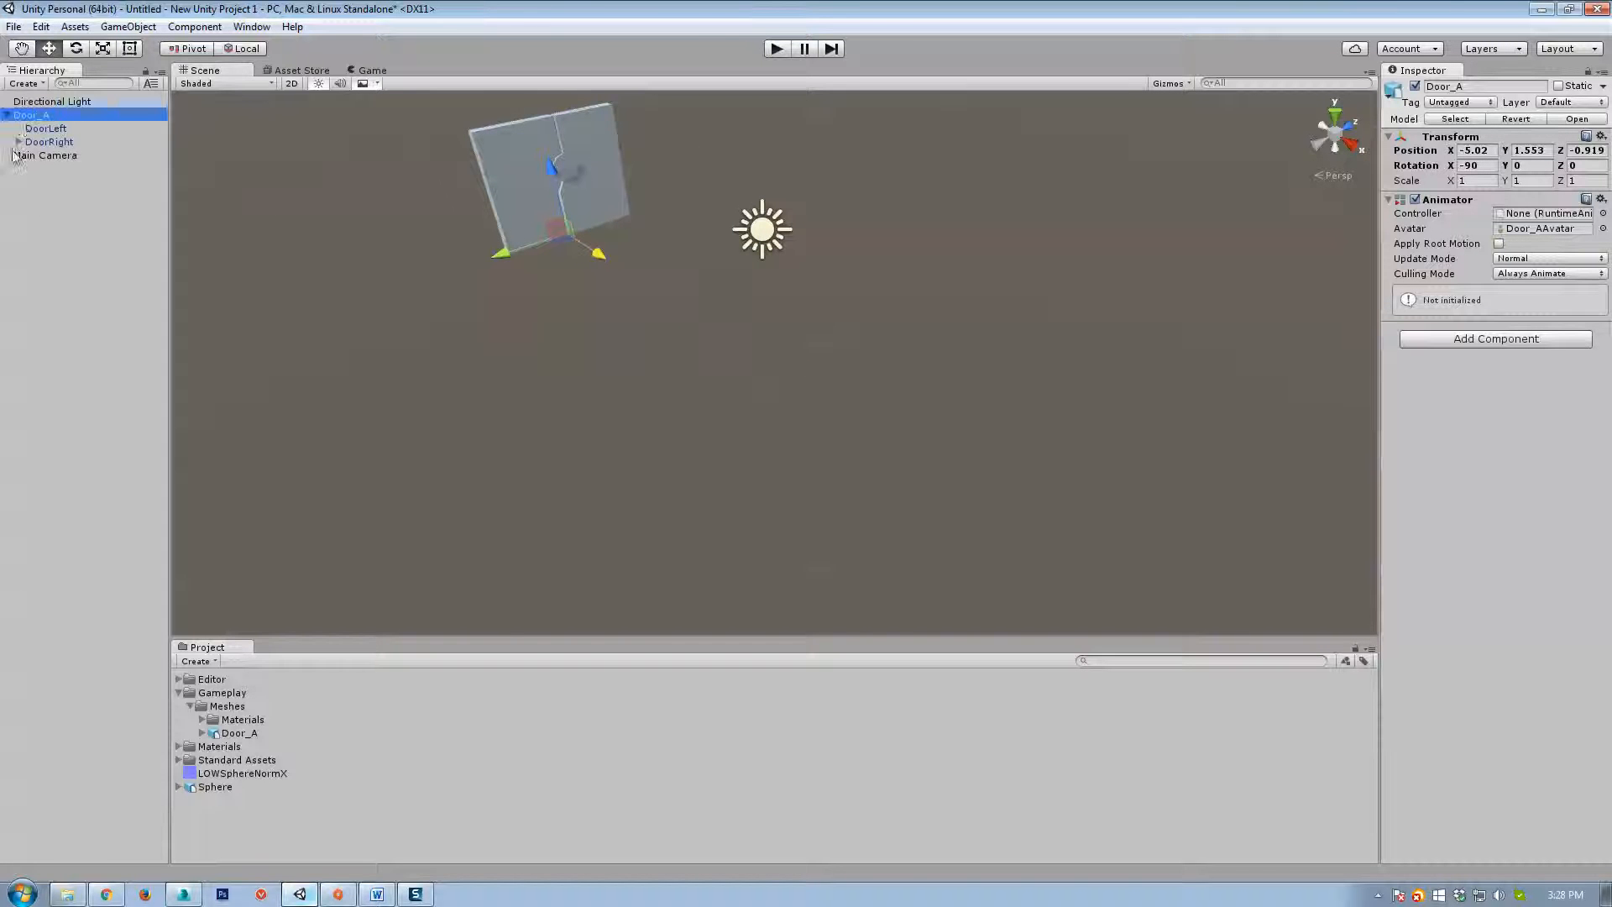
{"action": "left_click", "coordinate": [8, 115]}
{"action": "left_click_drag", "start_coordinate": [694, 273], "coordinate": [797, 240], "text": "alt"}
{"action": "scroll", "coordinate": [823, 248], "scroll_direction": "down", "scroll_amount": 5}
{"action": "key", "text": "ctrl+z"}
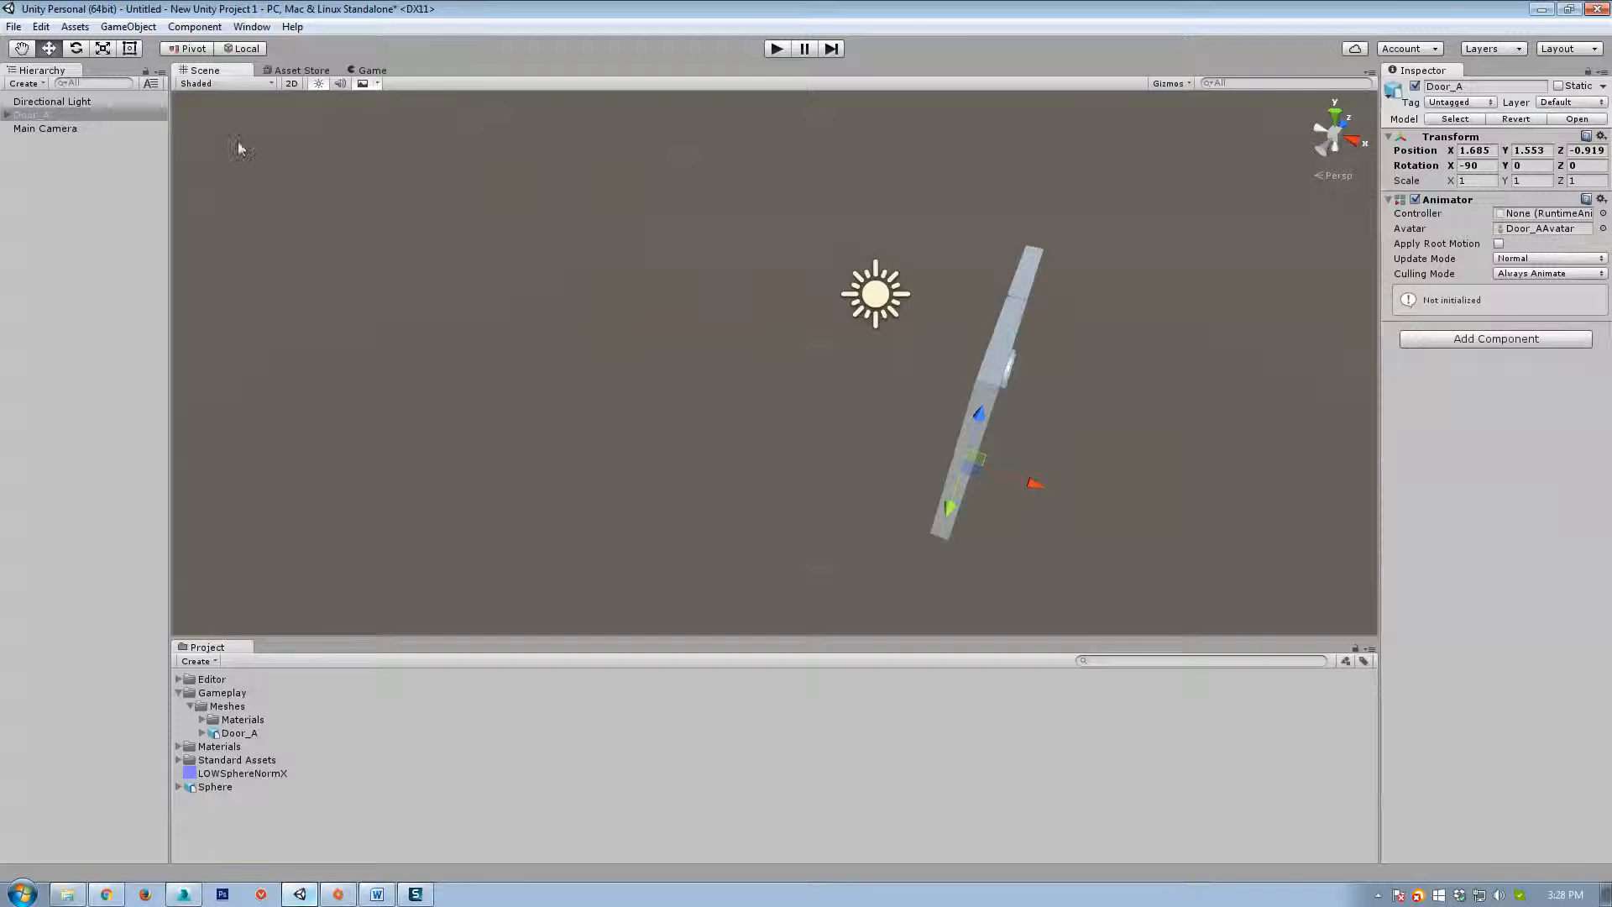
Set Door_A's position to X 0, Y 0, Z 0 and inspect its placement at the origin.
{"action": "key", "text": "f"}
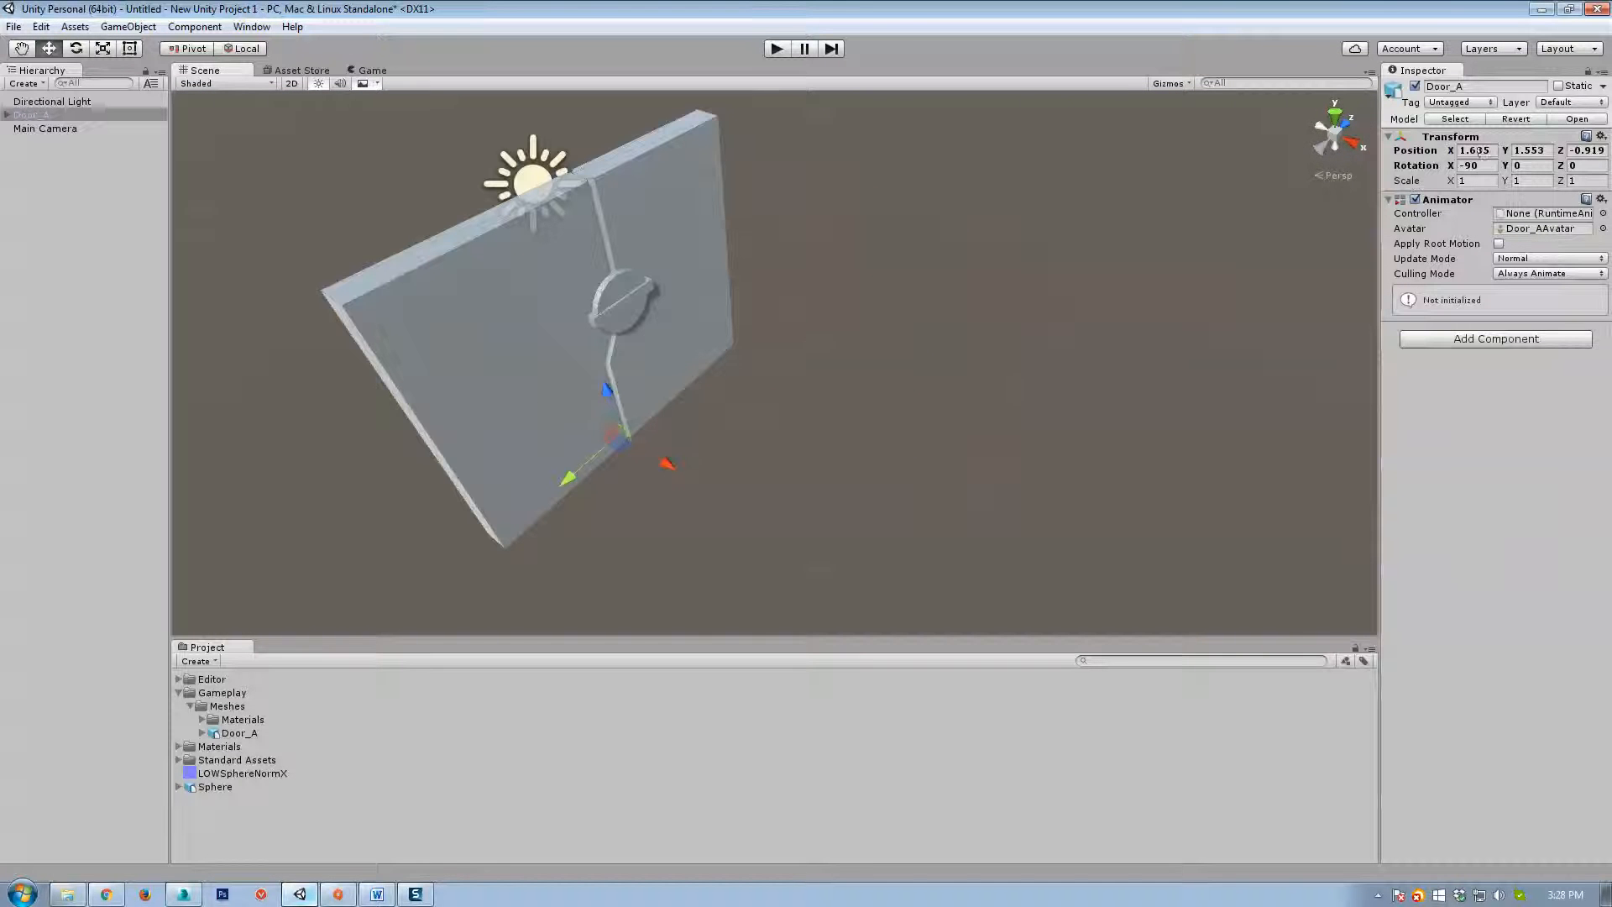
{"action": "left_click", "coordinate": [1479, 151]}
{"action": "type", "text": "0"}
{"action": "key", "text": "Tab"}
{"action": "type", "text": "0"}
{"action": "key", "text": "Tab"}
{"action": "type", "text": "0"}
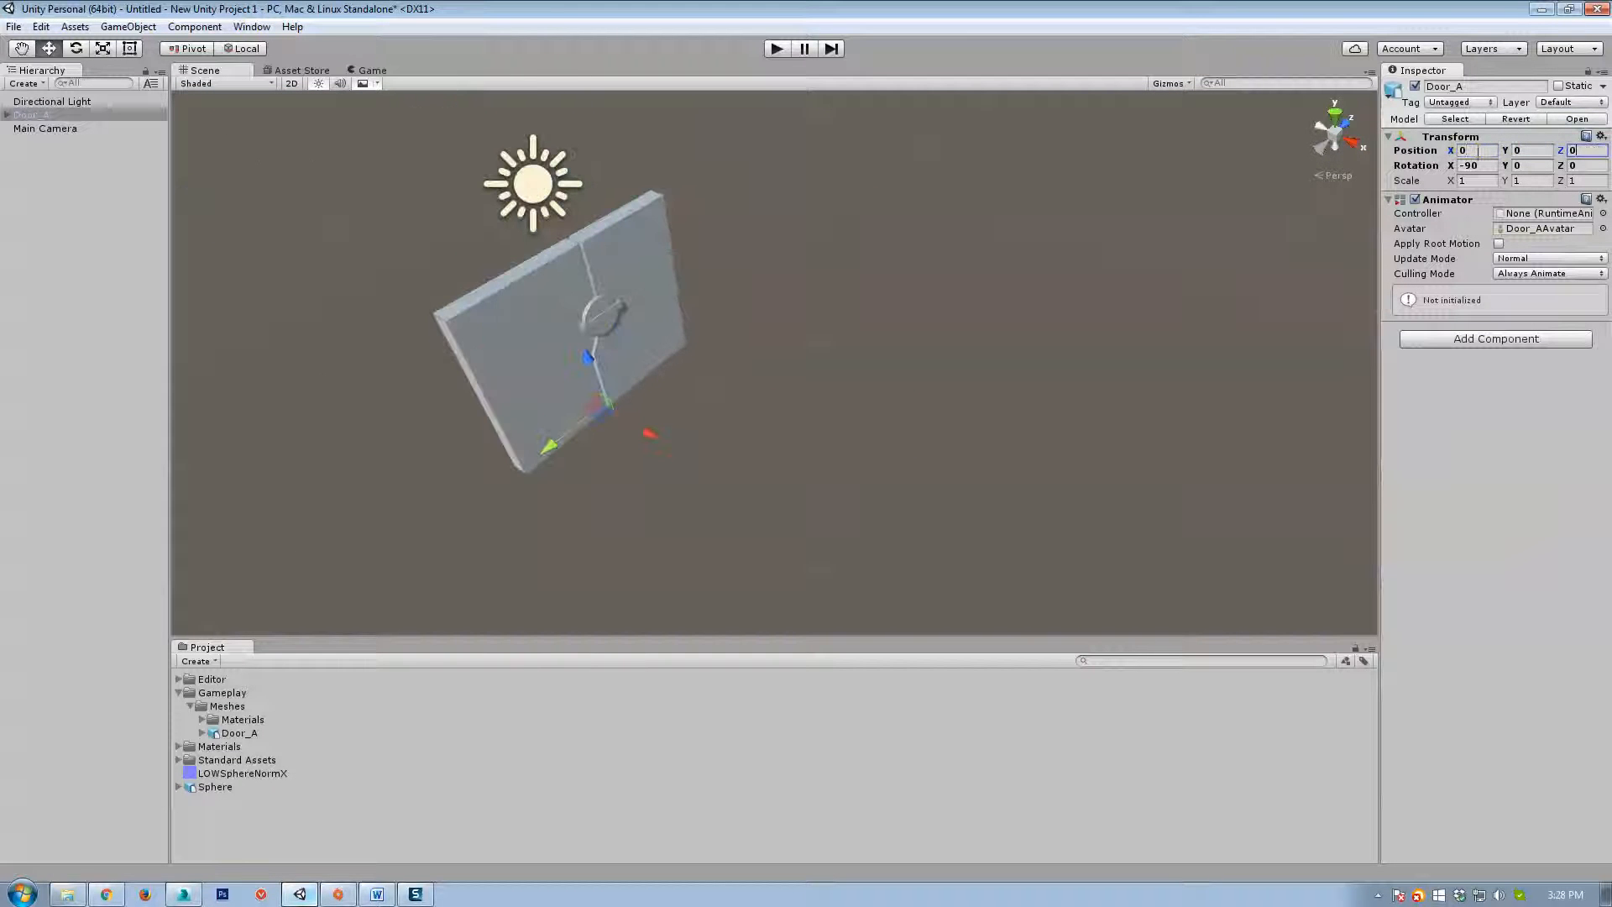
{"action": "left_click_drag", "start_coordinate": [826, 267], "coordinate": [673, 316], "text": "alt"}
{"action": "left_click_drag", "start_coordinate": [845, 447], "coordinate": [700, 420], "text": "alt"}
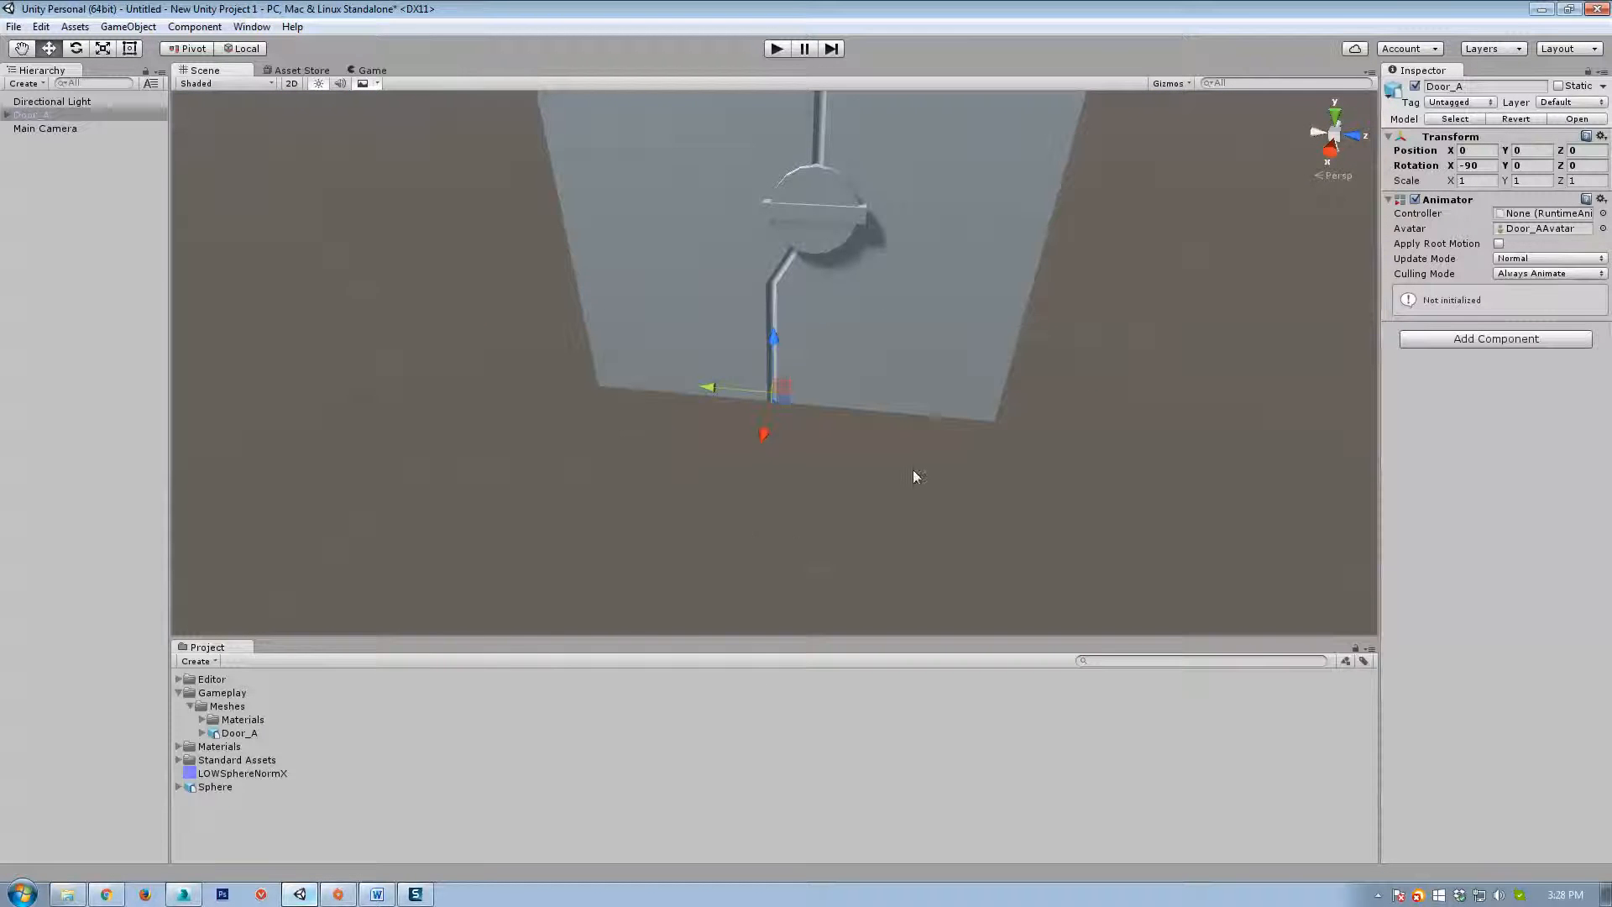
Enable Generate Colliders in the Door_A model's import settings and apply the change.
{"action": "left_click_drag", "start_coordinate": [831, 524], "coordinate": [670, 560], "text": "alt"}
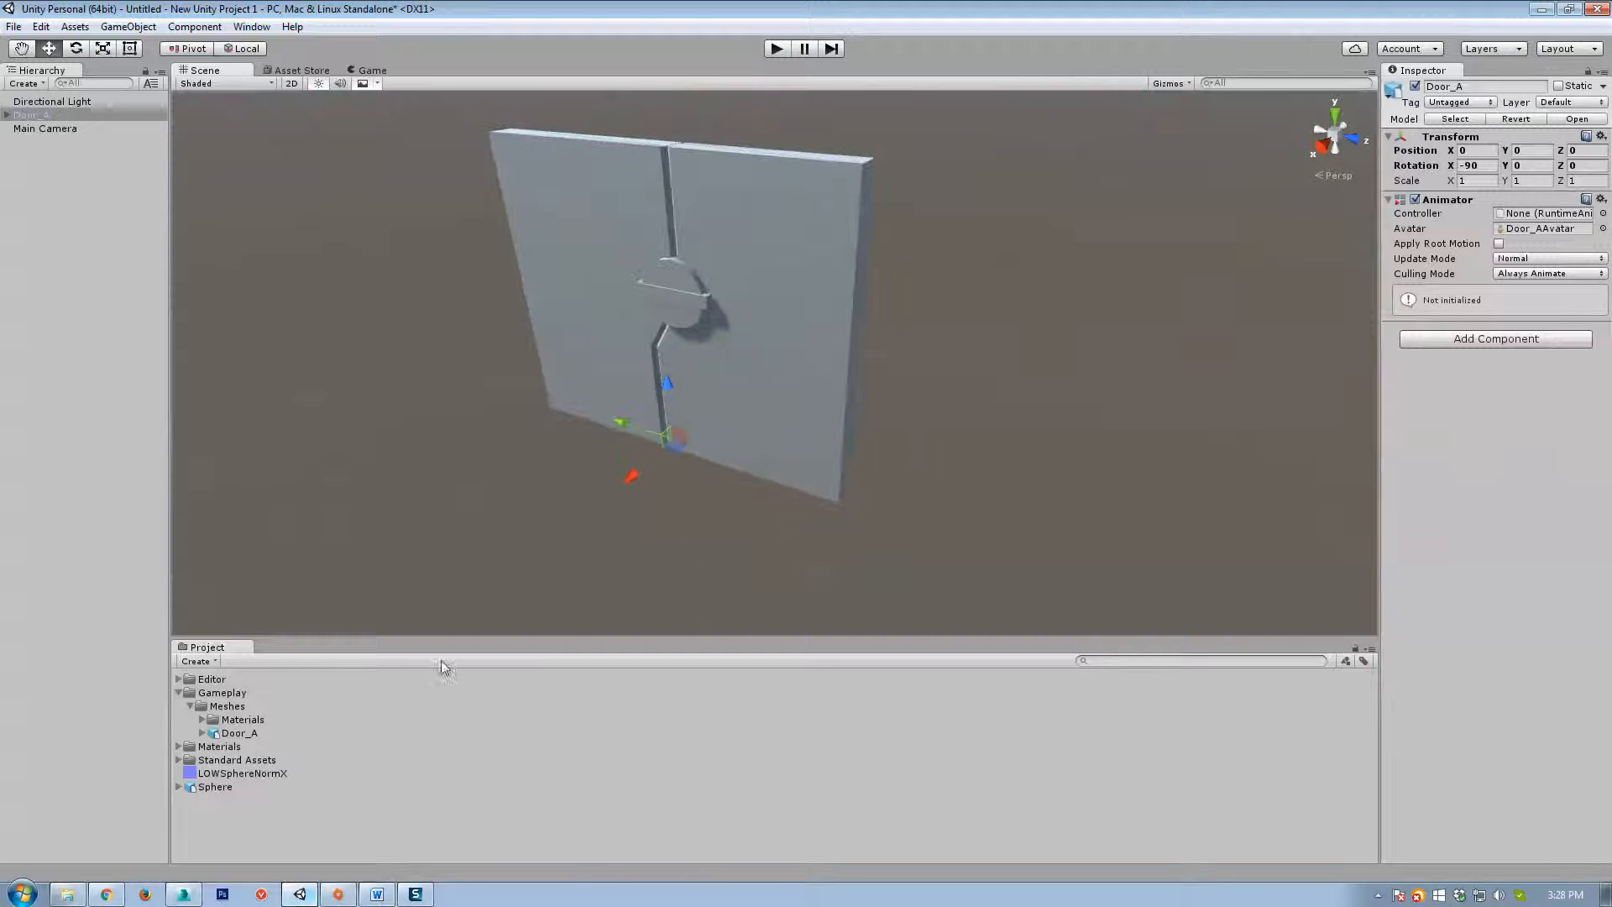
{"action": "left_click", "coordinate": [230, 735]}
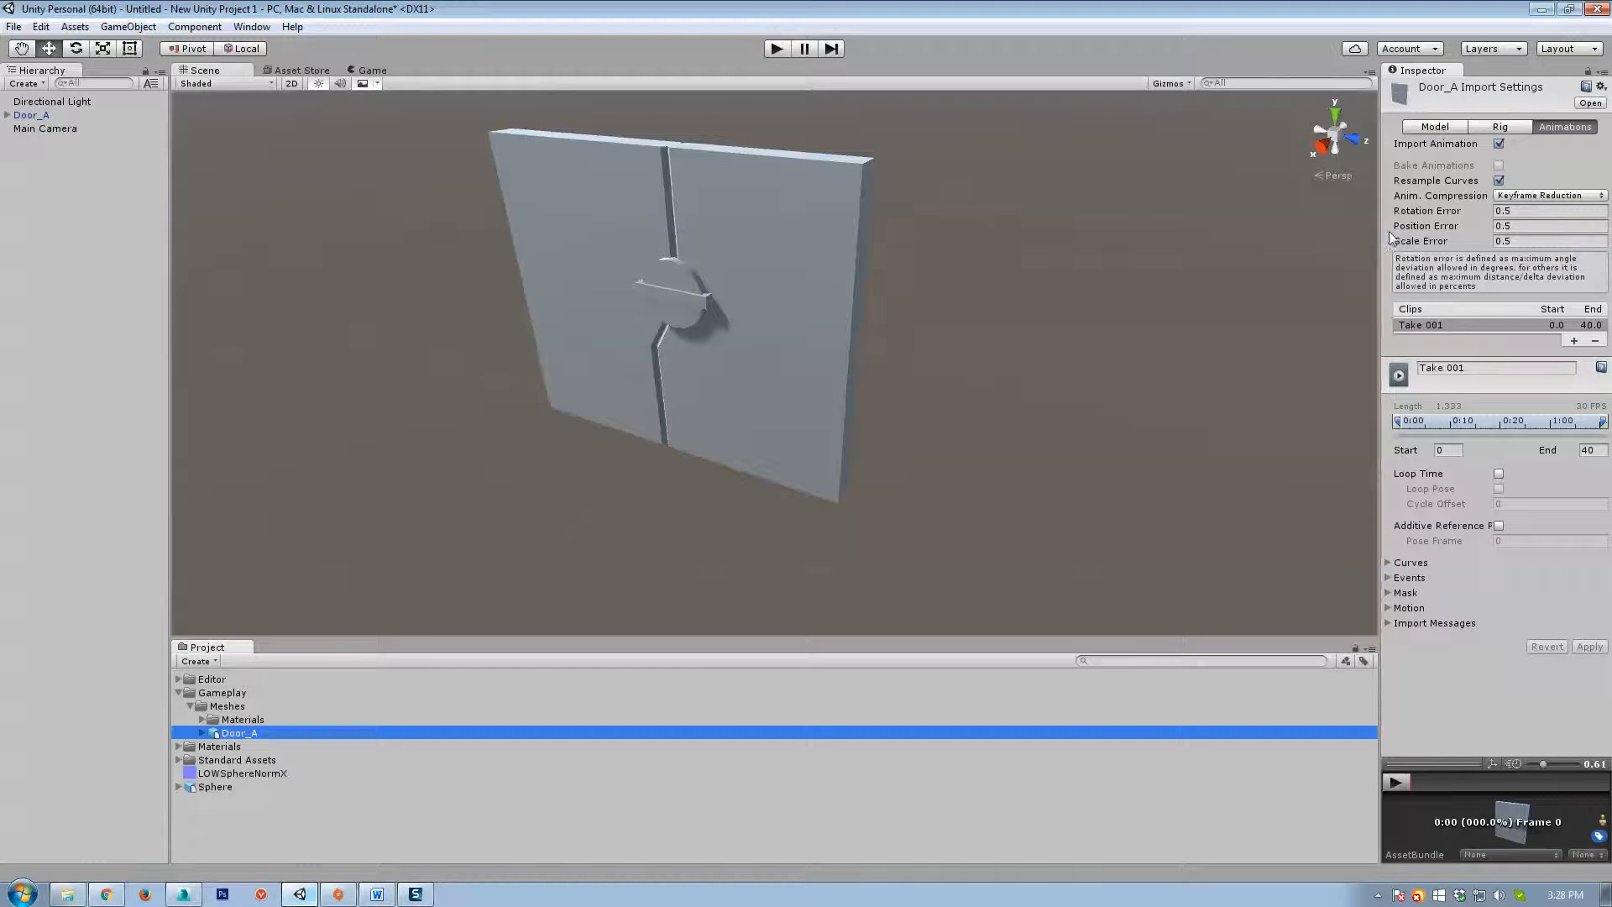
{"action": "left_click_drag", "start_coordinate": [1378, 231], "coordinate": [1110, 235]}
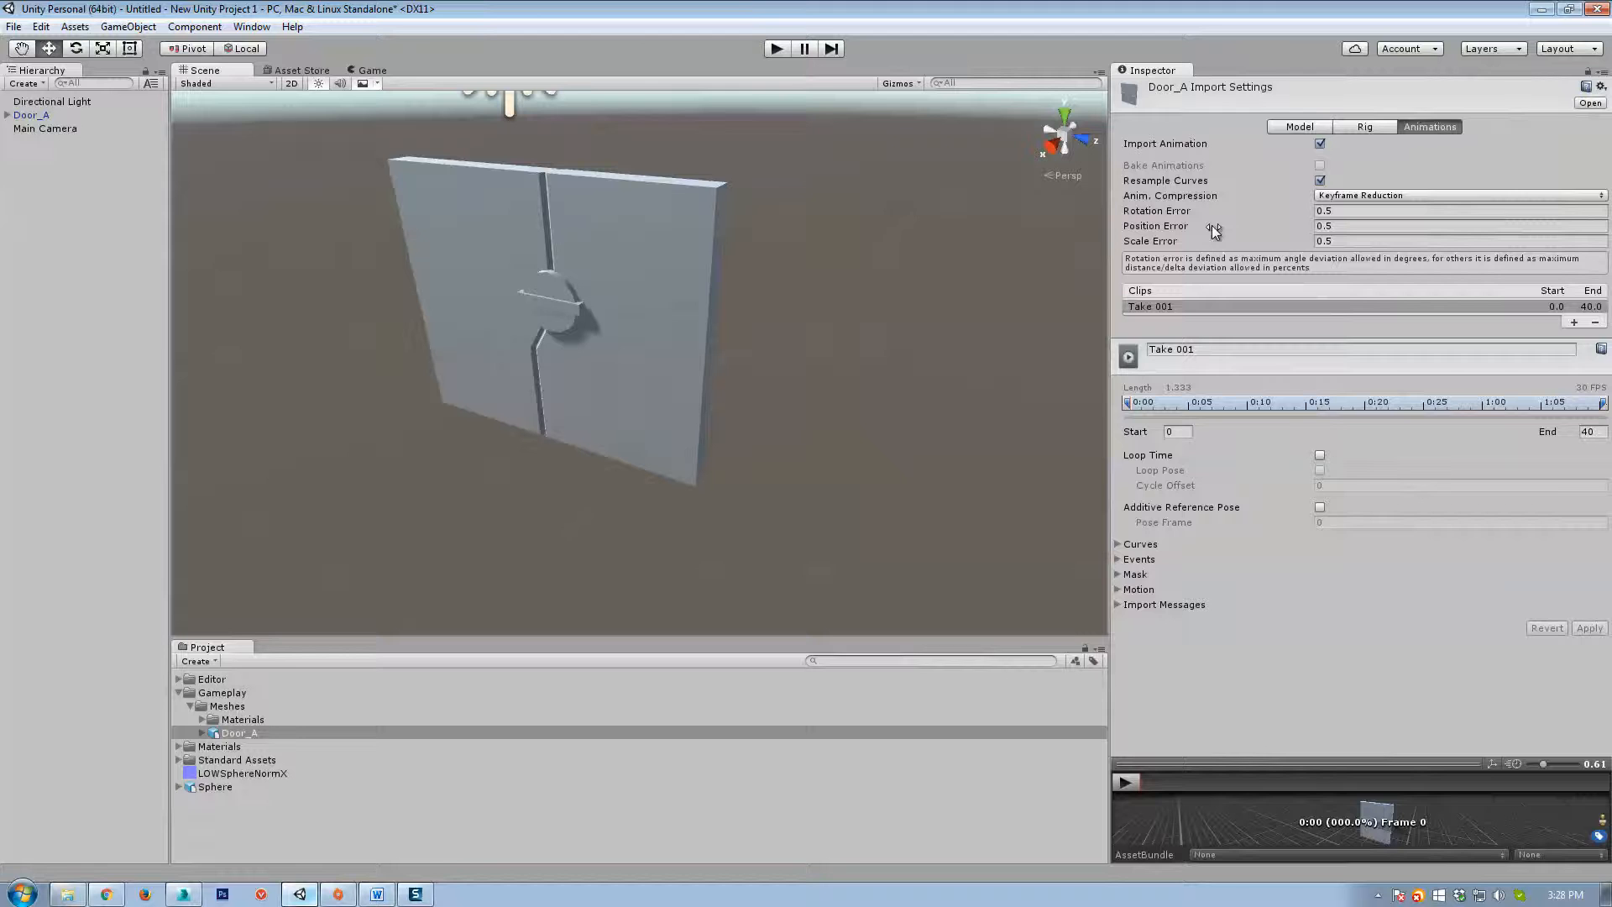
{"action": "left_click", "coordinate": [1320, 125]}
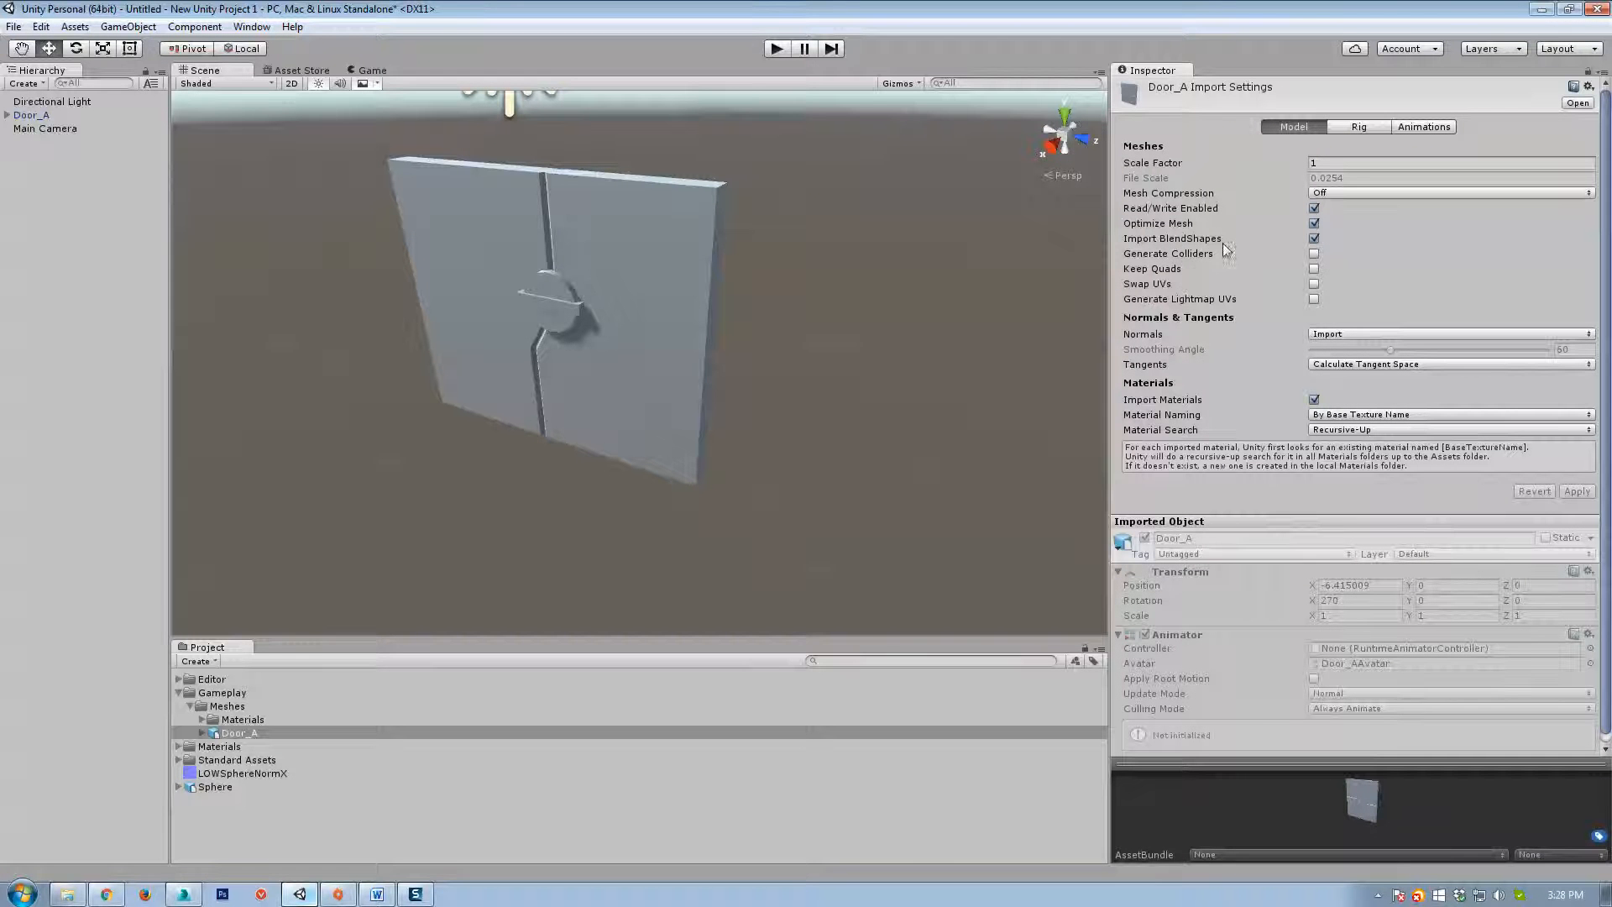
{"action": "left_click", "coordinate": [1314, 254]}
{"action": "left_click", "coordinate": [1576, 491]}
Make the mesh colliders of DoorLeft and DoorRight convex.
{"action": "left_click", "coordinate": [621, 281]}
{"action": "left_click", "coordinate": [630, 277]}
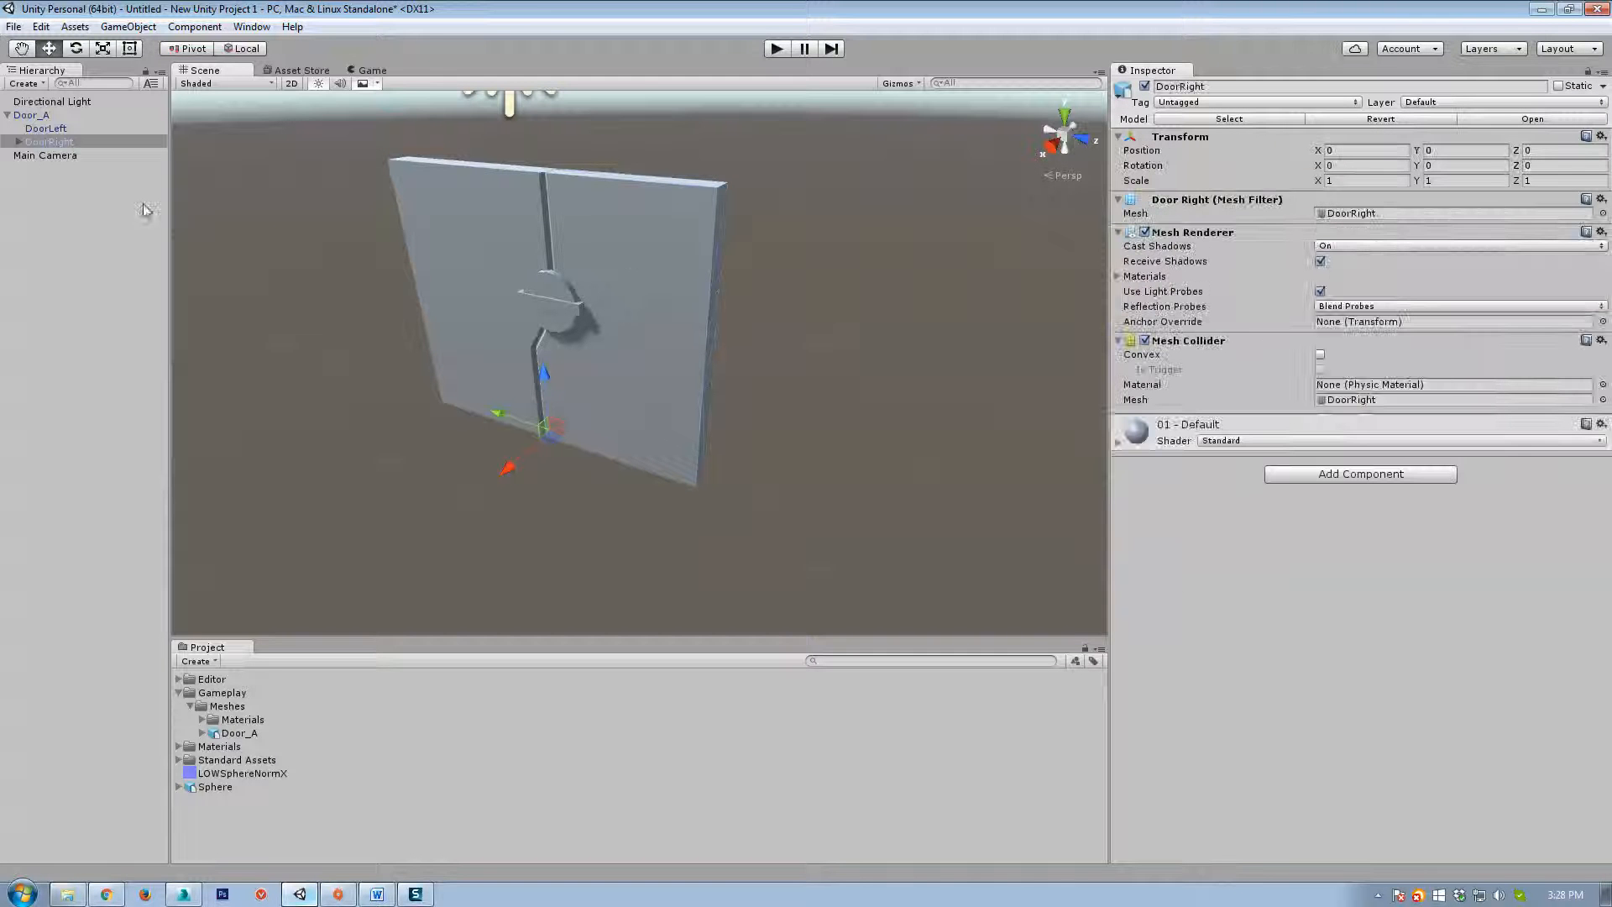
{"action": "left_click", "coordinate": [44, 130]}
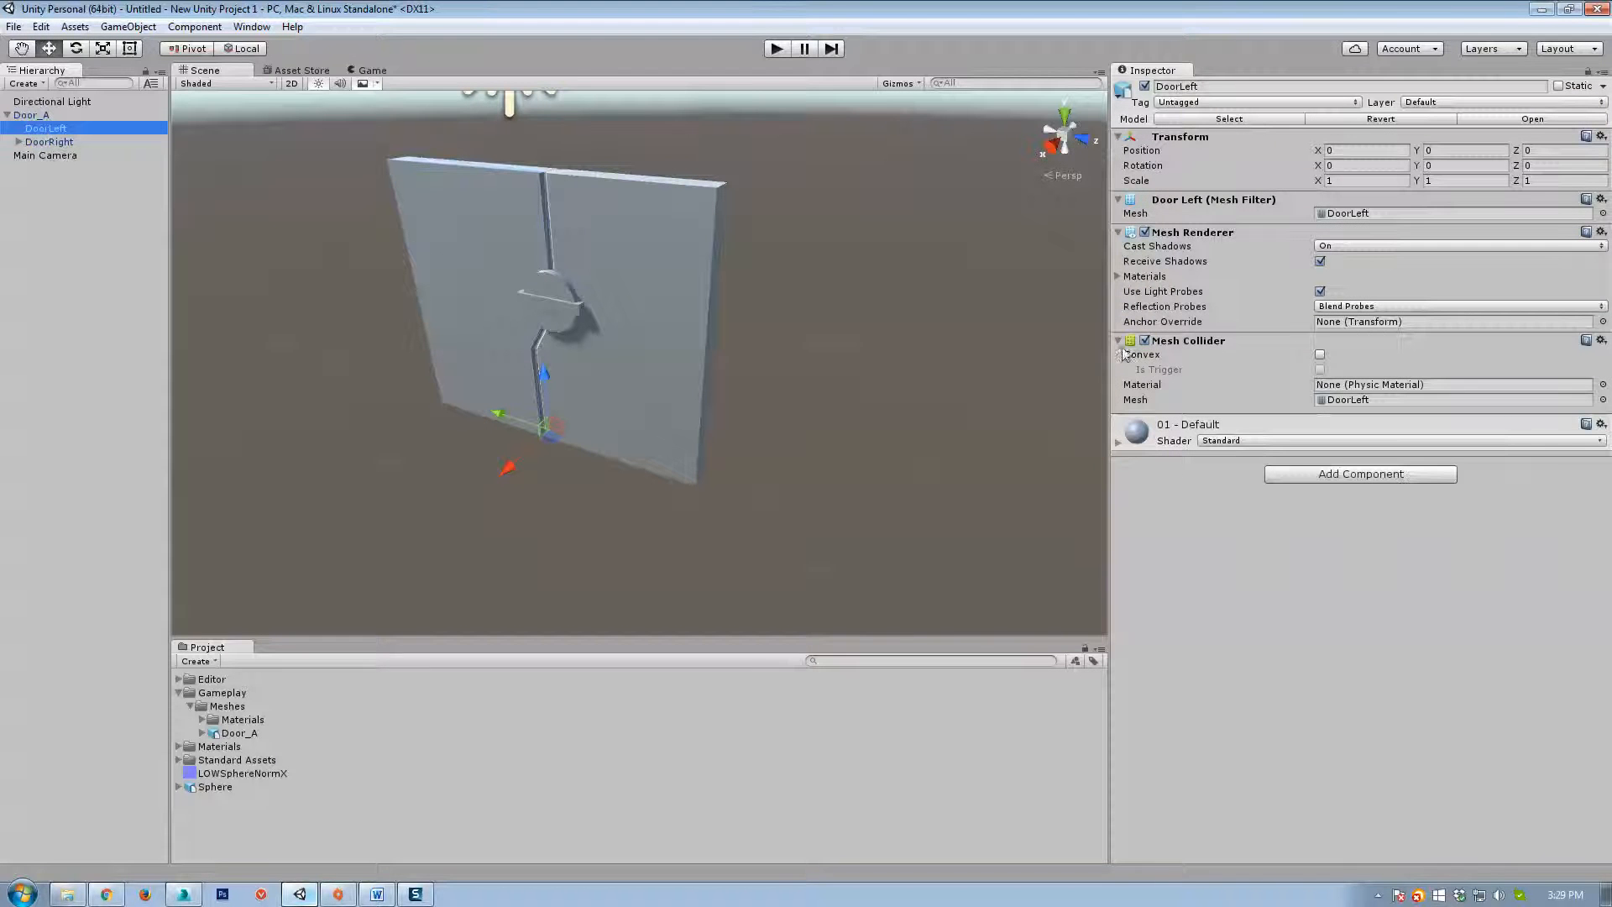
{"action": "left_click", "coordinate": [1319, 354]}
{"action": "left_click_drag", "start_coordinate": [806, 369], "coordinate": [883, 374], "text": "alt"}
{"action": "left_click", "coordinate": [715, 268]}
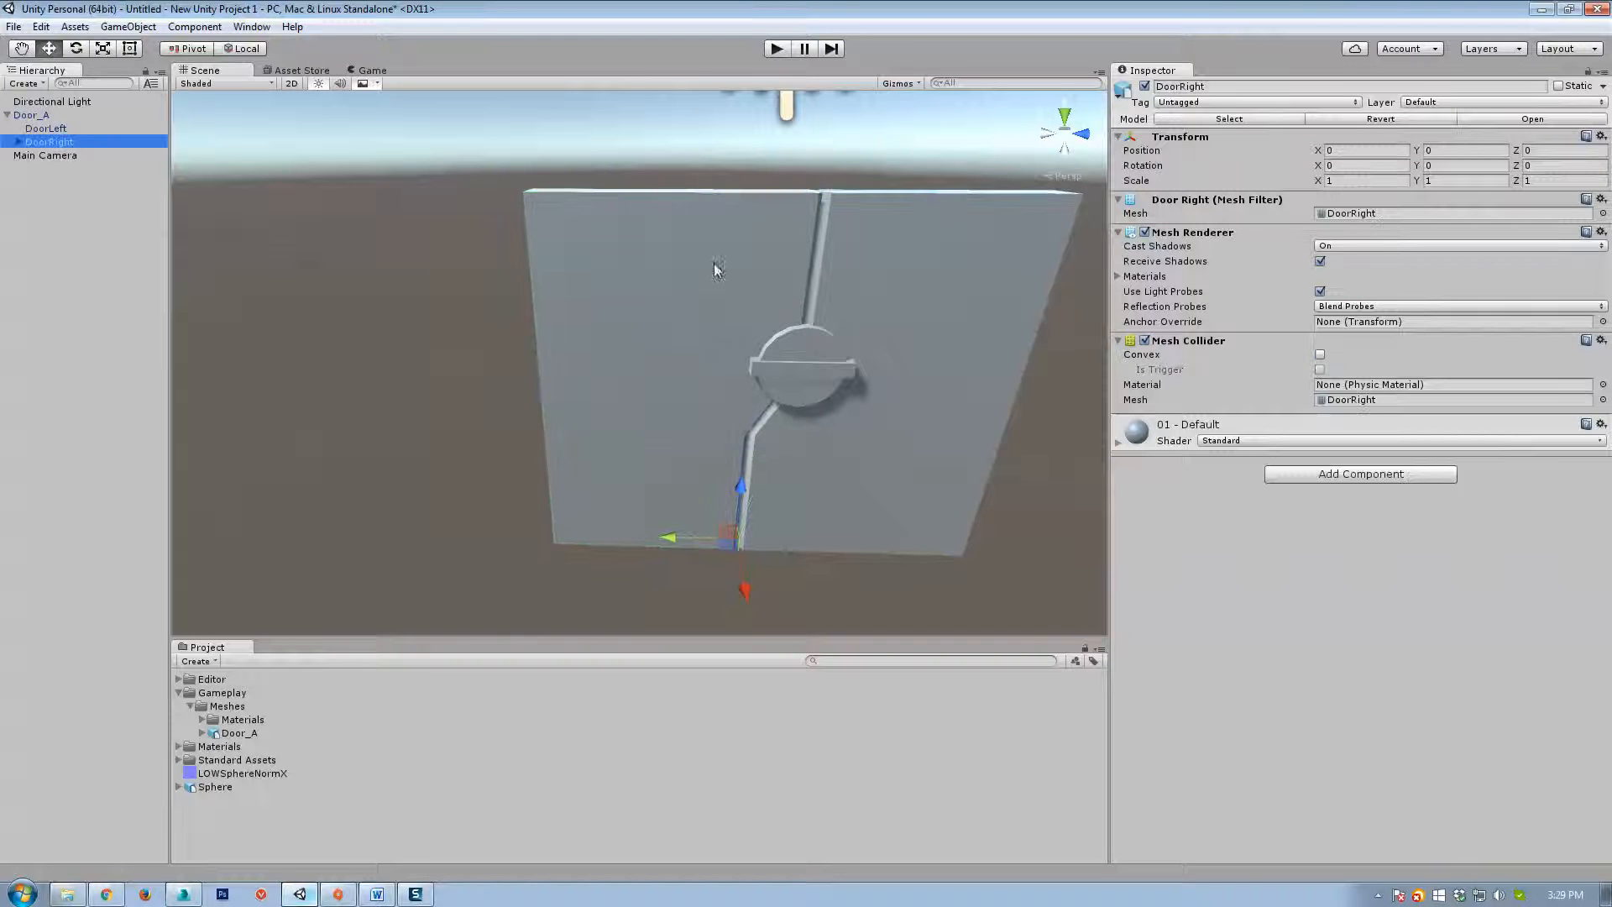
{"action": "left_click", "coordinate": [1319, 354]}
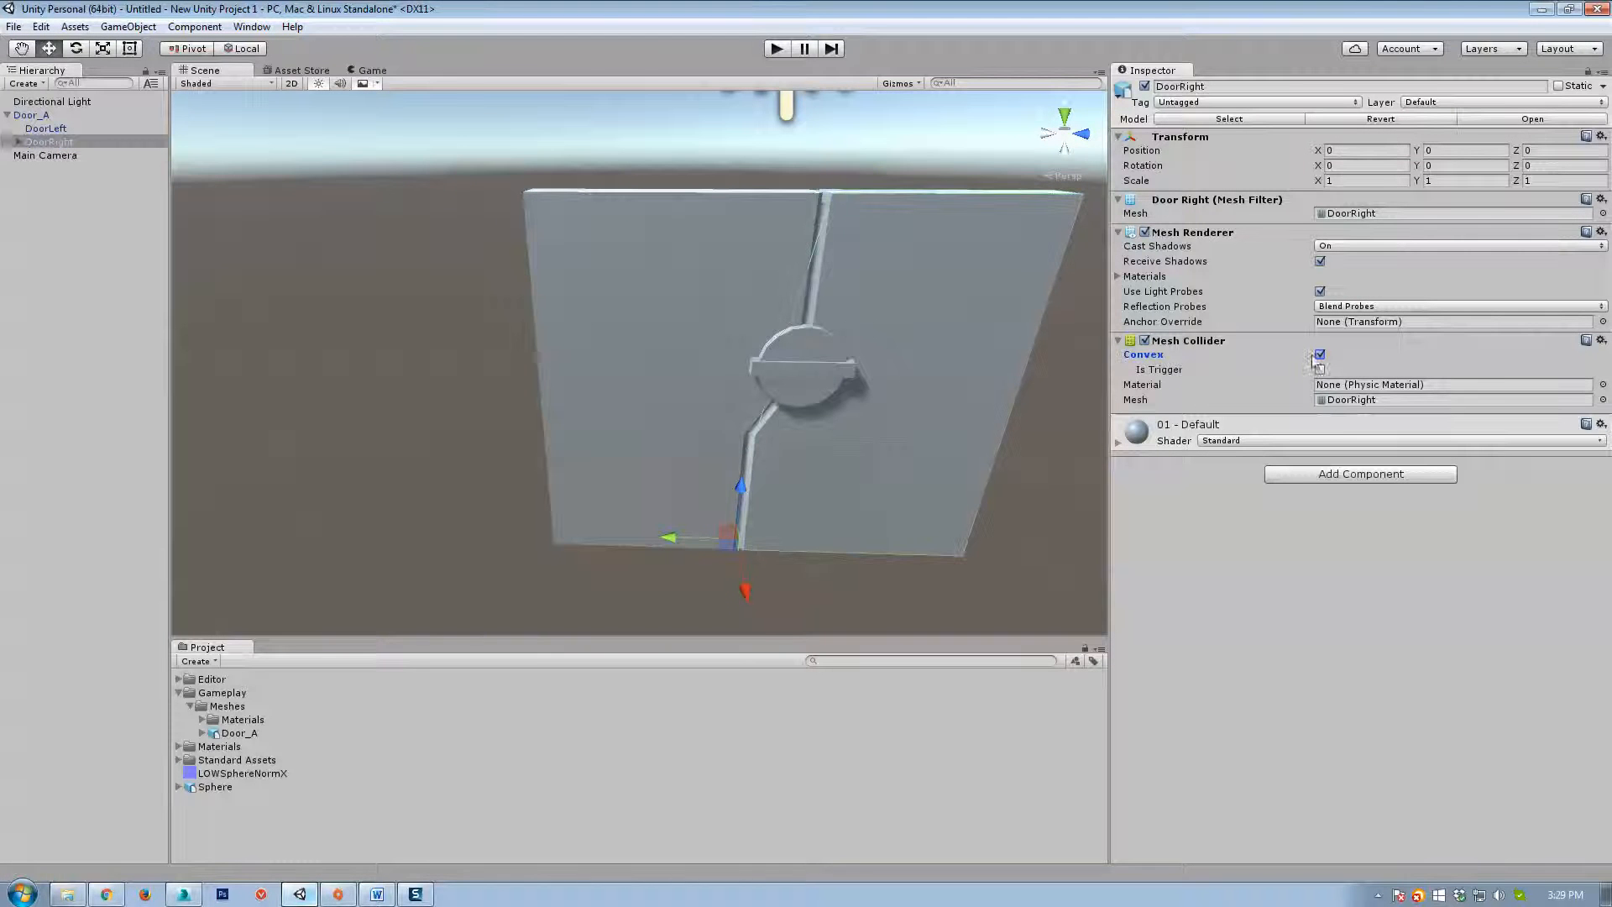
Make the DoorLock's mesh collider convex and inspect its collision outline on the door.
{"action": "left_click", "coordinate": [19, 143]}
{"action": "left_click", "coordinate": [57, 157]}
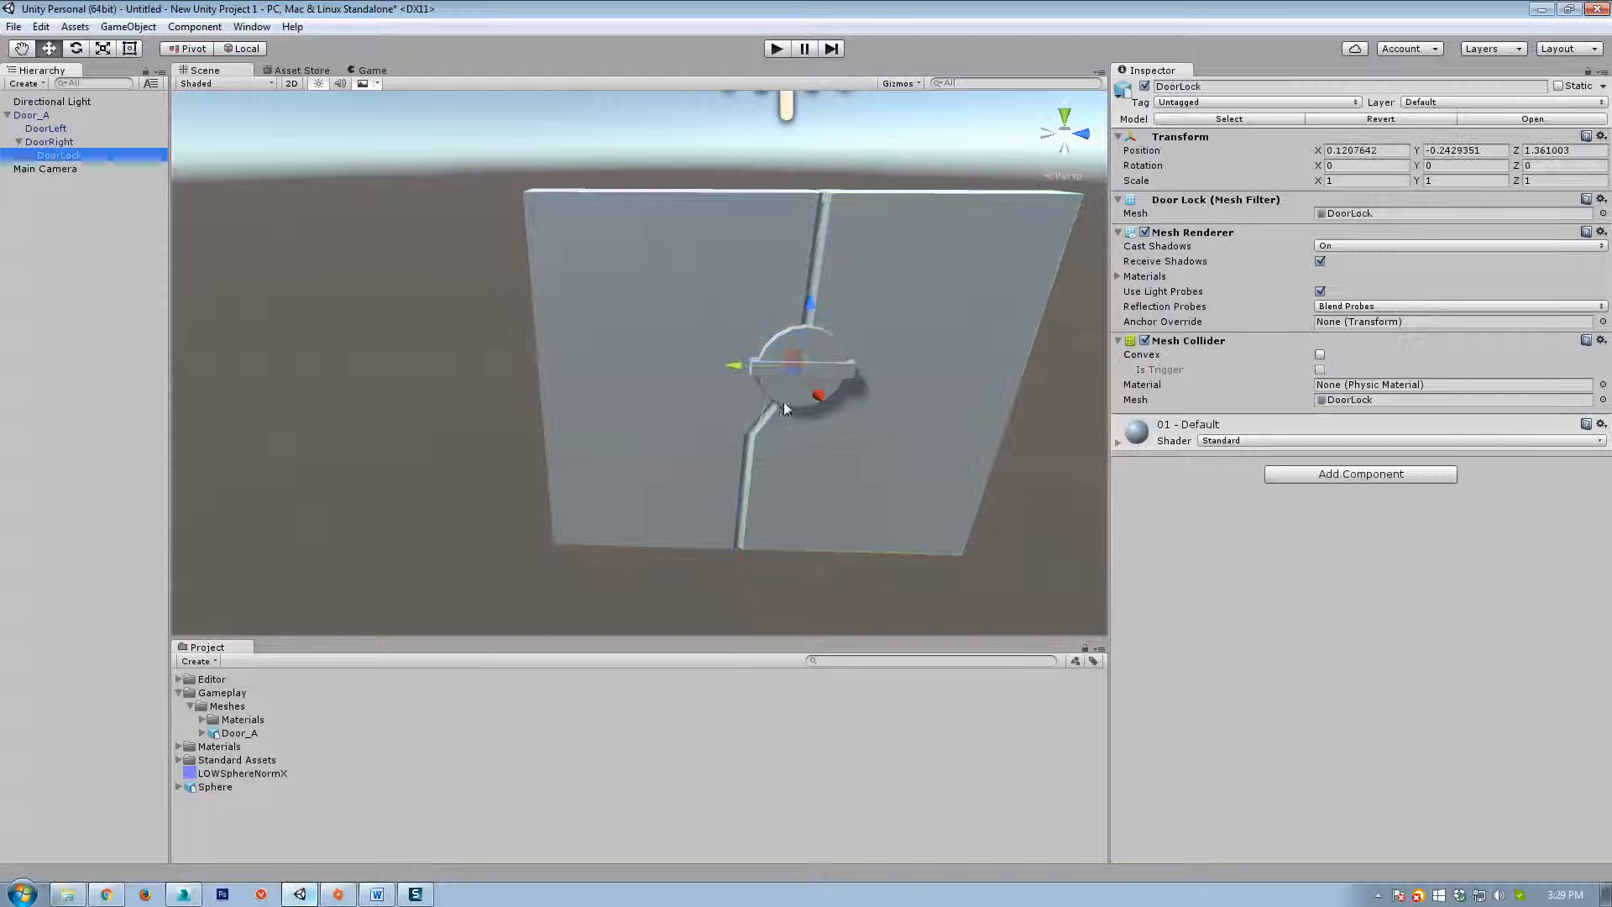
{"action": "left_click", "coordinate": [1320, 355]}
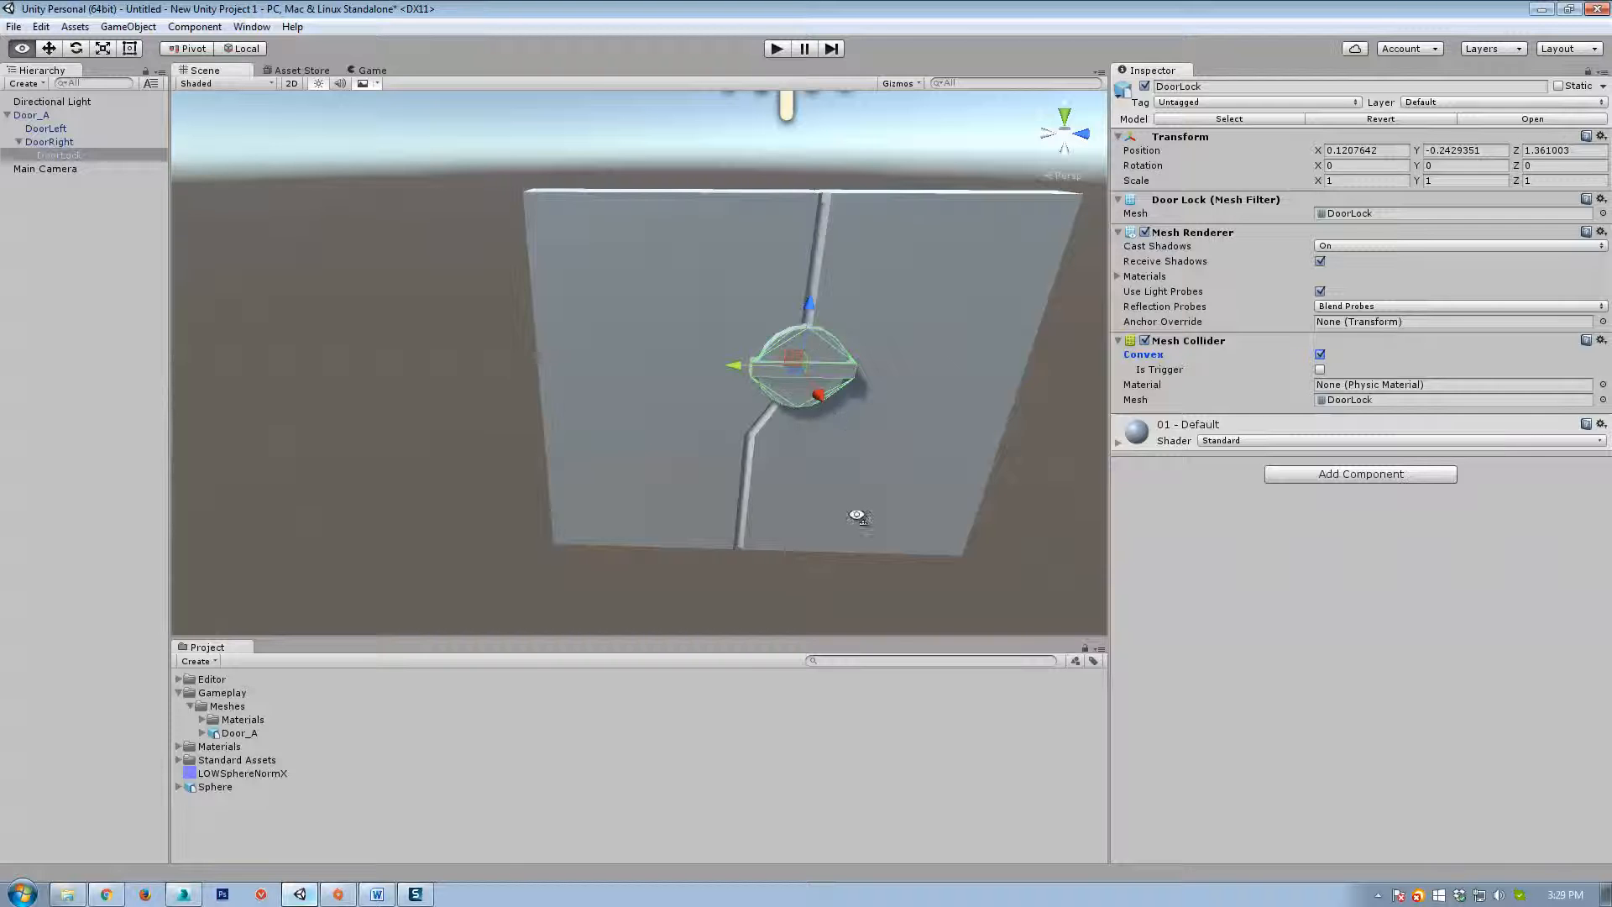
{"action": "left_click_drag", "start_coordinate": [858, 517], "coordinate": [1065, 447], "text": "alt"}
{"action": "scroll", "coordinate": [1025, 482], "scroll_direction": "down", "scroll_amount": 8}
{"action": "scroll", "coordinate": [887, 461], "scroll_direction": "up", "scroll_amount": 5}
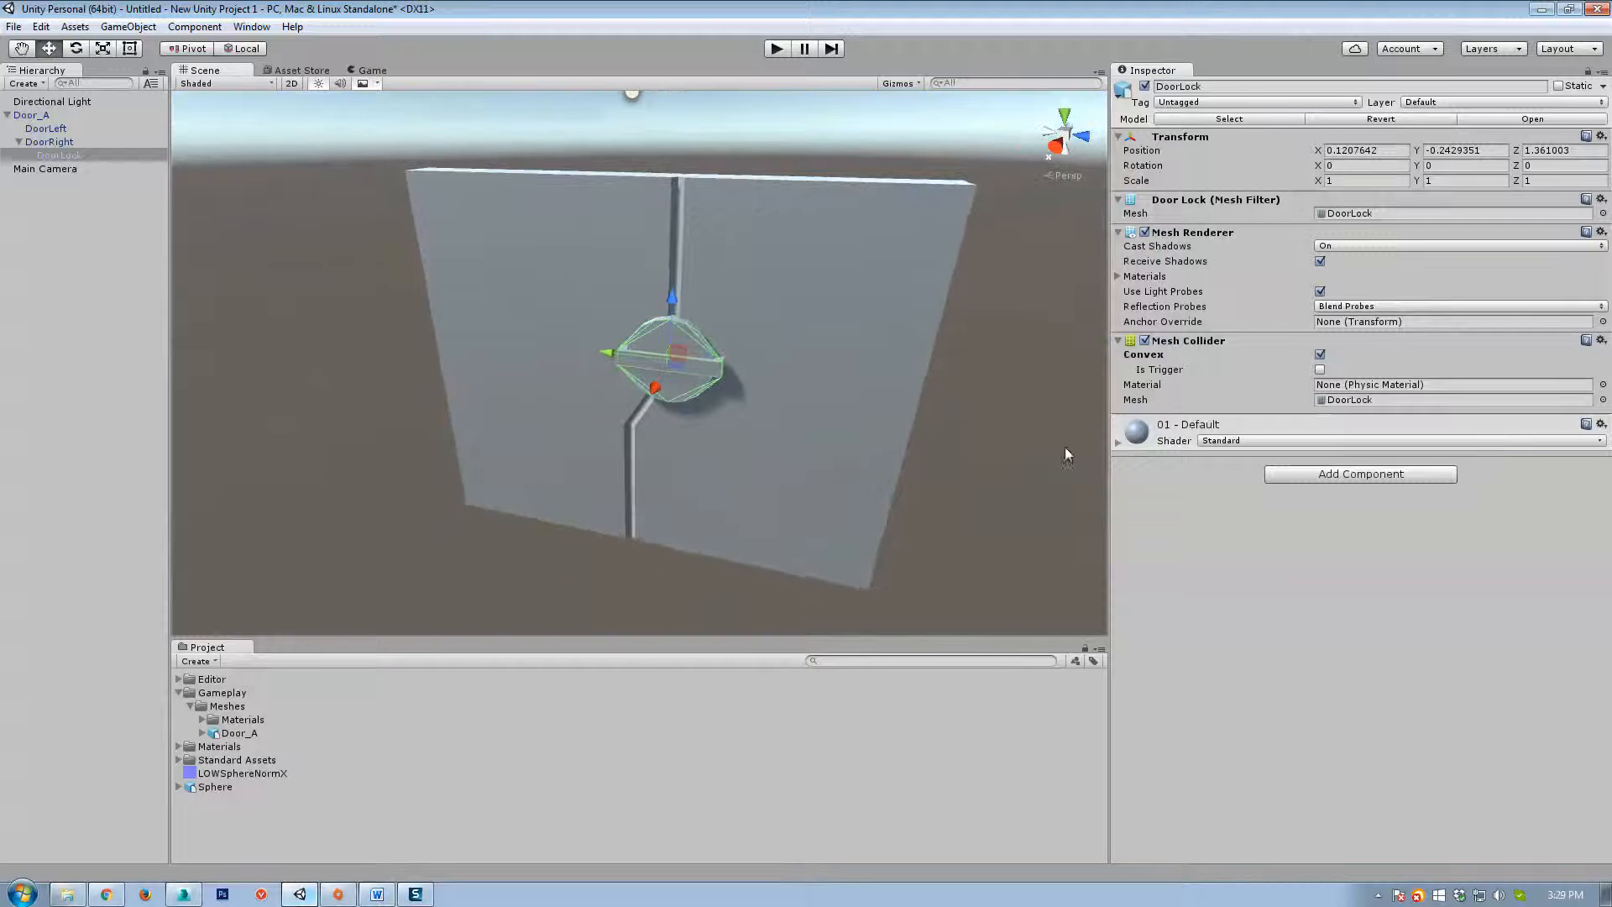
{"action": "left_click_drag", "start_coordinate": [924, 324], "coordinate": [808, 407], "text": "alt"}
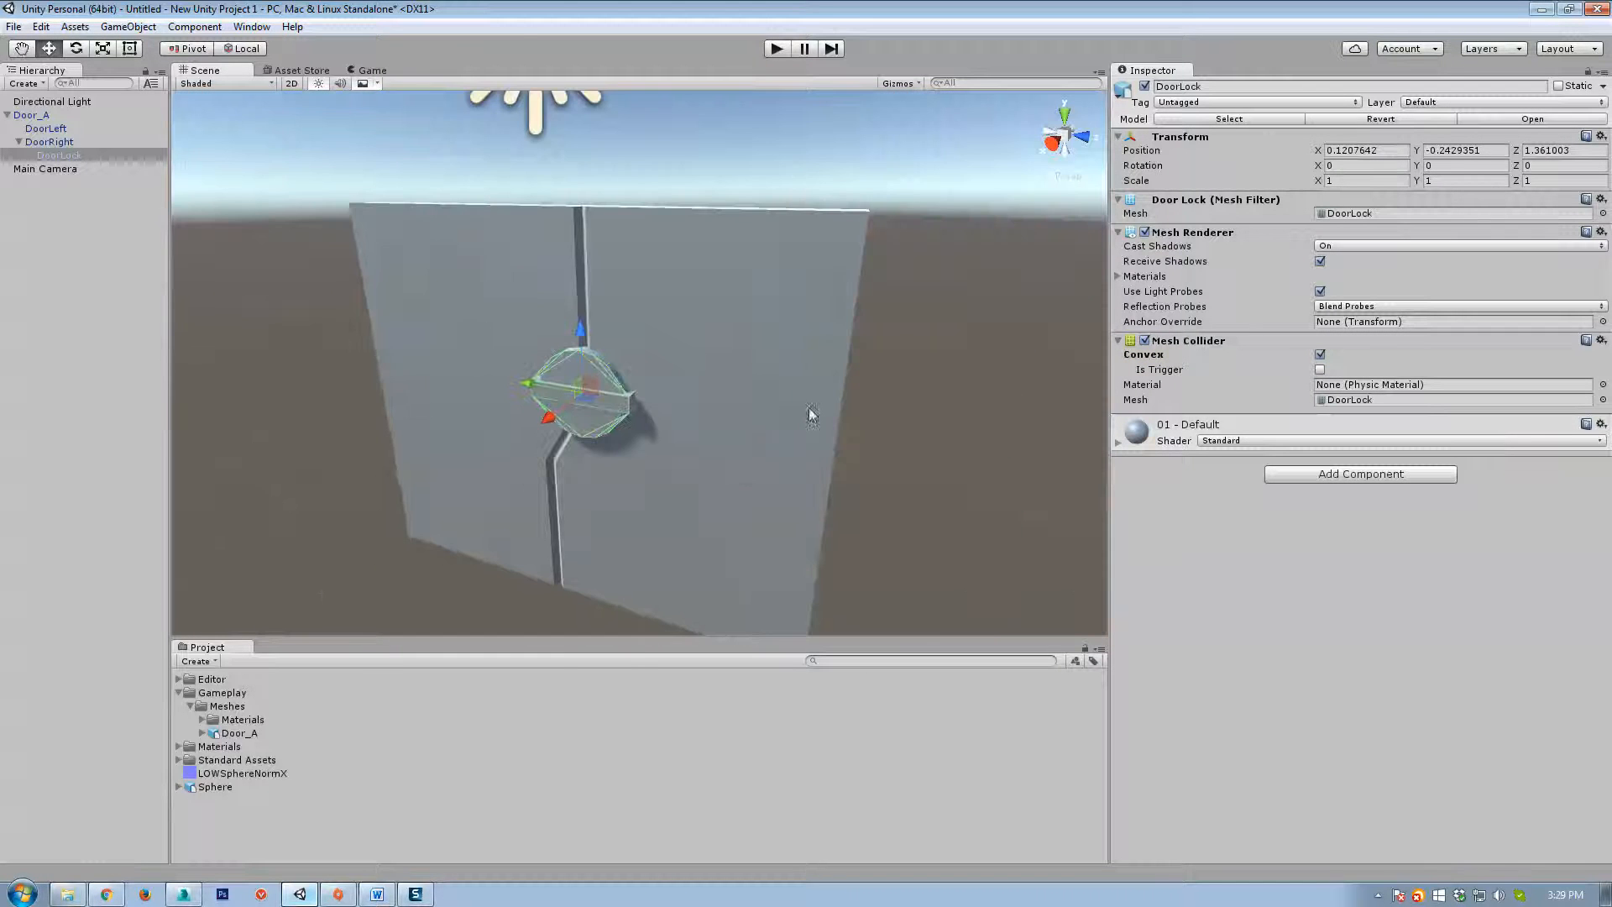
Review the Door_A asset's rig import settings and its animation type options, keeping Generic.
{"action": "left_click", "coordinate": [33, 115]}
{"action": "left_click", "coordinate": [237, 734]}
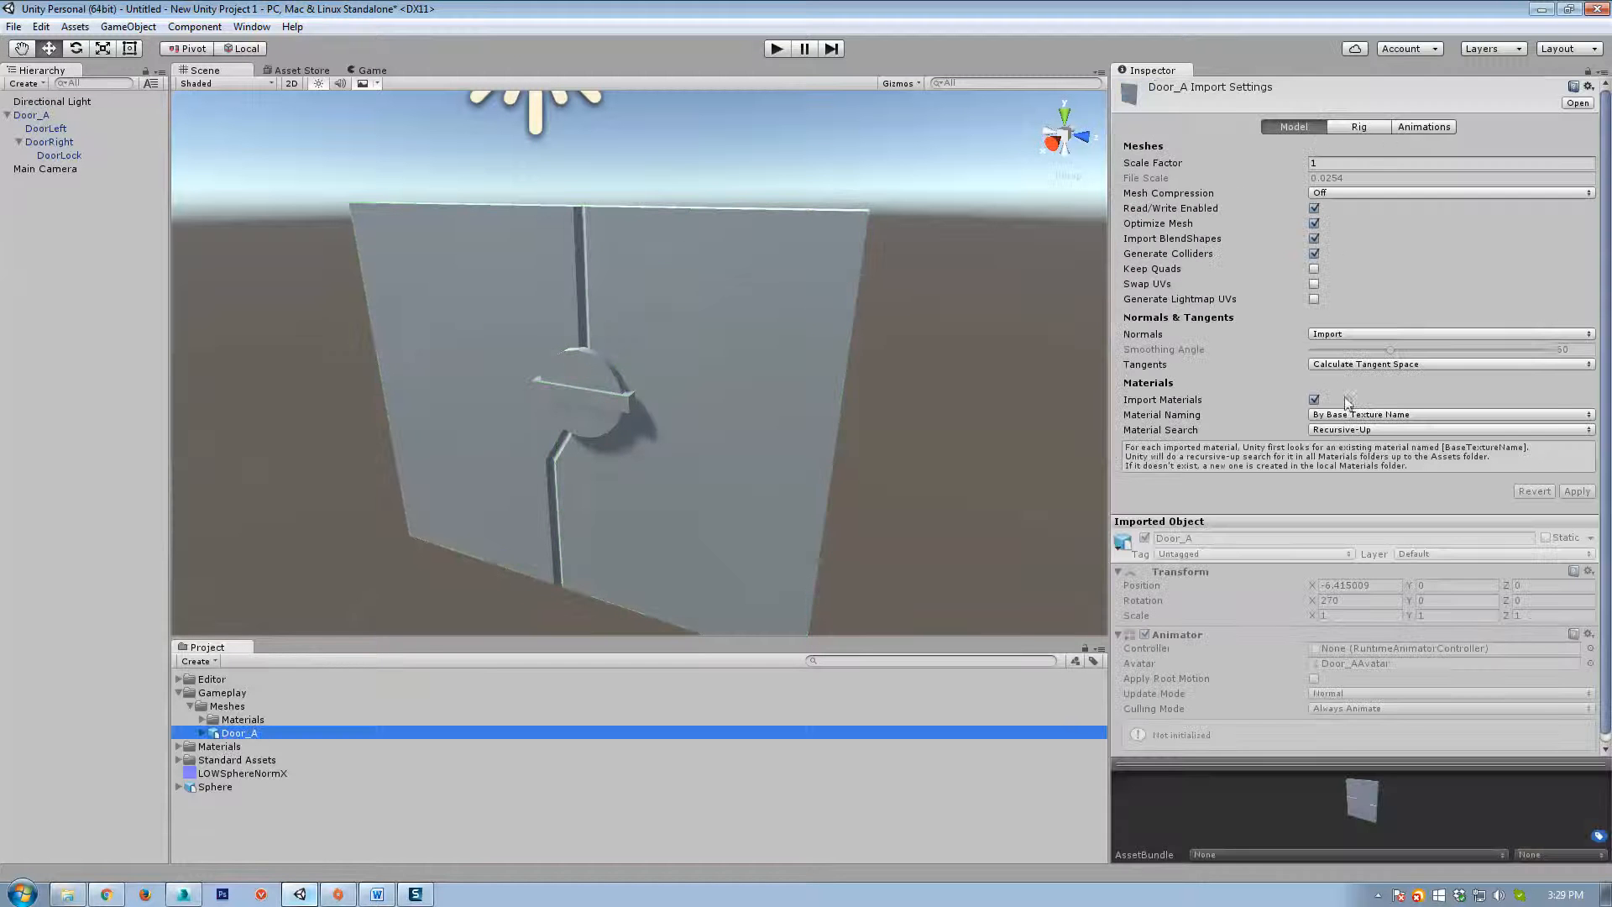
{"action": "left_click", "coordinate": [1354, 132]}
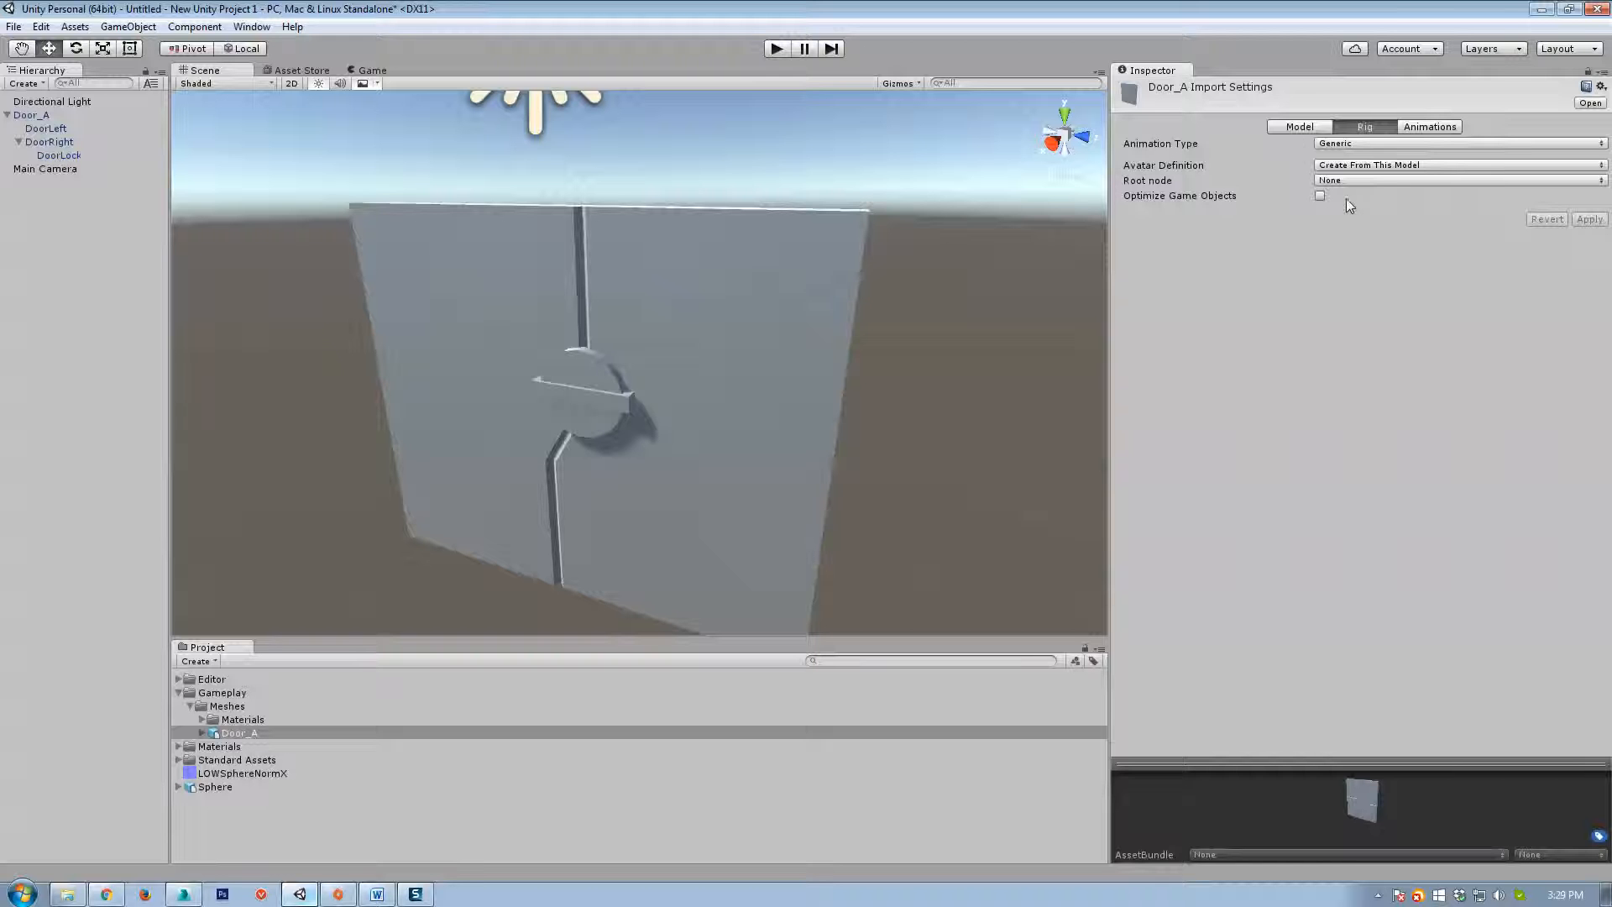
{"action": "right_click_drag", "start_coordinate": [905, 389], "coordinate": [965, 386]}
{"action": "left_click", "coordinate": [1368, 144]}
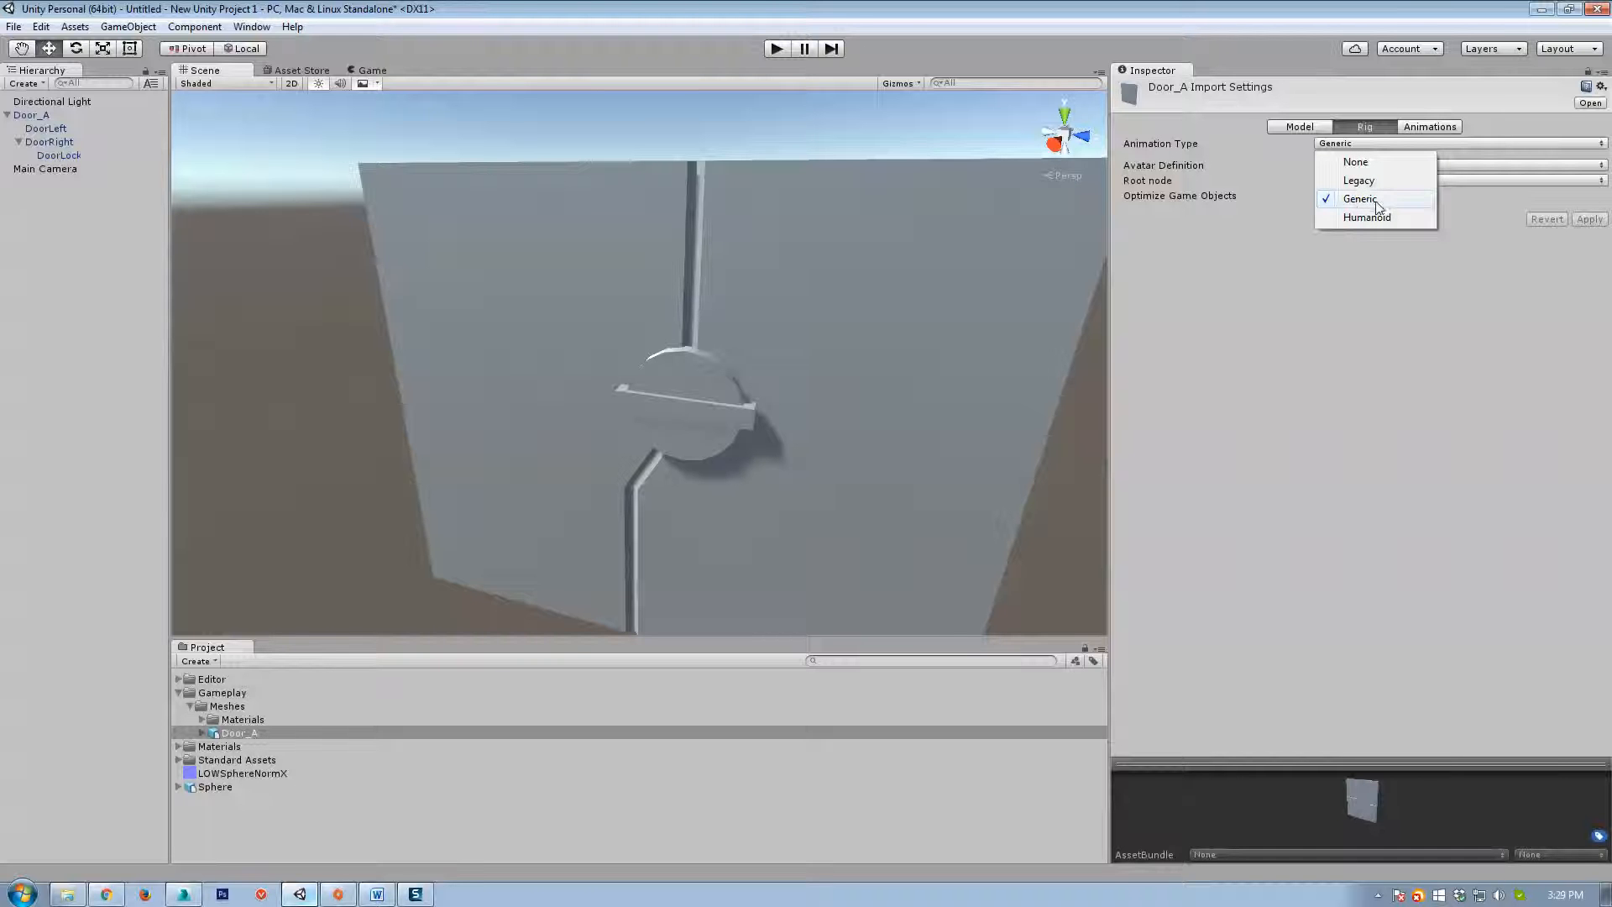
{"action": "left_click", "coordinate": [1337, 318]}
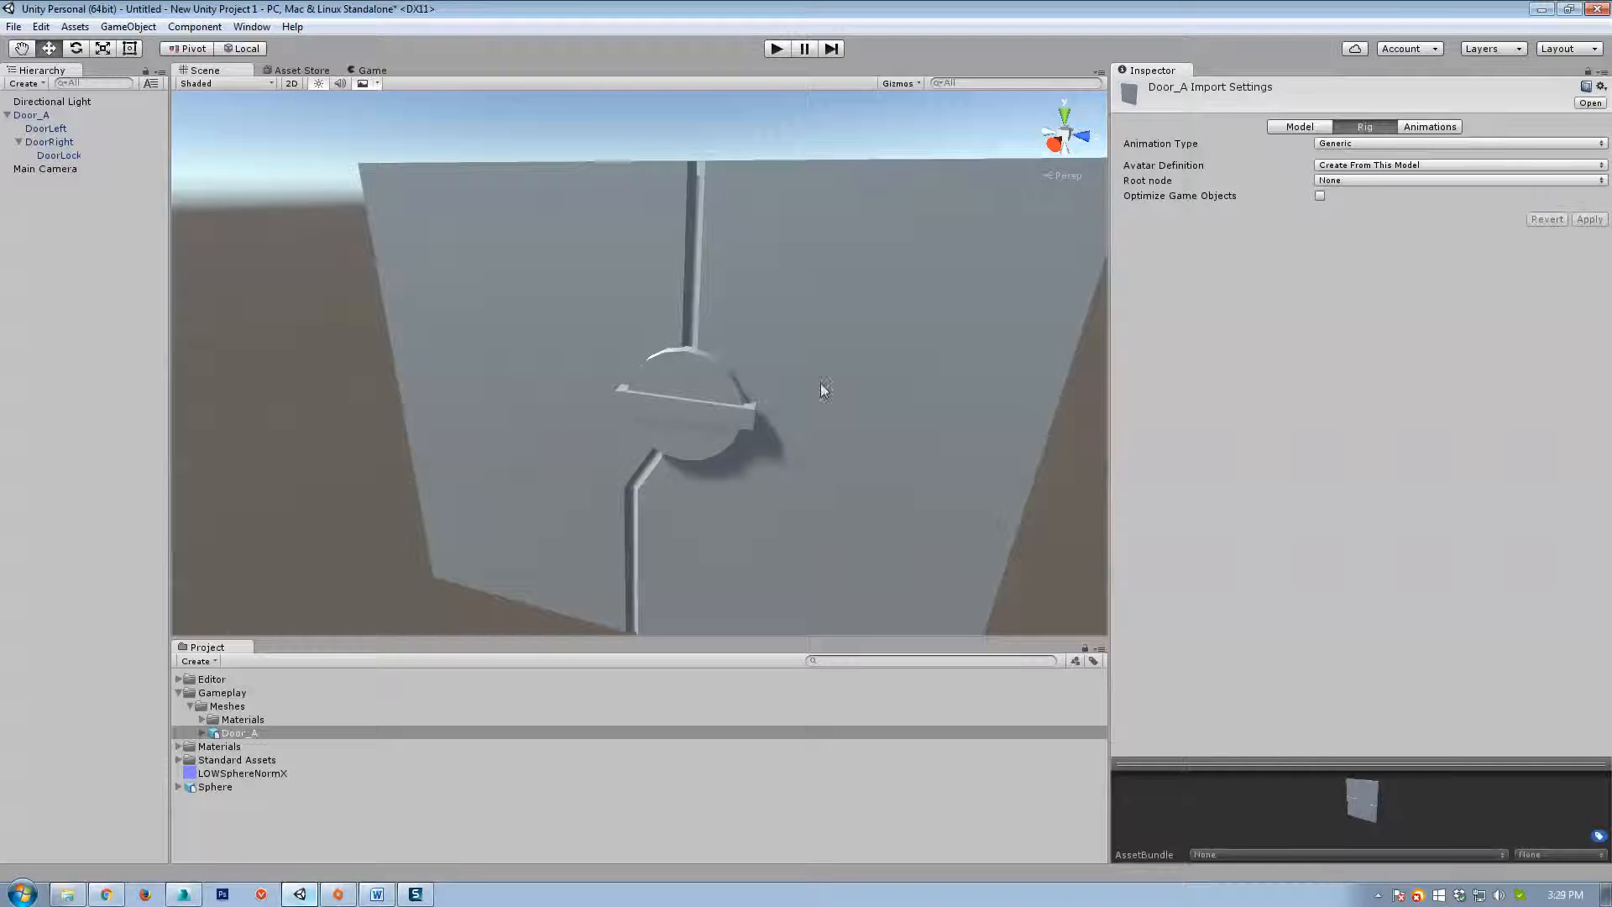
{"action": "scroll", "coordinate": [572, 421], "scroll_direction": "down", "scroll_amount": 6}
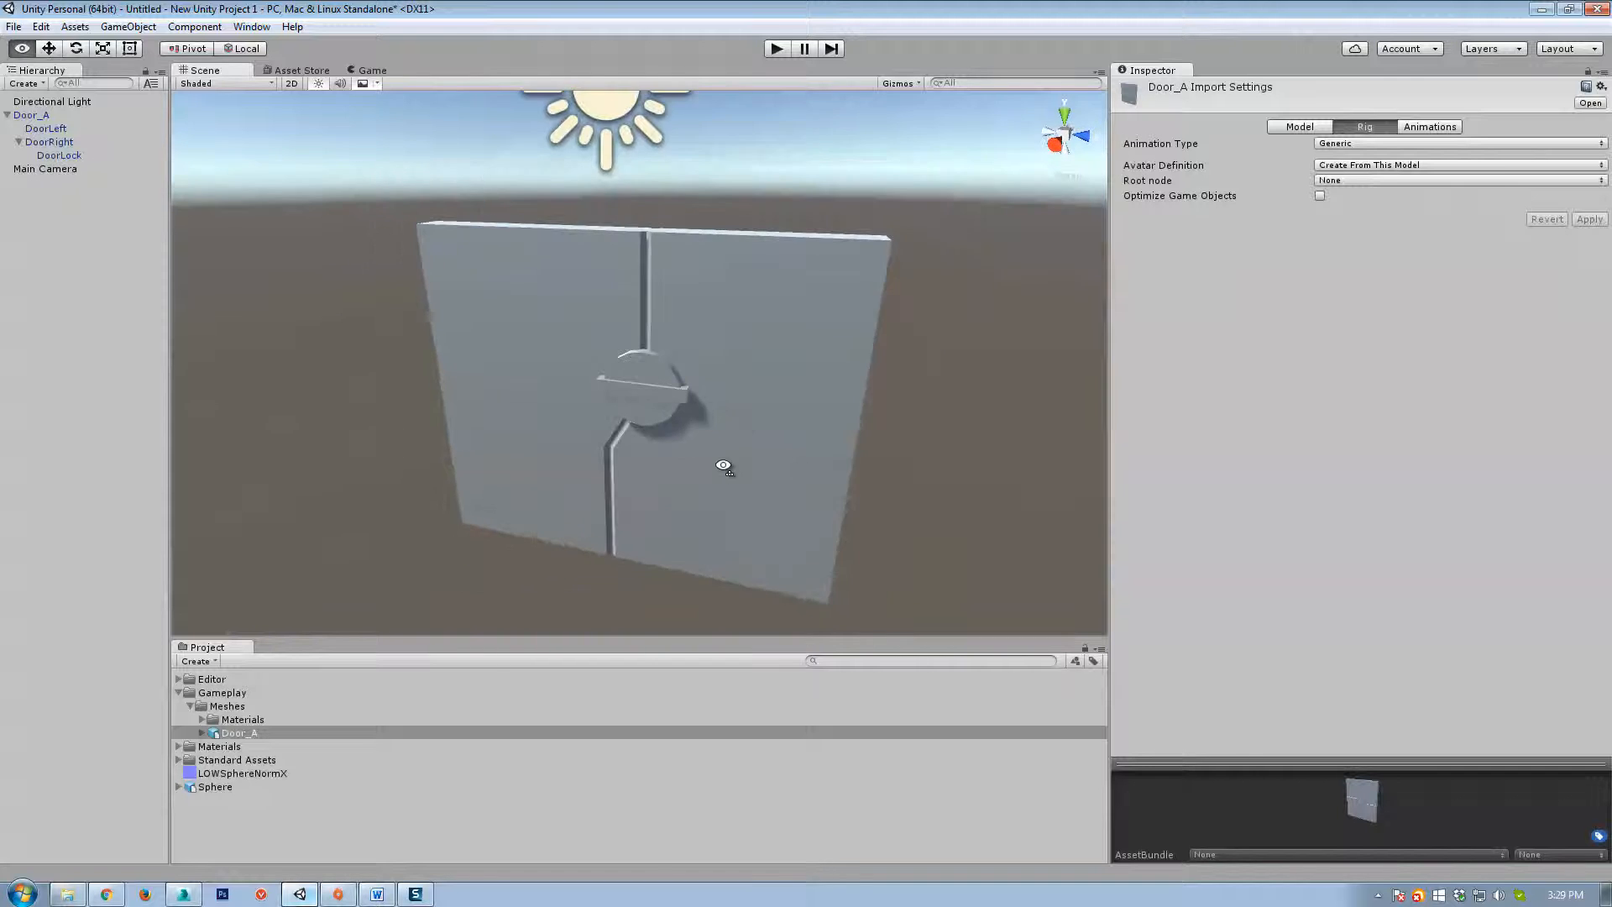
{"action": "scroll", "coordinate": [729, 458], "scroll_direction": "up", "scroll_amount": 3, "text": "alt"}
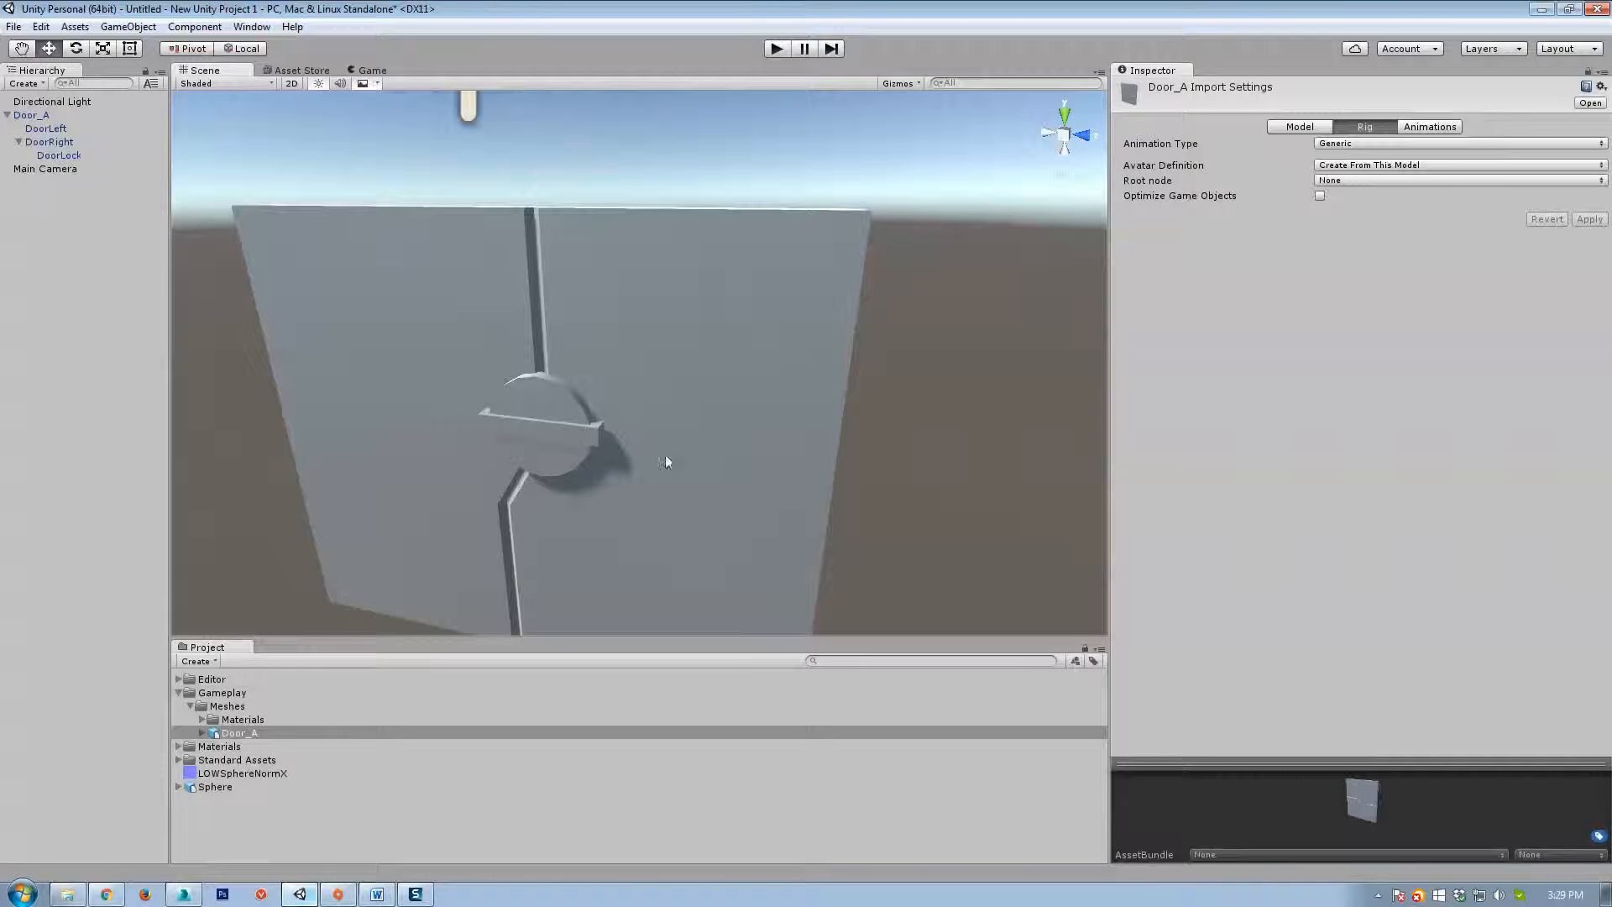
Enlarge the Door_A animation preview, frame the door, and play the Take 001 clip.
{"action": "left_click", "coordinate": [1418, 128]}
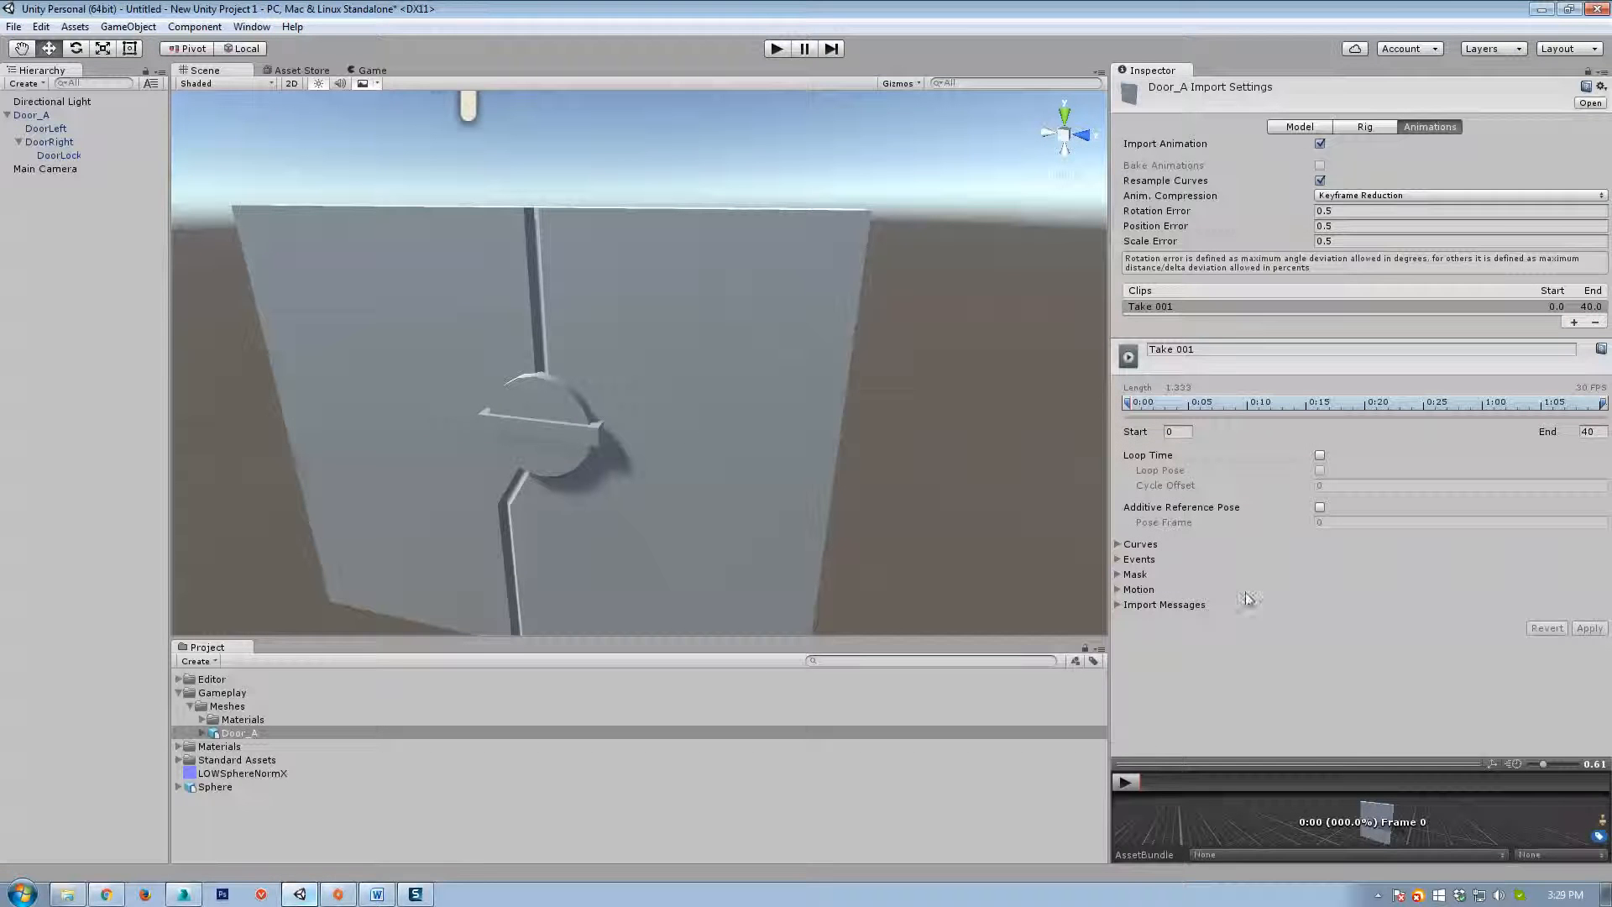
{"action": "left_click_drag", "start_coordinate": [1299, 764], "coordinate": [1328, 503]}
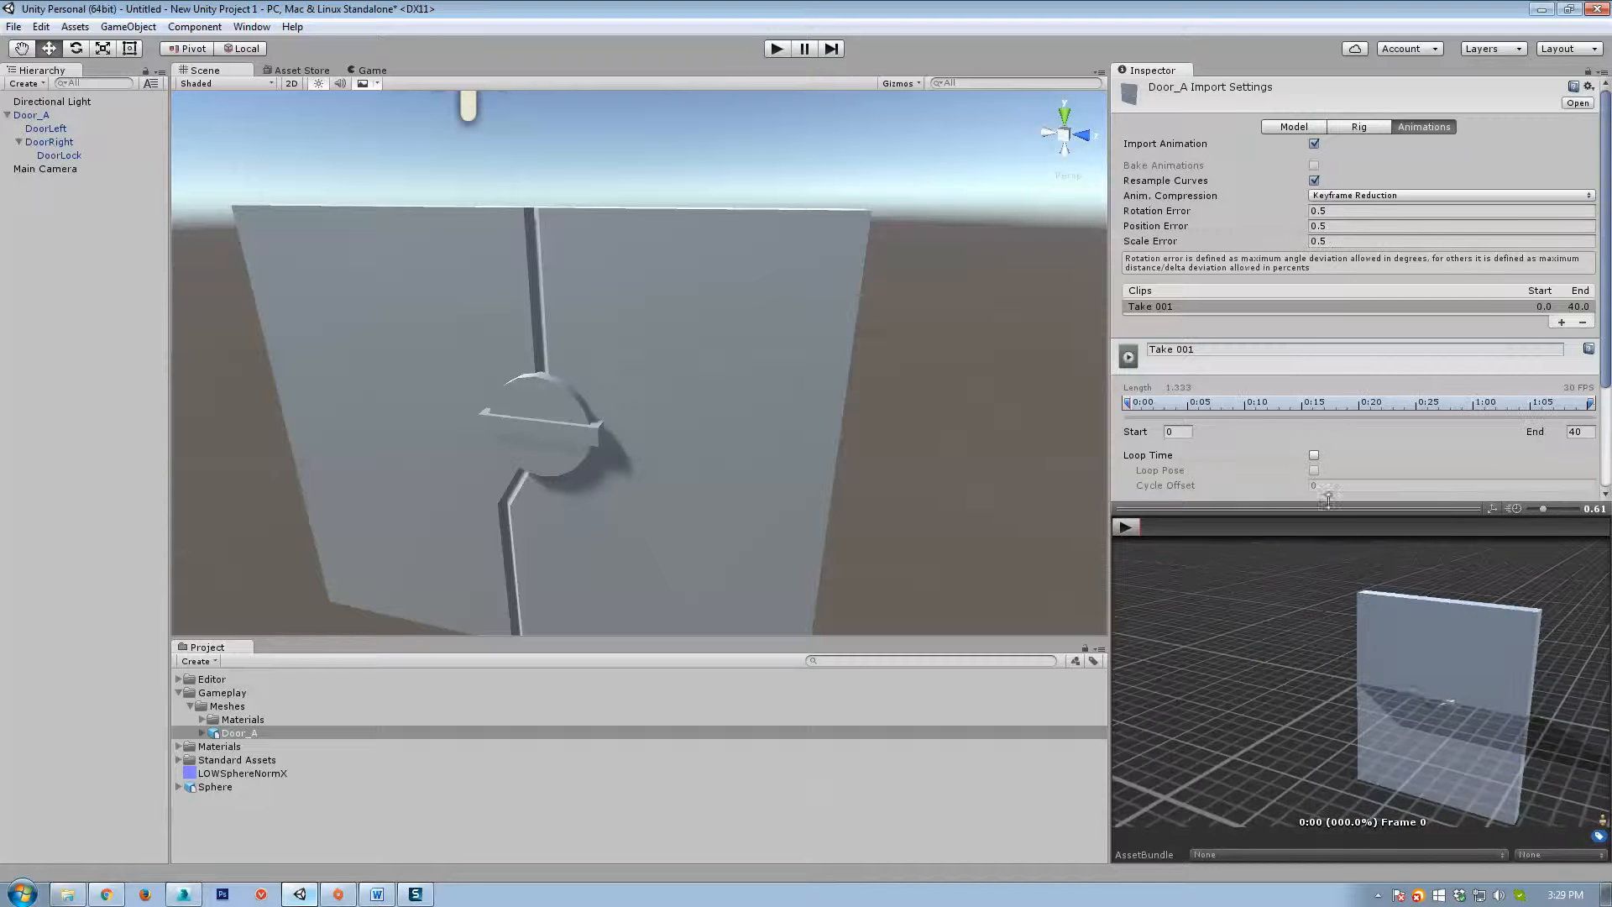
{"action": "left_click_drag", "start_coordinate": [1317, 665], "coordinate": [1488, 644]}
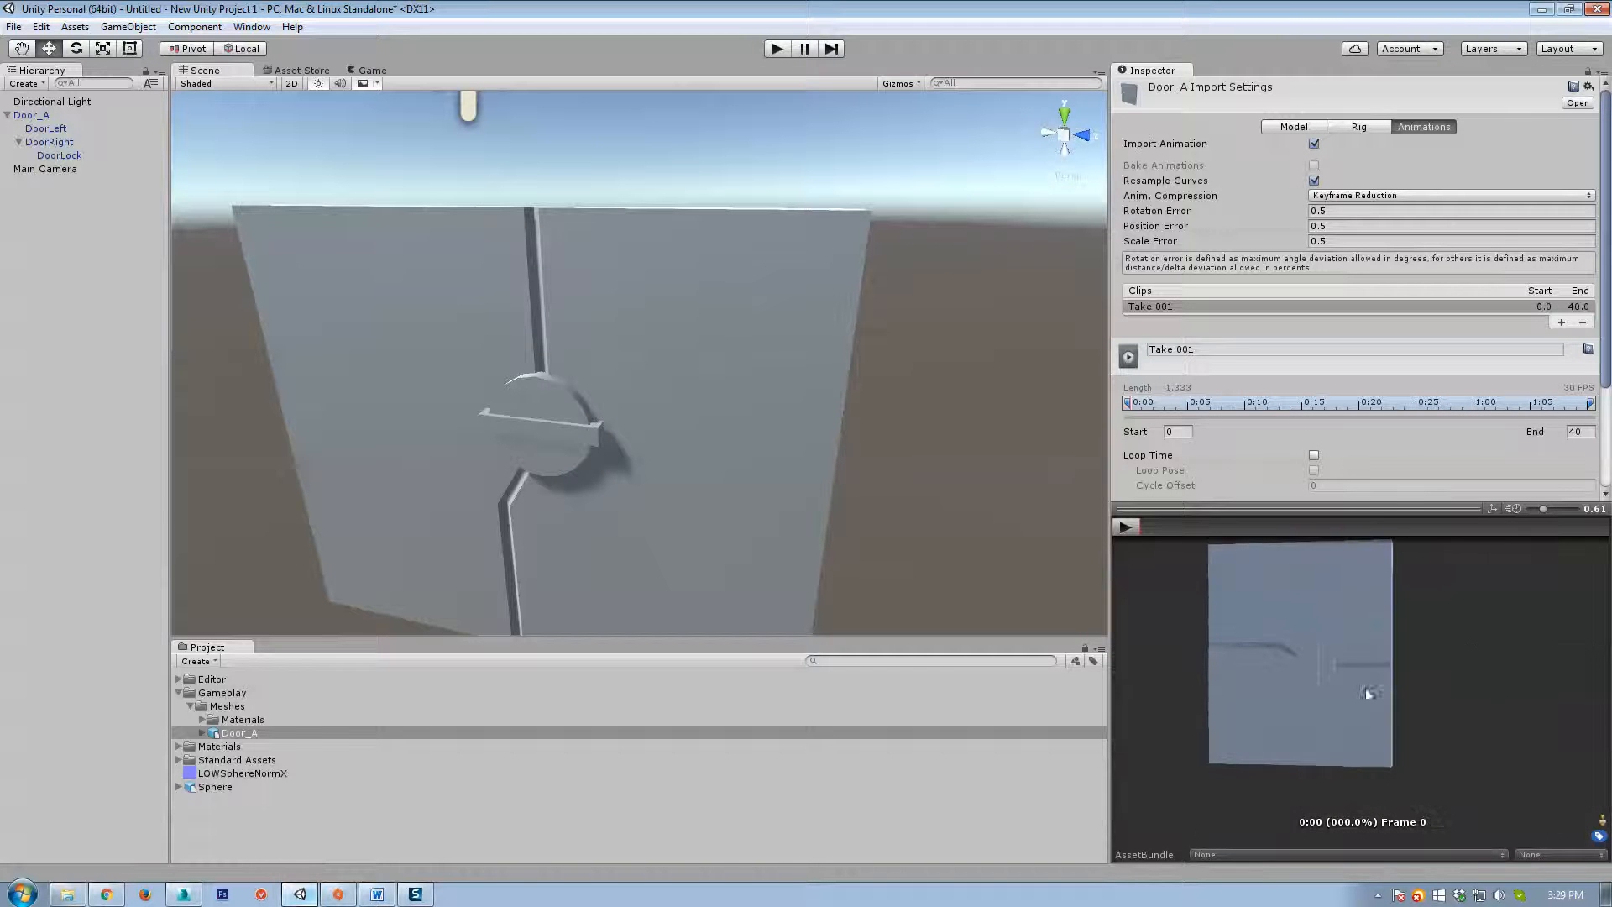
{"action": "middle_click_drag", "start_coordinate": [1362, 659], "coordinate": [1379, 693]}
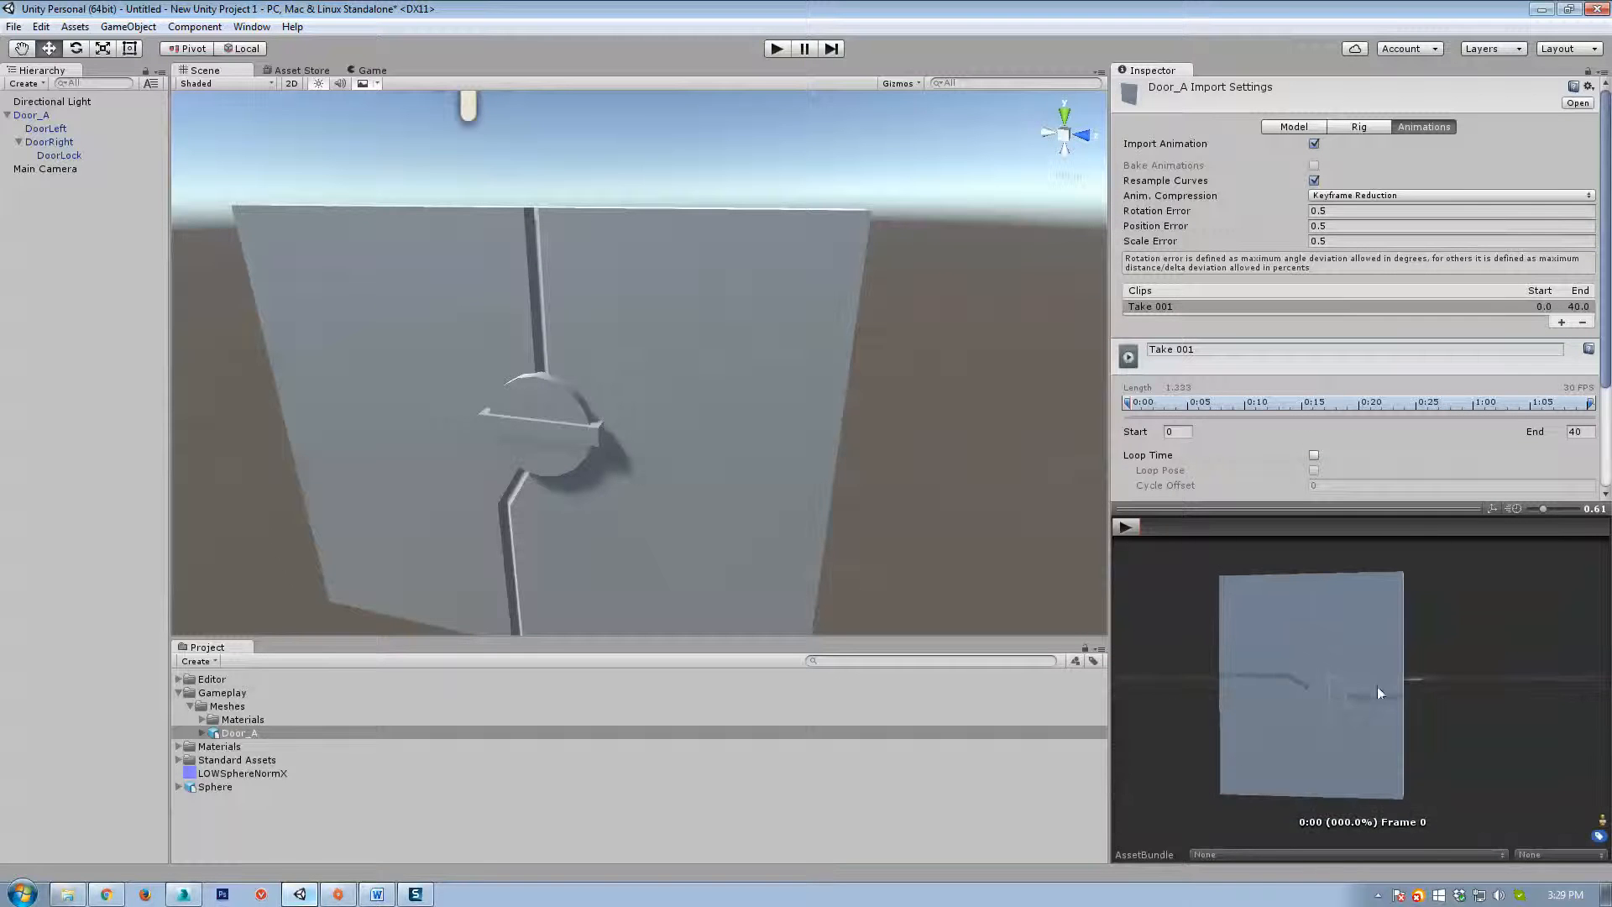
{"action": "left_click", "coordinate": [1129, 527]}
{"action": "left_click", "coordinate": [1126, 526]}
Rename the Take 001 animation clip to Open.
{"action": "left_click", "coordinate": [1159, 355]}
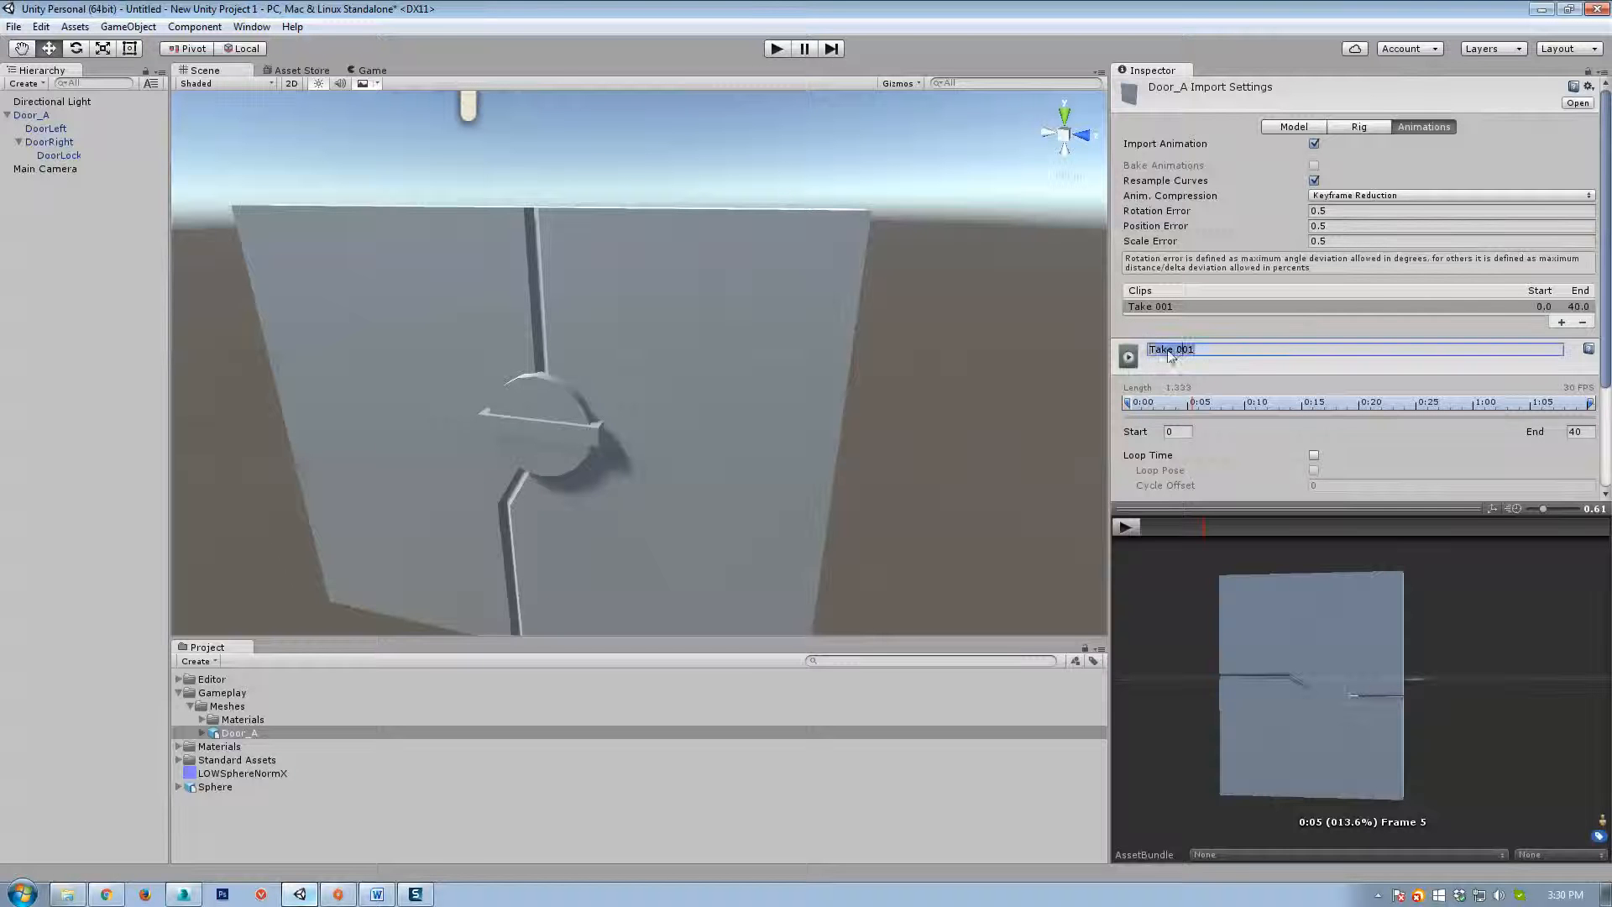
{"action": "scroll", "coordinate": [1211, 372], "scroll_direction": "down", "scroll_amount": 2}
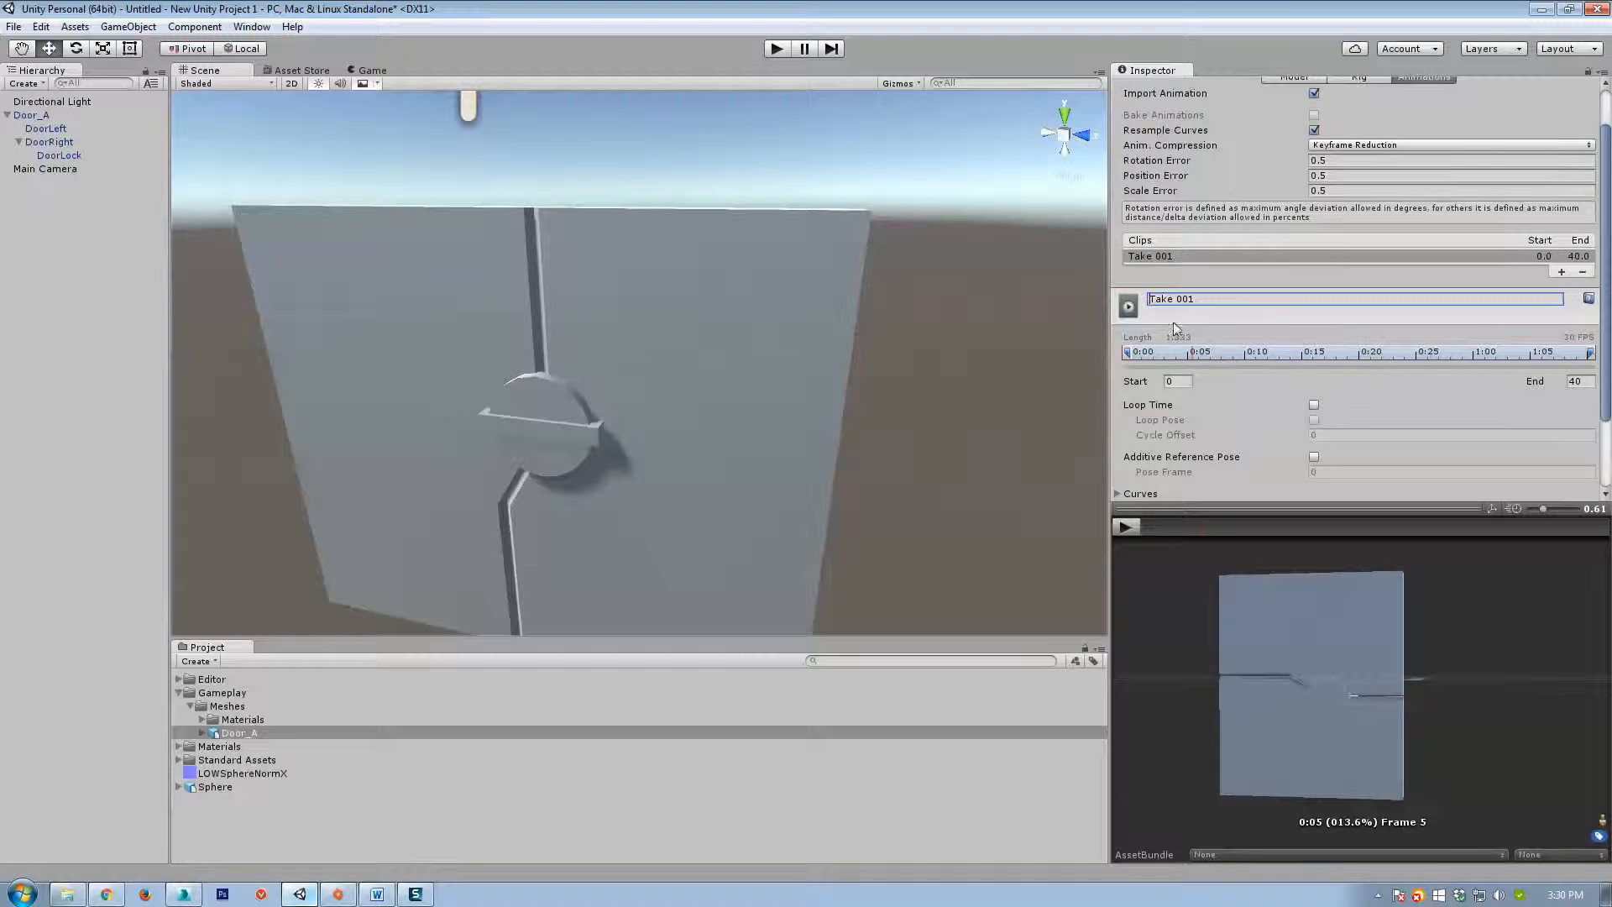
{"action": "left_click_drag", "start_coordinate": [1199, 300], "coordinate": [1133, 299]}
{"action": "type", "text": "Open"}
Switch to 3ds Max and scrub the door animation to find the frame where the door is fully open.
{"action": "left_click", "coordinate": [183, 894]}
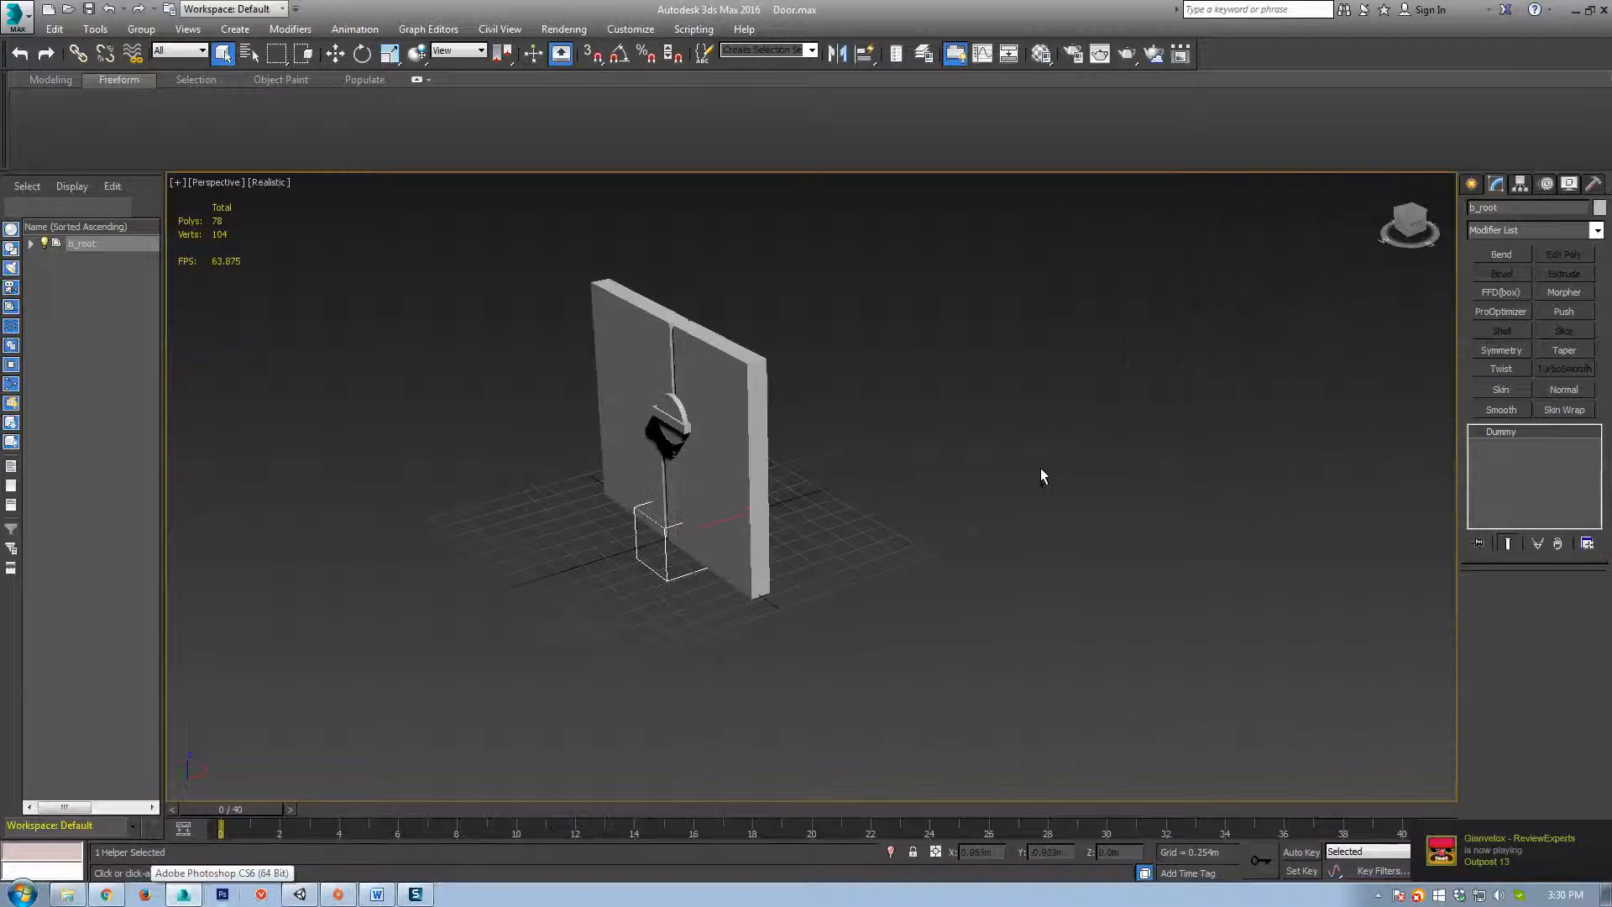
{"action": "middle_click_drag", "start_coordinate": [657, 592], "coordinate": [288, 764], "text": "alt"}
{"action": "left_click_drag", "start_coordinate": [879, 468], "coordinate": [486, 425]}
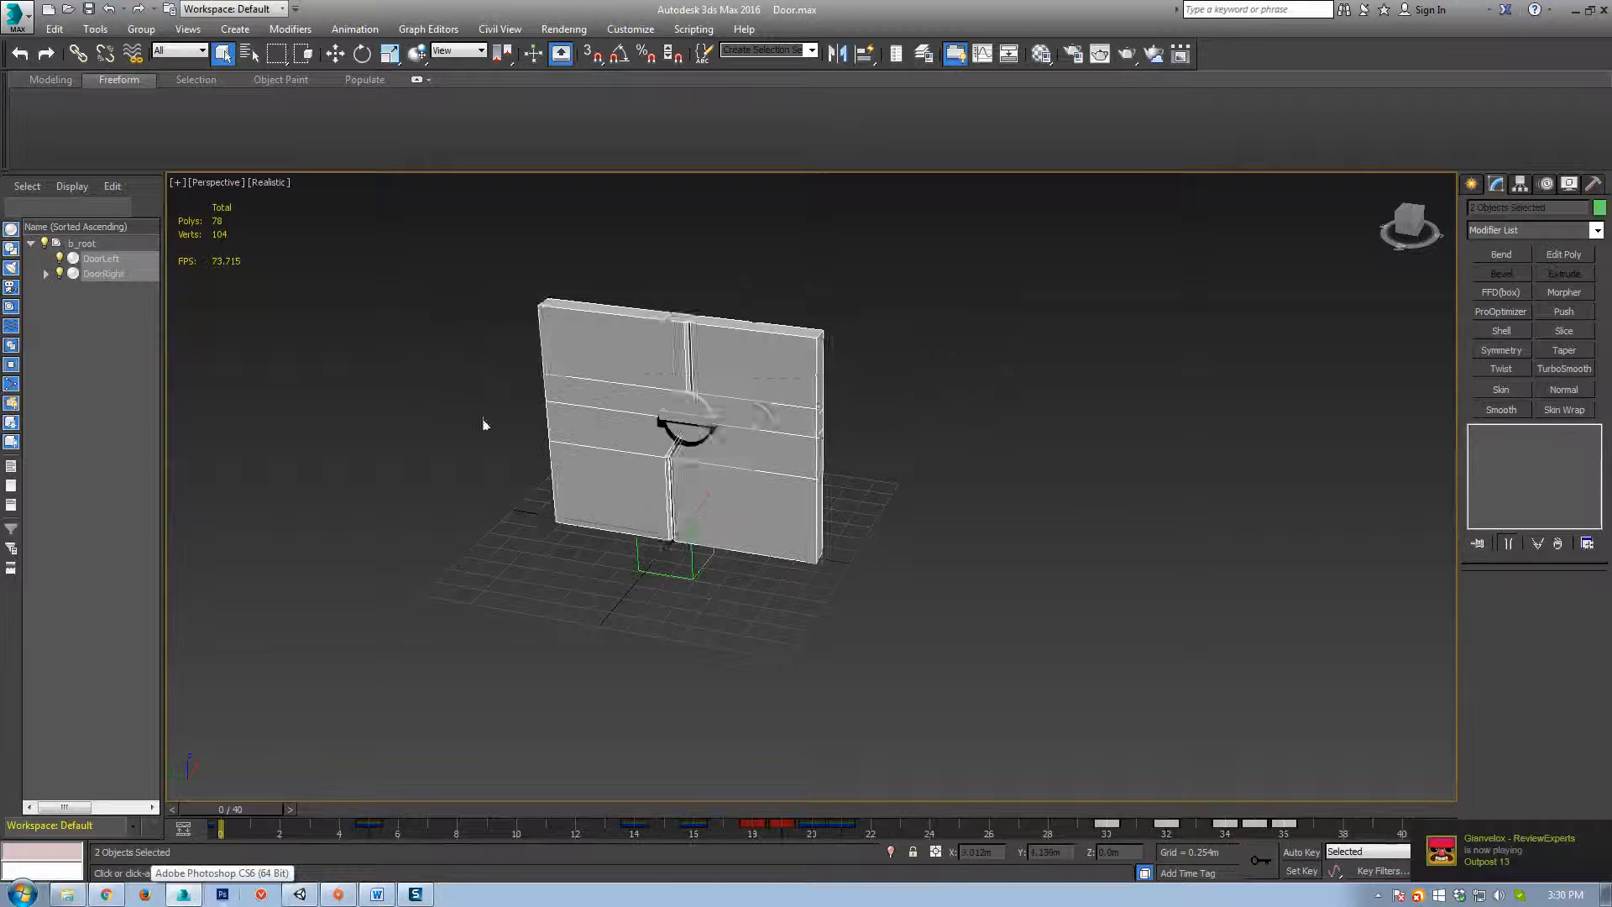
{"action": "left_click_drag", "start_coordinate": [256, 809], "coordinate": [821, 804]}
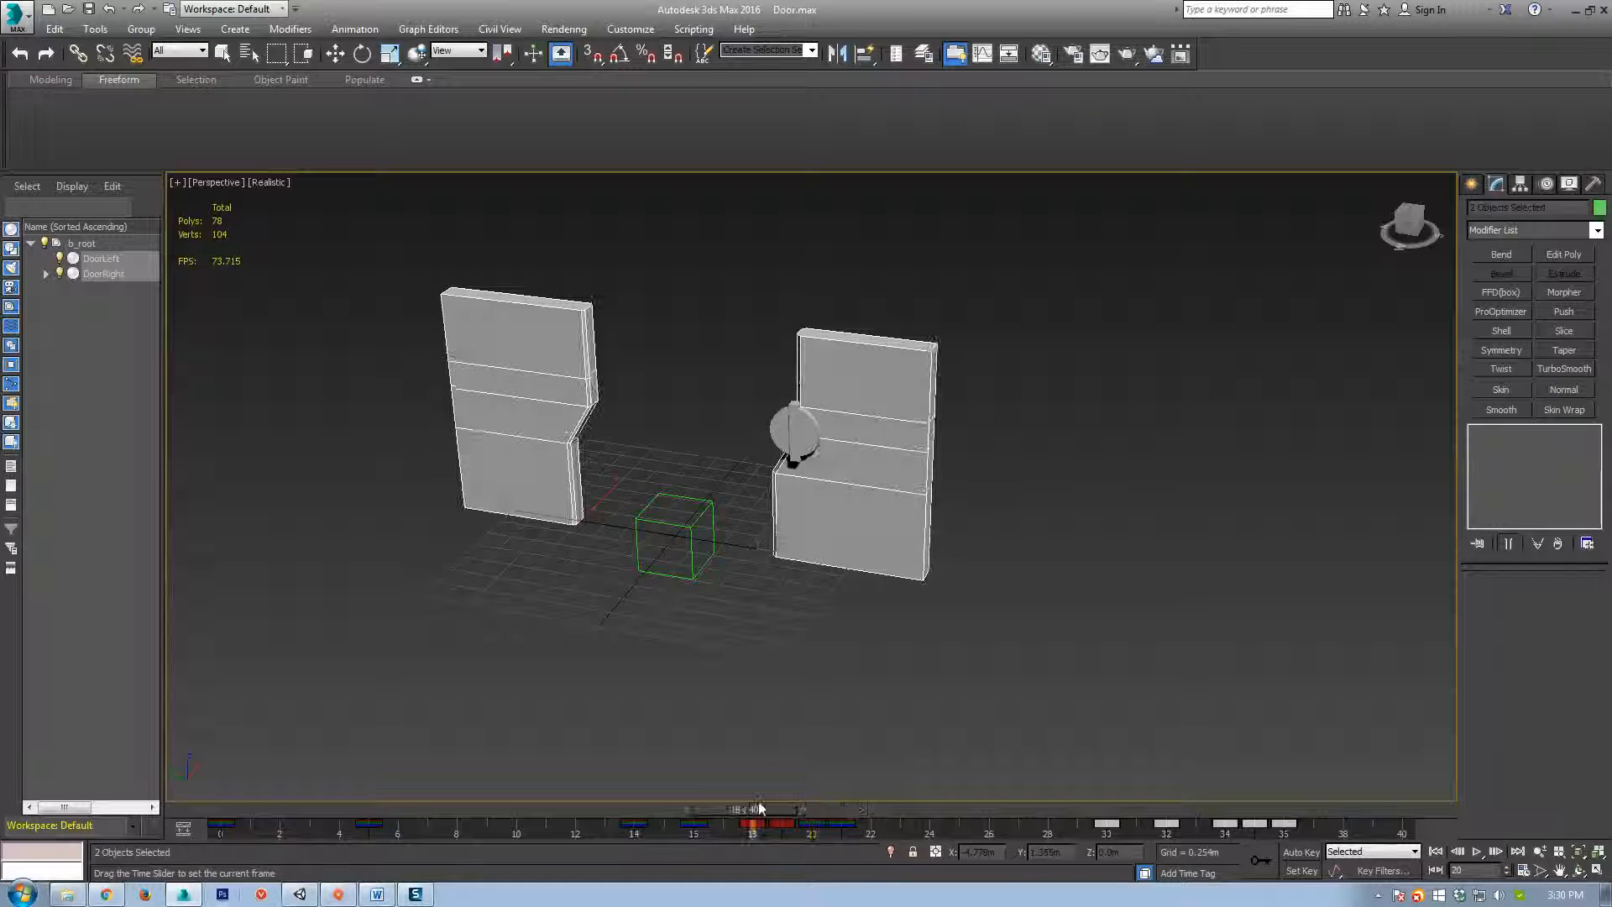
{"action": "key", "text": "q"}
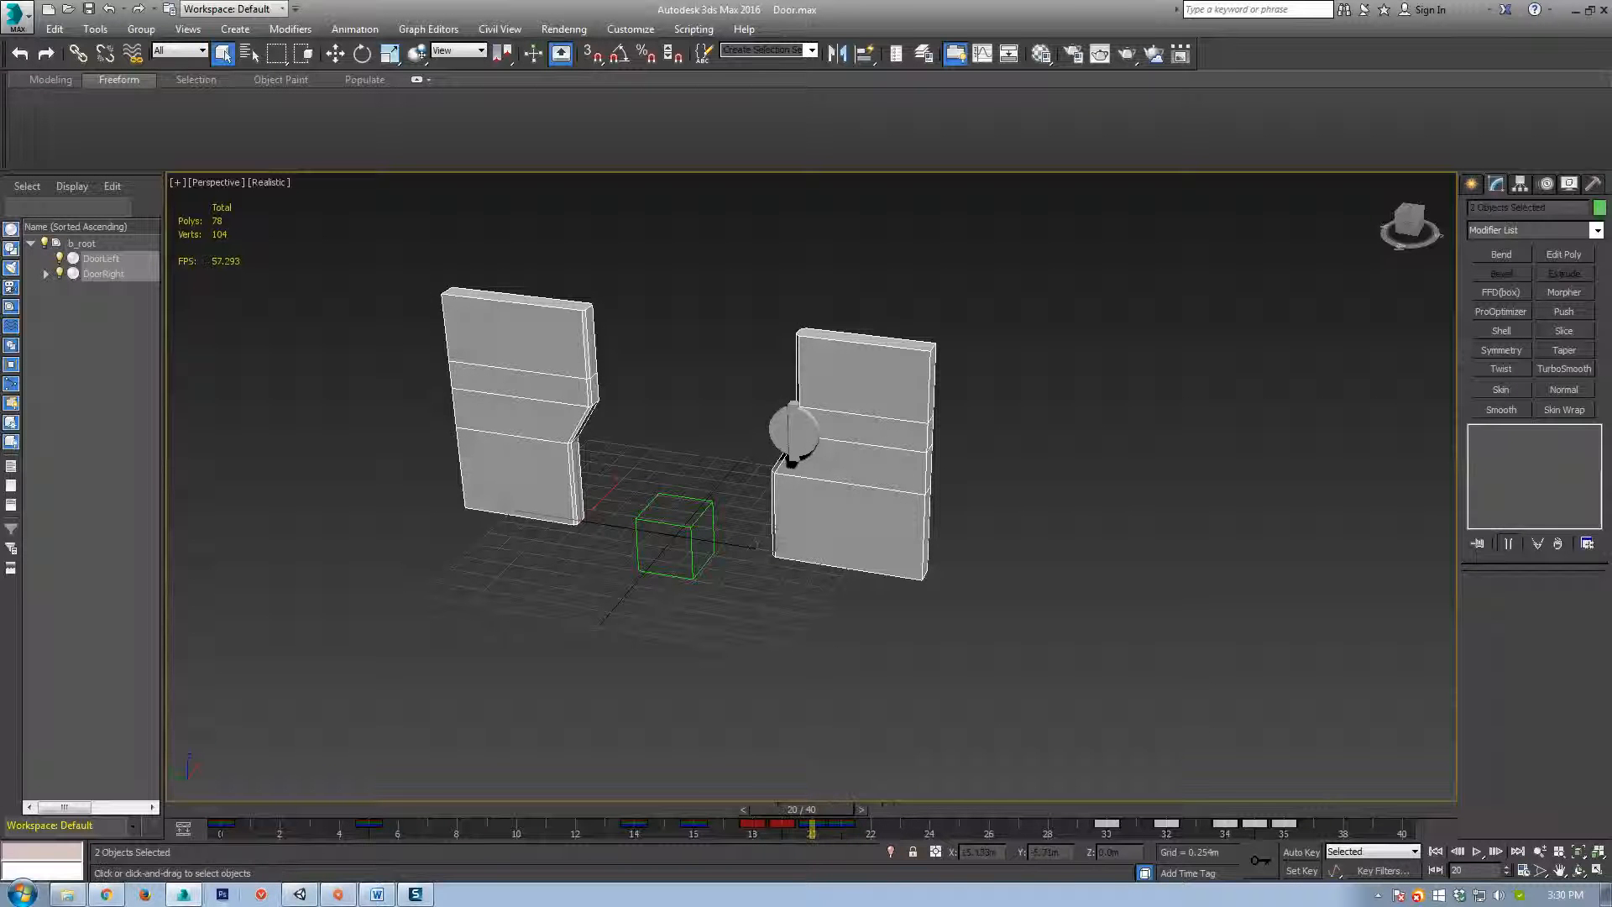
Switch back to Unity and set the Open clip's end frame to 20.
{"action": "left_click", "coordinate": [1575, 10]}
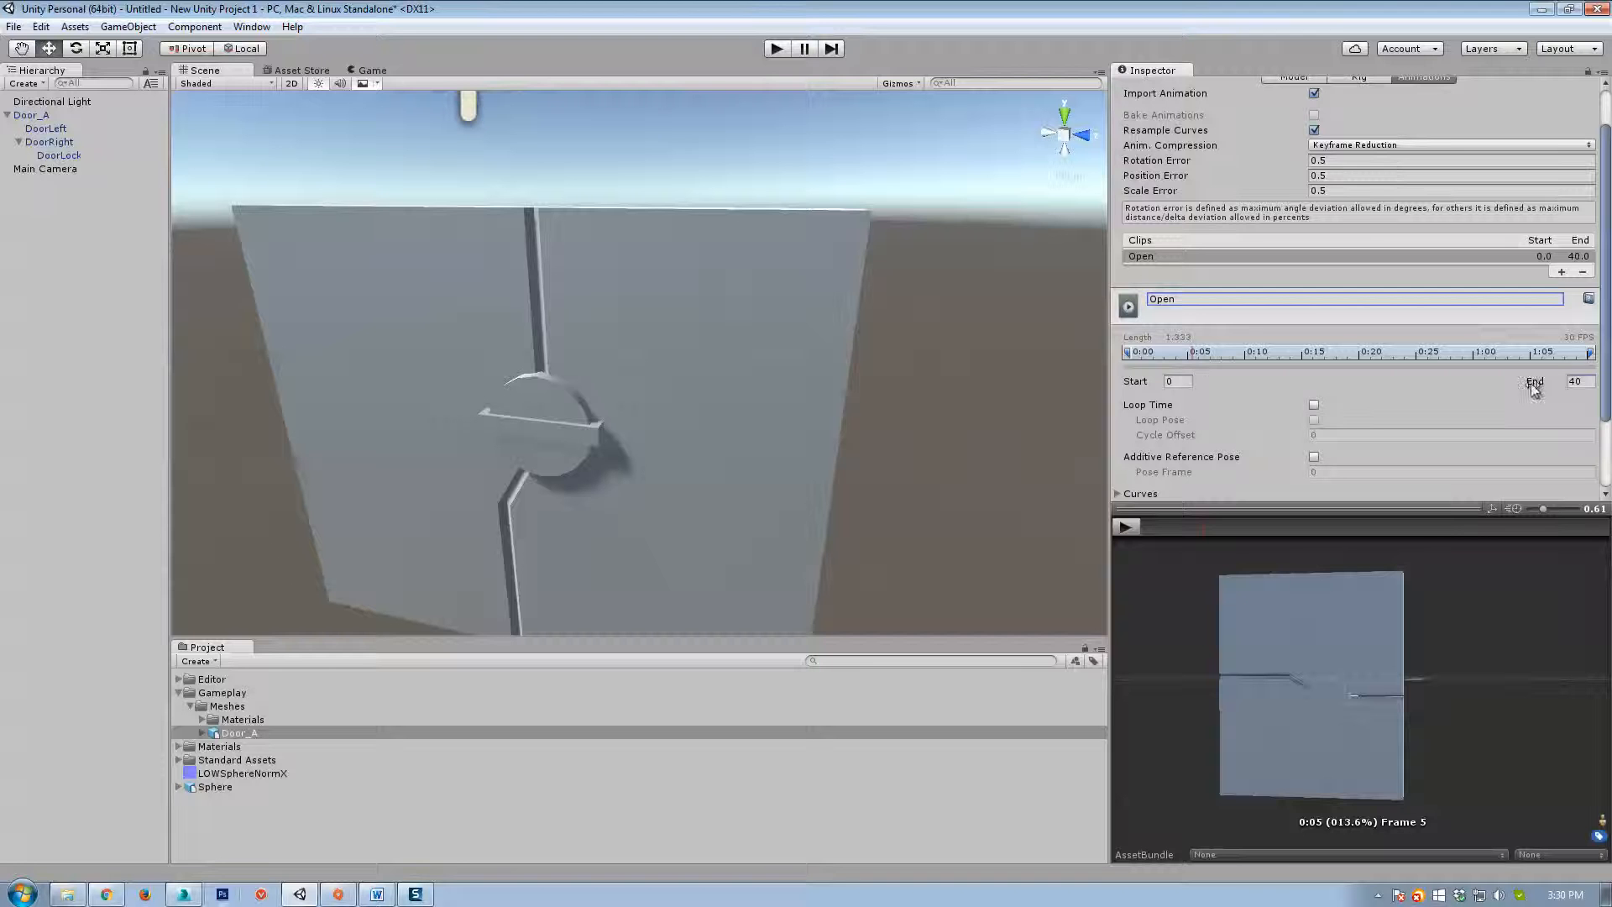
{"action": "left_click", "coordinate": [1572, 381]}
{"action": "type", "text": "20"}
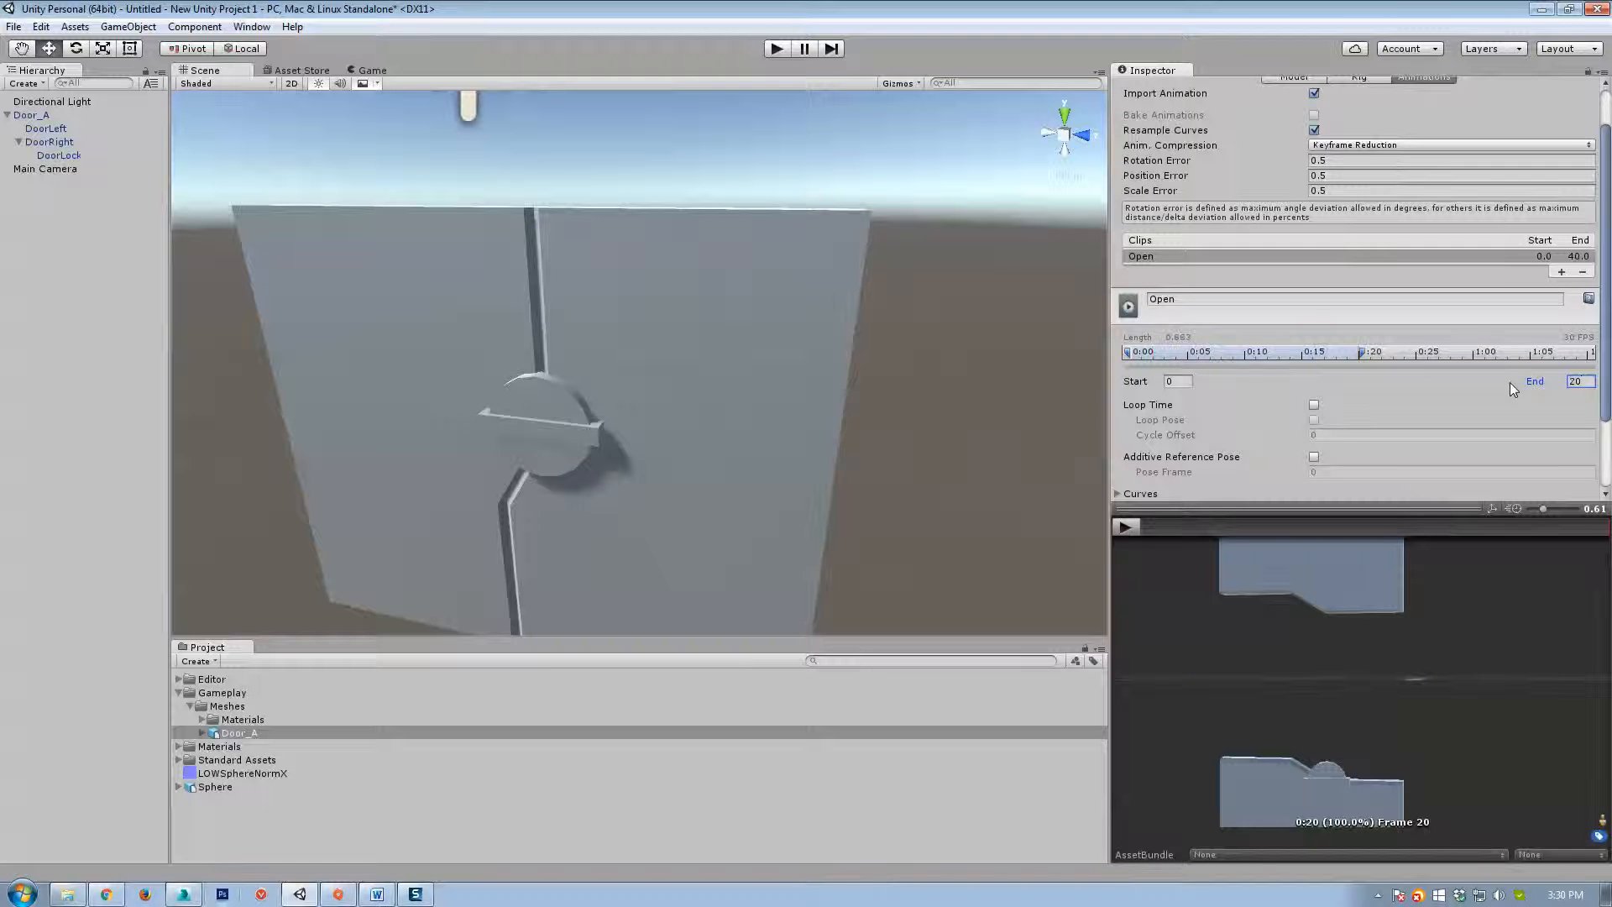
Apply the clip's import changes and play the Open animation in the preview.
{"action": "scroll", "coordinate": [1419, 358], "scroll_direction": "down", "scroll_amount": 3}
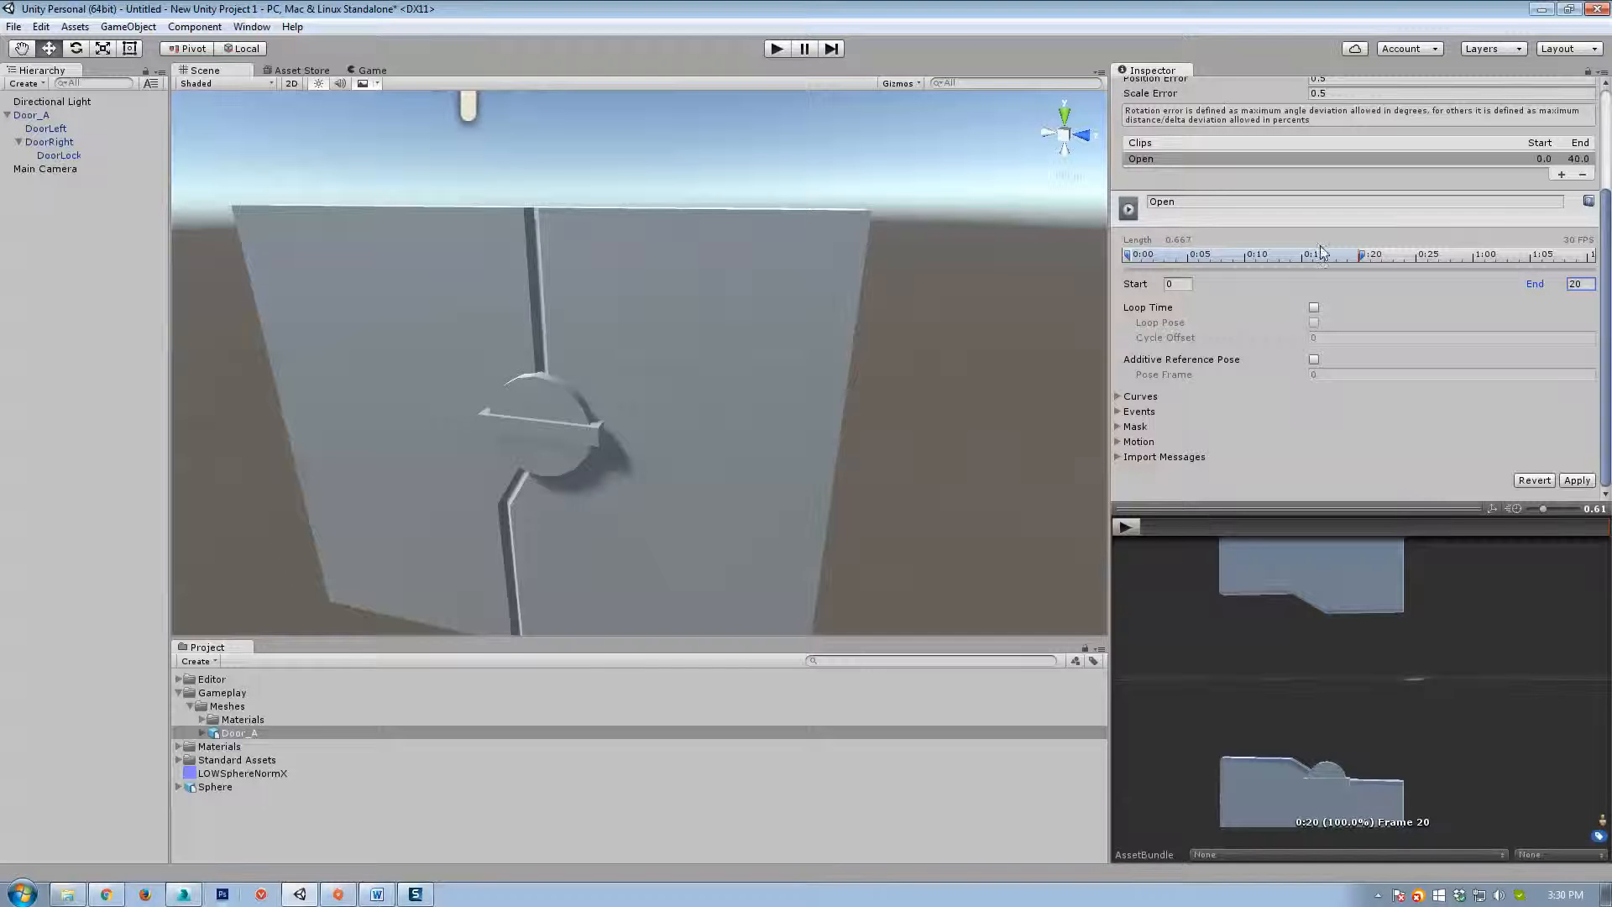
{"action": "left_click", "coordinate": [1577, 480]}
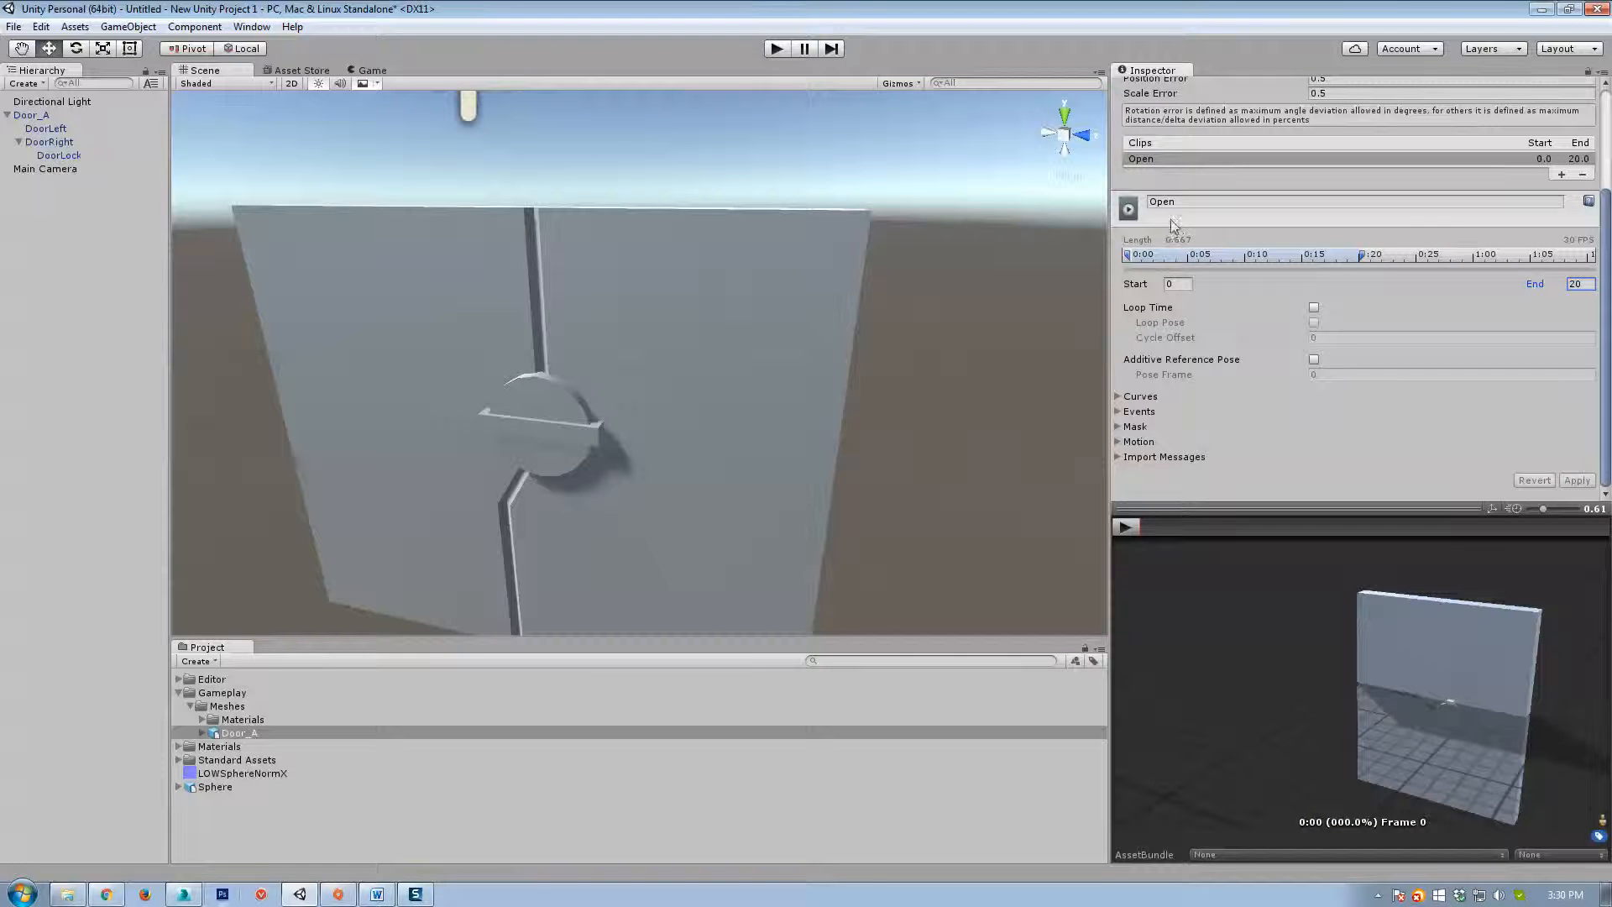
{"action": "left_click", "coordinate": [1127, 527]}
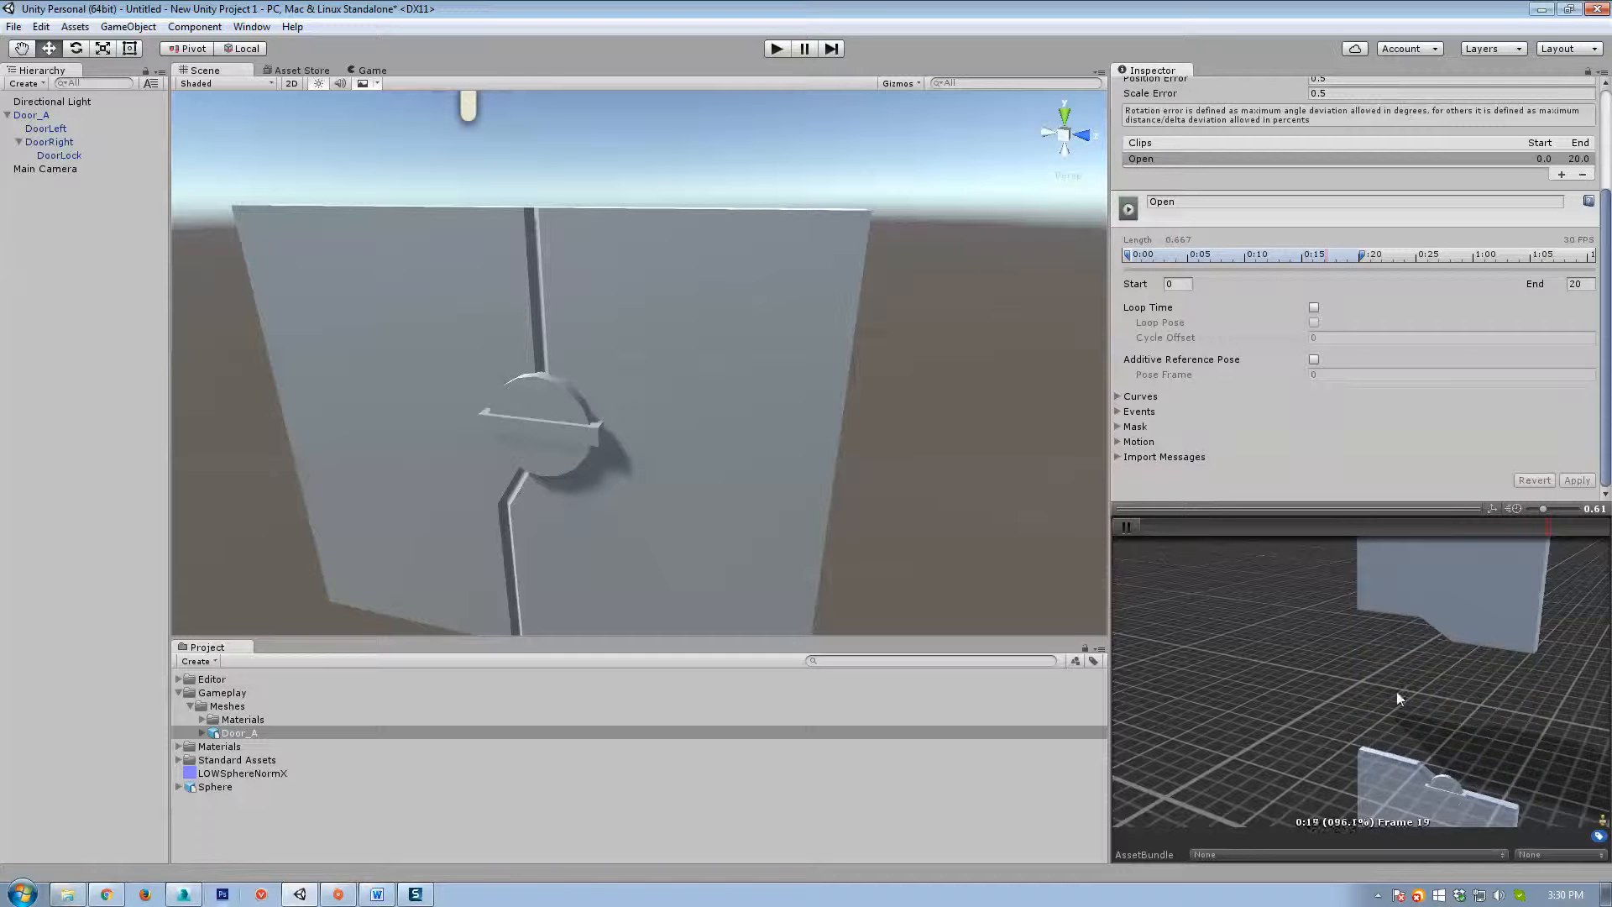
{"action": "left_click", "coordinate": [1132, 526]}
Add a second animation clip to the Door_A import settings, named Close and starting at frame 21.
{"action": "scroll", "coordinate": [1343, 277], "scroll_direction": "up", "scroll_amount": 3}
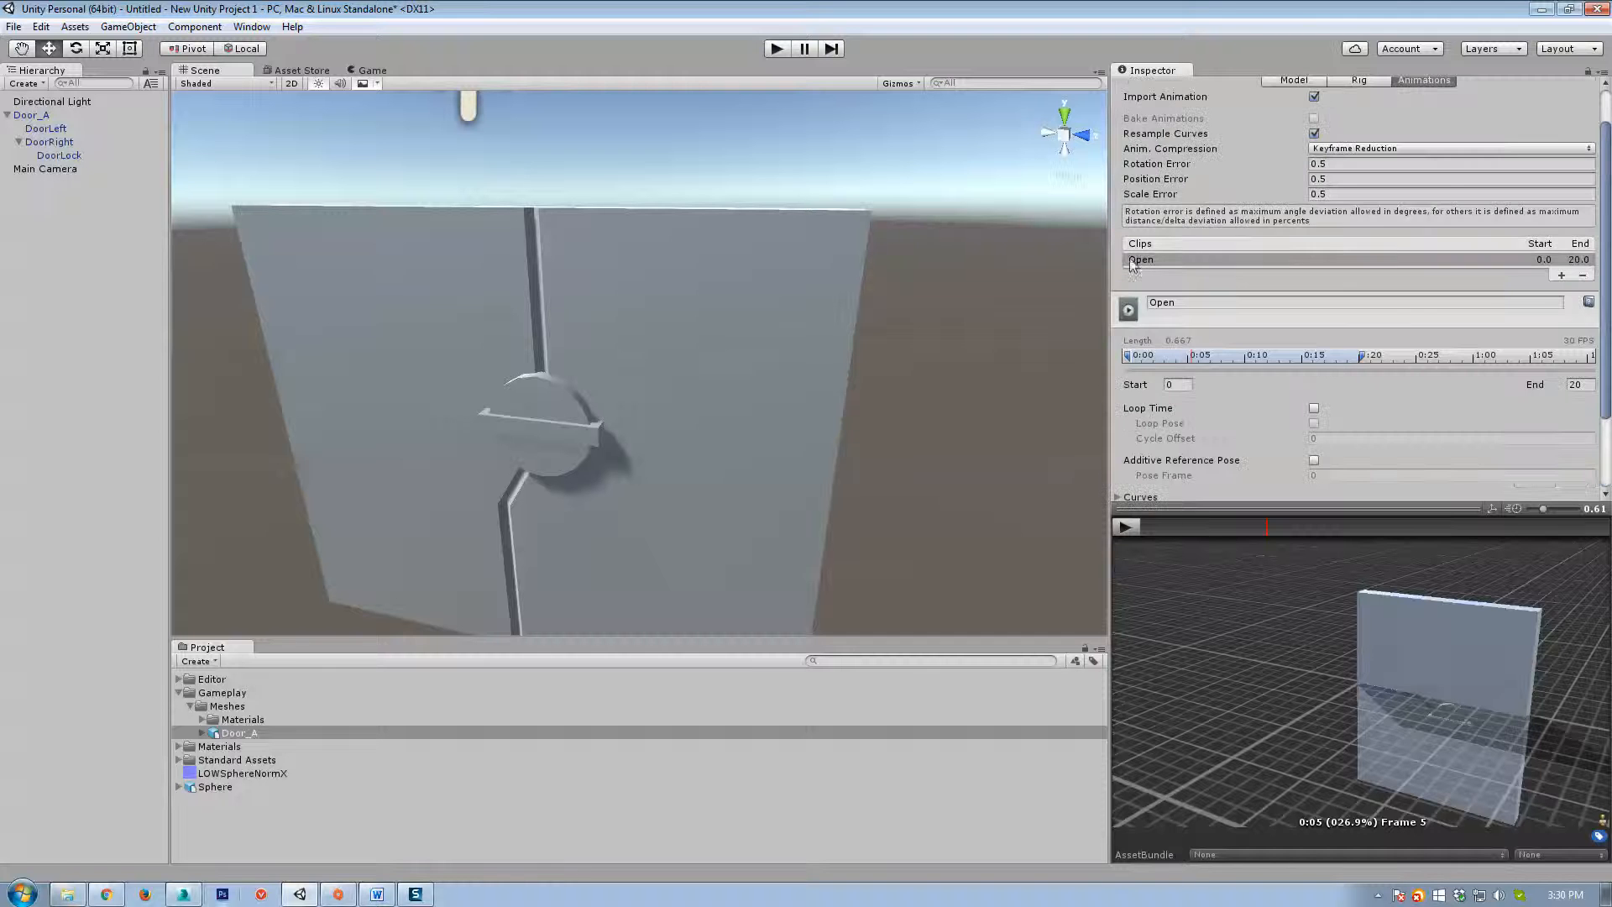
{"action": "left_click", "coordinate": [1562, 275]}
{"action": "left_click", "coordinate": [1211, 316]}
{"action": "type", "text": "C"}
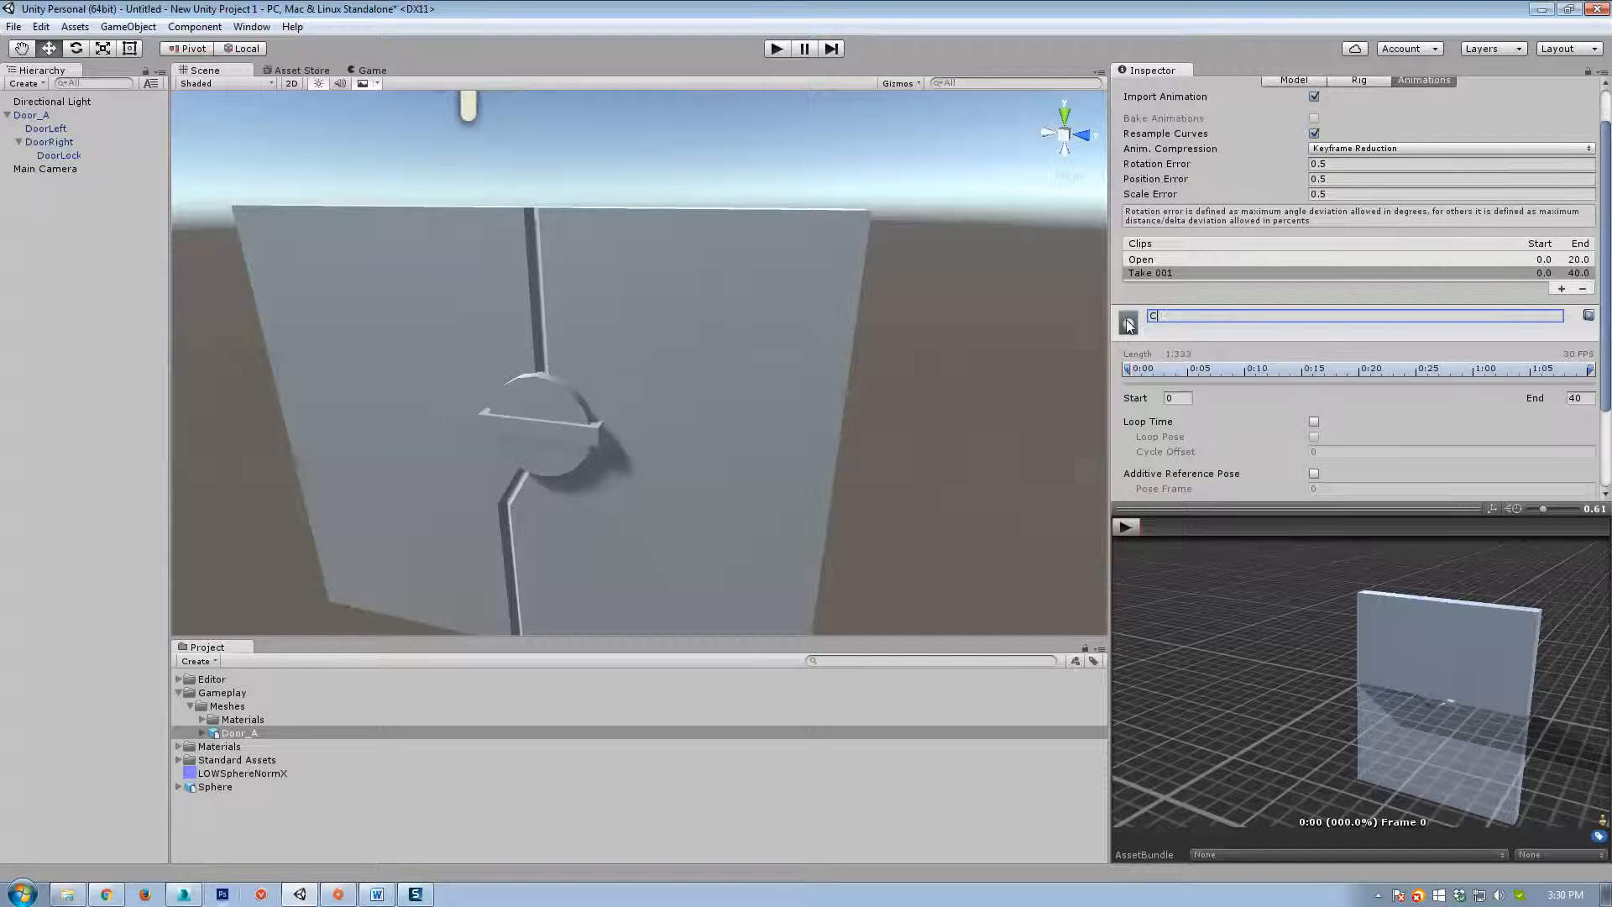
{"action": "type", "text": "lose"}
{"action": "key", "text": "Return"}
{"action": "left_click", "coordinate": [1130, 400]}
{"action": "type", "text": "21"}
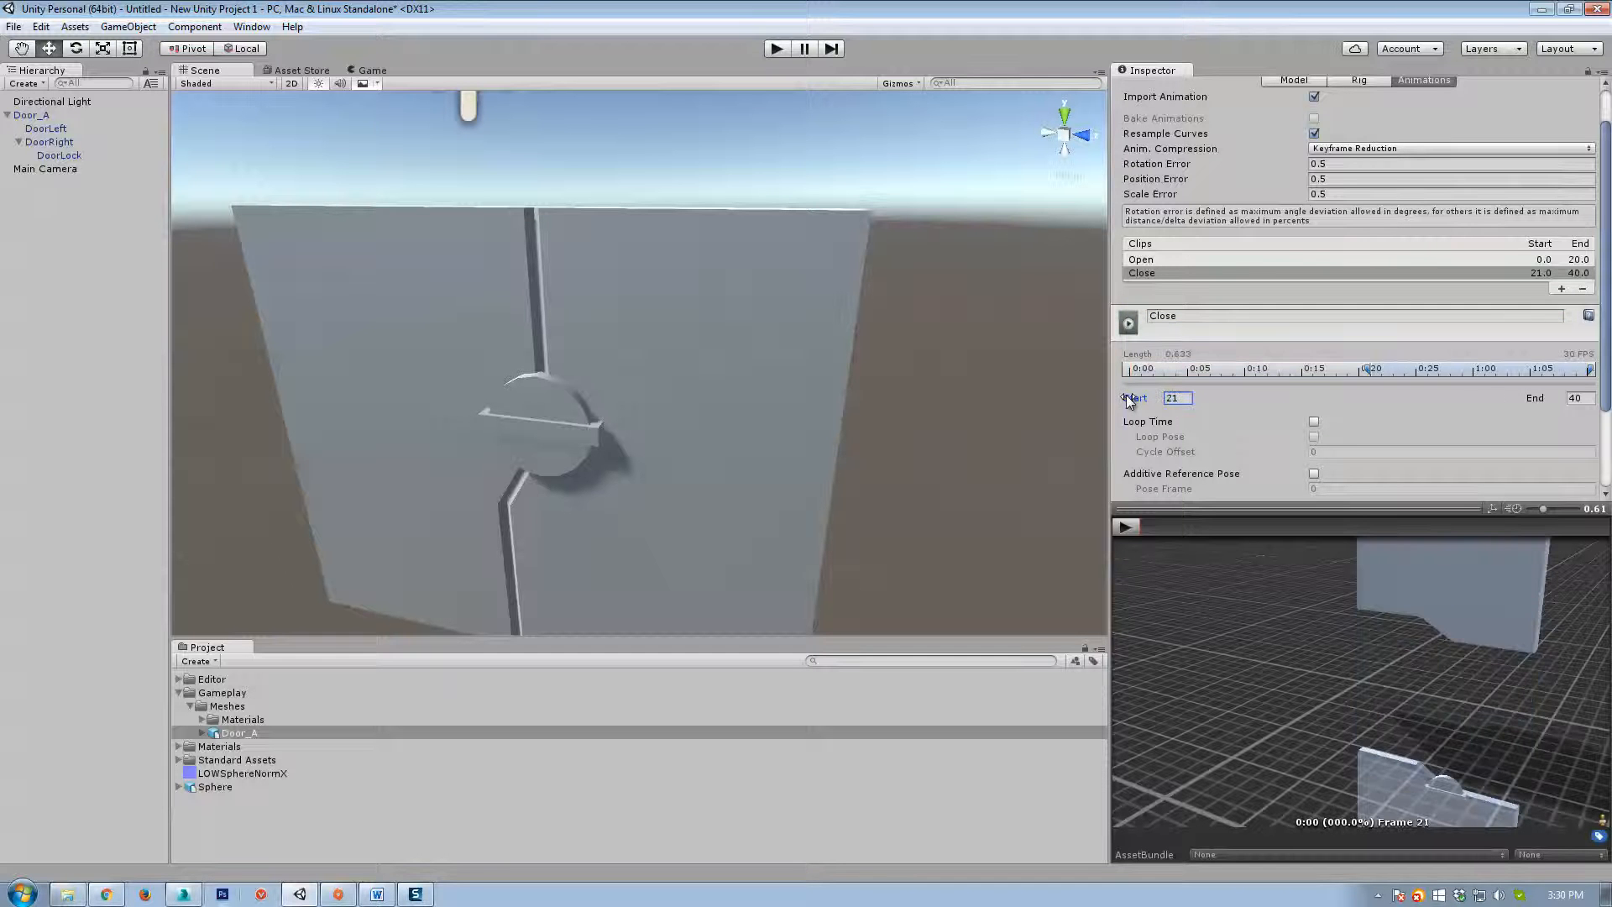
Apply the clip's import changes and play the Close animation in the preview.
{"action": "scroll", "coordinate": [1373, 423], "scroll_direction": "down", "scroll_amount": 3}
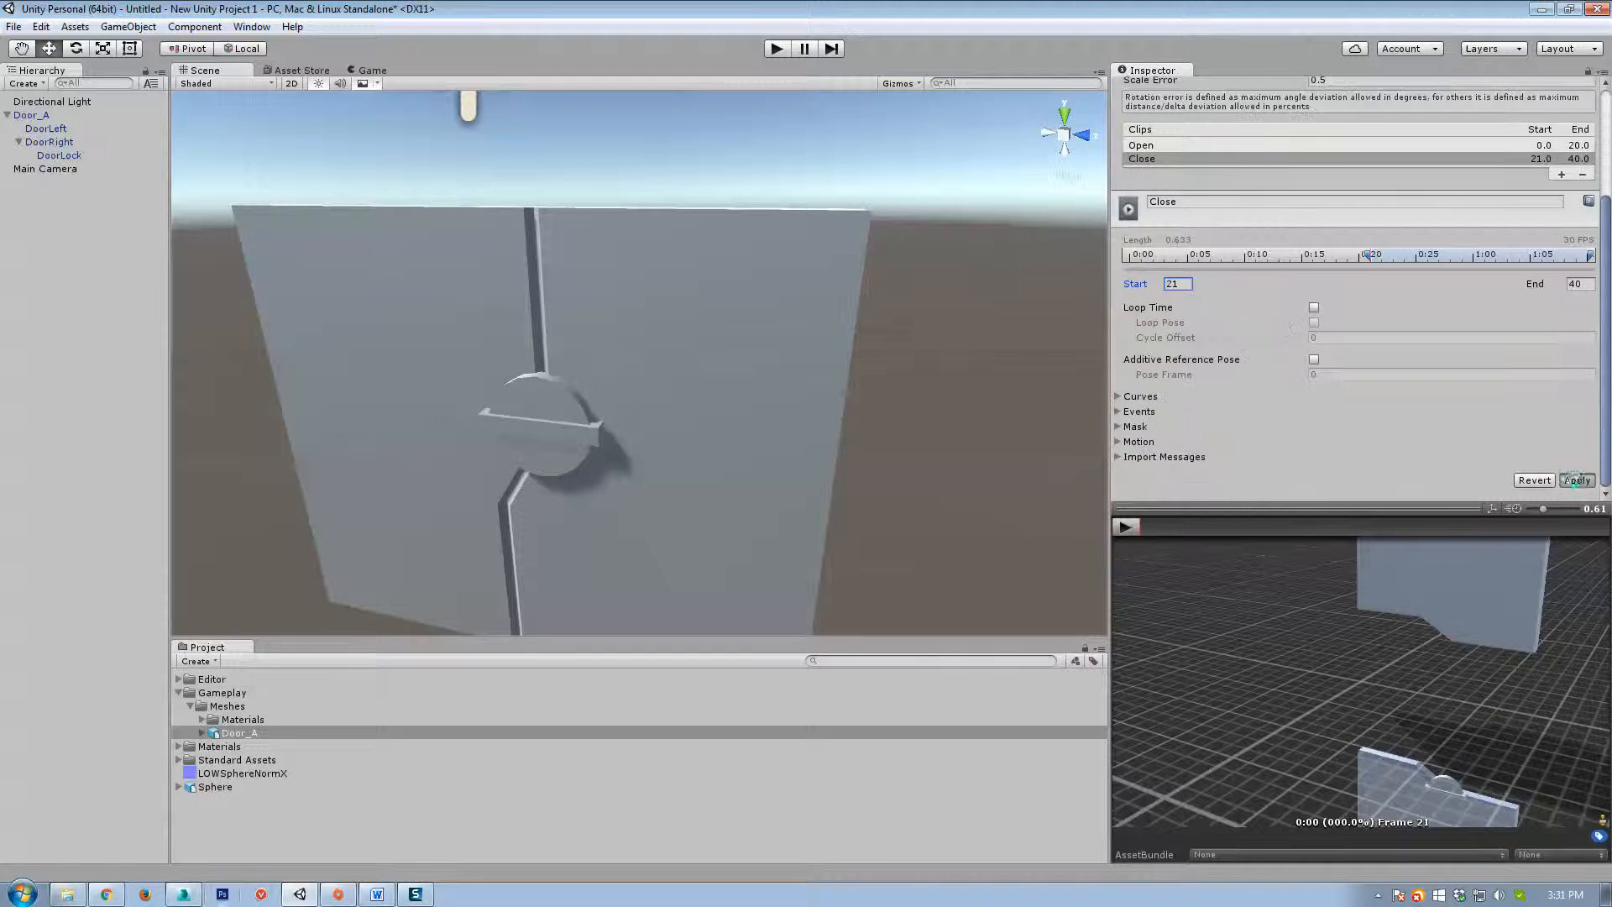
{"action": "left_click", "coordinate": [1126, 526]}
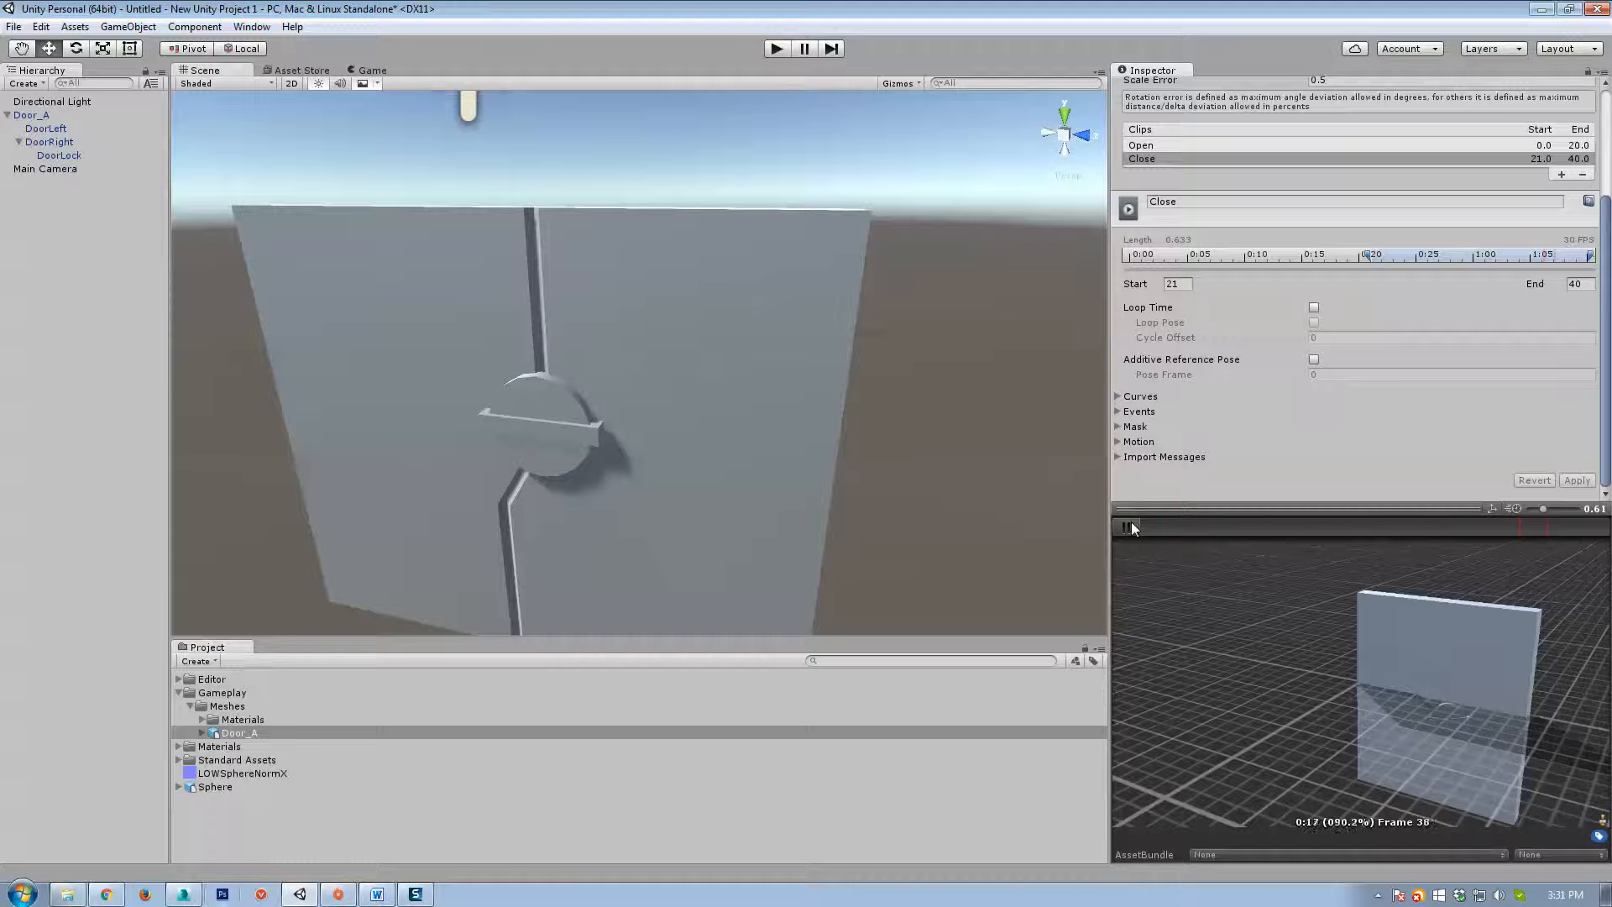
{"action": "left_click", "coordinate": [1127, 525]}
{"action": "scroll", "coordinate": [1291, 306], "scroll_direction": "up", "scroll_amount": 4}
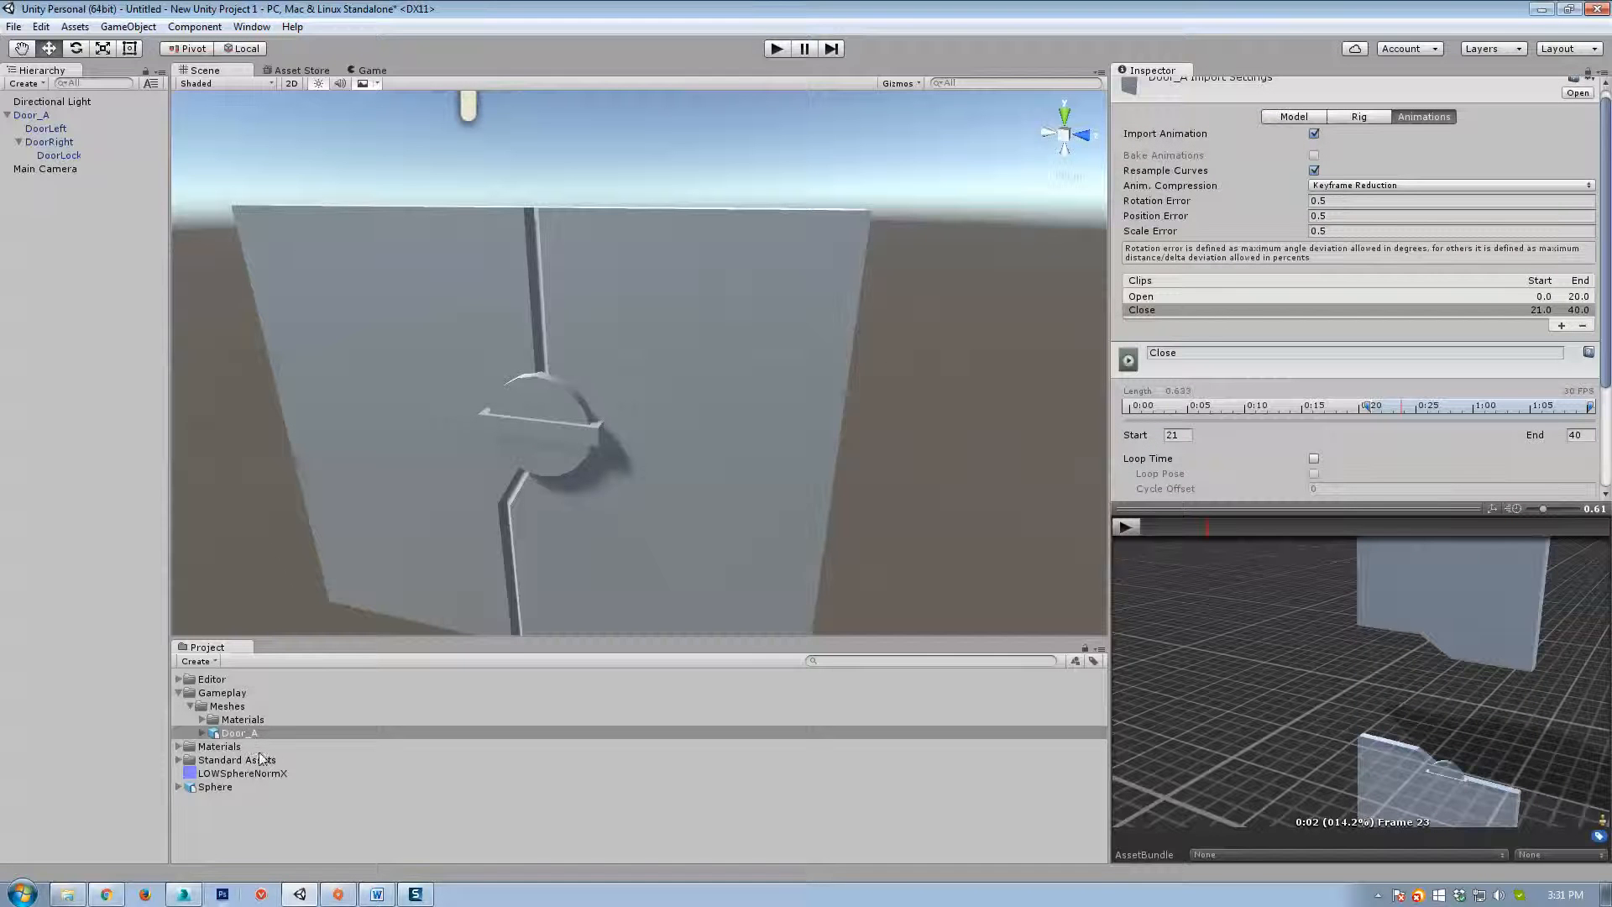
Expand the Door_A asset to inspect its Close and Open clips, and collapse it again.
{"action": "left_click", "coordinate": [202, 733]}
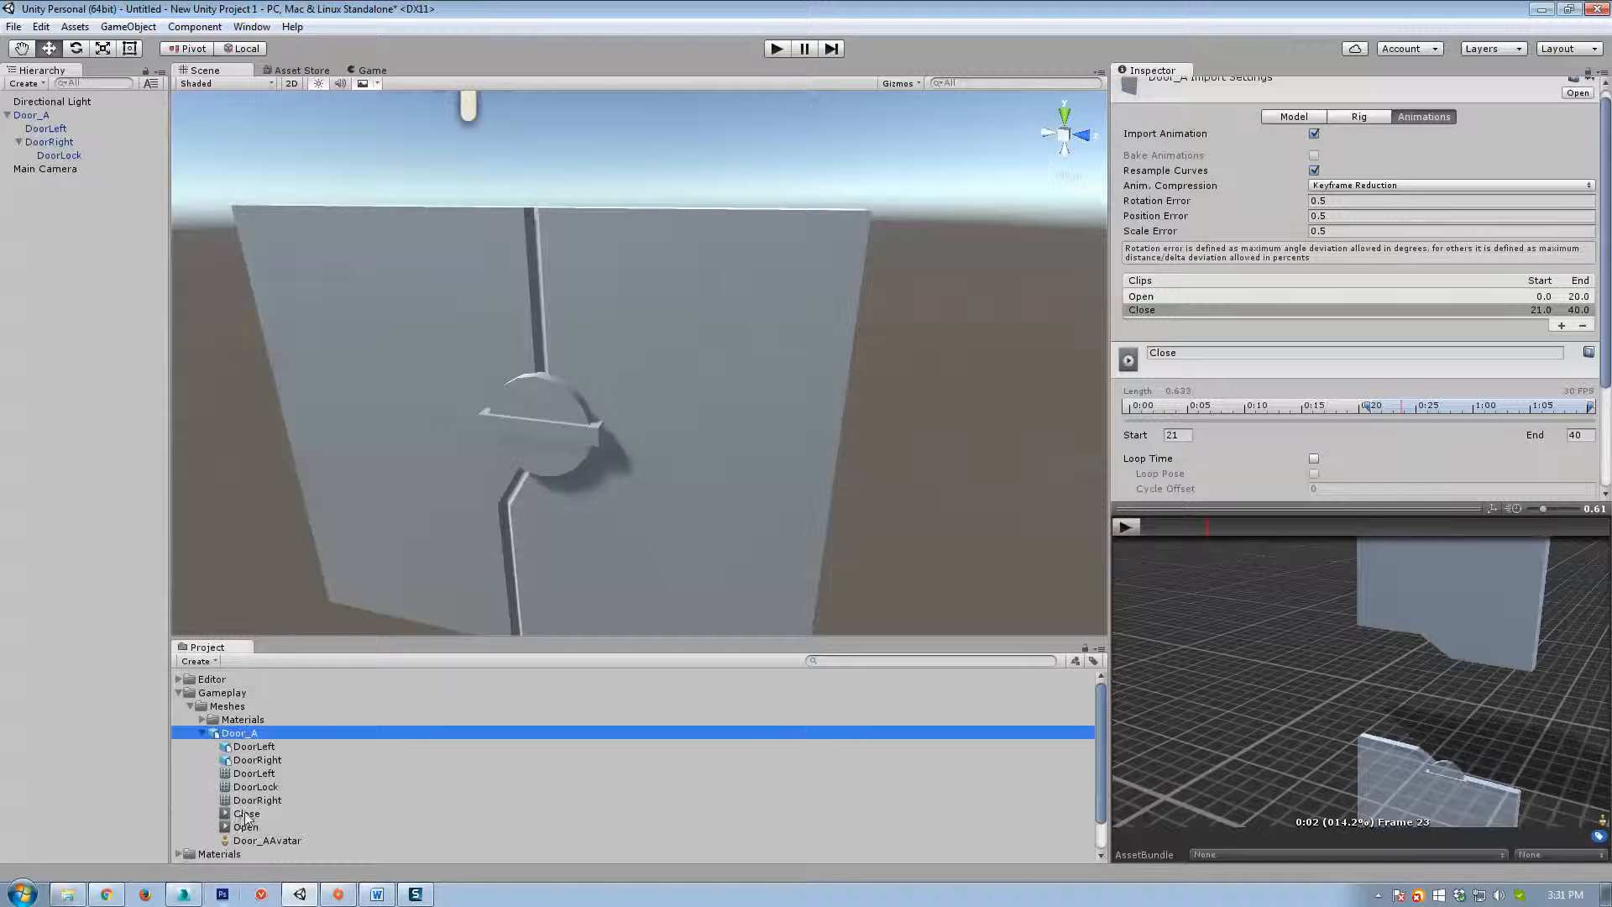
{"action": "left_click", "coordinate": [503, 813]}
{"action": "left_click", "coordinate": [511, 827]}
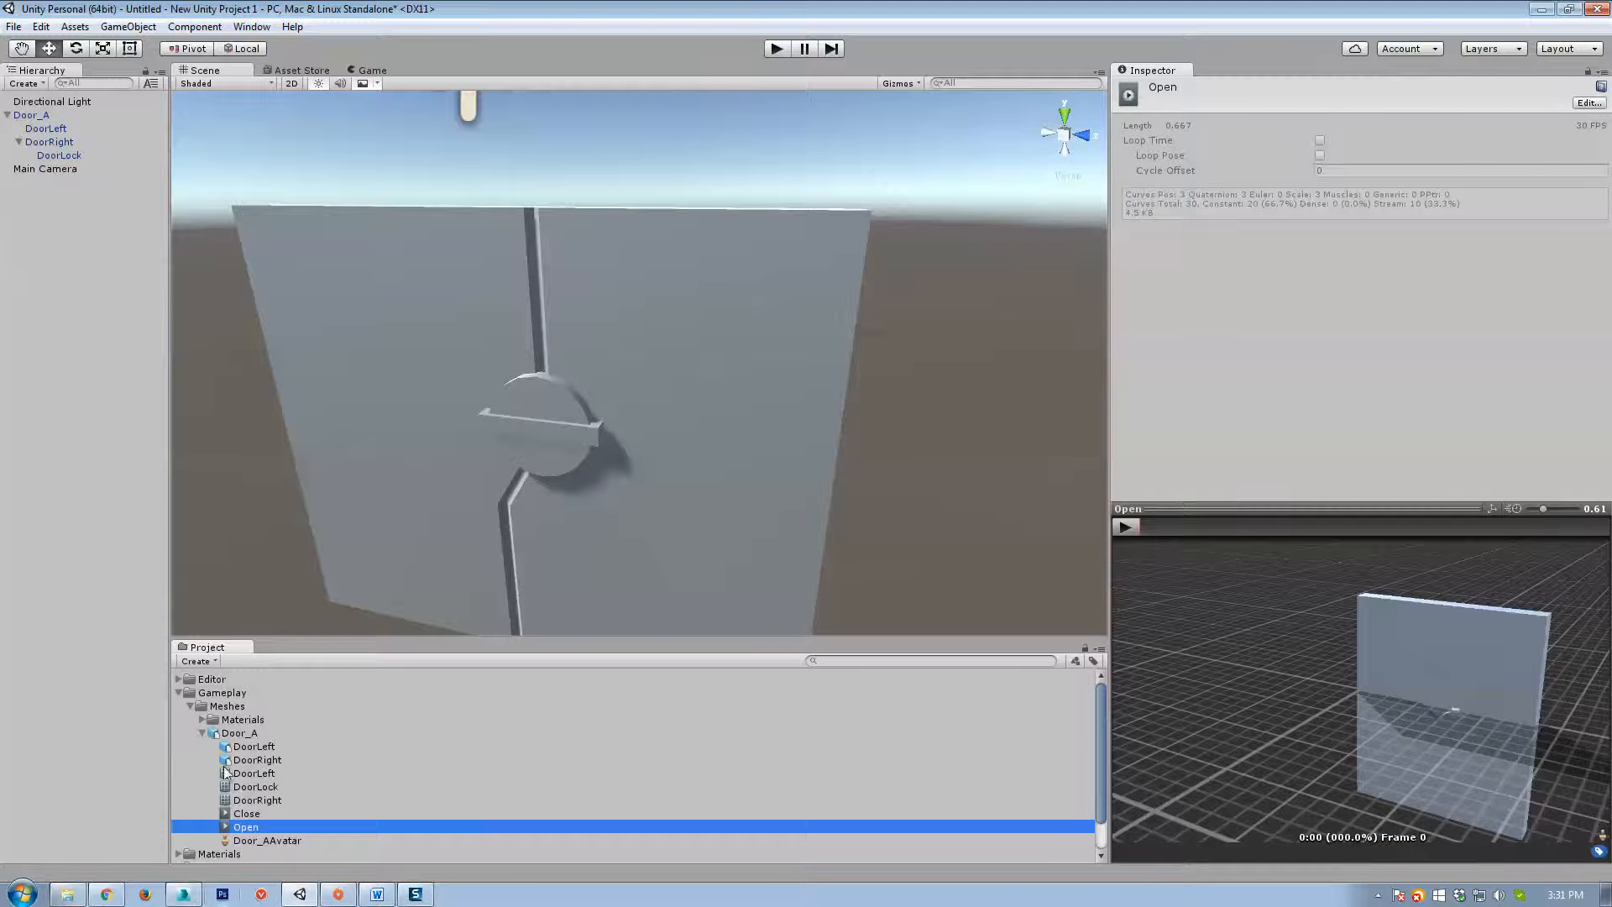
{"action": "left_click", "coordinate": [199, 731]}
{"action": "left_click", "coordinate": [200, 731]}
Select the Door_A object in the scene and examine the Controller setting of its Animator component.
{"action": "key", "text": "s"}
{"action": "right_click_drag", "start_coordinate": [511, 426], "coordinate": [568, 518]}
{"action": "key", "text": "w"}
{"action": "left_click", "coordinate": [711, 450]}
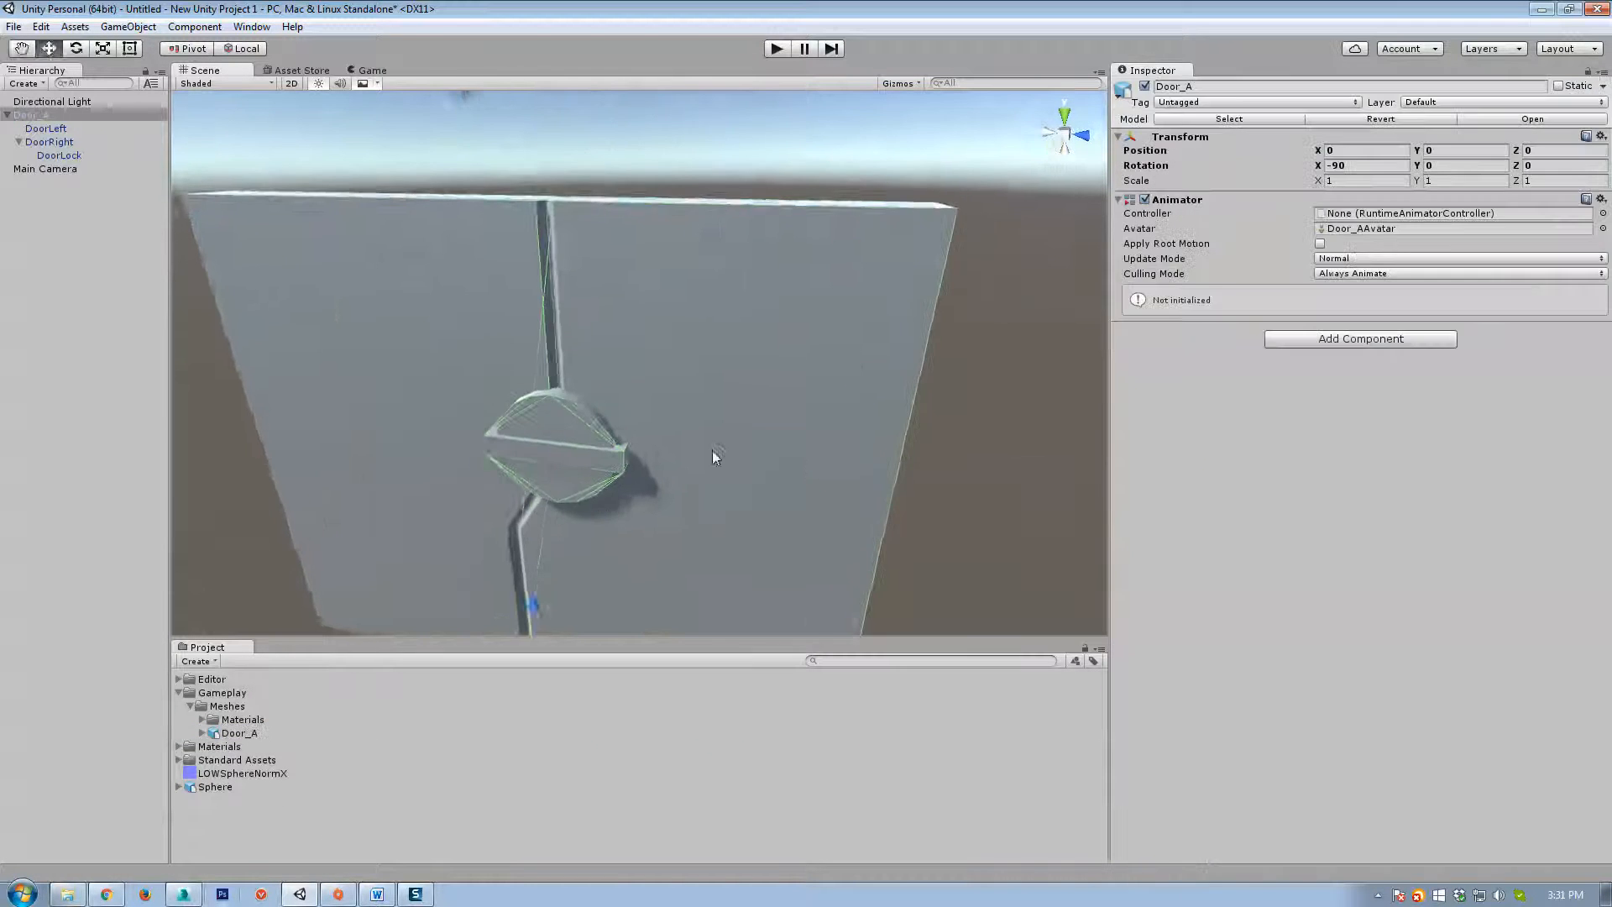
{"action": "key", "text": "s"}
{"action": "right_click_drag", "start_coordinate": [712, 450], "coordinate": [858, 493]}
{"action": "key", "text": "w"}
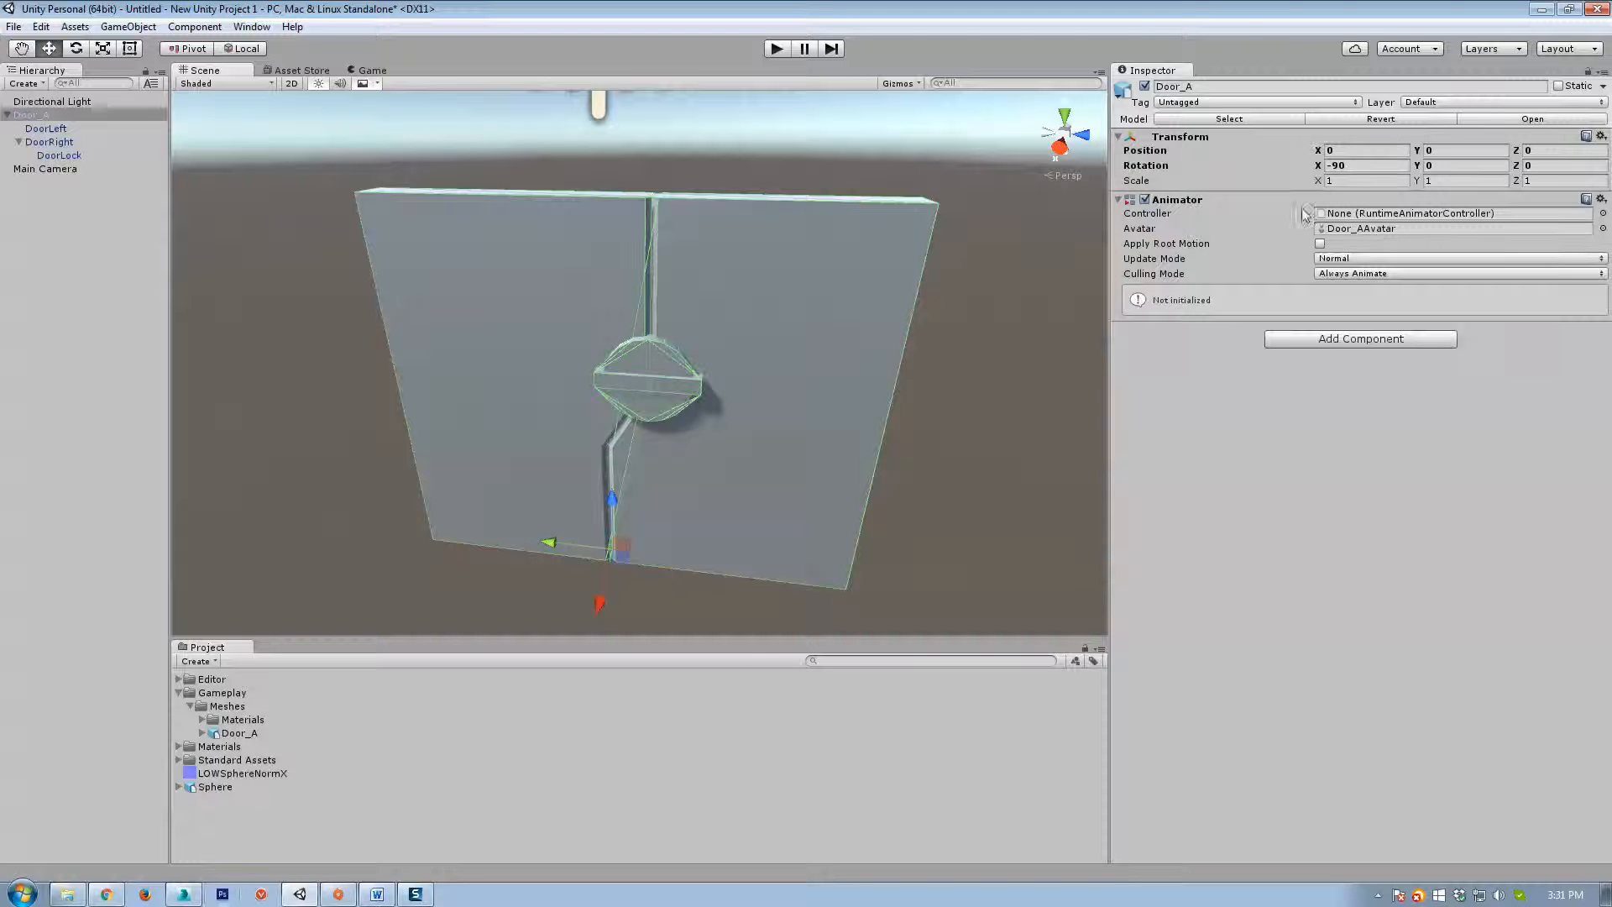
{"action": "left_click_drag", "start_coordinate": [718, 369], "coordinate": [611, 347], "text": "alt"}
{"action": "right_click_drag", "start_coordinate": [671, 441], "coordinate": [853, 460]}
{"action": "key", "text": "s"}
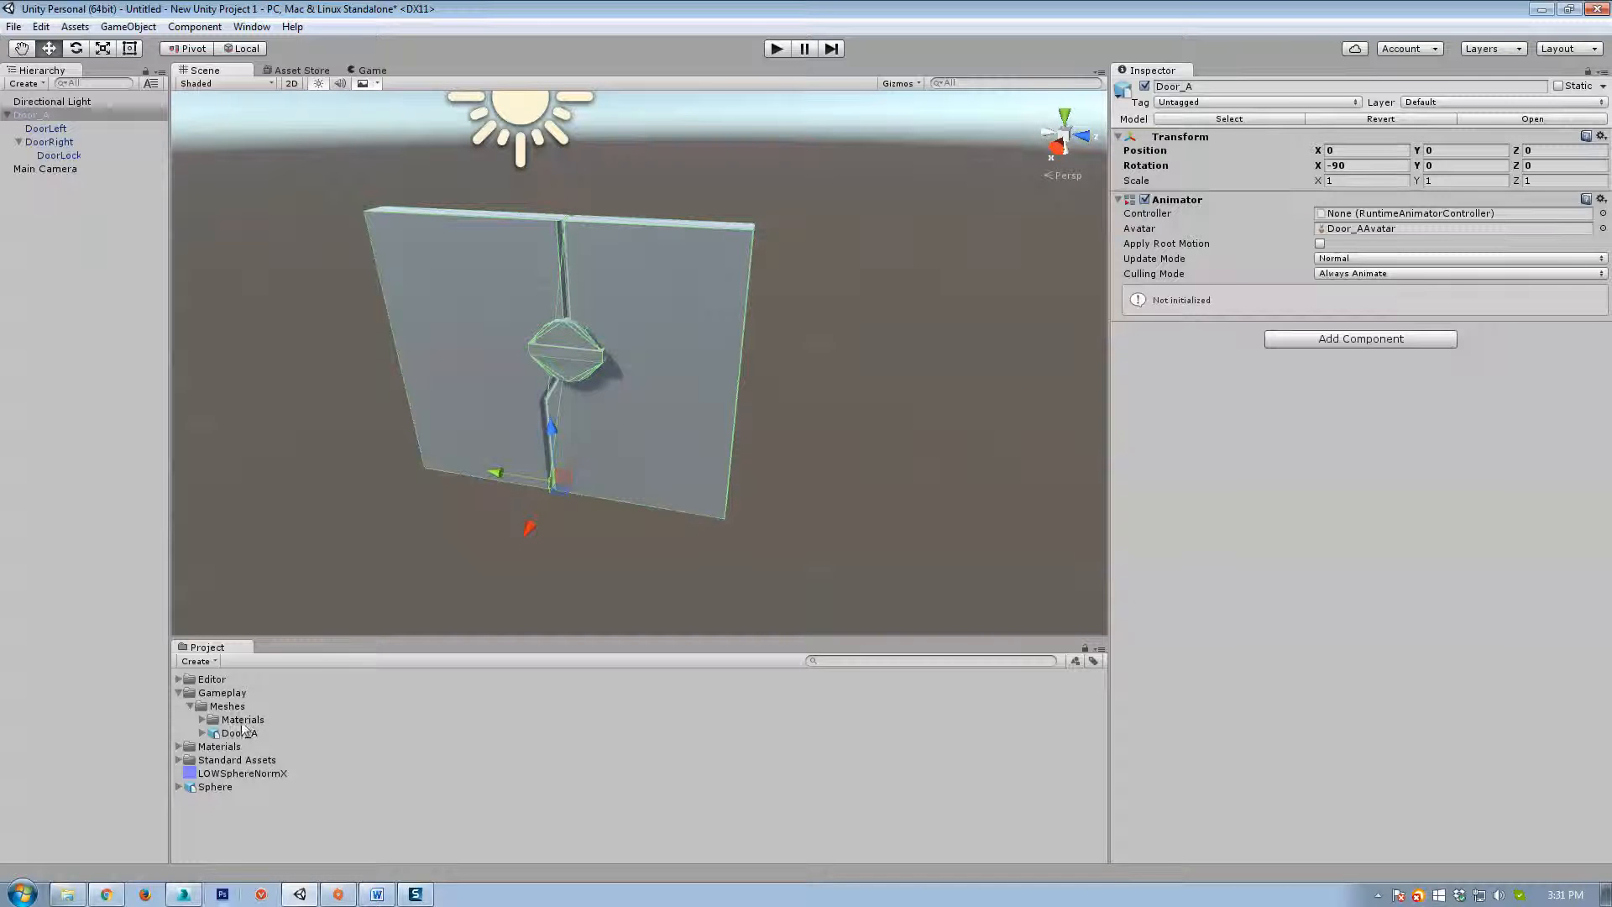
{"action": "left_click_drag", "start_coordinate": [743, 481], "coordinate": [710, 444], "text": "alt"}
{"action": "scroll", "coordinate": [713, 462], "scroll_direction": "up", "scroll_amount": 5}
{"action": "scroll", "coordinate": [746, 447], "scroll_direction": "down", "scroll_amount": 3}
{"action": "scroll", "coordinate": [820, 466], "scroll_direction": "down", "scroll_amount": 3}
{"action": "left_click_drag", "start_coordinate": [820, 466], "coordinate": [837, 486], "text": "alt"}
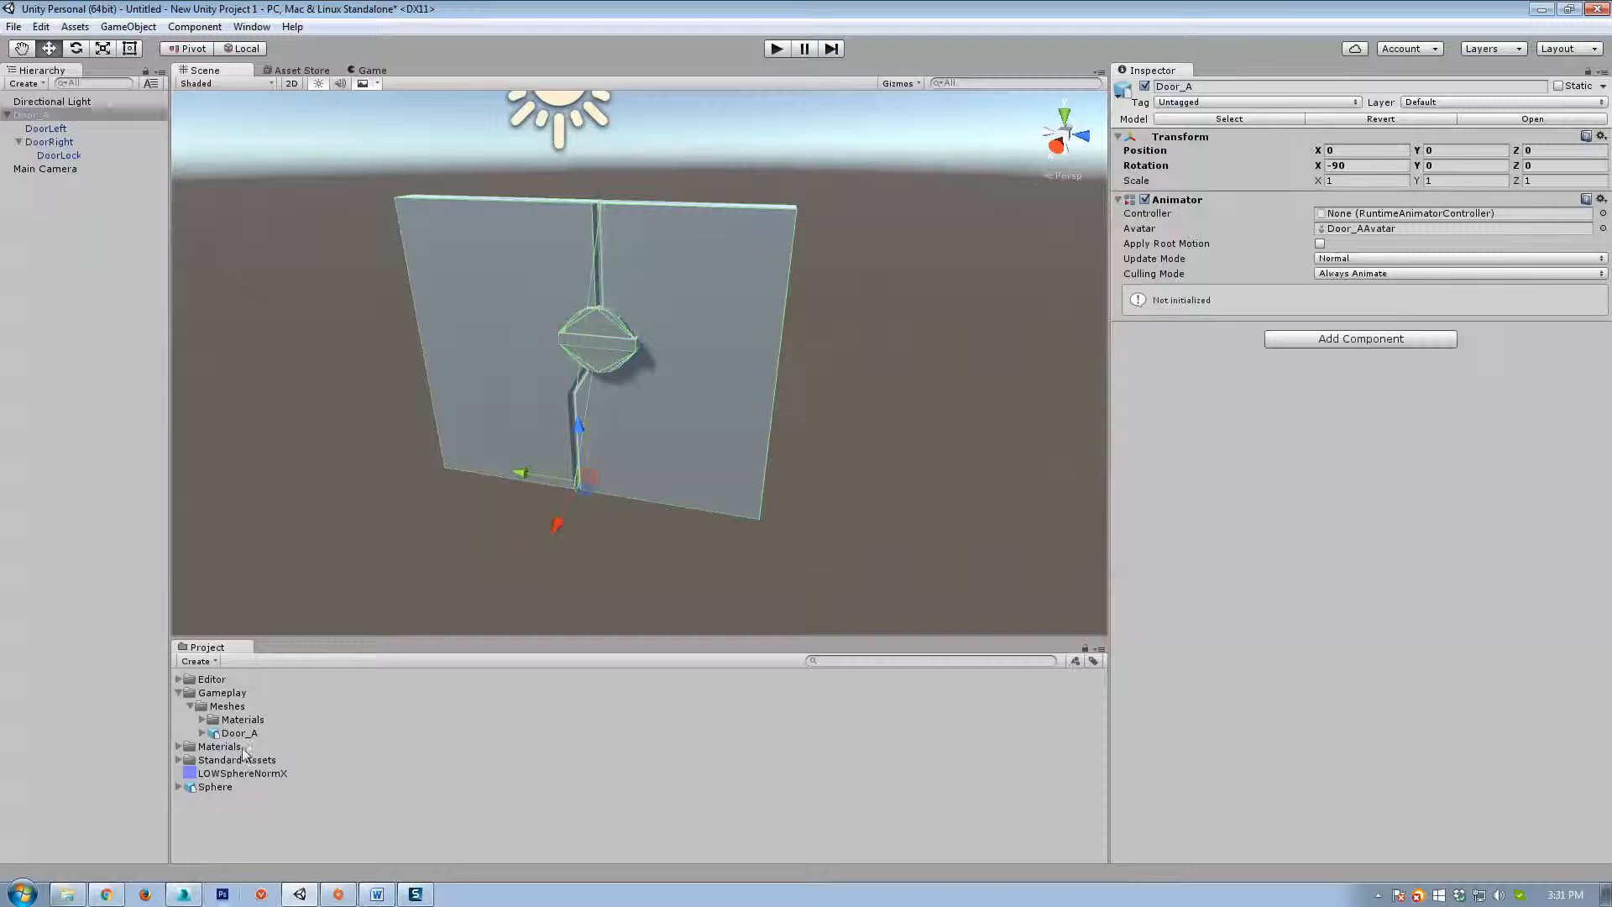
Create an Animator Controller in the Meshes folder and name it Door_A_AnimController.
{"action": "left_click", "coordinate": [223, 706]}
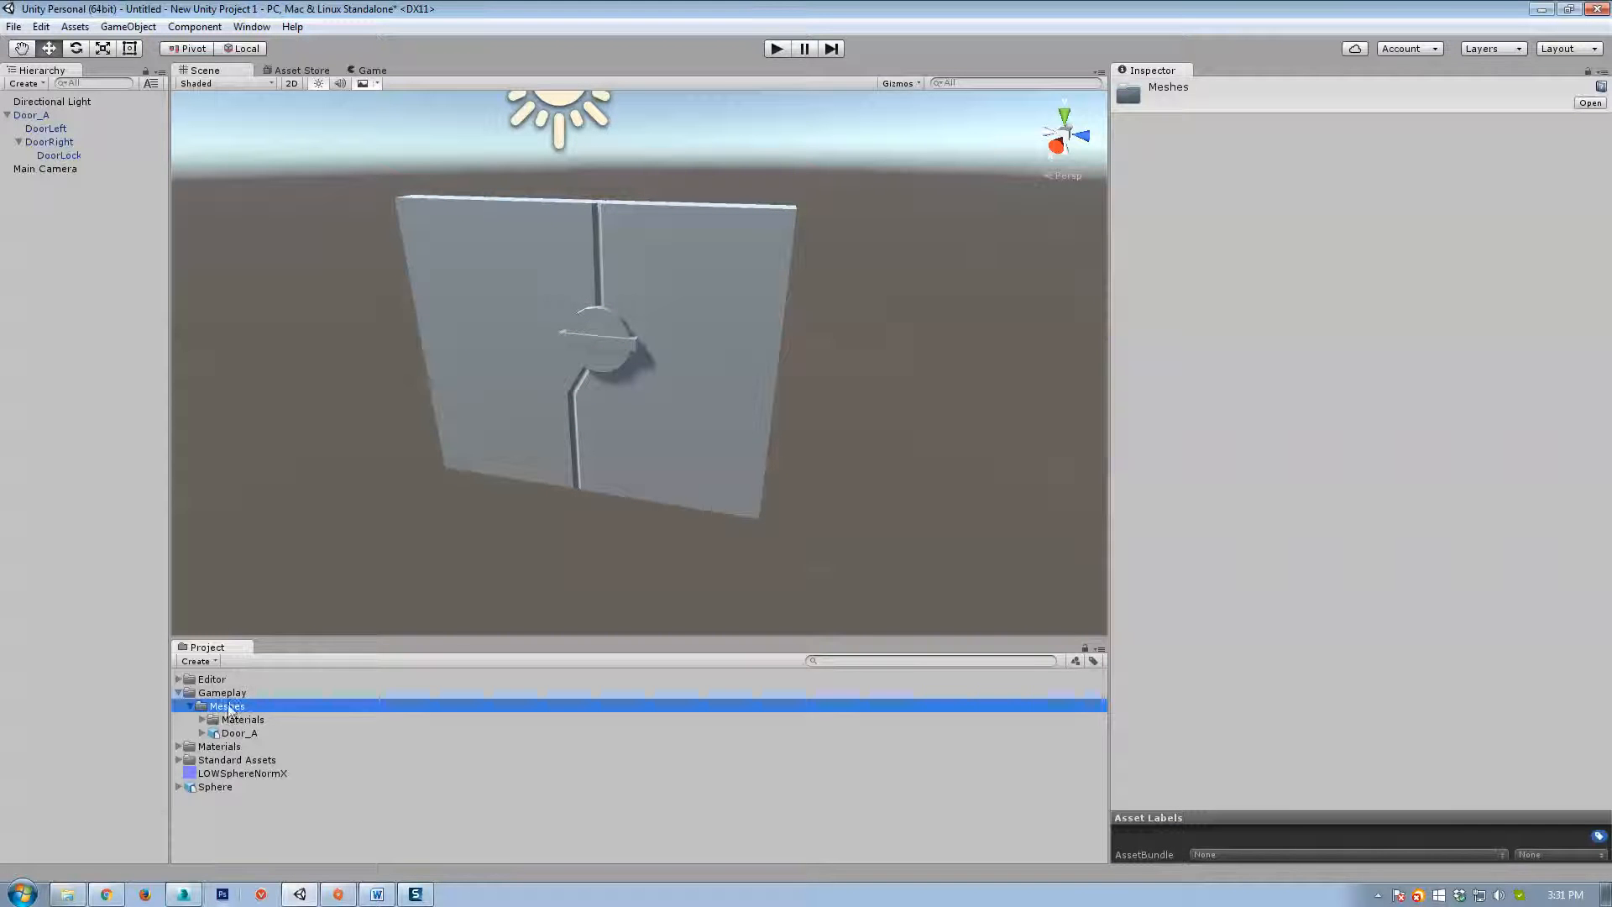
{"action": "right_click", "coordinate": [222, 708]}
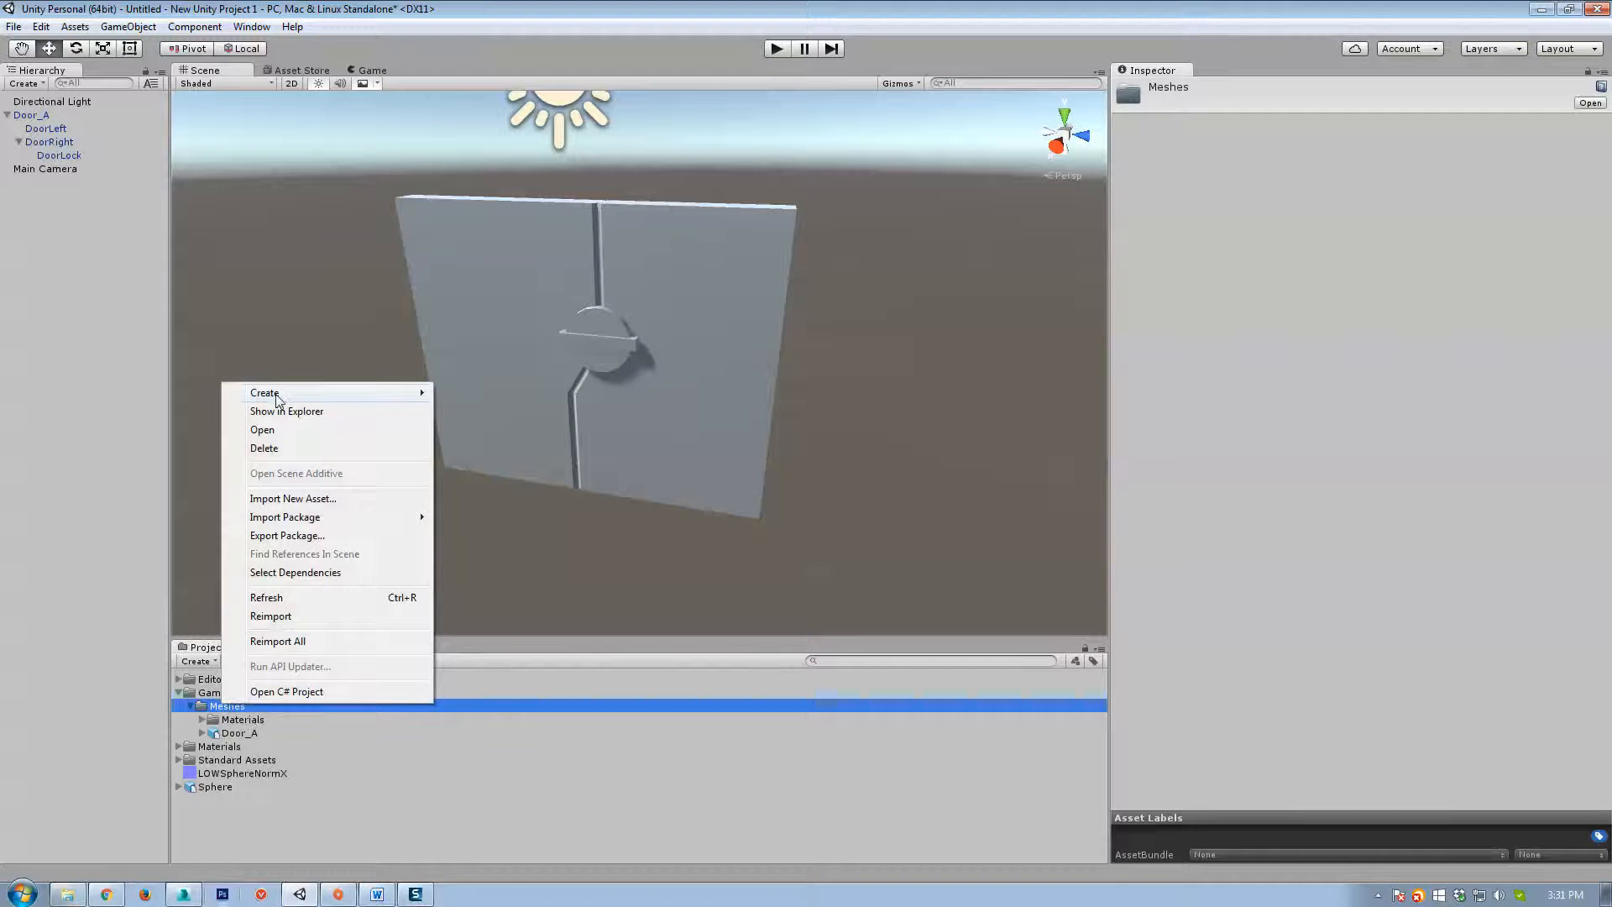
{"action": "mouse_move", "coordinate": [265, 400]}
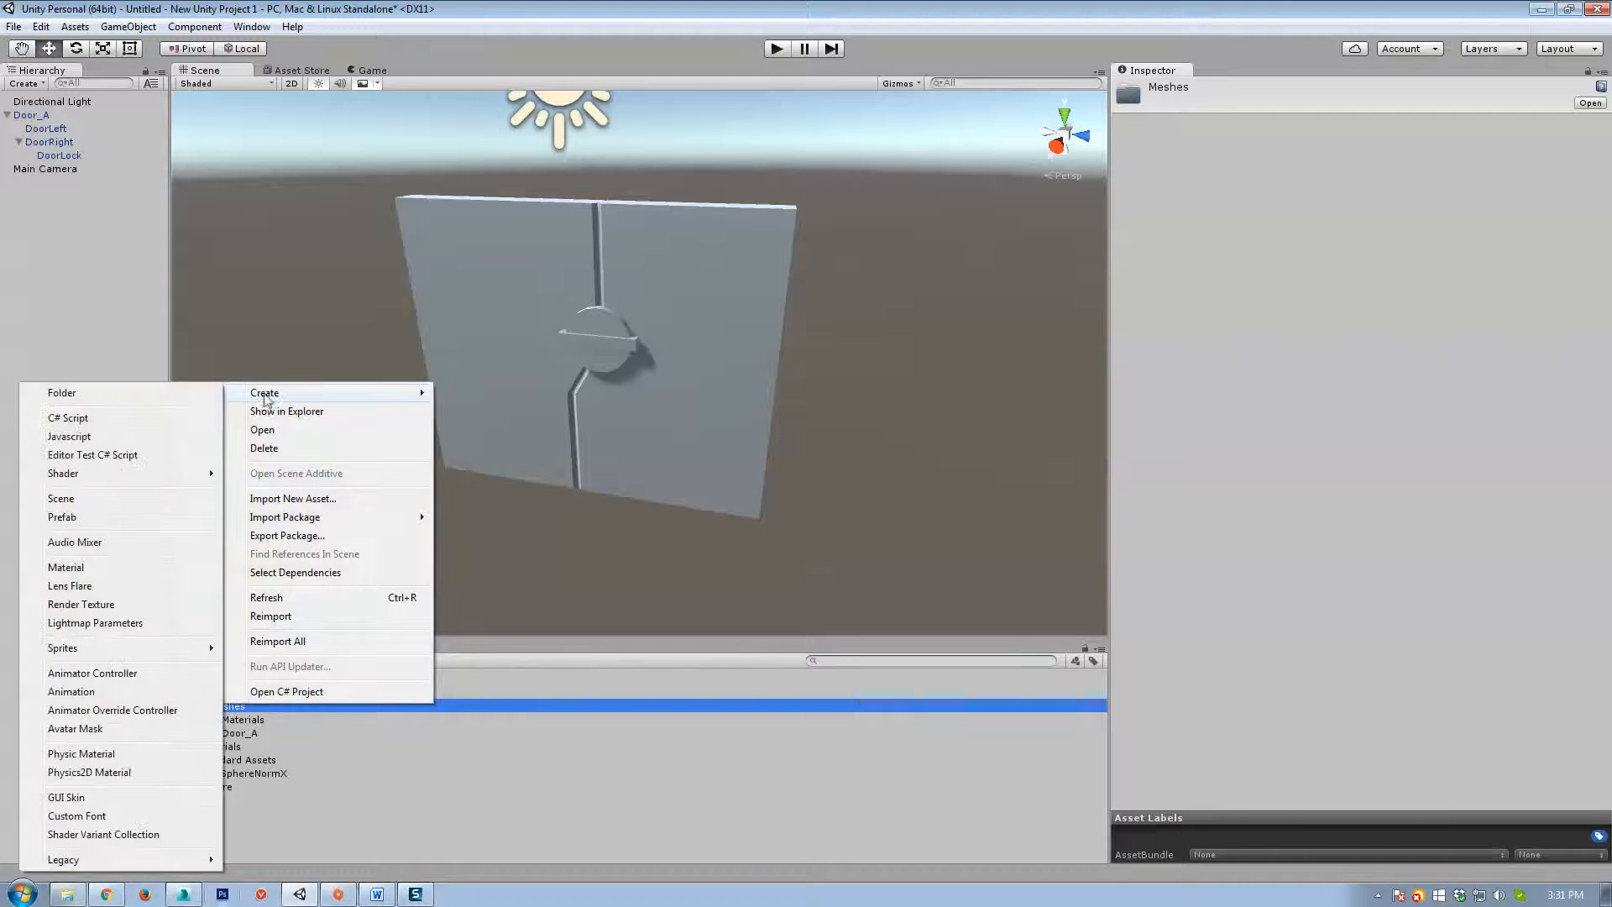
{"action": "left_click", "coordinate": [92, 673]}
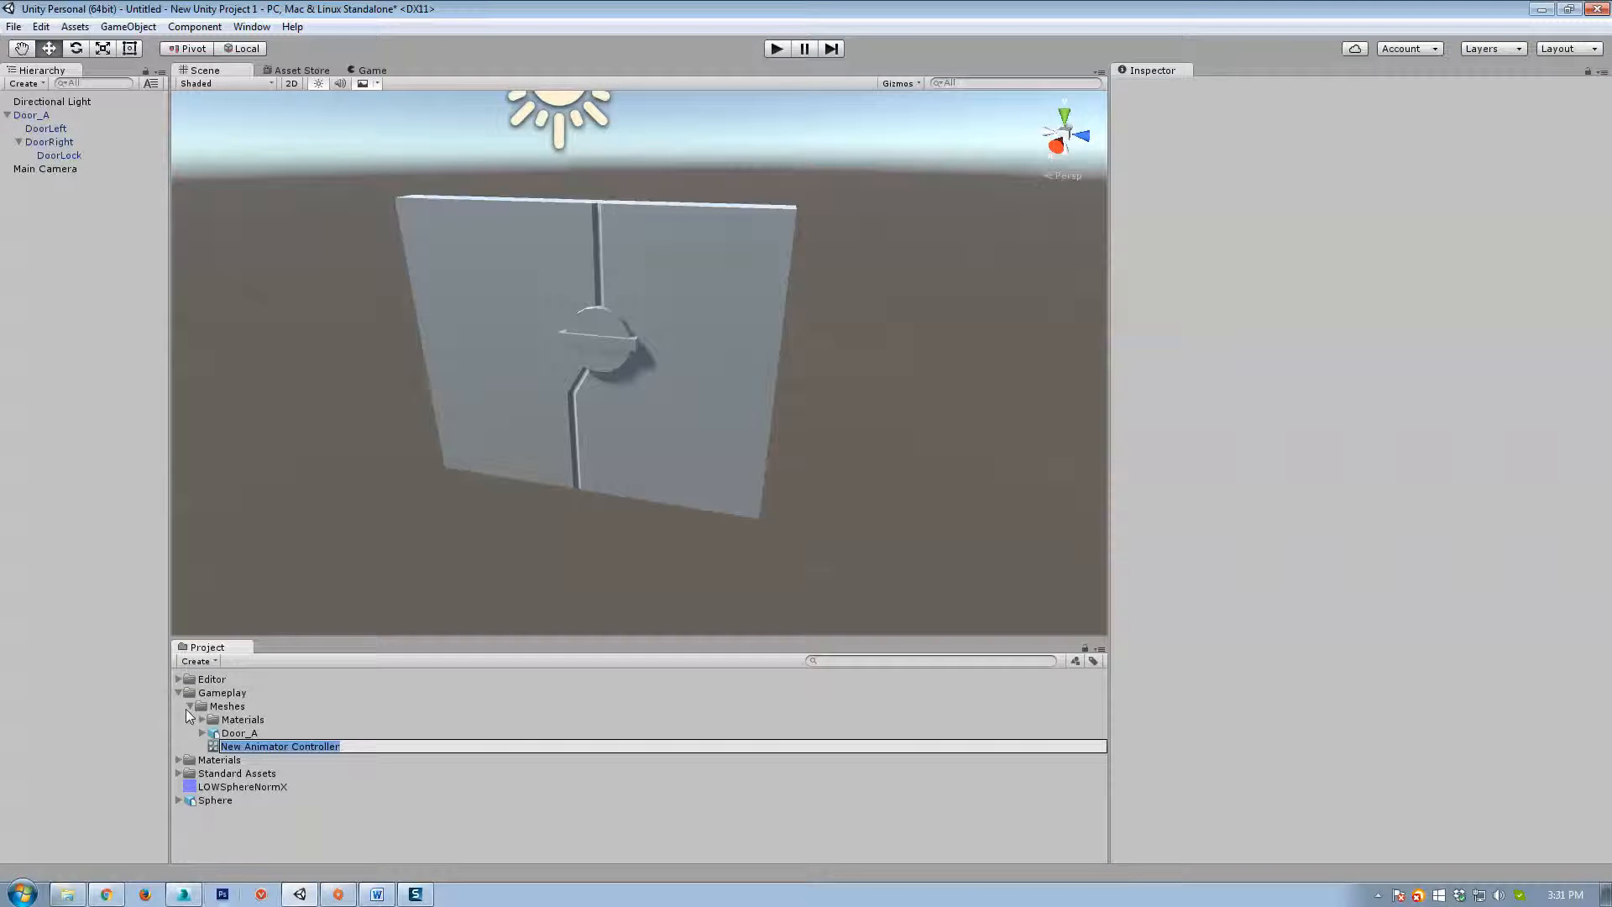
{"action": "type", "text": "Door_A"}
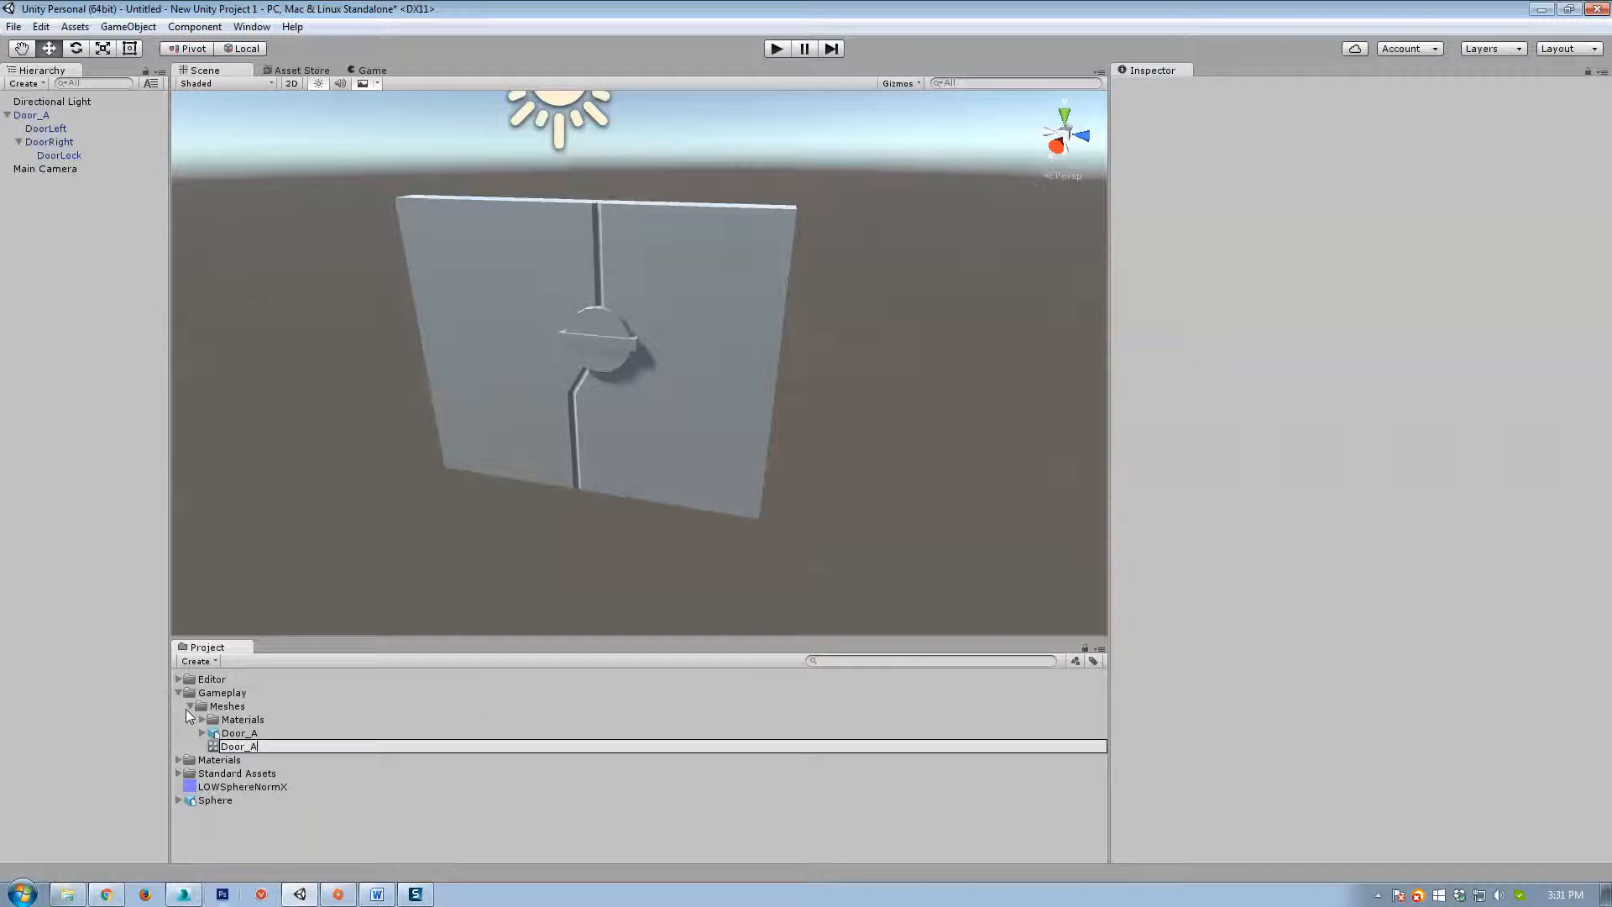
{"action": "type", "text": "_AnimControll"}
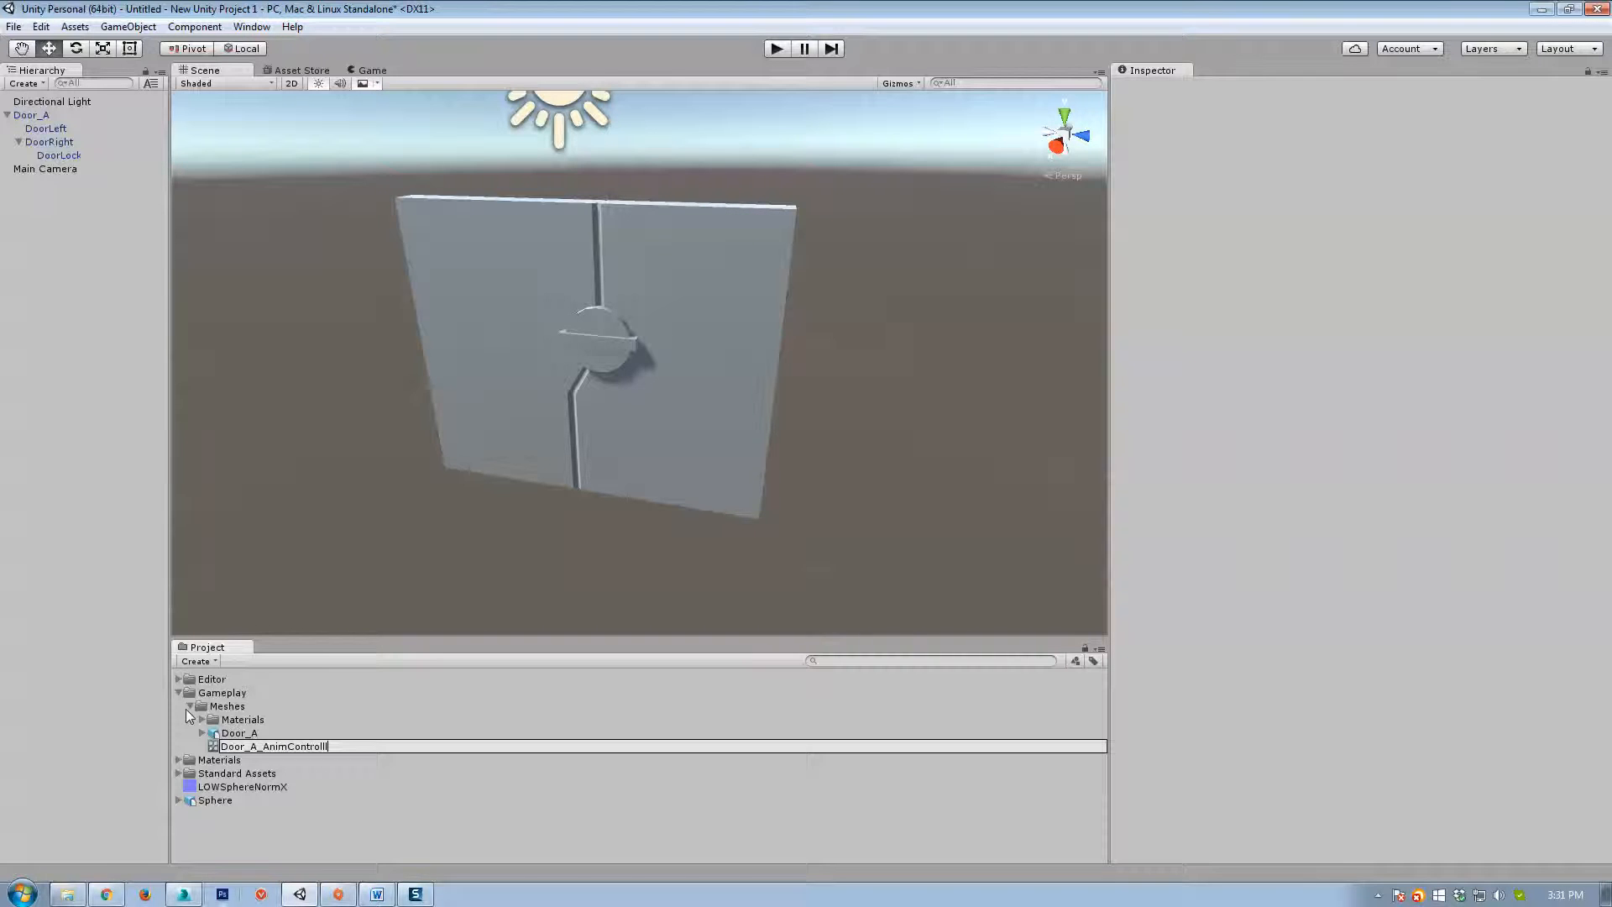
{"action": "type", "text": "er"}
{"action": "key", "text": "Return"}
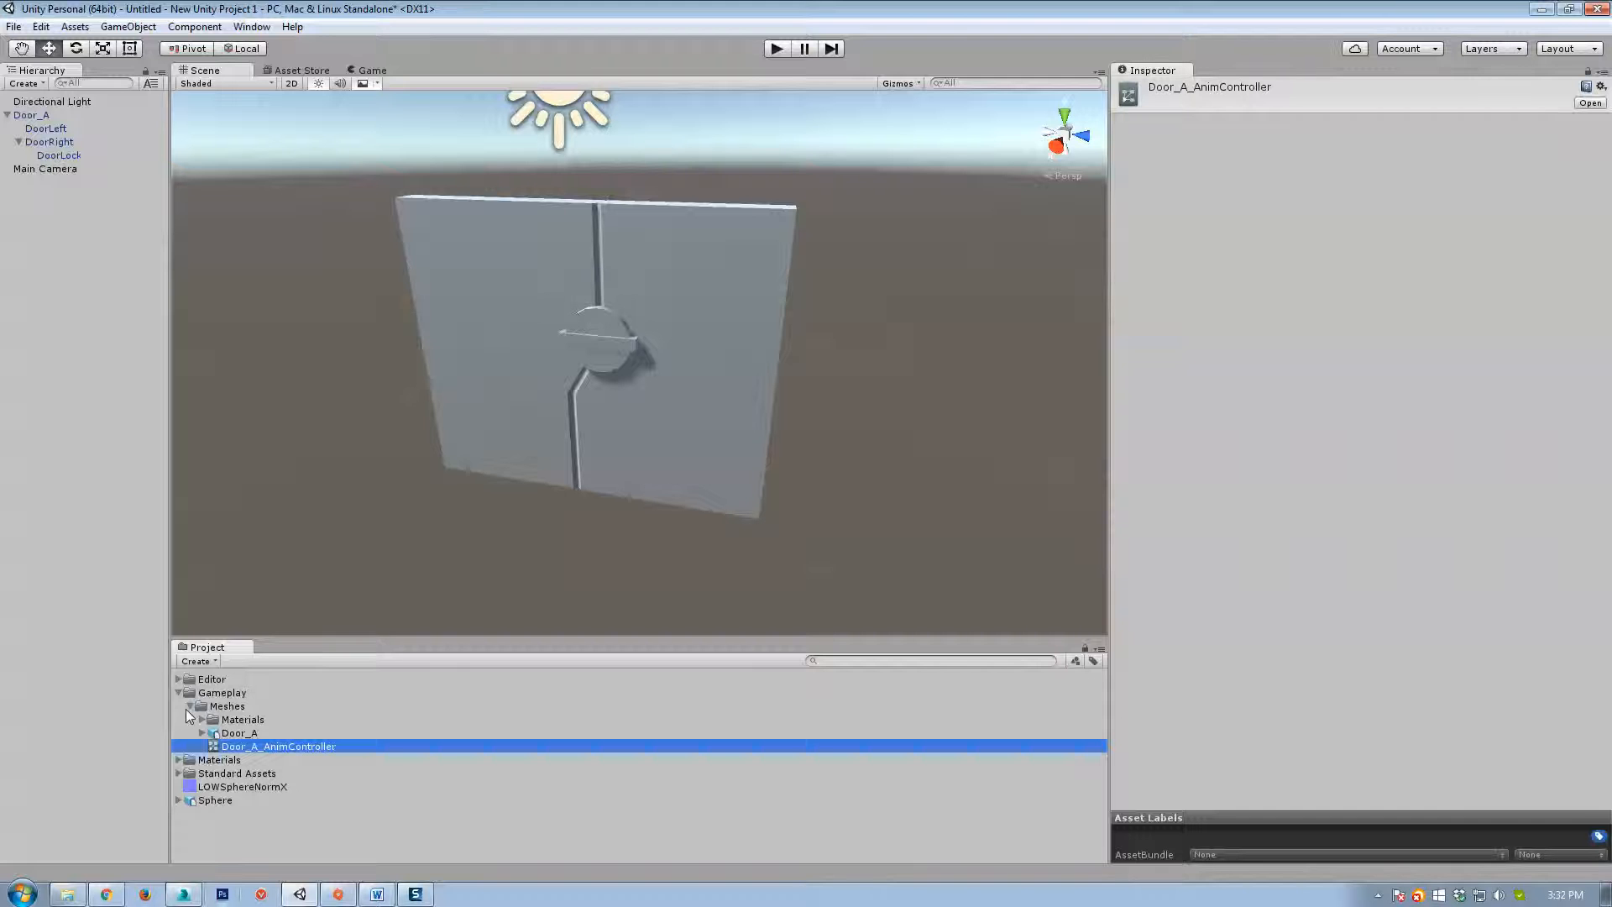
Open Door_A_AnimController in the Animator window and place the window beside the door in the scene view.
{"action": "double_click", "coordinate": [250, 747]}
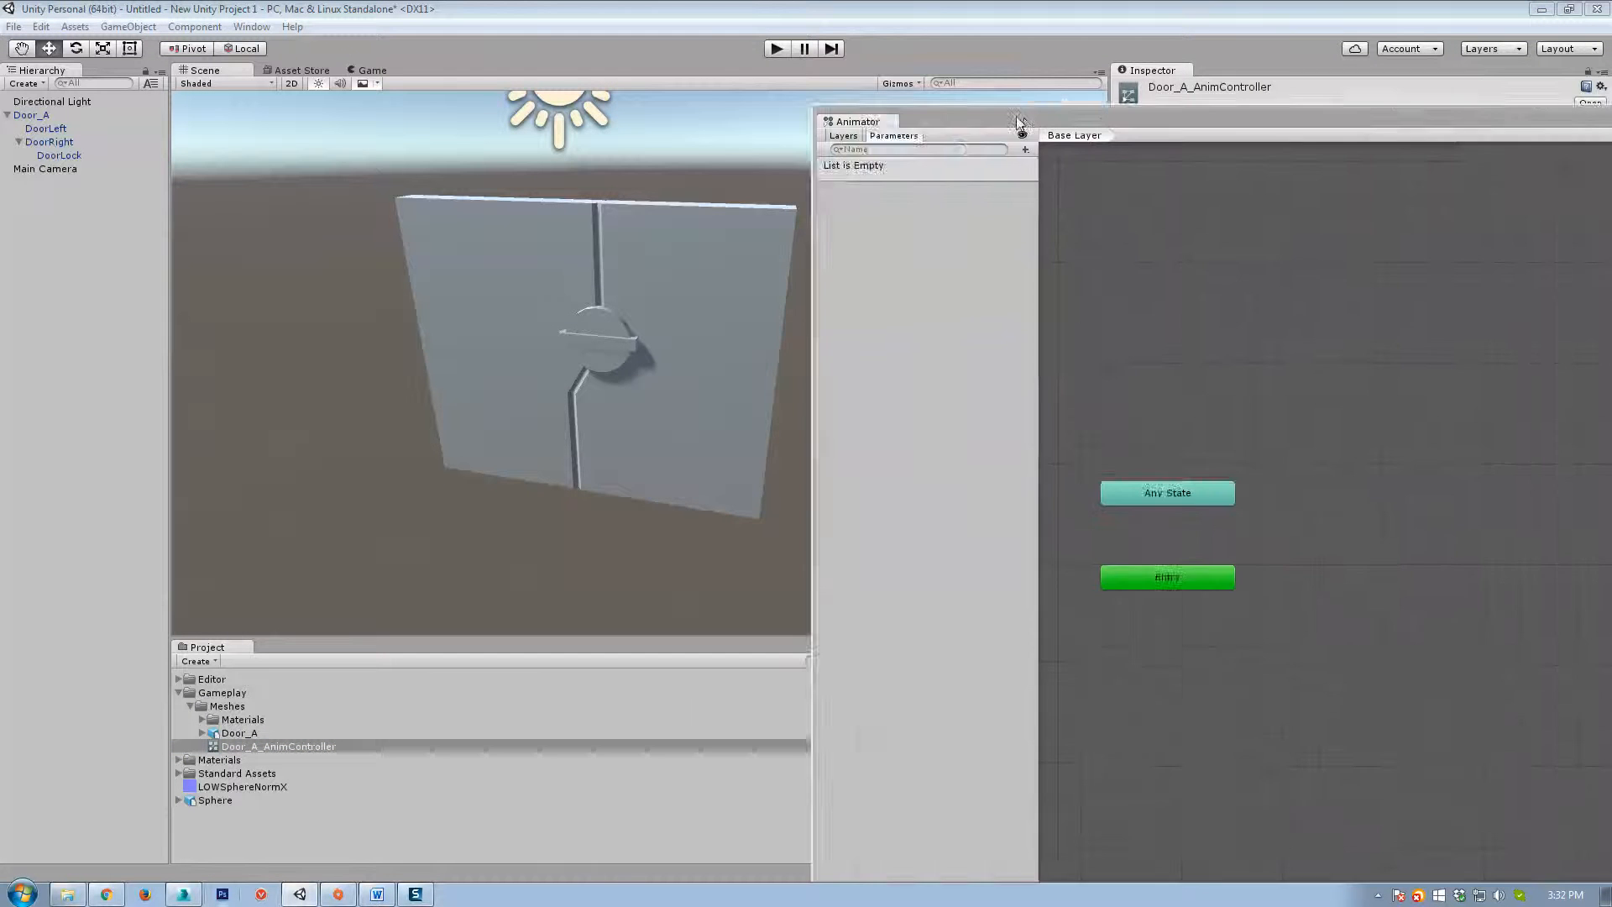
{"action": "left_click_drag", "start_coordinate": [1010, 117], "coordinate": [870, 107]}
{"action": "left_click_drag", "start_coordinate": [460, 367], "coordinate": [464, 371], "text": "alt"}
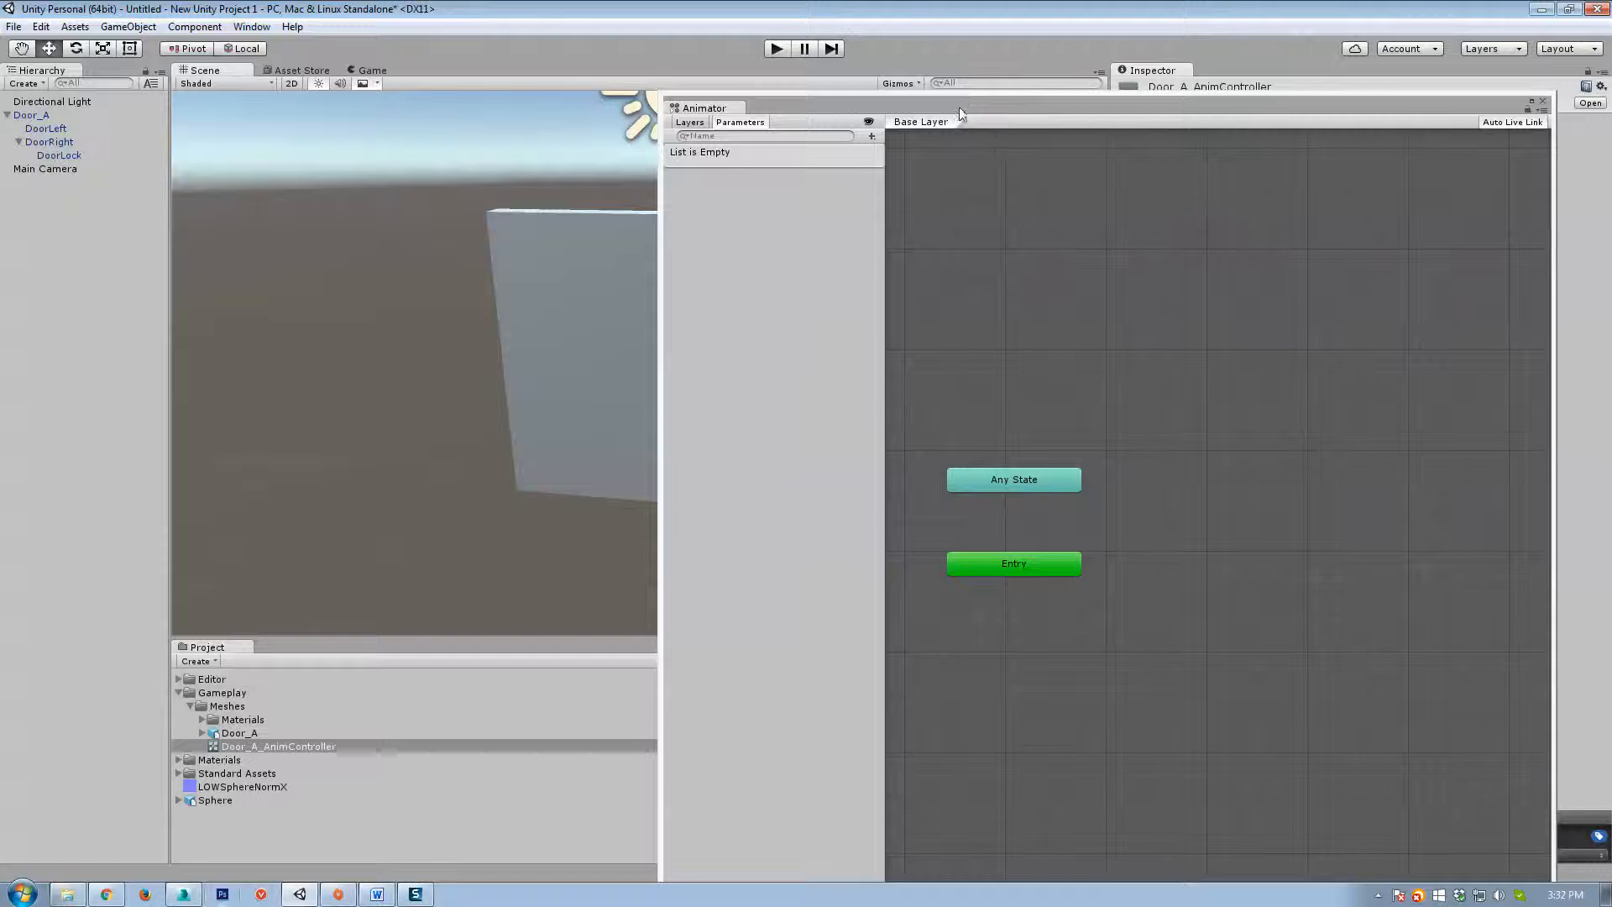
{"action": "left_click_drag", "start_coordinate": [961, 113], "coordinate": [976, 105]}
{"action": "left_click_drag", "start_coordinate": [621, 394], "coordinate": [616, 446], "text": "alt"}
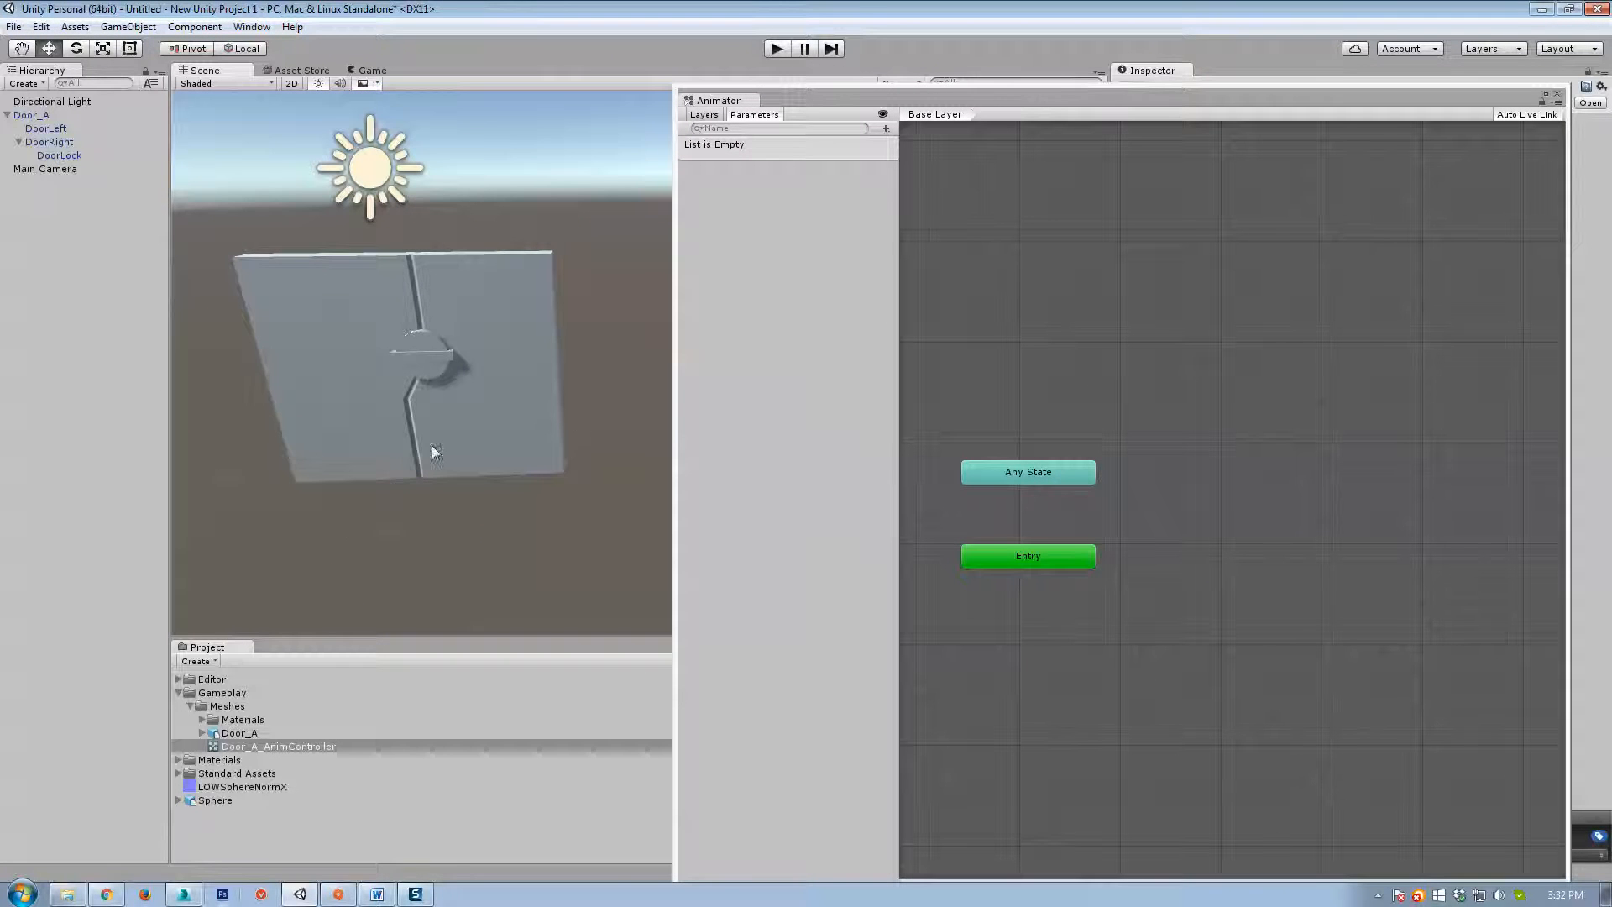
{"action": "left_click_drag", "start_coordinate": [432, 445], "coordinate": [777, 443], "text": "alt"}
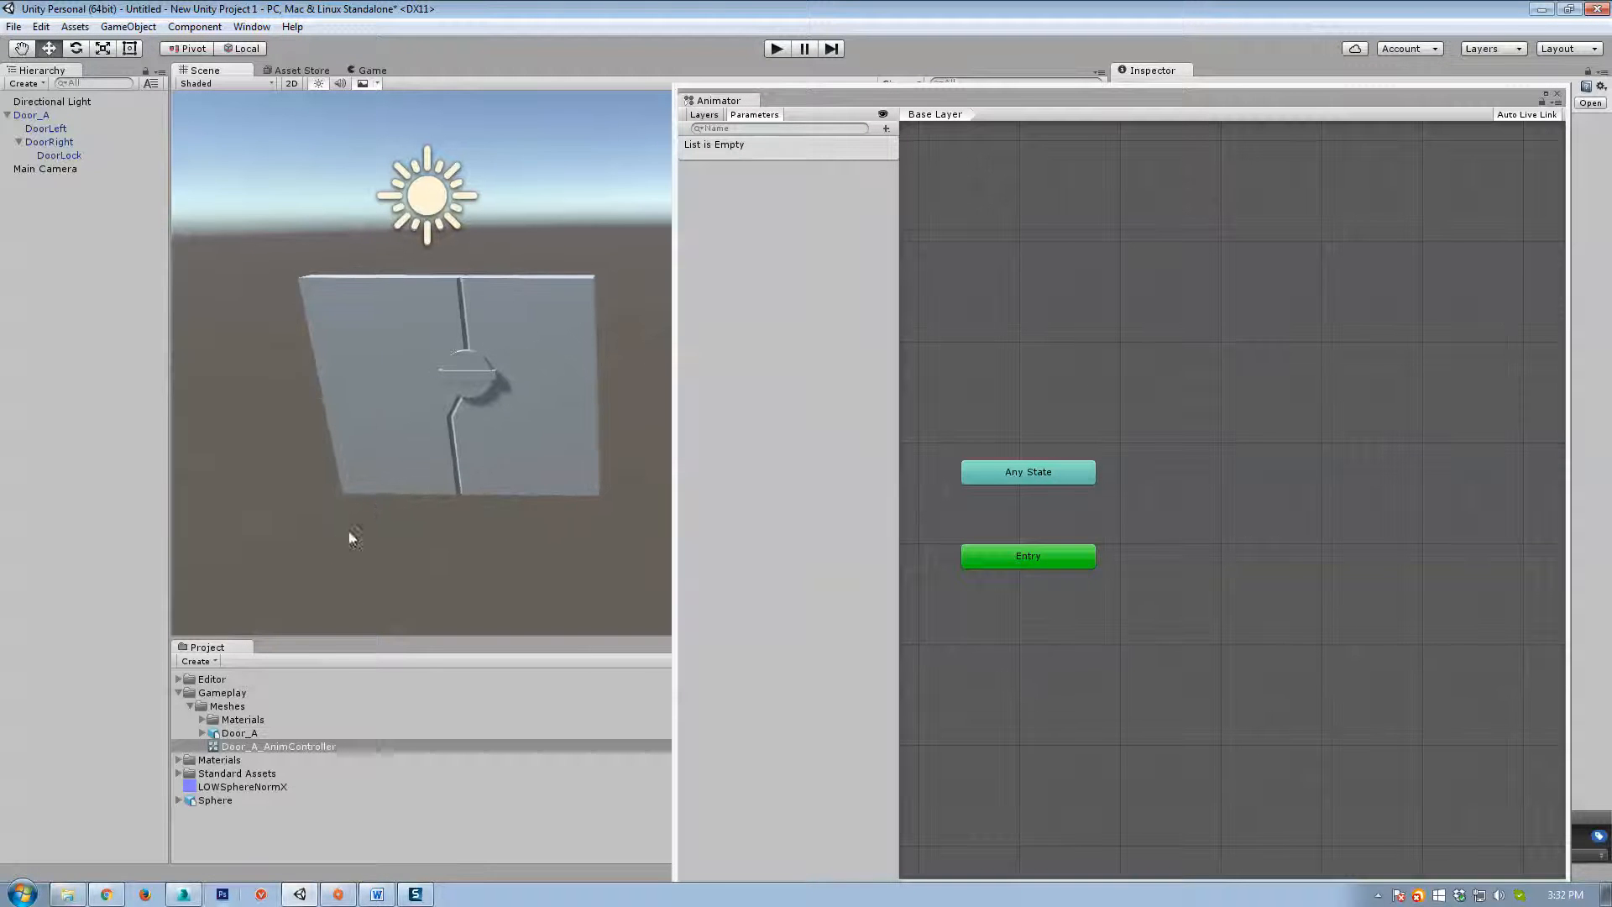
Add Door_A's Open and Close clips as states on the Base Layer, with Open near Entry and Close below it.
{"action": "left_click", "coordinate": [202, 733]}
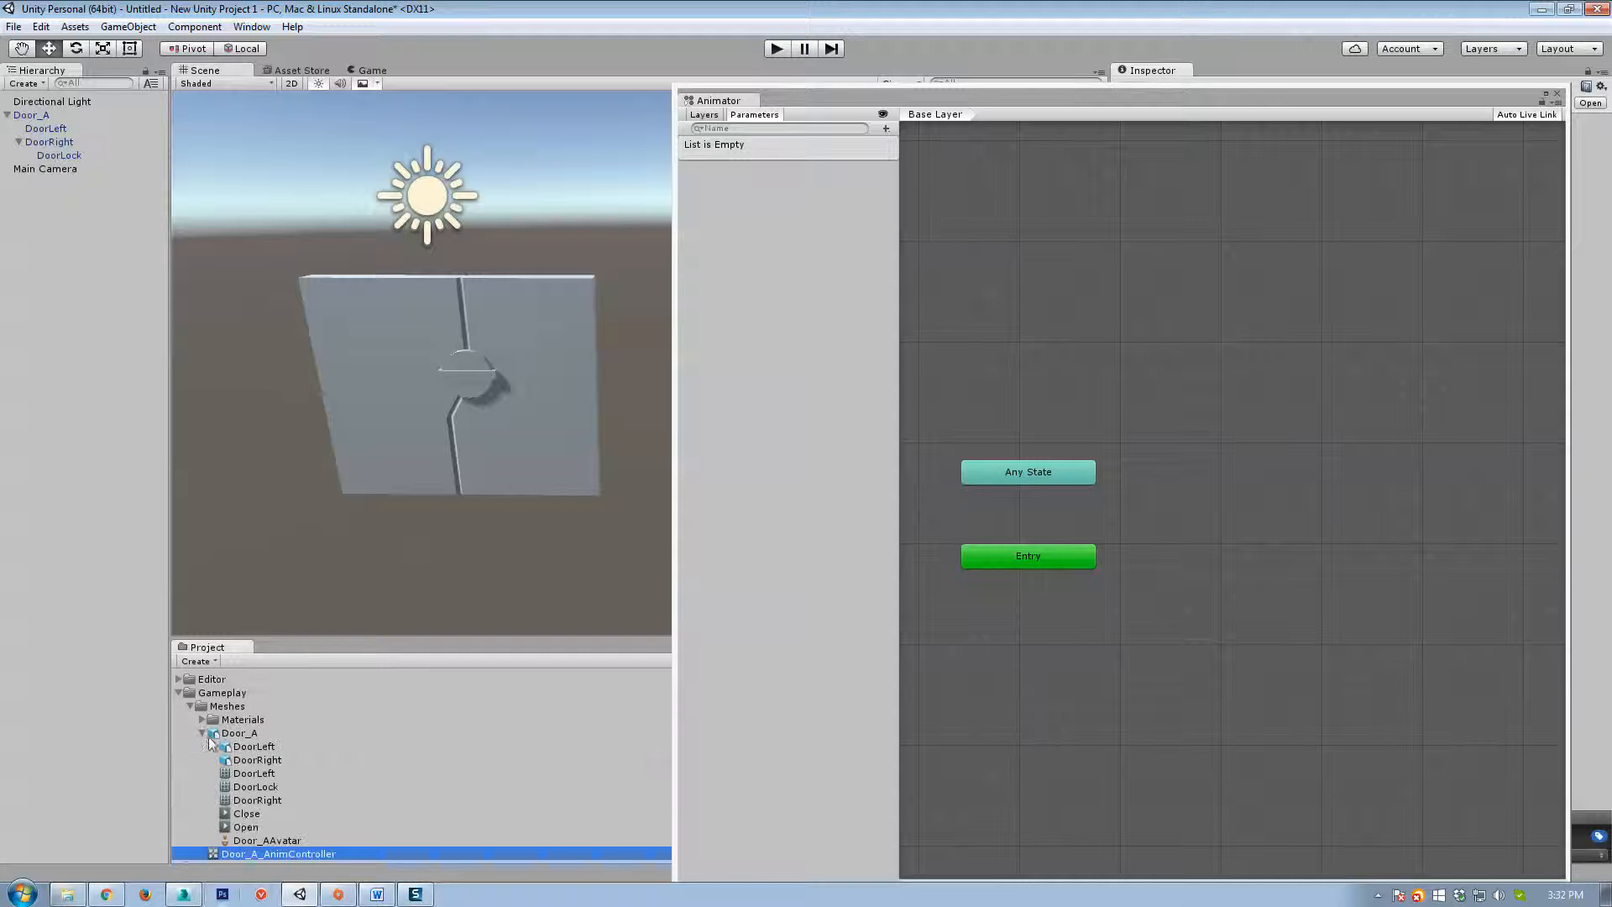
{"action": "left_click_drag", "start_coordinate": [245, 829], "coordinate": [1206, 431]}
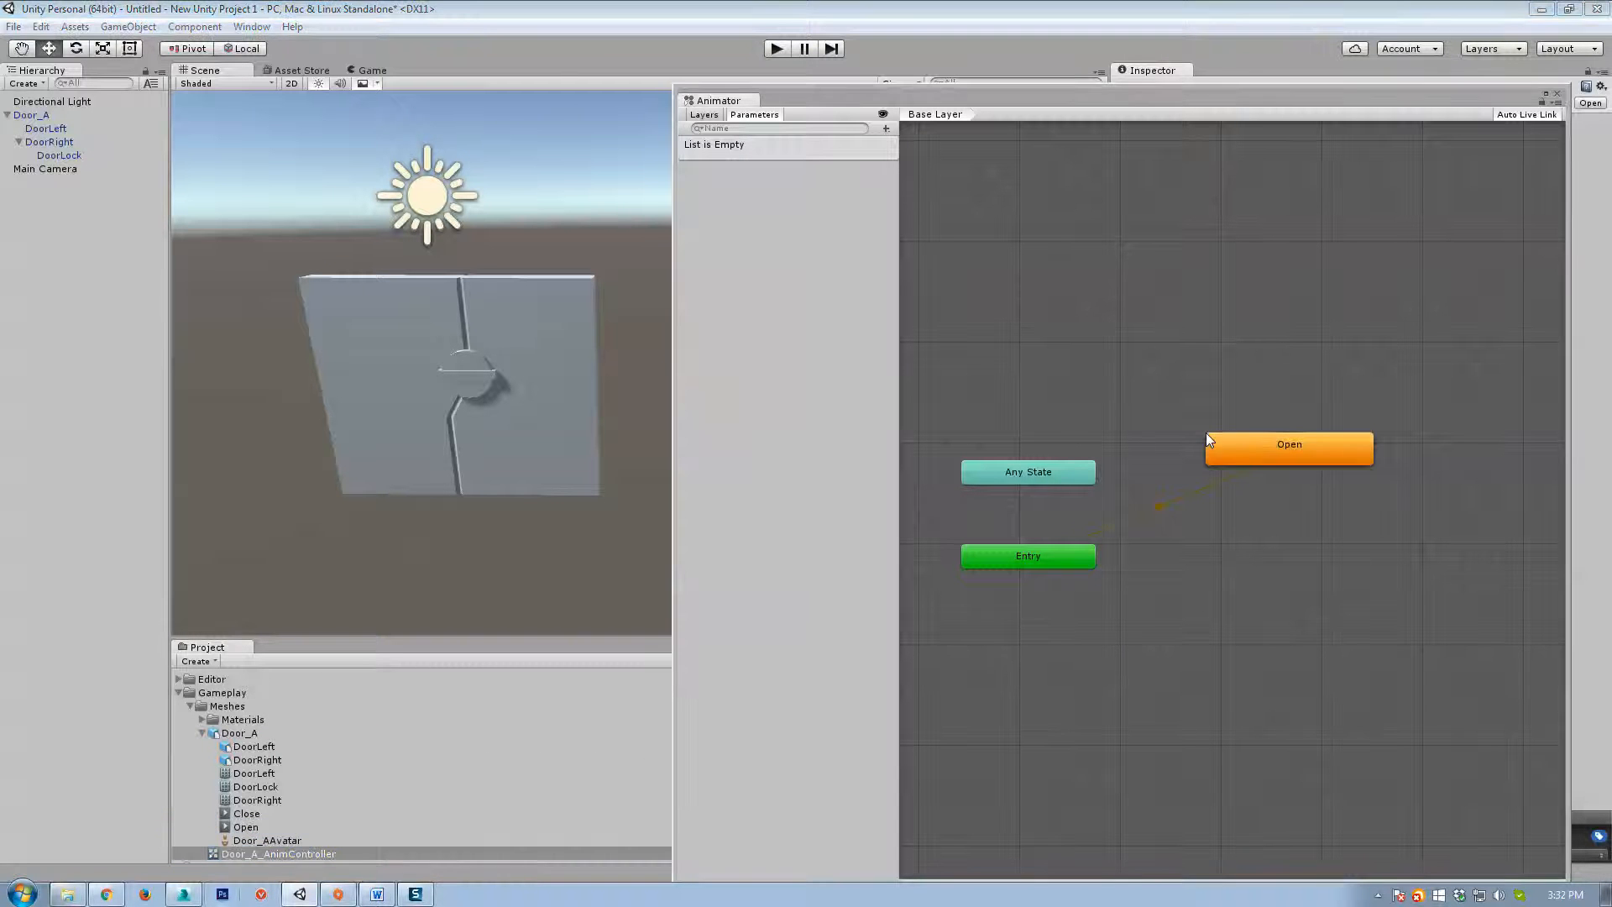
{"action": "left_click", "coordinate": [1279, 446]}
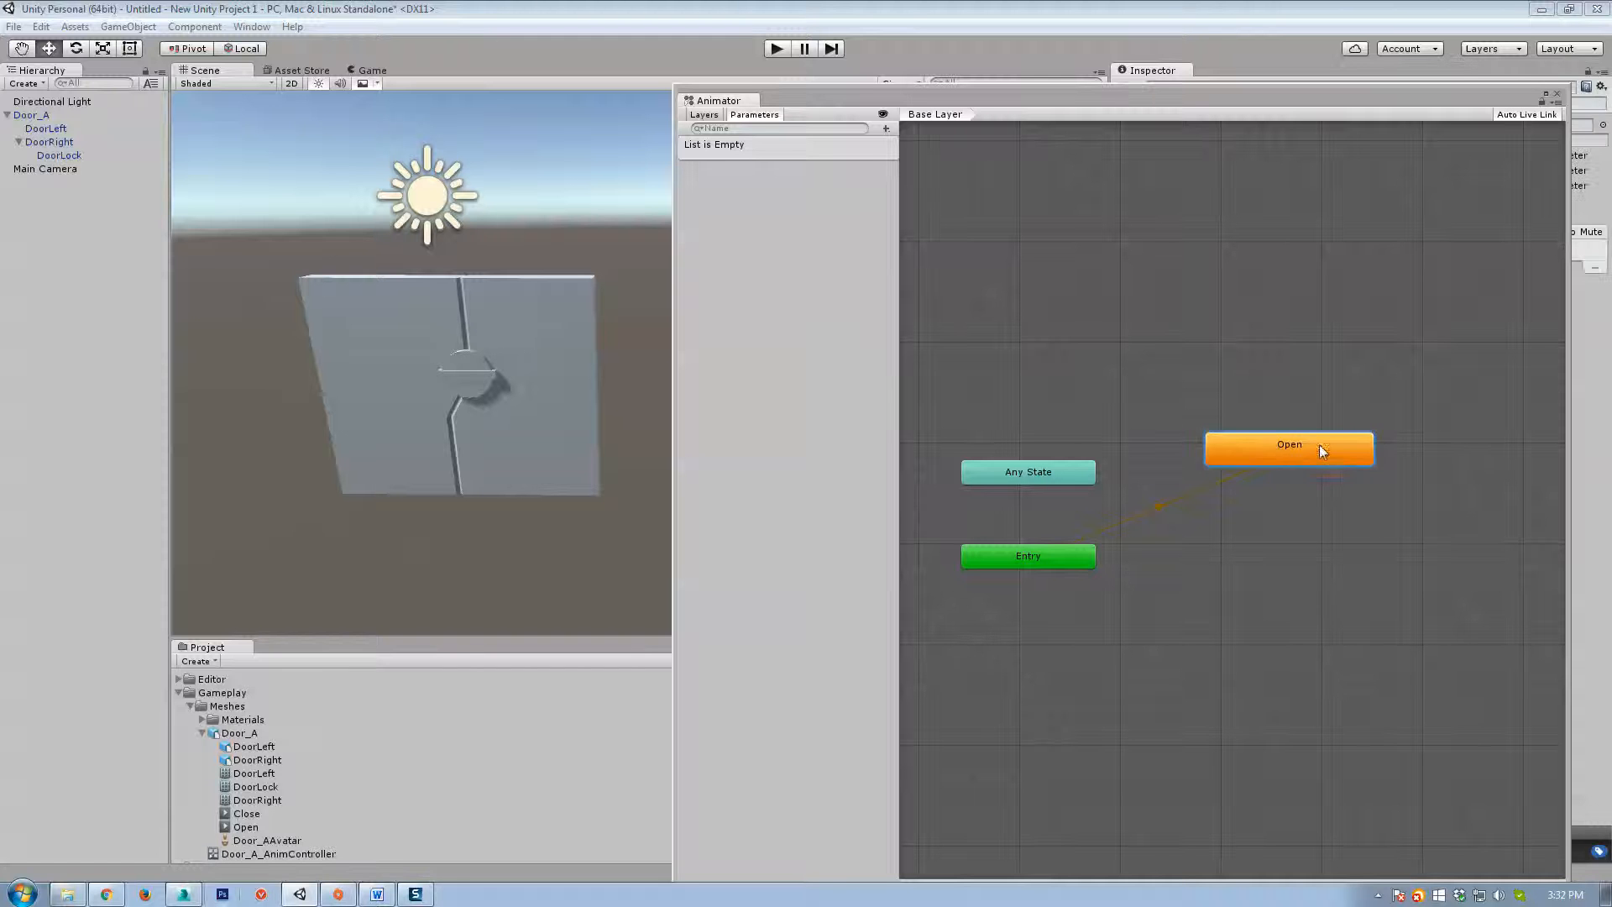
{"action": "left_click_drag", "start_coordinate": [1317, 445], "coordinate": [1314, 514]}
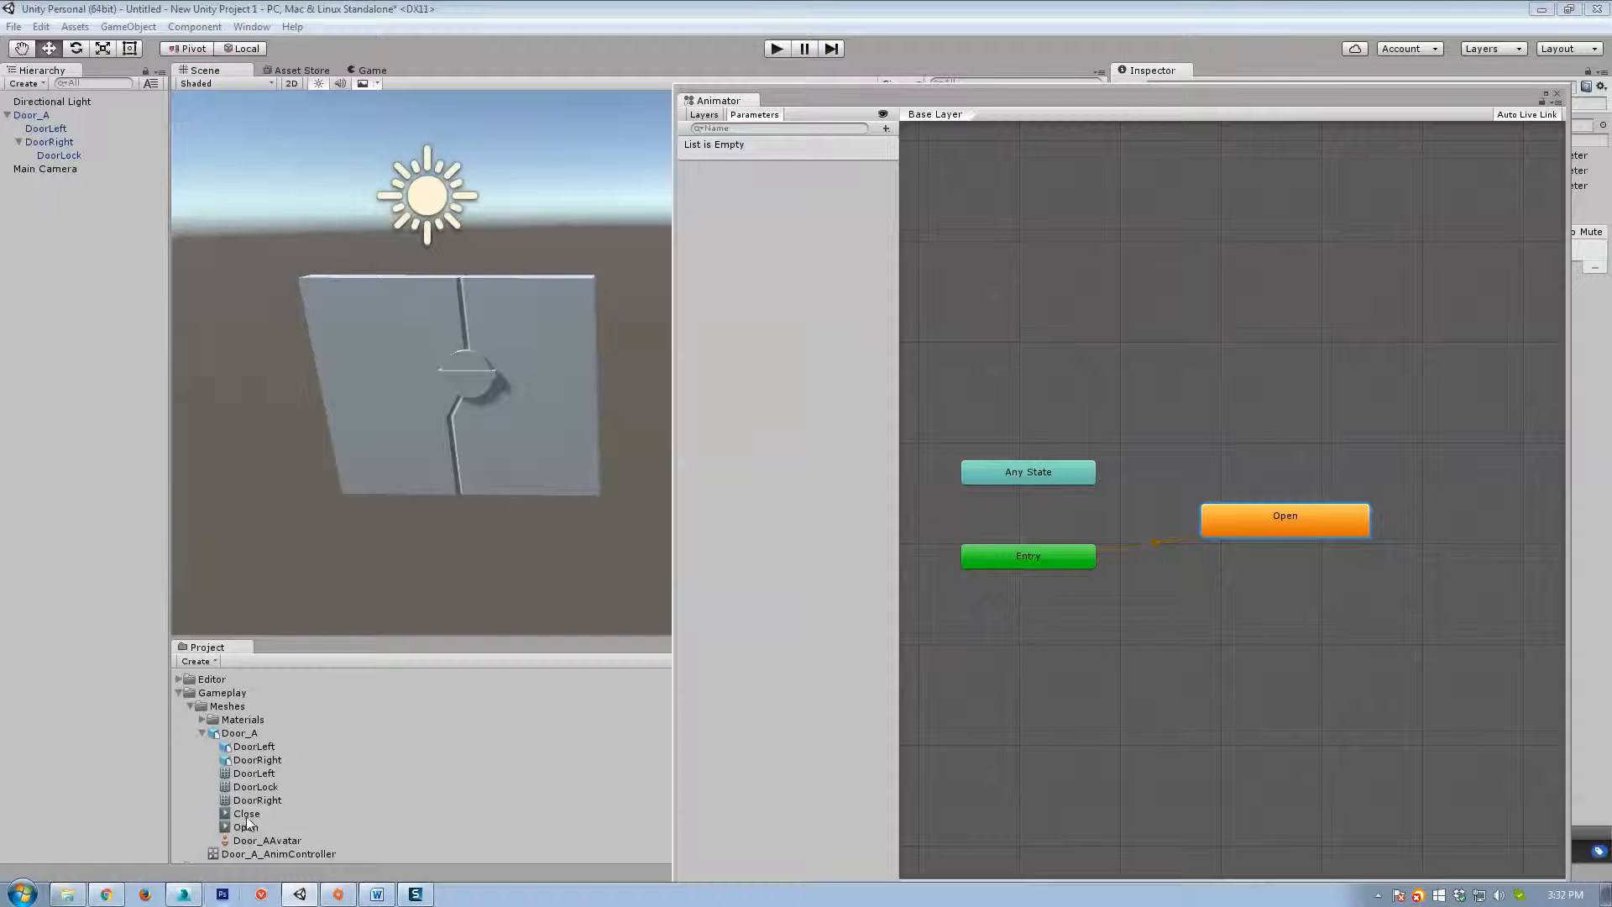
{"action": "left_click_drag", "start_coordinate": [243, 813], "coordinate": [1280, 630]}
{"action": "middle_click_drag", "start_coordinate": [1236, 706], "coordinate": [1192, 700]}
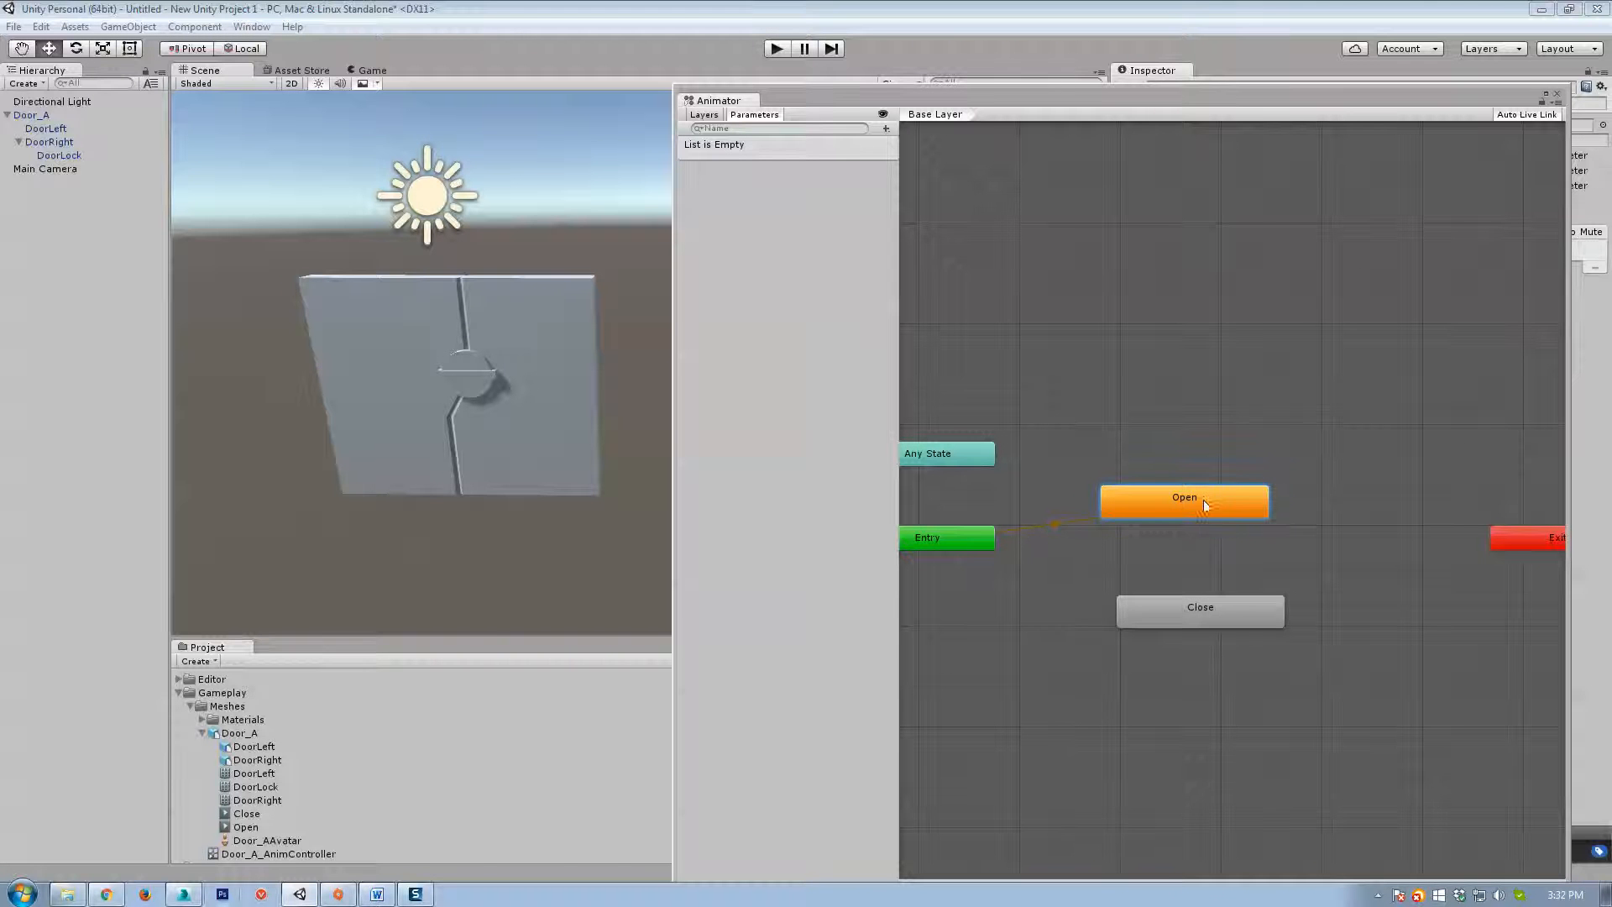
Narrow and move the Animator window so that the Inspector is uncovered, keeping the door in view beside it.
{"action": "left_click_drag", "start_coordinate": [1566, 267], "coordinate": [1217, 257]}
{"action": "left_click_drag", "start_coordinate": [1080, 96], "coordinate": [863, 78]}
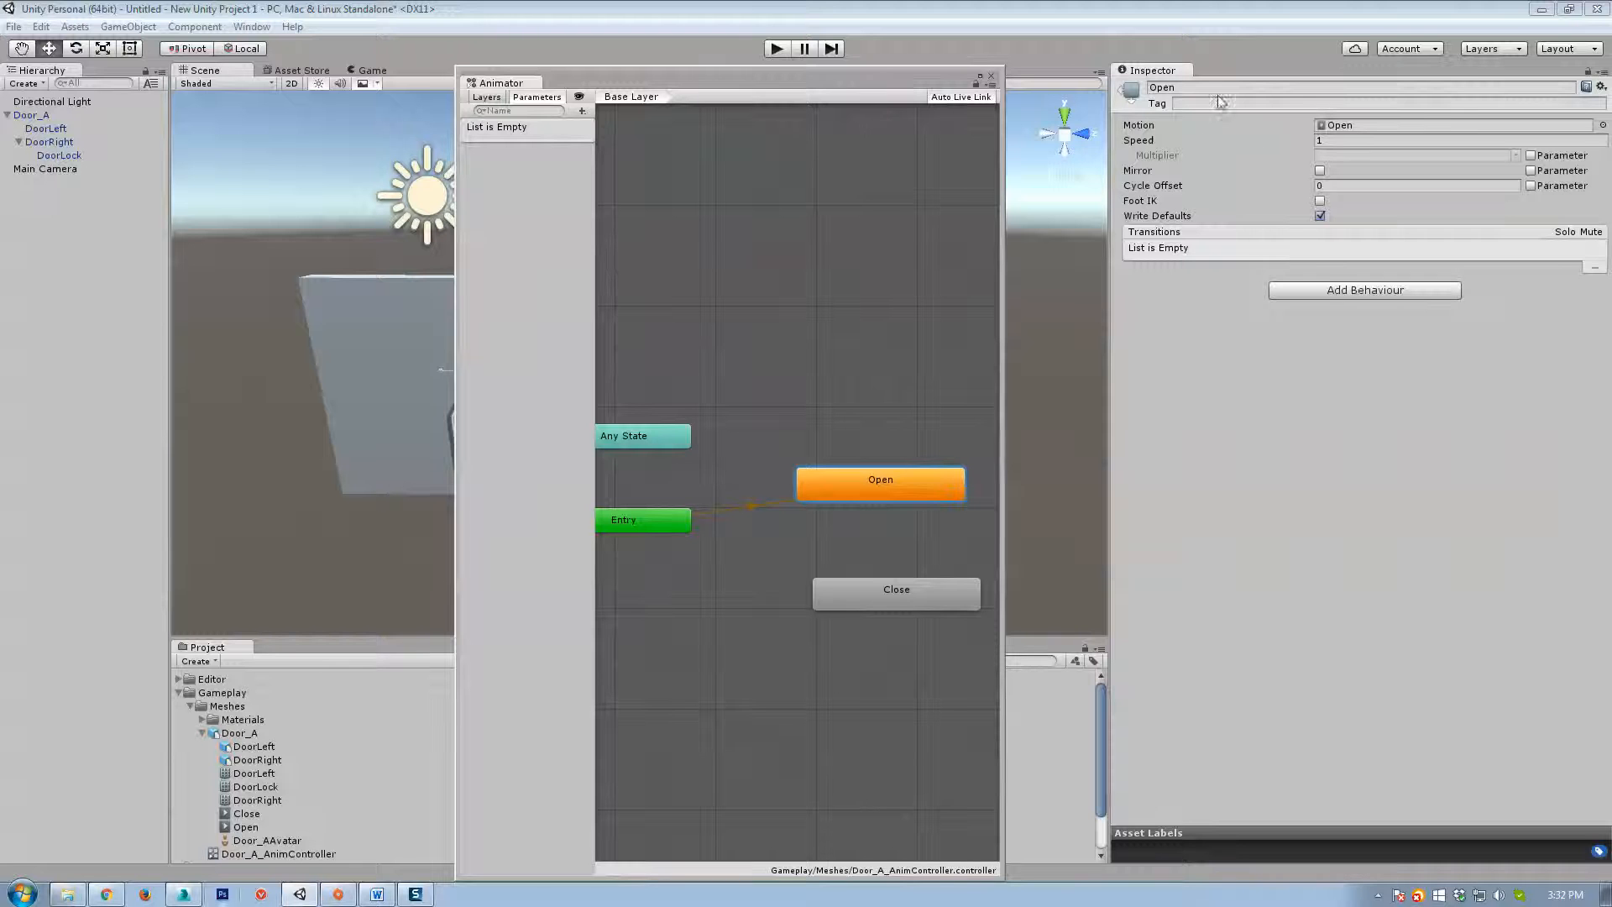
{"action": "left_click_drag", "start_coordinate": [1001, 259], "coordinate": [1090, 258]}
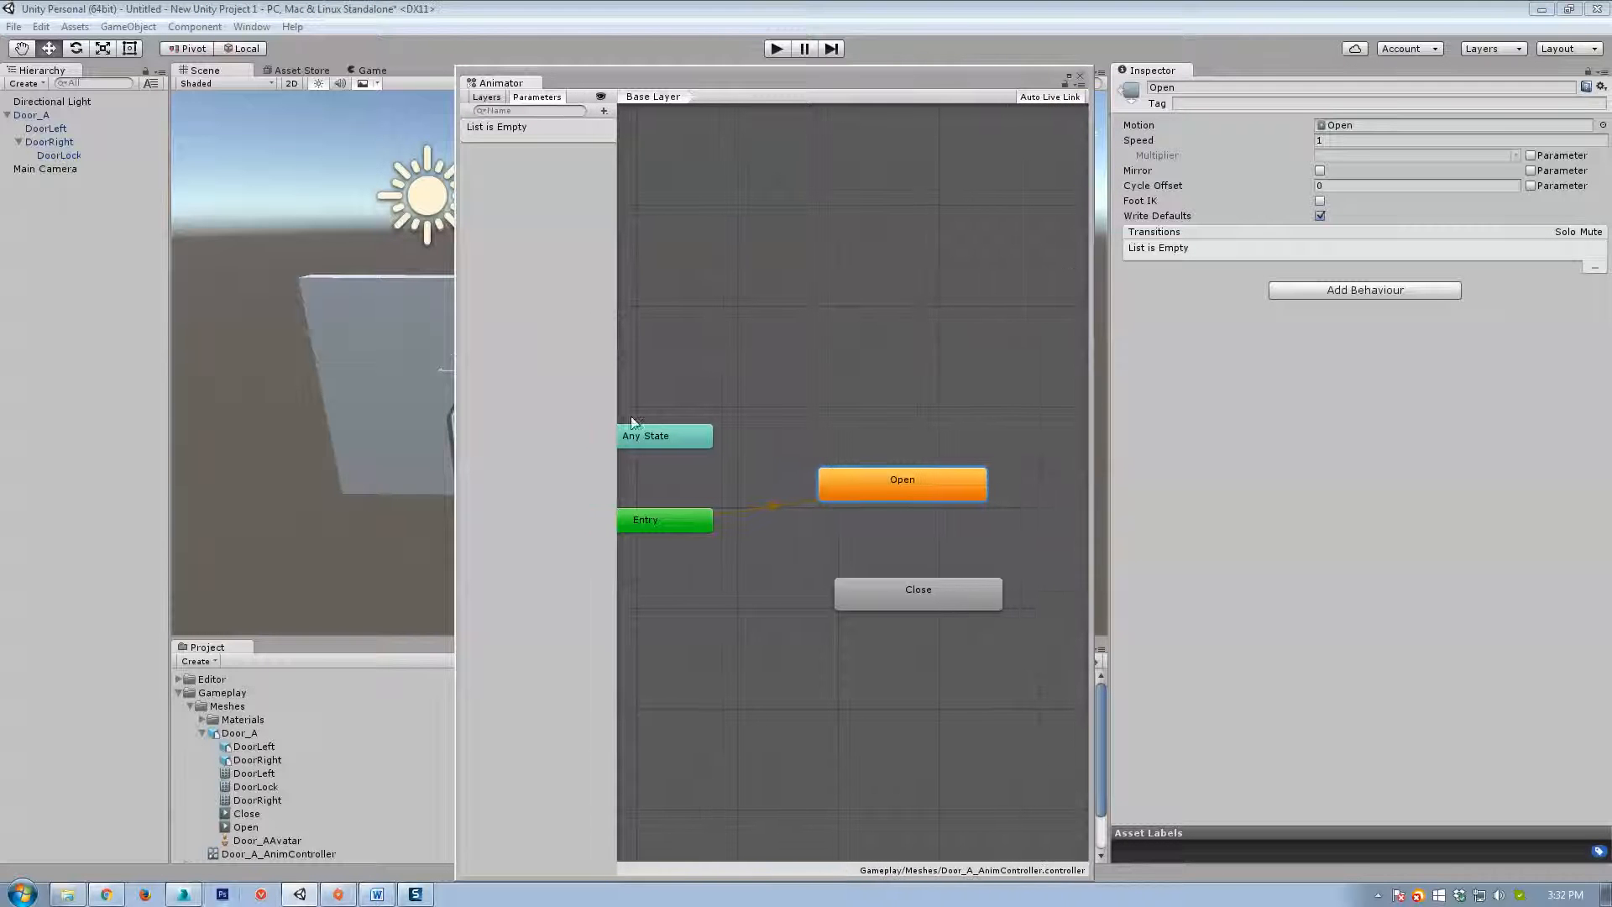
{"action": "middle_click_drag", "start_coordinate": [280, 403], "coordinate": [233, 382]}
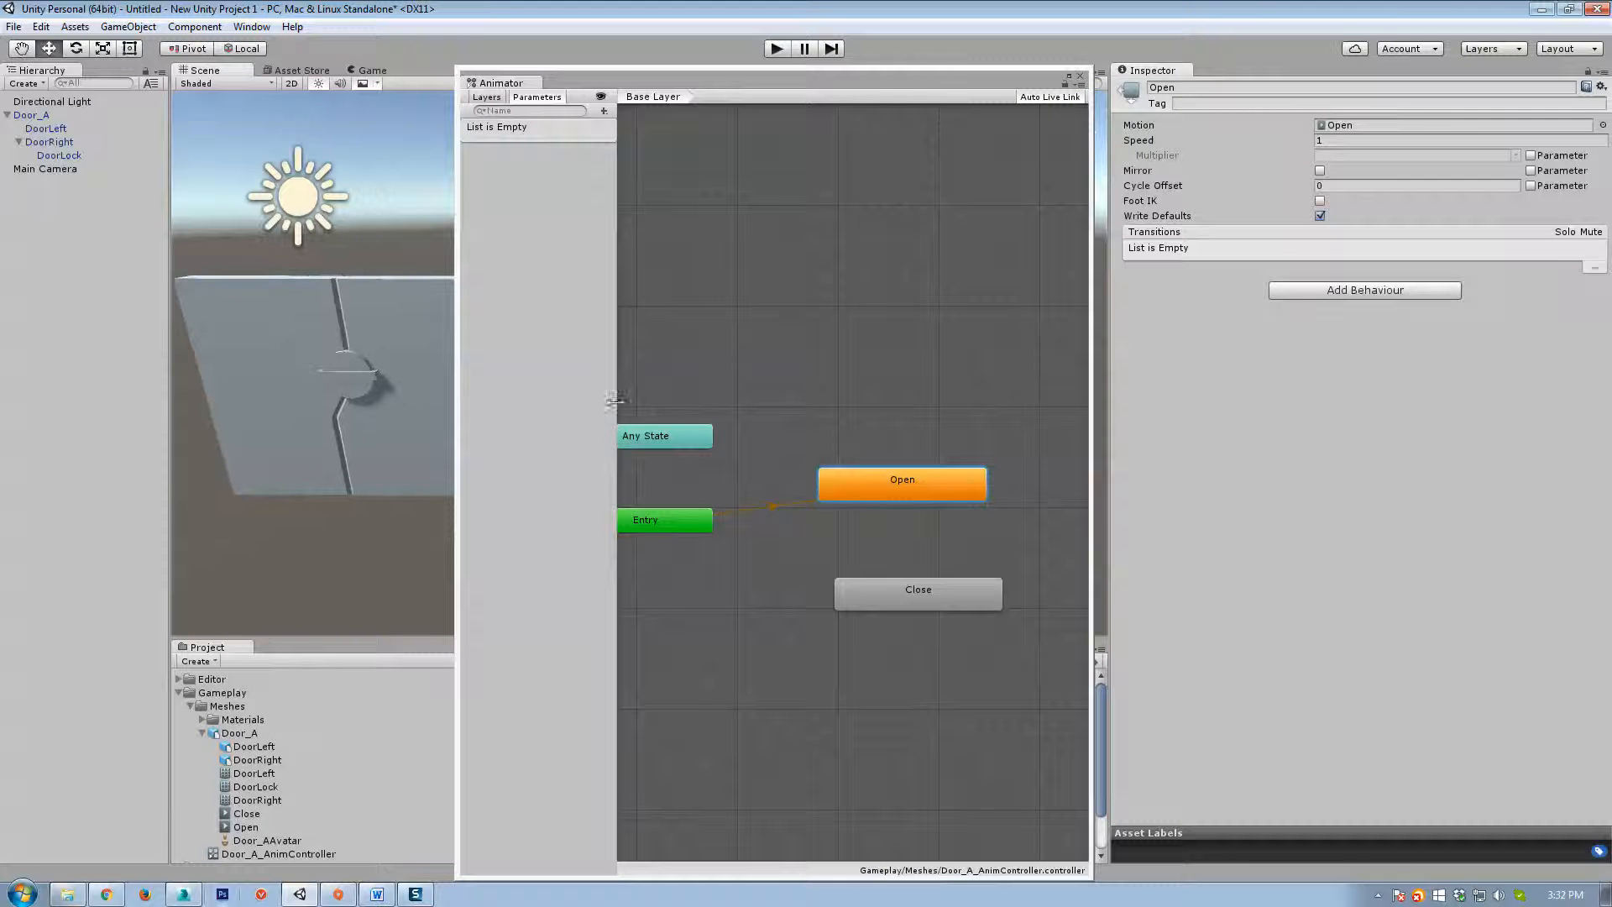
Examine the Close and Open states' properties and how Entry connects to them in the Animator graph.
{"action": "left_click", "coordinate": [944, 593]}
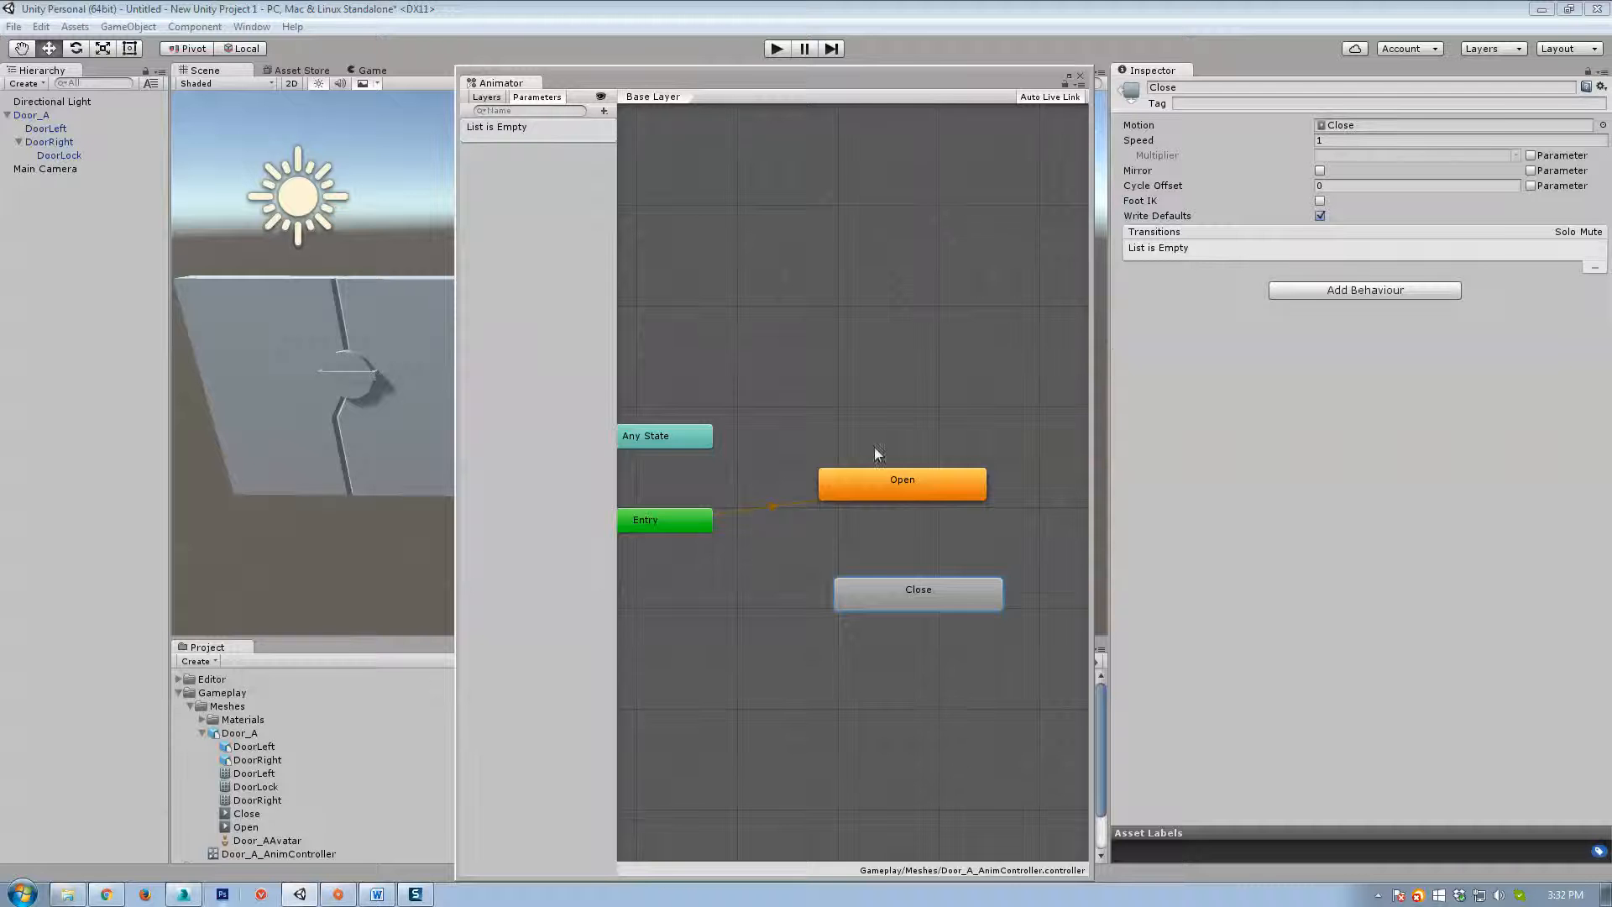
{"action": "middle_click_drag", "start_coordinate": [769, 508], "coordinate": [857, 451]}
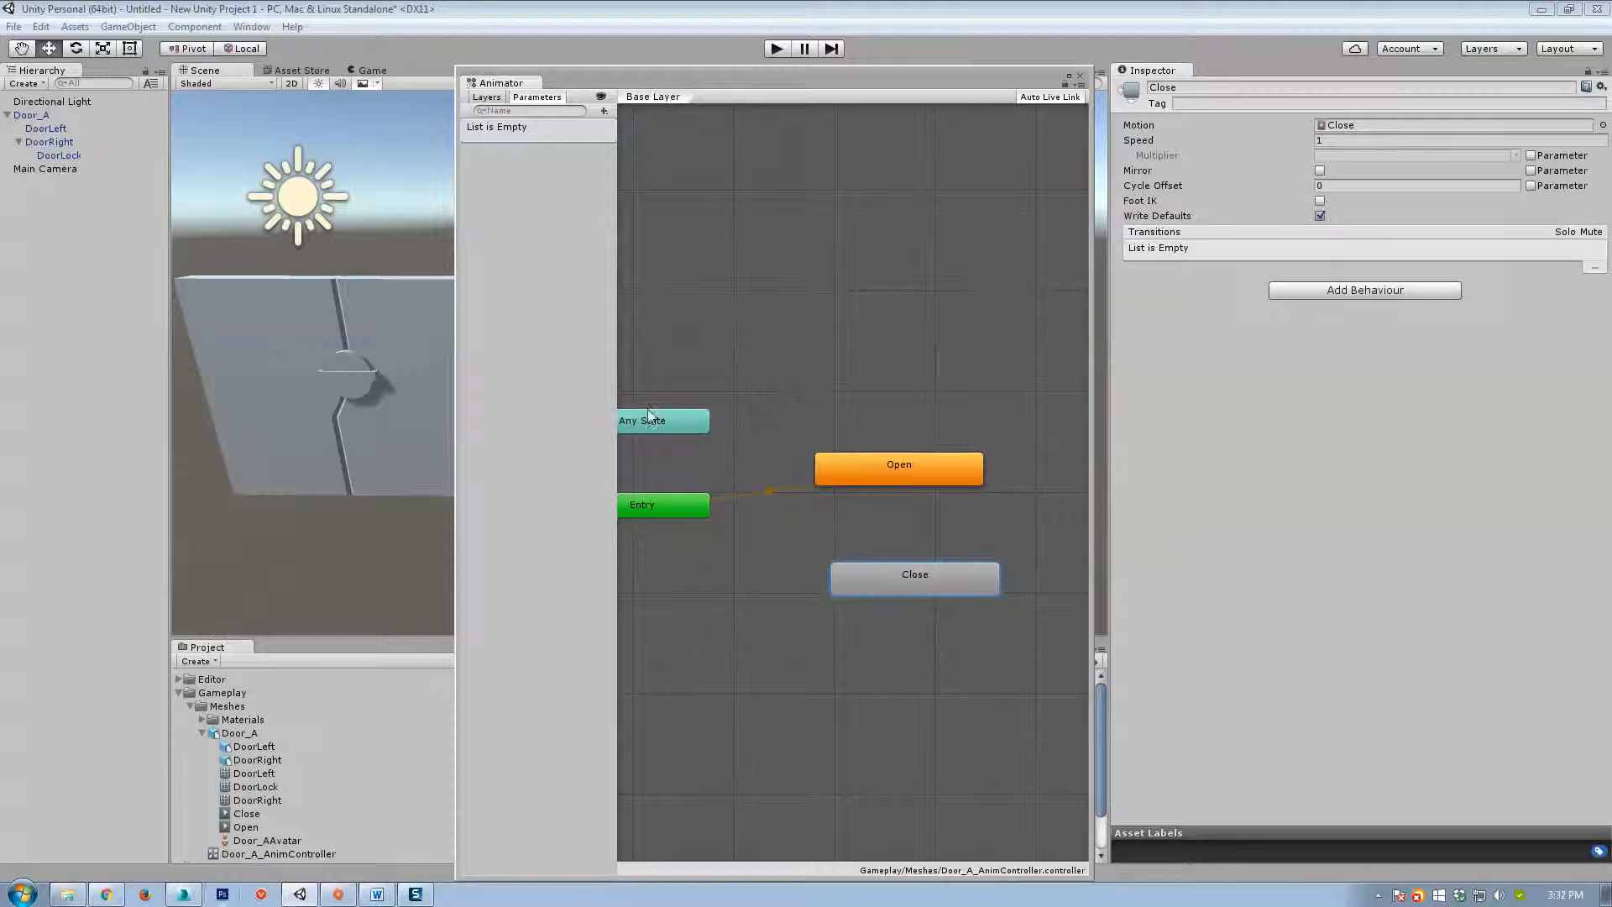
{"action": "middle_click_drag", "start_coordinate": [650, 416], "coordinate": [703, 431]}
{"action": "middle_click_drag", "start_coordinate": [640, 501], "coordinate": [679, 509]}
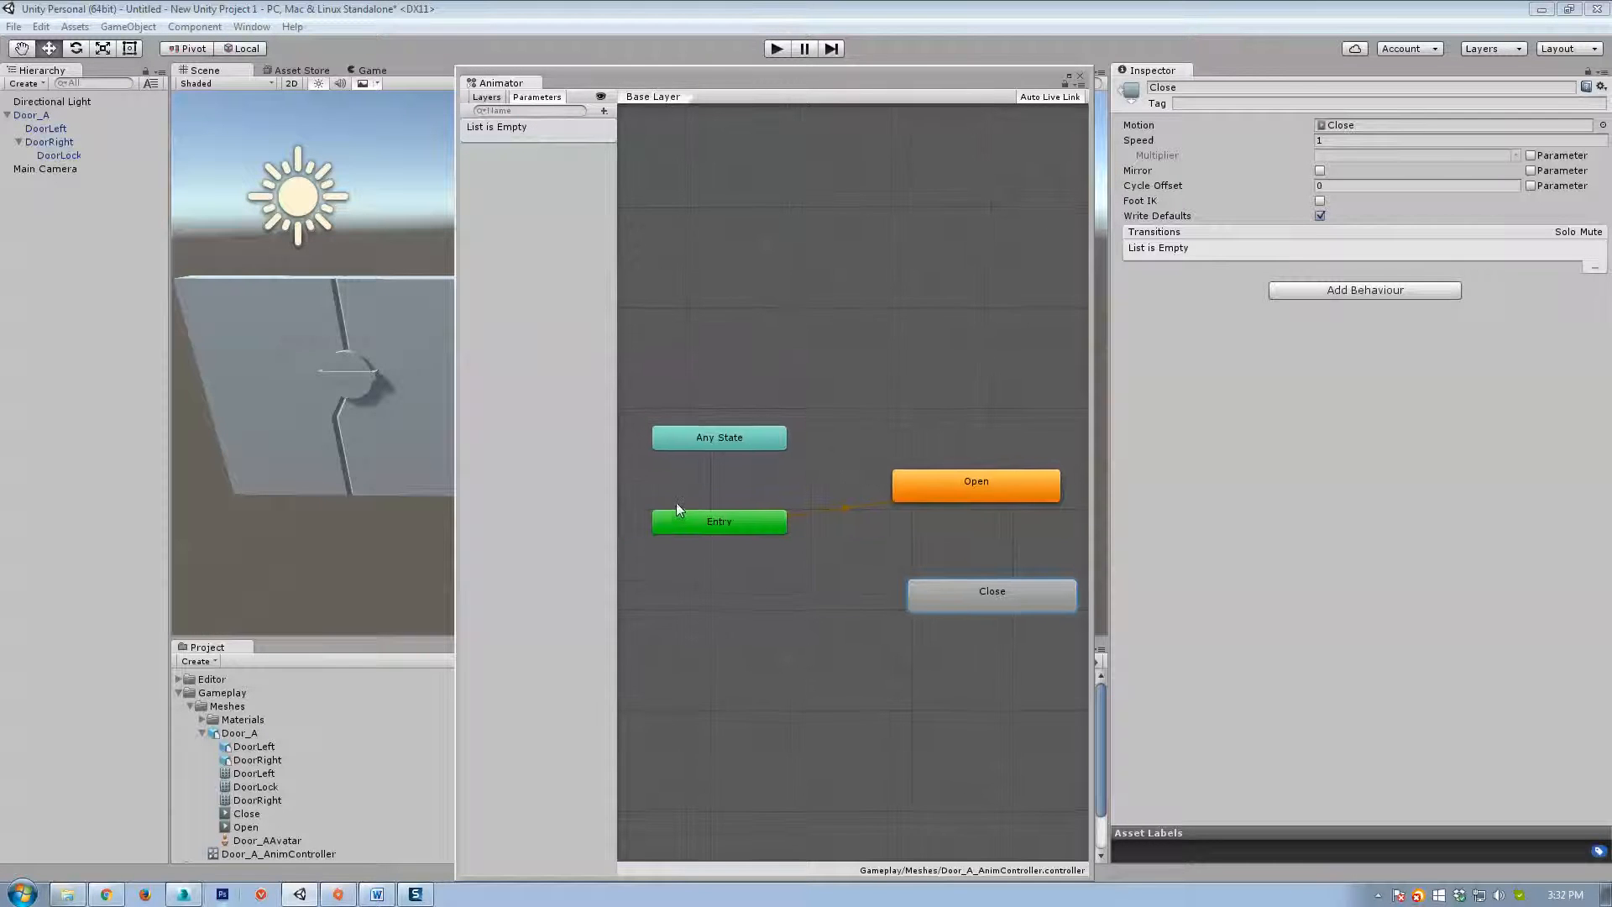
{"action": "middle_click_drag", "start_coordinate": [973, 483], "coordinate": [918, 481]}
{"action": "left_click", "coordinate": [918, 481]}
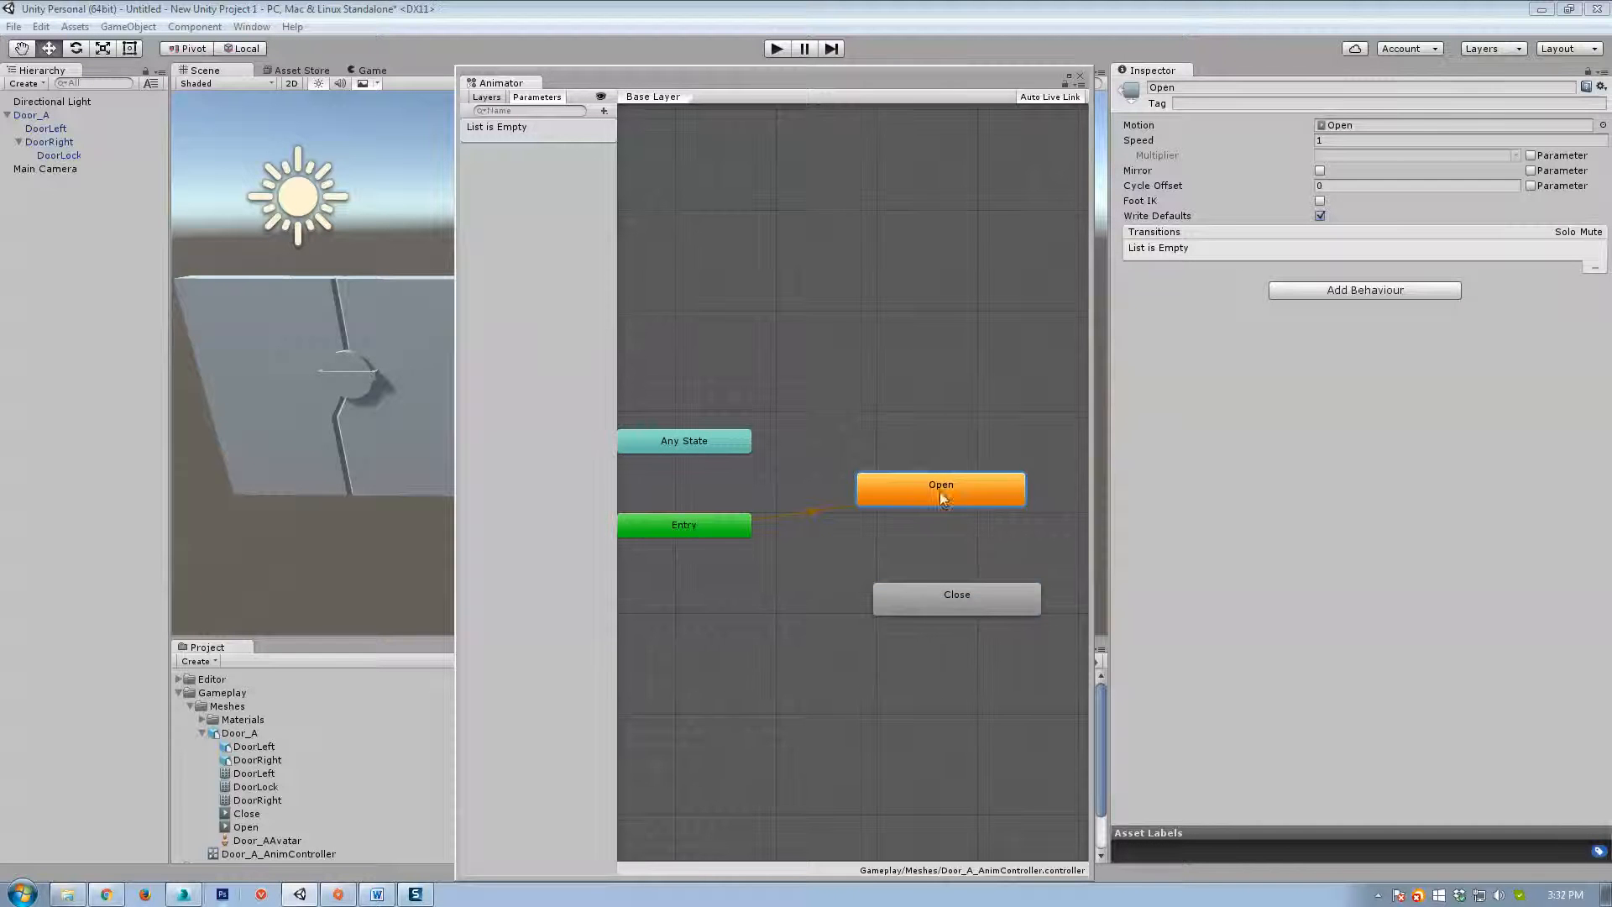
Examine the Entry node's default state and its connection to the Open state in the Animator graph.
{"action": "middle_click_drag", "start_coordinate": [991, 541], "coordinate": [985, 548]}
{"action": "scroll", "coordinate": [874, 526], "scroll_direction": "up", "scroll_amount": 1}
{"action": "scroll", "coordinate": [849, 544], "scroll_direction": "down", "scroll_amount": 1}
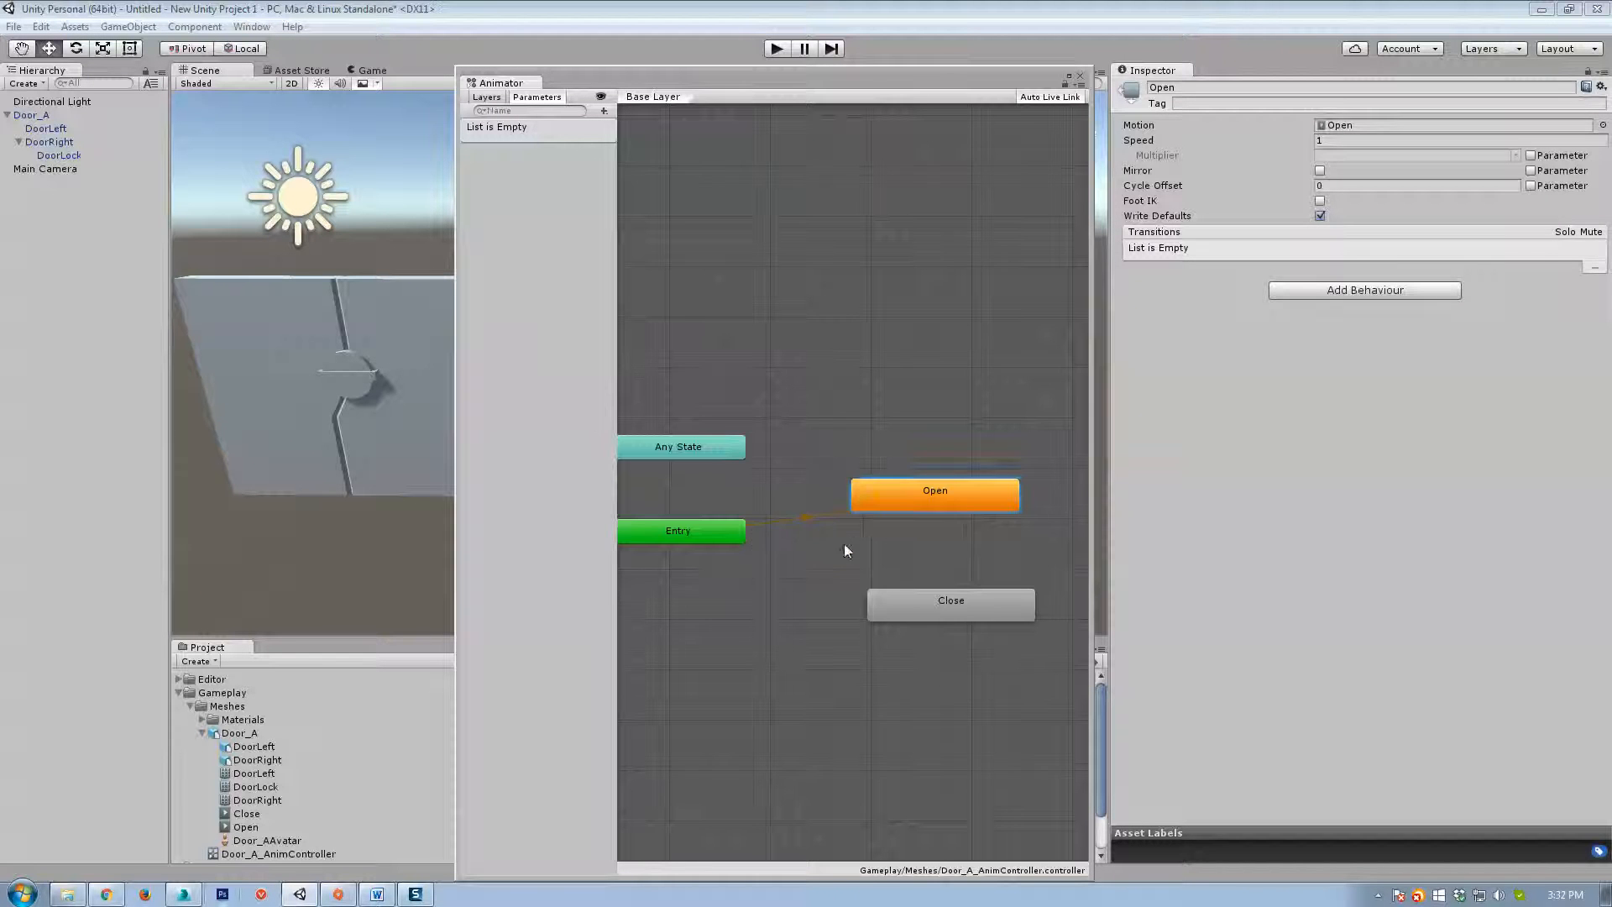
{"action": "left_click", "coordinate": [703, 542]}
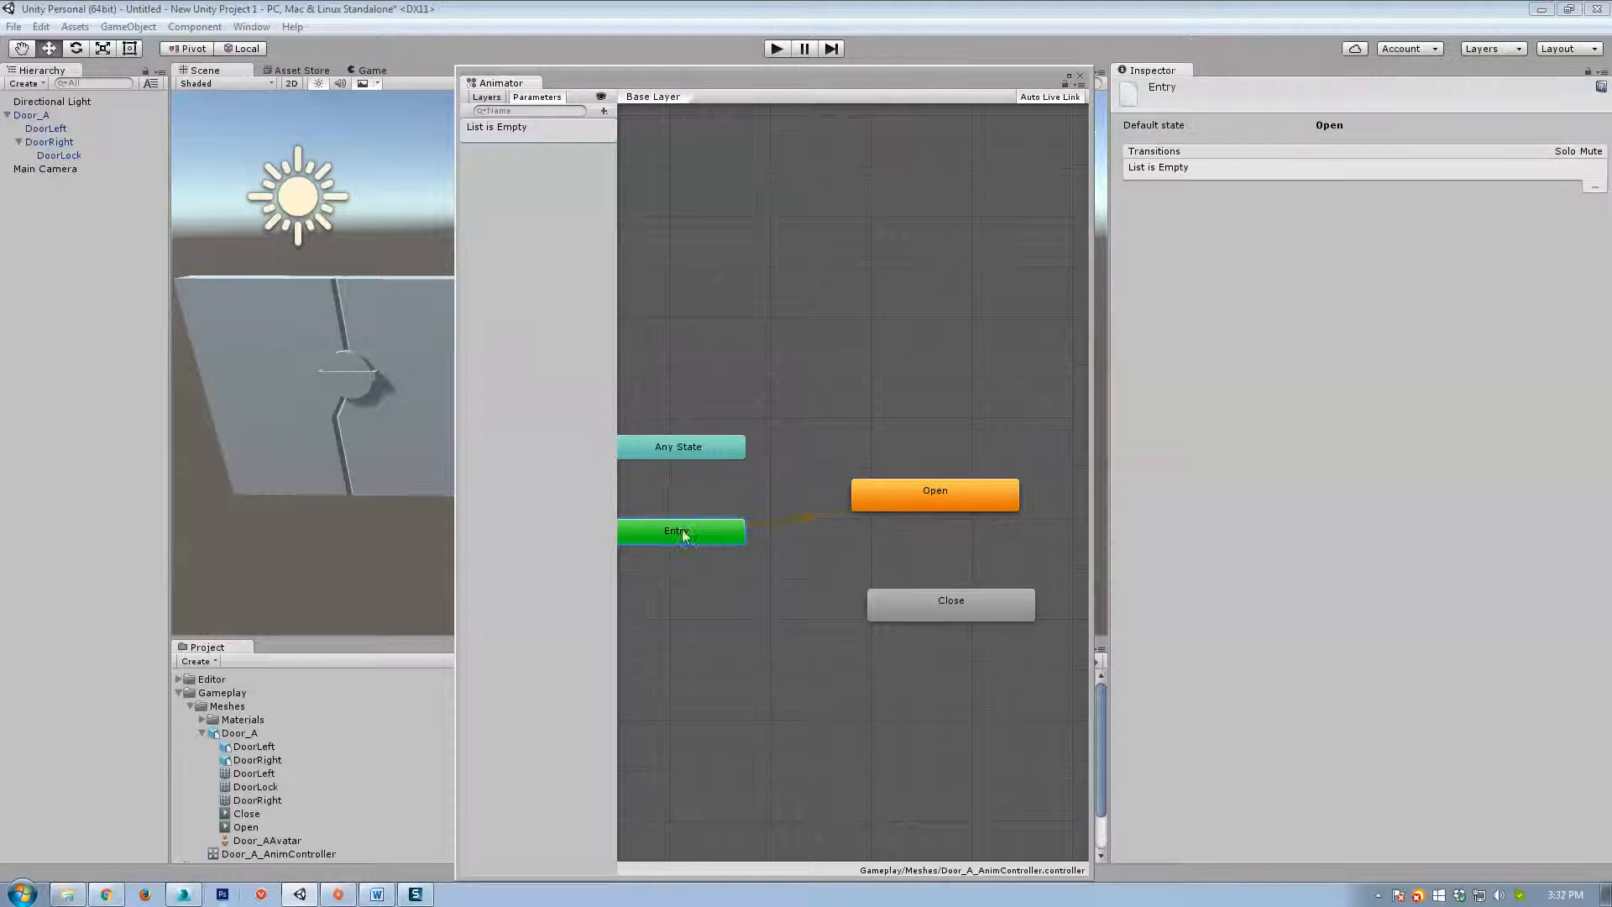
{"action": "left_click", "coordinate": [811, 515]}
{"action": "left_click", "coordinate": [919, 489]}
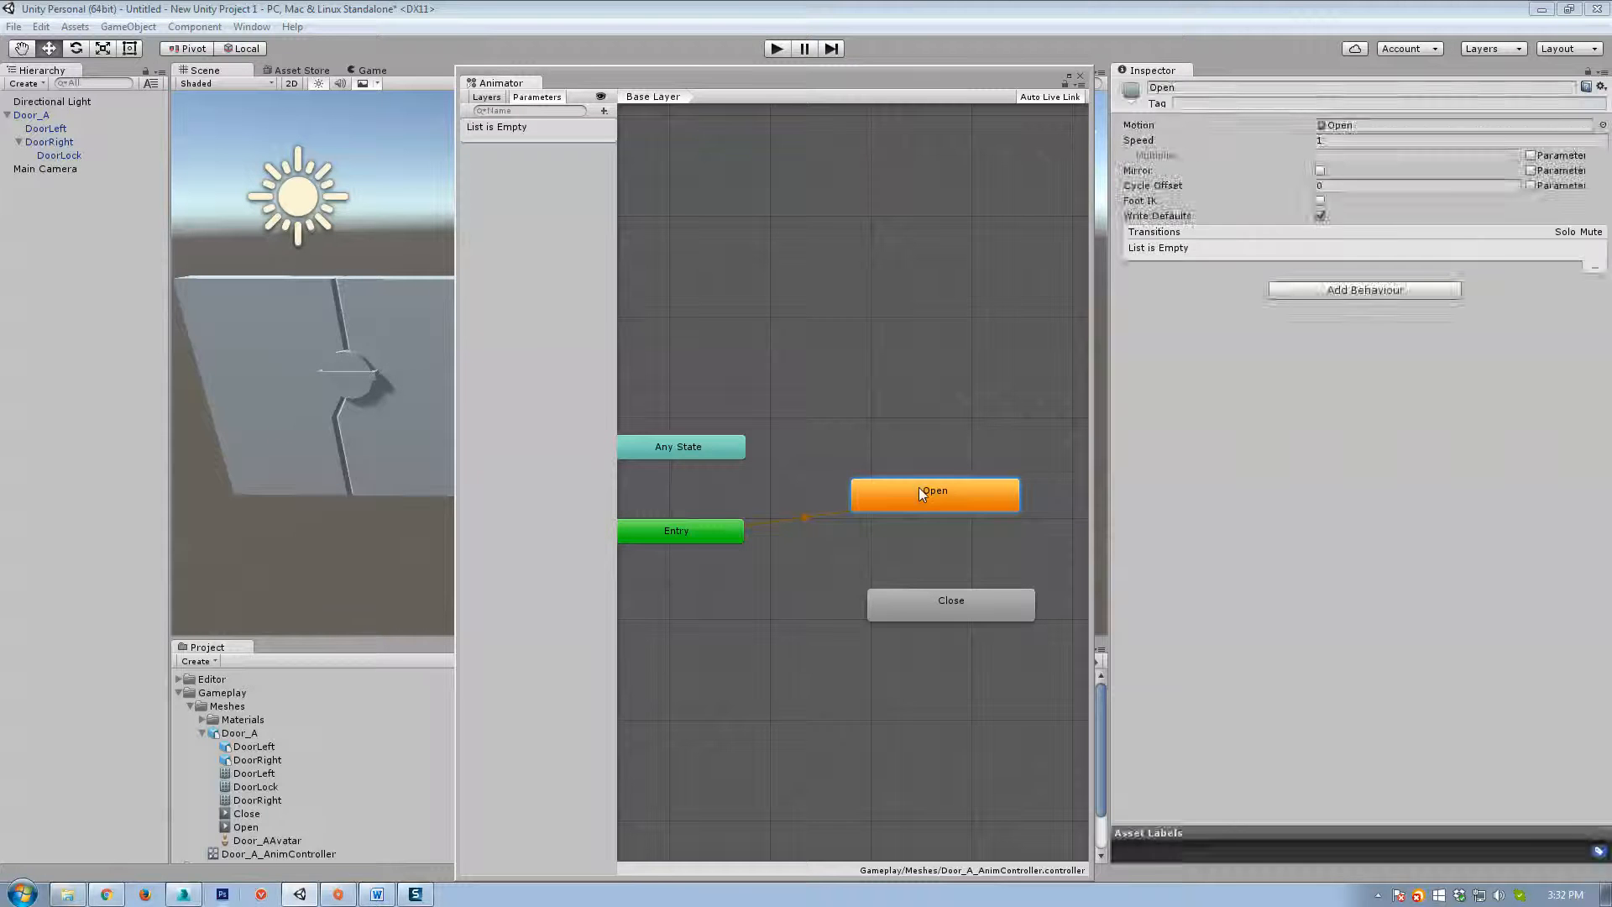
{"action": "left_click", "coordinate": [663, 537]}
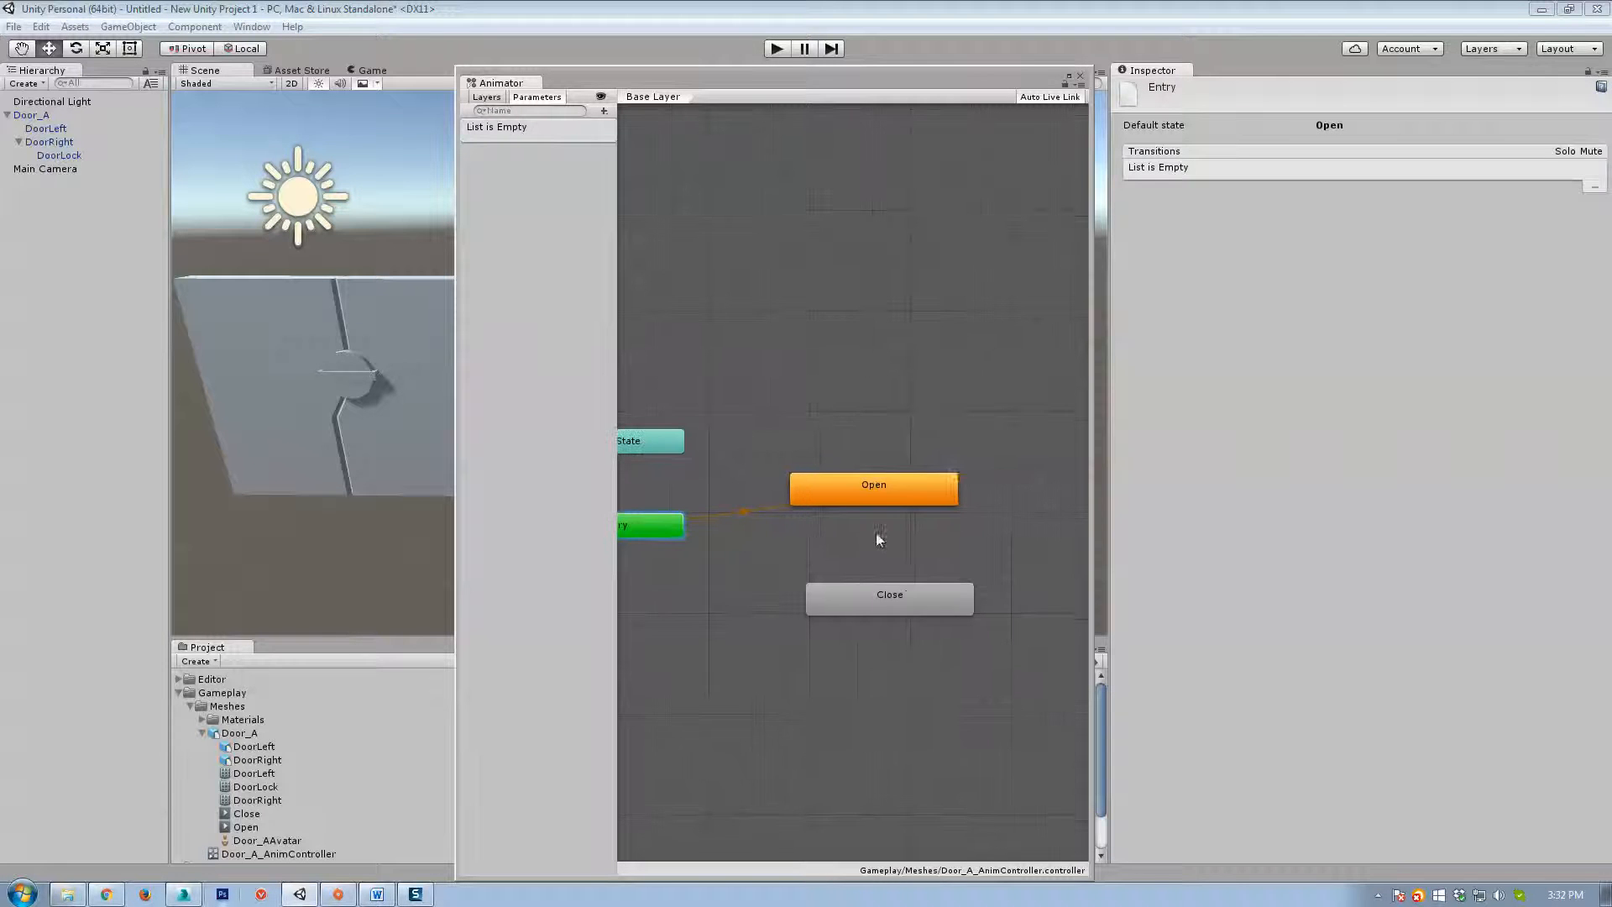
Move the Open state a little higher in the graph, leaving more space between it and Close.
{"action": "left_click", "coordinate": [894, 492]}
{"action": "left_click_drag", "start_coordinate": [884, 482], "coordinate": [876, 278]}
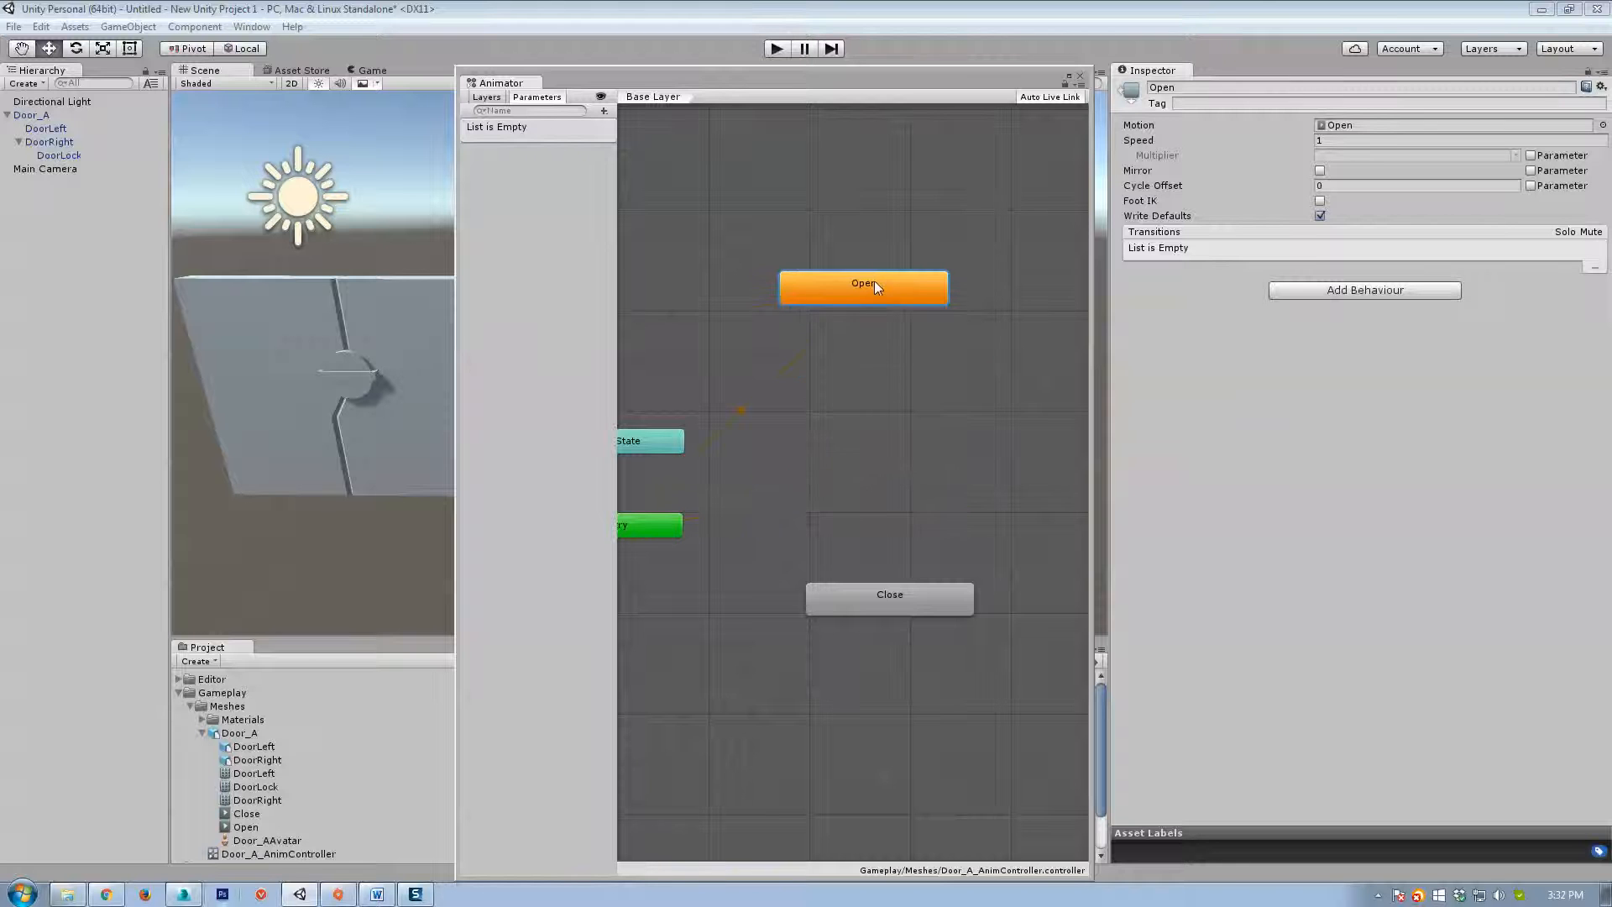
{"action": "middle_click_drag", "start_coordinate": [783, 381], "coordinate": [851, 408]}
{"action": "left_click_drag", "start_coordinate": [912, 328], "coordinate": [929, 472]}
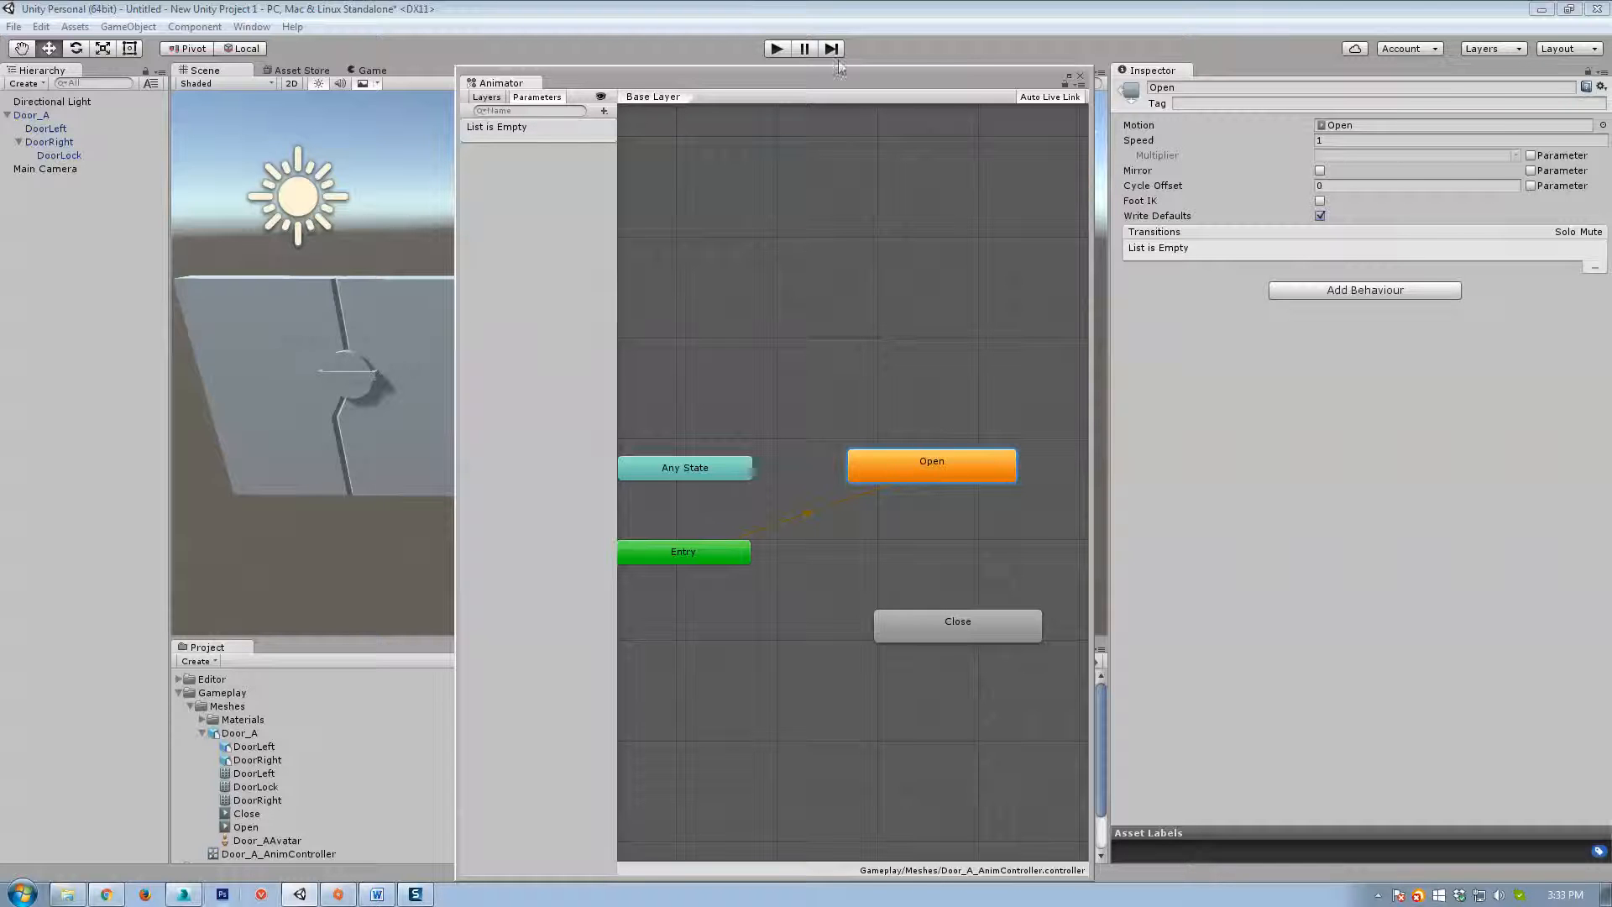
Move the Any State node higher in the graph and make a transition from it to Open.
{"action": "left_click", "coordinate": [746, 468]}
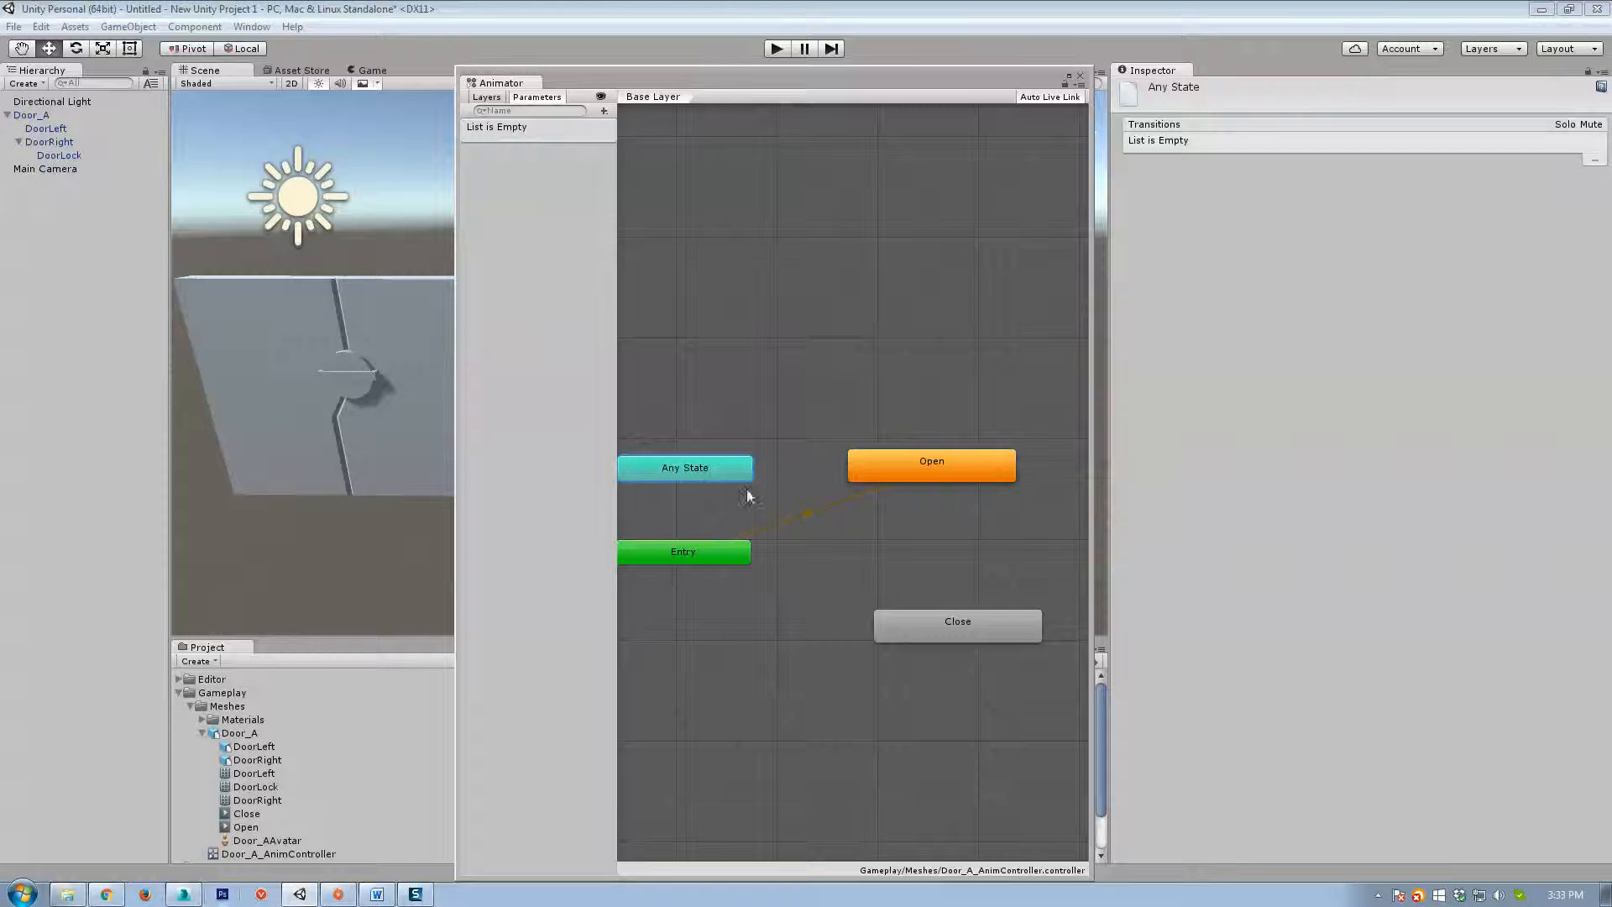
{"action": "left_click_drag", "start_coordinate": [686, 477], "coordinate": [706, 387]}
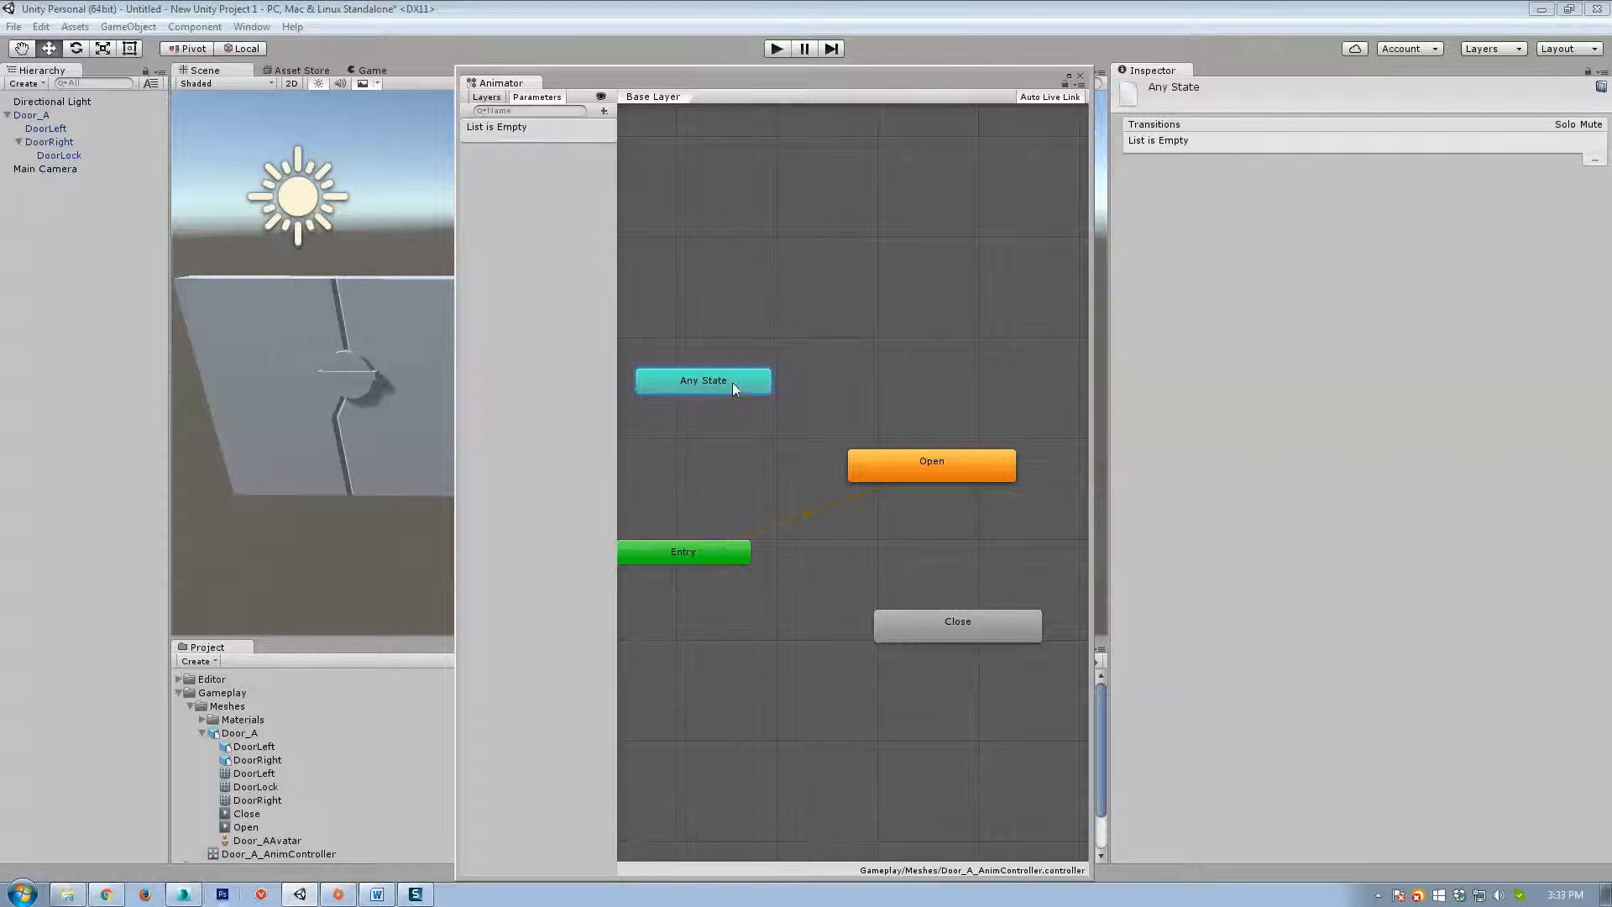
{"action": "right_click", "coordinate": [732, 381]}
{"action": "left_click", "coordinate": [787, 395]}
{"action": "left_click", "coordinate": [864, 460]}
Place the Close state above Open and make a transition from Any State to Close.
{"action": "left_click_drag", "start_coordinate": [955, 640], "coordinate": [945, 332]}
{"action": "left_click", "coordinate": [705, 382]}
{"action": "right_click", "coordinate": [741, 384]}
{"action": "left_click", "coordinate": [789, 387]}
{"action": "left_click", "coordinate": [888, 332]}
{"action": "left_click", "coordinate": [888, 332]}
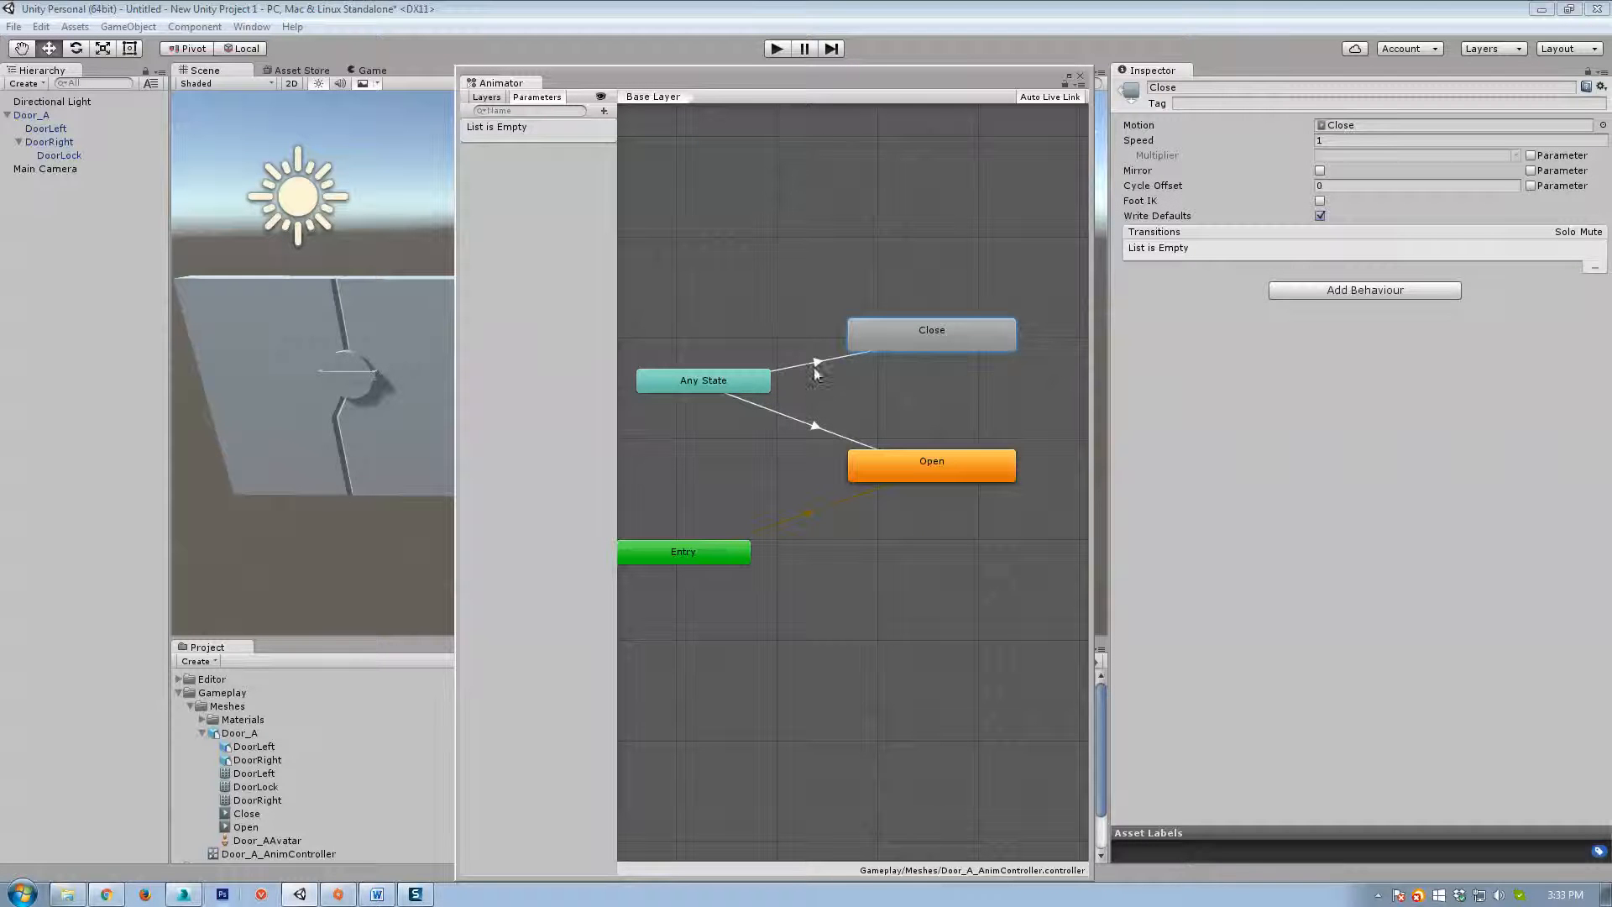
Check Any State's transition list and align the node directly above Entry.
{"action": "left_click", "coordinate": [700, 381]}
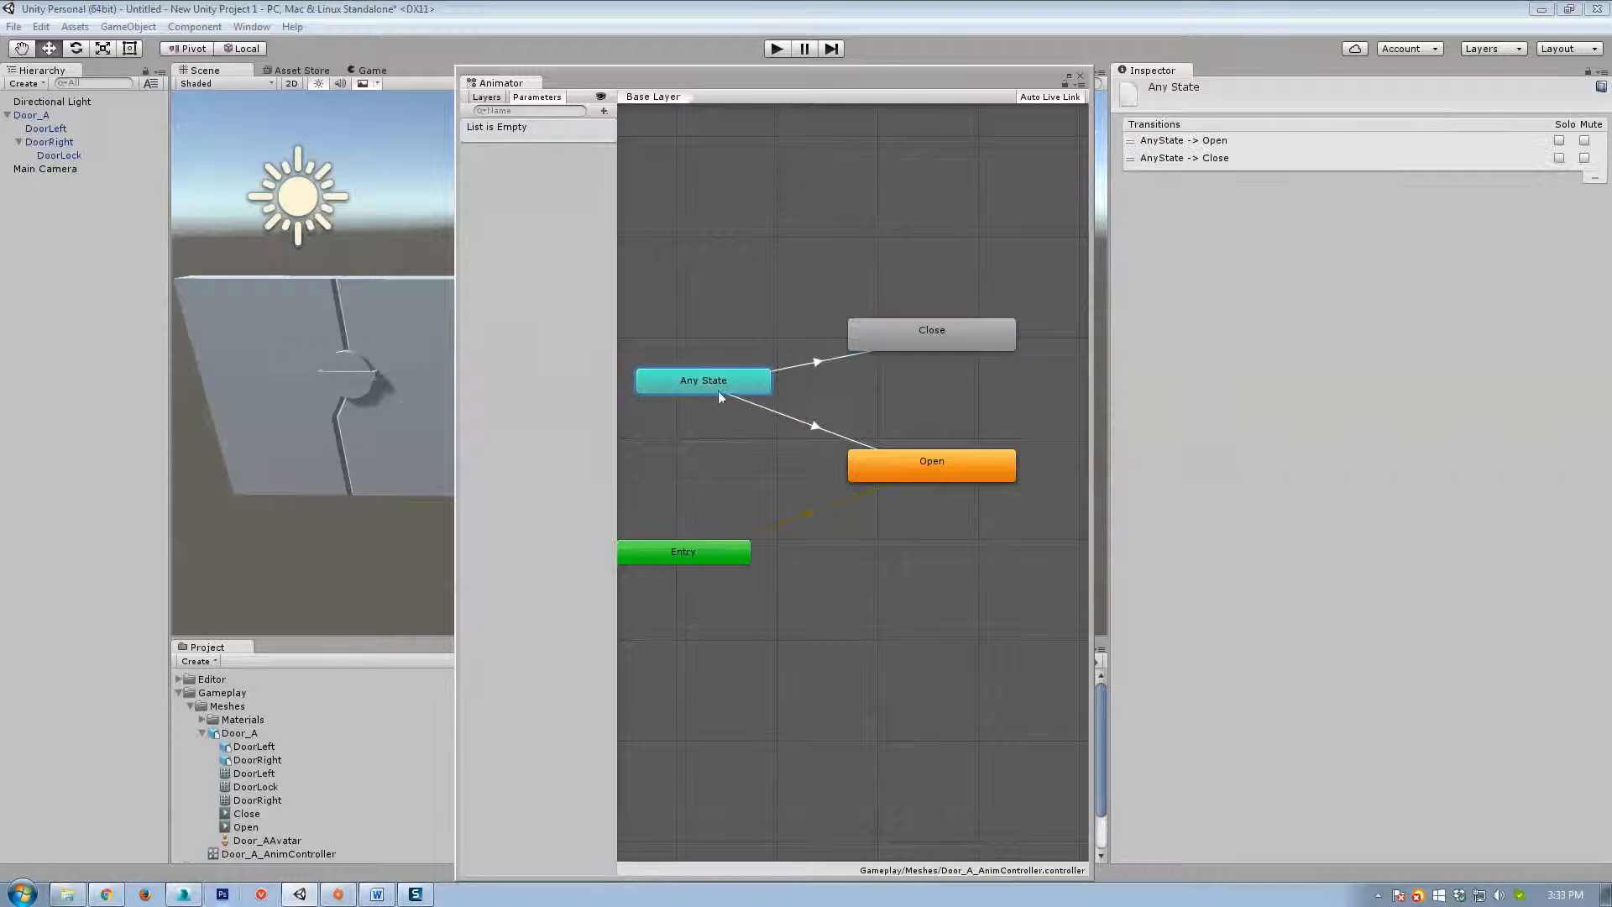
{"action": "left_click_drag", "start_coordinate": [709, 381], "coordinate": [725, 396]}
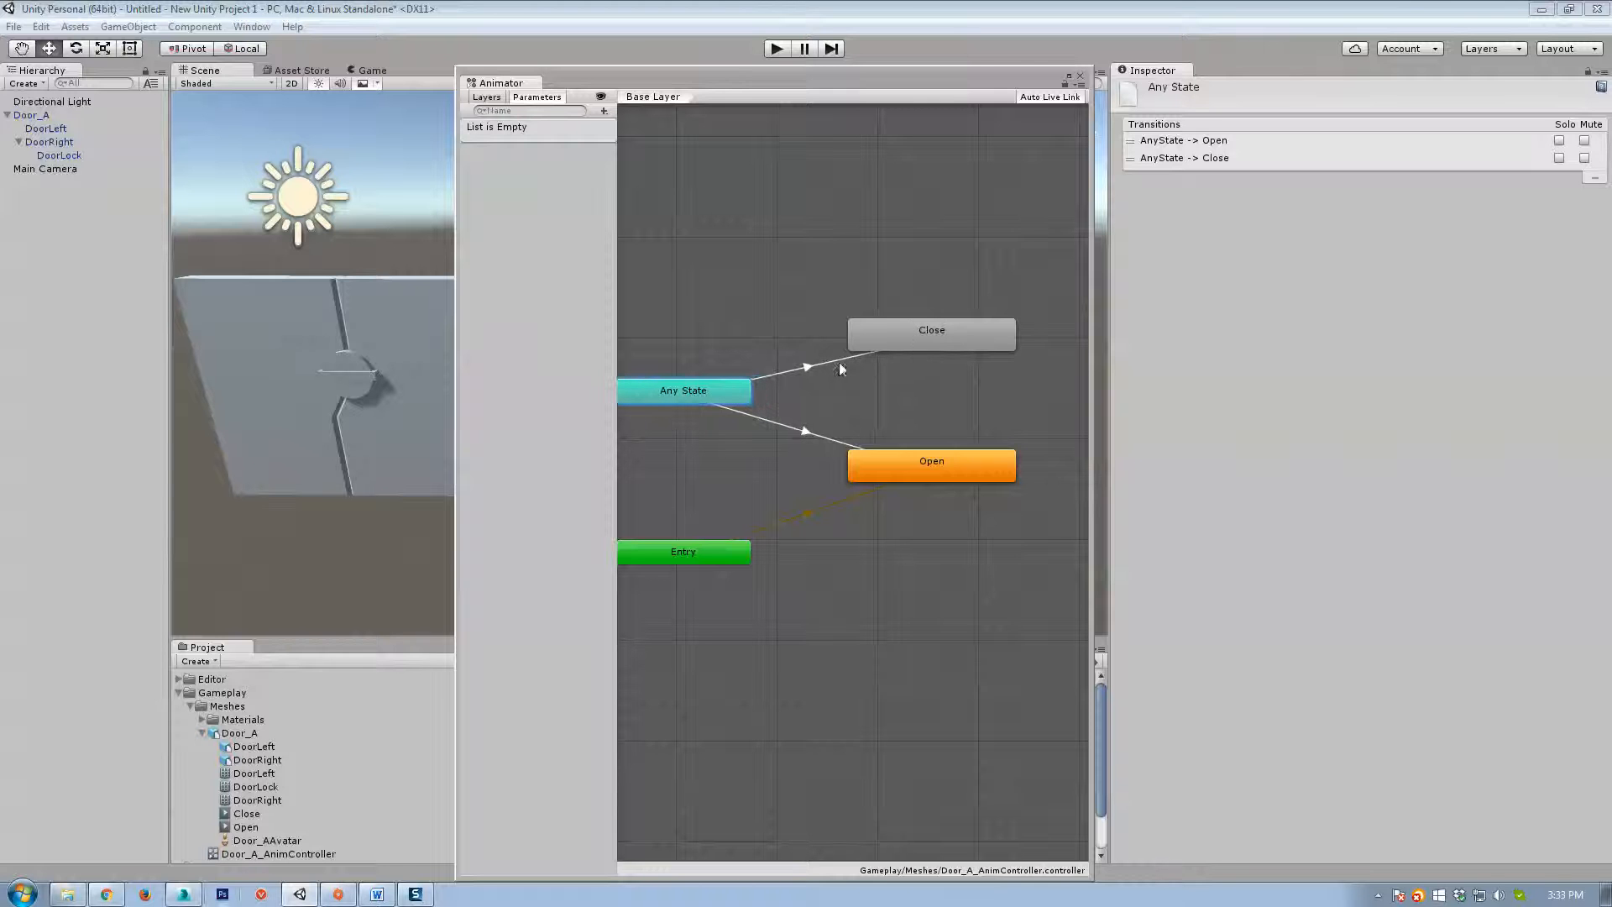
{"action": "left_click", "coordinate": [921, 335]}
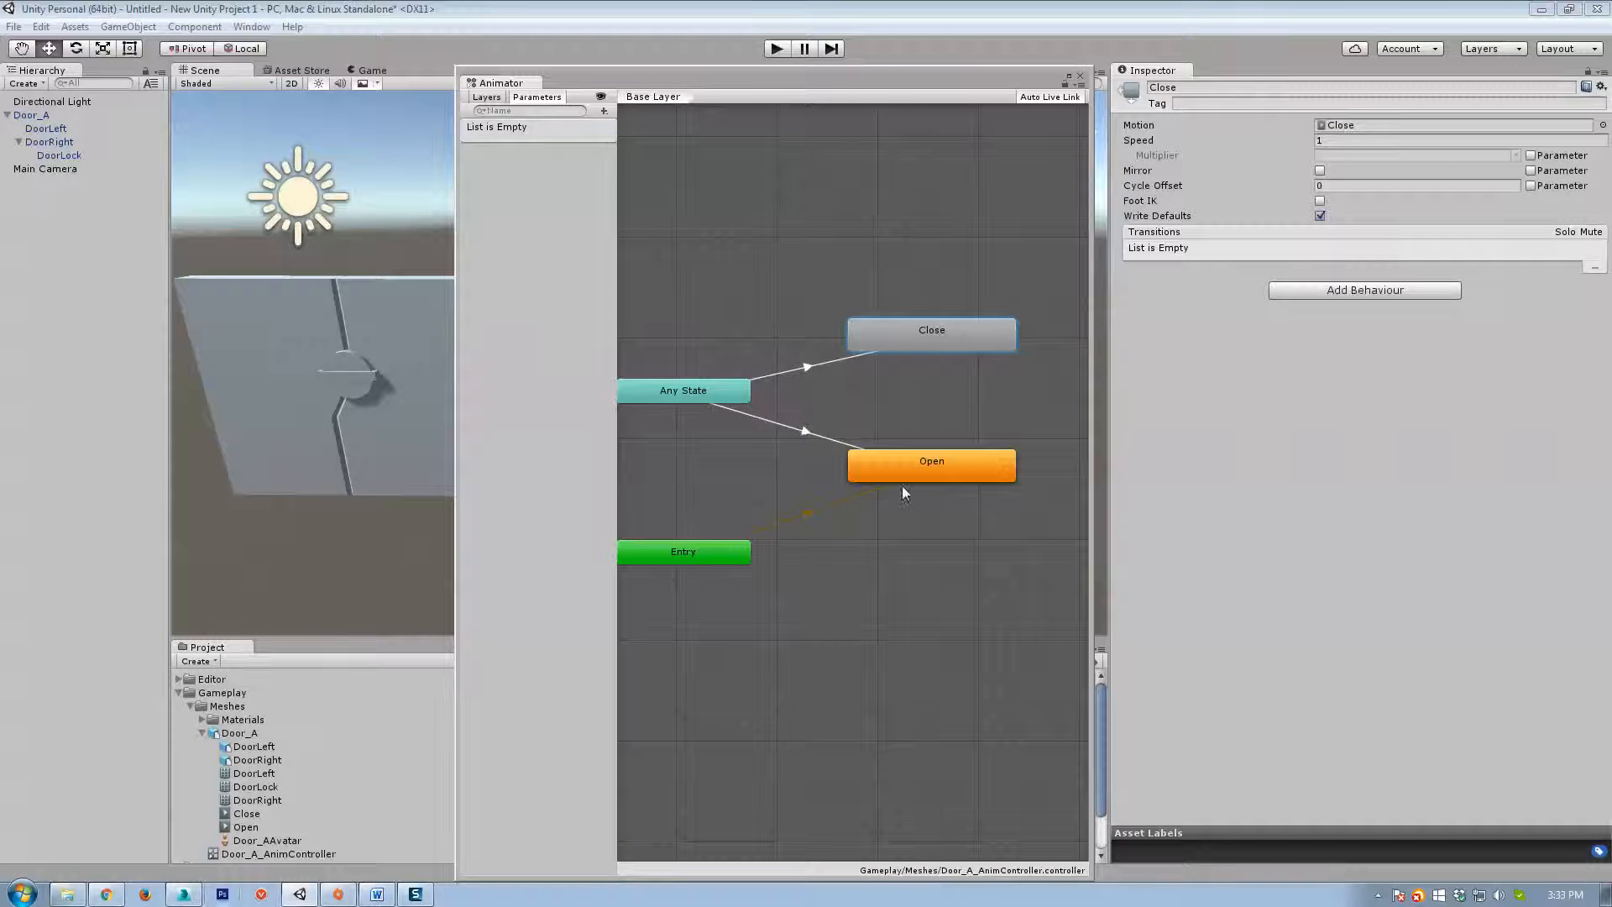
Inspect the Any State transitions to Close and to Open, including their conditions and preview timelines.
{"action": "left_click", "coordinate": [808, 367]}
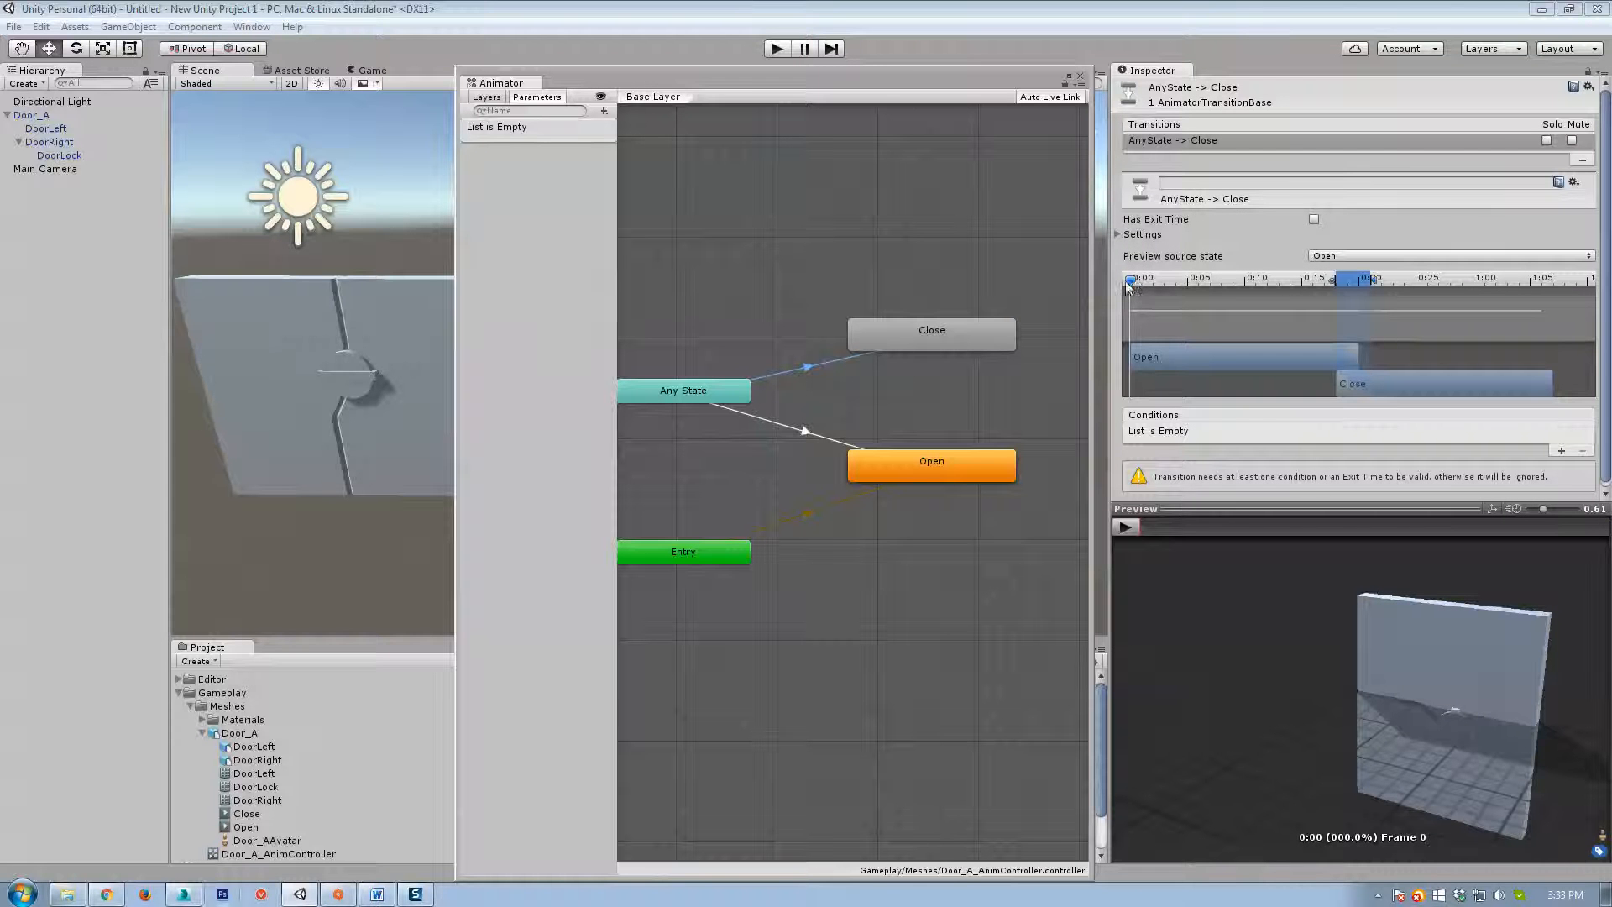
{"action": "left_click_drag", "start_coordinate": [1131, 282], "coordinate": [1218, 327]}
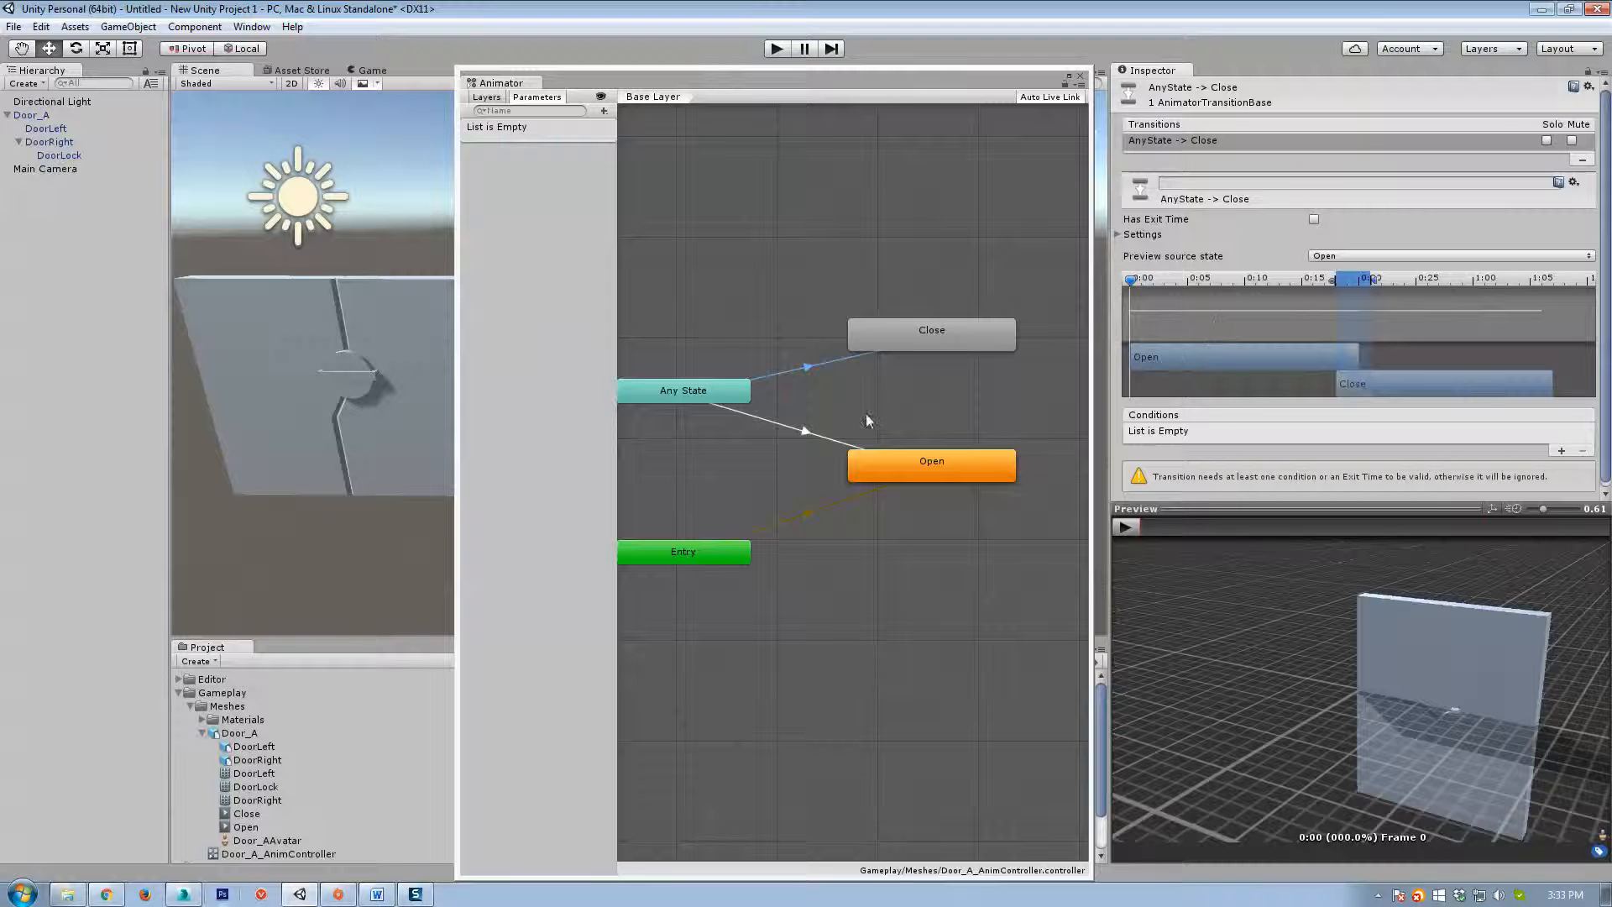
{"action": "left_click", "coordinate": [826, 441]}
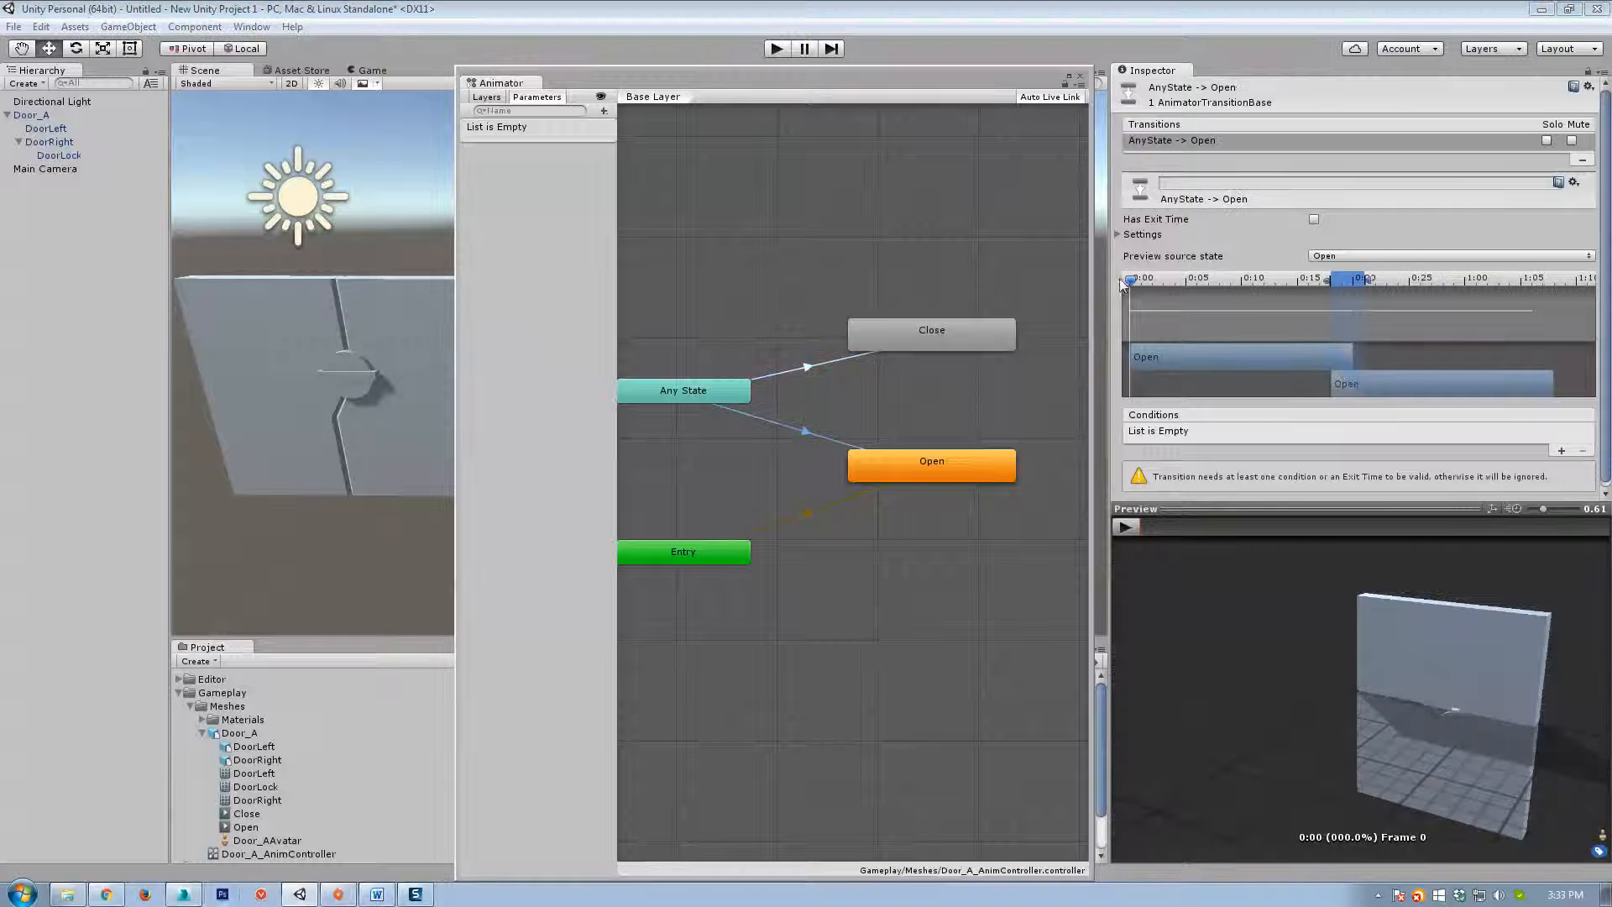
{"action": "left_click_drag", "start_coordinate": [1131, 281], "coordinate": [1092, 288]}
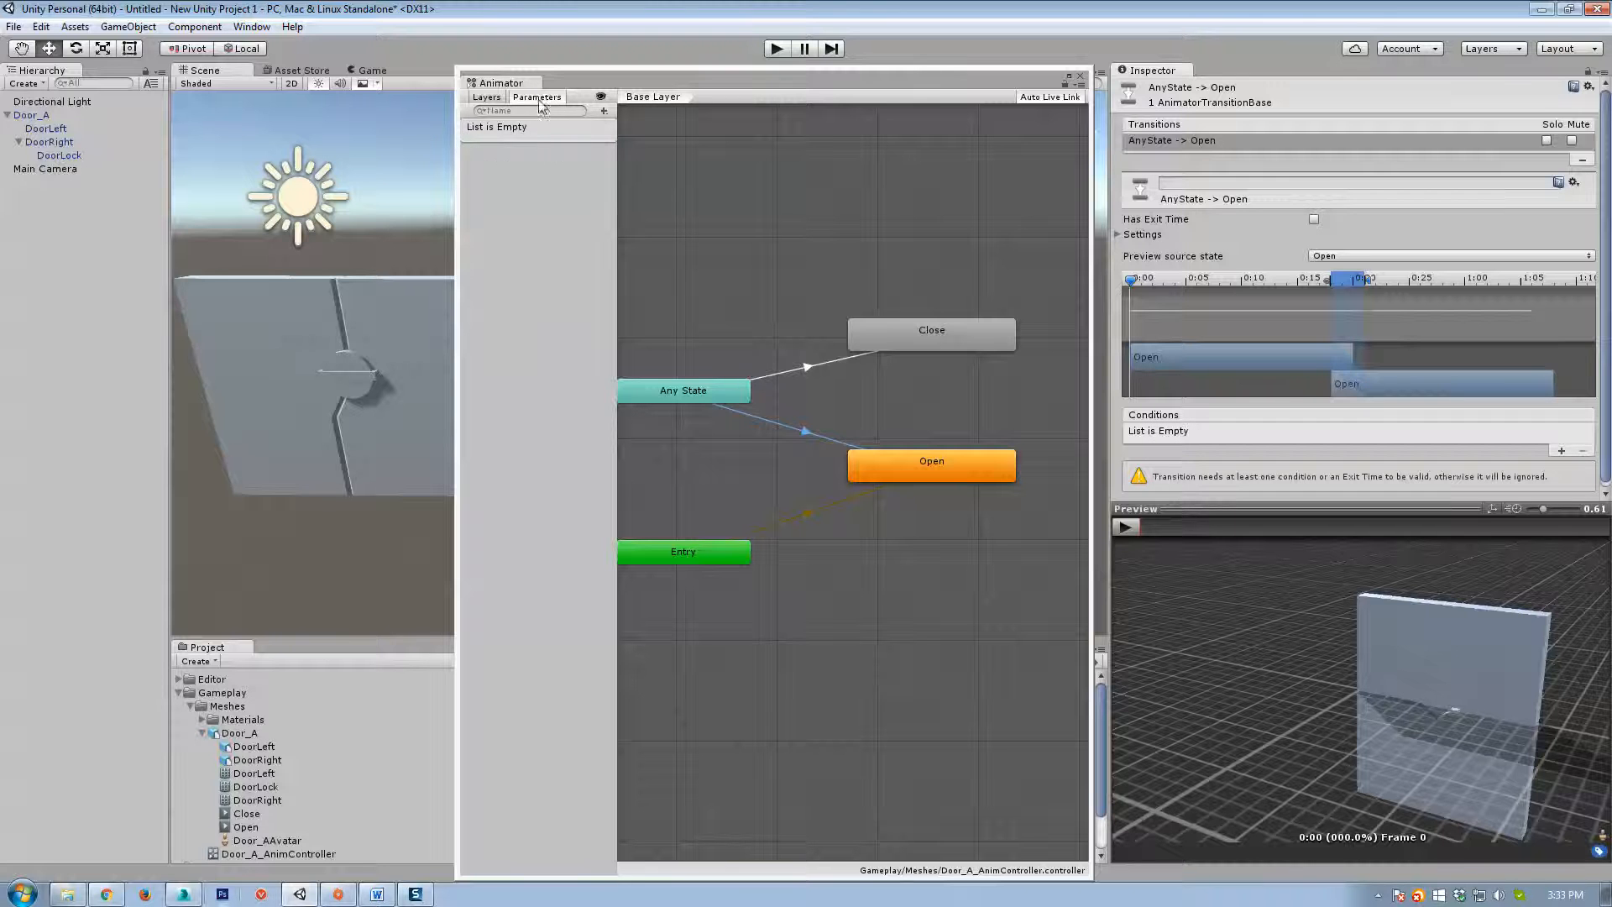
Add two Trigger parameters to the controller, named Open and Close.
{"action": "left_click", "coordinate": [603, 111]}
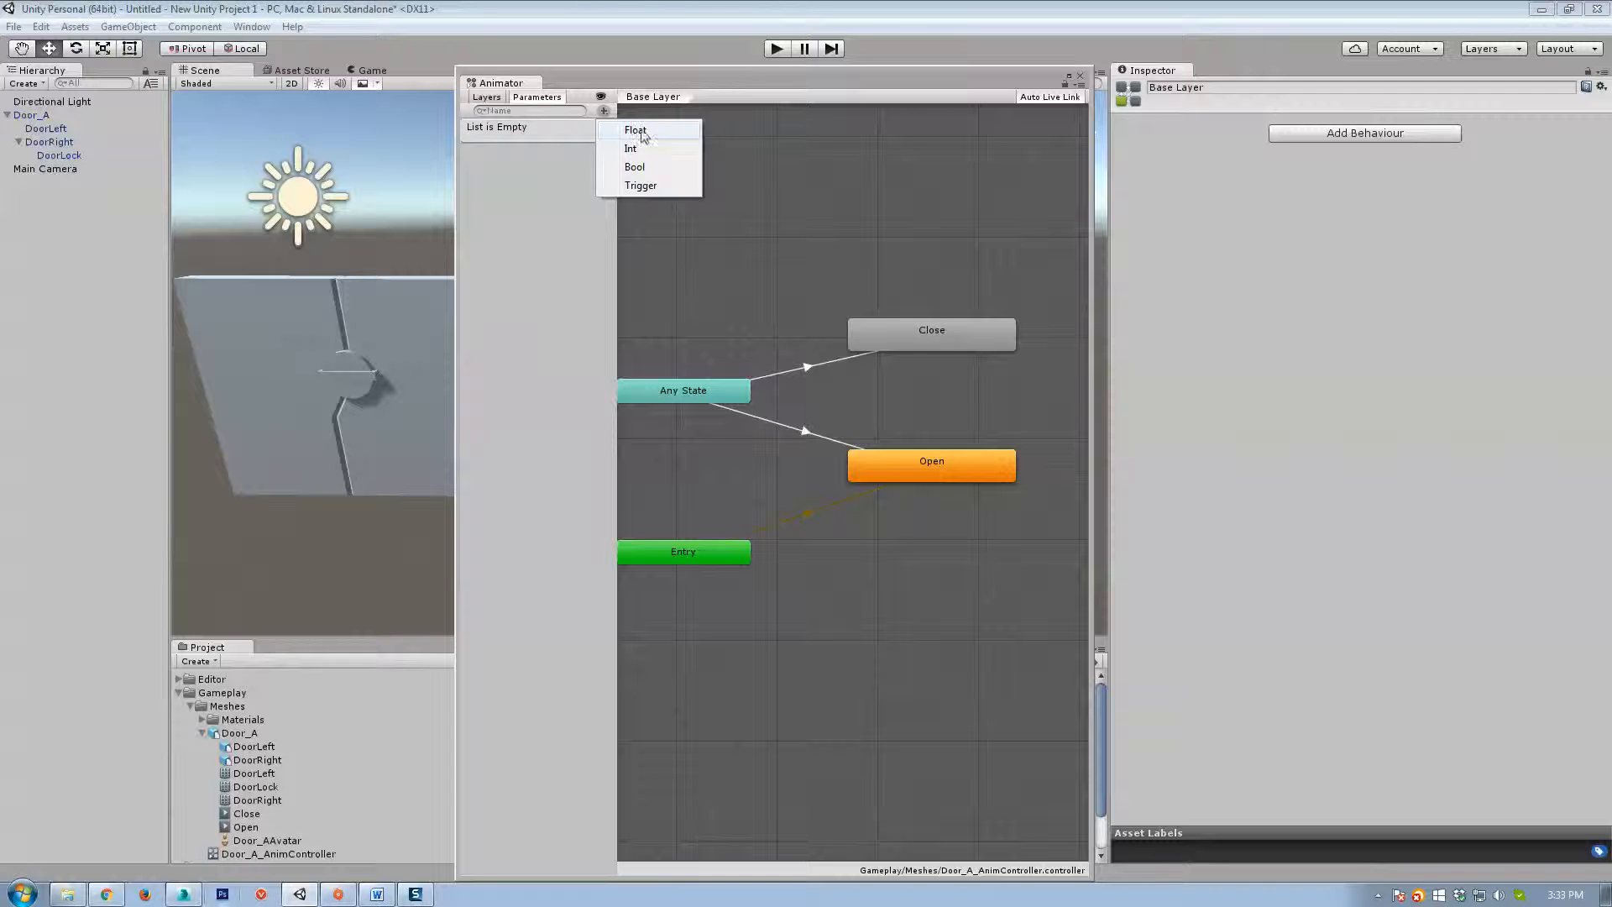
{"action": "left_click", "coordinate": [641, 187]}
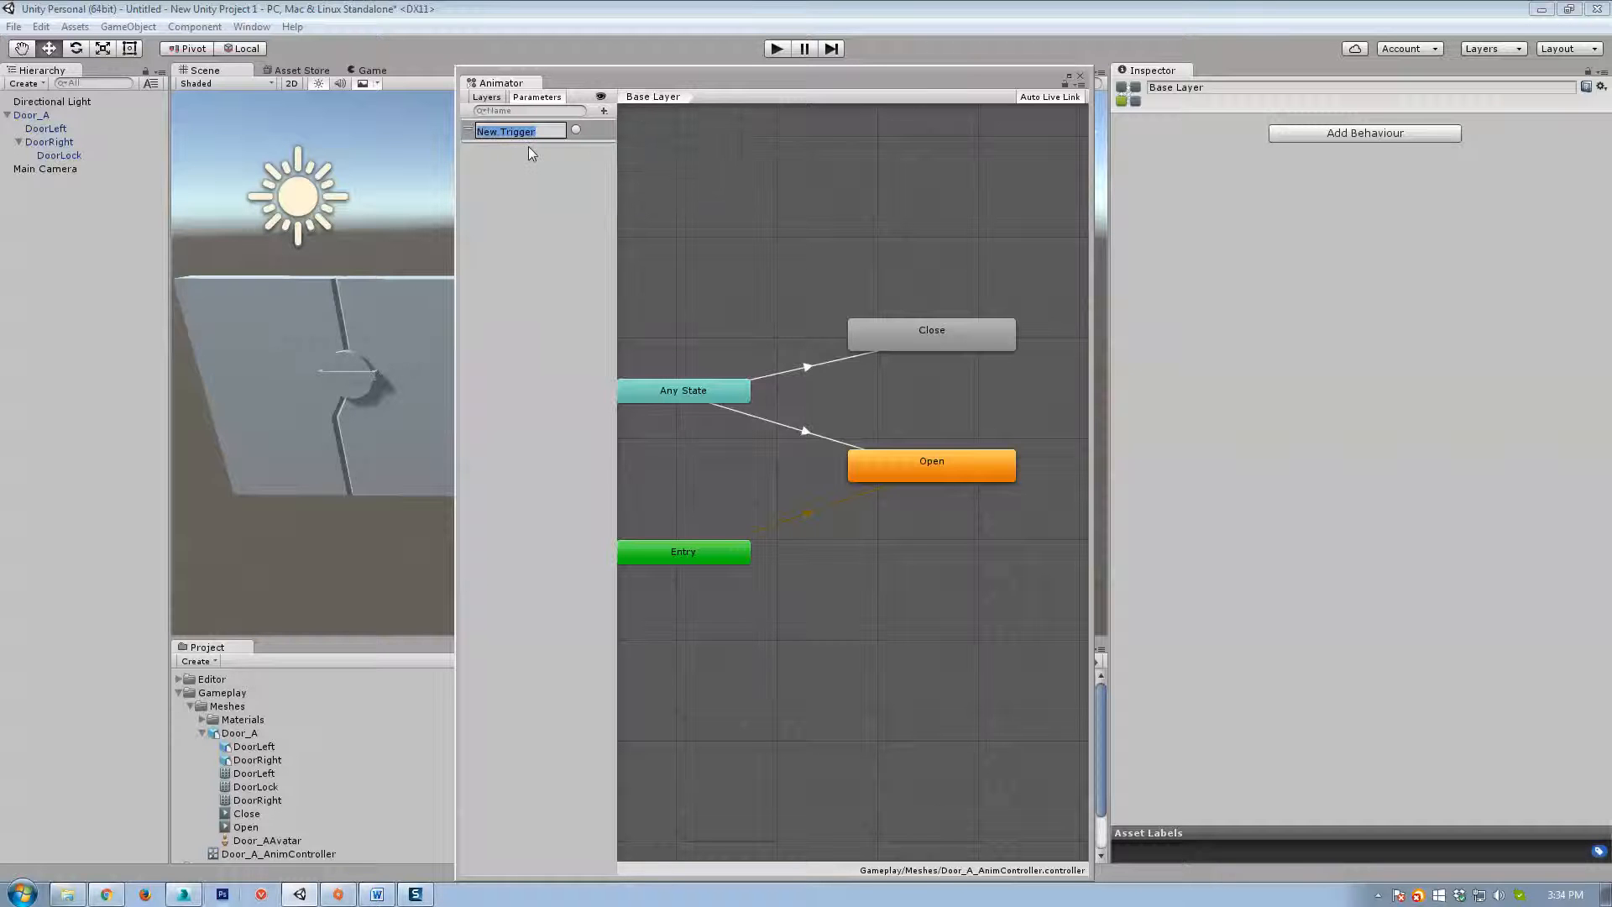
{"action": "type", "text": "Open"}
{"action": "key", "text": "Return"}
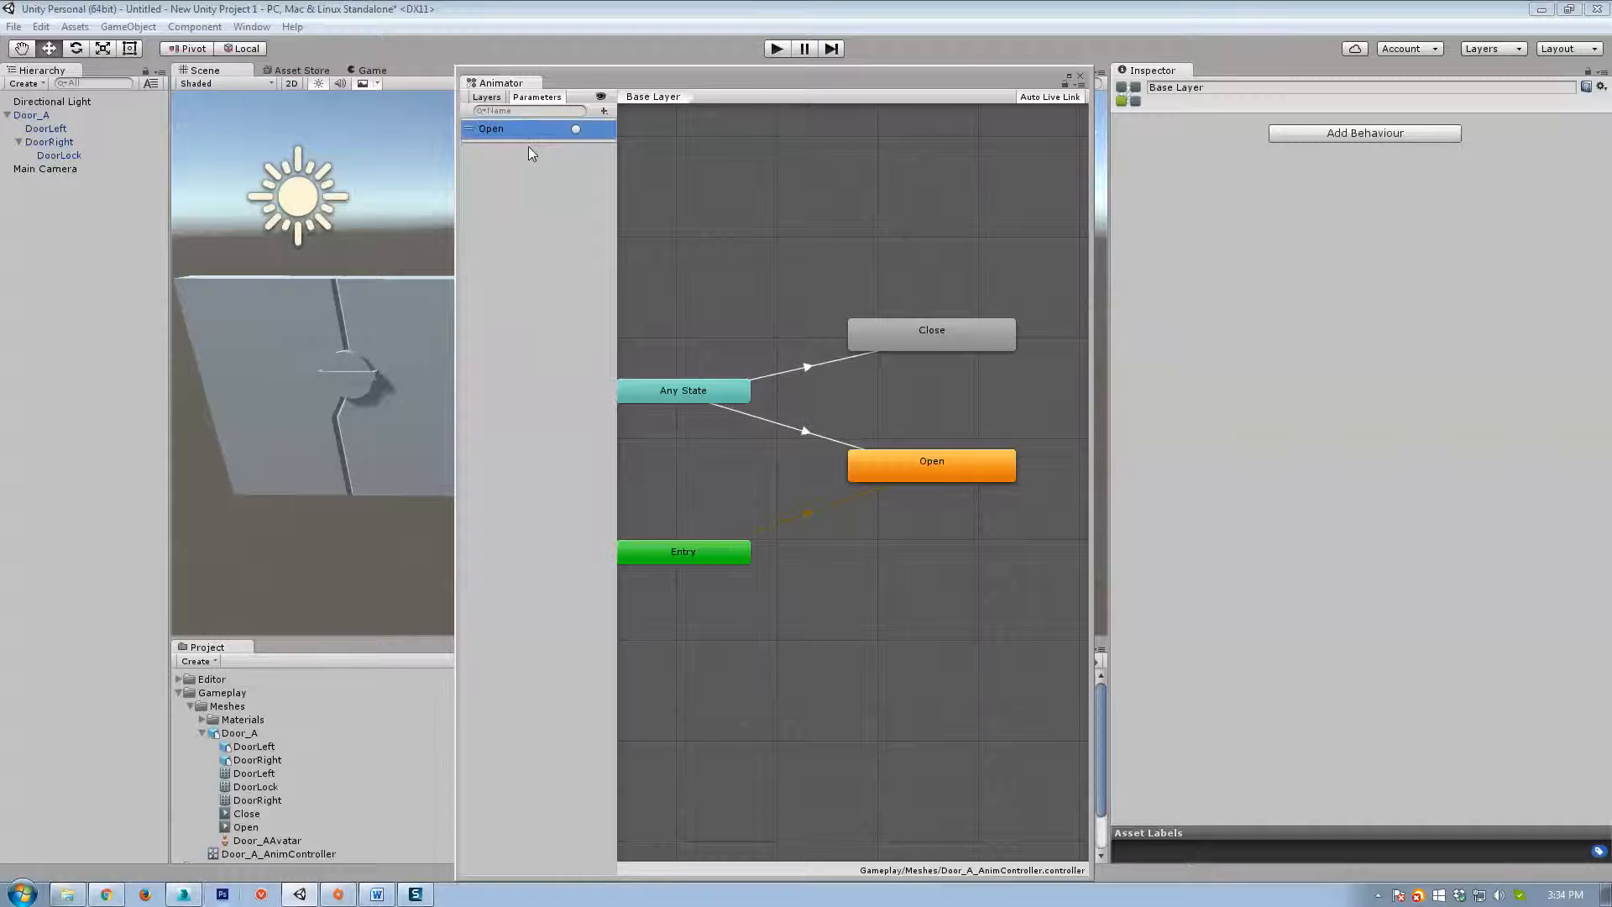
{"action": "left_click", "coordinate": [604, 111]}
{"action": "left_click", "coordinate": [643, 186]}
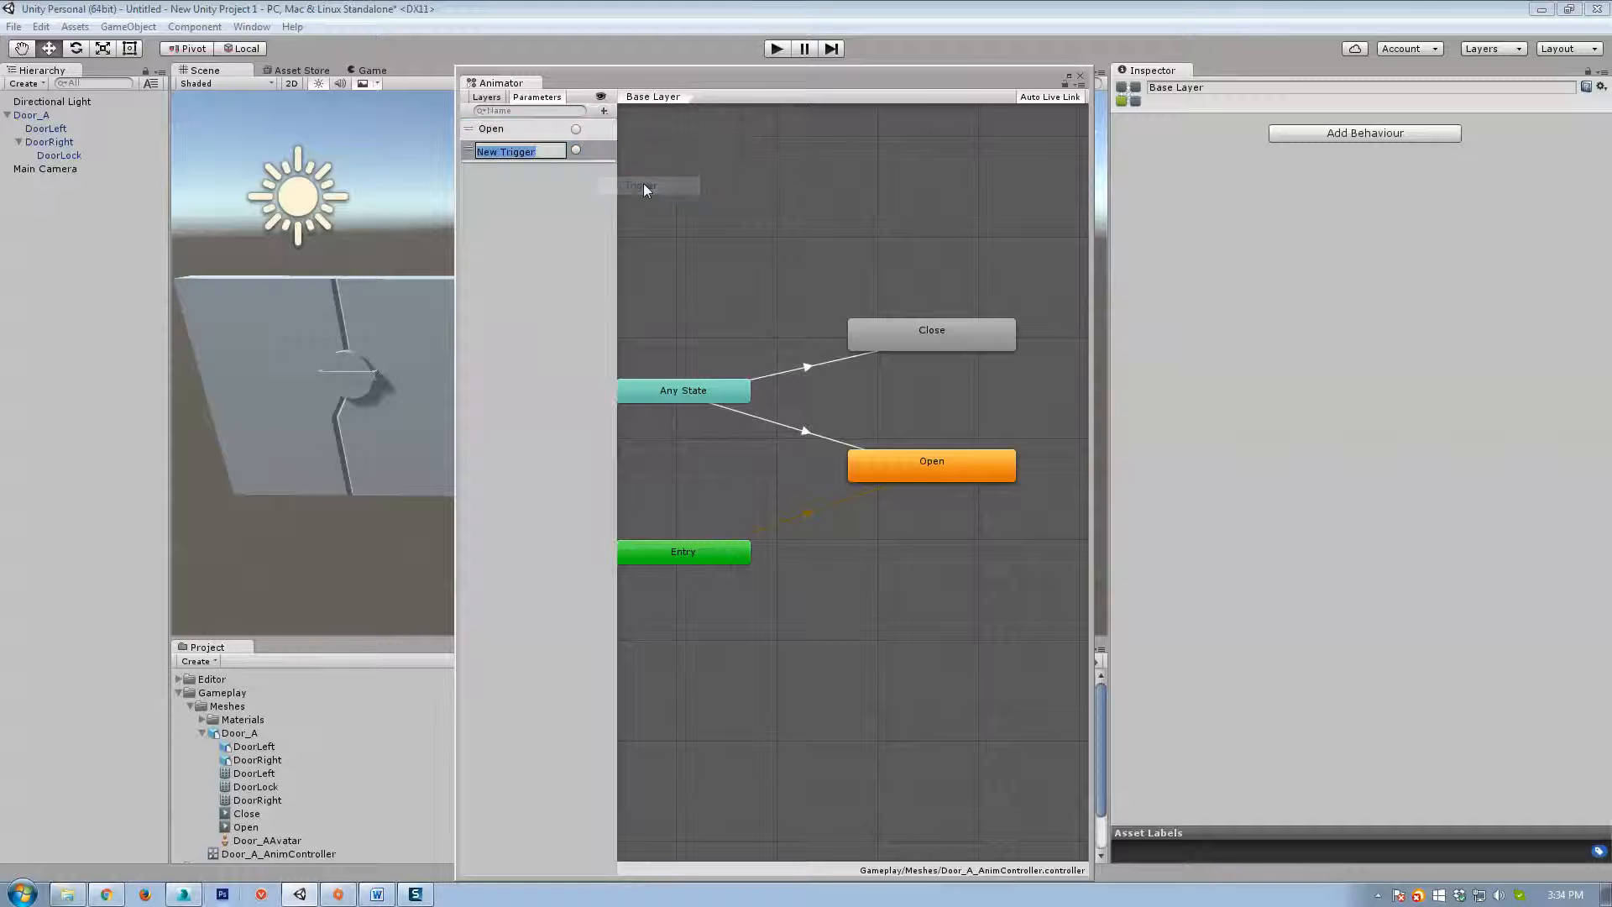
{"action": "type", "text": "Close"}
{"action": "key", "text": "Return"}
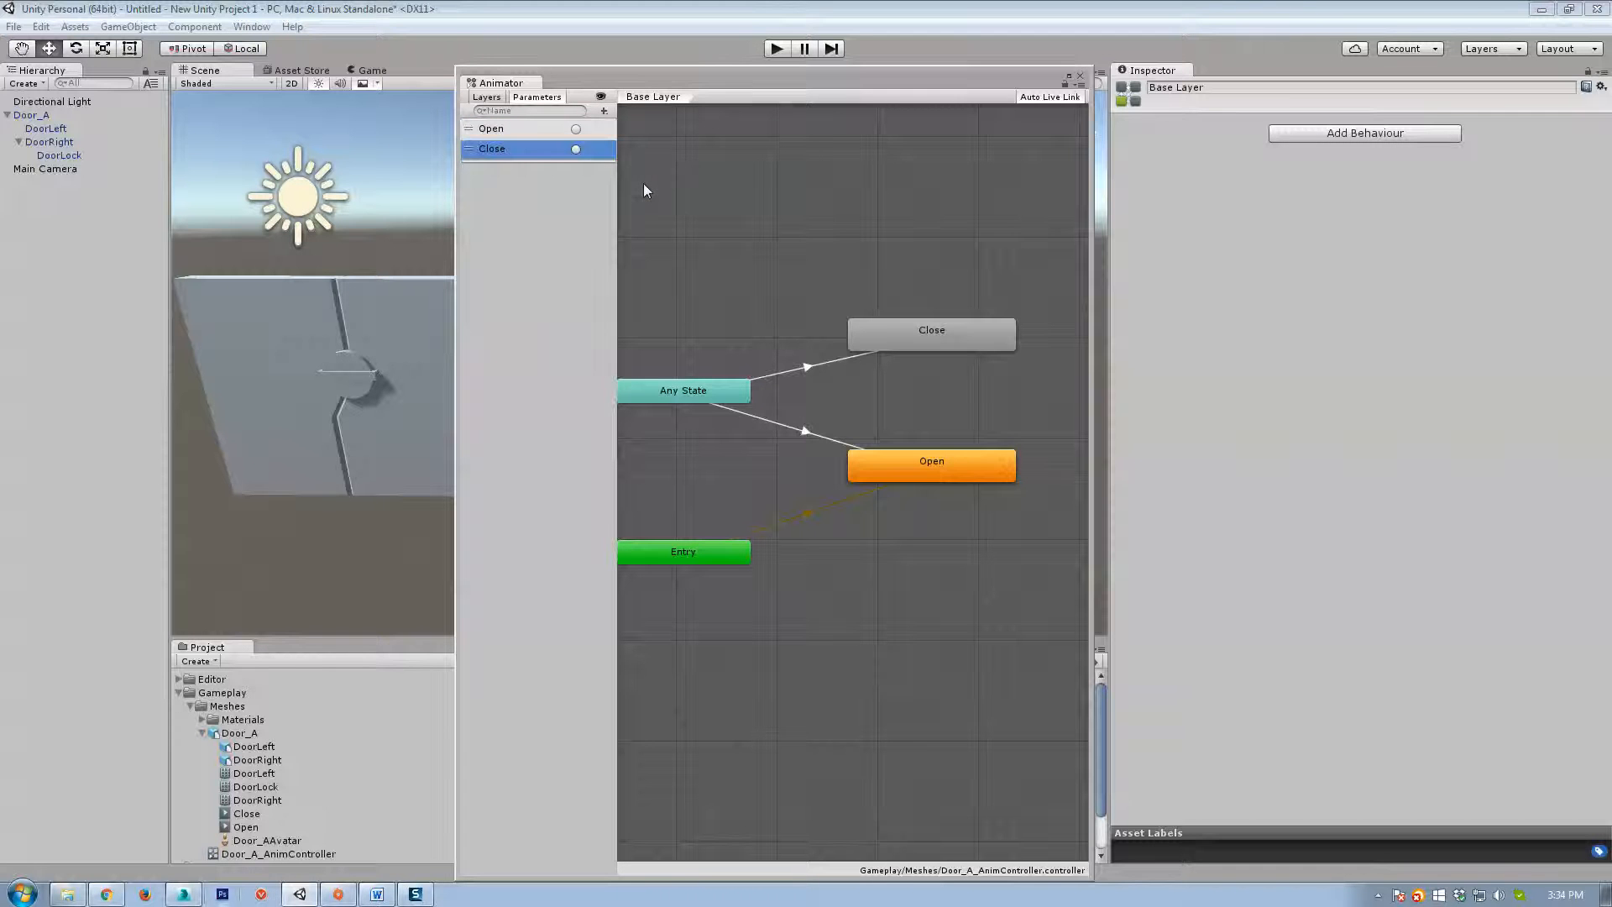
Add a condition to the Any State to Close transition and set it to the Close trigger.
{"action": "left_click", "coordinate": [808, 368]}
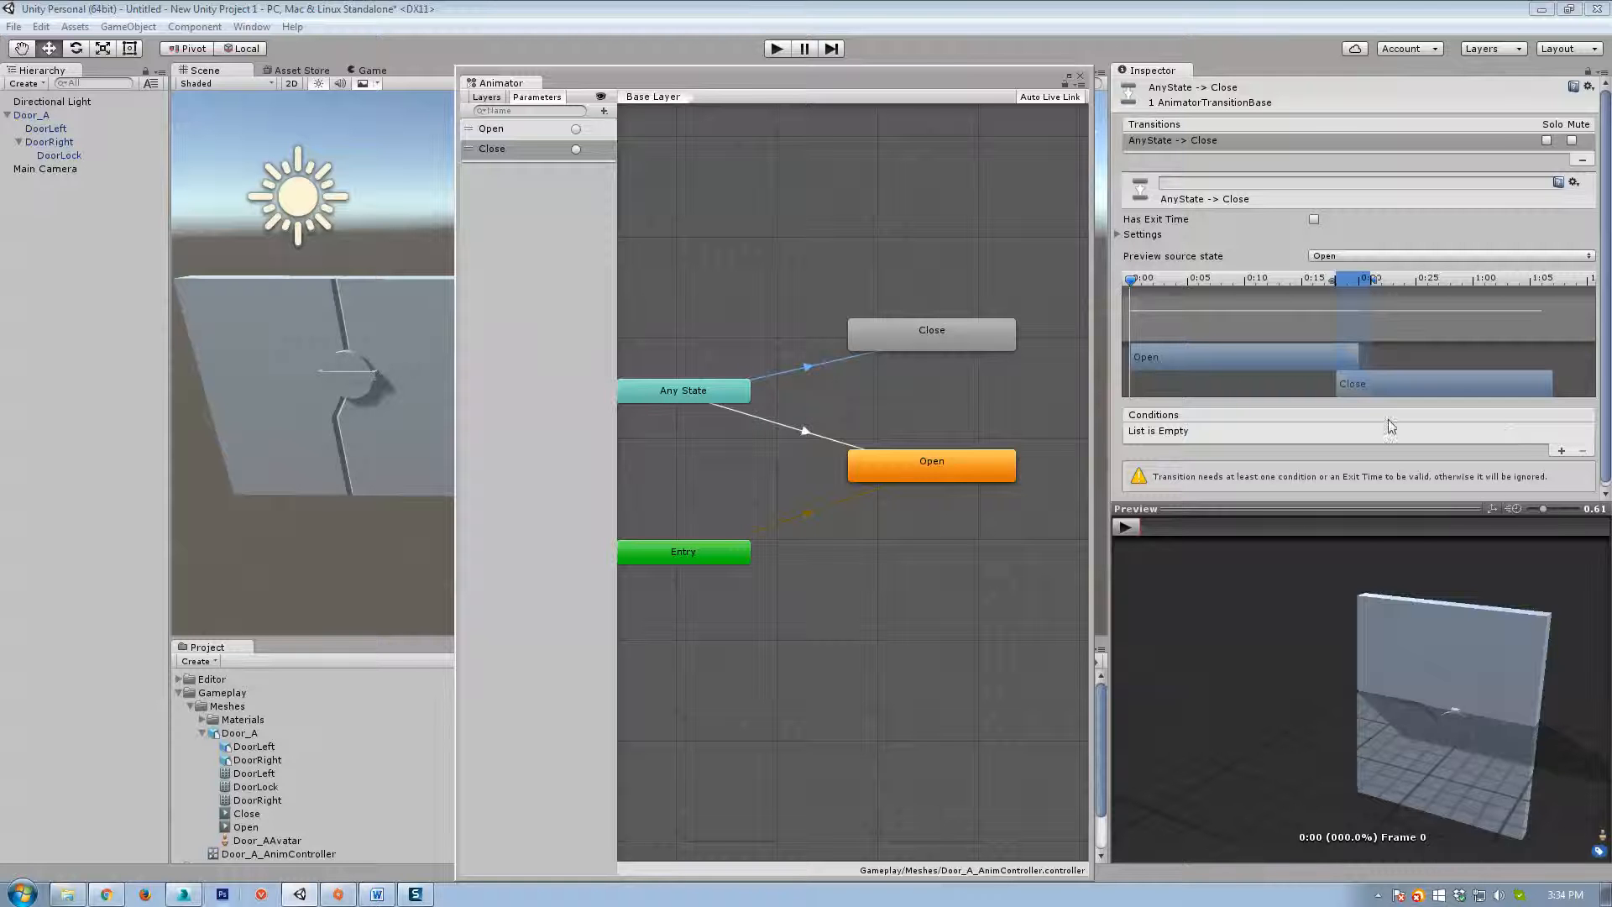
{"action": "left_click", "coordinate": [1562, 451]}
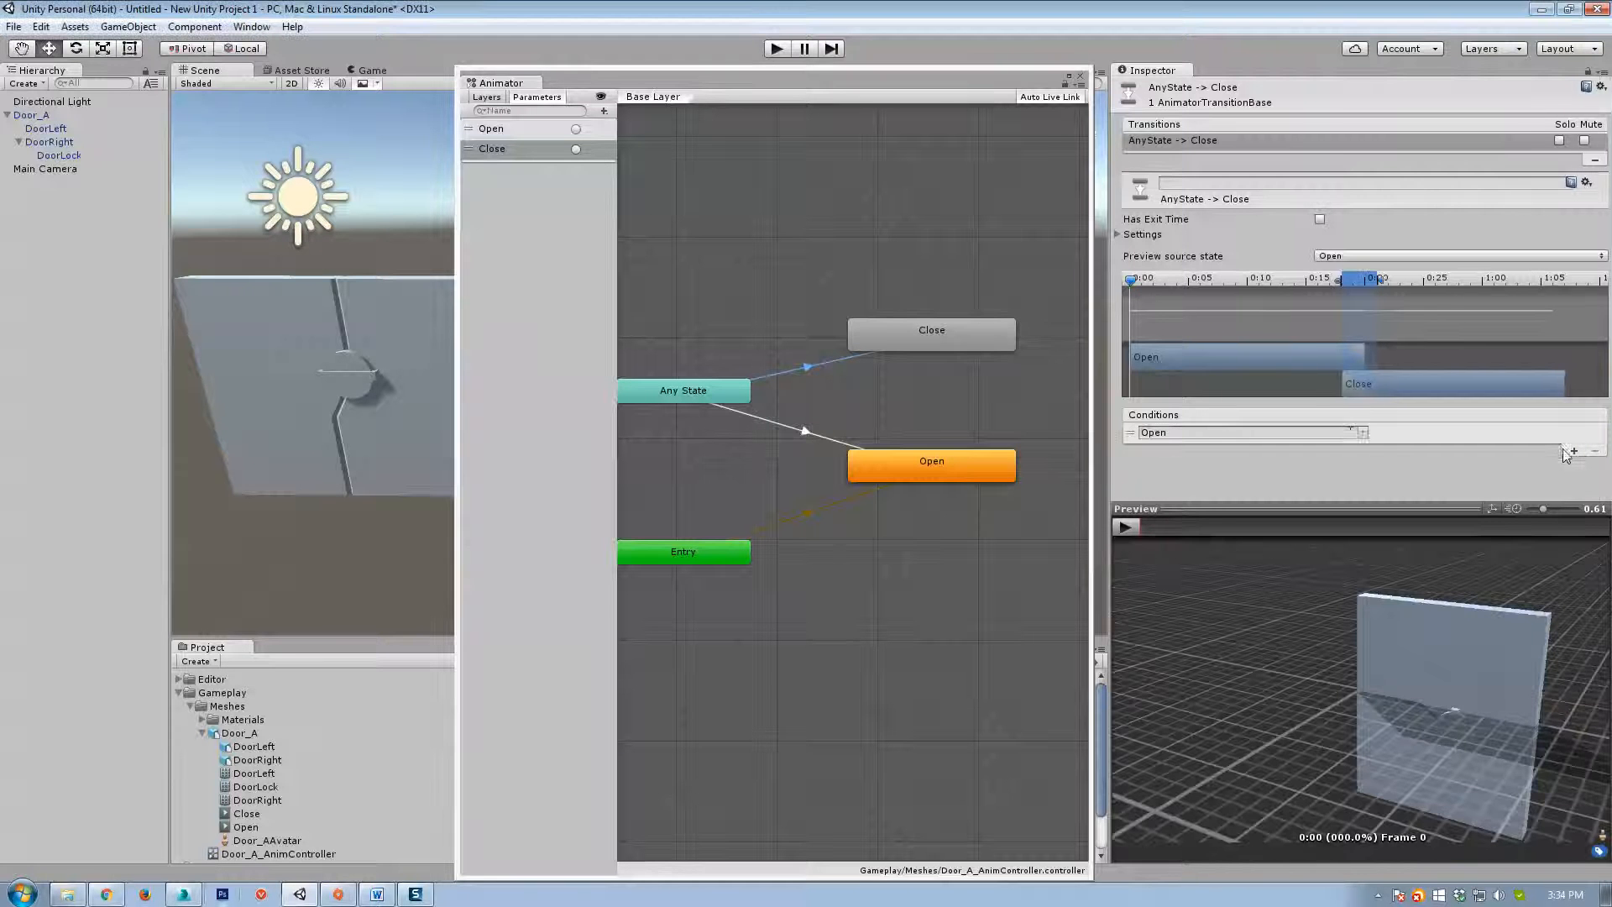
{"action": "left_click", "coordinate": [1361, 432]}
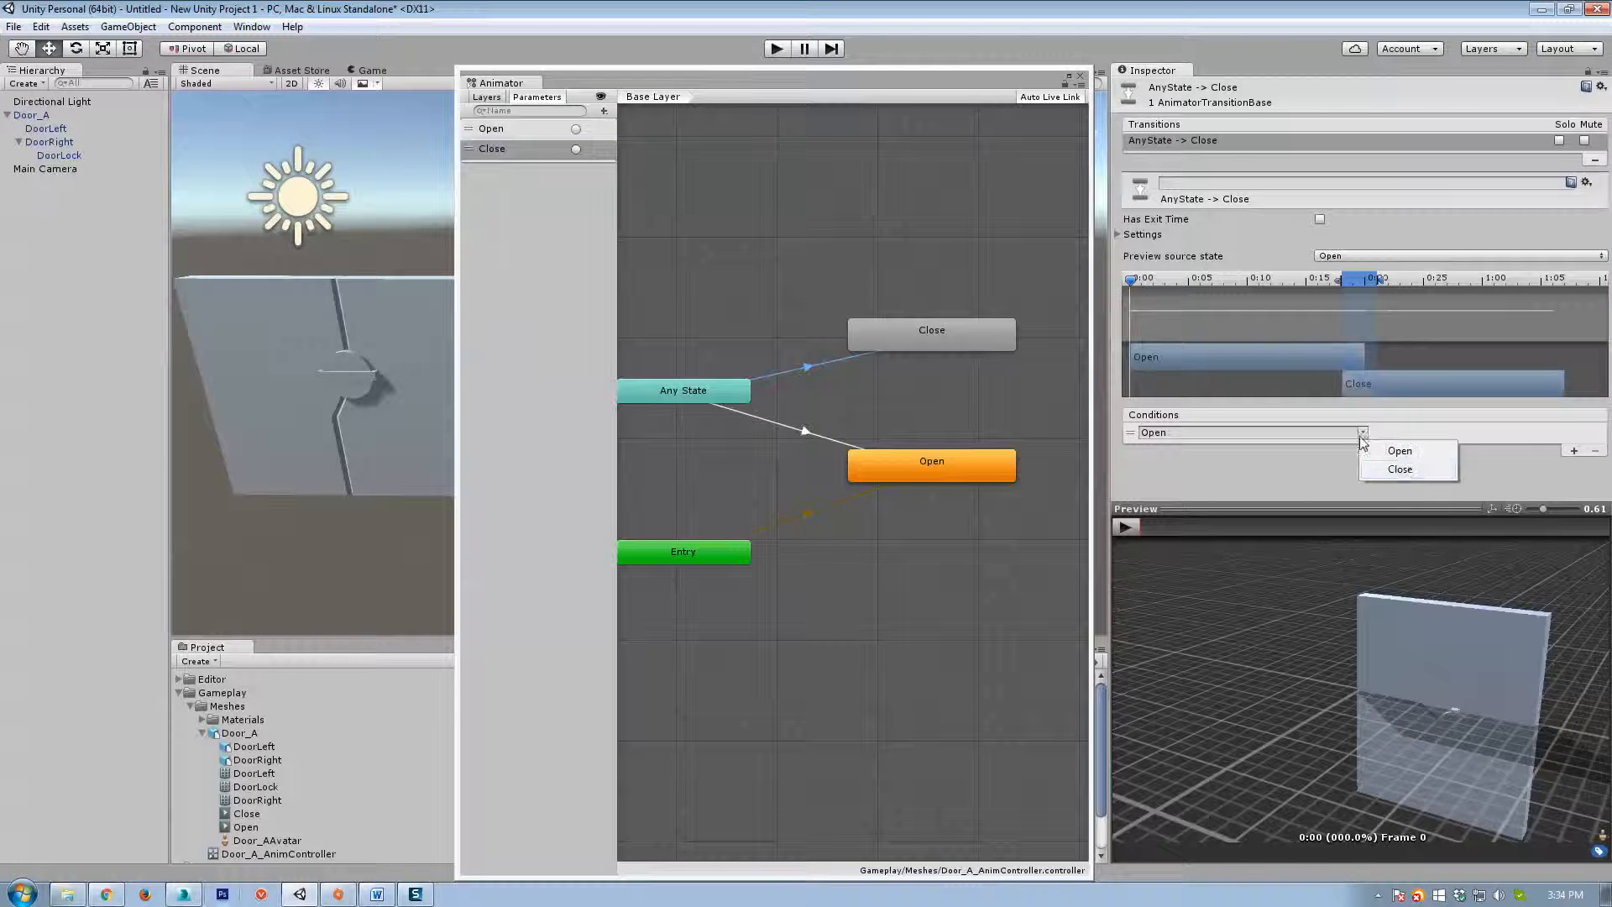
{"action": "left_click", "coordinate": [1406, 468]}
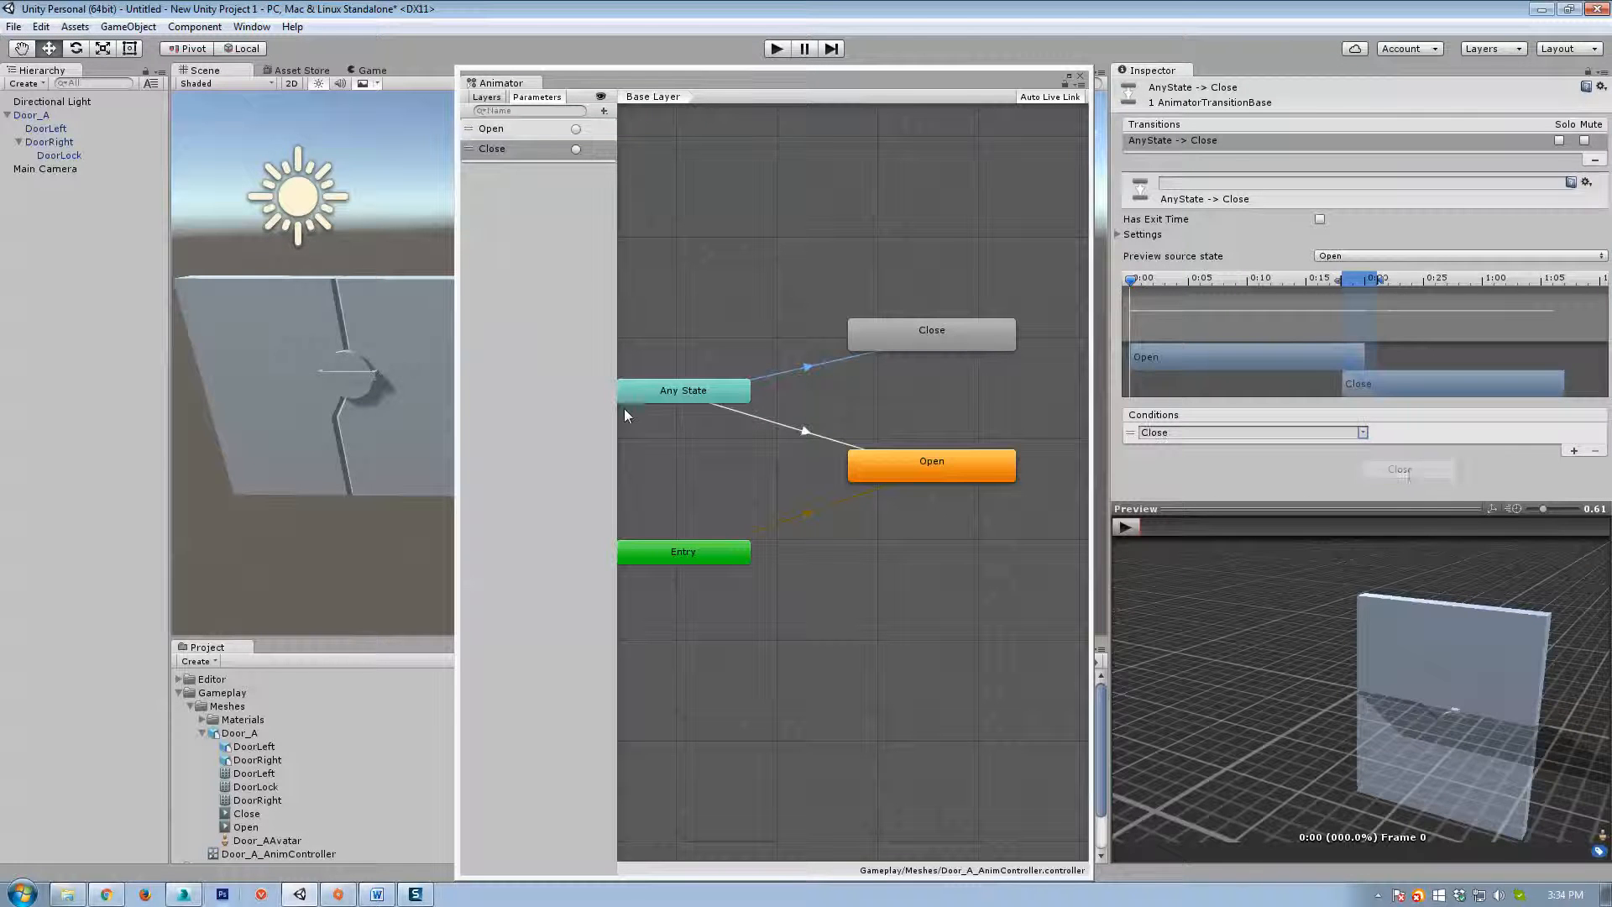
Add a condition to the Any State to Open transition, using the Open trigger.
{"action": "left_click", "coordinate": [777, 423]}
{"action": "left_click", "coordinate": [1563, 453]}
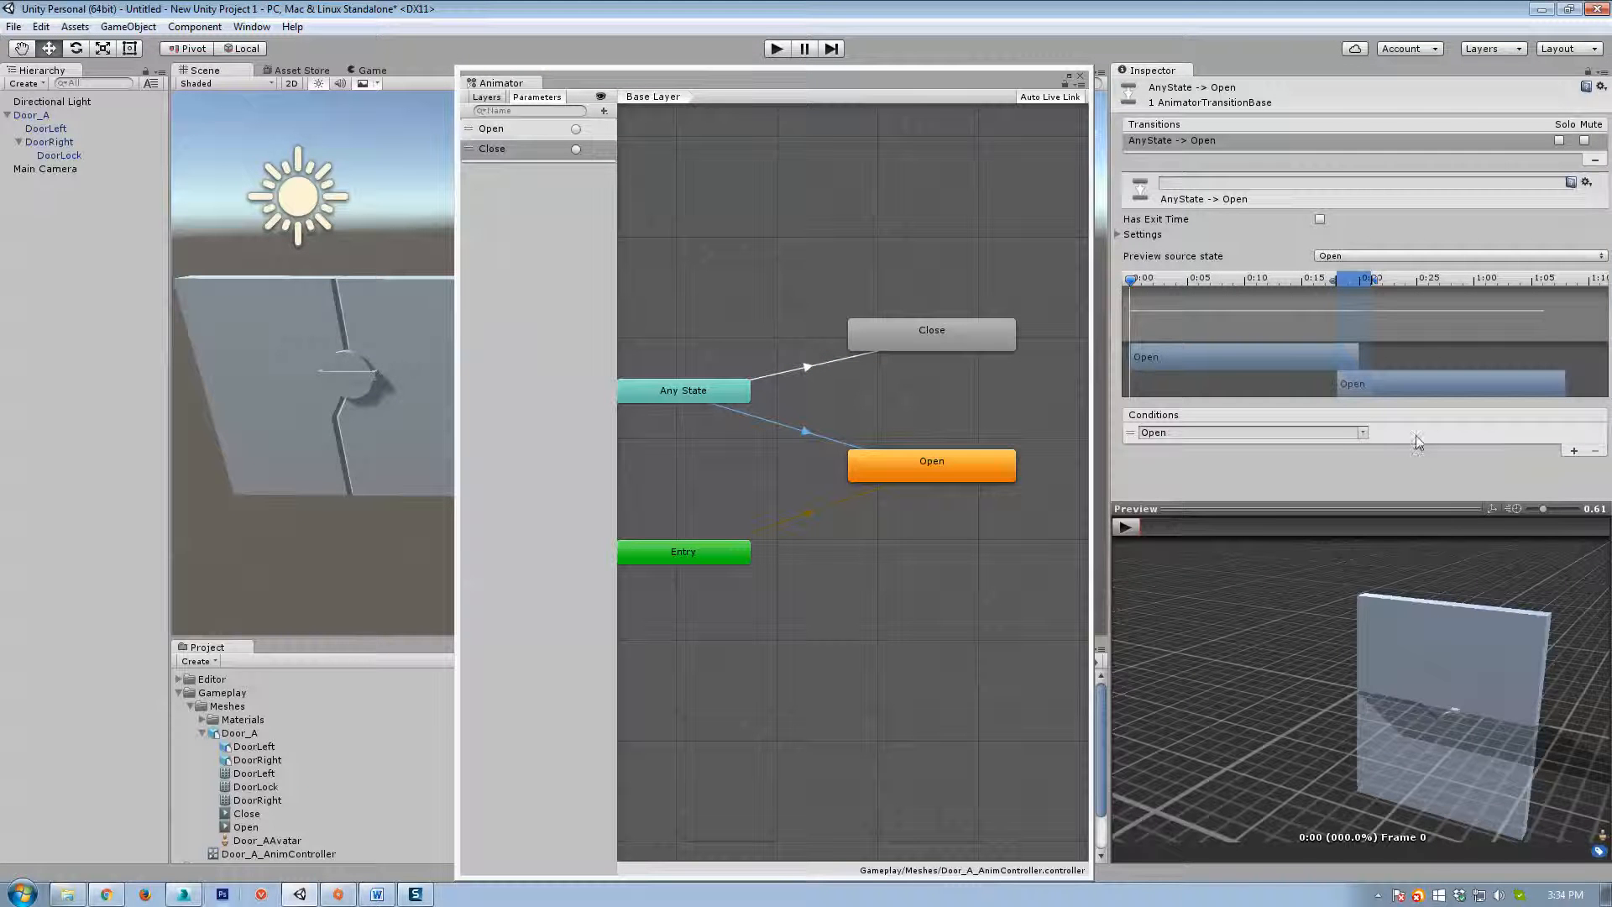
{"action": "left_click", "coordinate": [1365, 435]}
{"action": "left_click", "coordinate": [1395, 455]}
Move the Animator window out of the way and assign Door_A_AnimController as the Controller of Door_A's Animator component.
{"action": "left_click_drag", "start_coordinate": [768, 82], "coordinate": [1611, 82]}
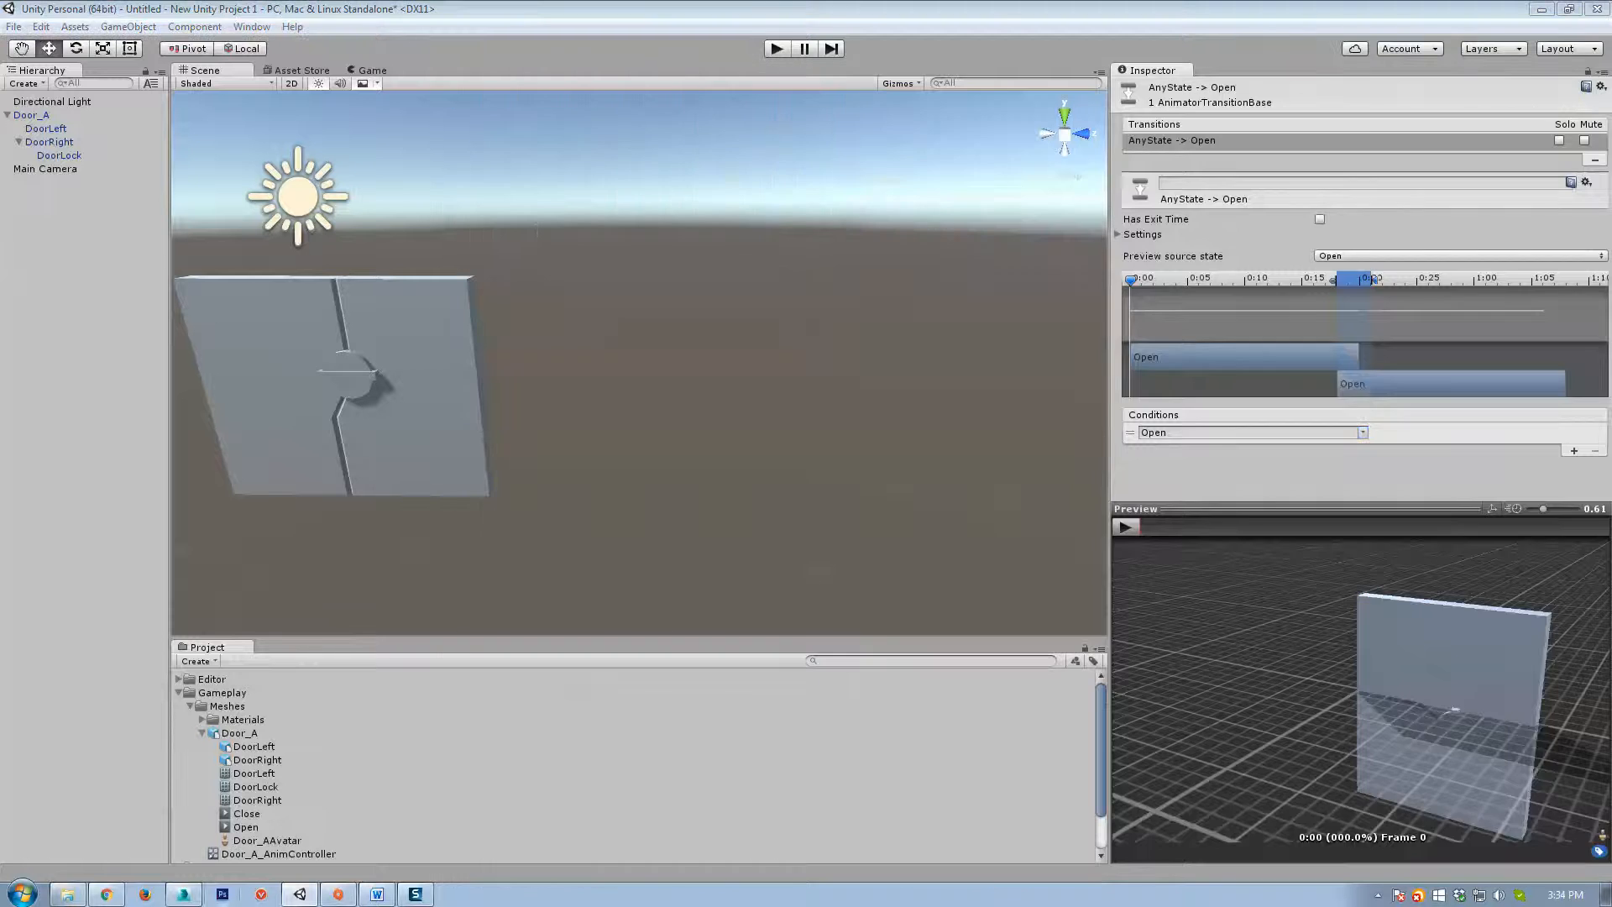
{"action": "left_click", "coordinate": [435, 319]}
{"action": "left_click", "coordinate": [435, 319]}
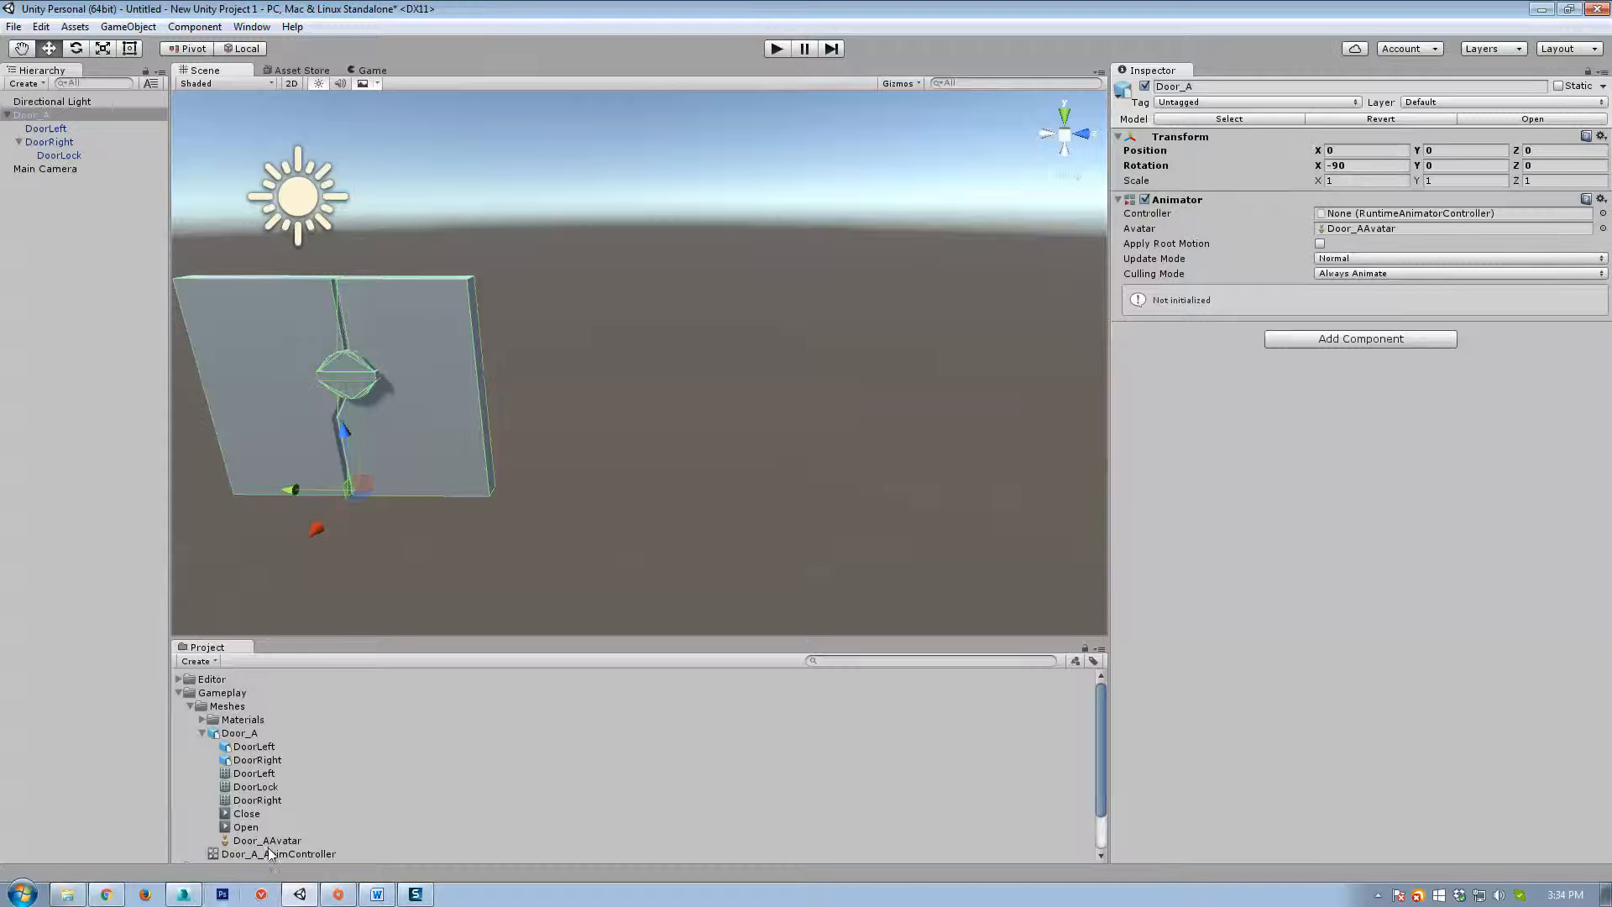
{"action": "left_click_drag", "start_coordinate": [273, 853], "coordinate": [1353, 220]}
Run the scene in Play mode and watch the door's animation from the front in the Scene view.
{"action": "right_click_drag", "start_coordinate": [782, 310], "coordinate": [694, 310]}
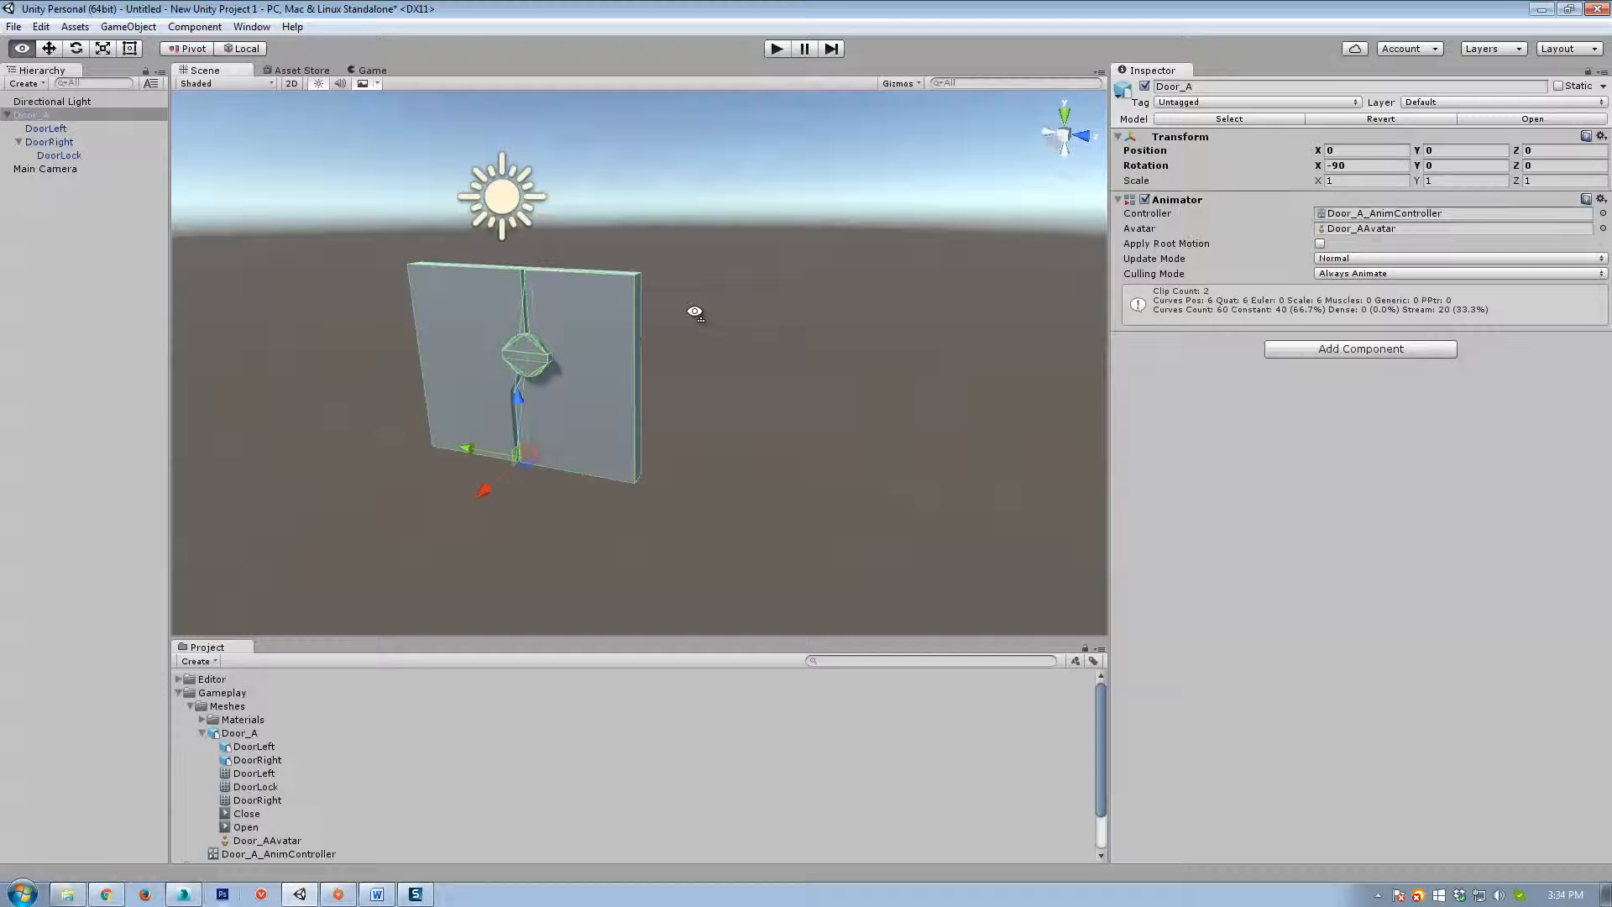
{"action": "left_click", "coordinate": [777, 48]}
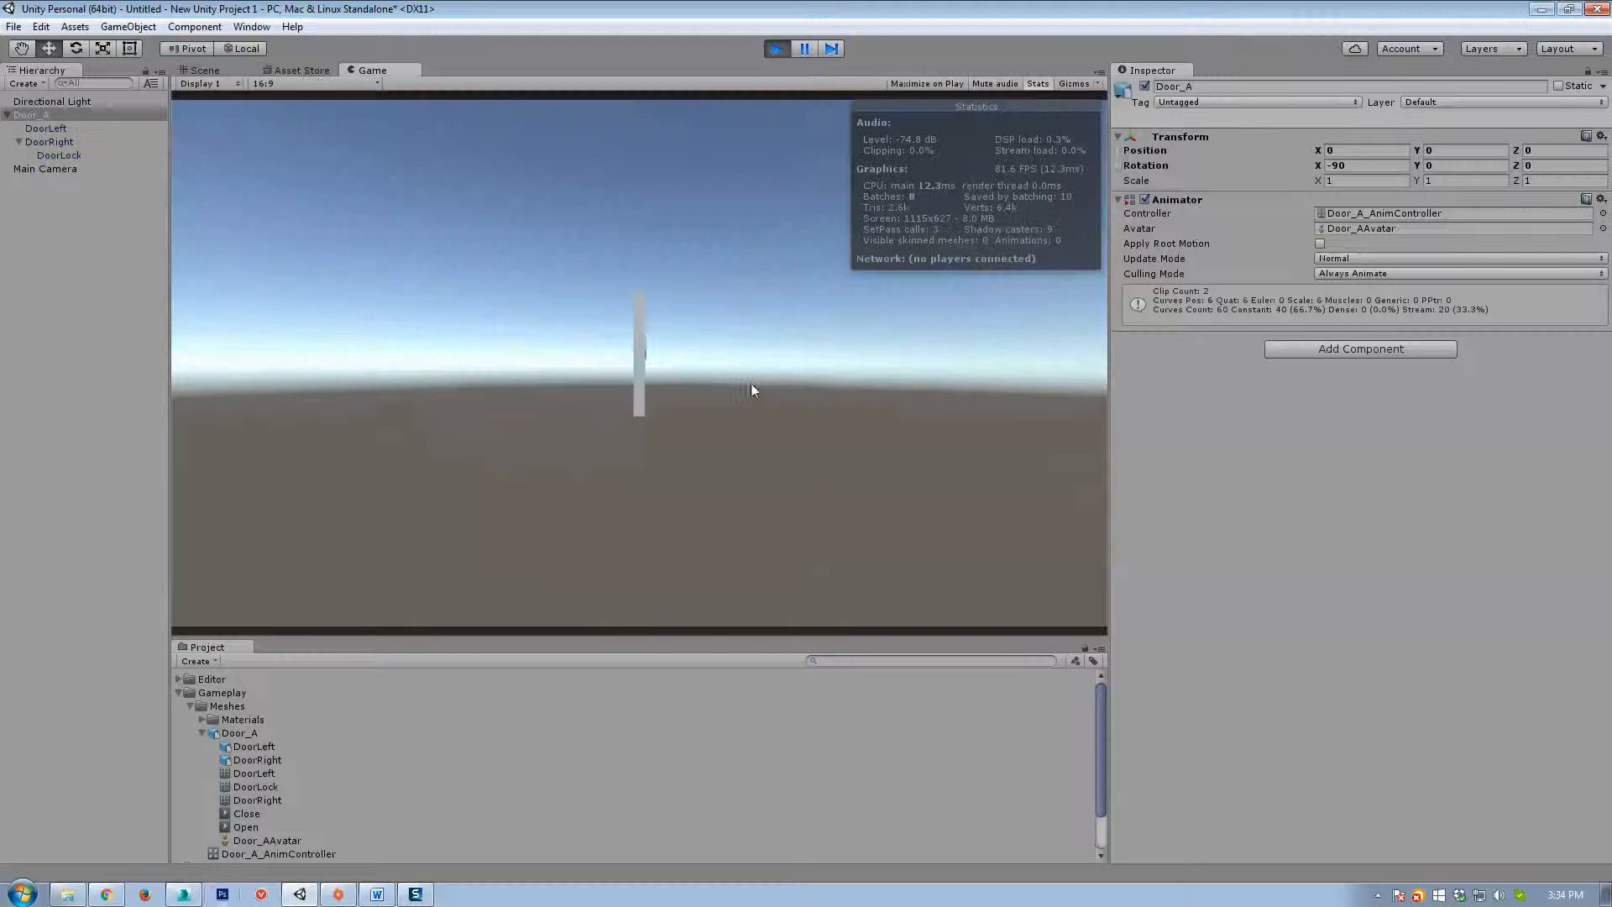
{"action": "left_click", "coordinate": [205, 70]}
{"action": "key", "text": "s"}
{"action": "right_click_drag", "start_coordinate": [698, 362], "coordinate": [848, 361]}
{"action": "key", "text": "w"}
{"action": "key", "text": "s"}
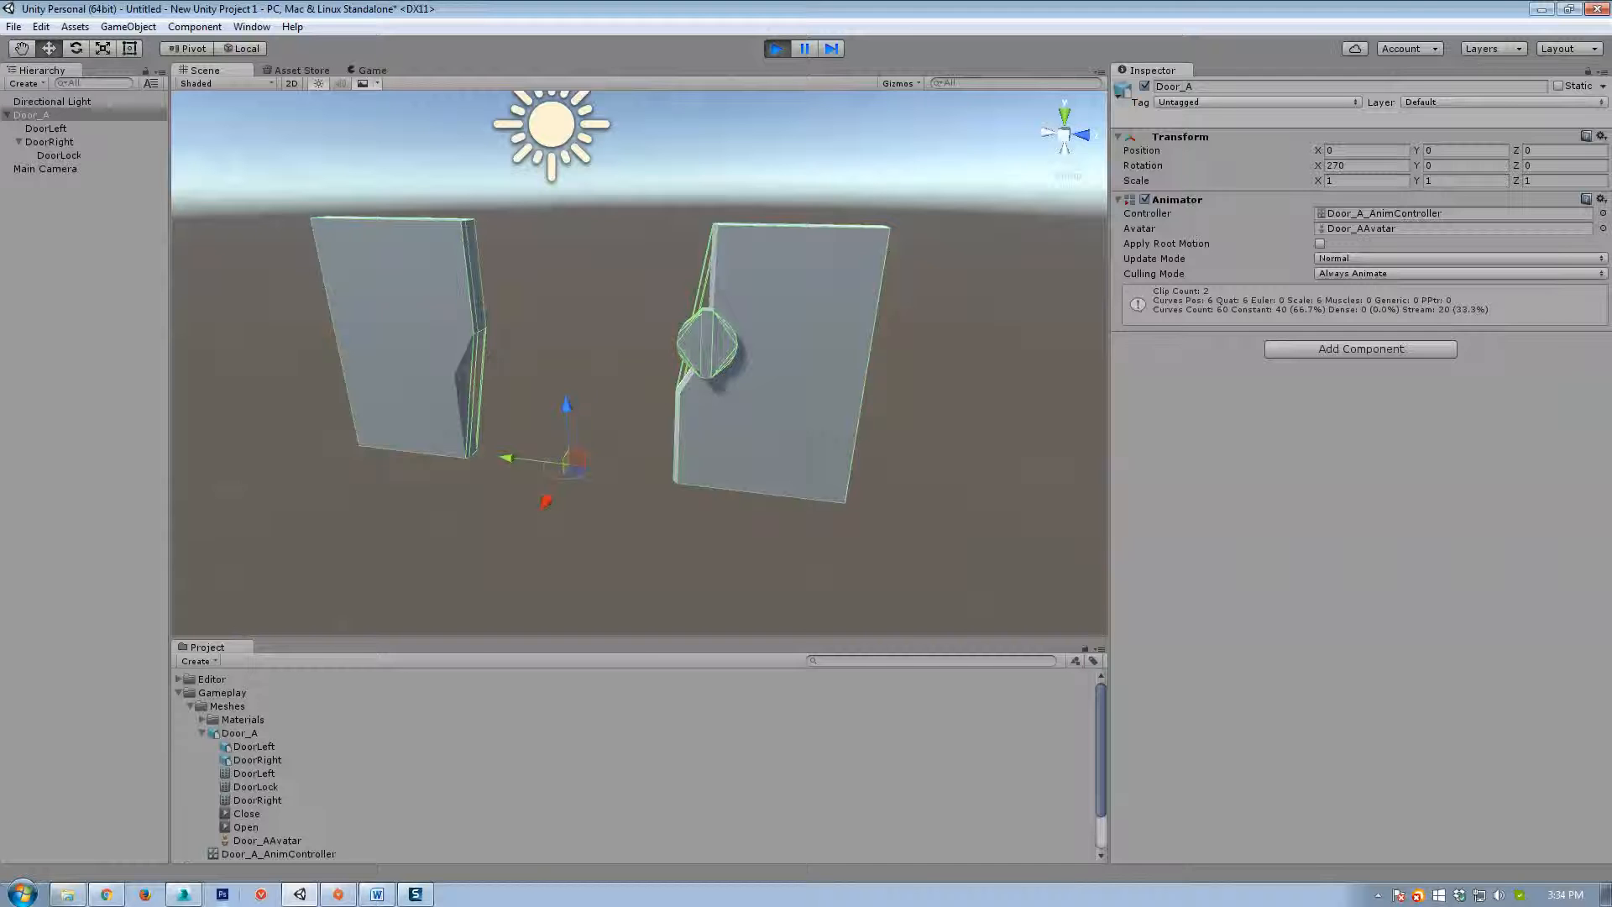
Bring the Animator window back beside the door and examine the running Open state and its transition from Entry.
{"action": "left_click_drag", "start_coordinate": [1611, 149], "coordinate": [1264, 95]}
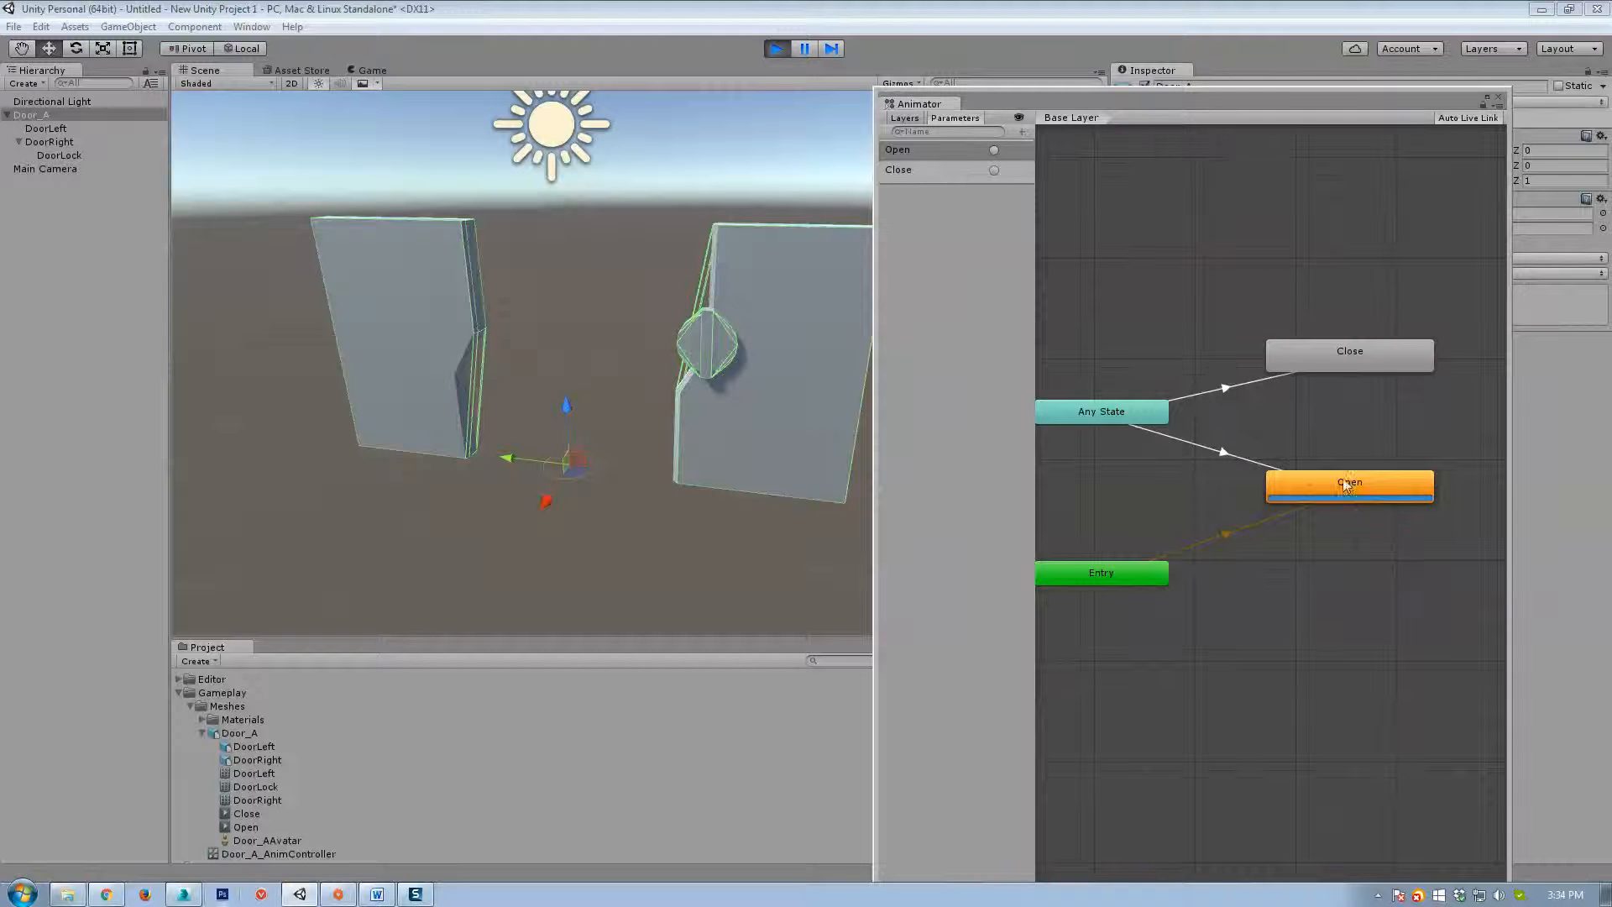
{"action": "left_click", "coordinate": [1165, 552]}
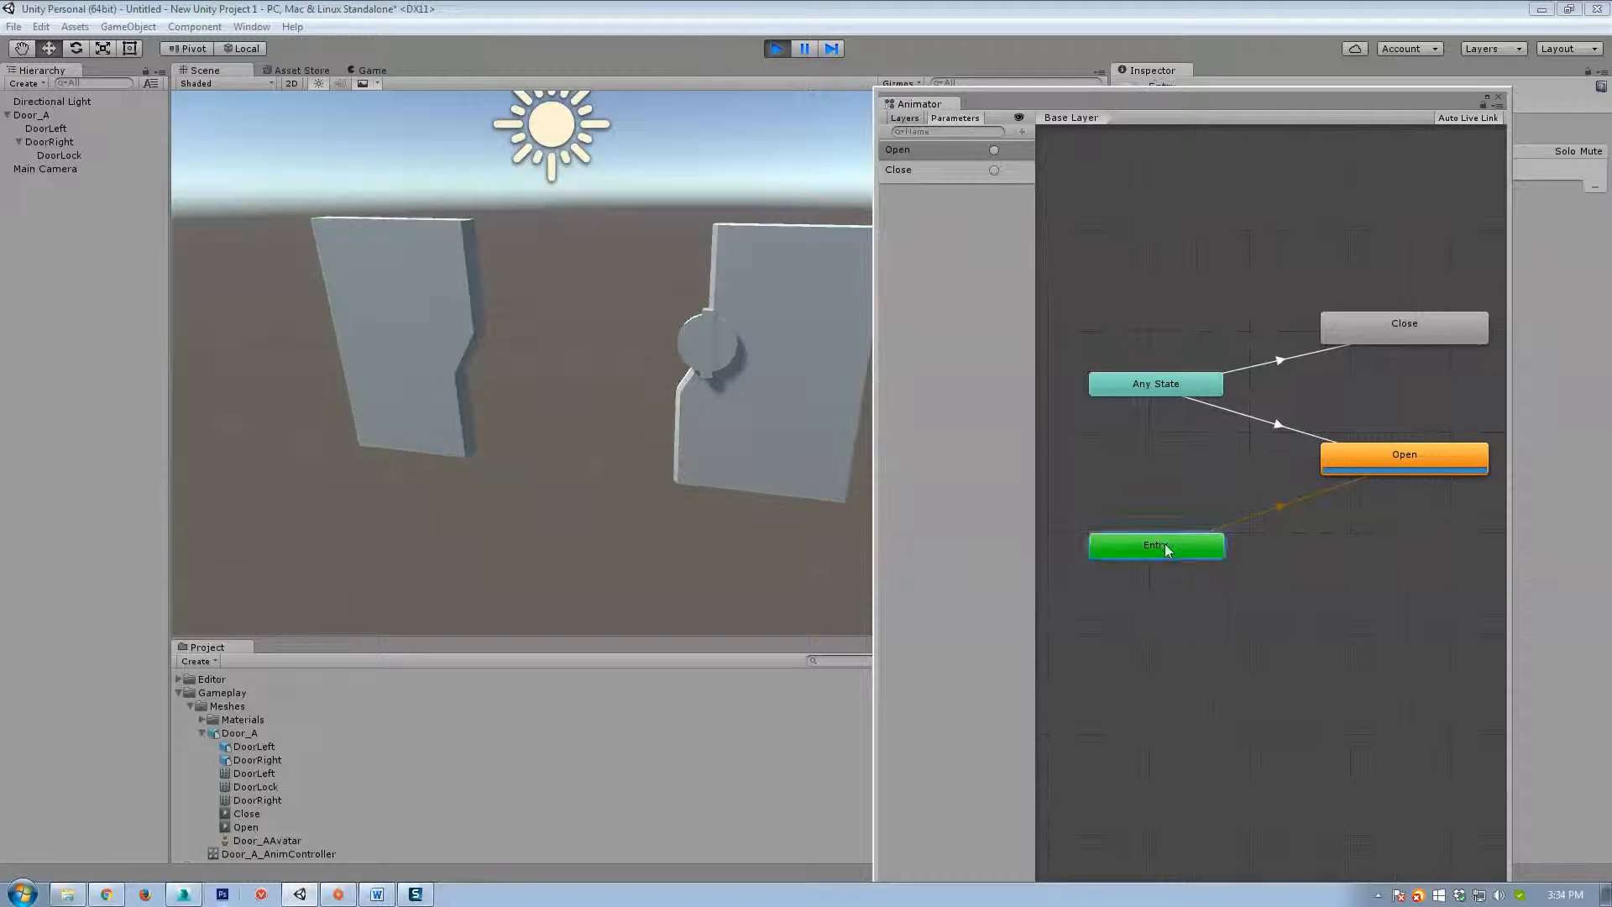
{"action": "left_click", "coordinate": [1280, 506]}
{"action": "middle_click_drag", "start_coordinate": [1380, 524], "coordinate": [1251, 495]}
{"action": "right_click", "coordinate": [1251, 495]}
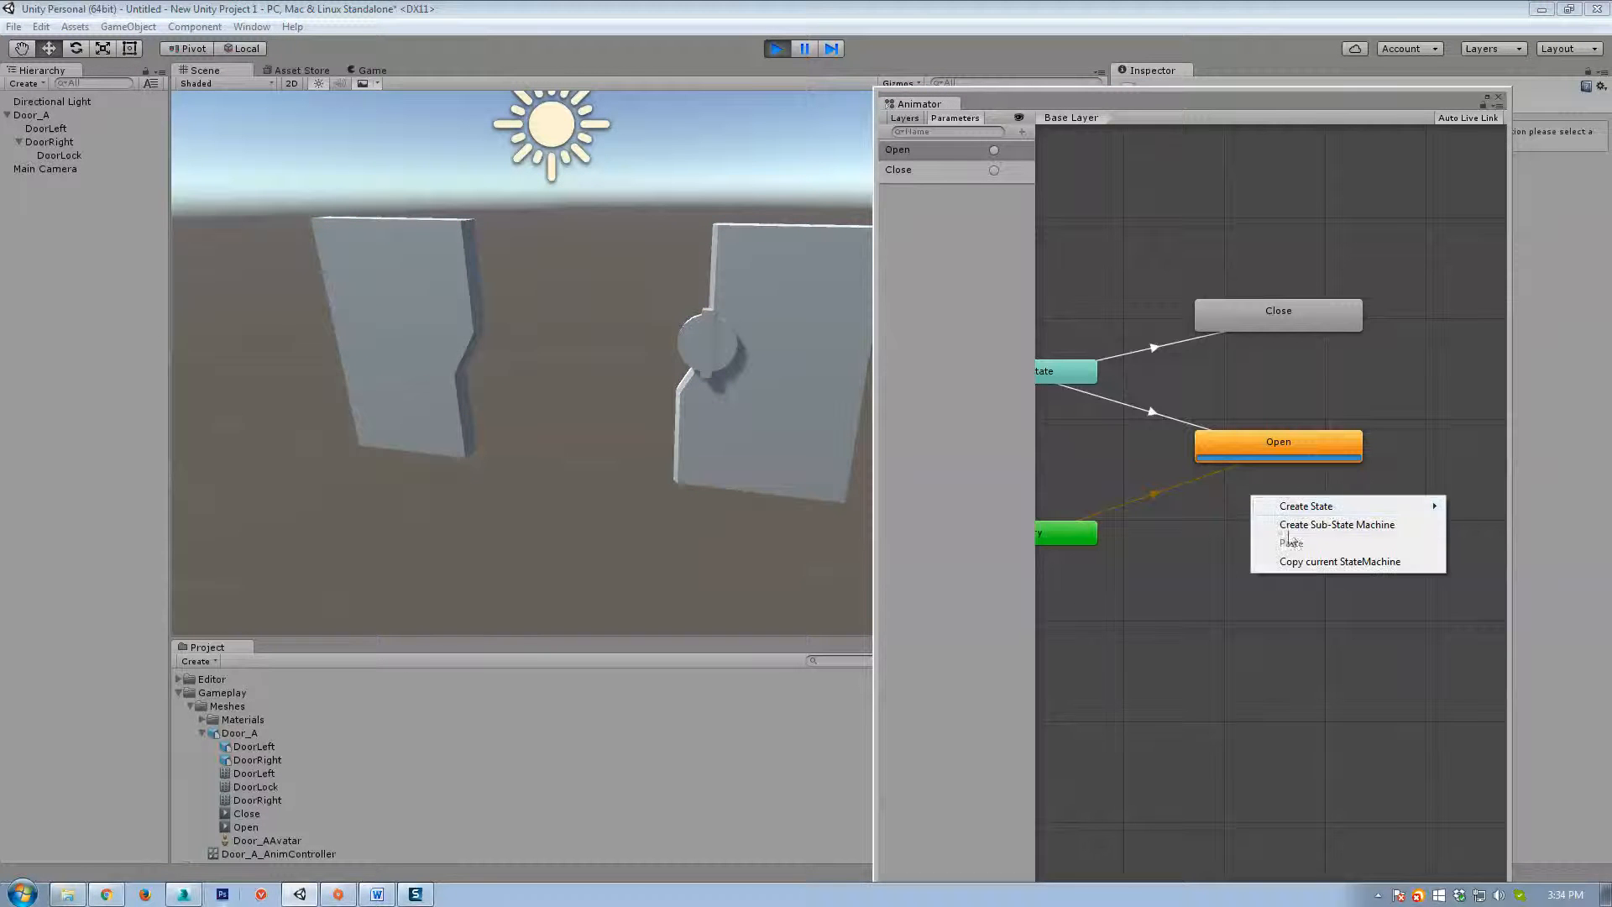
{"action": "left_click", "coordinate": [1204, 554]}
{"action": "left_click", "coordinate": [1263, 449]}
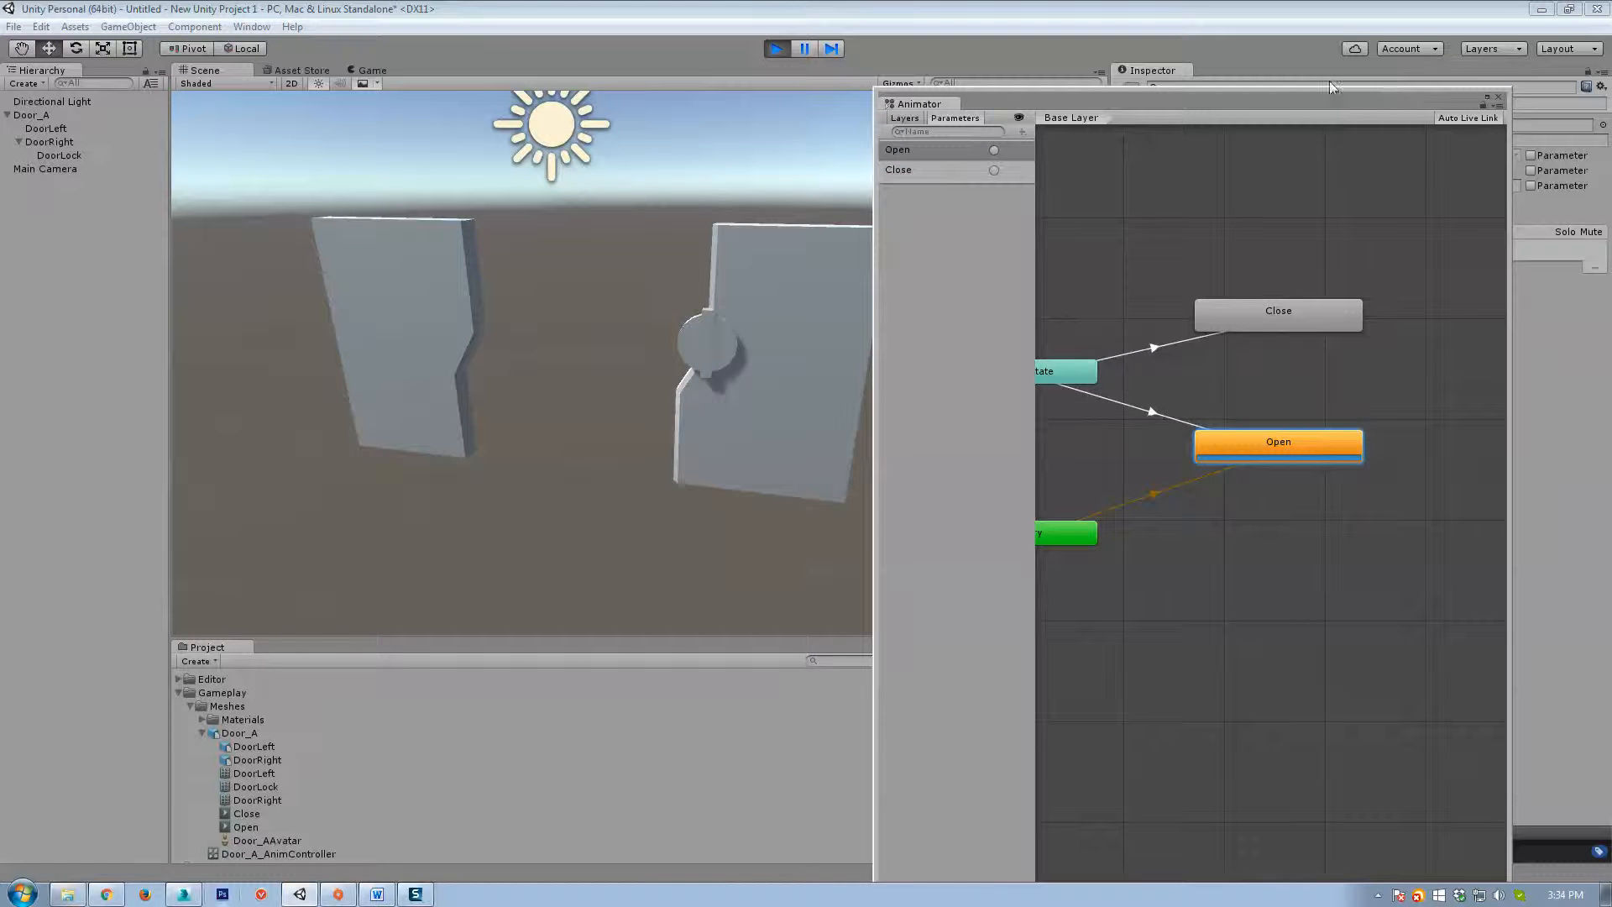
Fire the Close and Open triggers in turn during Play mode and watch the door's animations in the Scene view beside the state graph.
{"action": "left_click_drag", "start_coordinate": [1315, 103], "coordinate": [1333, 134]}
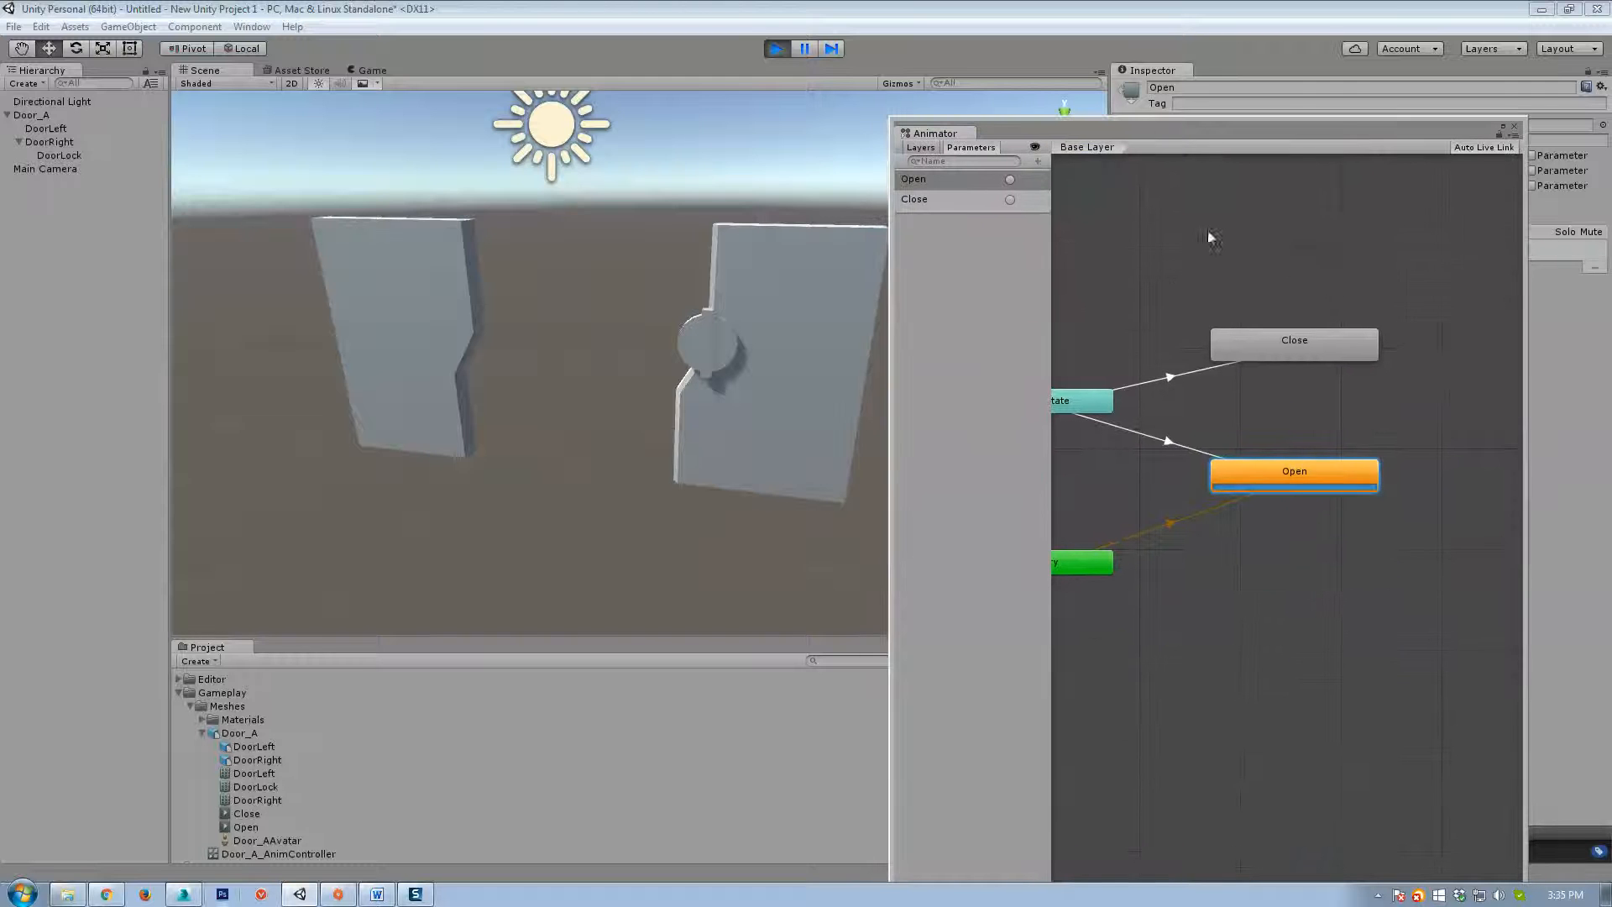
{"action": "middle_click_drag", "start_coordinate": [763, 404], "coordinate": [695, 408]}
{"action": "scroll", "coordinate": [631, 362], "scroll_direction": "down", "scroll_amount": 2}
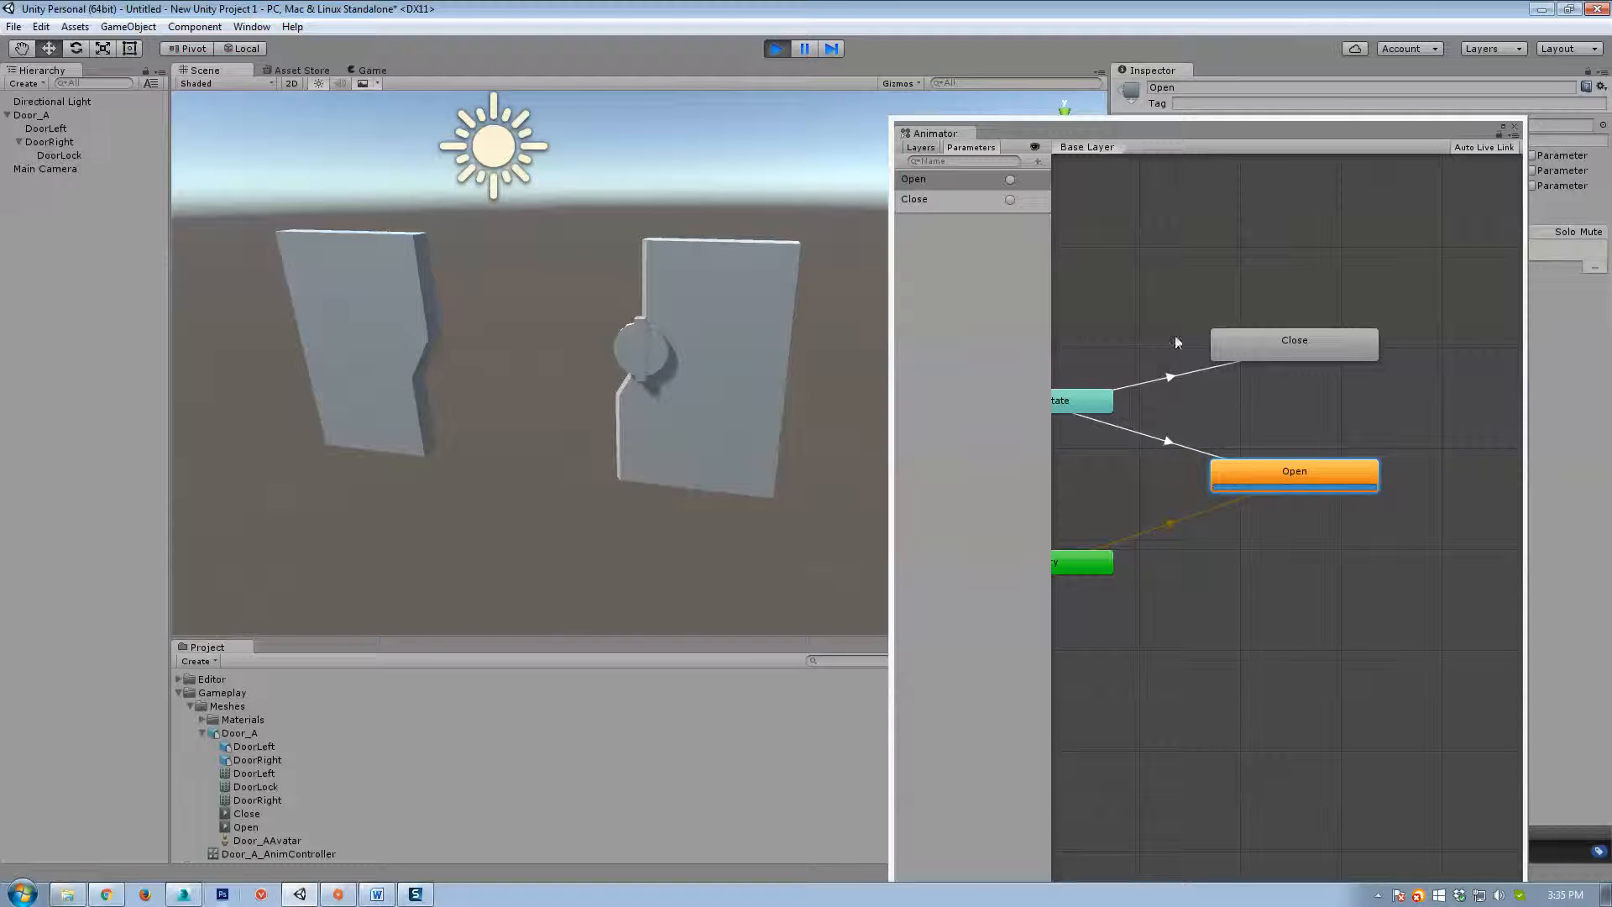
{"action": "left_click_drag", "start_coordinate": [891, 304], "coordinate": [859, 302]}
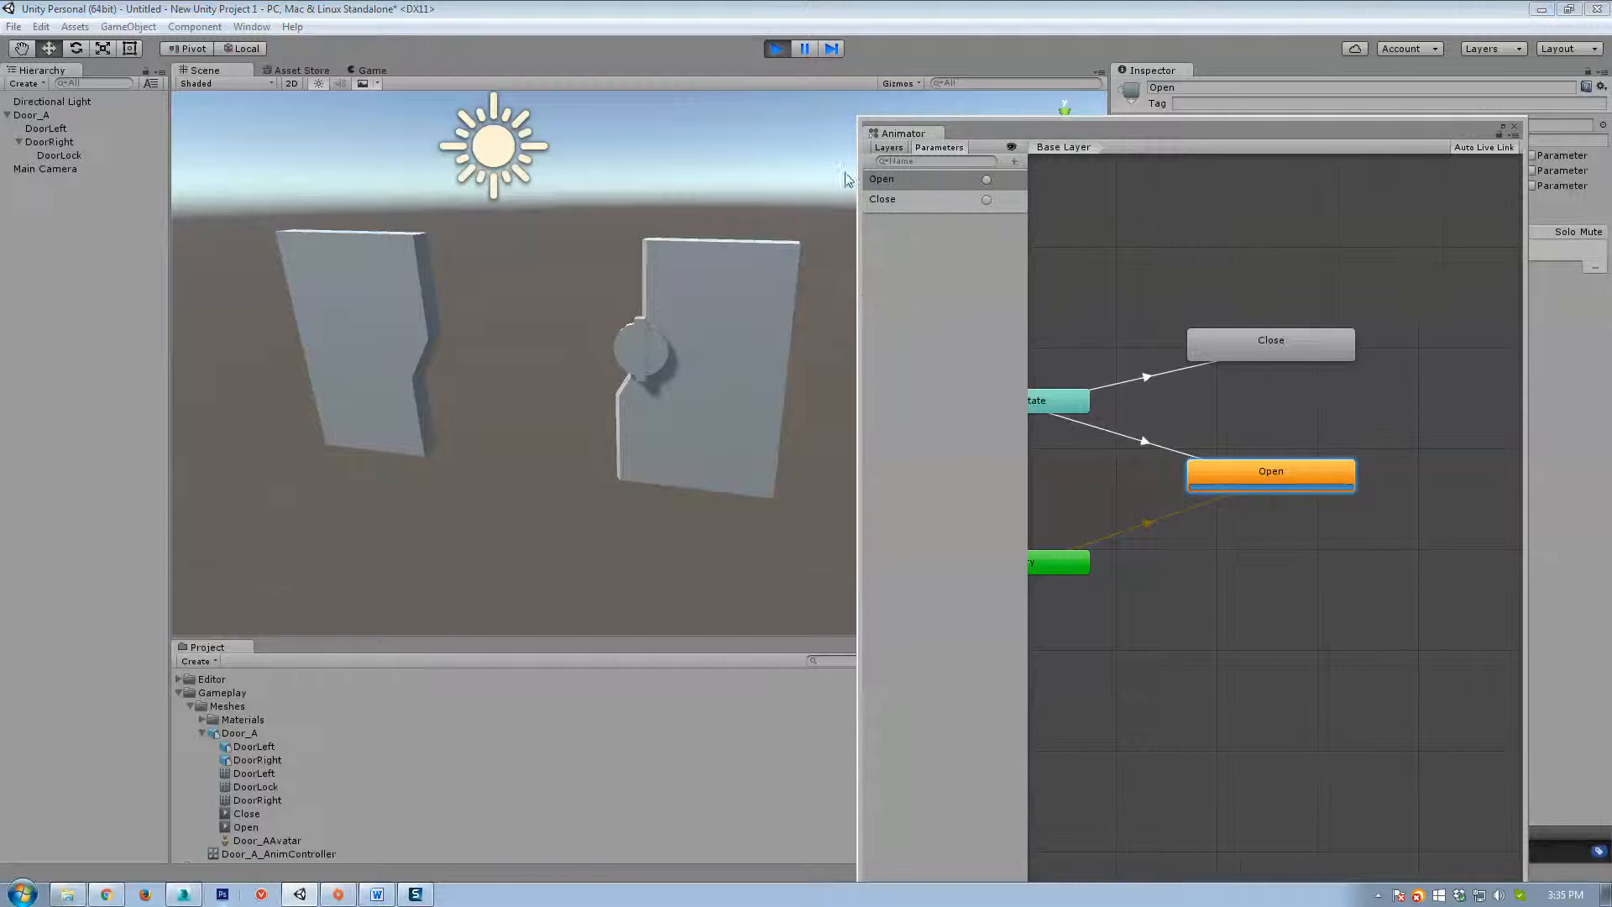
{"action": "left_click_drag", "start_coordinate": [946, 133], "coordinate": [980, 128]}
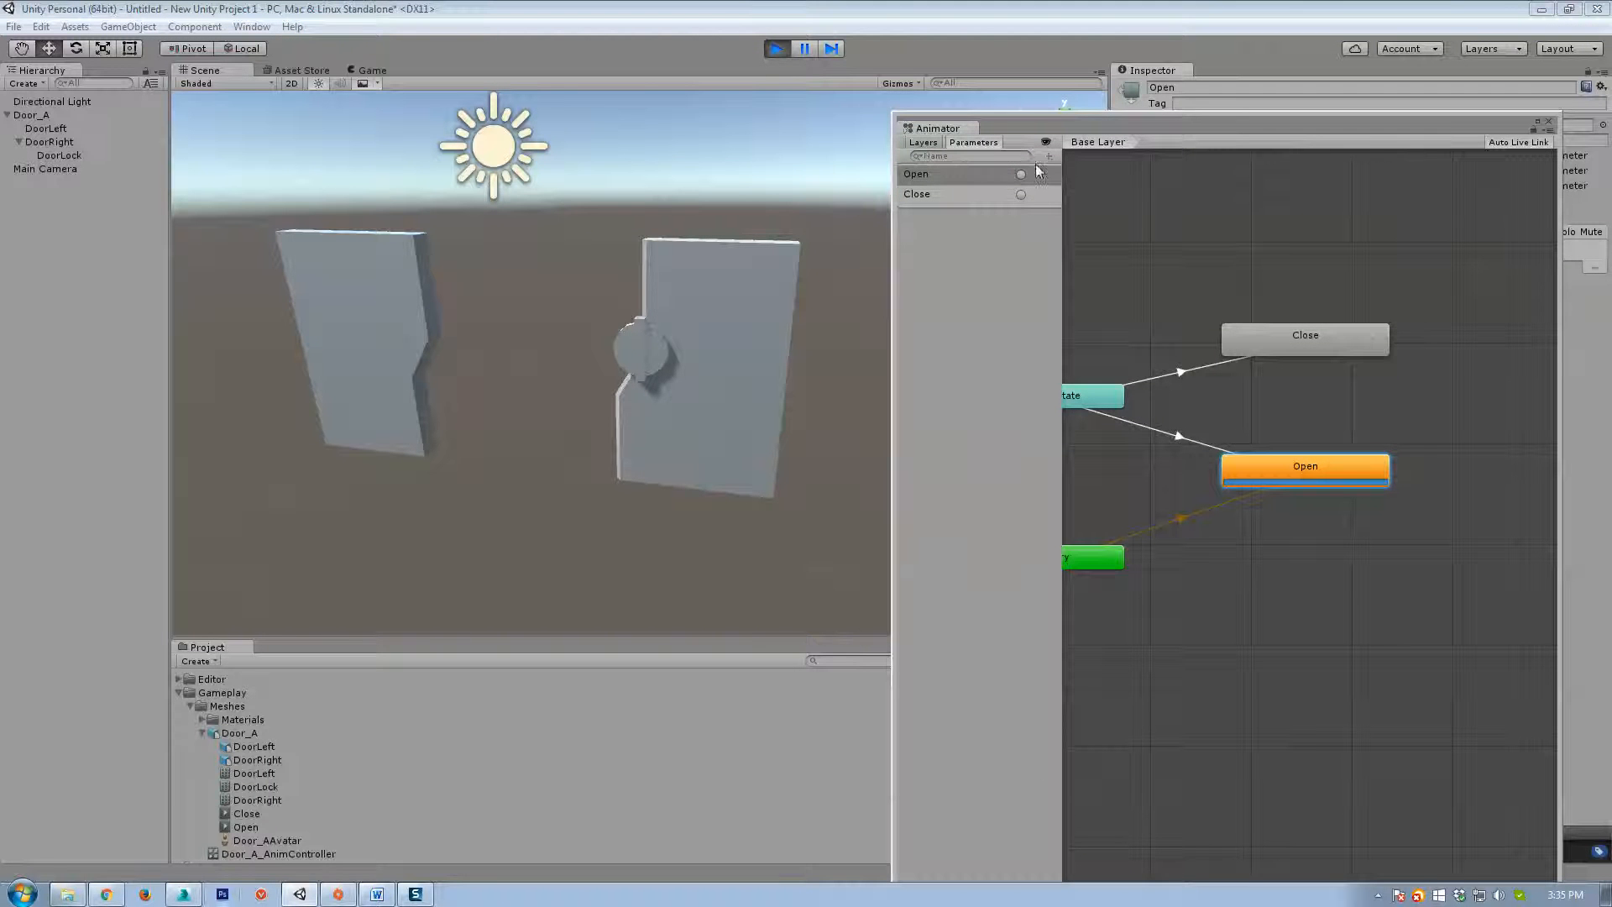
{"action": "left_click", "coordinate": [1021, 195]}
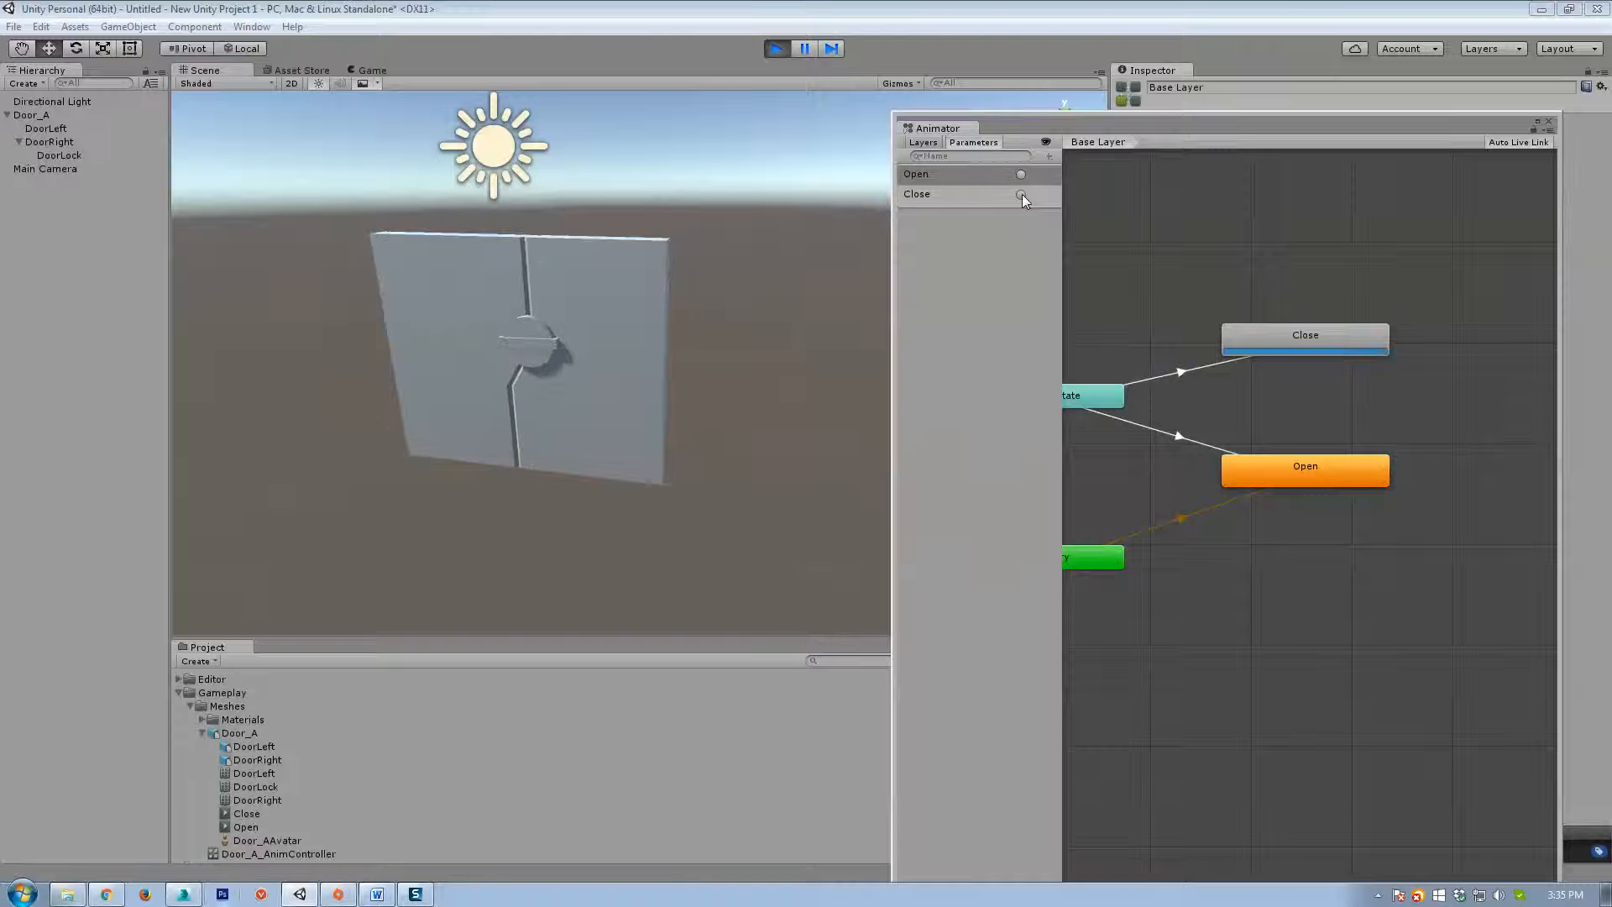
{"action": "left_click", "coordinate": [1021, 174]}
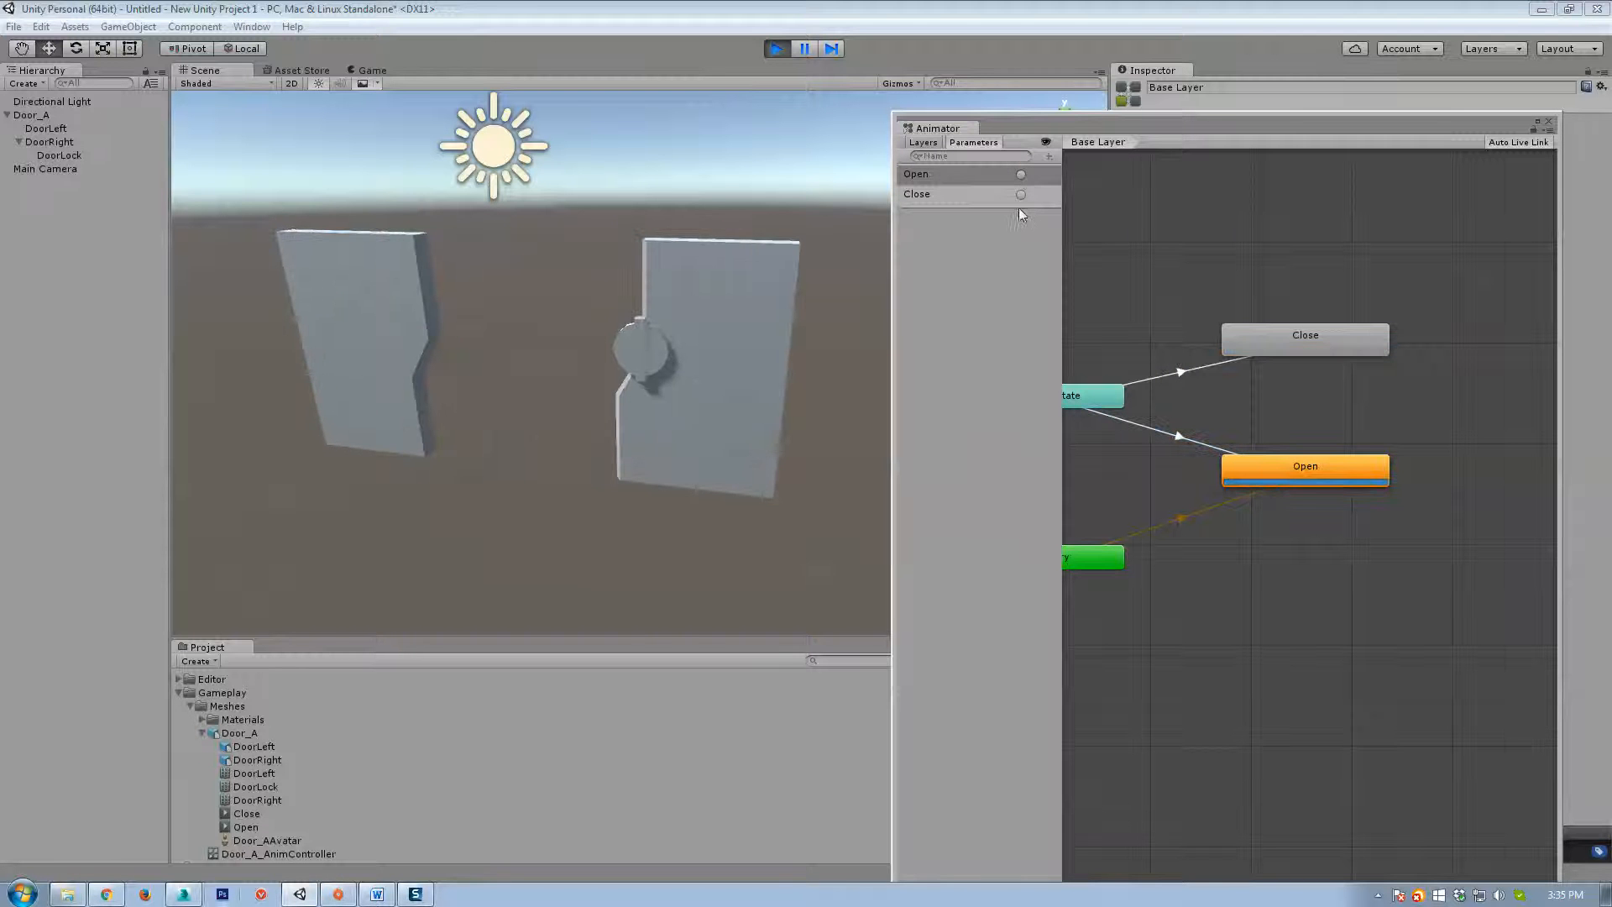
{"action": "left_click", "coordinate": [1021, 174]}
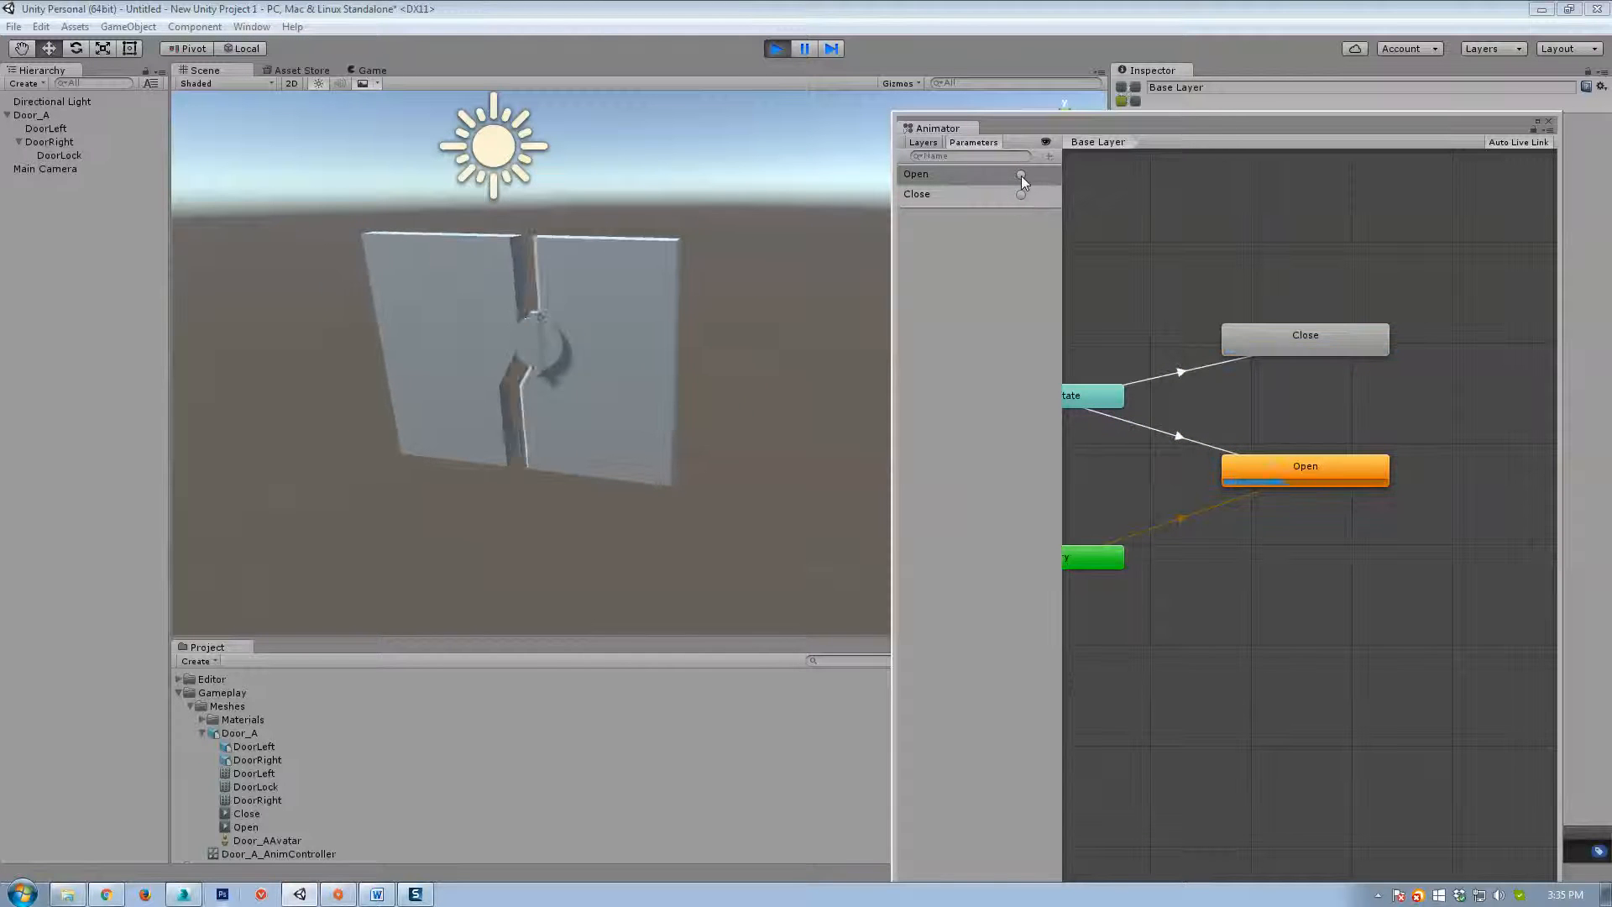
{"action": "left_click", "coordinate": [748, 301]}
{"action": "left_click", "coordinate": [1021, 175]}
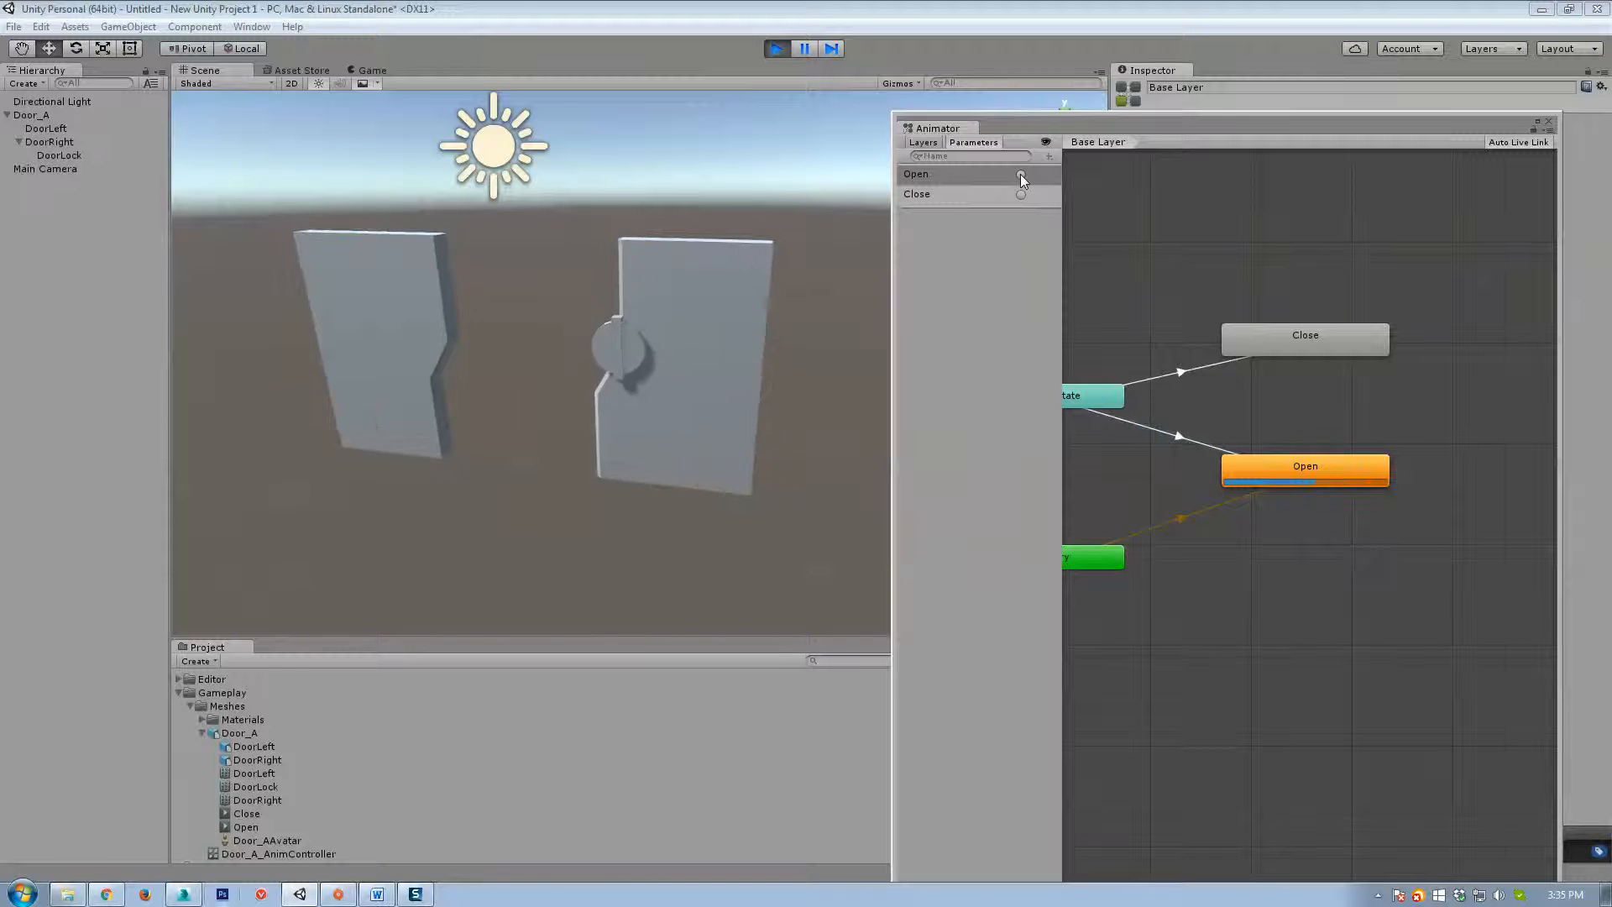
{"action": "left_click", "coordinate": [1021, 195]}
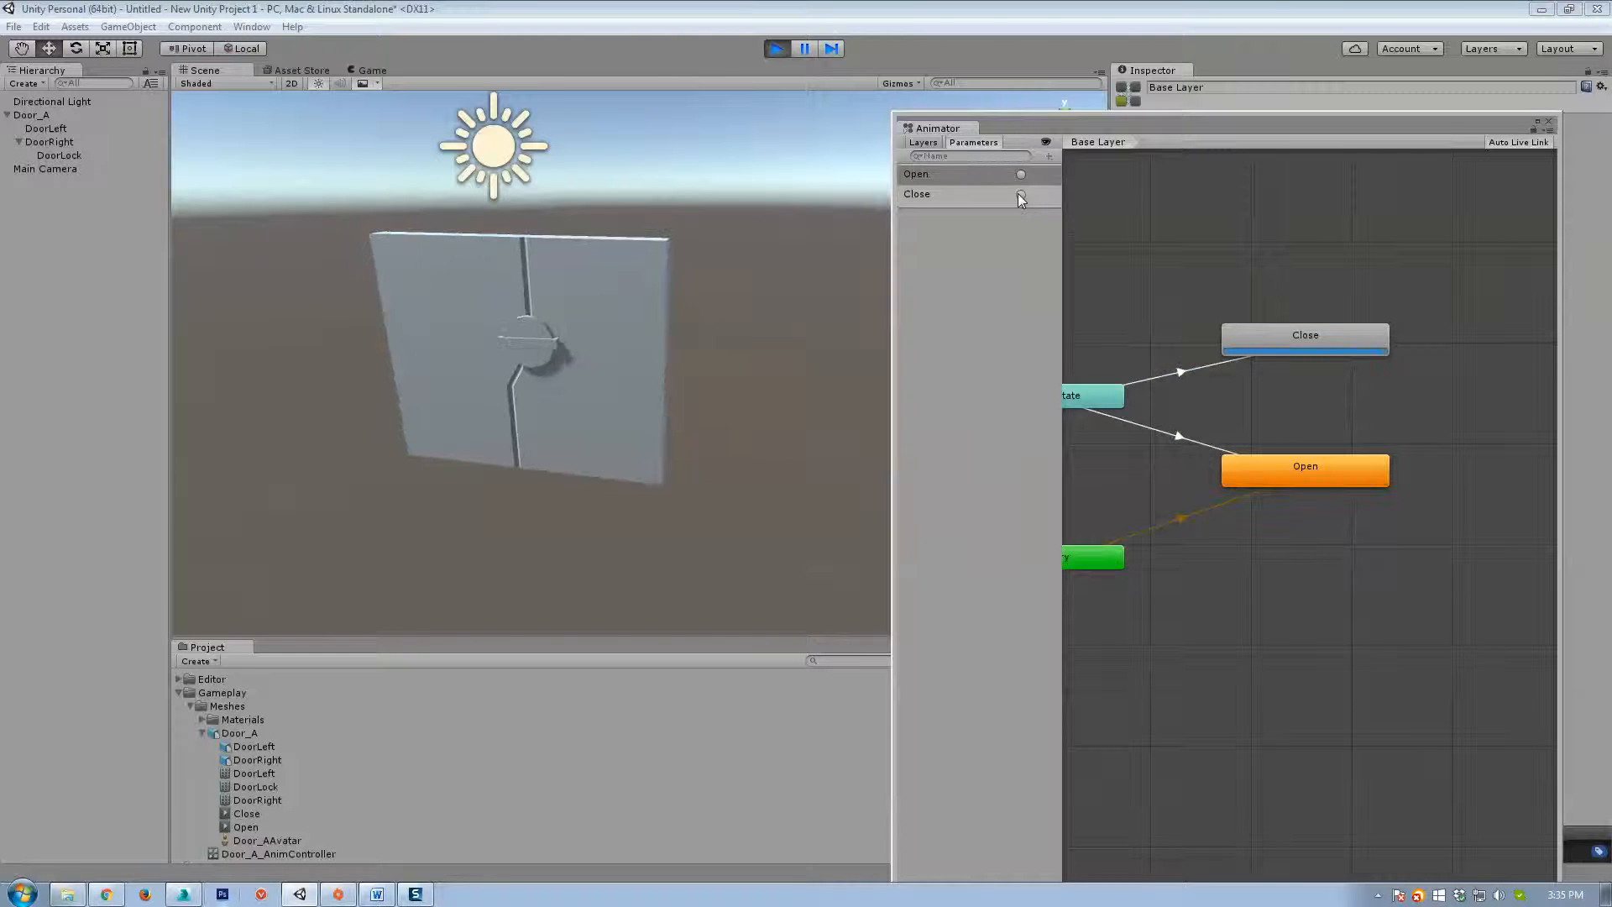
{"action": "left_click", "coordinate": [1021, 174]}
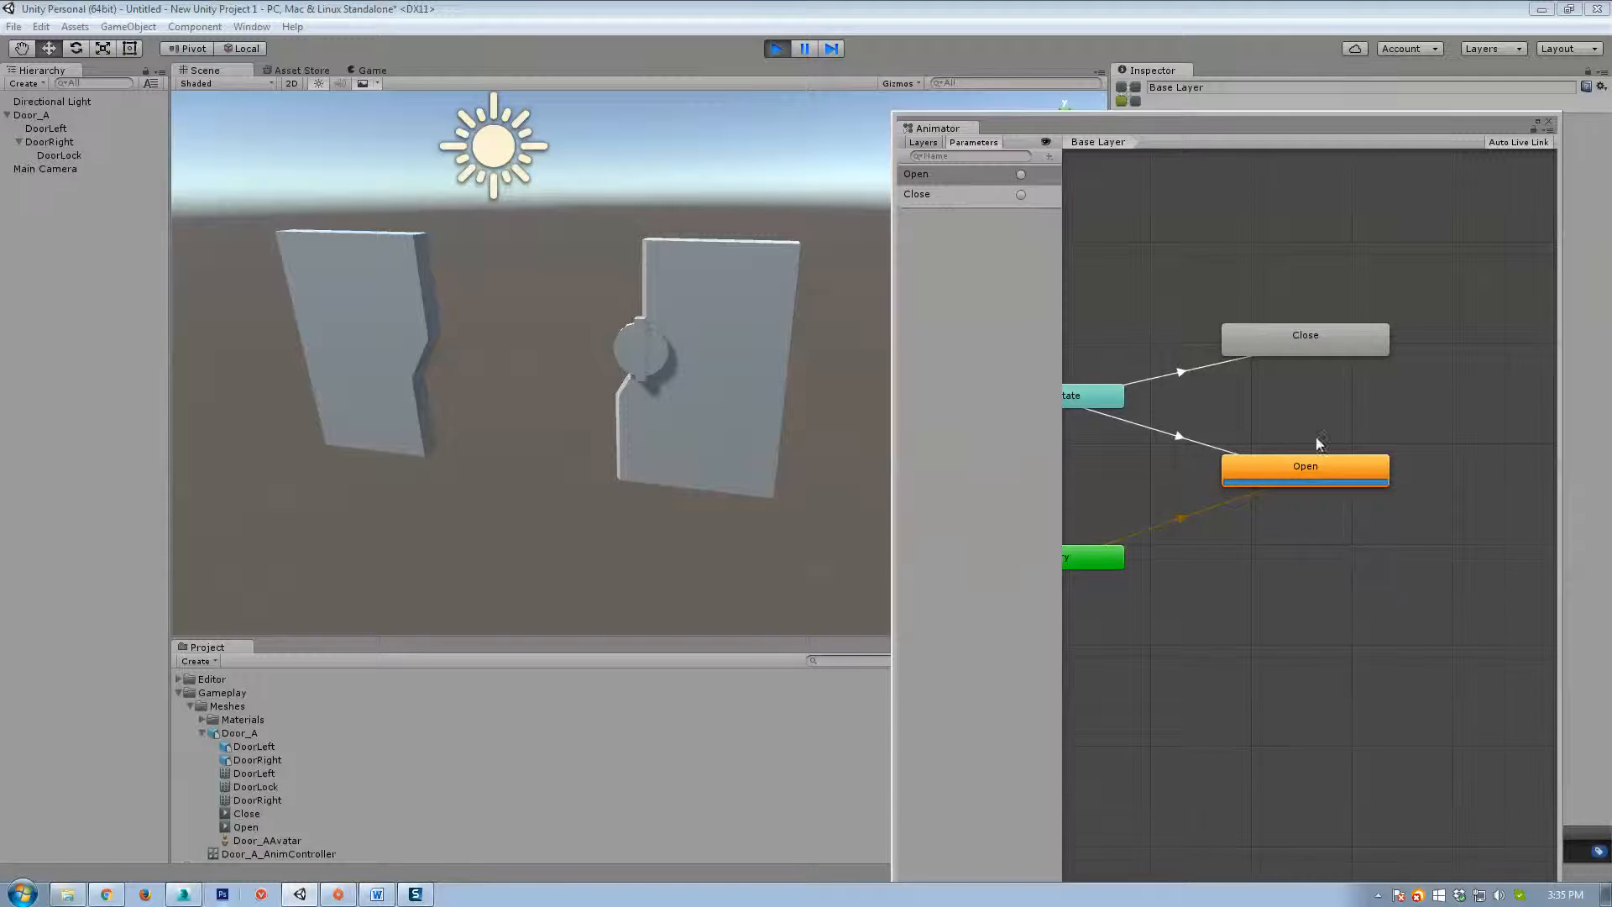
Stop Play mode and set the Close state as the layer default state.
{"action": "mouse_move", "coordinate": [1316, 437]}
{"action": "middle_mouse_down"}
{"action": "mouse_move", "coordinate": [1373, 453]}
{"action": "mouse_move", "coordinate": [1321, 484]}
{"action": "mouse_move", "coordinate": [1337, 461]}
{"action": "middle_mouse_up"}
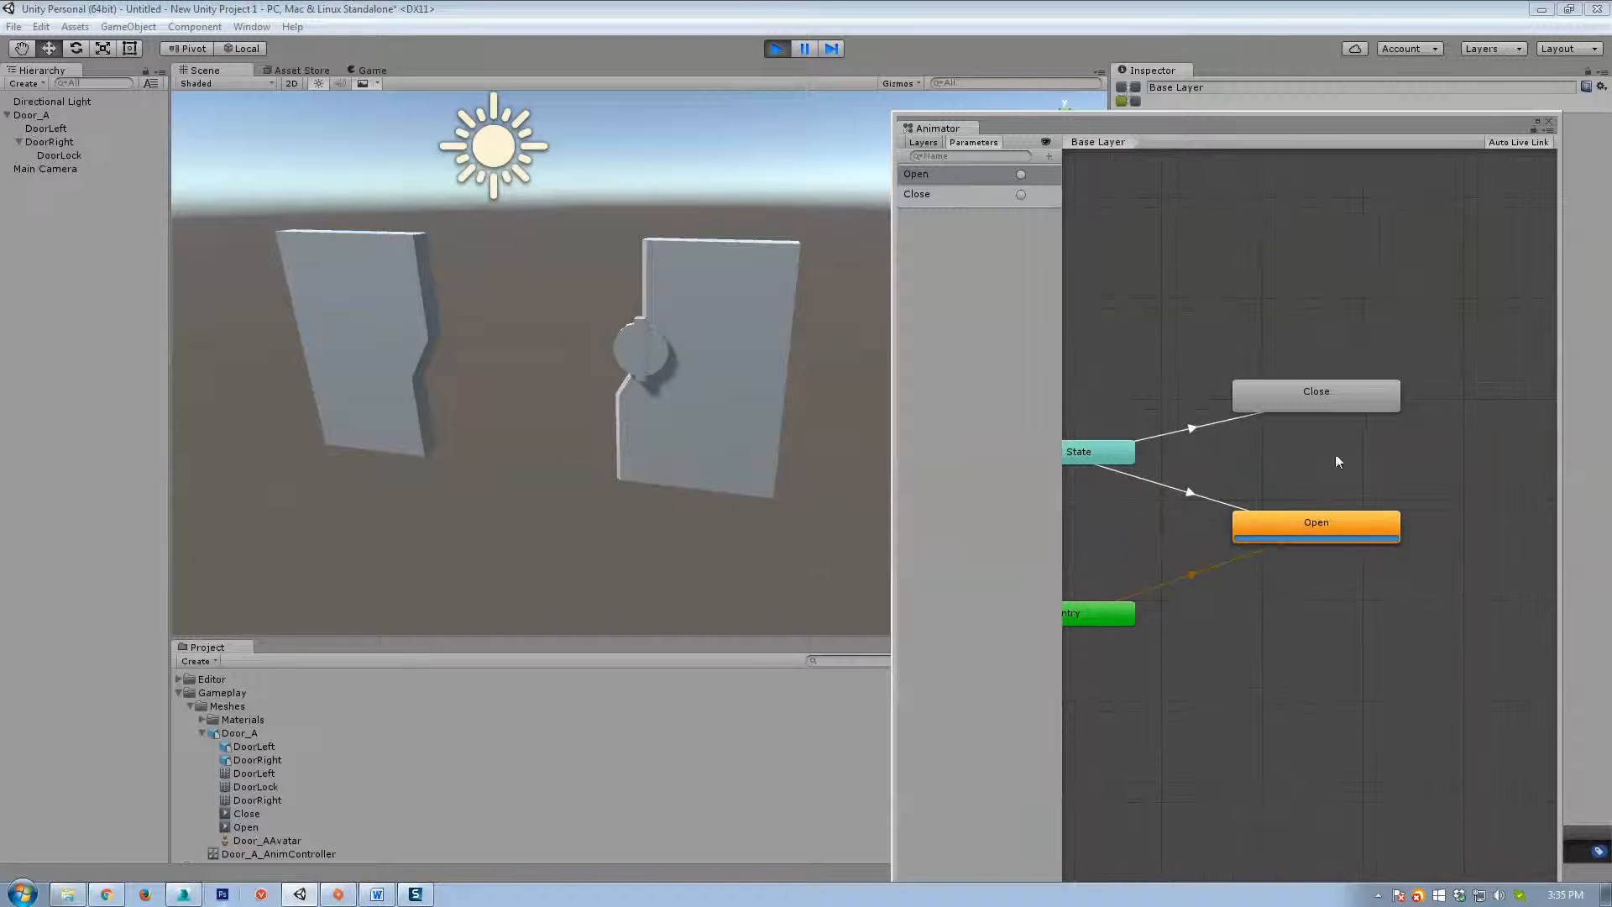
{"action": "left_click", "coordinate": [1306, 407]}
{"action": "right_click", "coordinate": [1320, 399]}
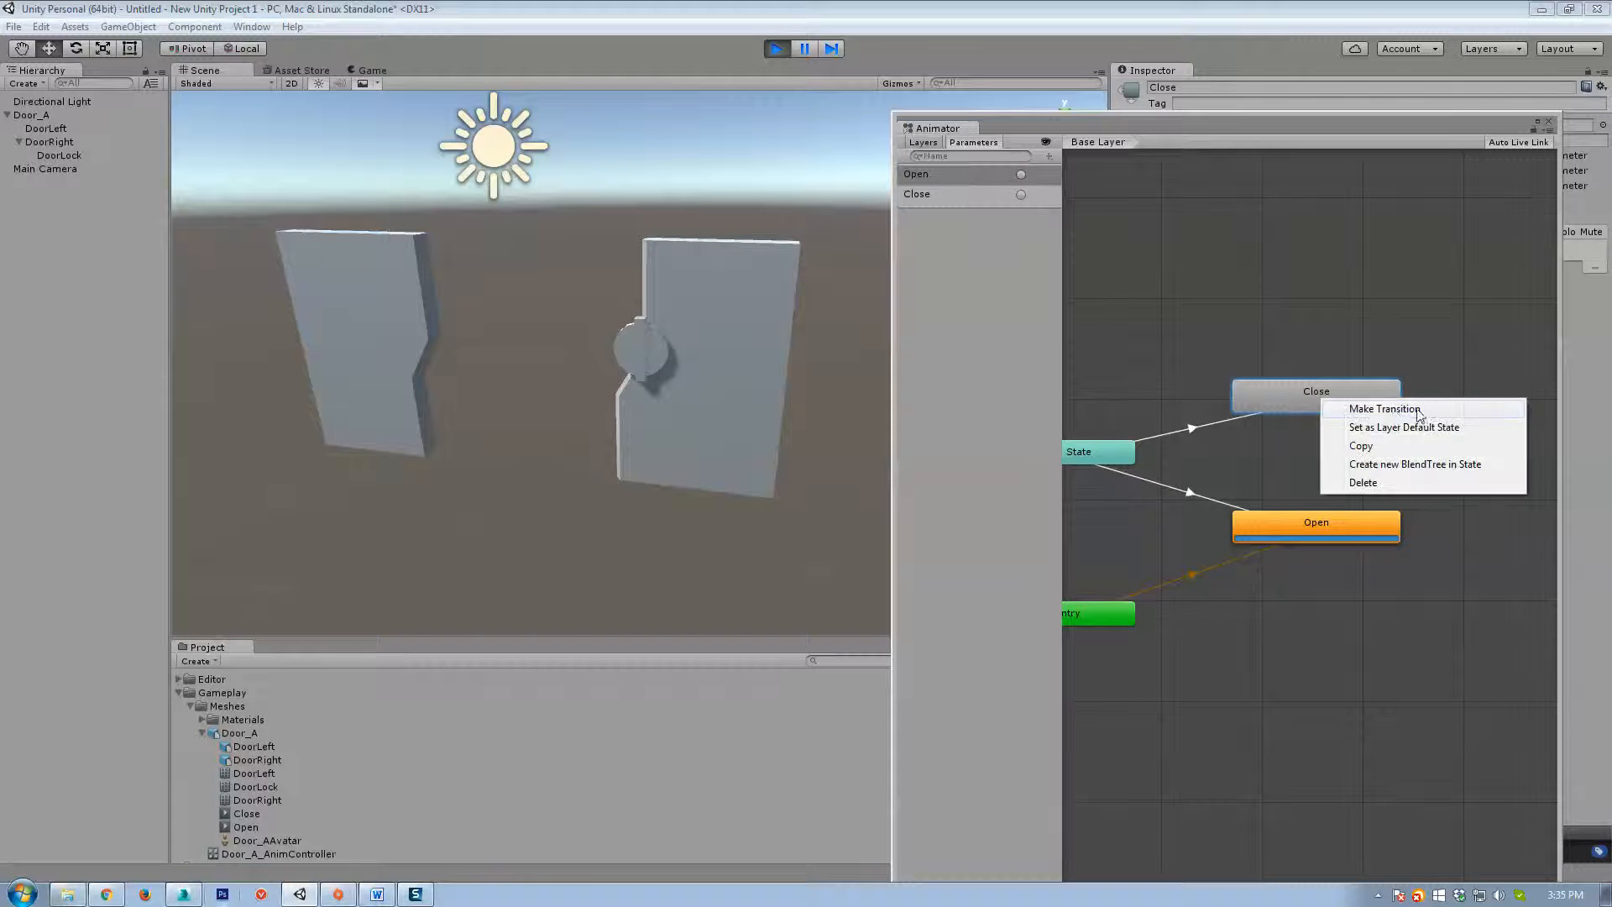
{"action": "left_click", "coordinate": [779, 51]}
{"action": "left_click", "coordinate": [779, 51]}
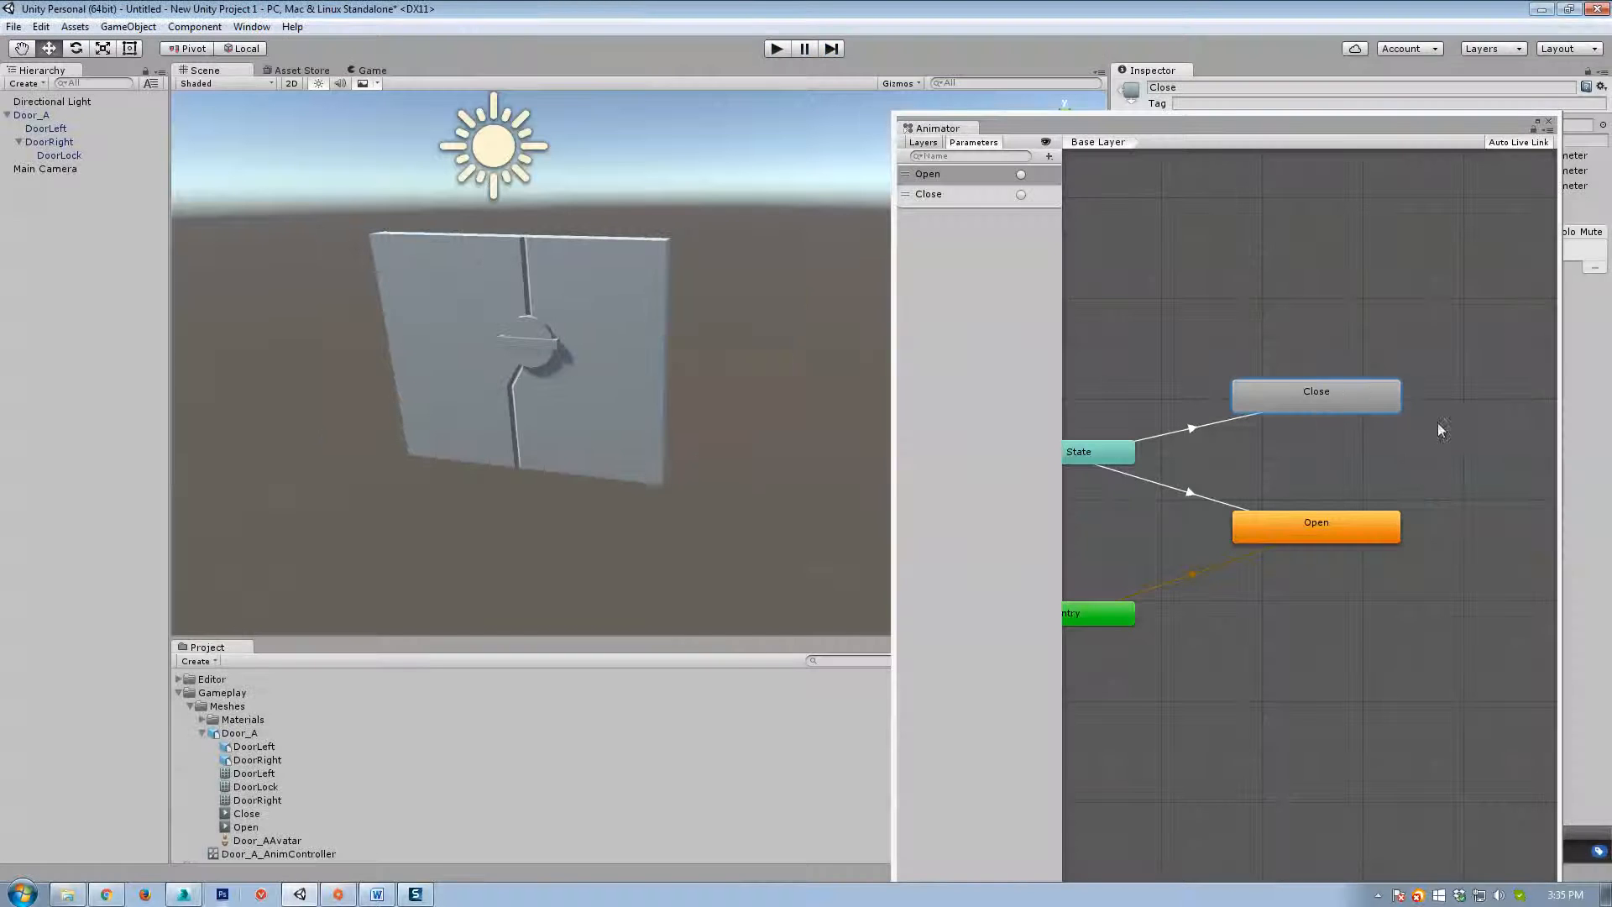
{"action": "right_click", "coordinate": [1356, 393]}
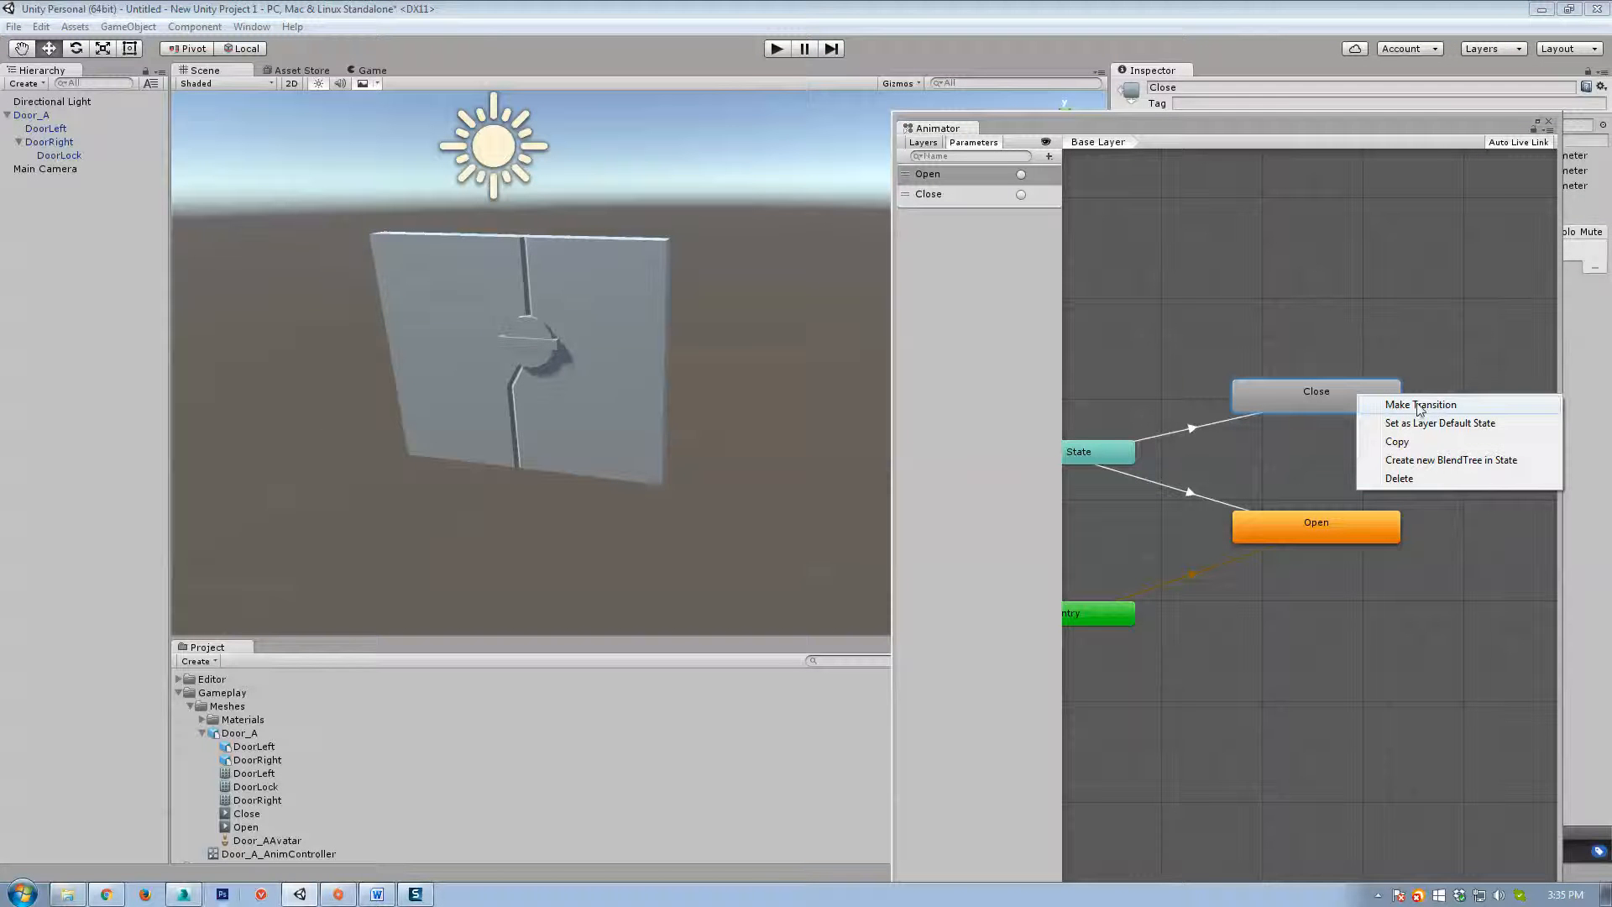
{"action": "left_click", "coordinate": [1425, 424]}
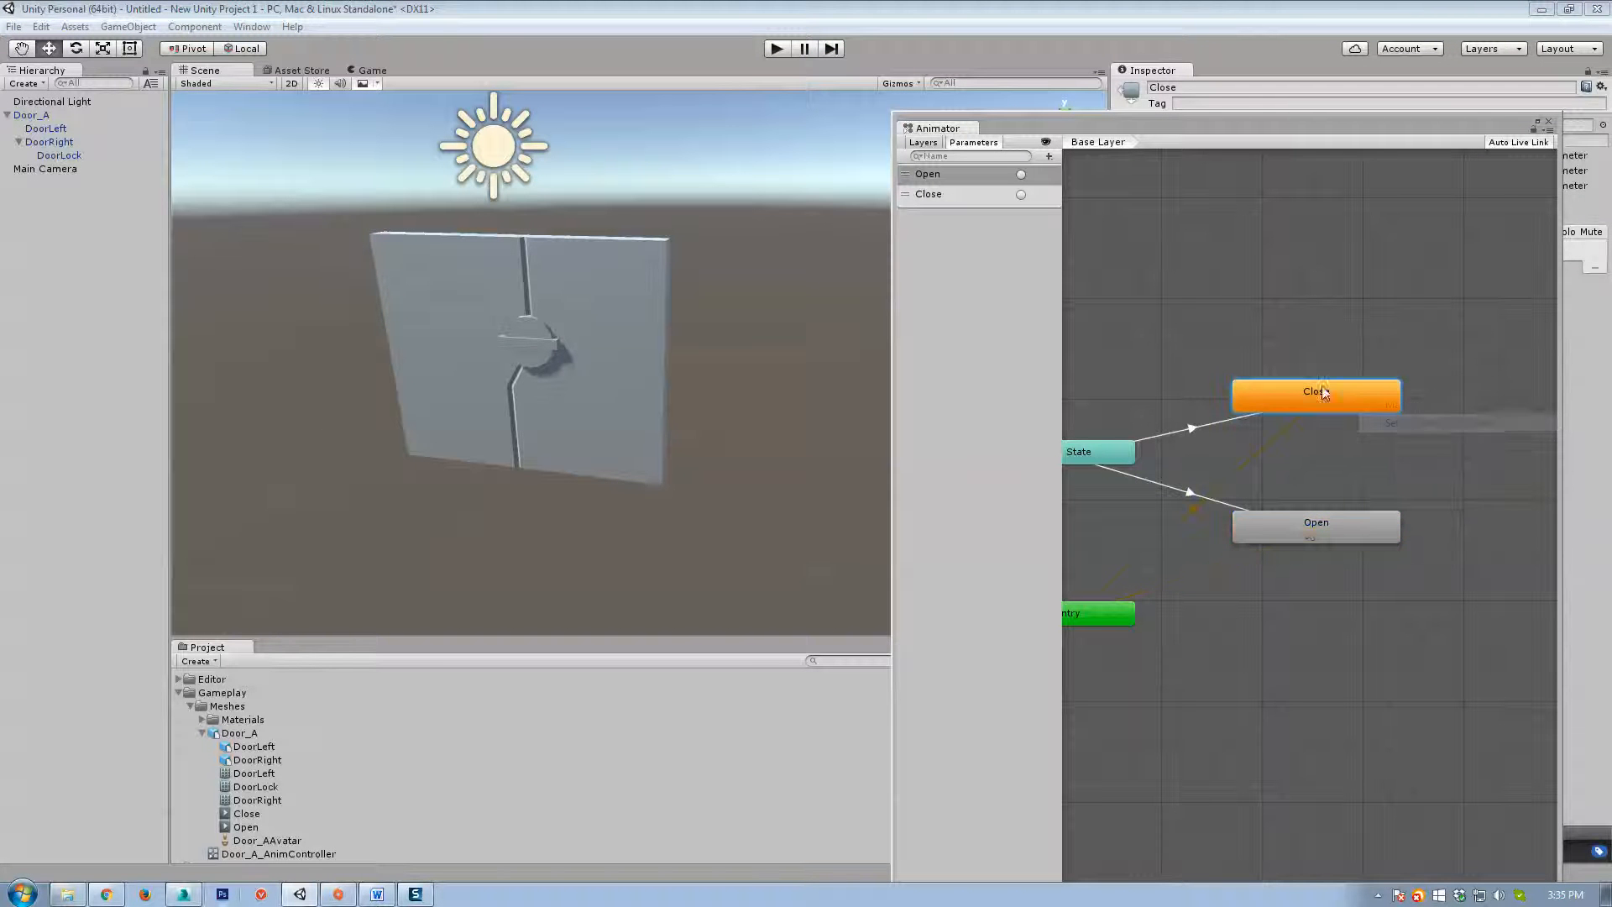
Rearrange the state graph so Entry sits above the Close state and Open sits slightly lower.
{"action": "left_click_drag", "start_coordinate": [1297, 521], "coordinate": [1287, 530]}
{"action": "left_click_drag", "start_coordinate": [1113, 624], "coordinate": [1251, 241]}
{"action": "left_click_drag", "start_coordinate": [1237, 125], "coordinate": [1222, 166]}
{"action": "left_click_drag", "start_coordinate": [1326, 170], "coordinate": [1279, 225]}
{"action": "left_click_drag", "start_coordinate": [1170, 334], "coordinate": [1230, 344]}
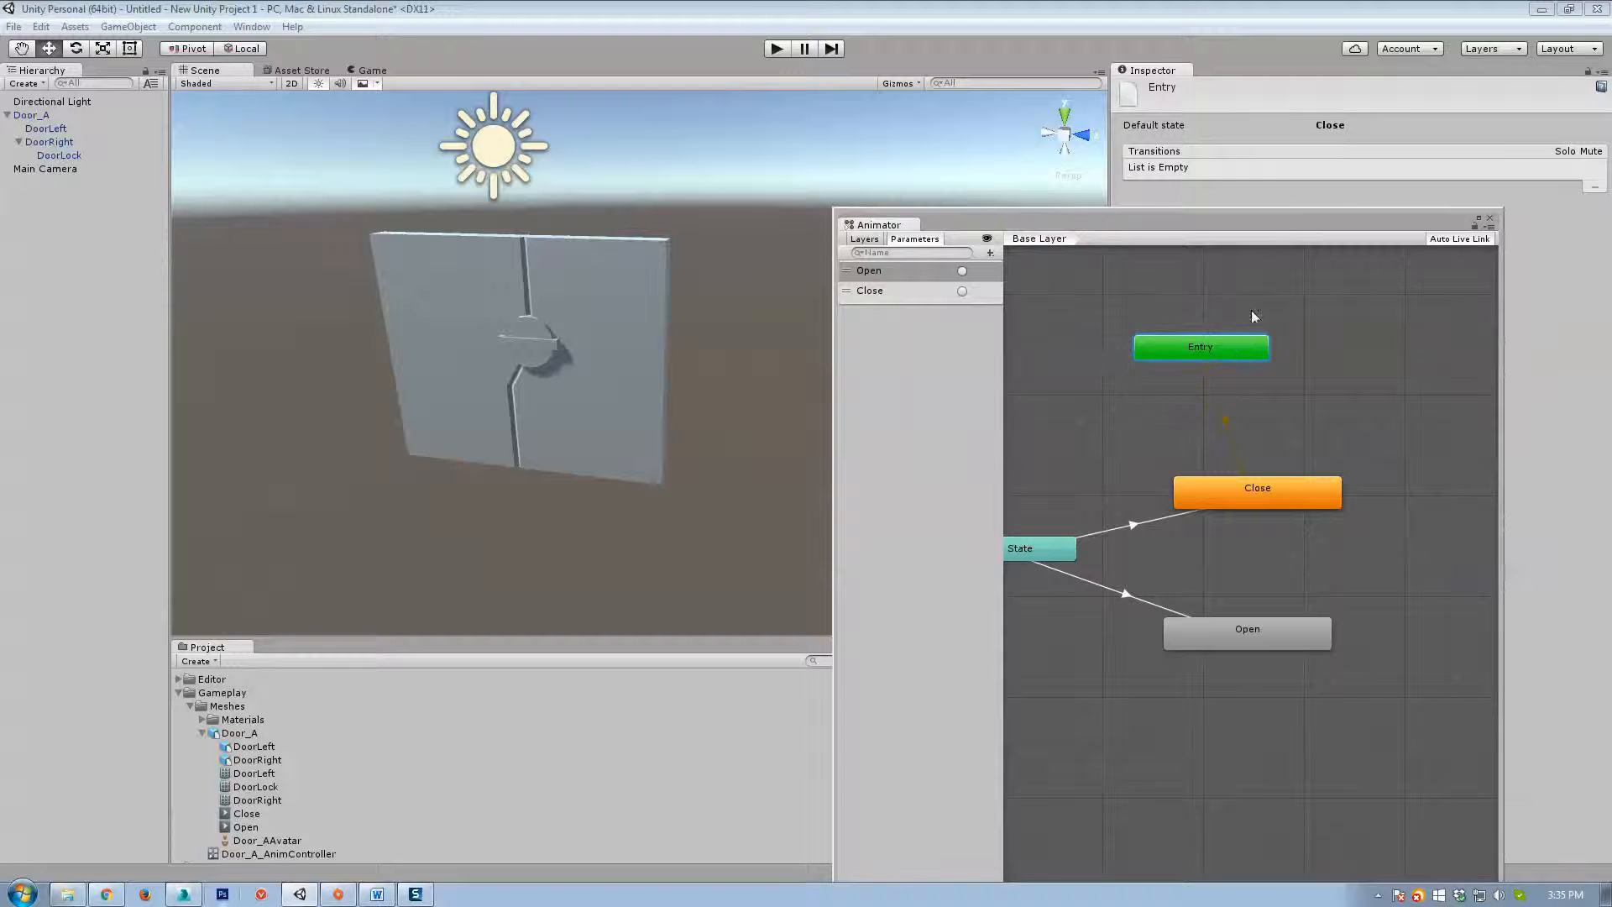
Run the scene in Play mode and watch the door start from the Close state in the Scene view and the state graph.
{"action": "left_click_drag", "start_coordinate": [1262, 231], "coordinate": [1300, 235]}
{"action": "left_click", "coordinate": [776, 48]}
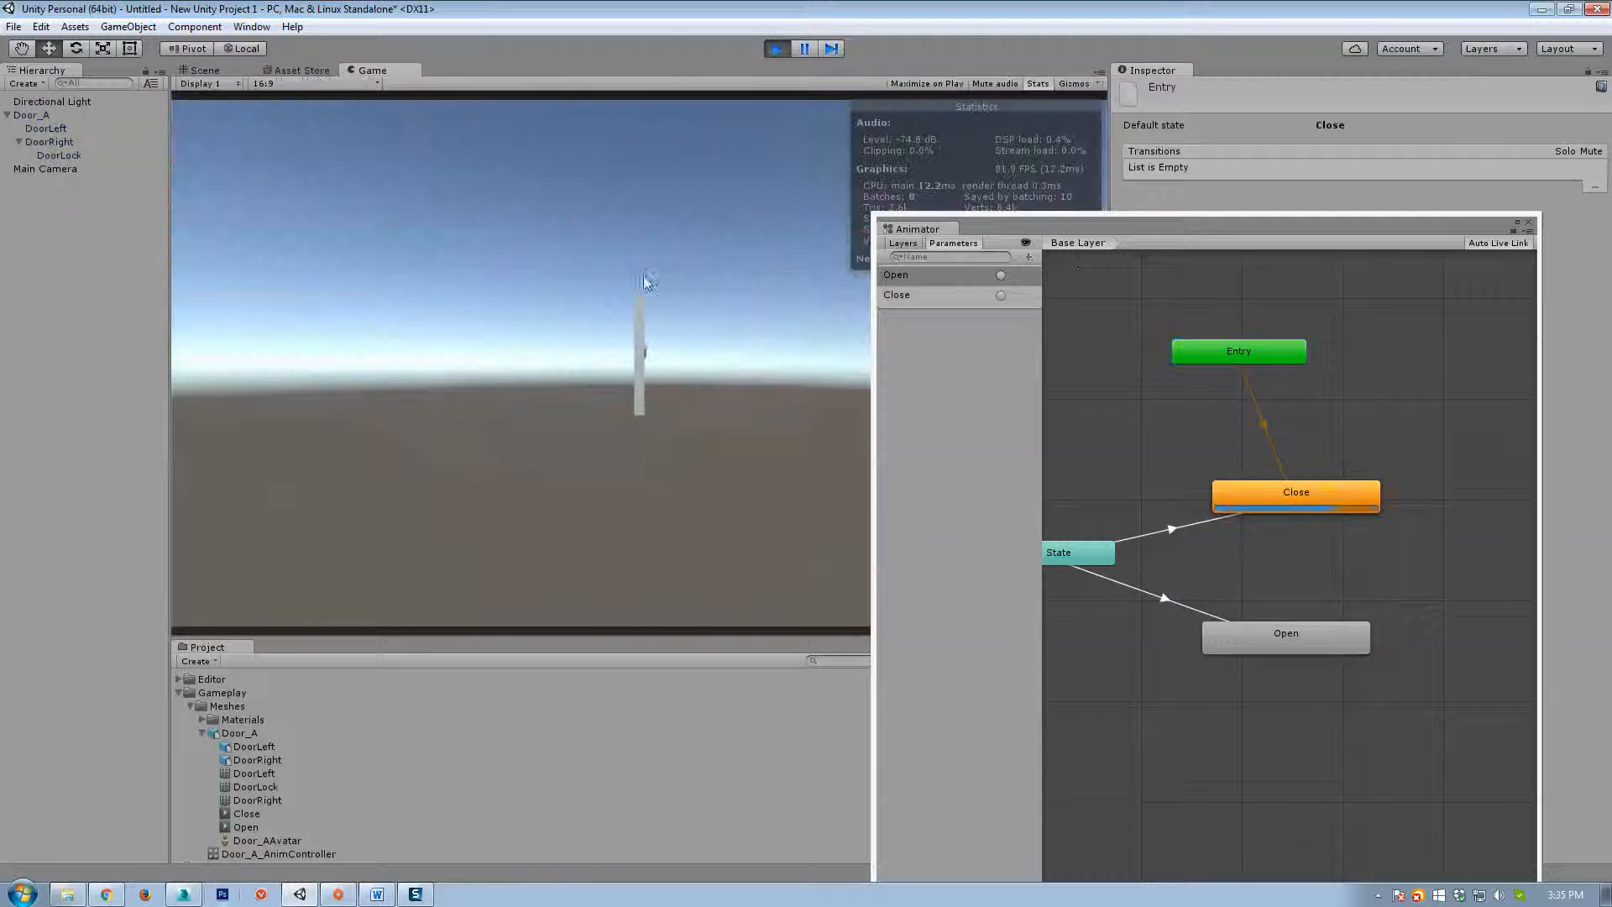
{"action": "left_click", "coordinate": [224, 73]}
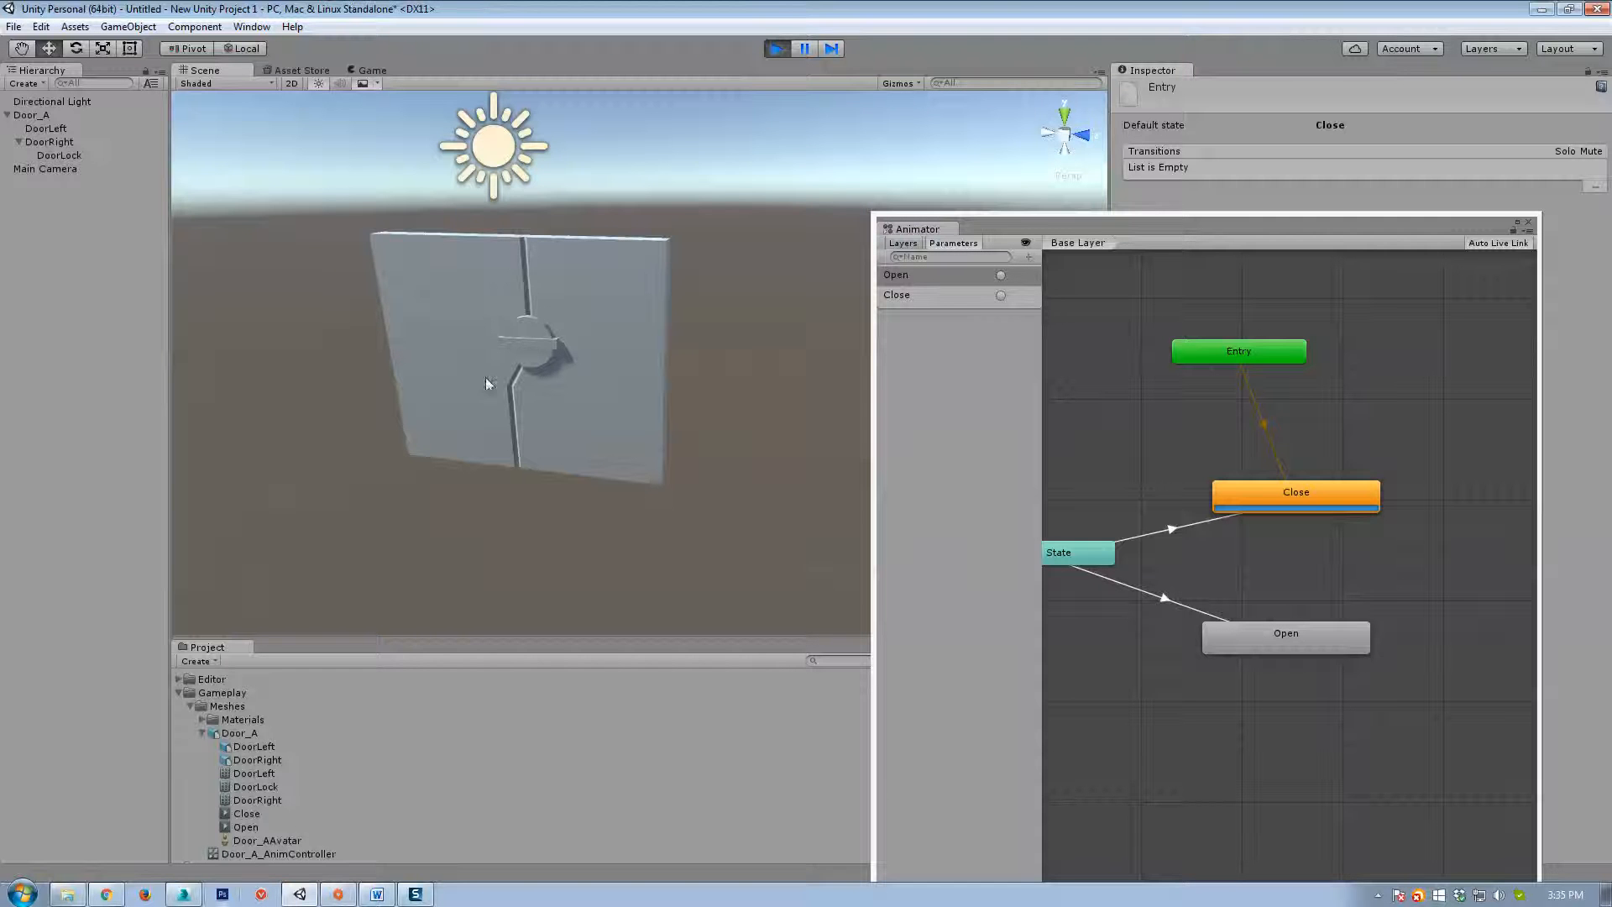
{"action": "mouse_move", "coordinate": [616, 475]}
{"action": "left_mouse_down", "text": "alt"}
{"action": "mouse_move", "coordinate": [691, 467]}
{"action": "mouse_move", "coordinate": [594, 478]}
{"action": "left_mouse_up", "text": "alt"}
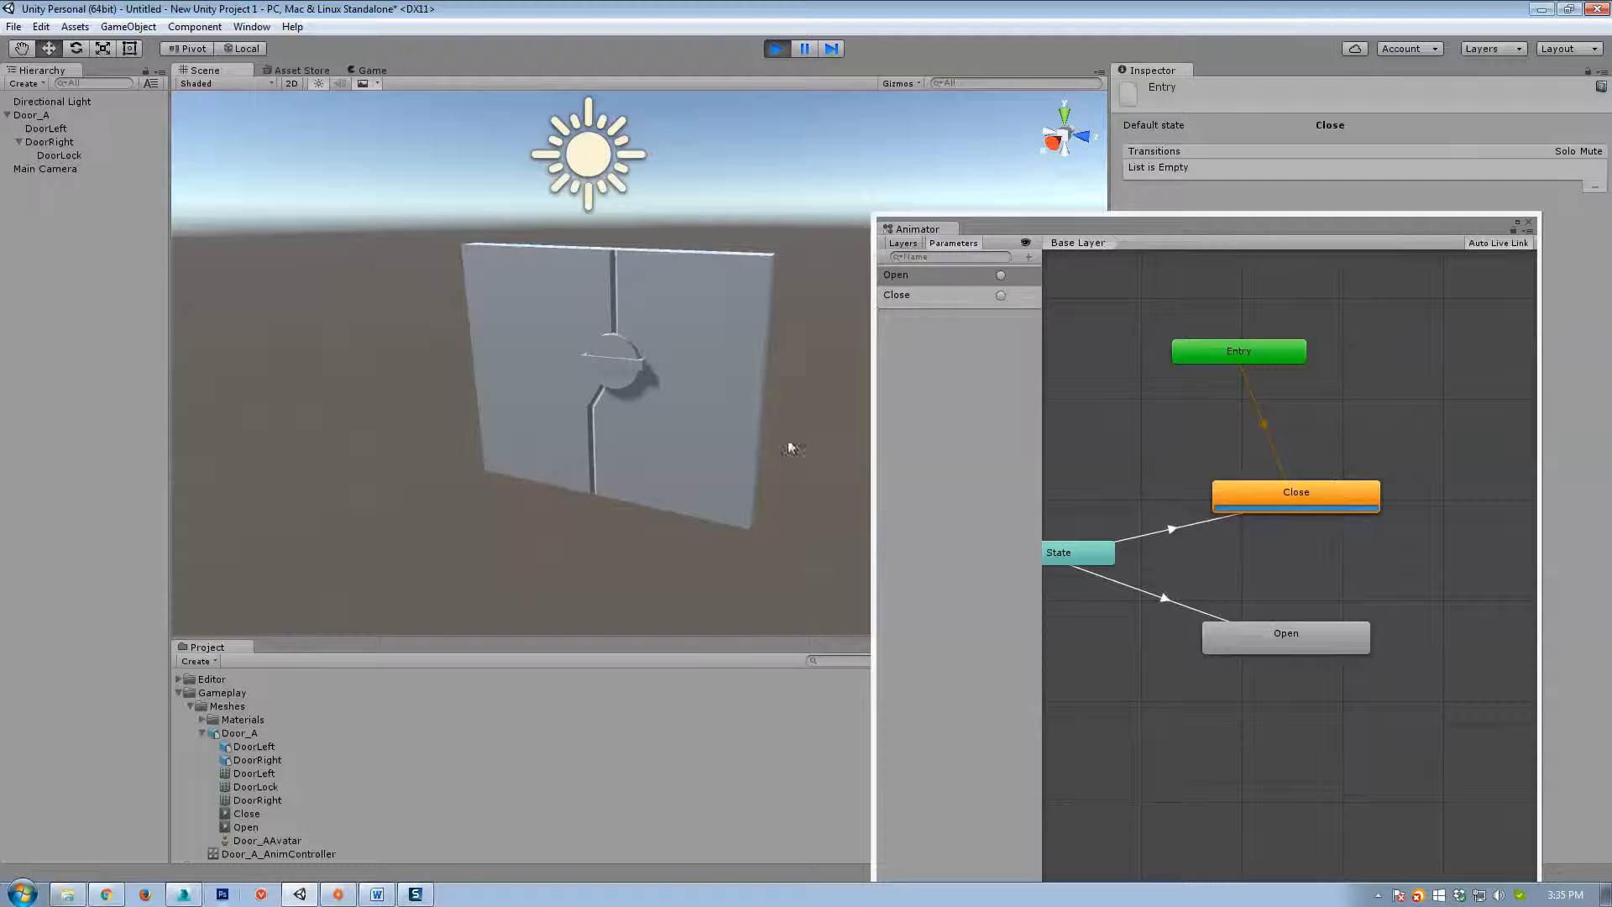
{"action": "left_click_drag", "start_coordinate": [1192, 223], "coordinate": [1154, 197]}
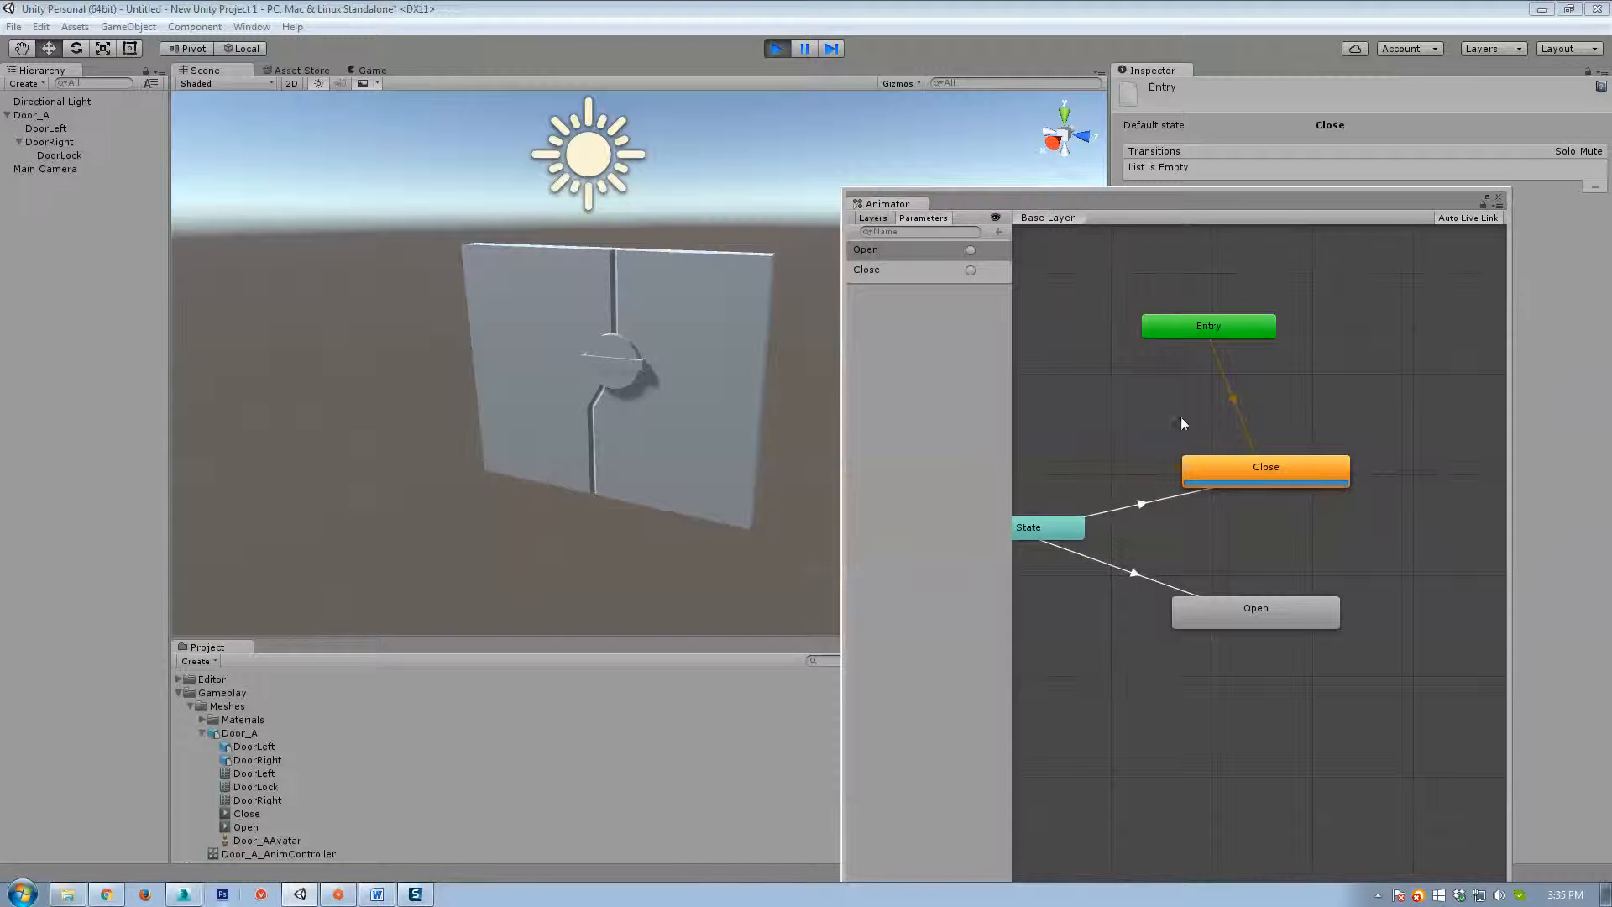
{"action": "left_click", "coordinate": [1221, 409]}
{"action": "middle_click_drag", "start_coordinate": [1199, 443], "coordinate": [1324, 514]}
Stop Play mode, move the Open state further below Close, and make a transition from Open to Close.
{"action": "left_click", "coordinate": [770, 44]}
{"action": "left_click_drag", "start_coordinate": [1272, 552], "coordinate": [1266, 613]}
{"action": "right_click", "coordinate": [1266, 613]}
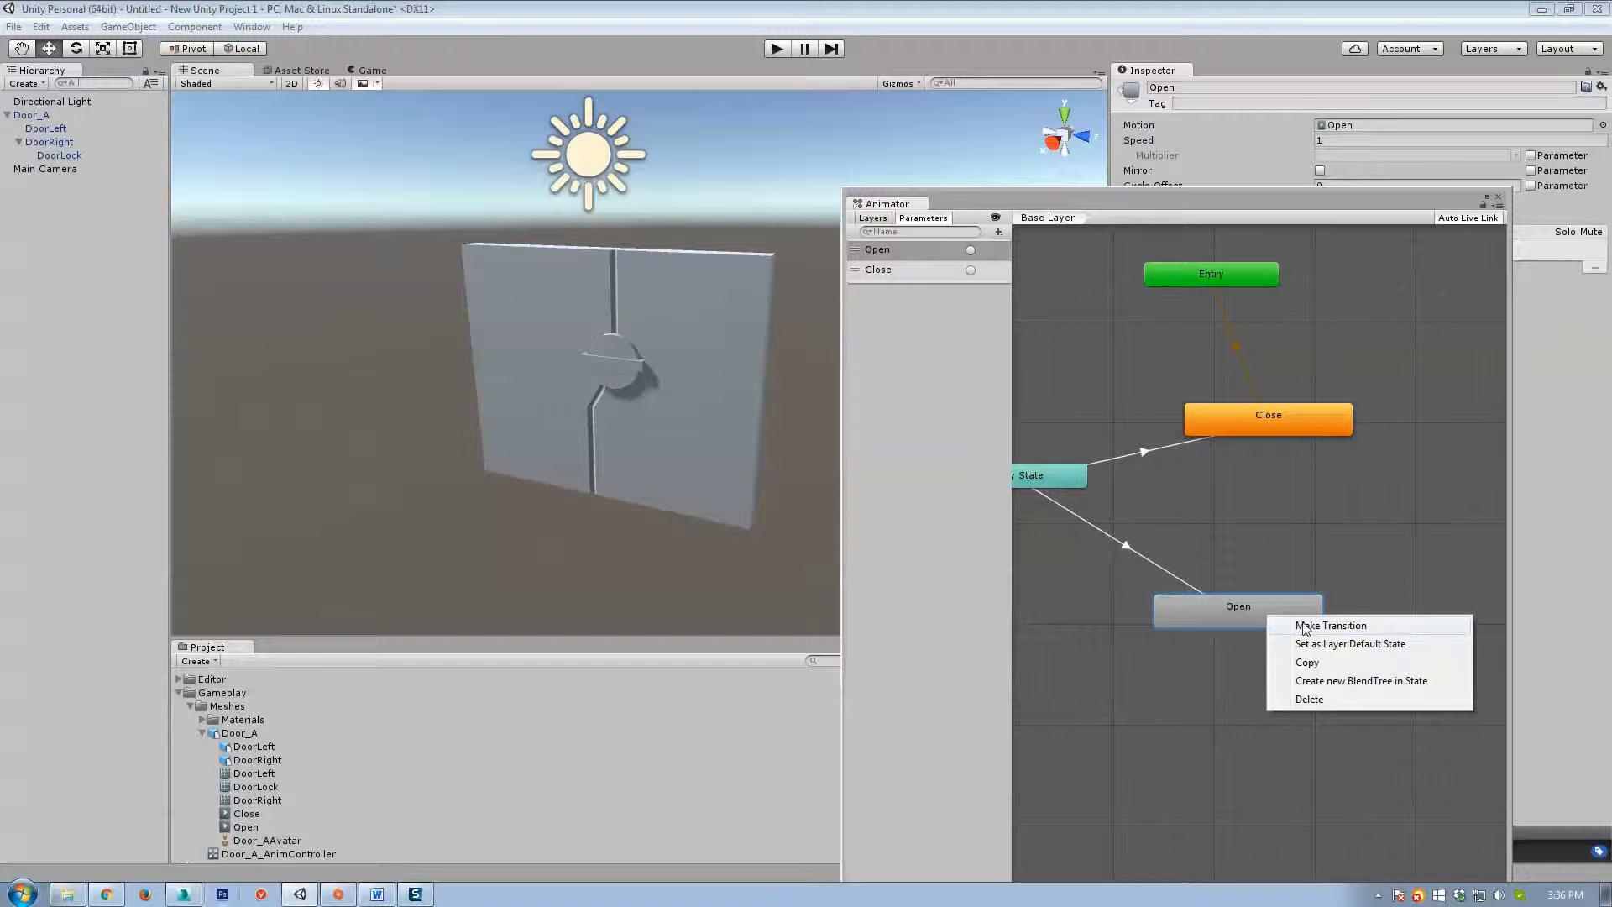
{"action": "left_click", "coordinate": [1303, 623]}
{"action": "left_click", "coordinate": [1266, 435]}
Select the Open to Close transition and uncover its Inspector settings by moving and narrowing the Animator window.
{"action": "left_click", "coordinate": [1253, 516]}
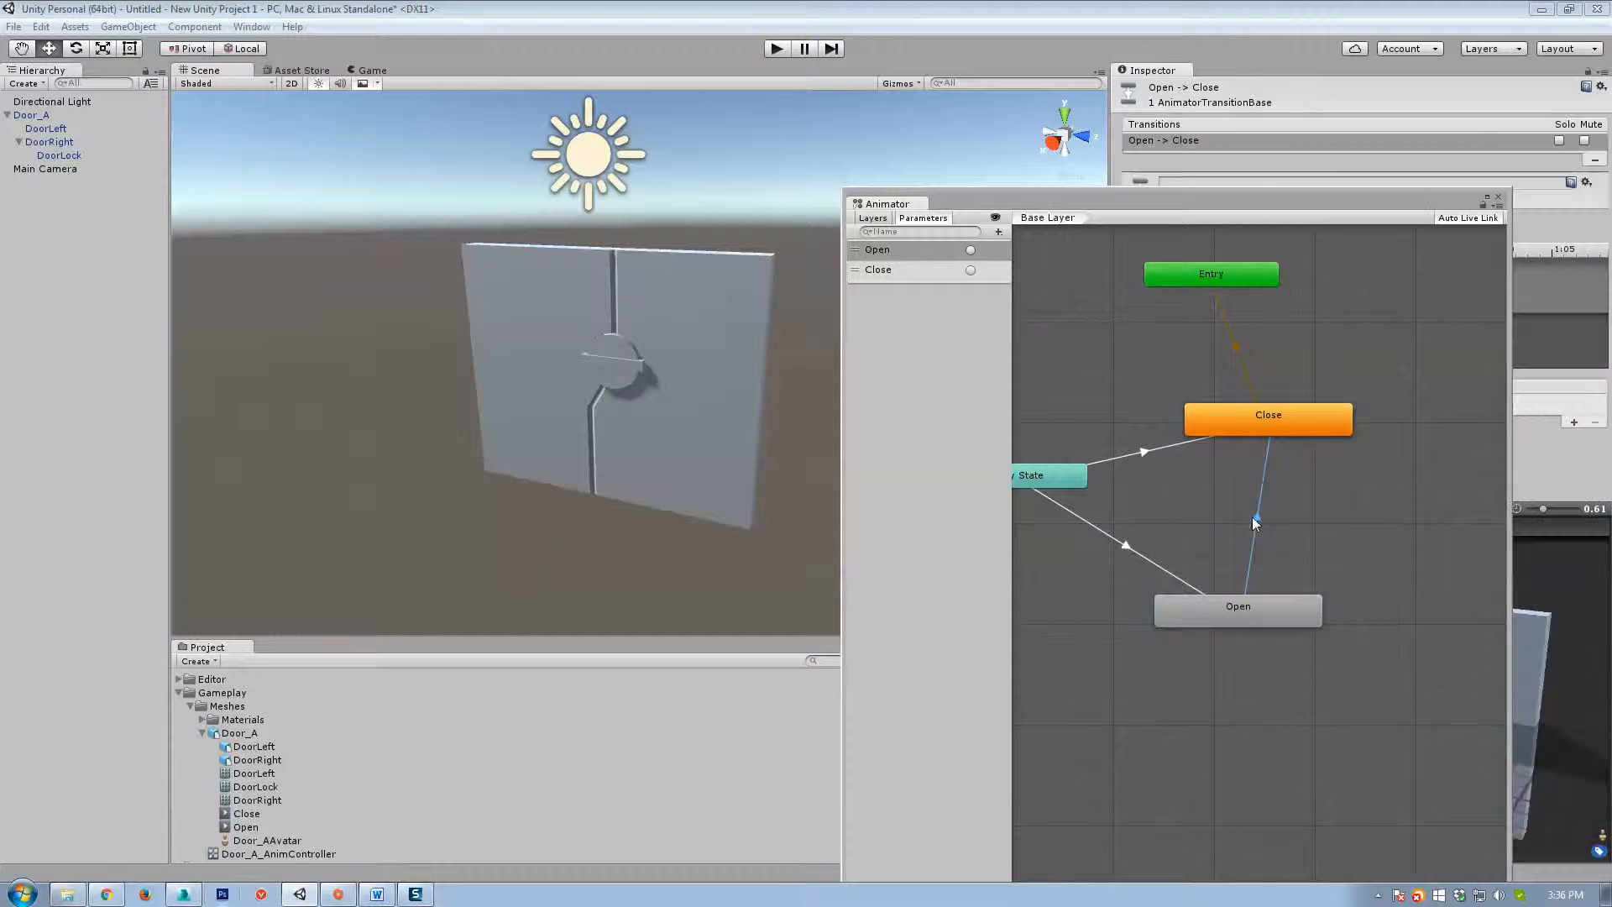
{"action": "left_click_drag", "start_coordinate": [1254, 197], "coordinate": [952, 121]}
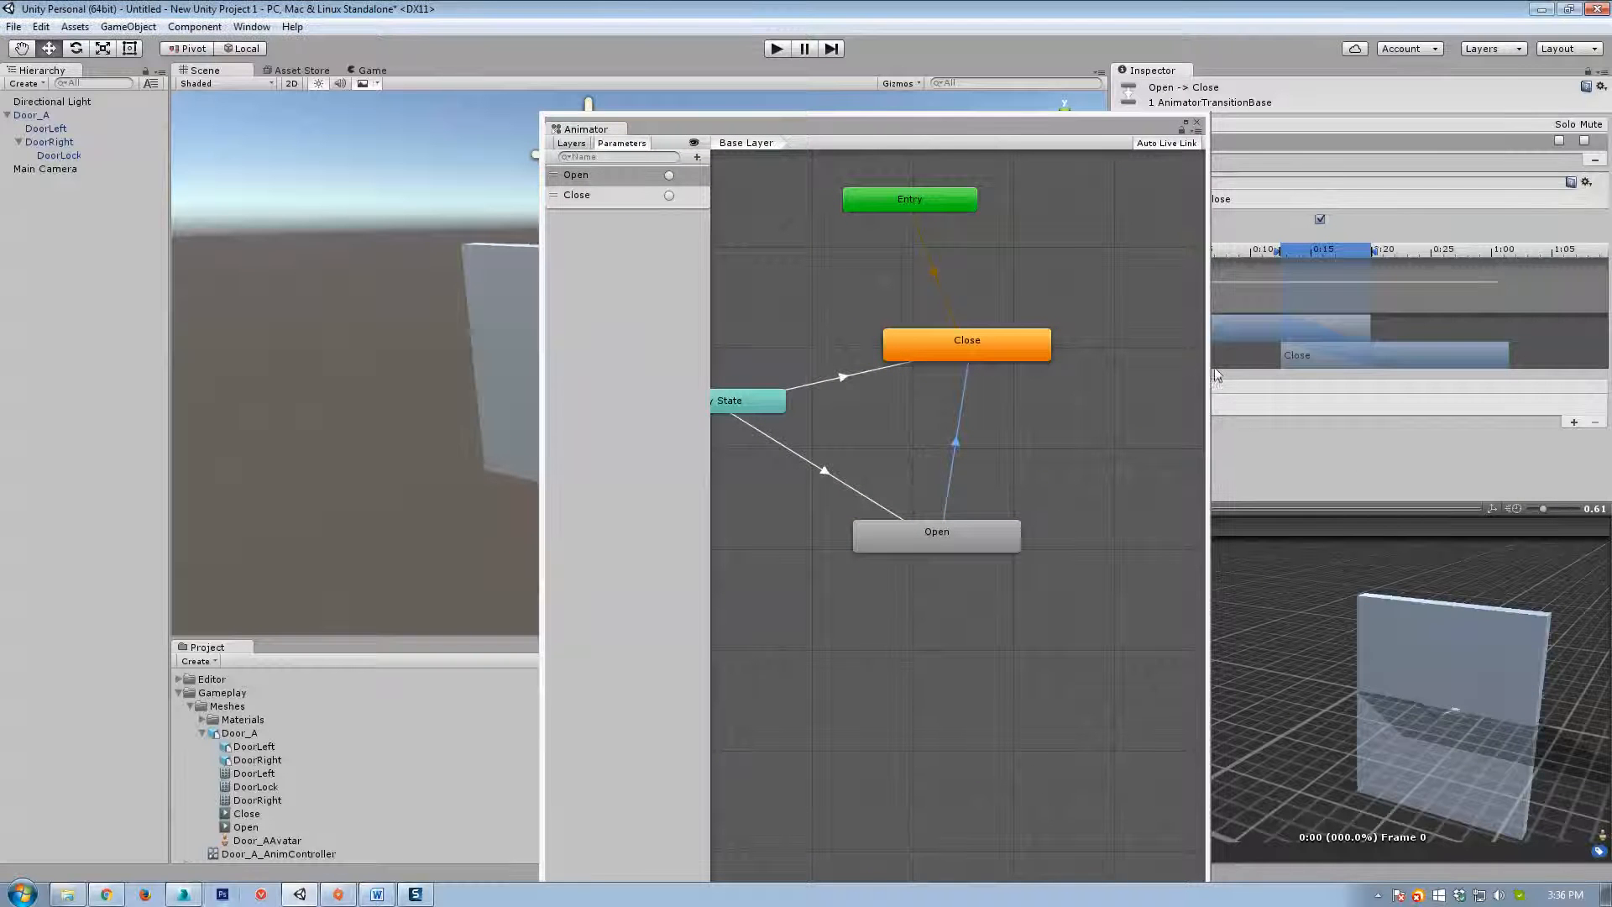
{"action": "left_click_drag", "start_coordinate": [1208, 376], "coordinate": [1080, 378]}
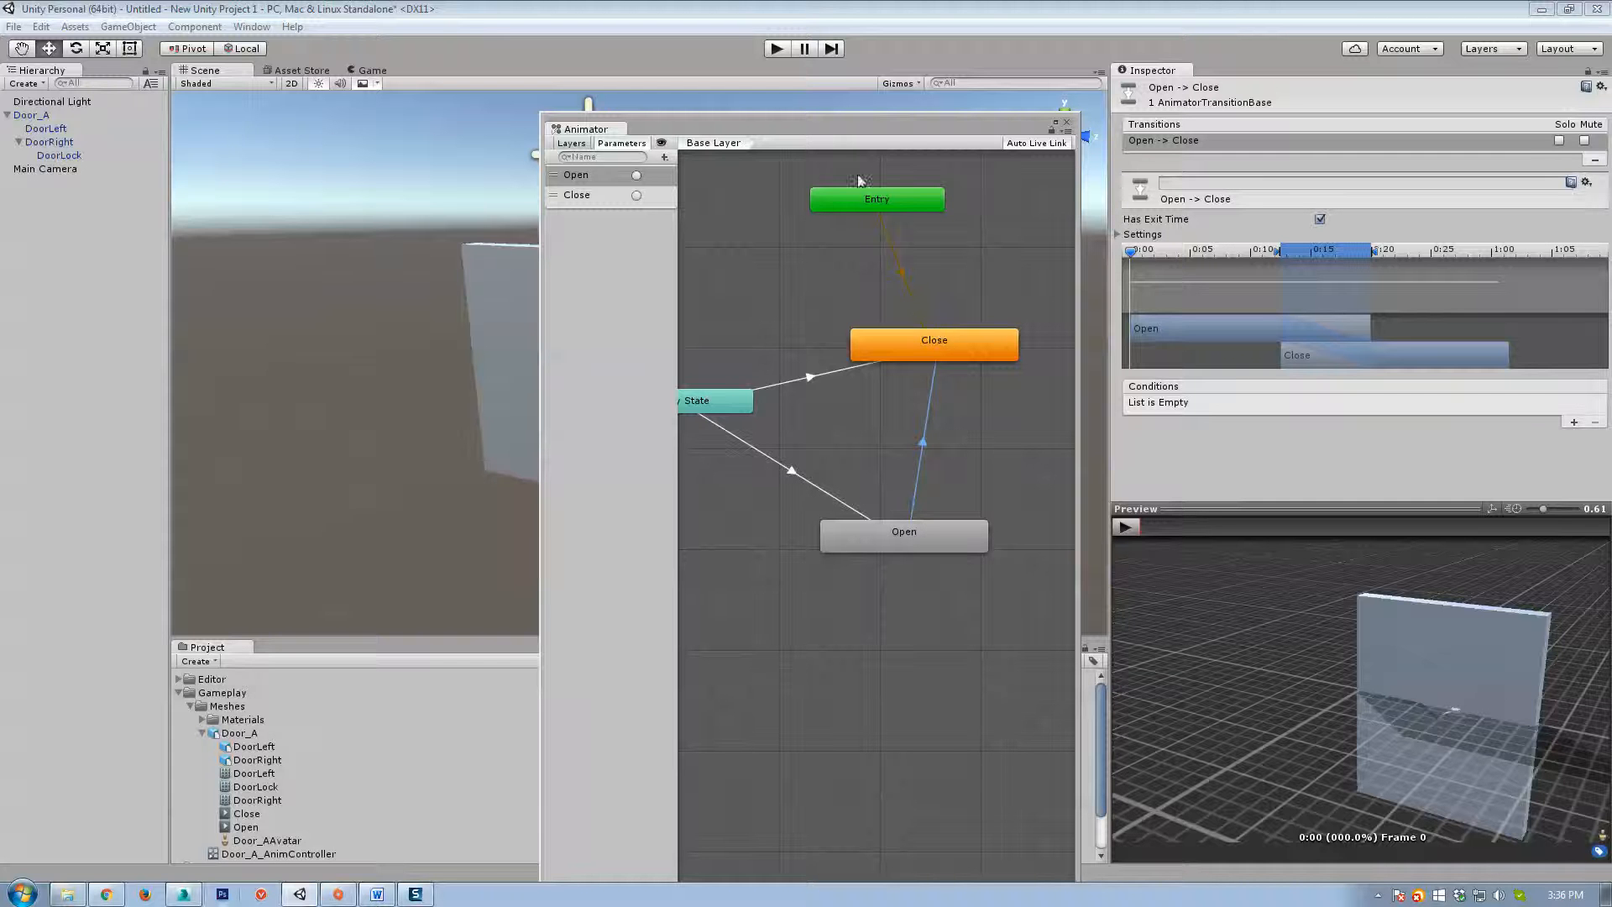
Run the scene, fire the Open trigger several times while watching the door in the Scene view, and stop Play mode.
{"action": "left_click_drag", "start_coordinate": [849, 137], "coordinate": [1209, 159]}
{"action": "left_click", "coordinate": [777, 49]}
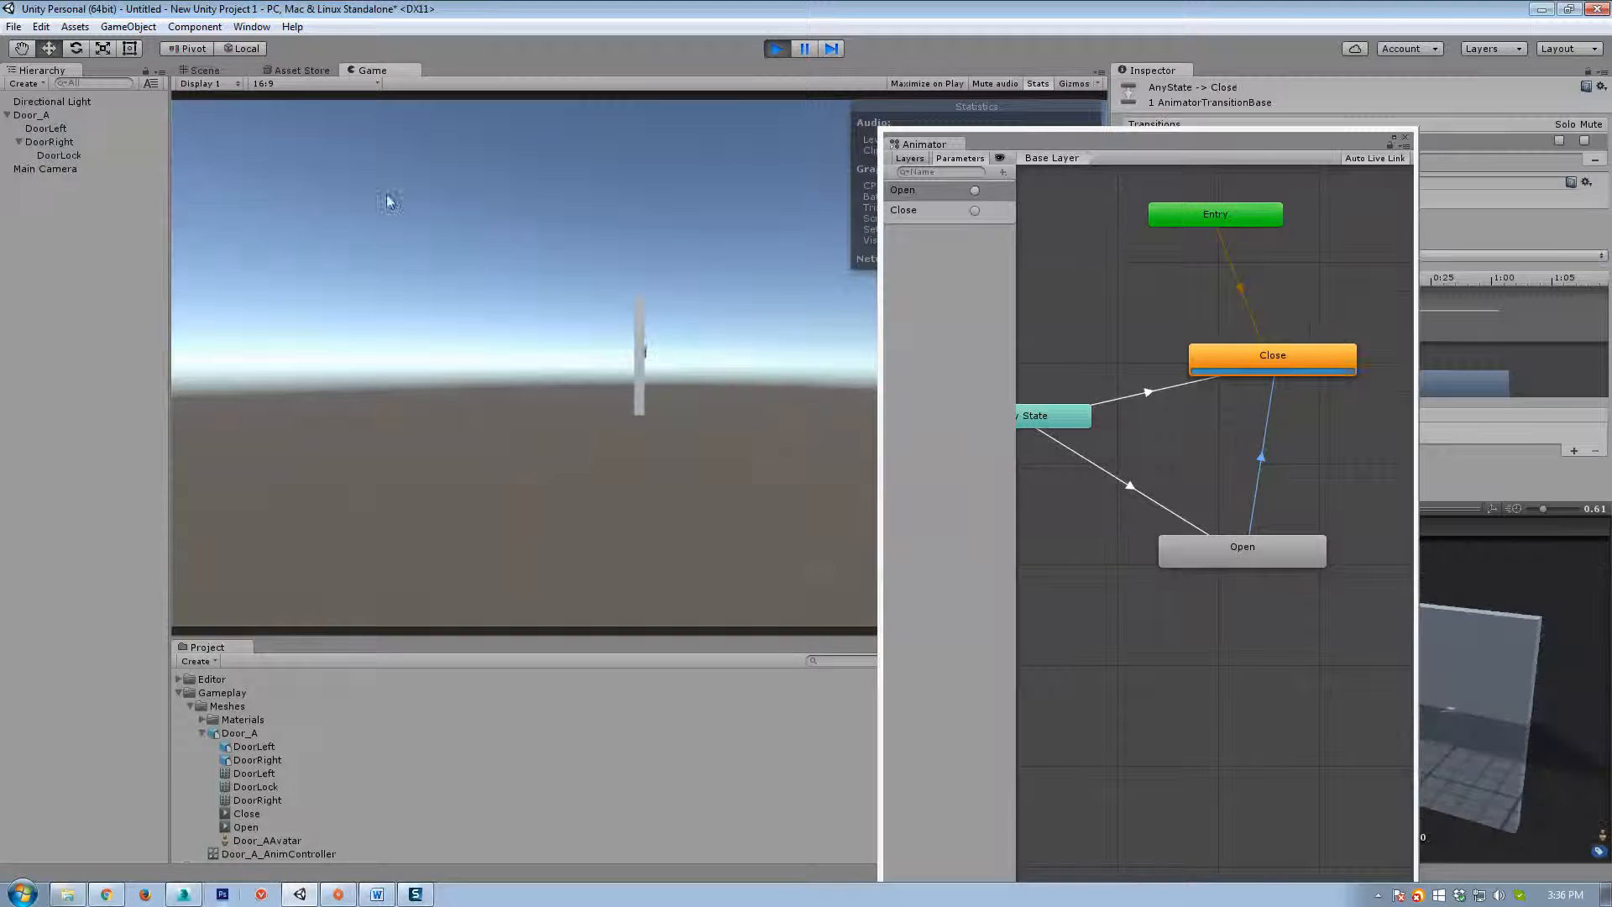
{"action": "left_click", "coordinate": [209, 72]}
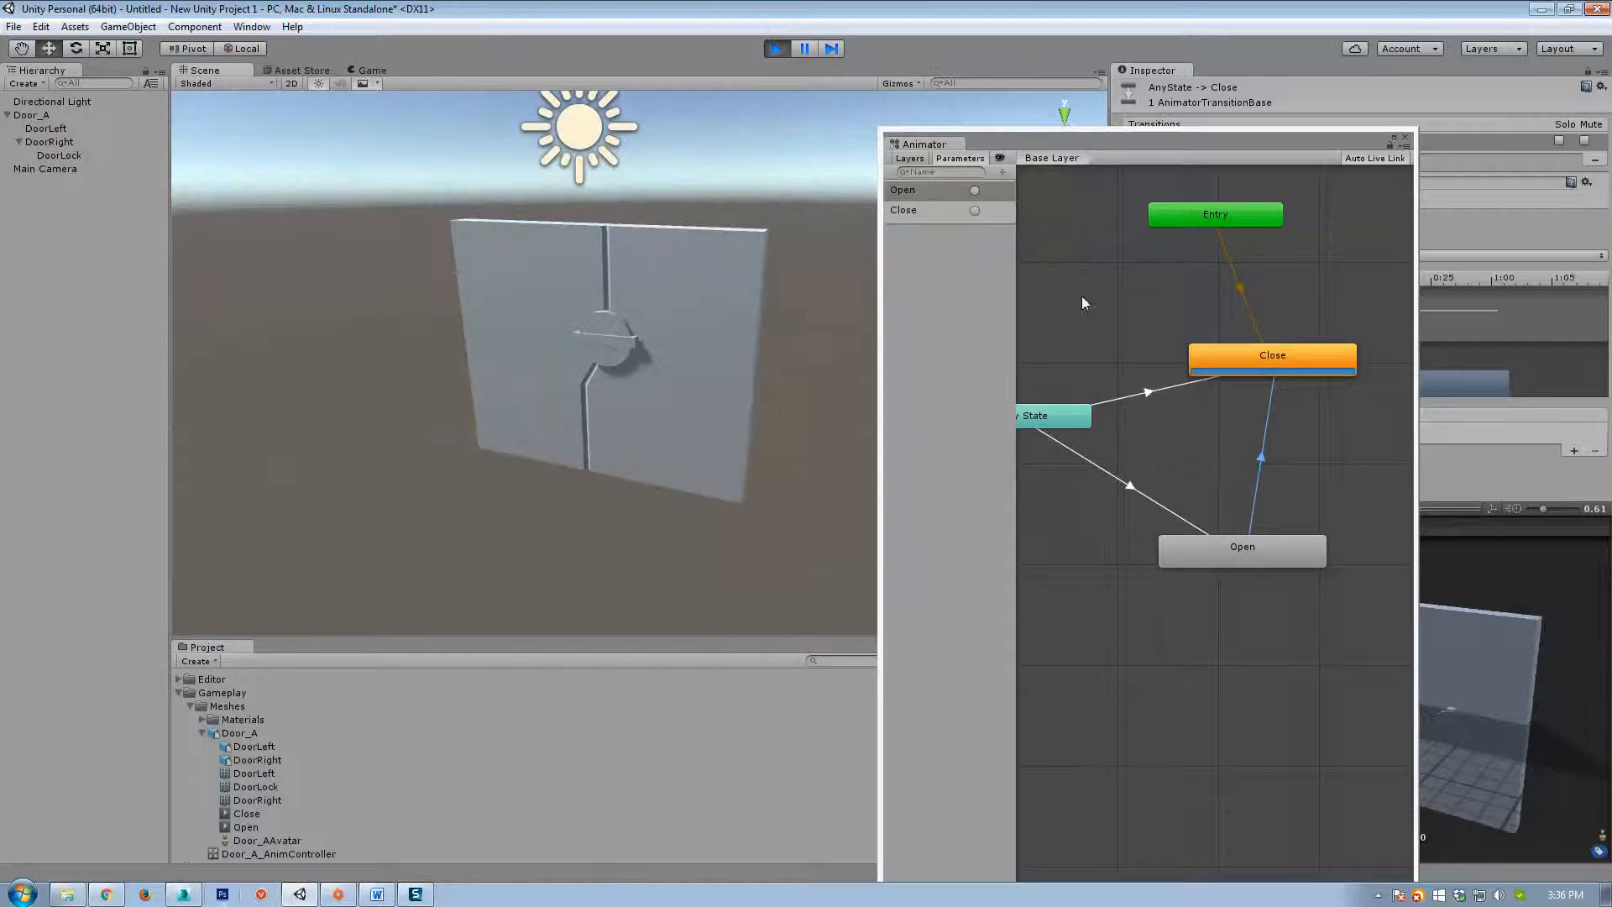
{"action": "left_click", "coordinate": [974, 190]}
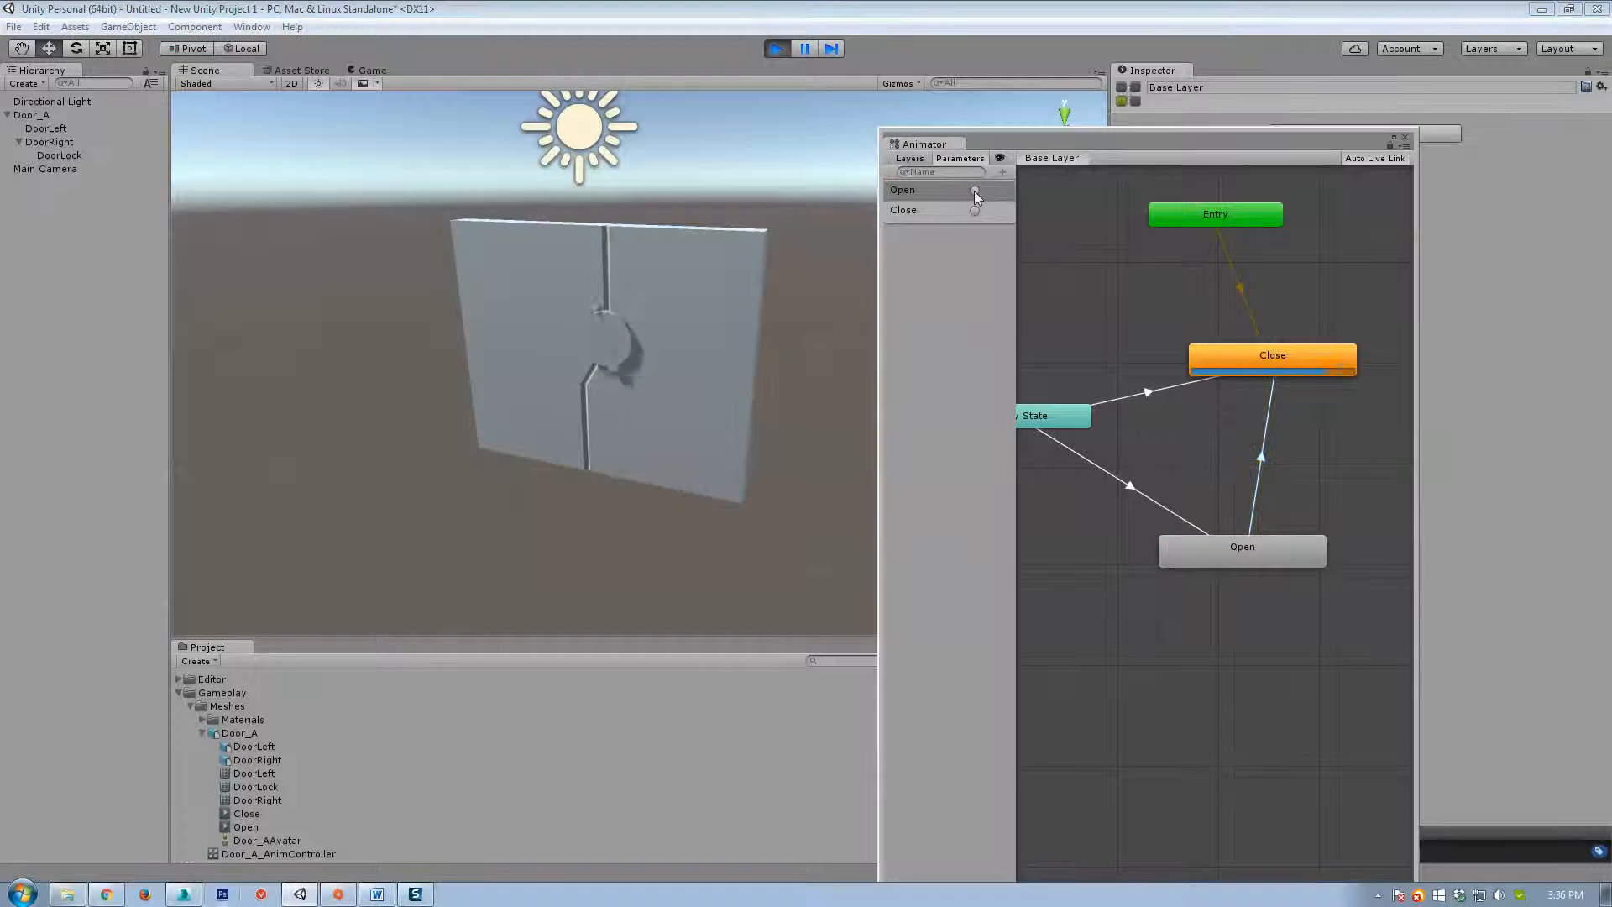
{"action": "left_click", "coordinate": [1040, 306]}
{"action": "left_click", "coordinate": [1279, 561]}
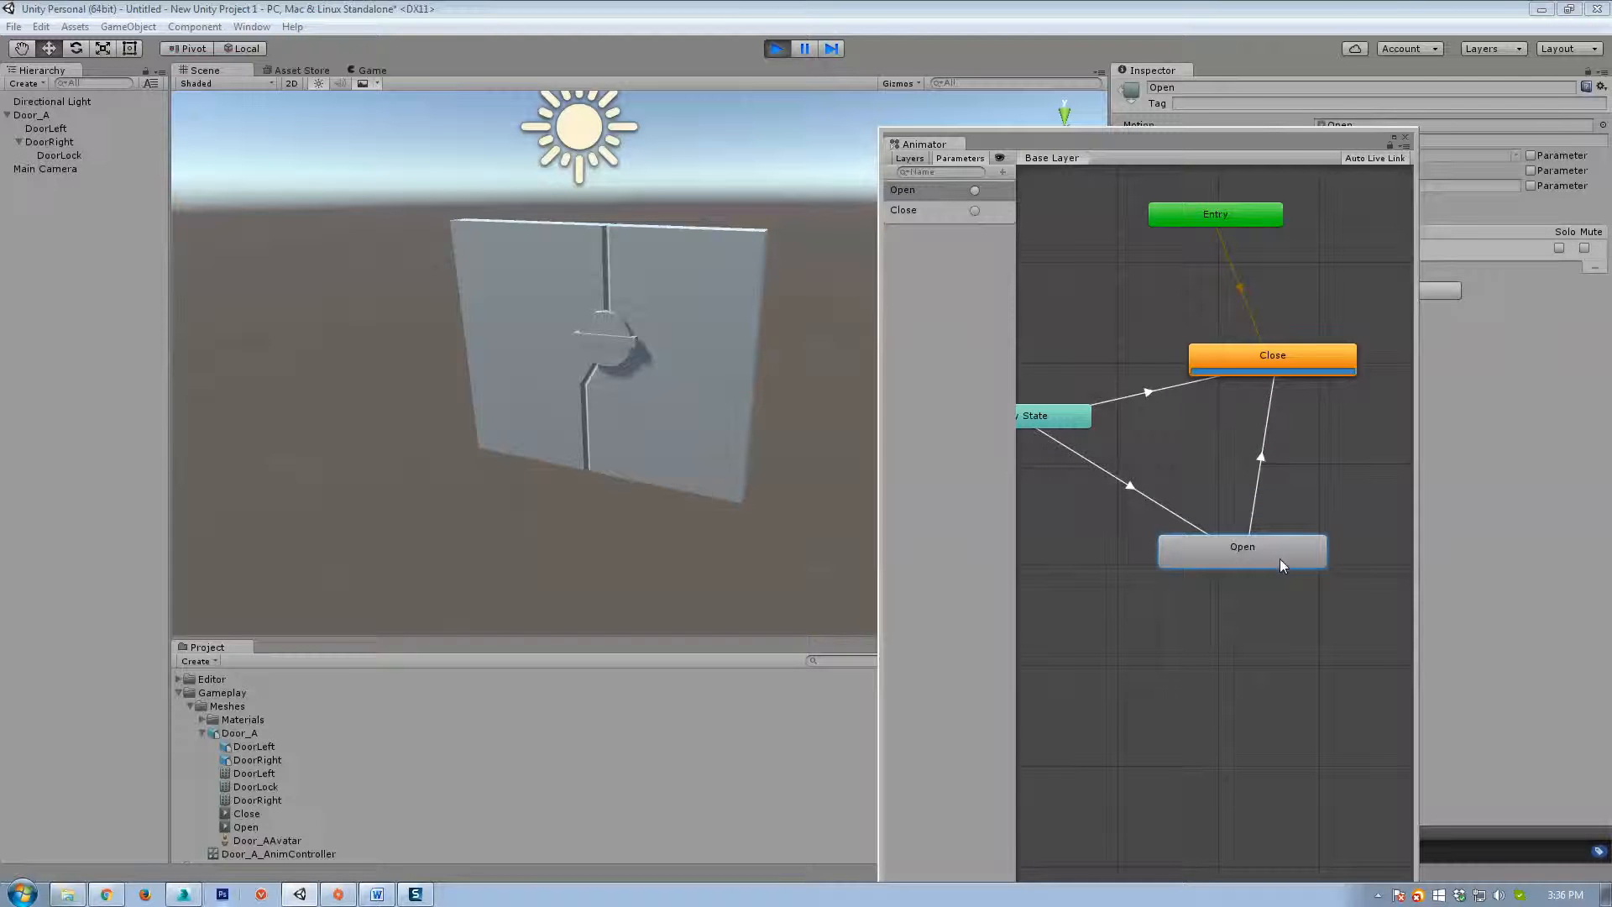
{"action": "left_click", "coordinate": [975, 191]}
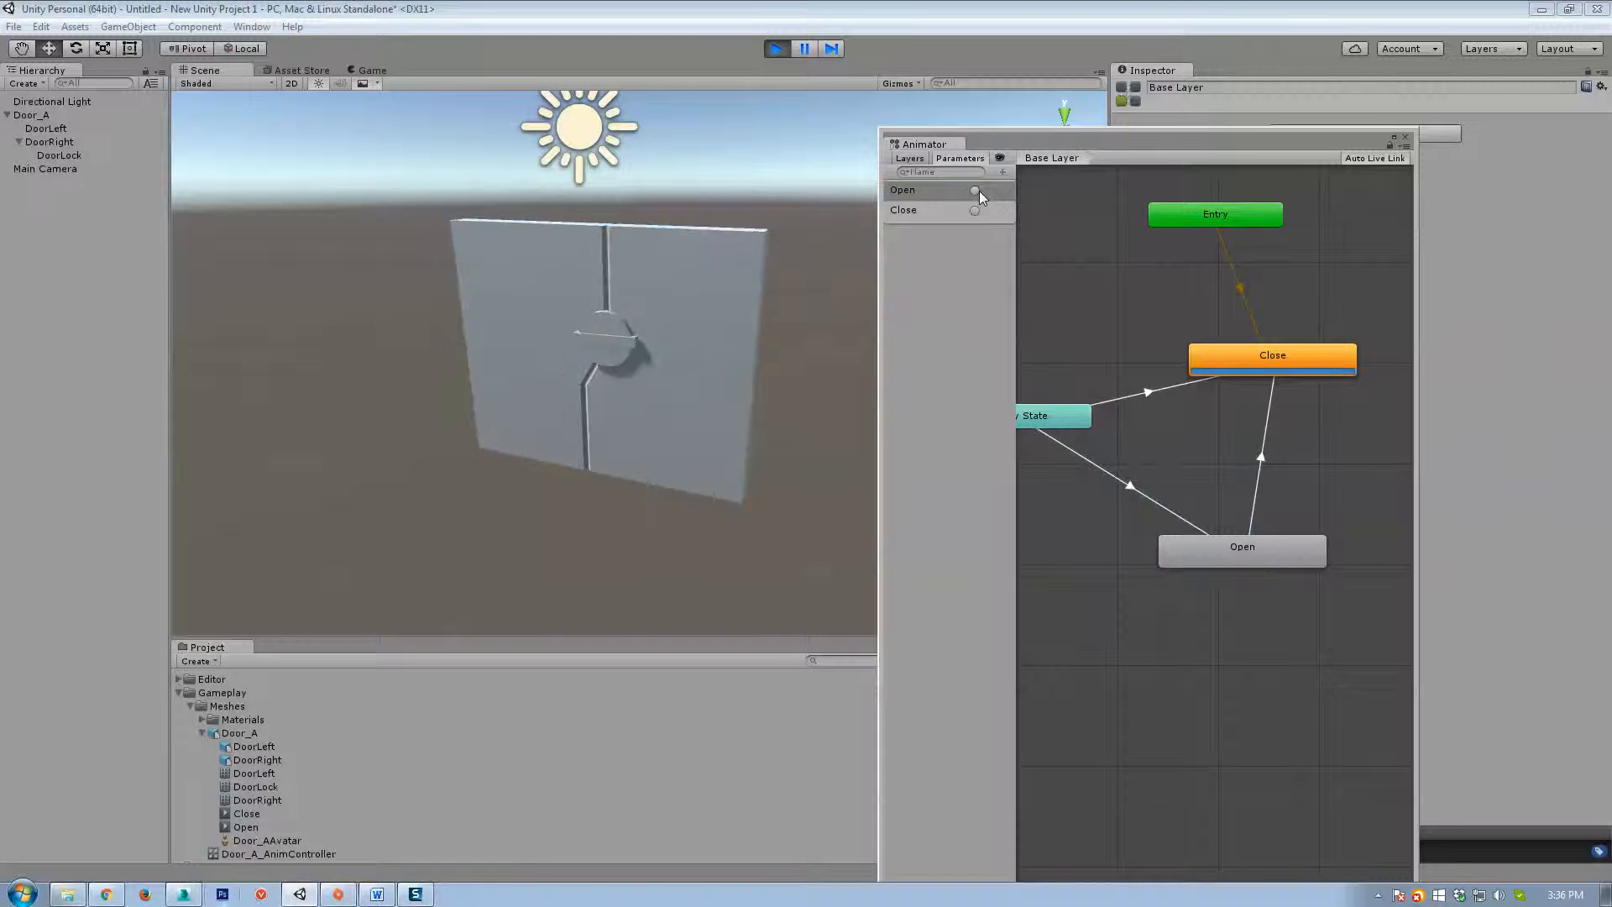
{"action": "left_click", "coordinate": [976, 191]}
{"action": "left_click", "coordinate": [976, 190]}
{"action": "key", "text": "ctrl+p"}
Expand the Open to Close transition's settings and set its Exit Time to 12.
{"action": "left_click_drag", "start_coordinate": [1077, 149], "coordinate": [936, 150]}
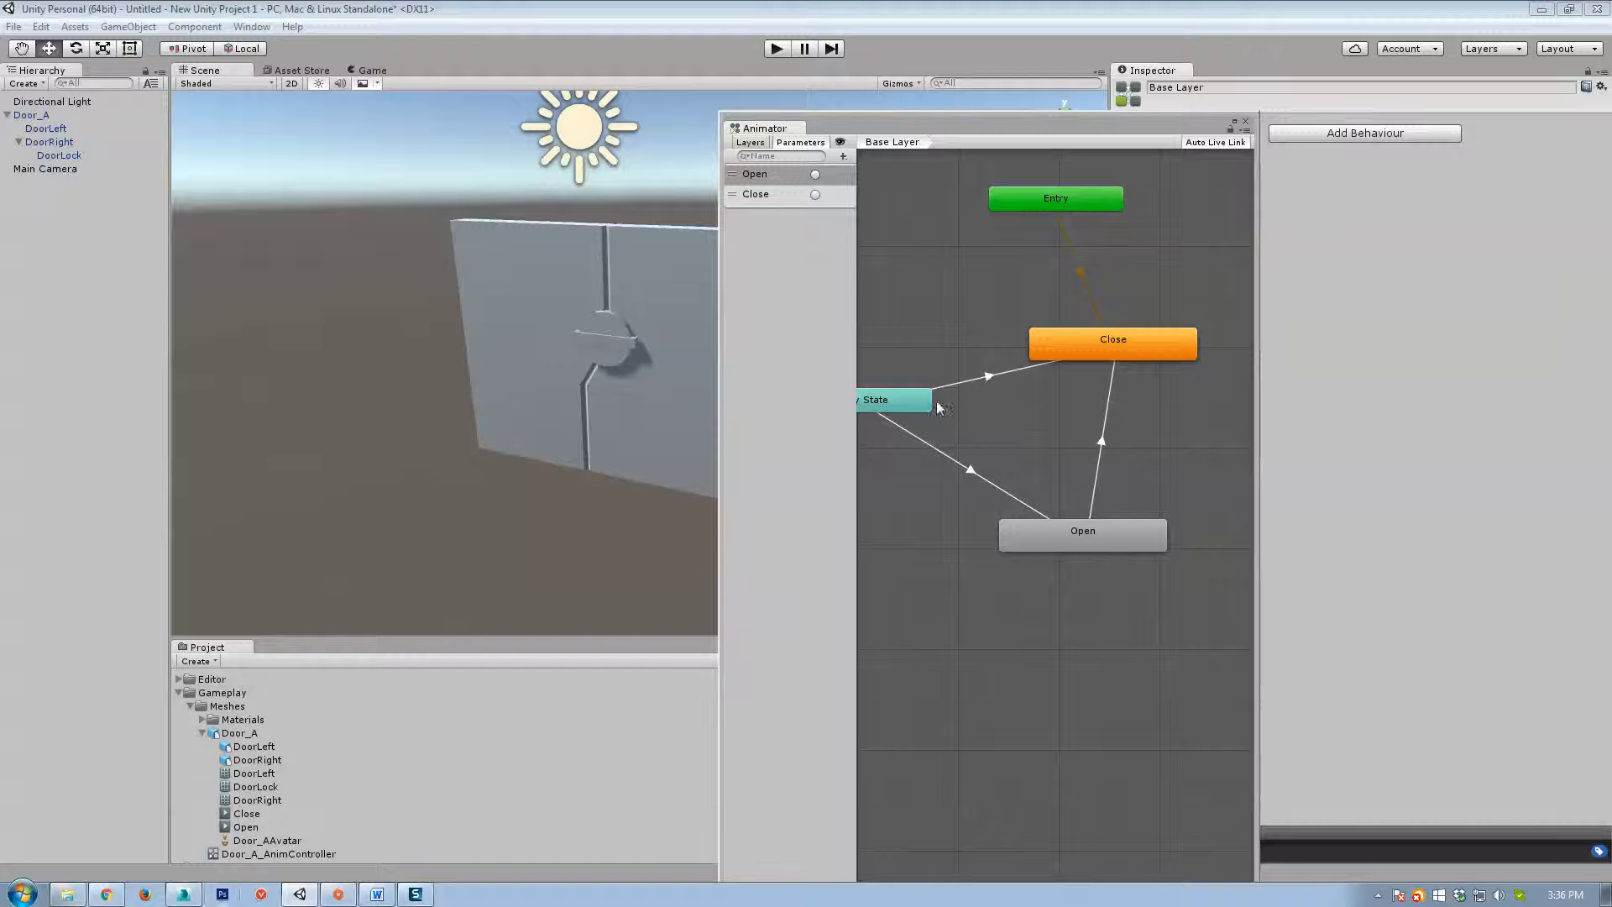
{"action": "left_click_drag", "start_coordinate": [1129, 138], "coordinate": [1035, 131]}
{"action": "left_click", "coordinate": [567, 277]}
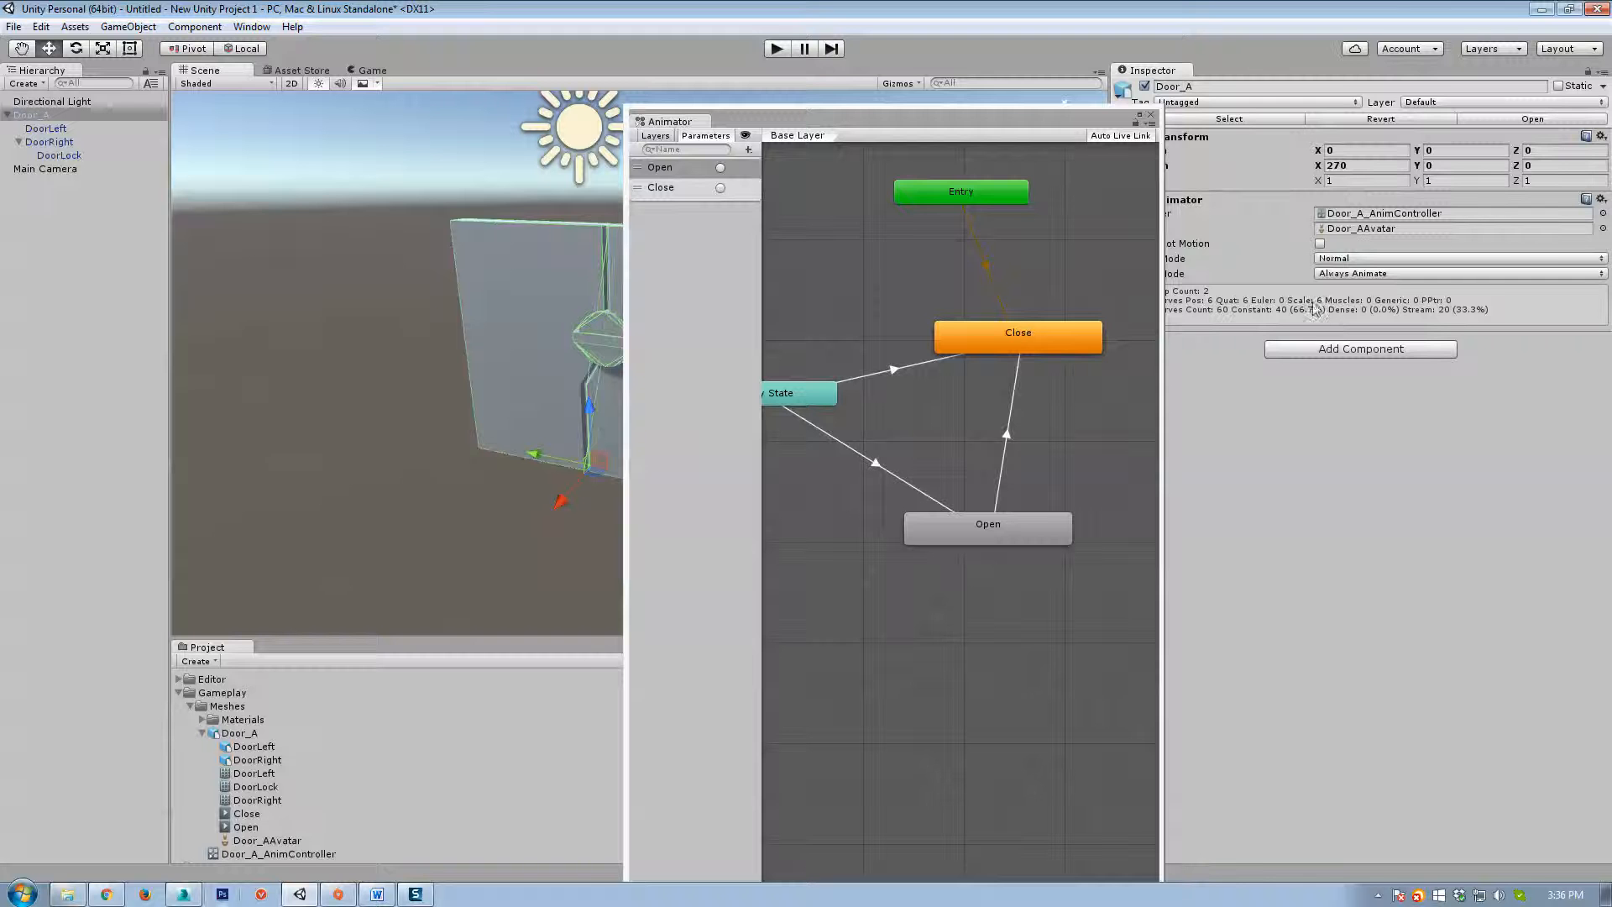
{"action": "left_click", "coordinate": [1007, 434]}
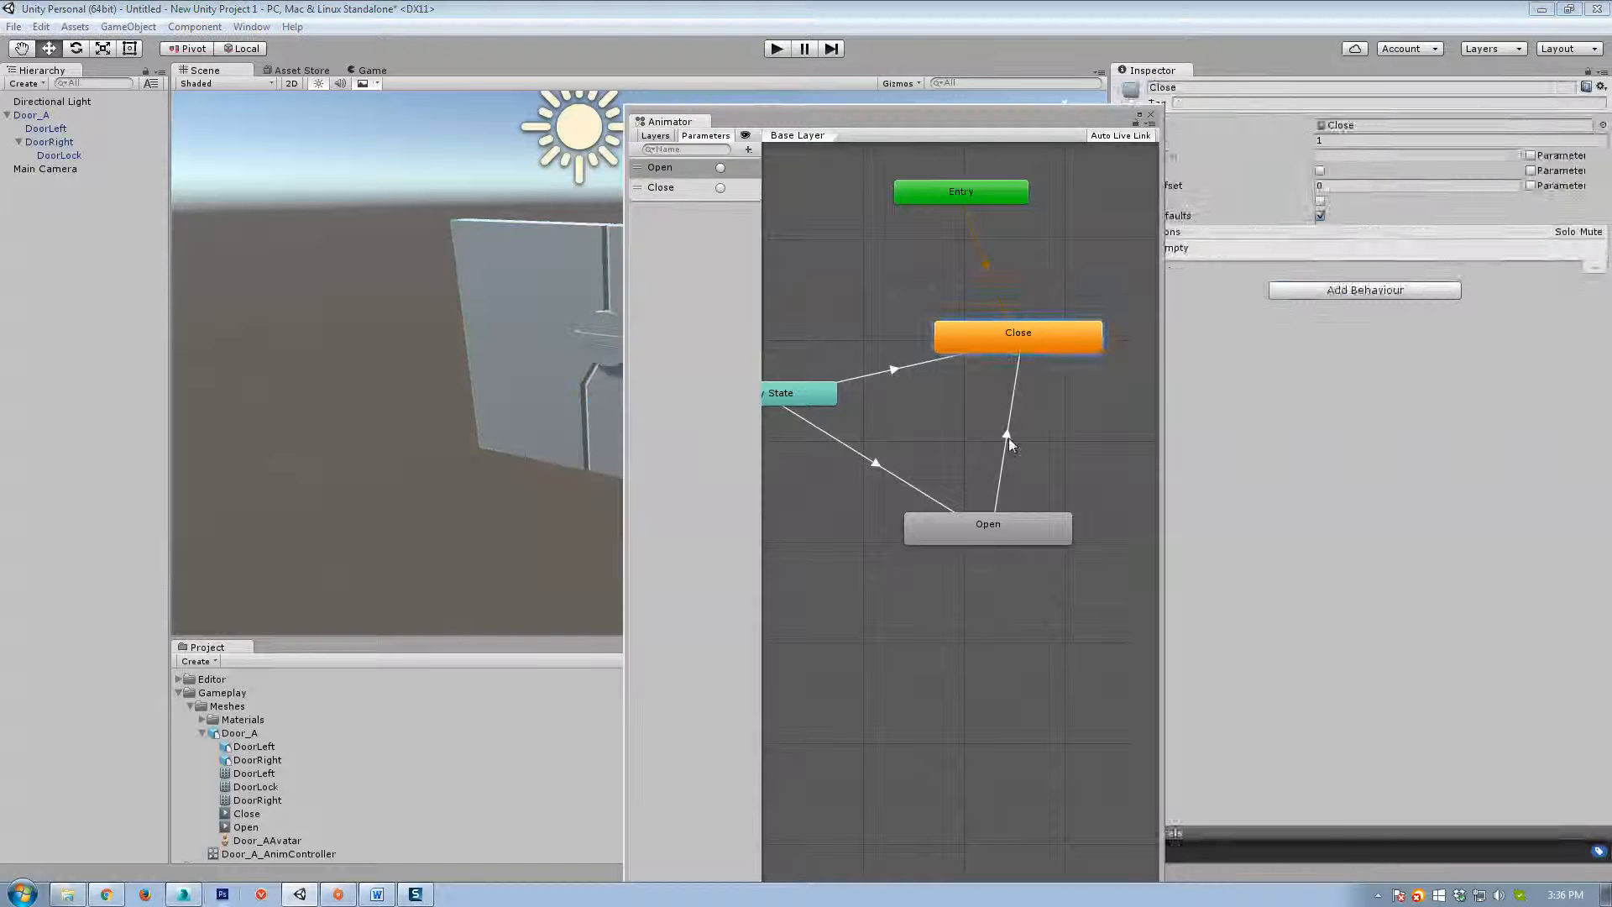
{"action": "left_click_drag", "start_coordinate": [1048, 124], "coordinate": [978, 255]}
{"action": "left_click", "coordinate": [1139, 236]}
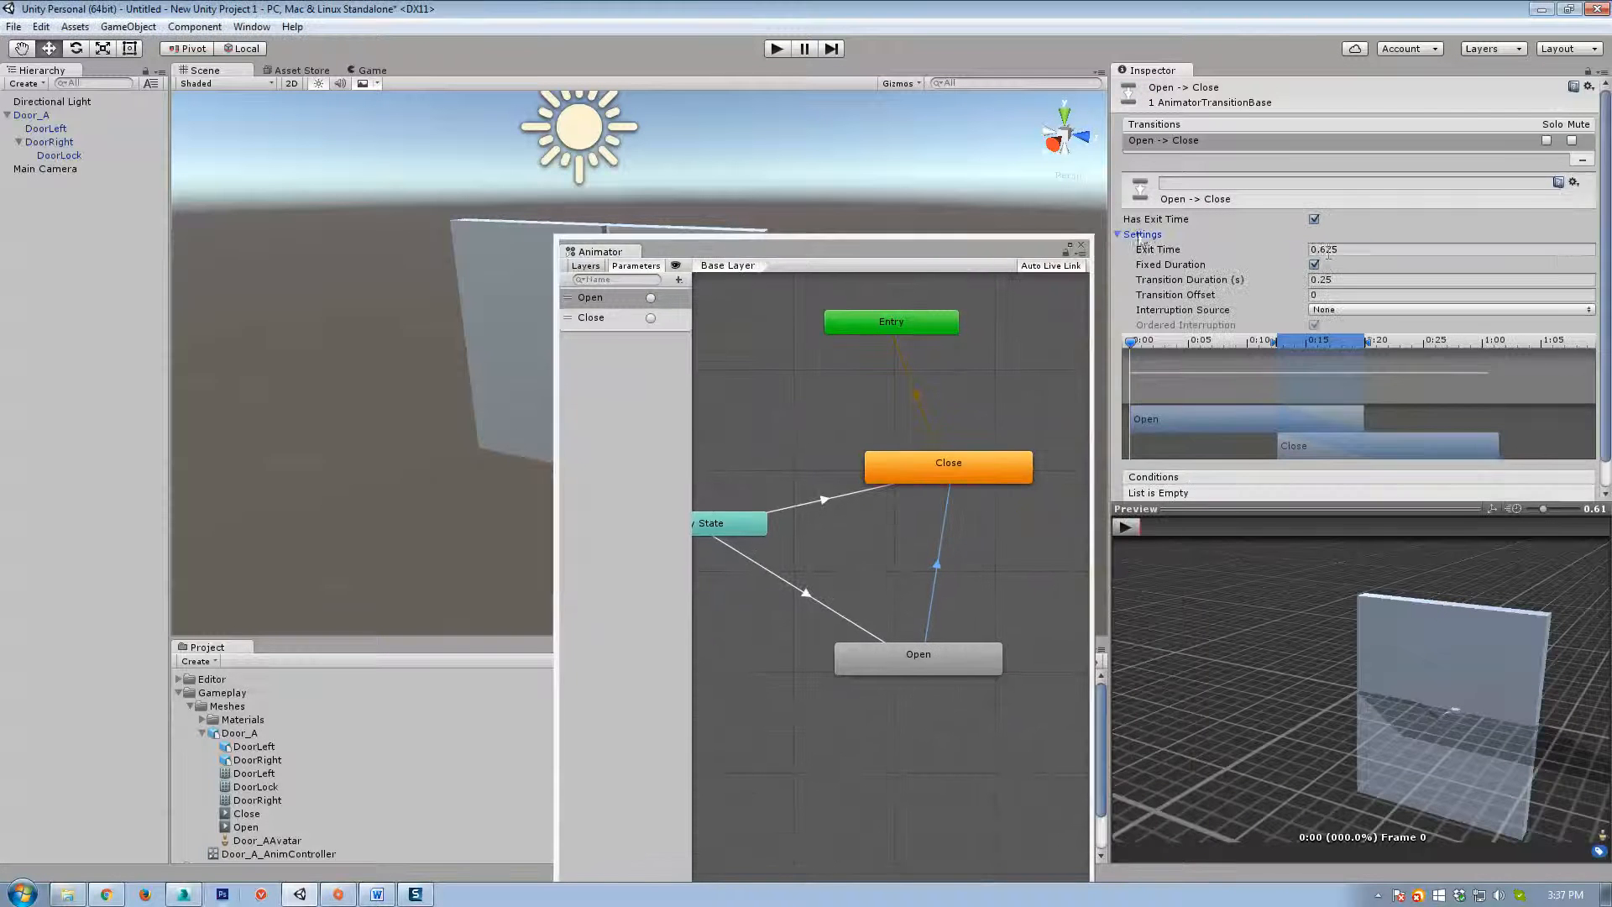
{"action": "left_click", "coordinate": [1317, 250]}
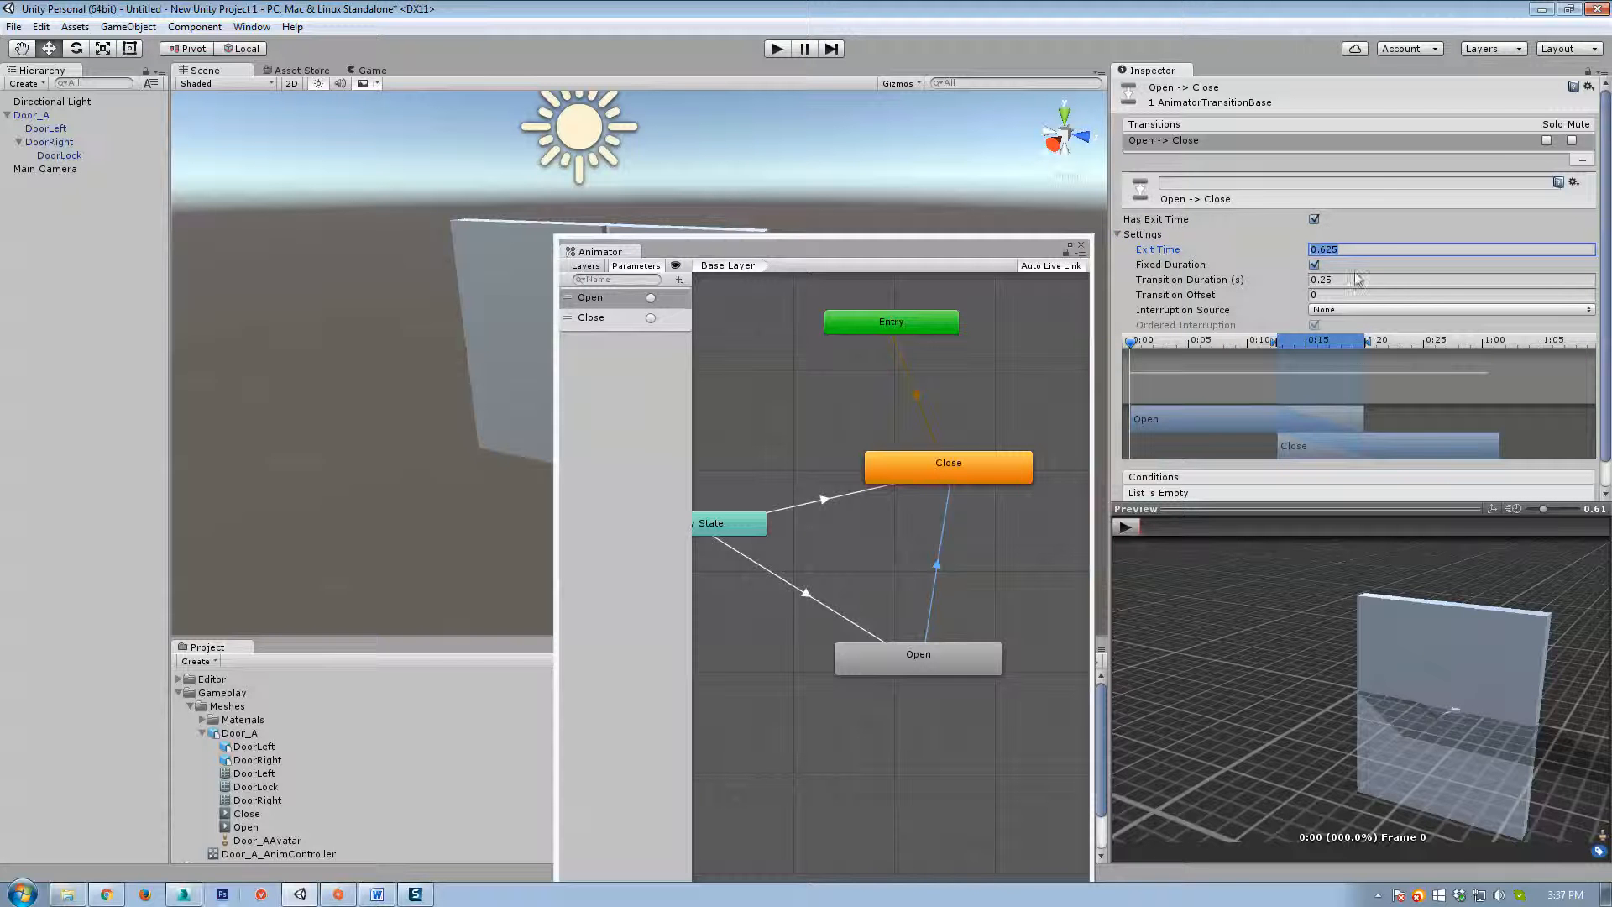
{"action": "type", "text": "12"}
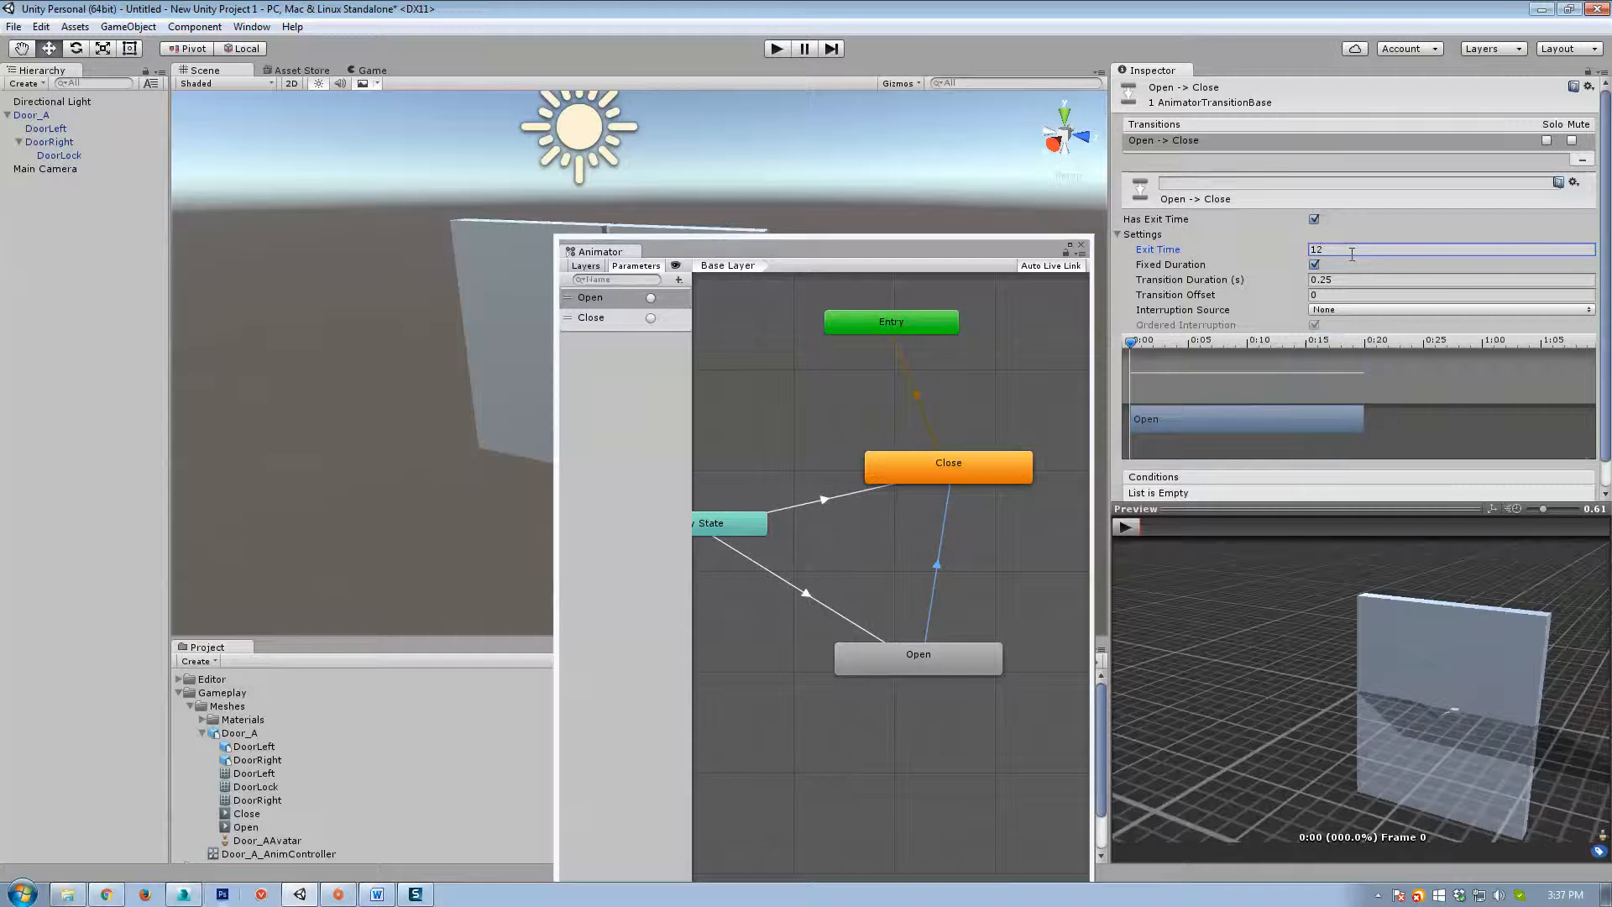
Run the scene, fire the Open trigger while watching the door in the Scene view, and stop Play mode.
{"action": "key", "text": "ctrl+p"}
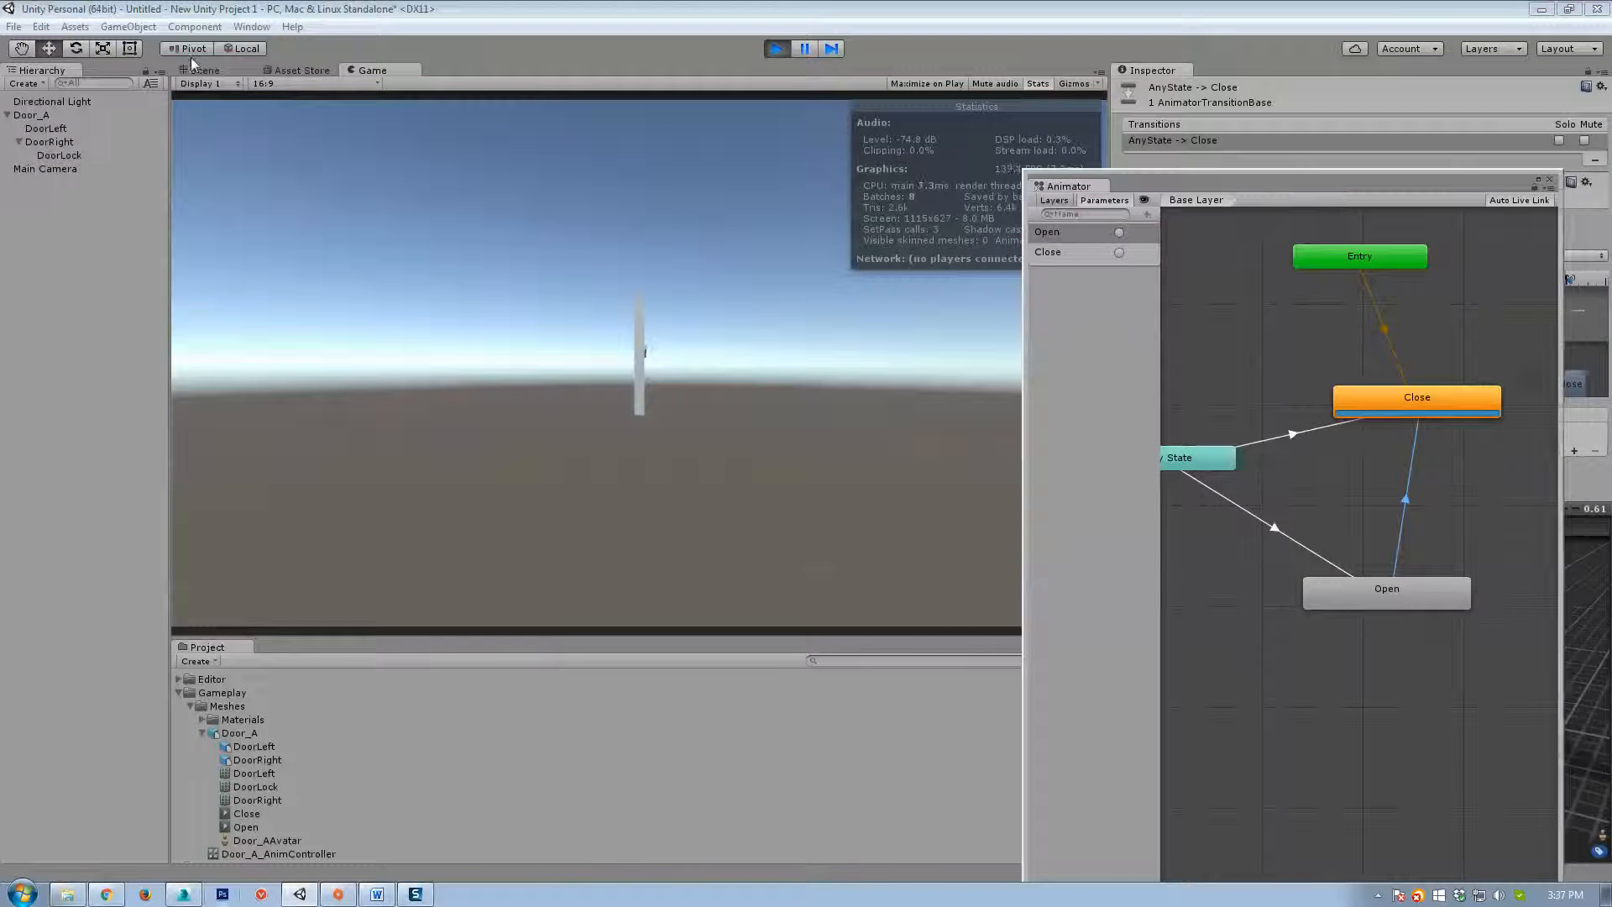
{"action": "left_click", "coordinate": [198, 69]}
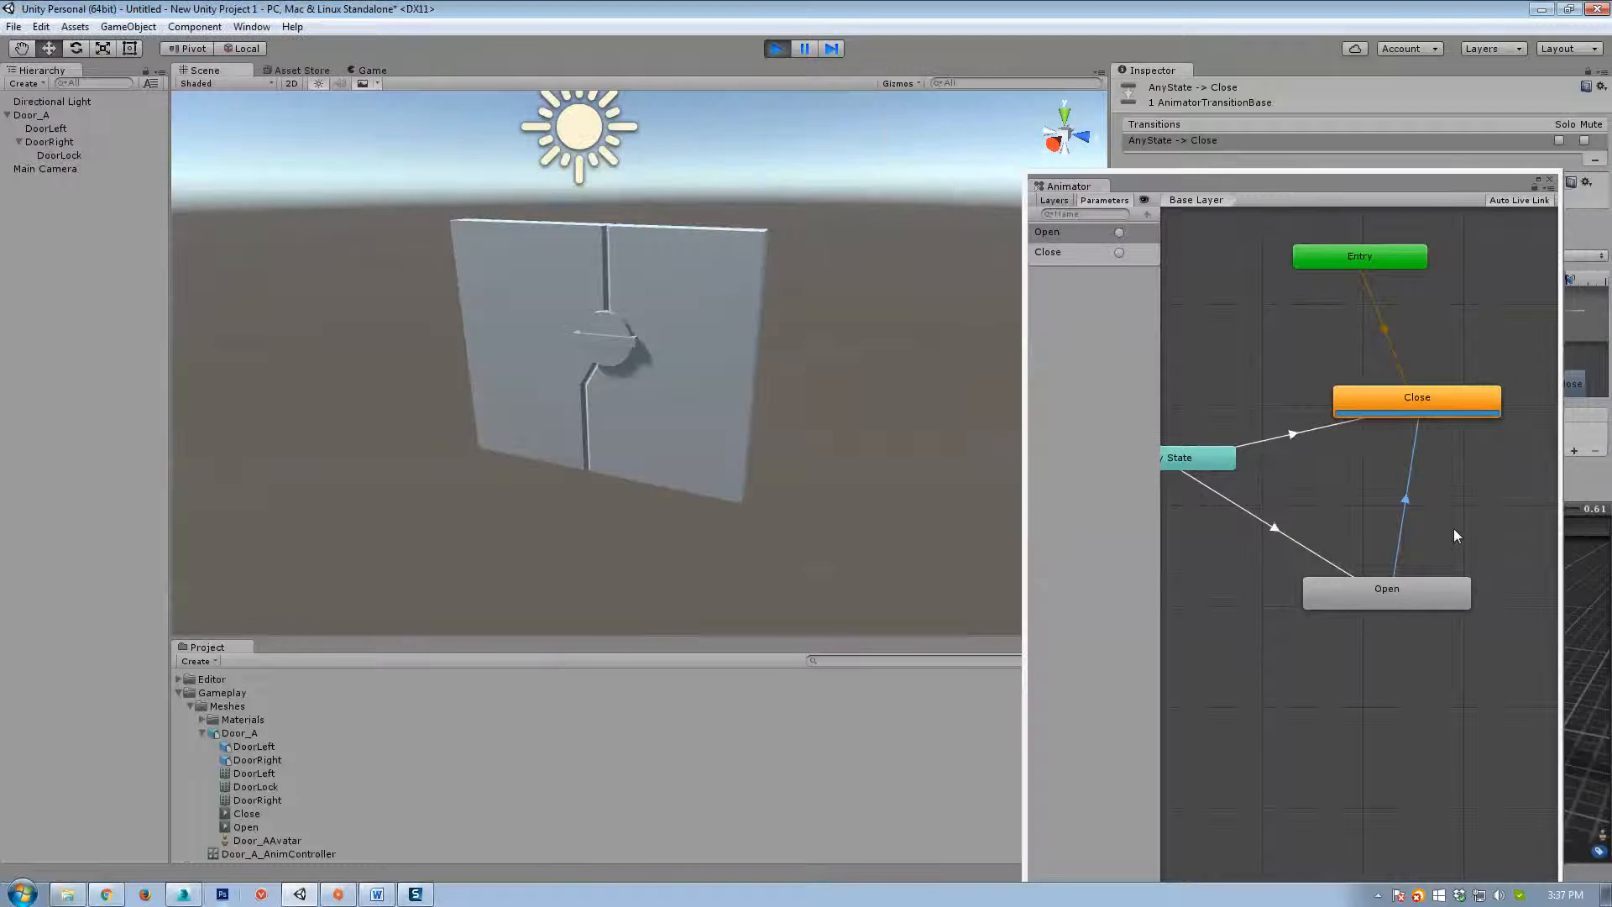
{"action": "left_click", "coordinate": [1119, 232]}
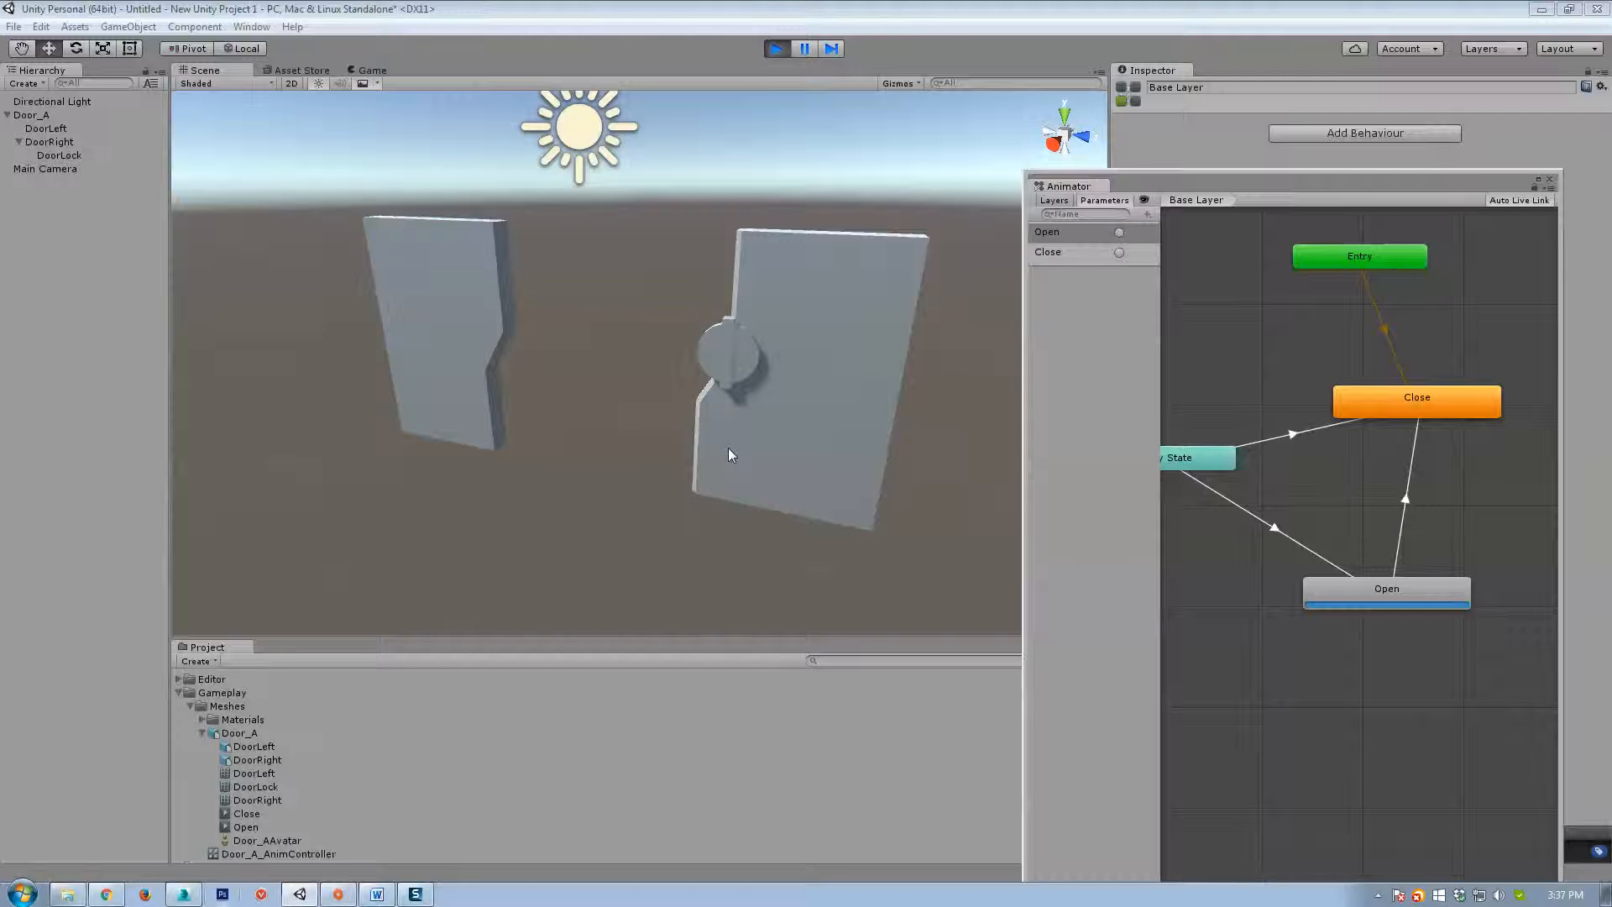
{"action": "left_click", "coordinate": [776, 49]}
Reselect the Open to Close transition and examine its exit time, transition offset and interruption source settings.
{"action": "left_click_drag", "start_coordinate": [1259, 174], "coordinate": [693, 230]}
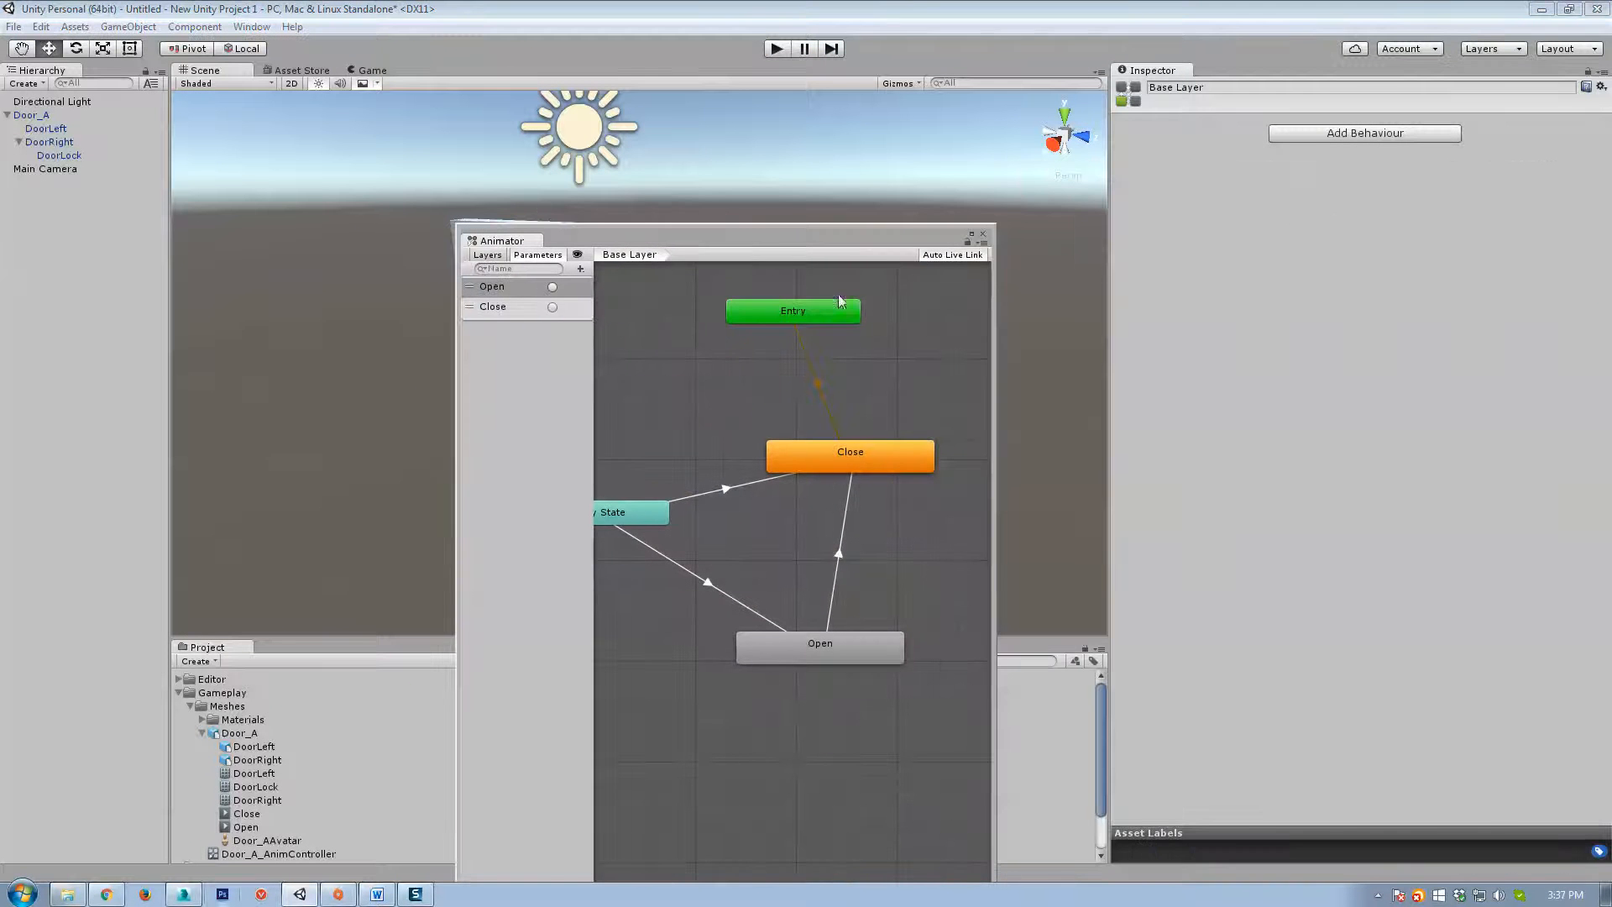
{"action": "left_click", "coordinate": [839, 556]}
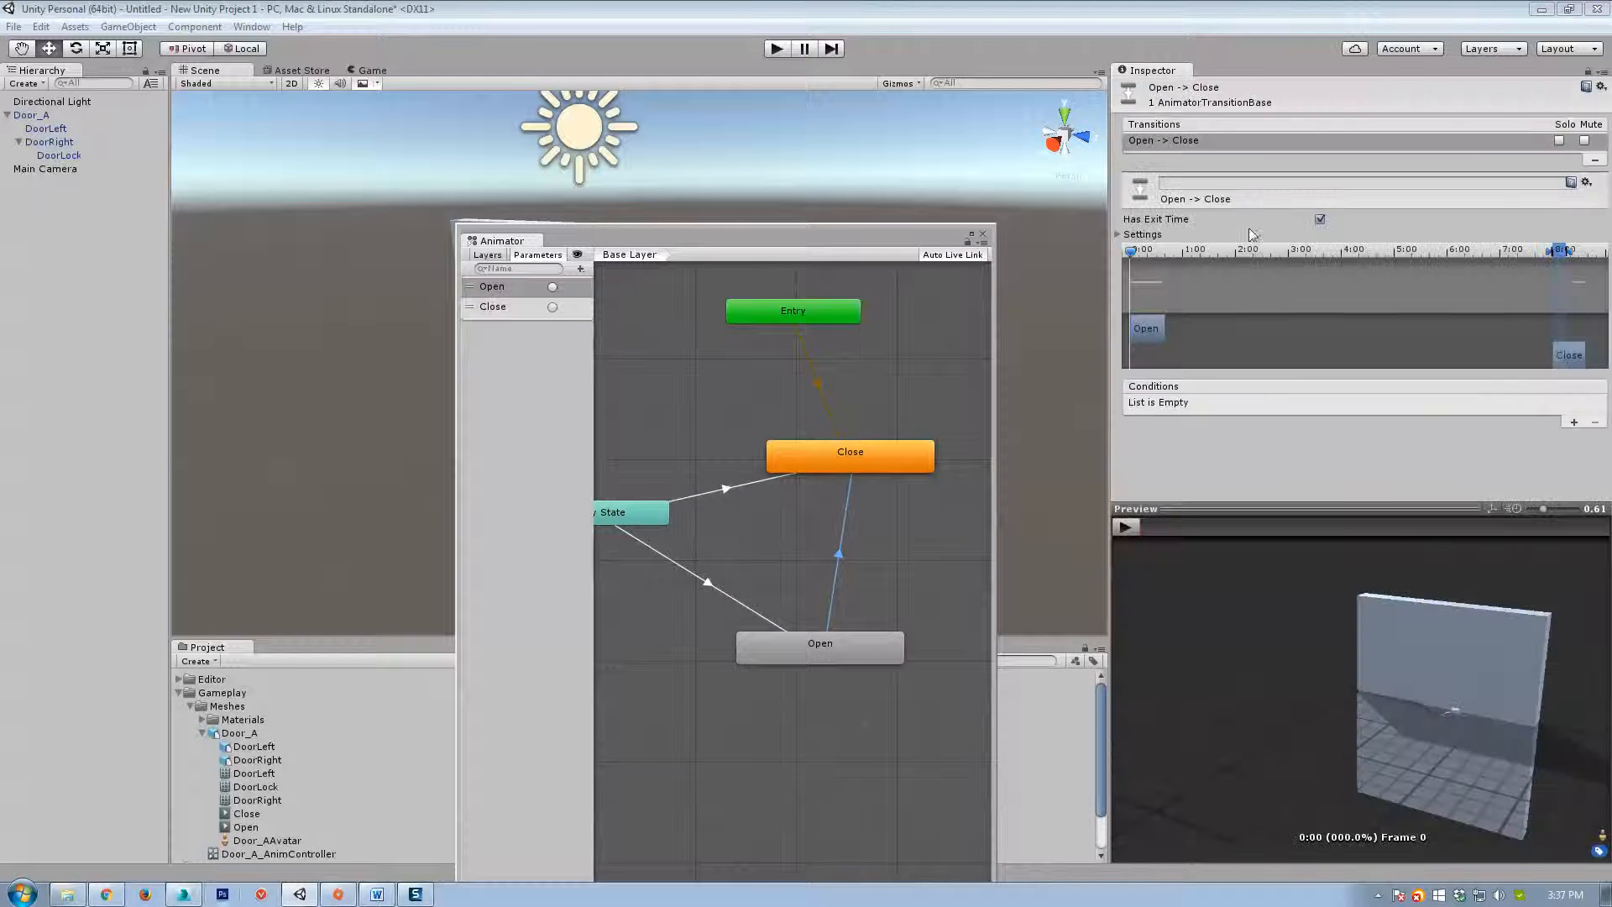
{"action": "left_click_drag", "start_coordinate": [1113, 232], "coordinate": [1118, 233]}
{"action": "left_click", "coordinate": [1144, 234]}
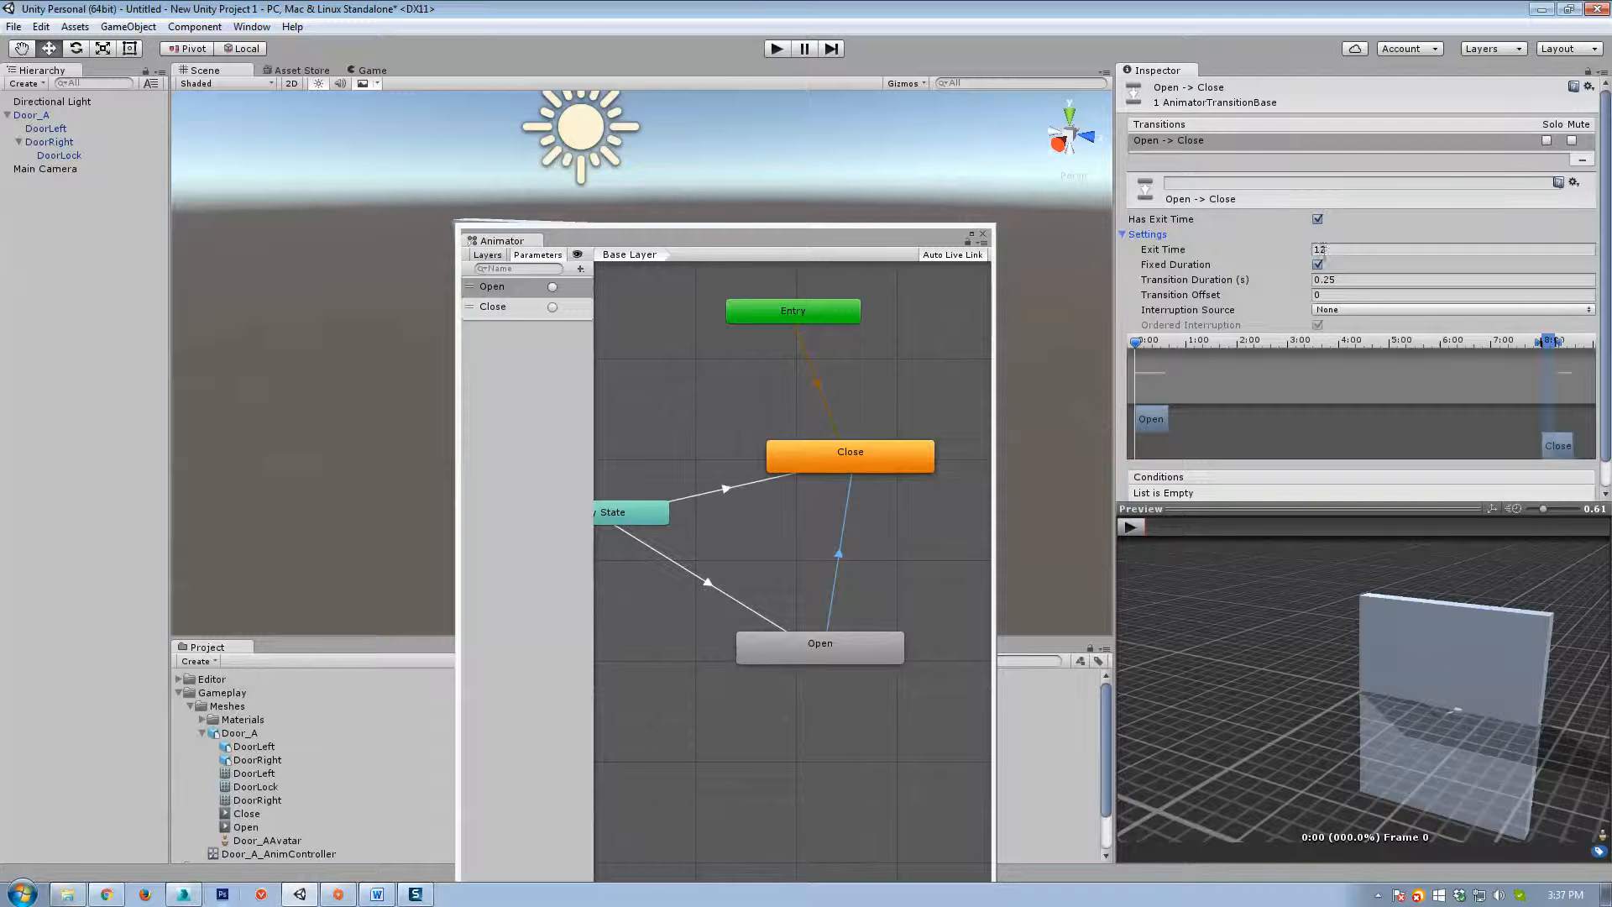
{"action": "left_click", "coordinate": [1333, 312]}
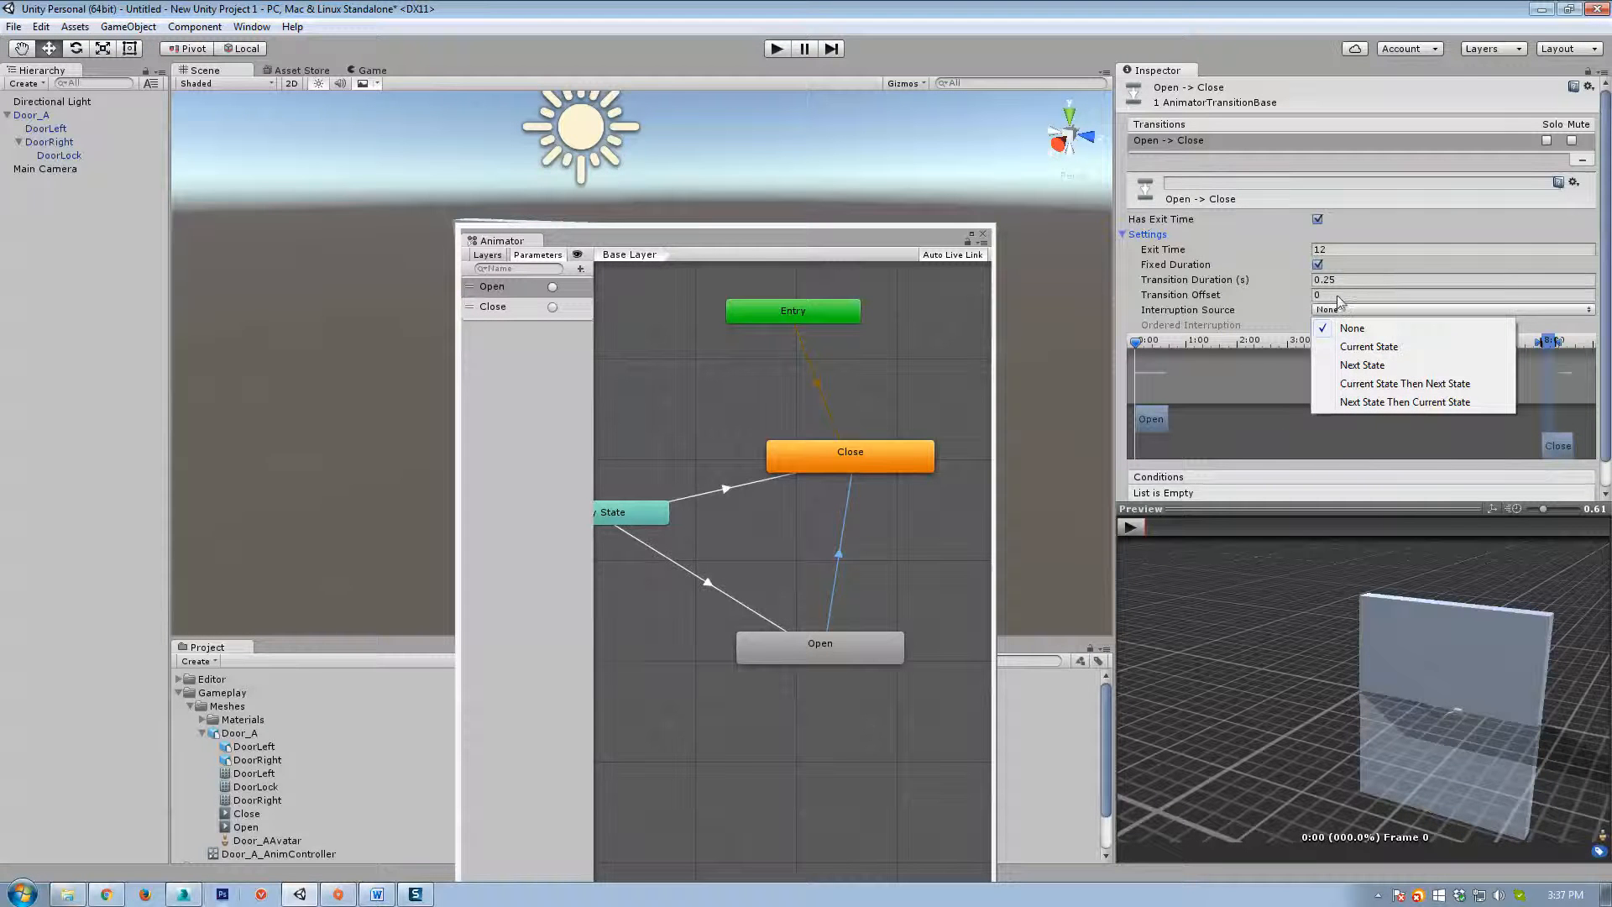
{"action": "left_click", "coordinate": [1343, 294]}
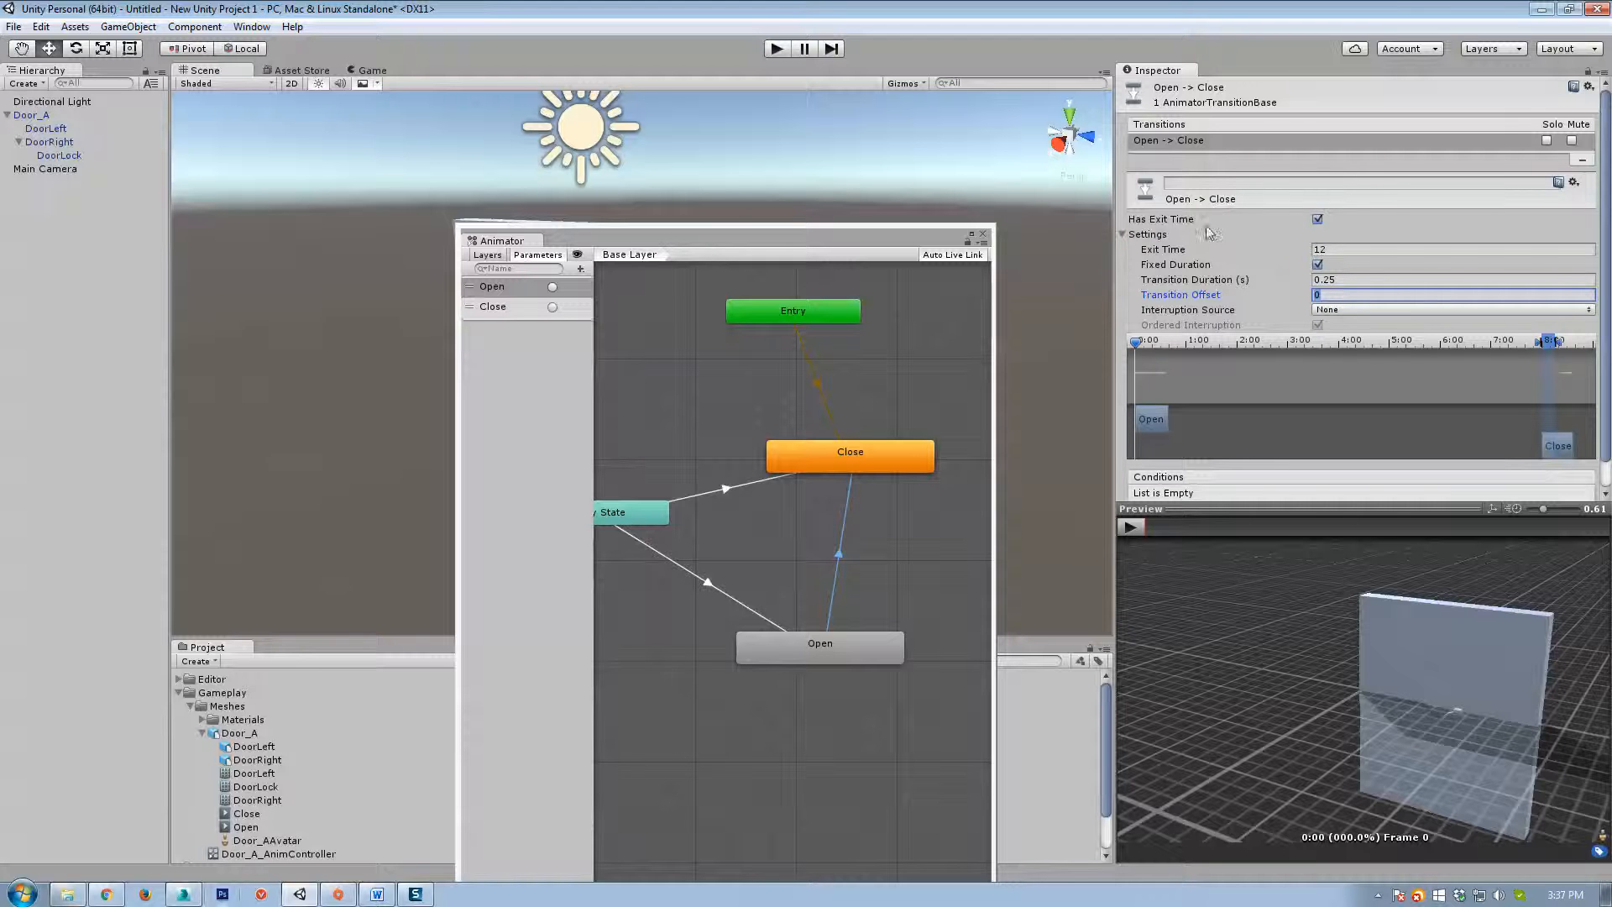
{"action": "left_click", "coordinate": [1336, 249]}
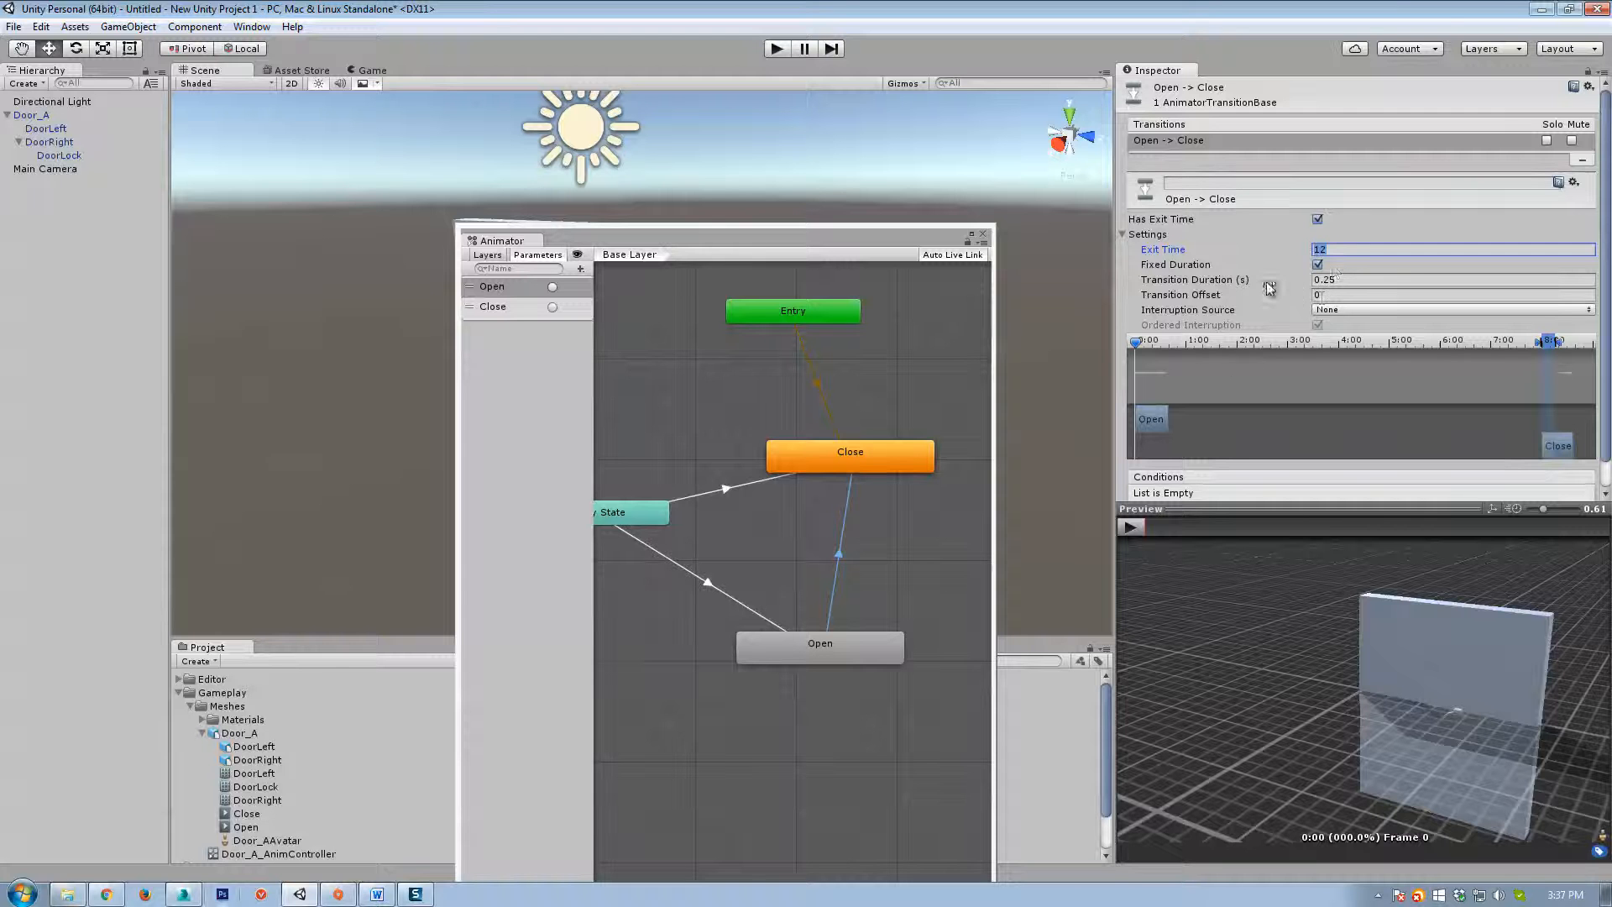
Delete the Open to Close transition and move the Animator window clear of the door in the Scene view.
{"action": "left_click", "coordinate": [839, 553]}
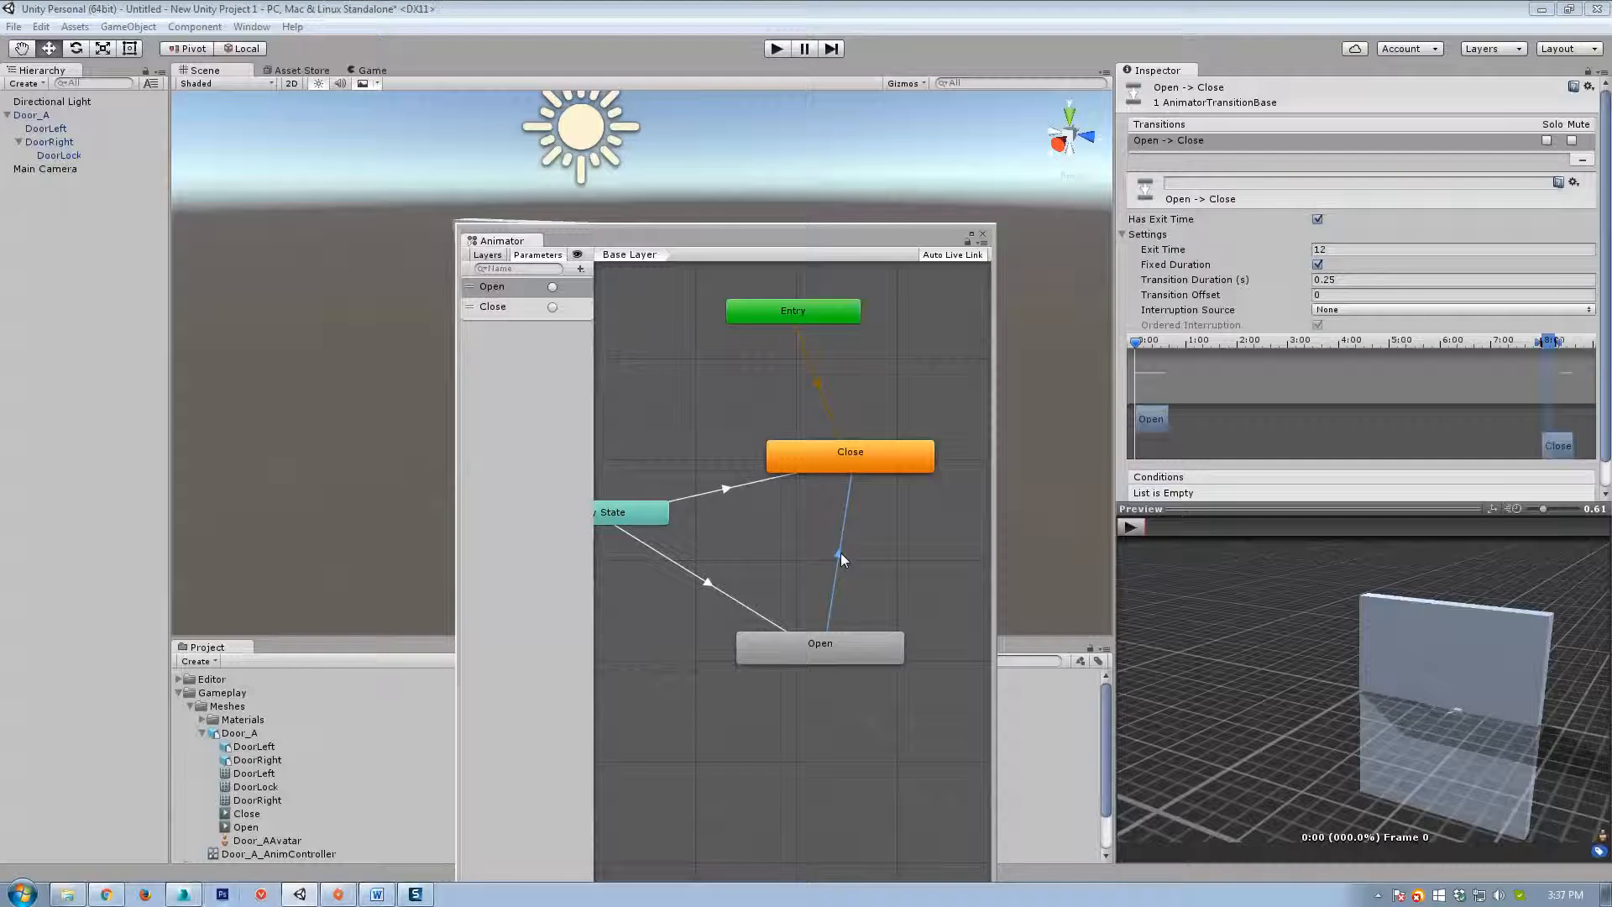
{"action": "key", "text": "Delete"}
{"action": "left_click", "coordinate": [848, 461]}
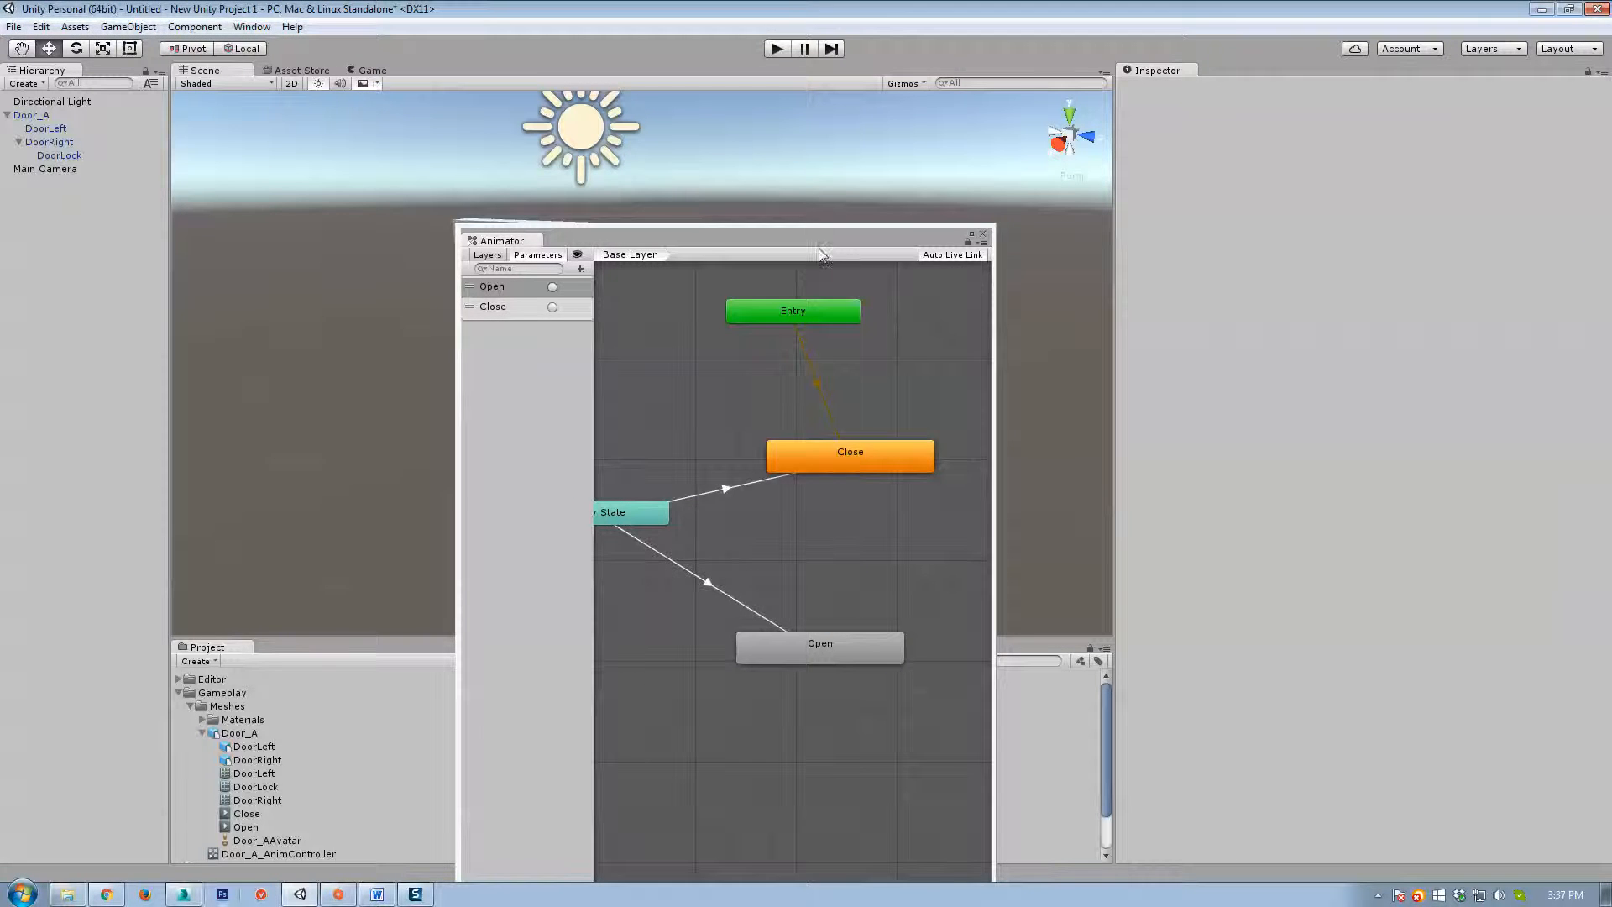
{"action": "left_click_drag", "start_coordinate": [815, 242], "coordinate": [1345, 214]}
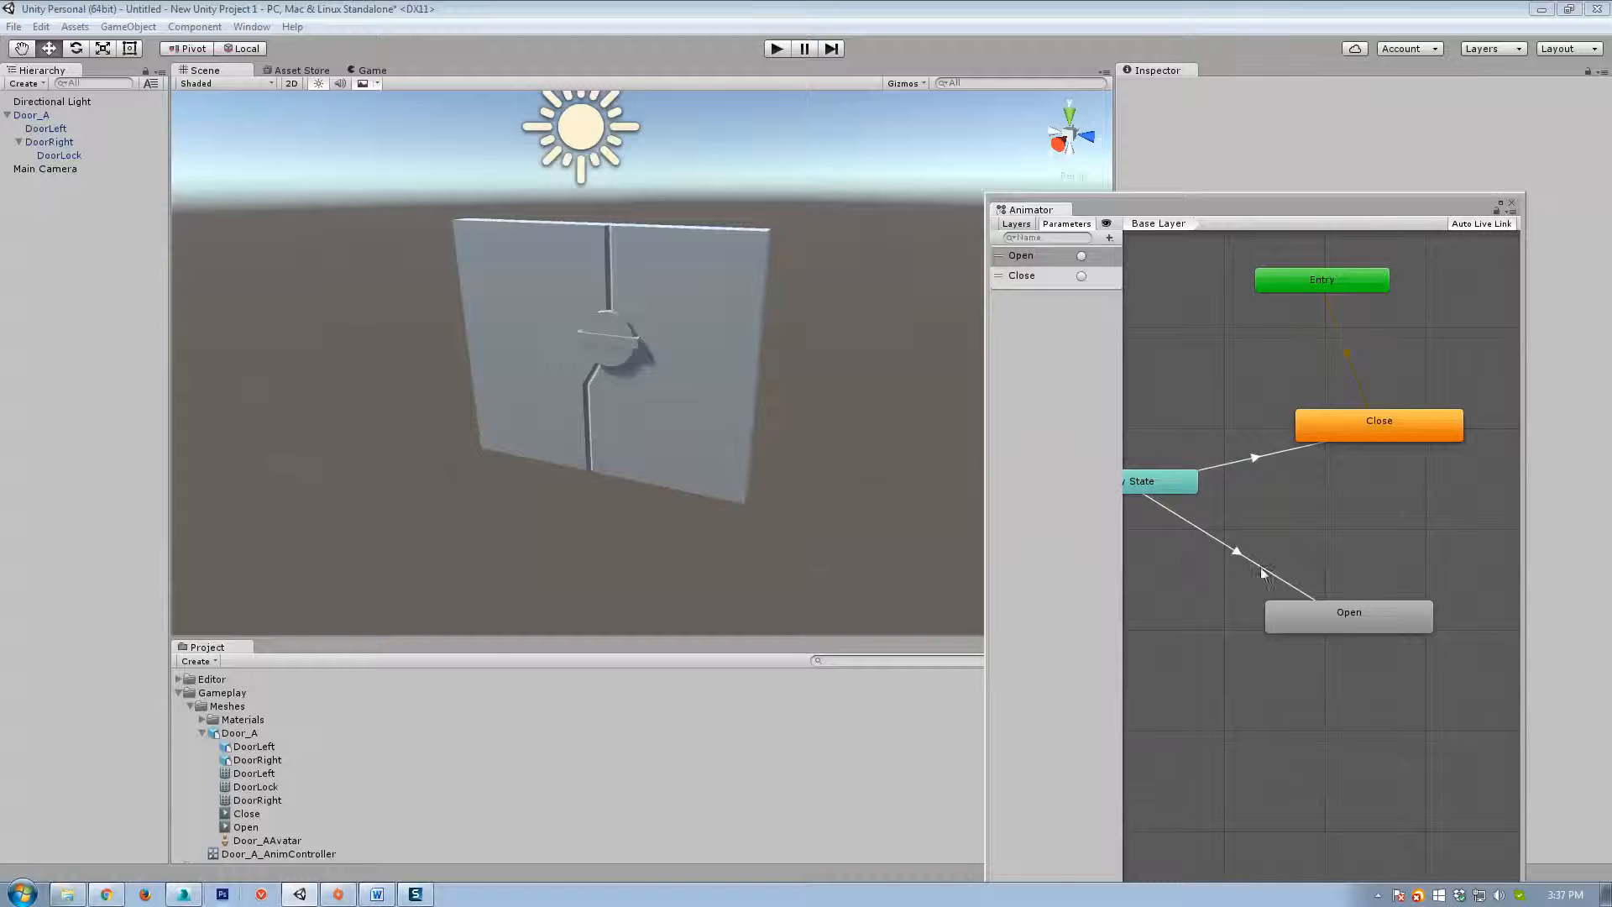
Uncover the Inspector, compare the Open and Close state settings, and set the Close state's speed to 0.5.
{"action": "left_click", "coordinate": [1309, 611]}
{"action": "left_click_drag", "start_coordinate": [1281, 214], "coordinate": [928, 348]}
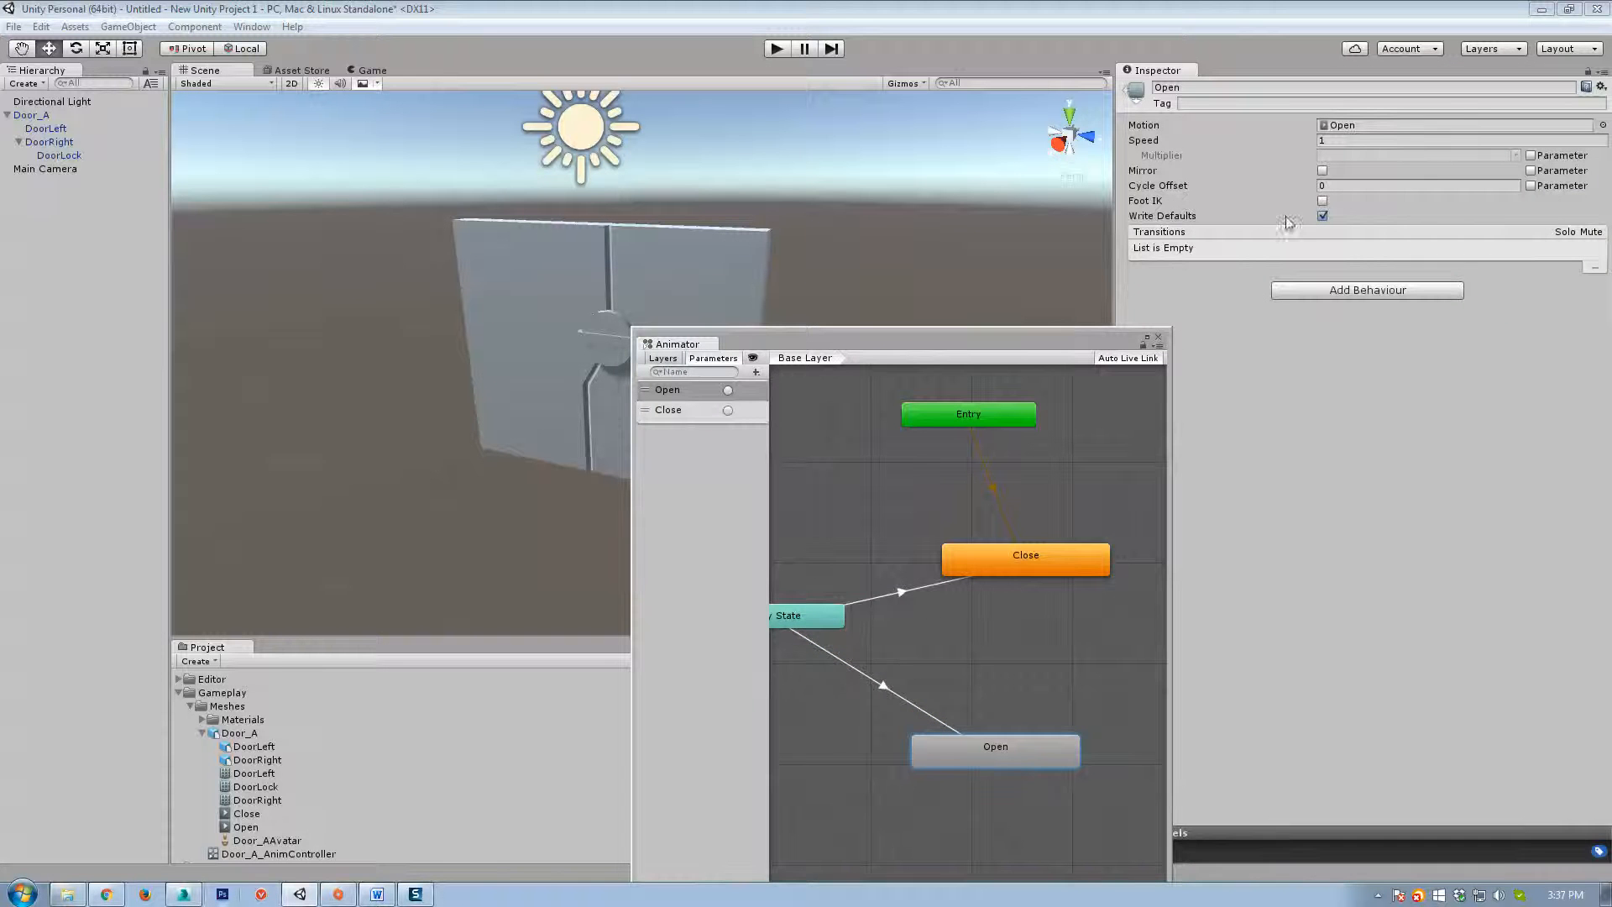
{"action": "left_click", "coordinate": [1329, 139]}
{"action": "left_click", "coordinate": [995, 559]}
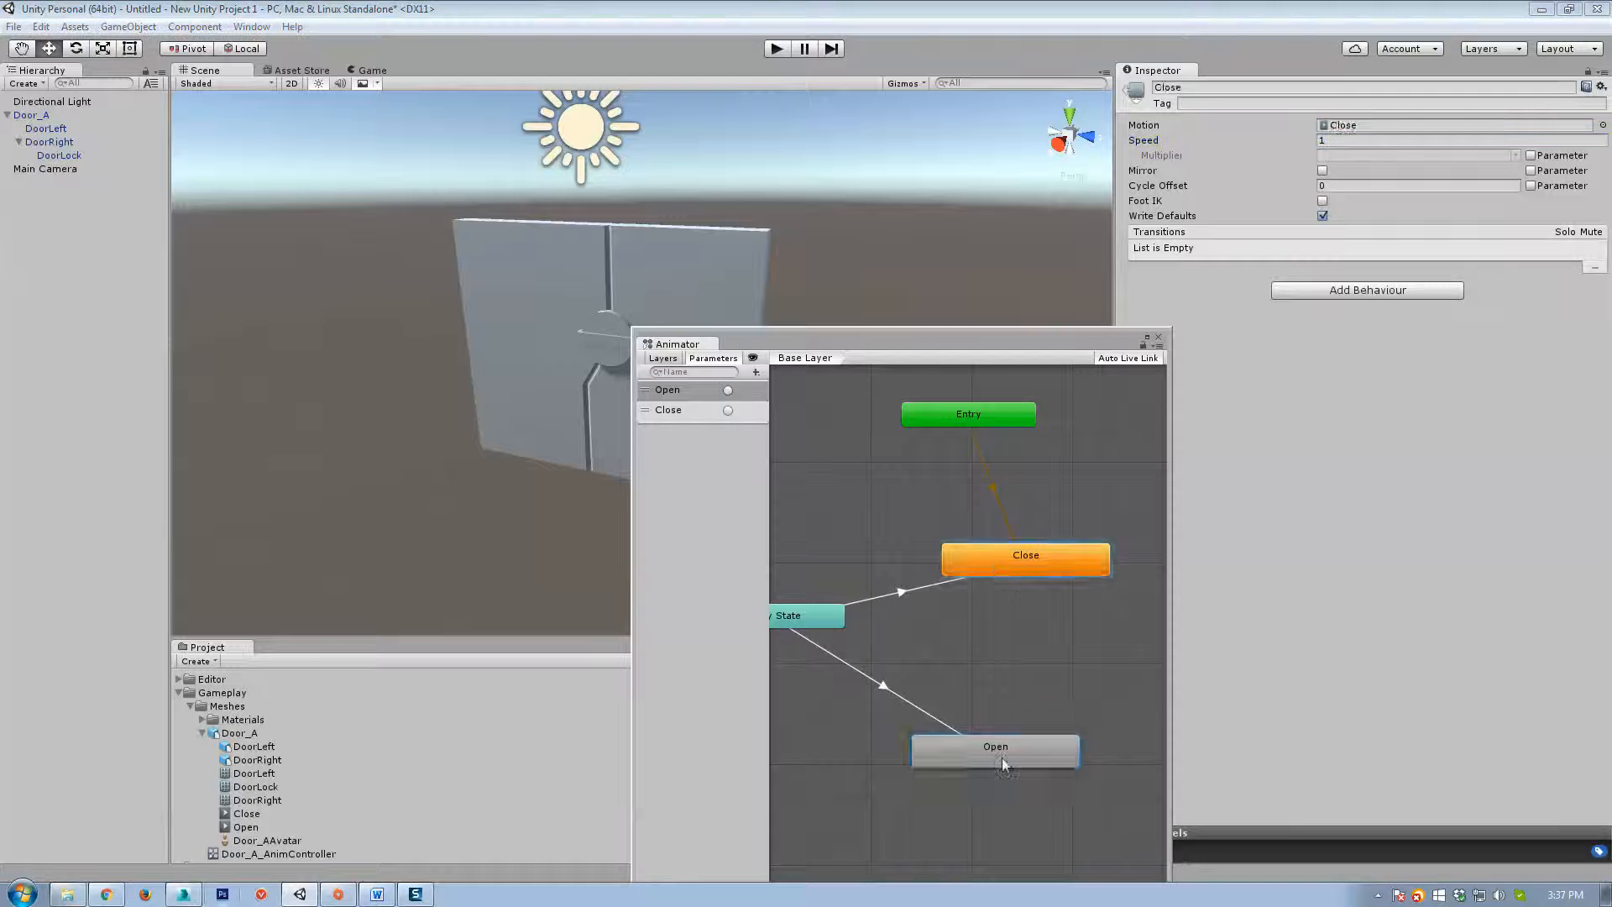
{"action": "left_click", "coordinate": [1022, 760]}
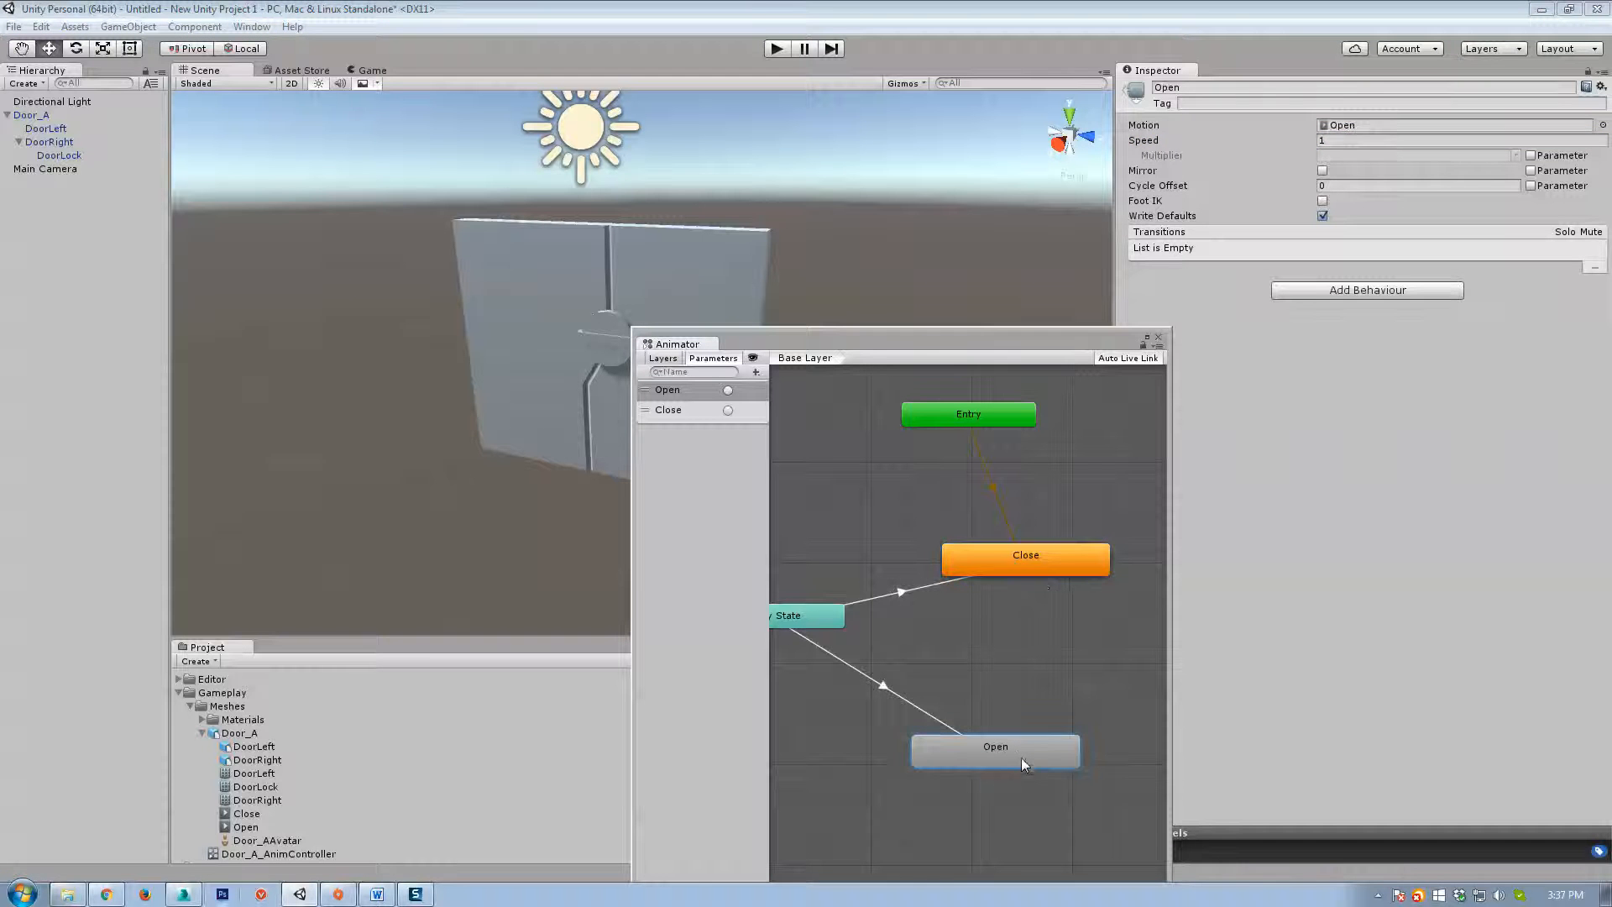
{"action": "left_click", "coordinate": [1042, 581]}
{"action": "left_click", "coordinate": [1060, 563]}
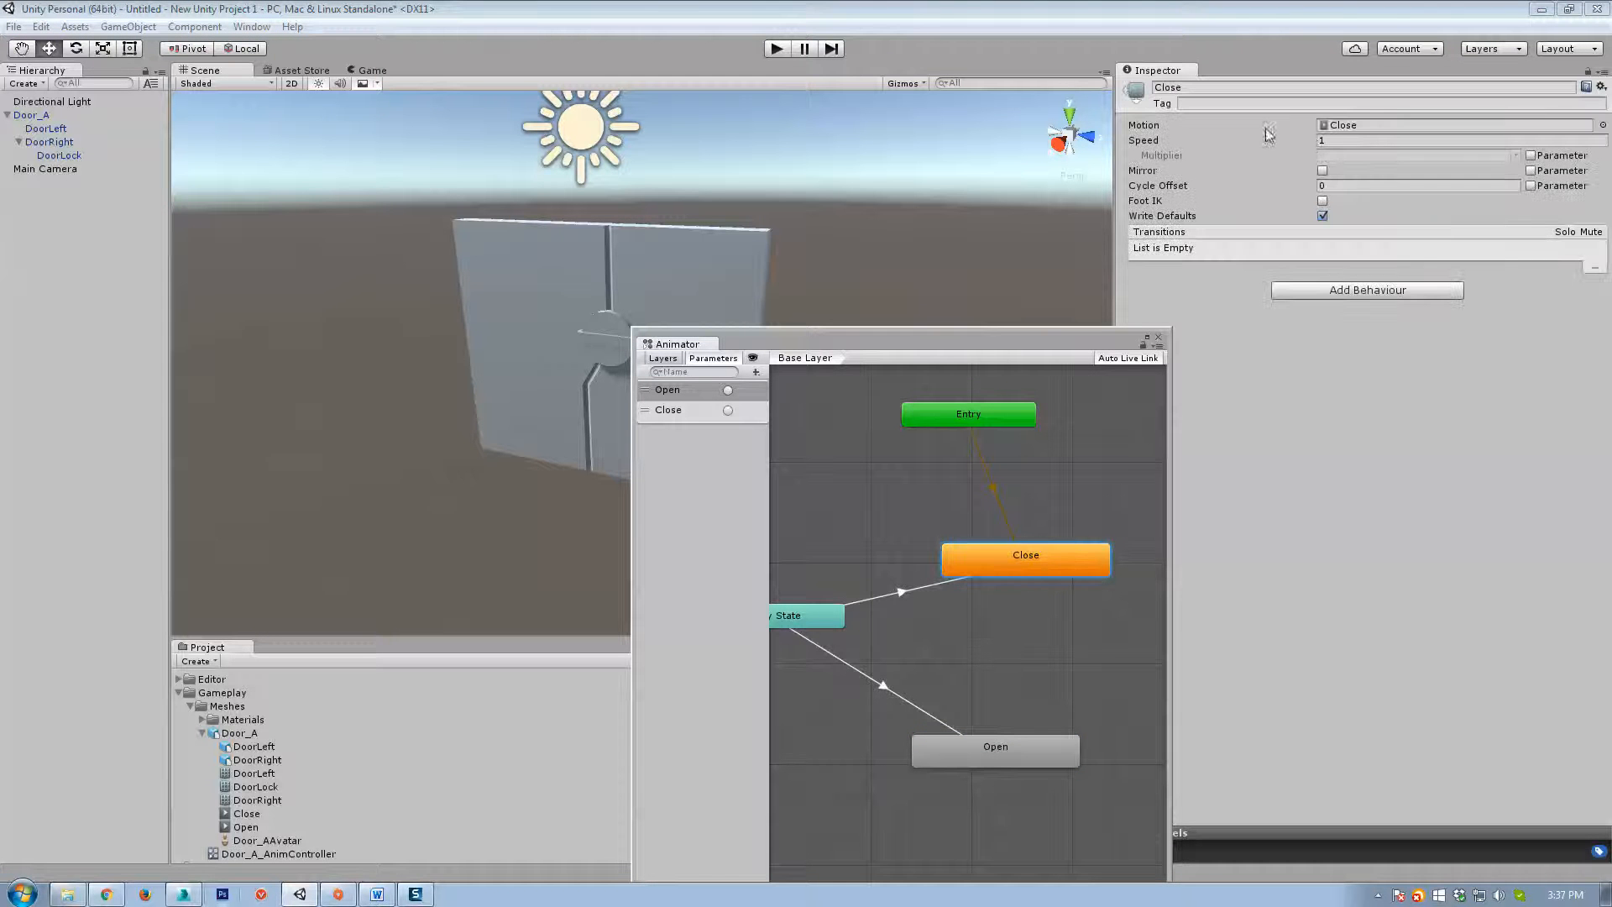
{"action": "left_click", "coordinate": [1336, 141]}
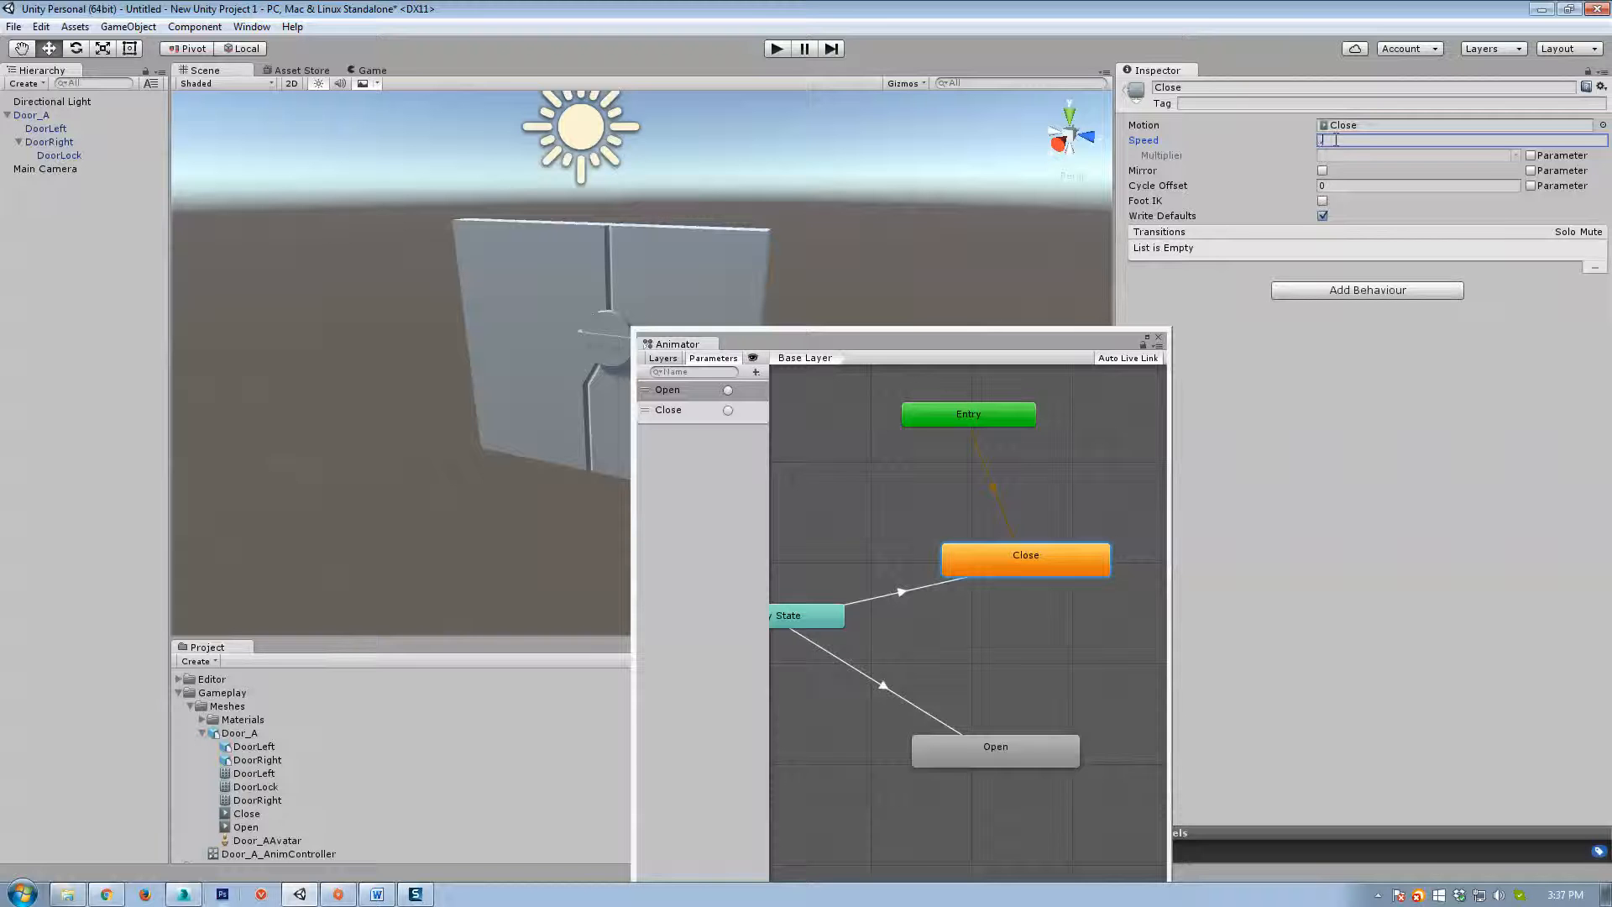
Set the Open state's playback speed to 2.
{"action": "left_click", "coordinate": [1033, 751]}
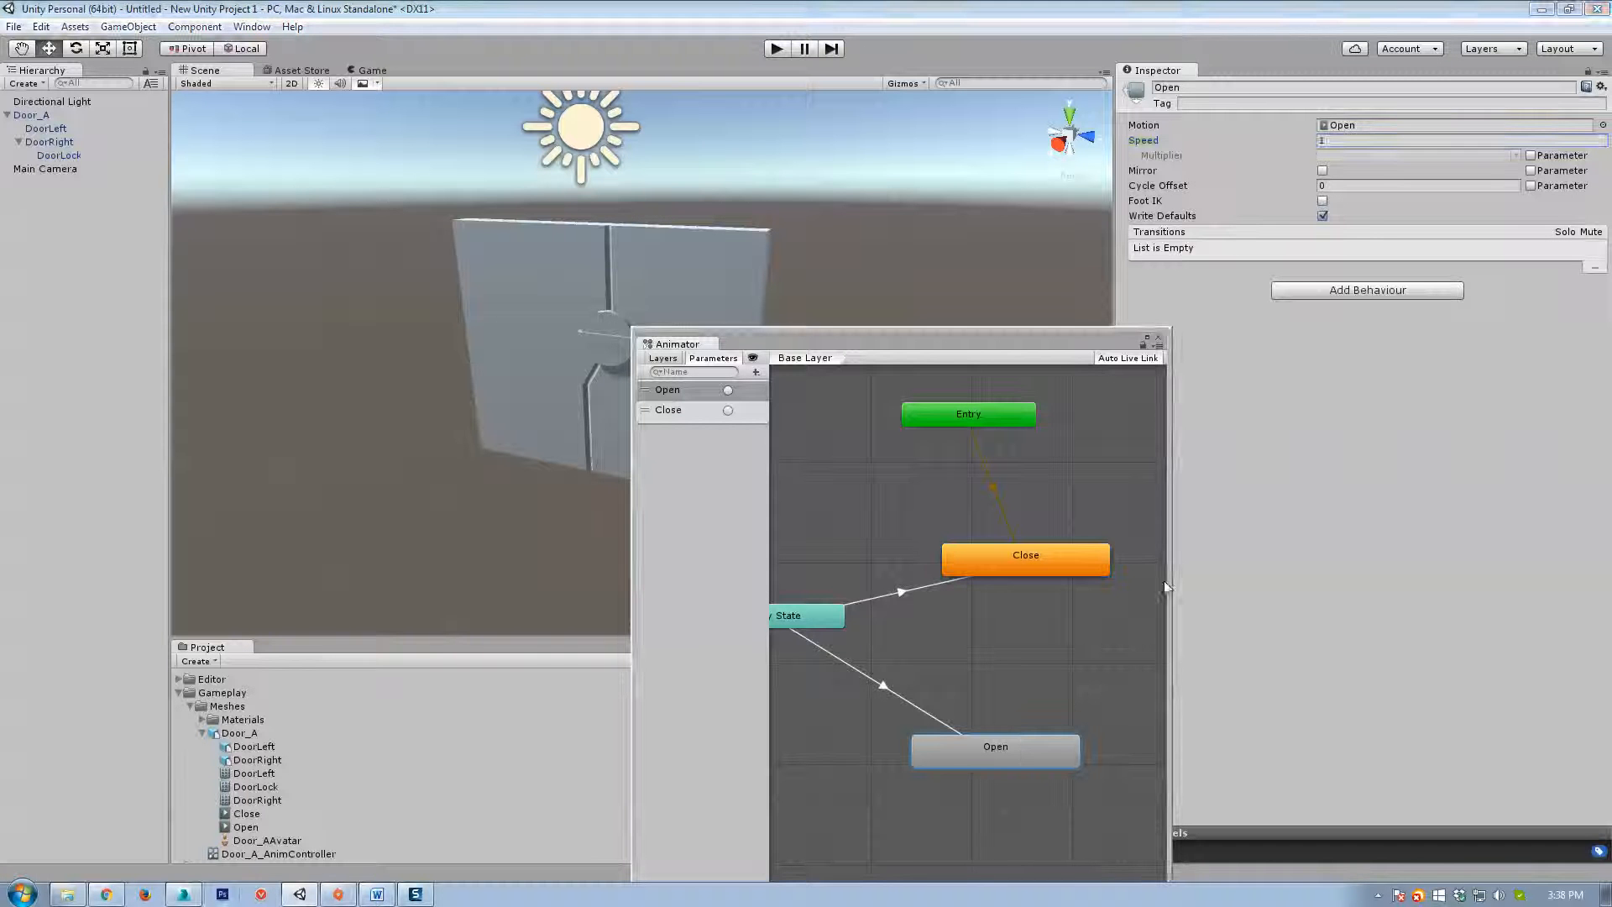
{"action": "left_click", "coordinate": [1331, 141]}
{"action": "type", "text": "2"}
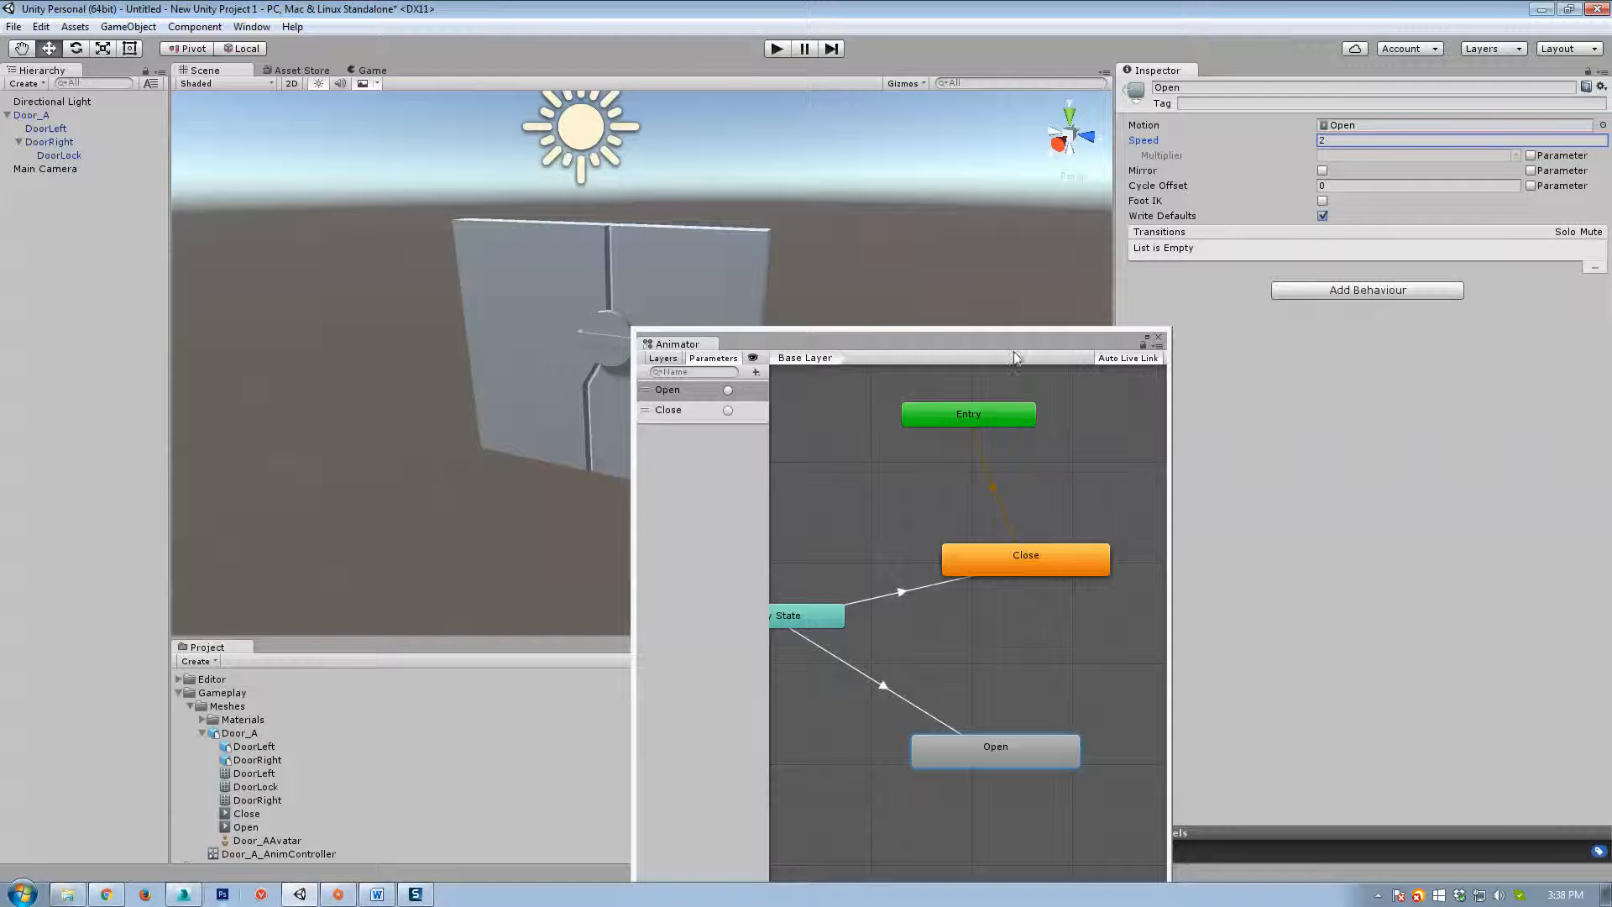
Run the scene, alternate the Open and Close triggers to compare the door's speeds in the Scene view, and stop Play mode.
{"action": "left_click_drag", "start_coordinate": [1014, 356], "coordinate": [1320, 245]}
{"action": "left_click", "coordinate": [777, 48]}
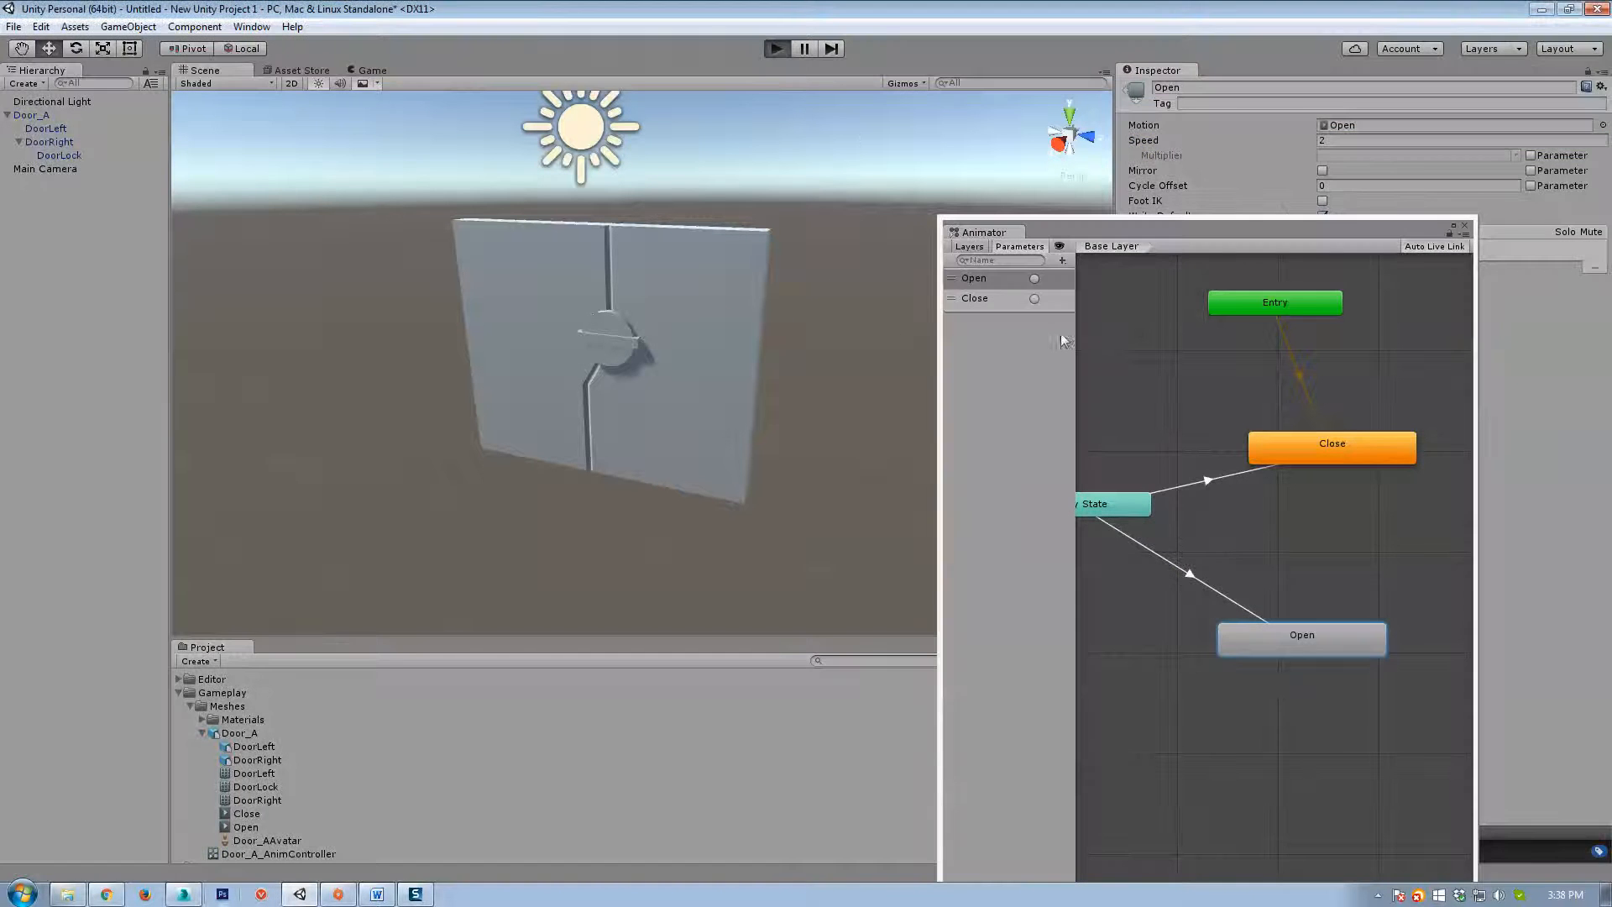
{"action": "left_click", "coordinate": [205, 70]}
{"action": "left_click", "coordinate": [1034, 278]}
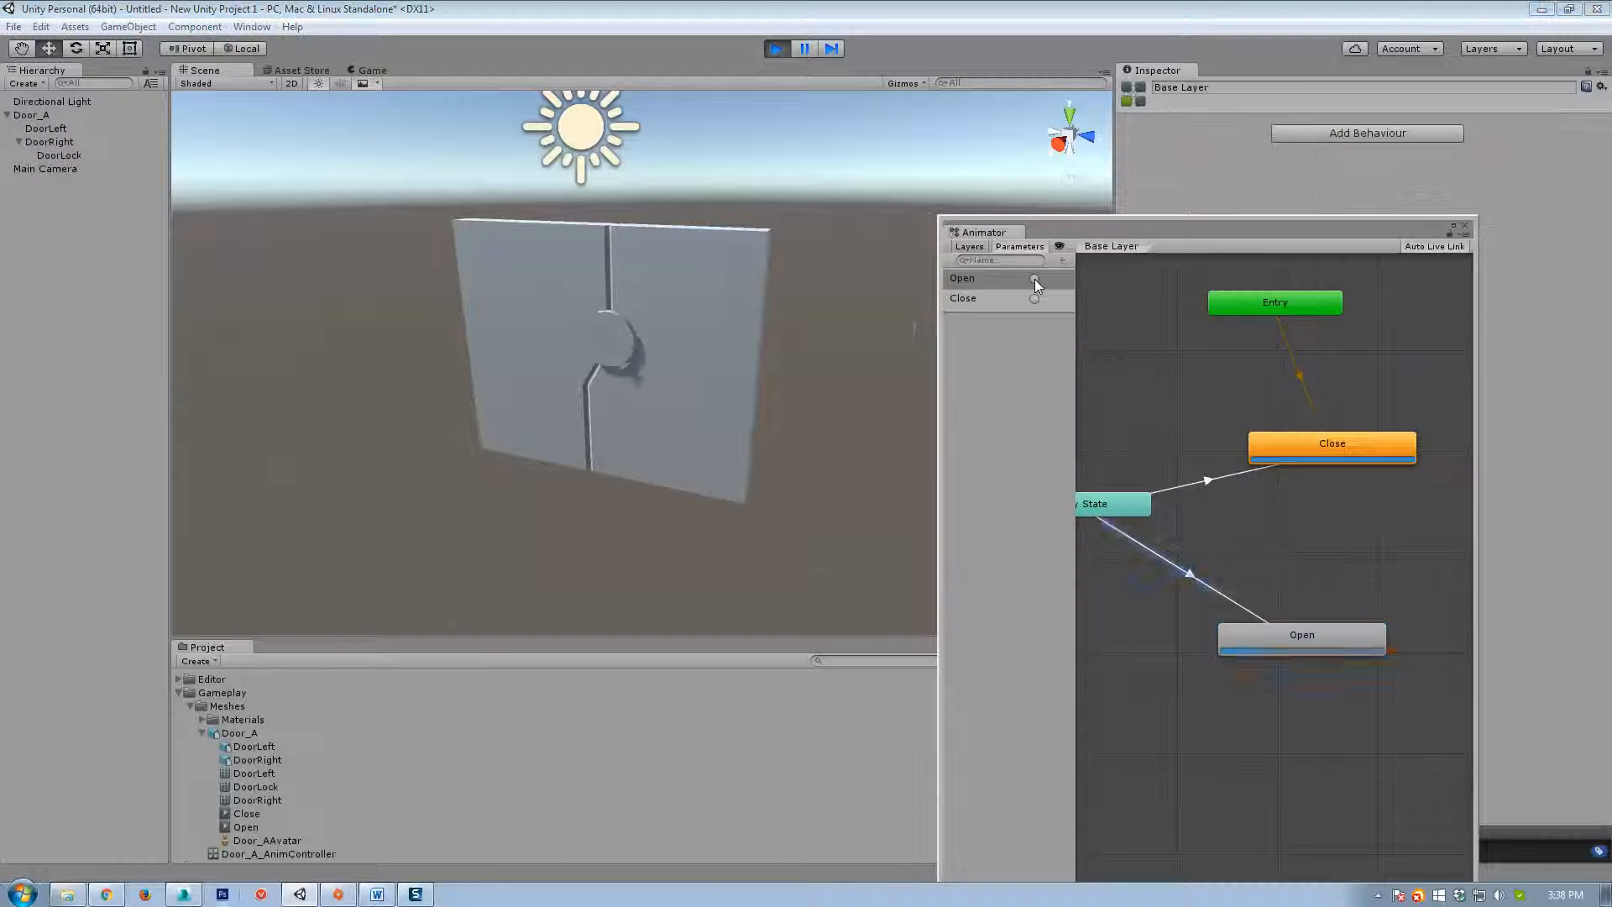
{"action": "left_click", "coordinate": [1035, 300]}
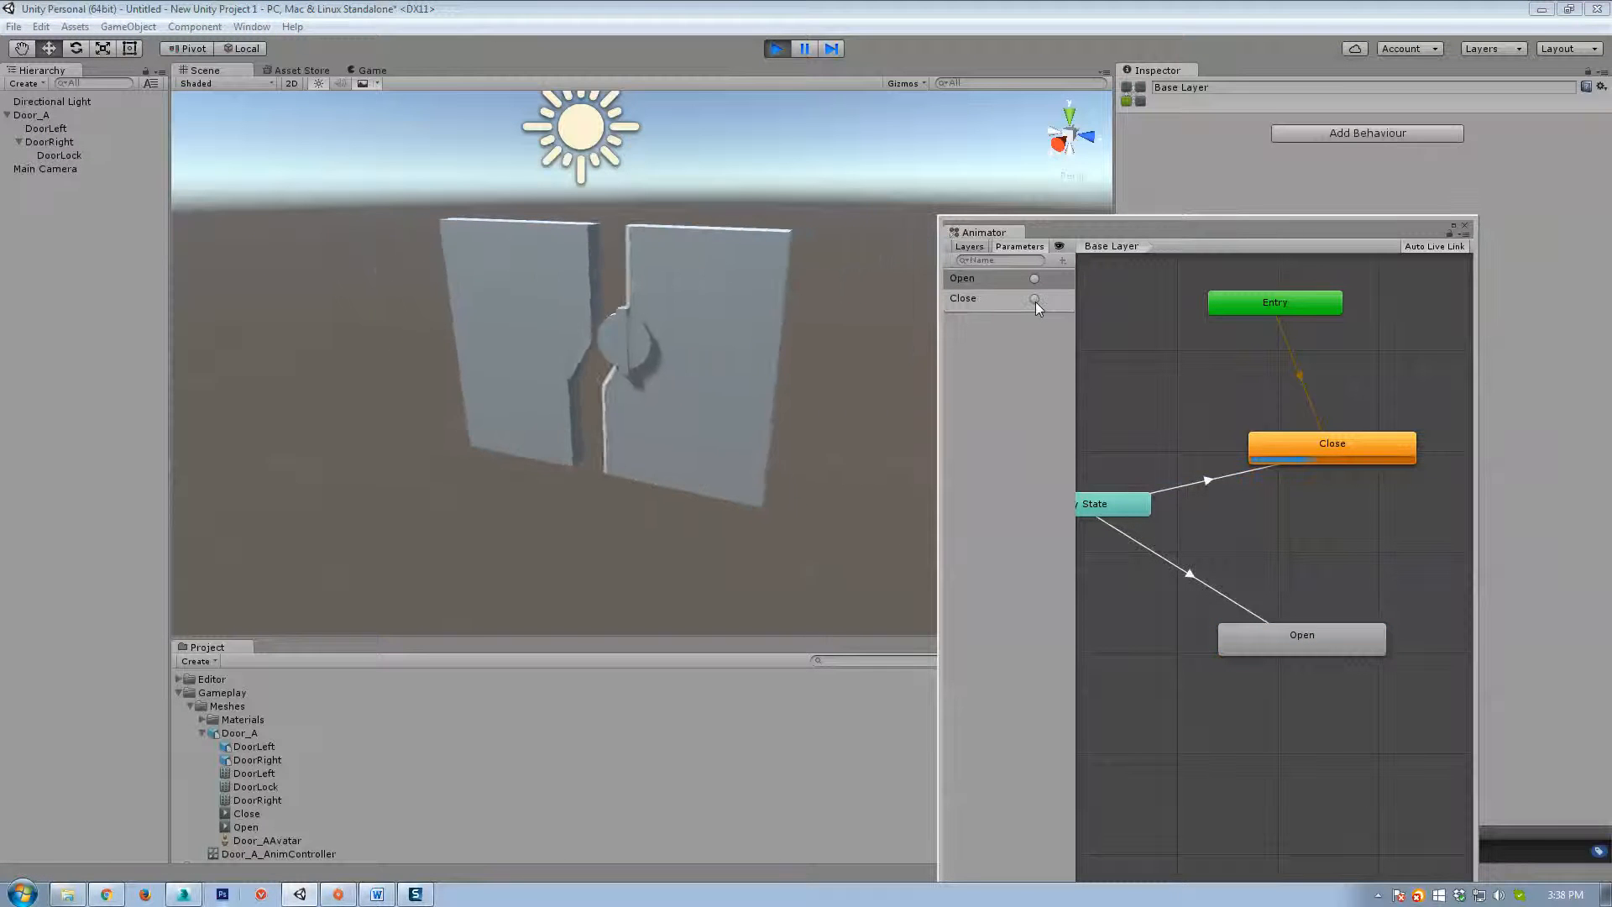
{"action": "left_click", "coordinate": [1034, 279]}
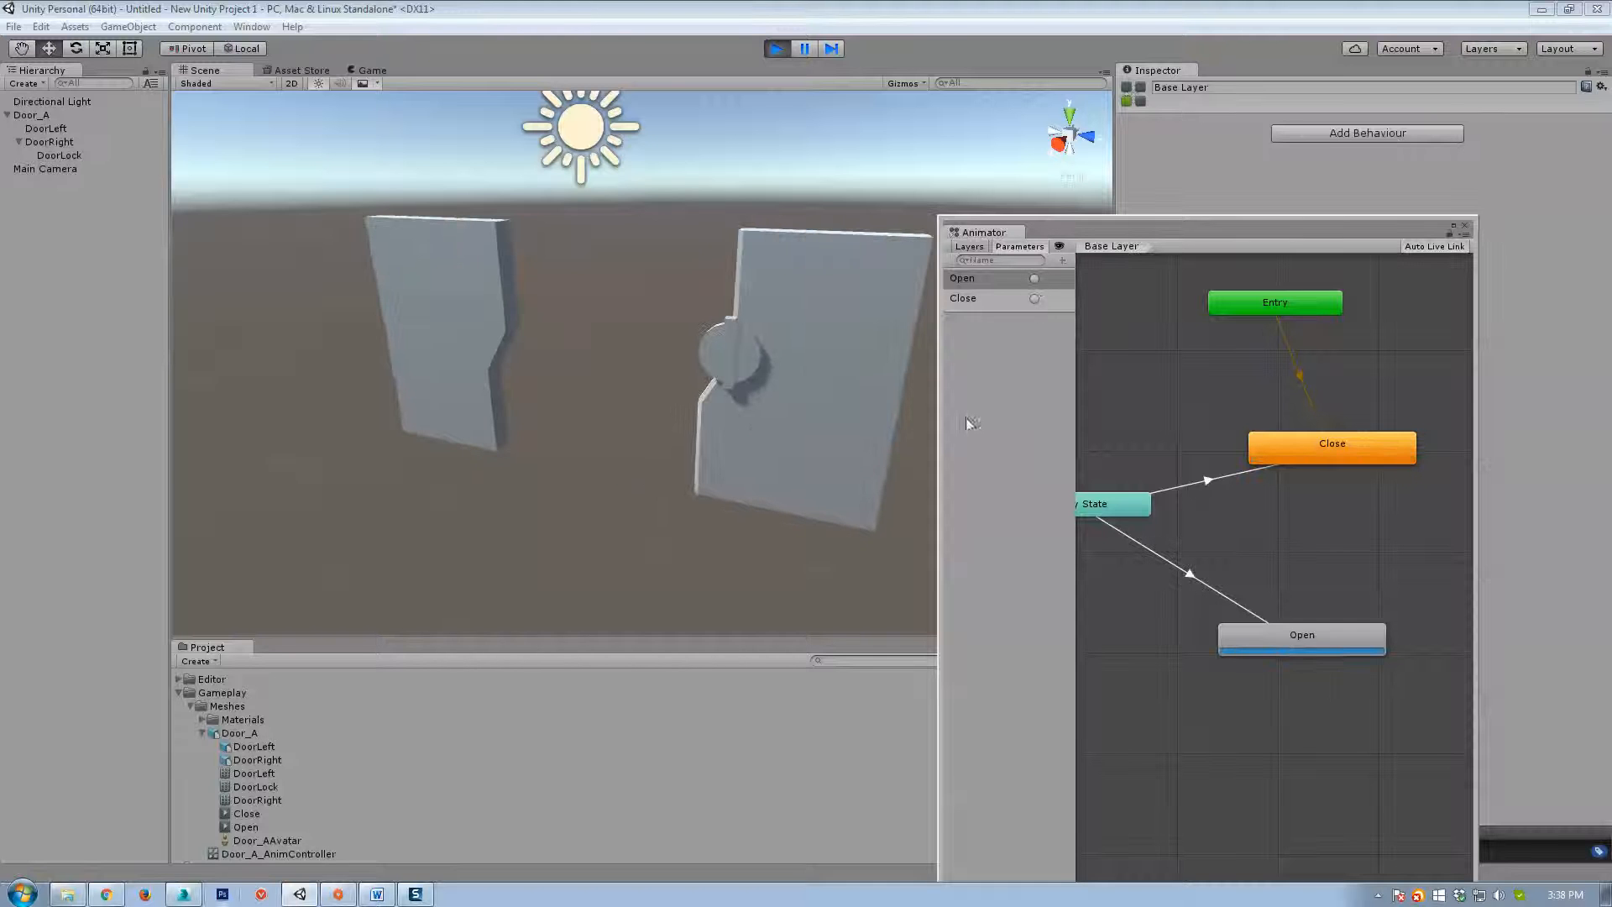
{"action": "left_click", "coordinate": [1339, 463]}
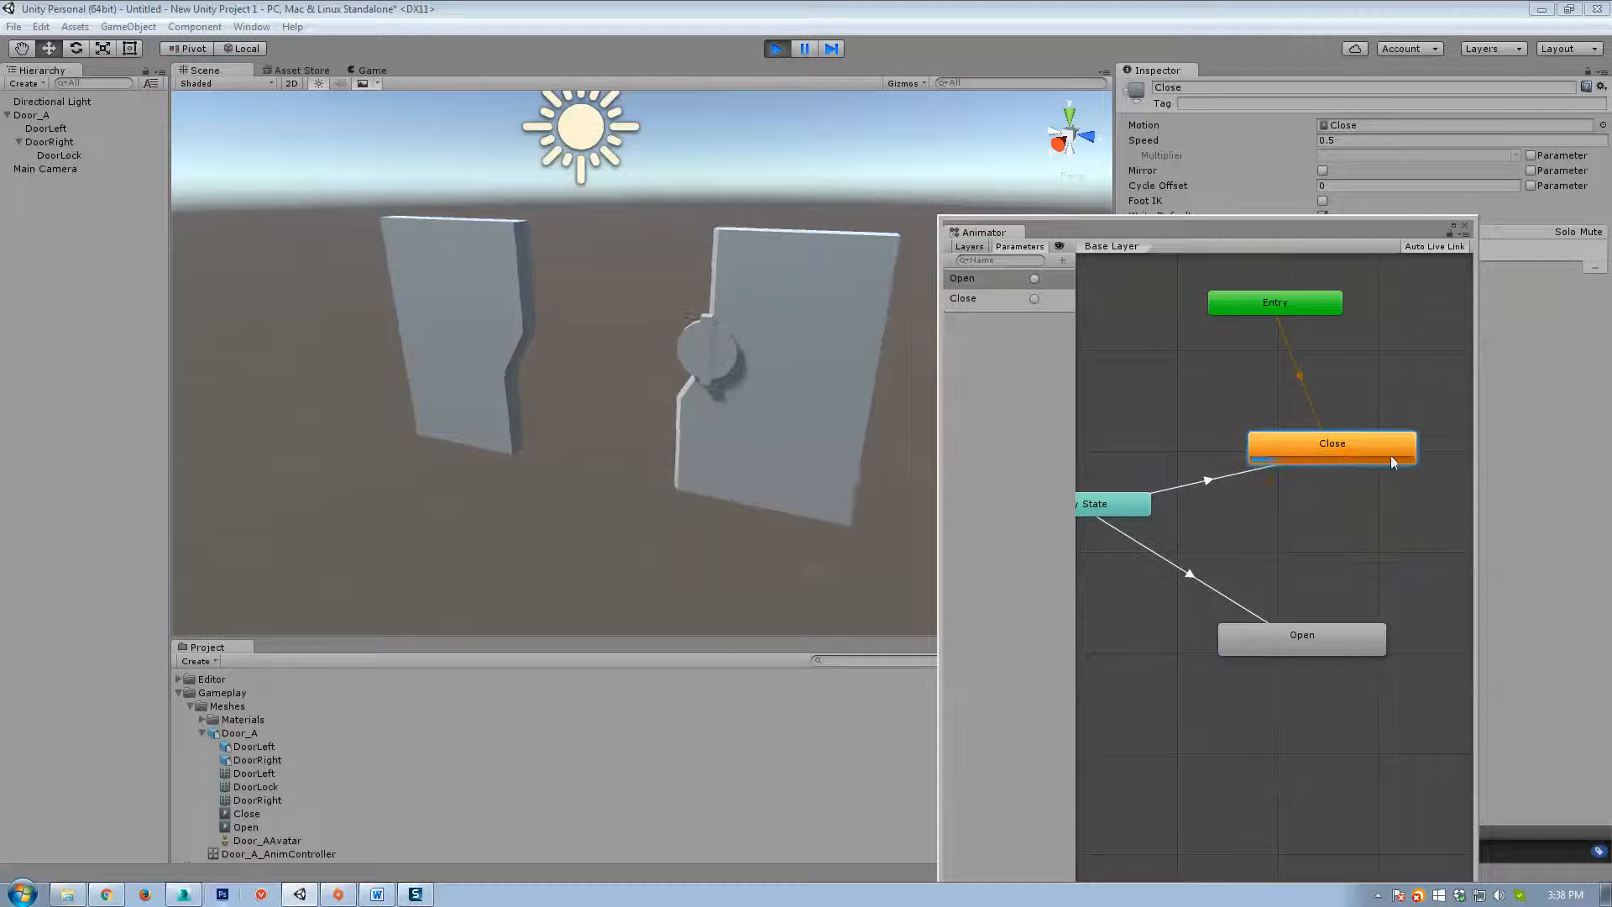
{"action": "left_click", "coordinate": [776, 50]}
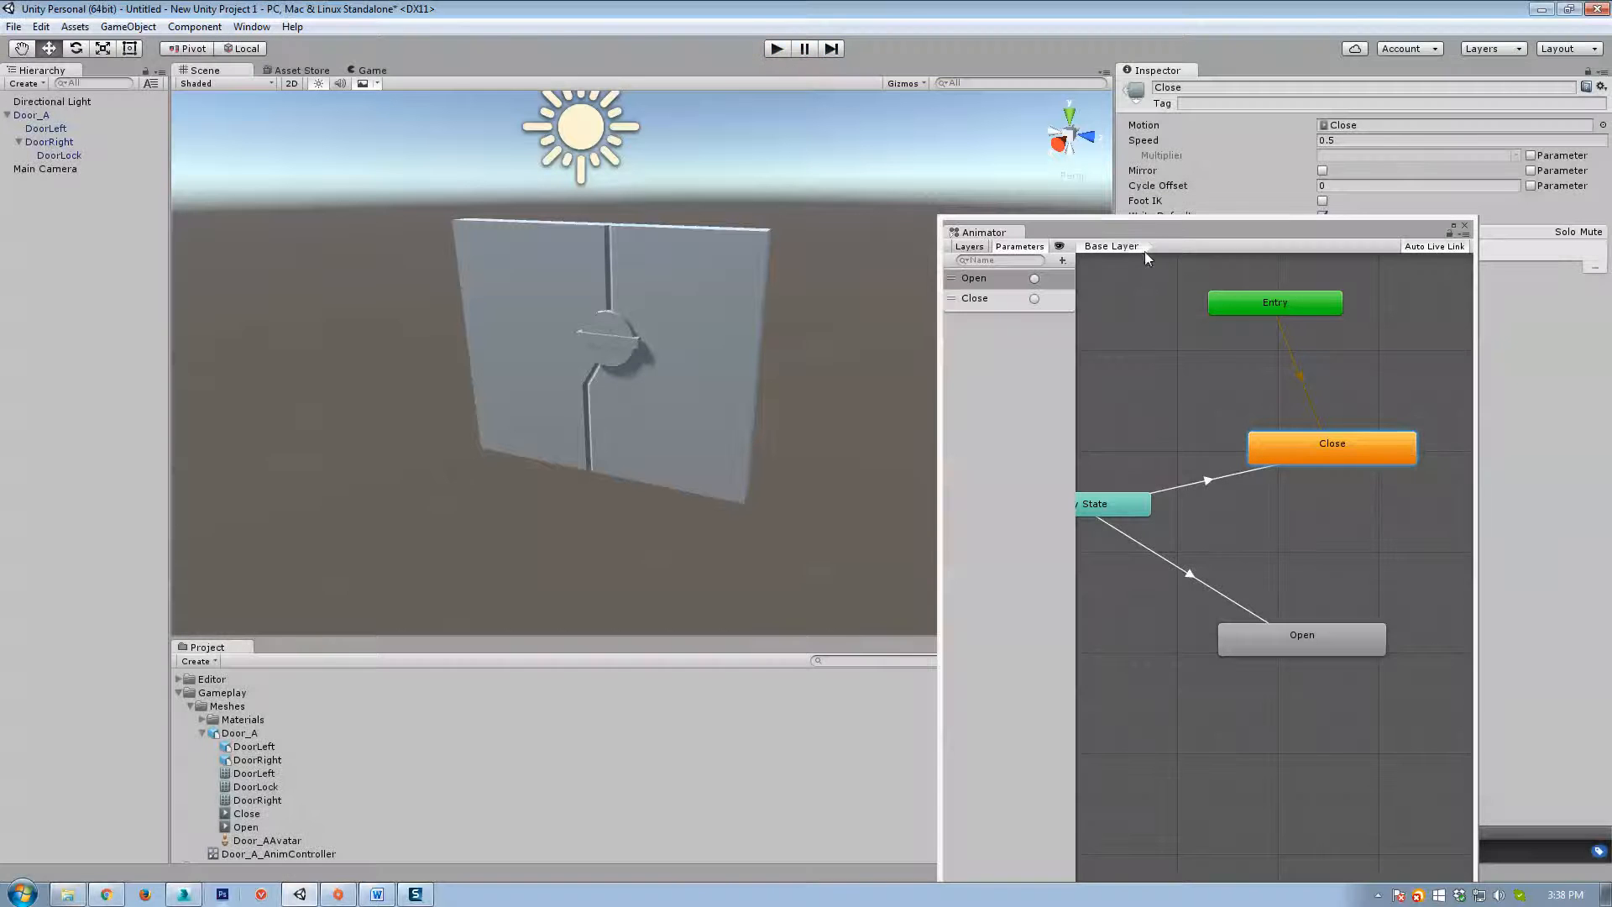
{"action": "left_click_drag", "start_coordinate": [1121, 232], "coordinate": [1177, 220]}
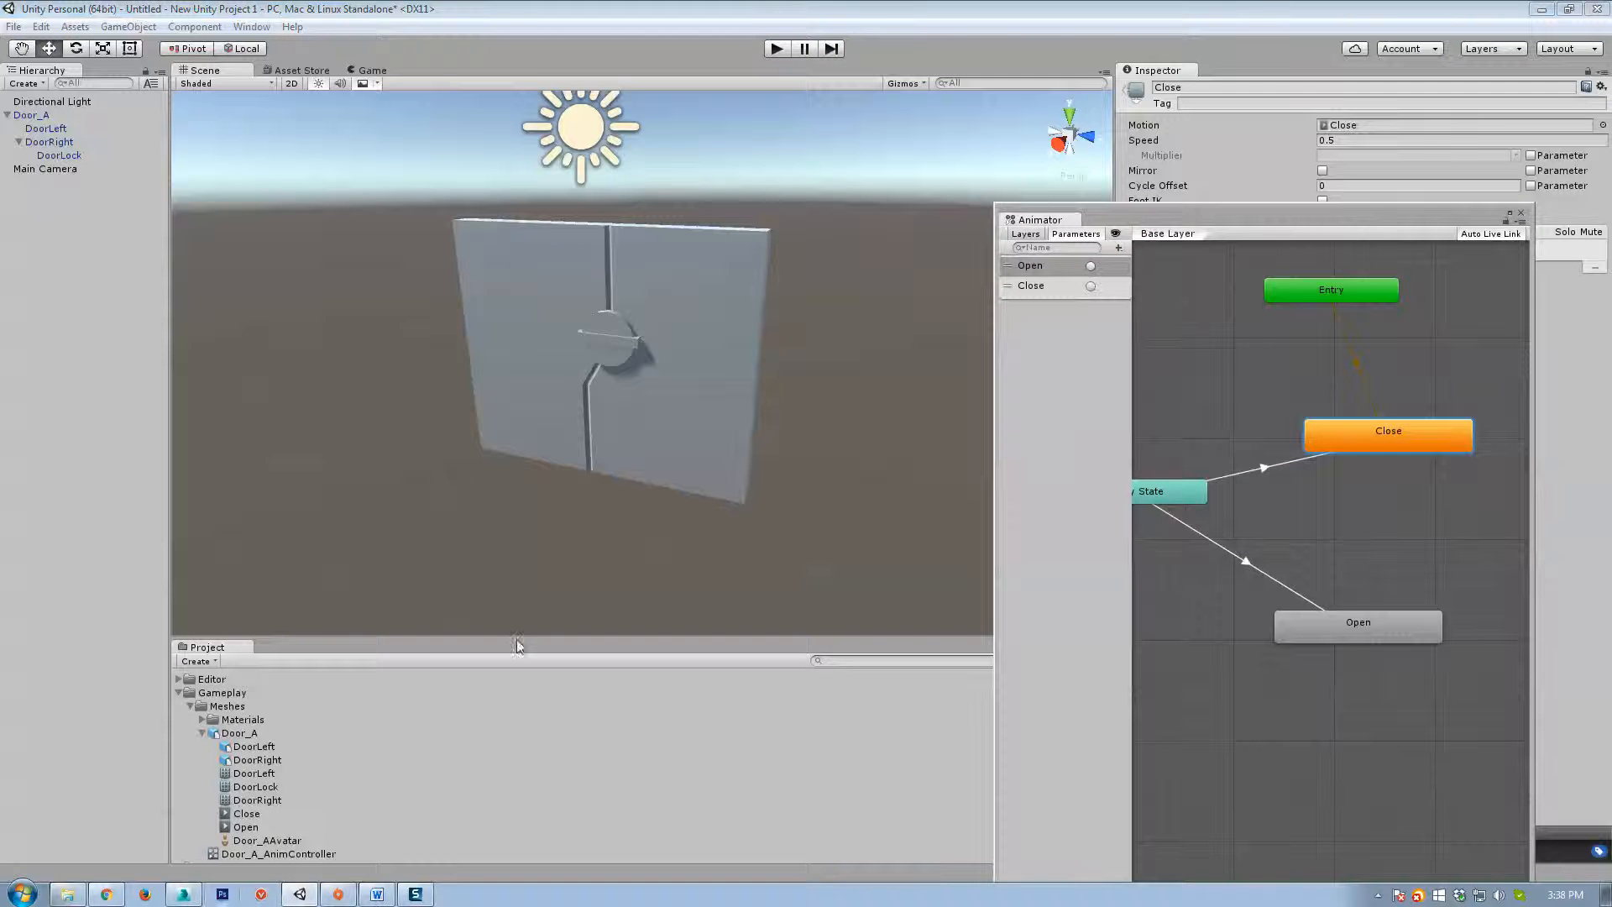
Switch to 3ds Max, scrub through the door animation's closing keys up to frame 40, and play the animation.
{"action": "left_click", "coordinate": [184, 893]}
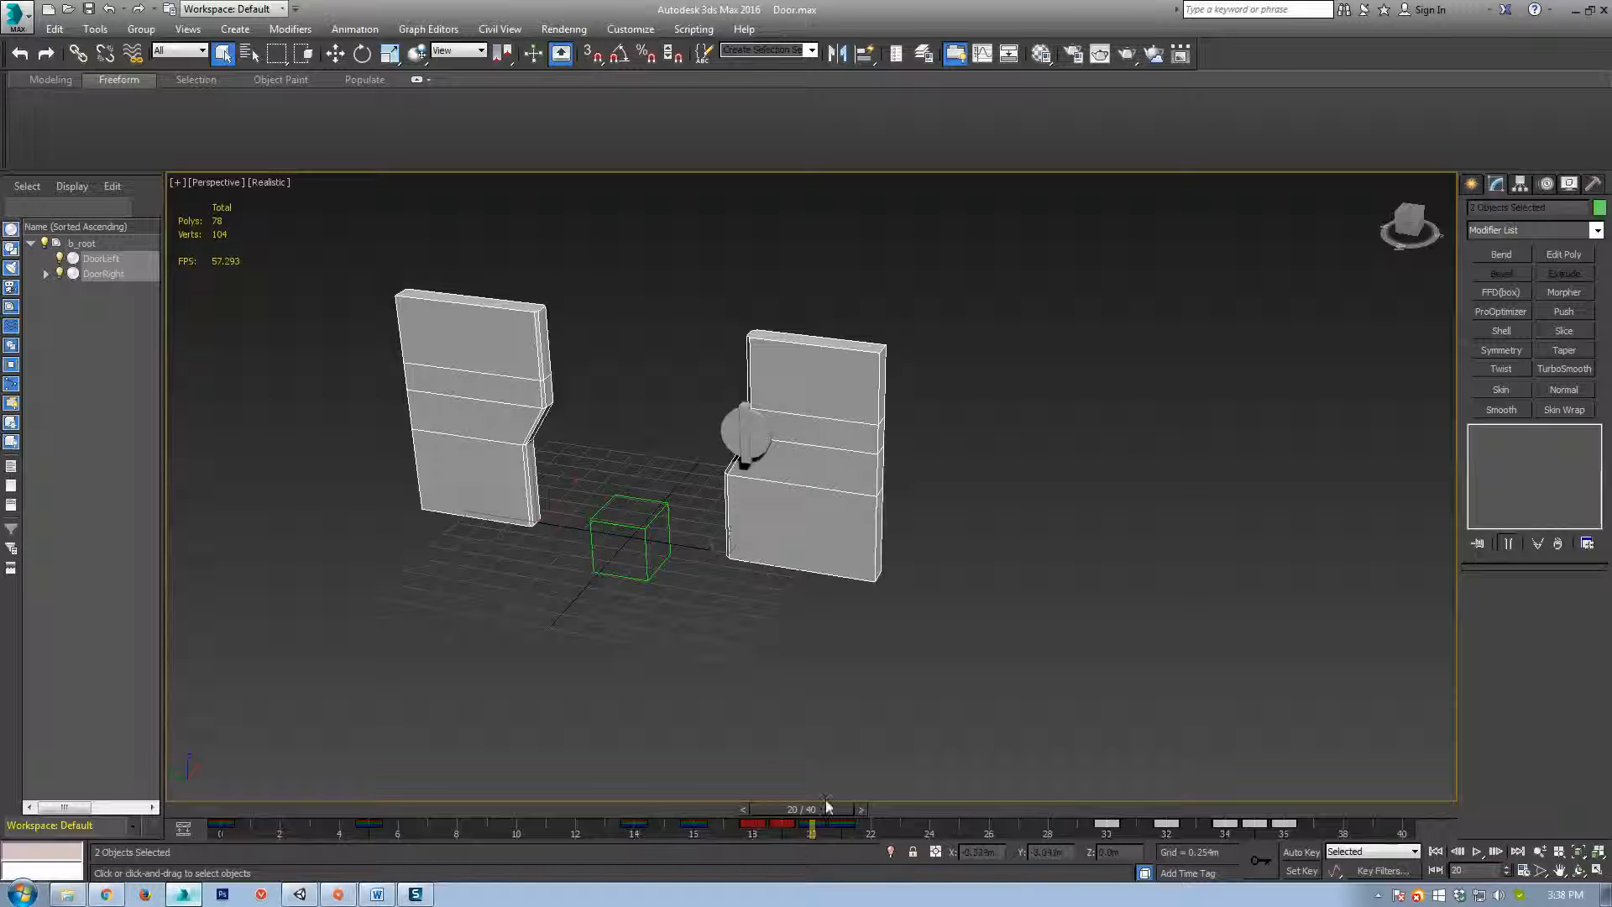
{"action": "left_click_drag", "start_coordinate": [826, 805], "coordinate": [1217, 812]}
{"action": "right_click_drag", "start_coordinate": [1335, 831], "coordinate": [1435, 843], "text": "ctrl+alt"}
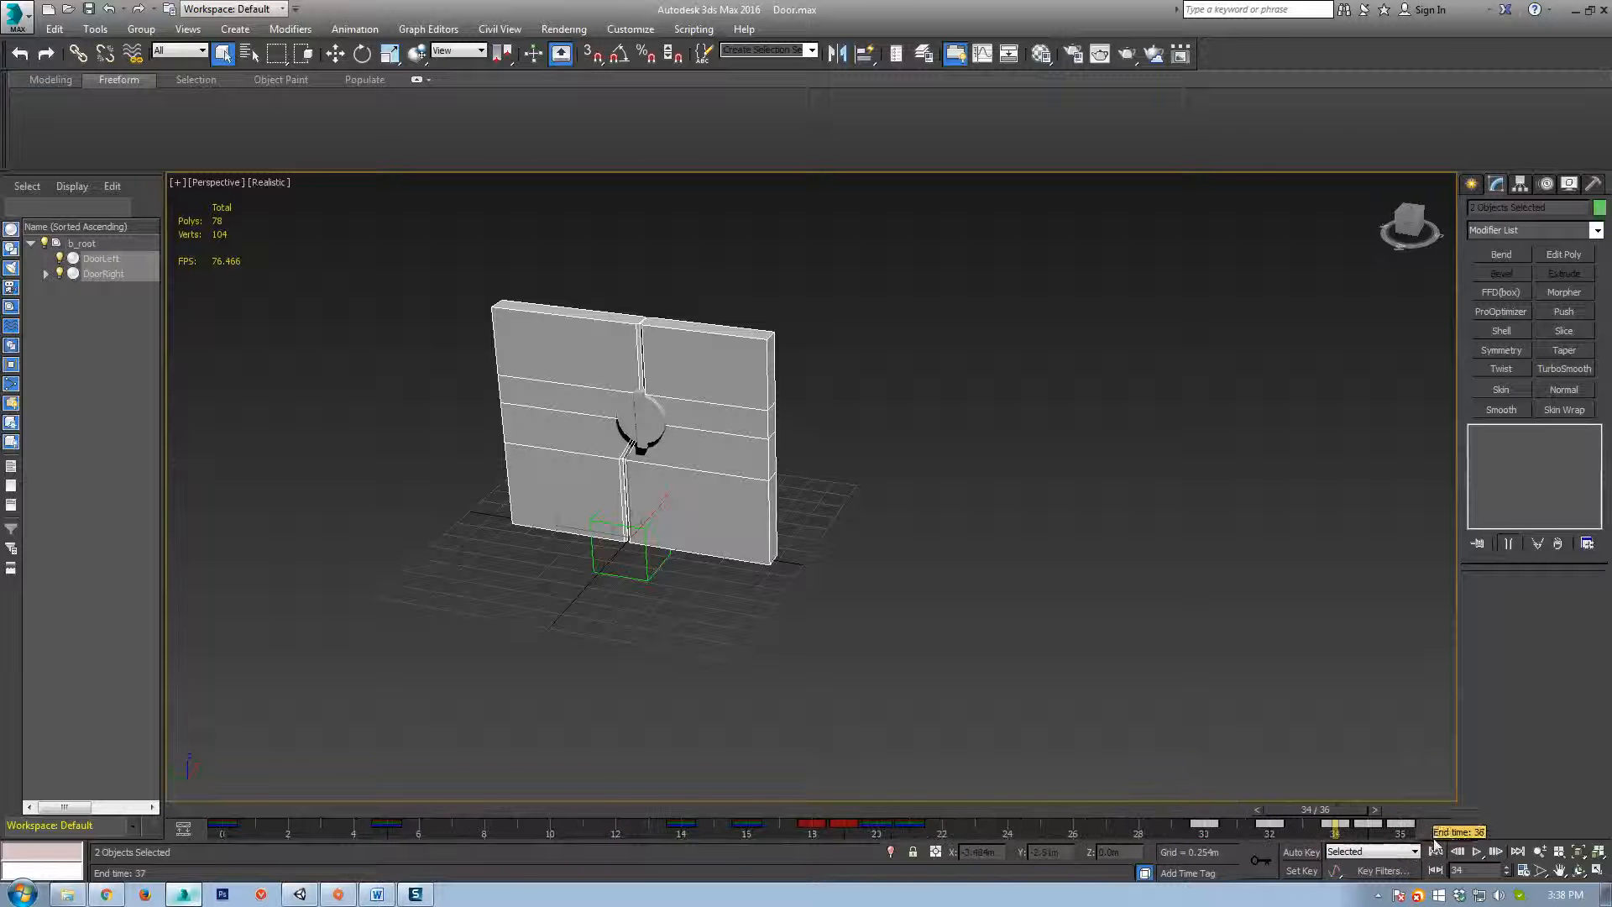
{"action": "right_click_drag", "start_coordinate": [1161, 827], "coordinate": [1007, 835], "text": "ctrl+alt"}
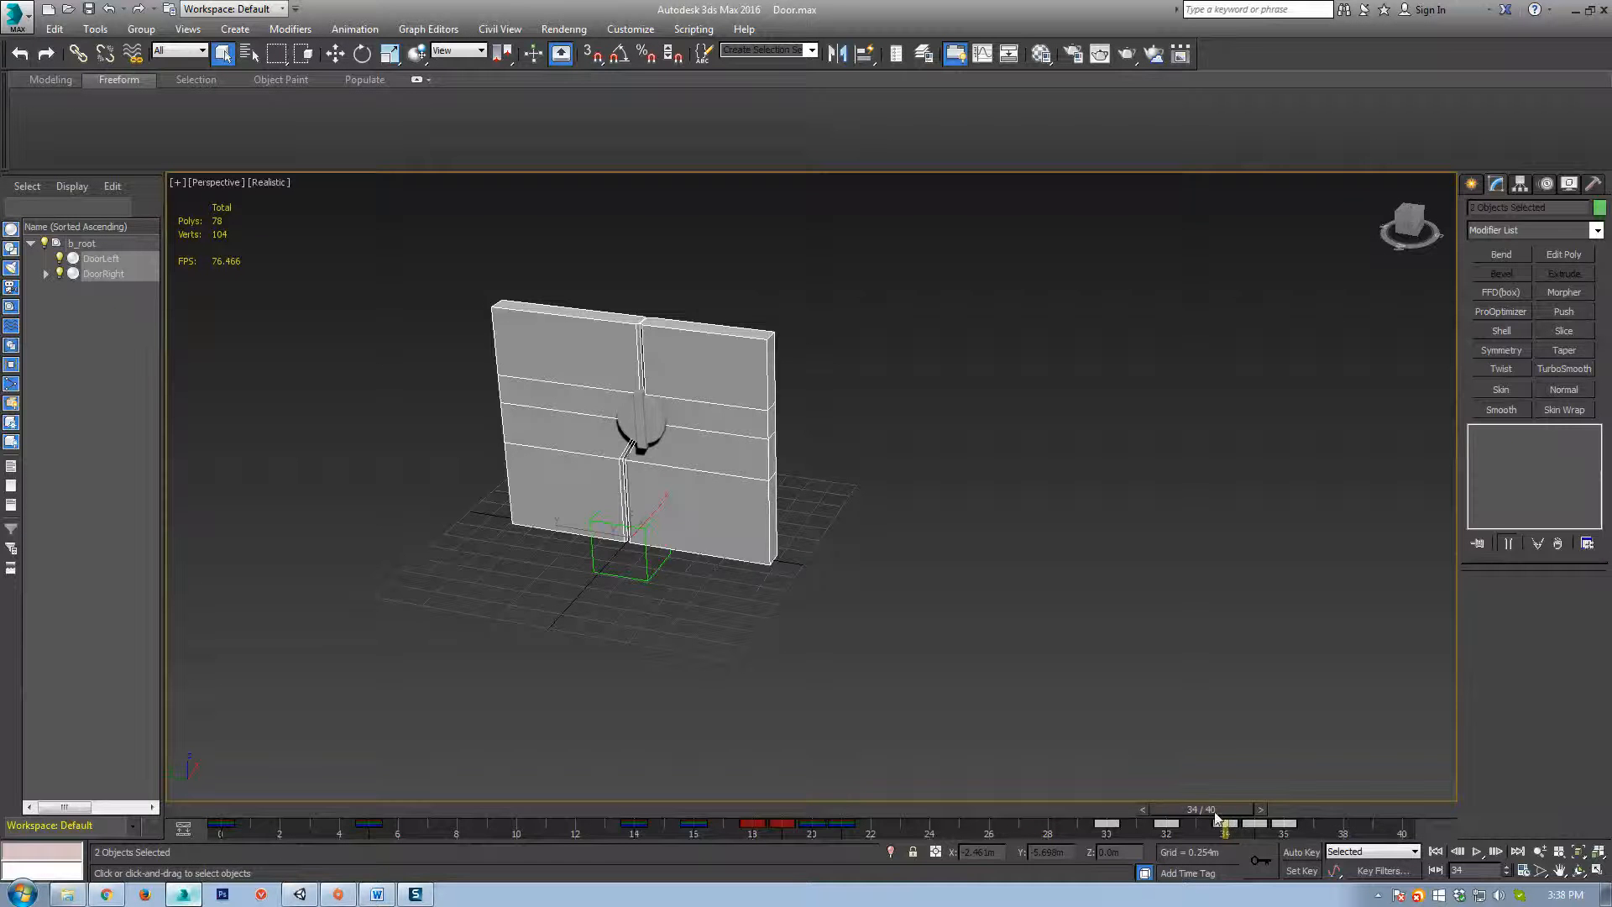
{"action": "left_click_drag", "start_coordinate": [1209, 810], "coordinate": [1412, 819]}
{"action": "key", "text": "q"}
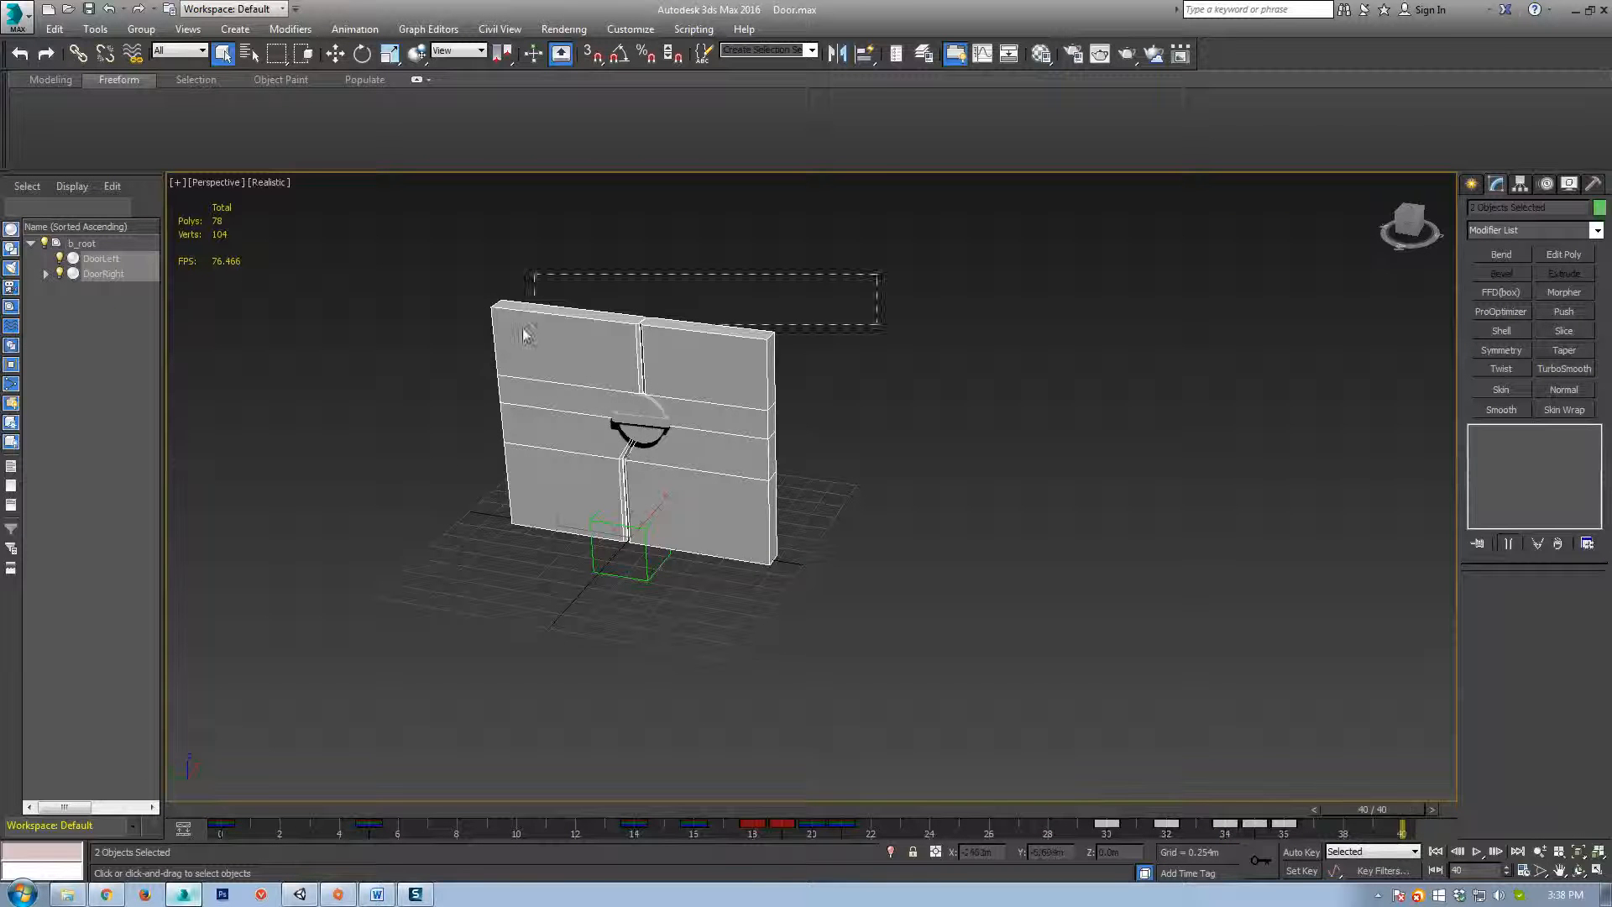
{"action": "key", "text": "/"}
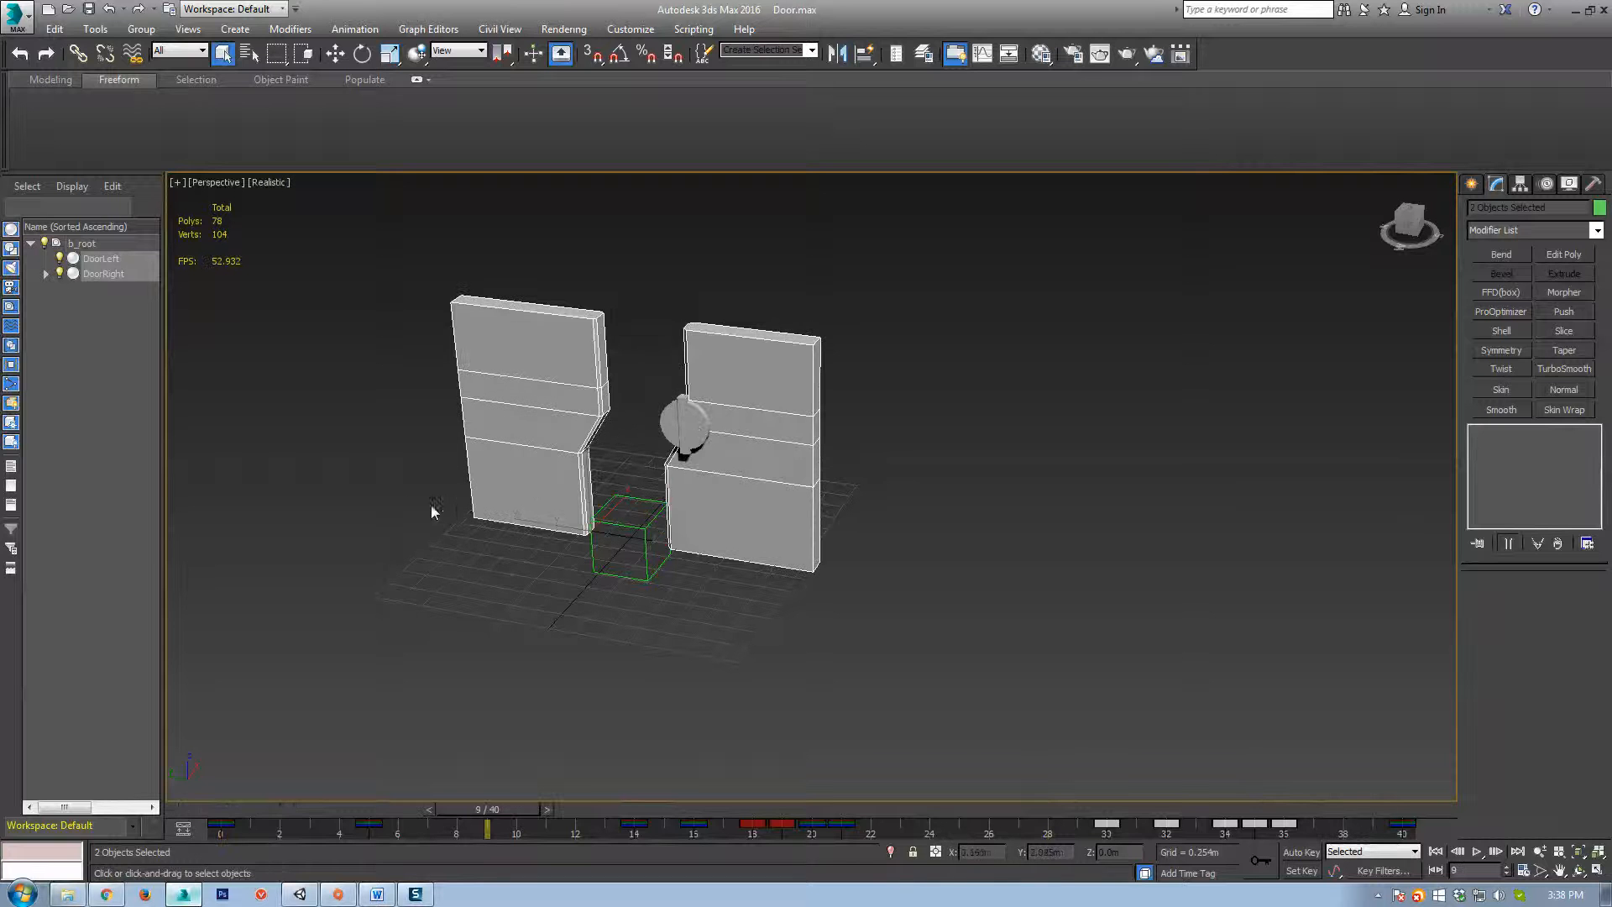
Save the door scene as a new file named Door_Cycel and move the time slider back to the animation's start.
{"action": "left_click", "coordinate": [15, 15]}
{"action": "left_click", "coordinate": [52, 199]}
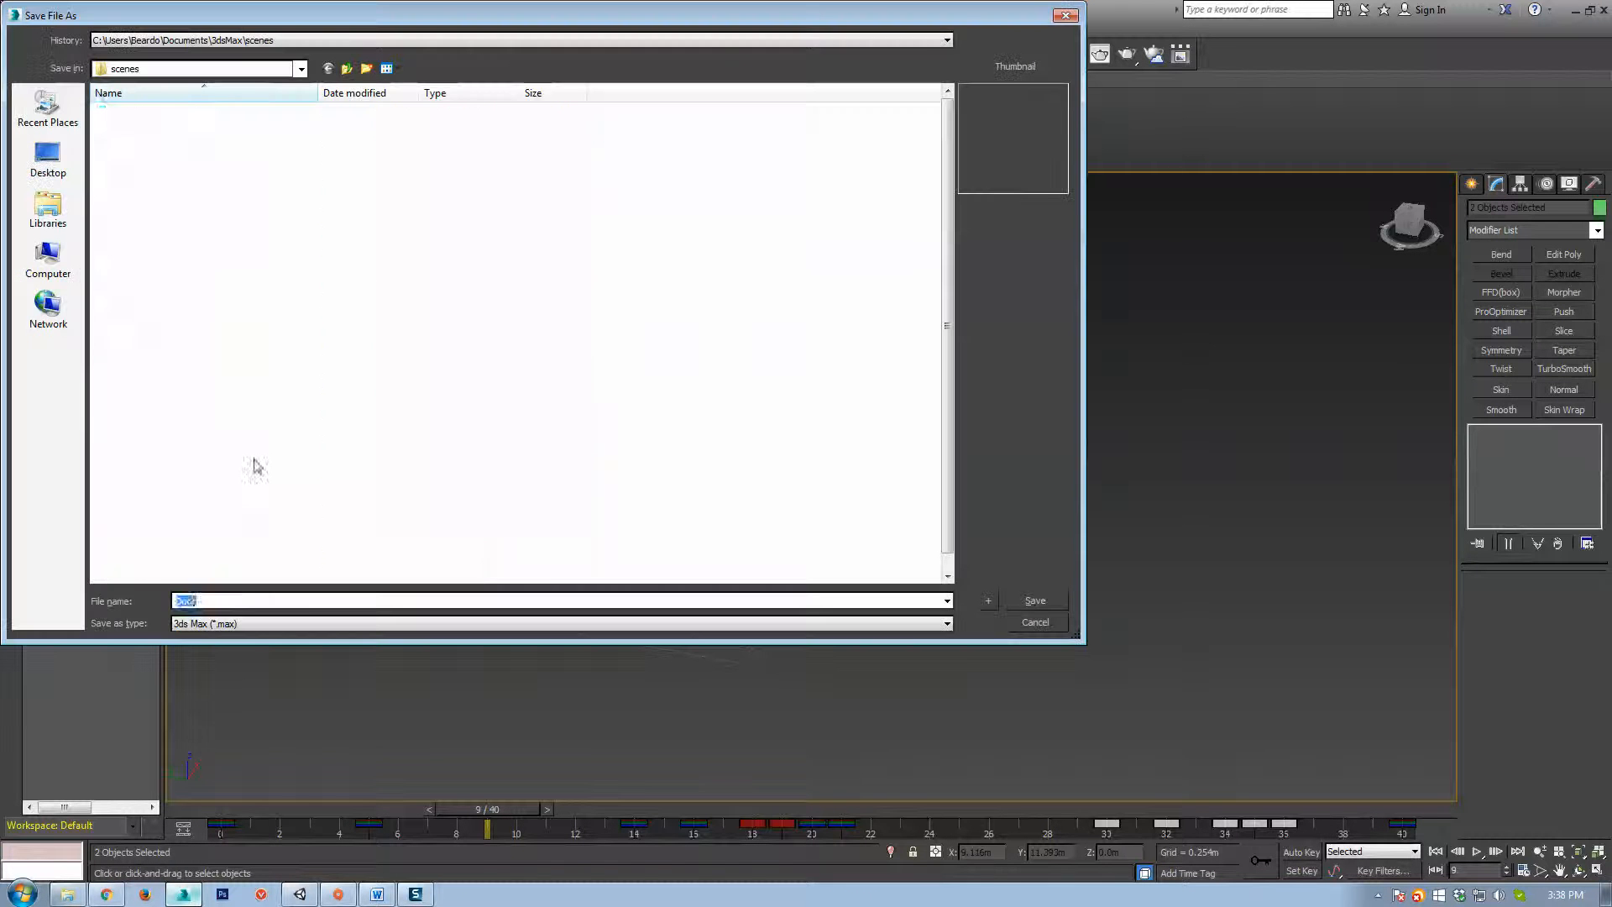
{"action": "left_click", "coordinate": [248, 599]}
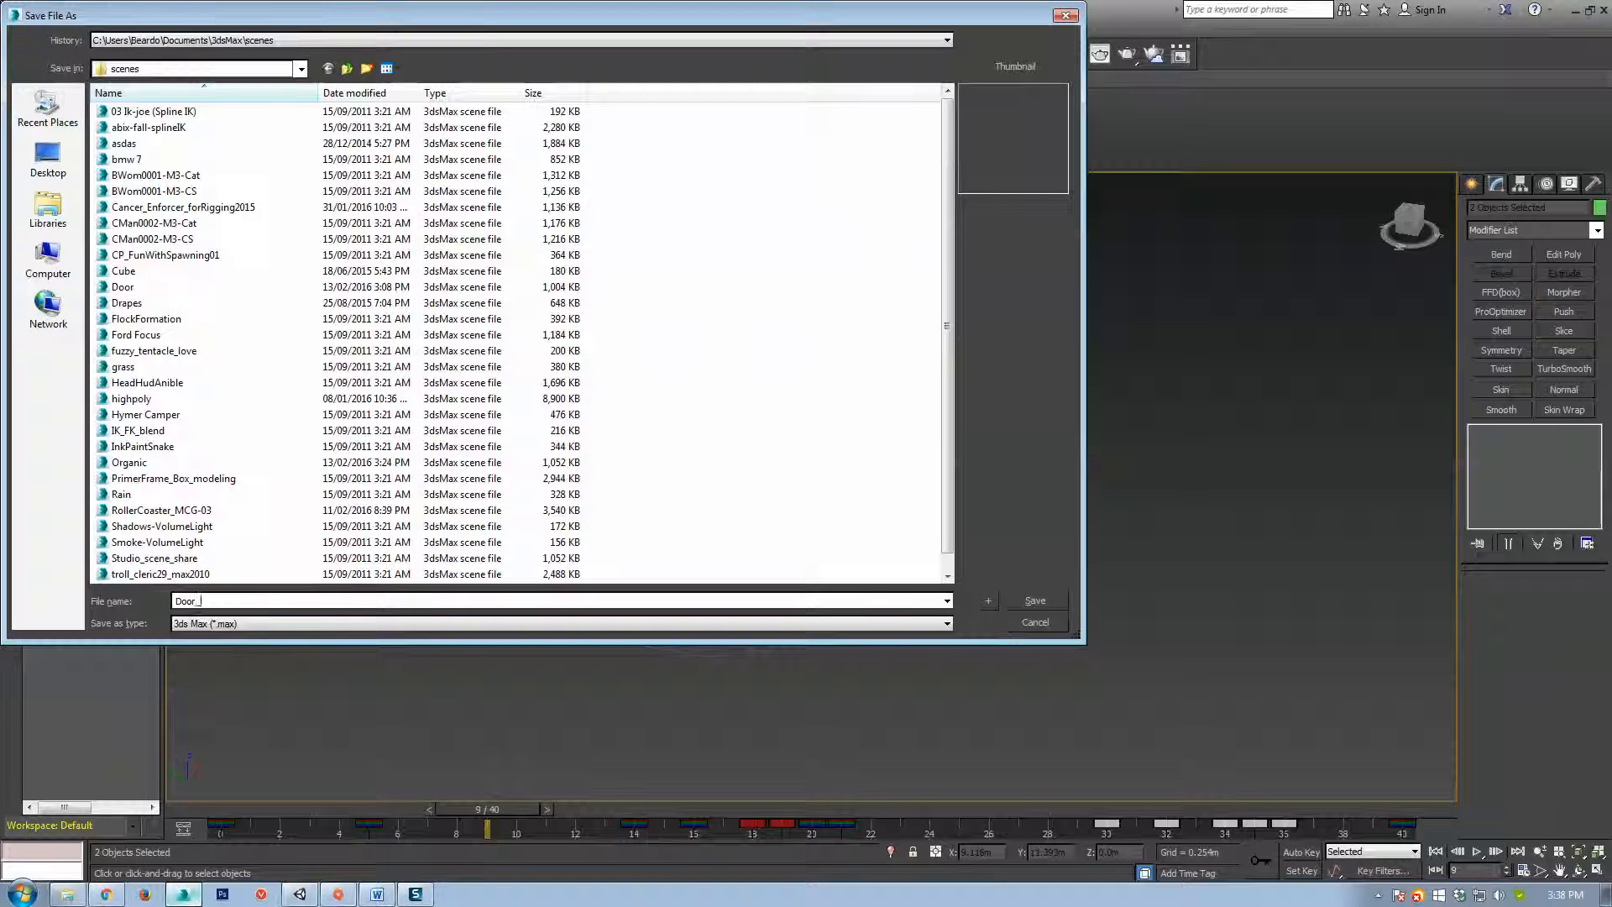
{"action": "key", "text": "Return"}
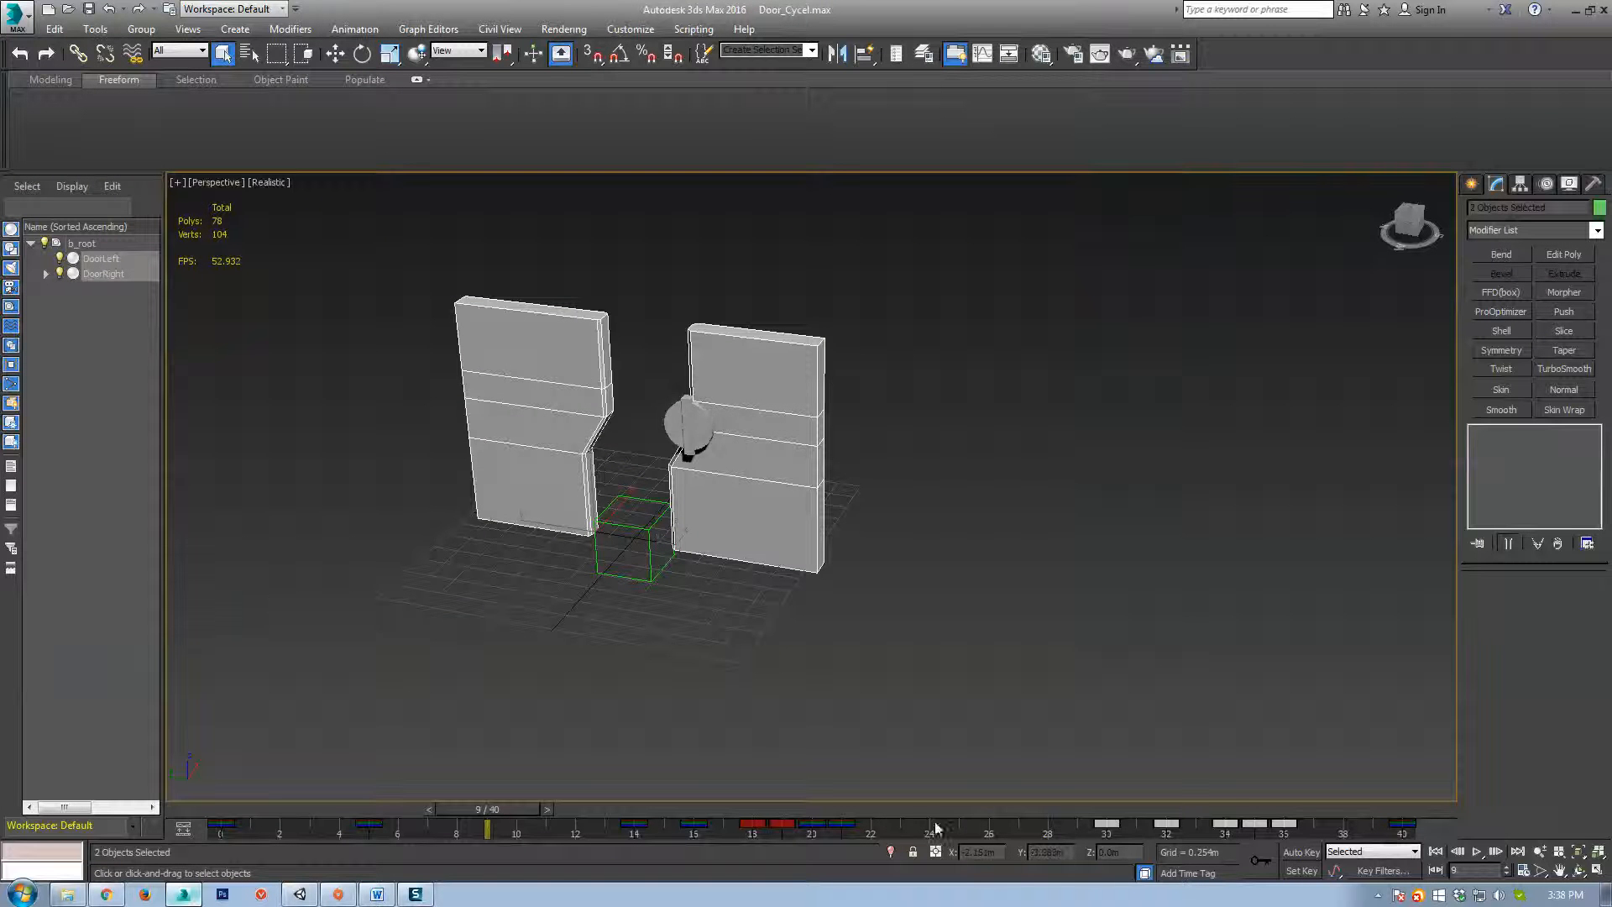
{"action": "left_click_drag", "start_coordinate": [493, 808], "coordinate": [230, 808]}
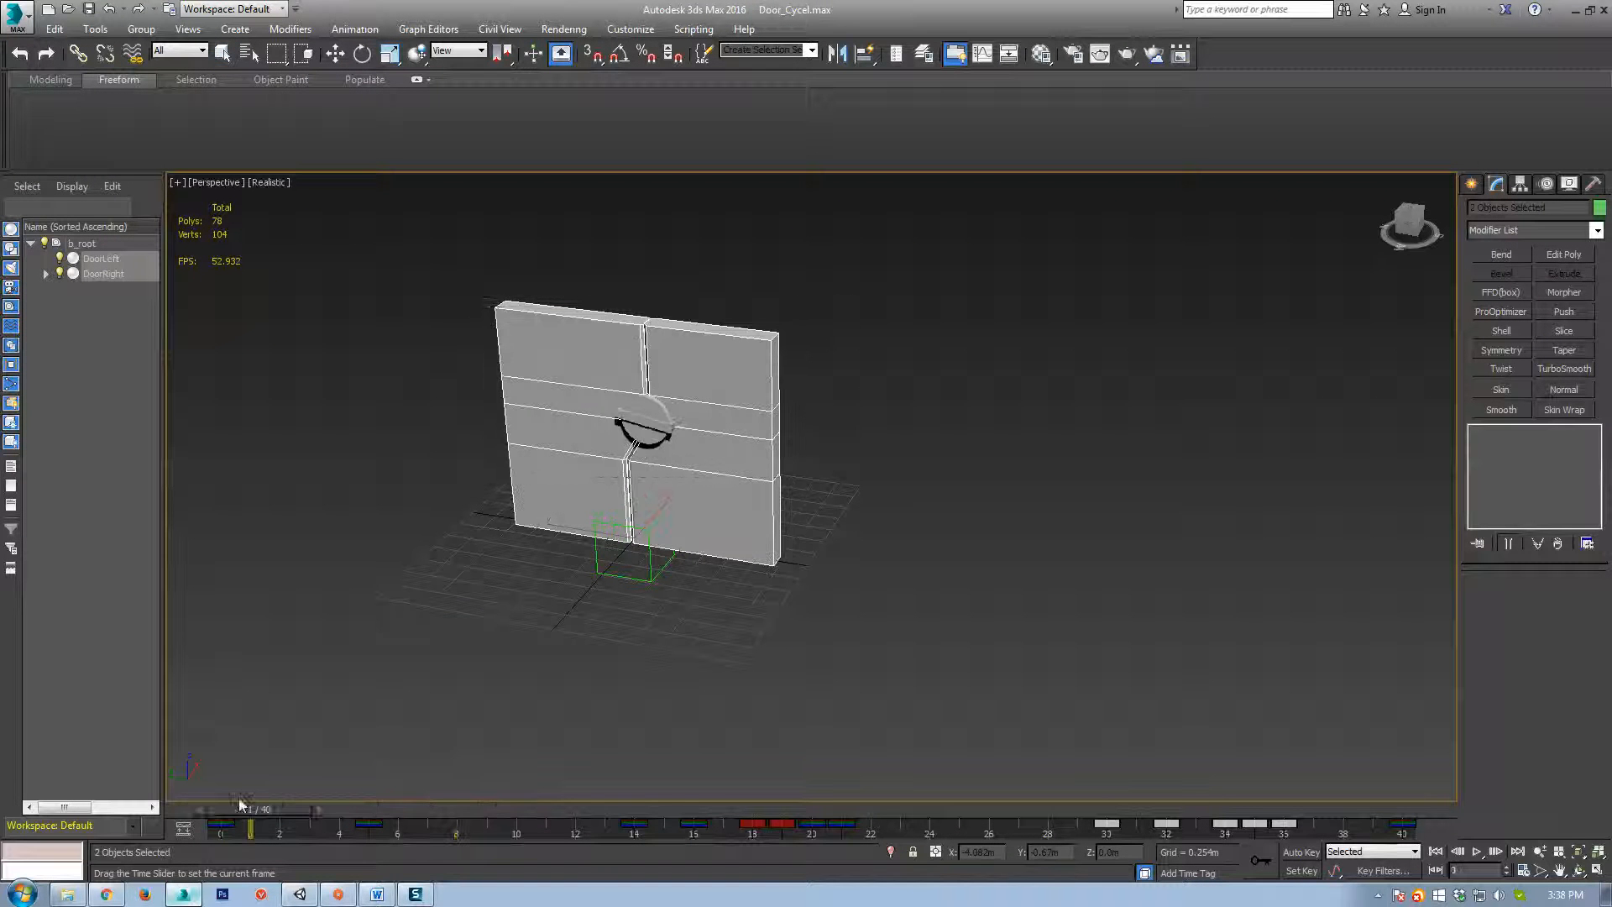
Select all four door parts in the viewport and delete their keys after frame 0.
{"action": "left_click_drag", "start_coordinate": [465, 479], "coordinate": [449, 480]}
{"action": "left_click_drag", "start_coordinate": [1056, 258], "coordinate": [465, 651]}
{"action": "left_click", "coordinate": [296, 832]}
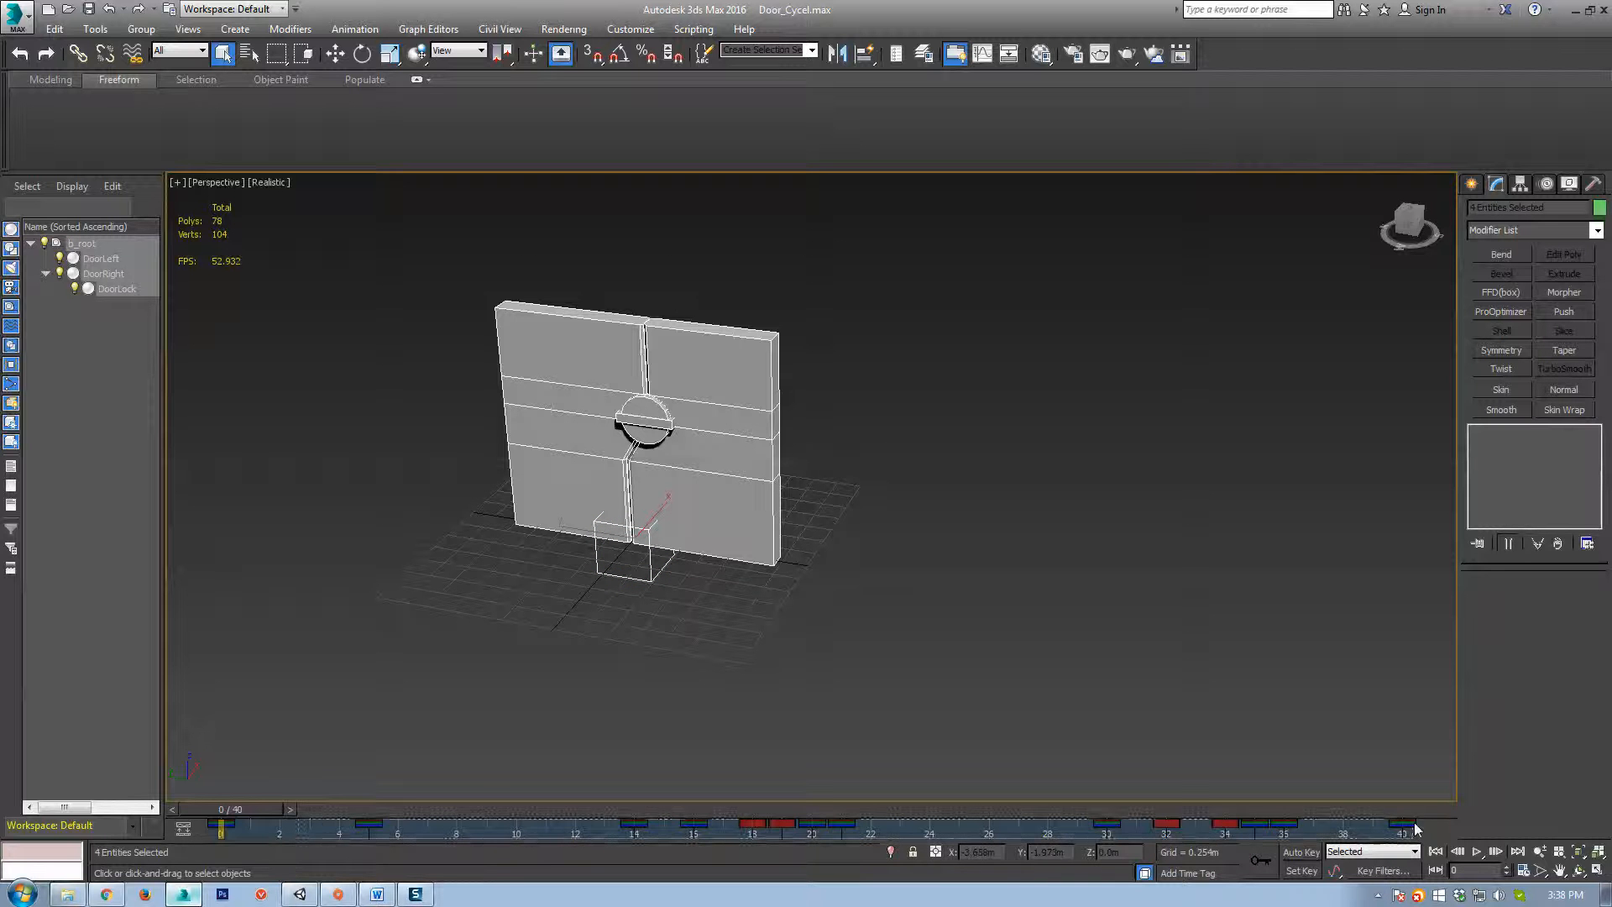
{"action": "left_click_drag", "start_coordinate": [1414, 823], "coordinate": [1416, 824]}
{"action": "key", "text": "Delete"}
{"action": "left_click_drag", "start_coordinate": [239, 825], "coordinate": [812, 818]}
{"action": "key", "text": "Delete"}
Turn on Auto Key and slide DoorLeft and DoorRight slightly apart at frame 5.
{"action": "scroll", "coordinate": [633, 618], "scroll_direction": "up", "scroll_amount": 5}
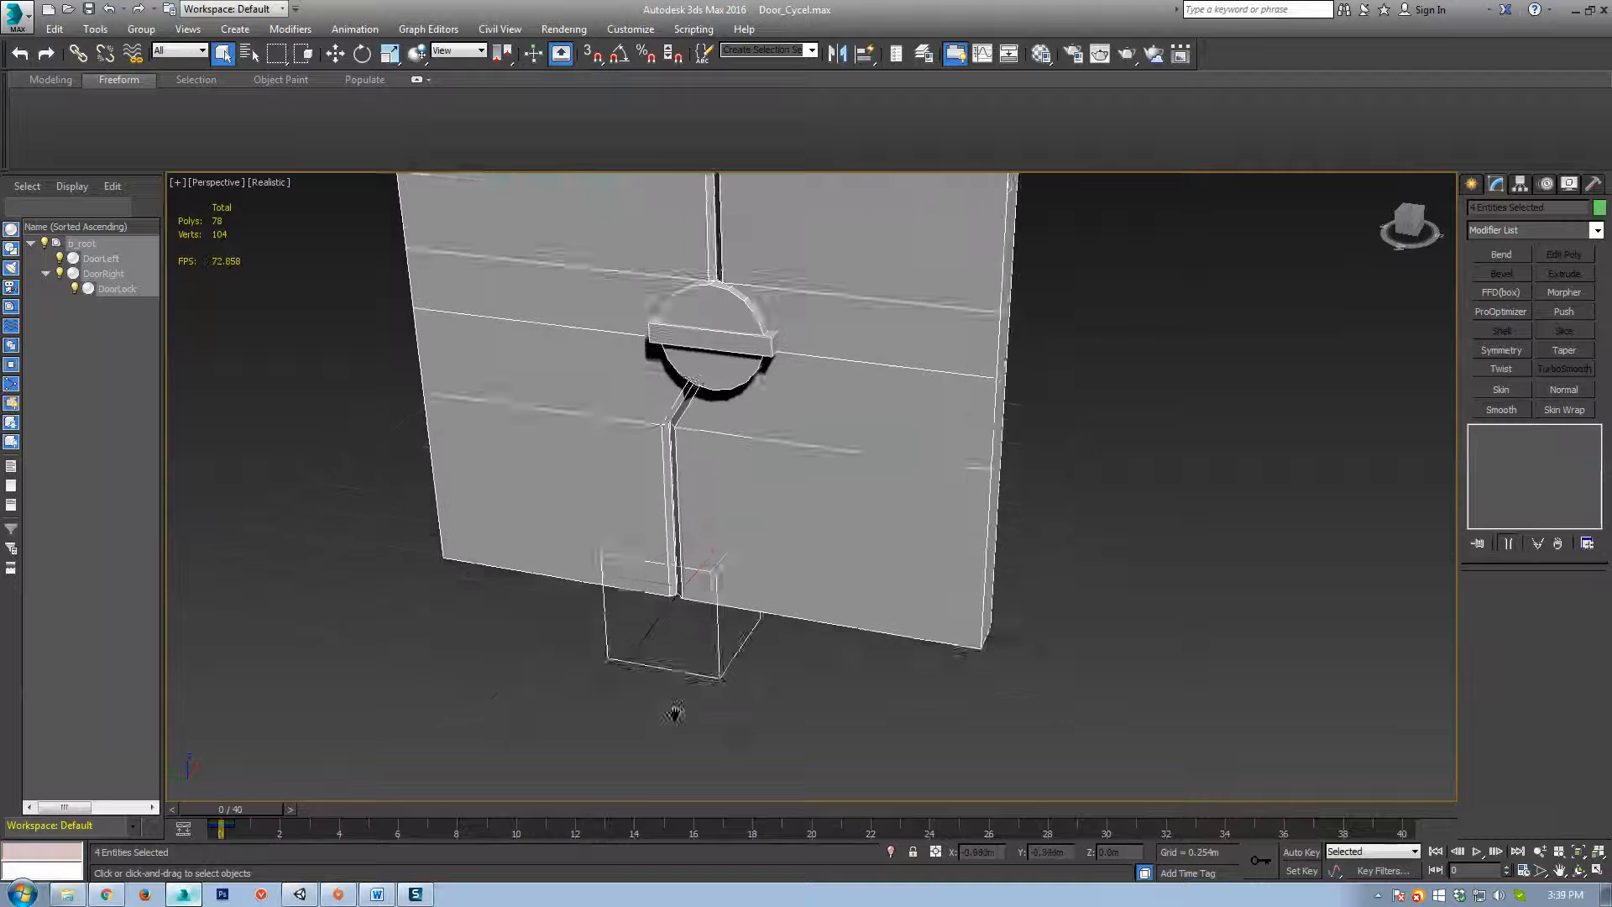
{"action": "middle_click_drag", "start_coordinate": [675, 712], "coordinate": [706, 789]}
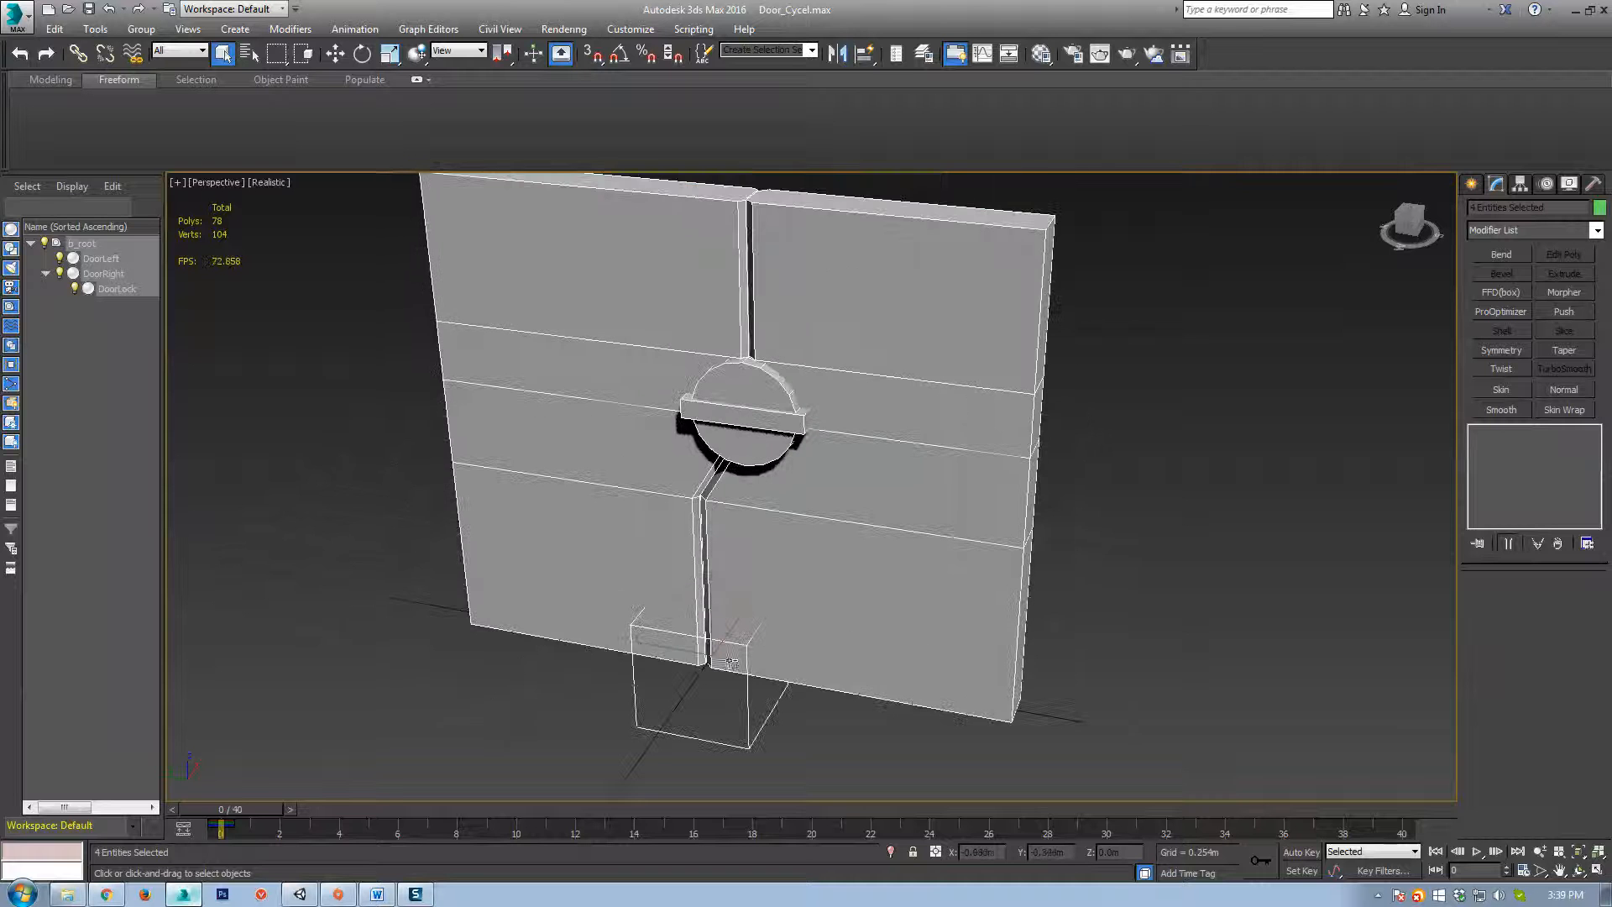
{"action": "left_click", "coordinate": [1301, 852]}
{"action": "middle_click_drag", "start_coordinate": [640, 609], "coordinate": [635, 557]}
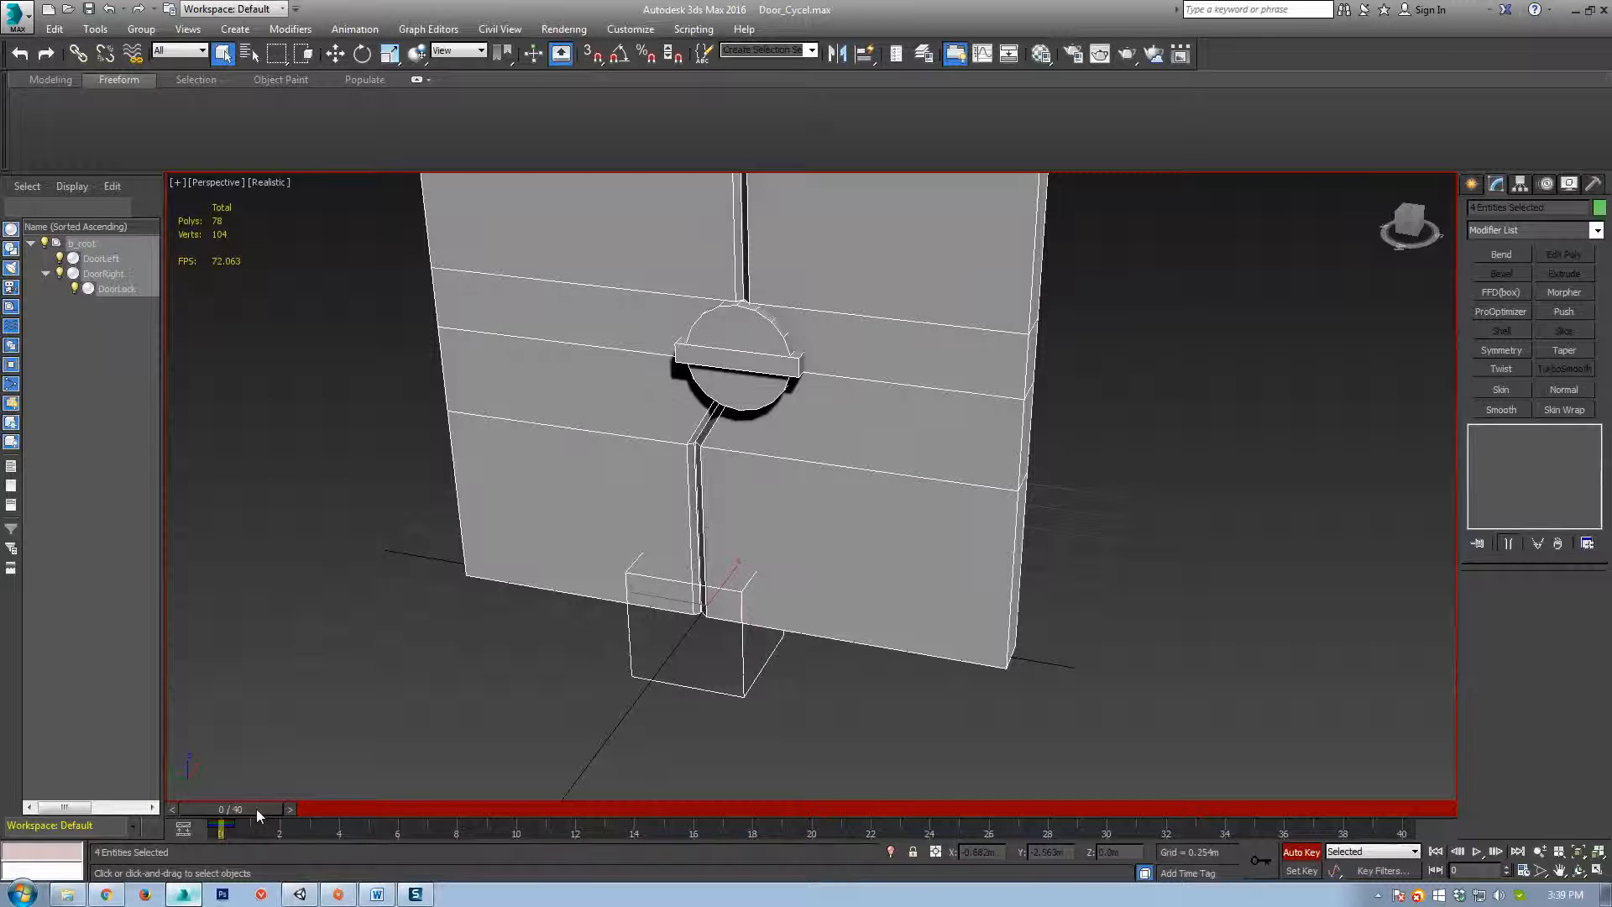
{"action": "left_click_drag", "start_coordinate": [255, 809], "coordinate": [374, 818]}
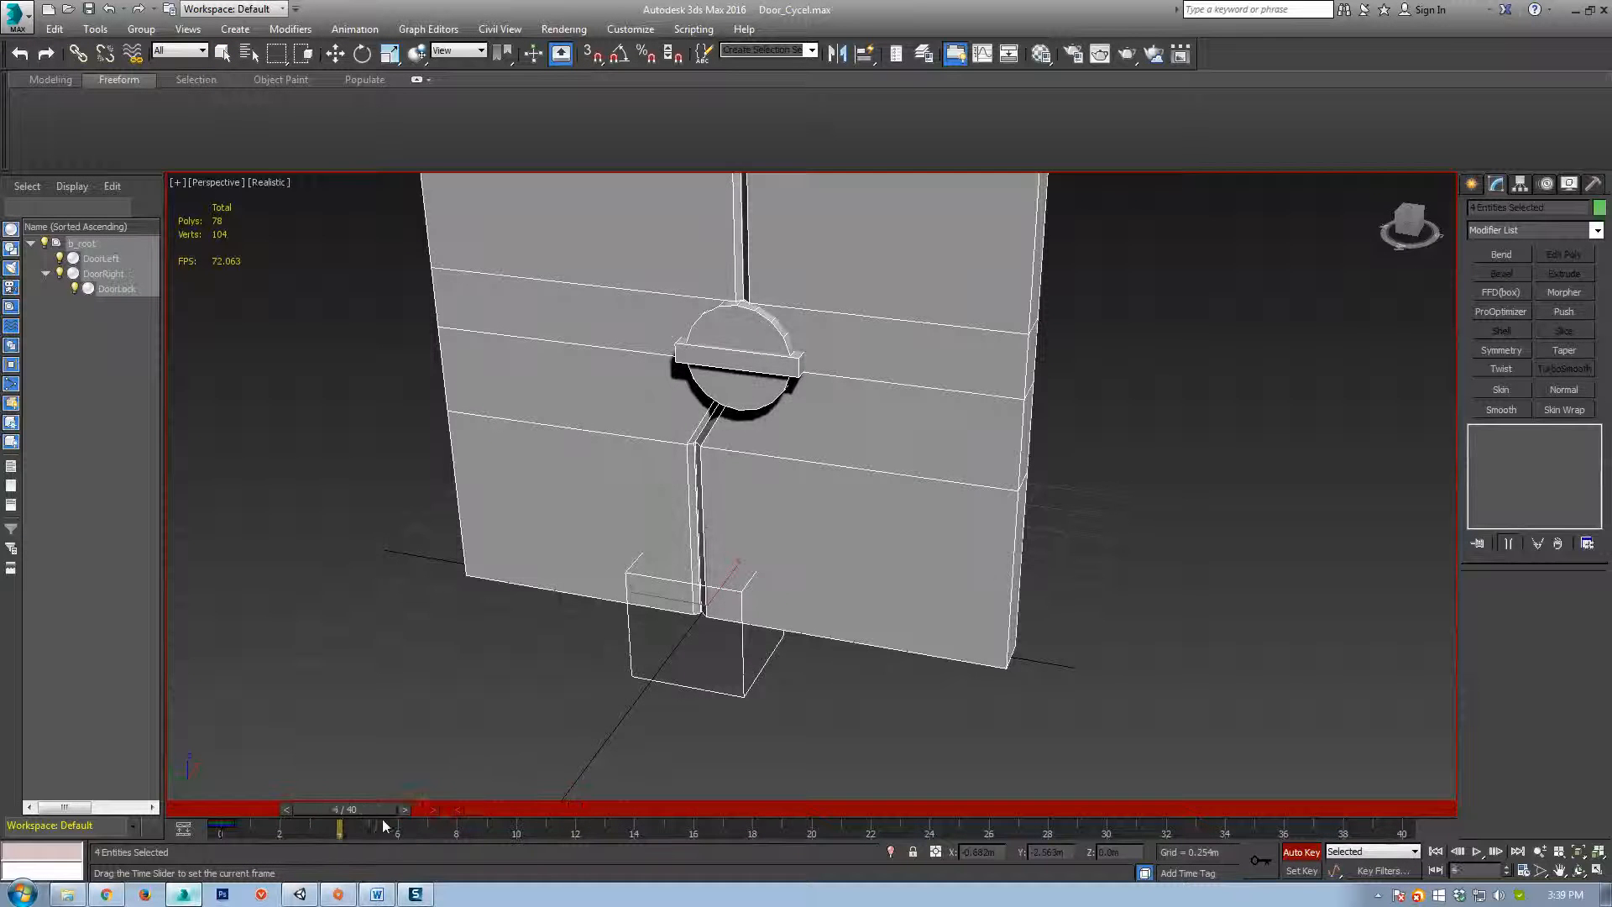
{"action": "middle_click_drag", "start_coordinate": [533, 645], "coordinate": [515, 687]}
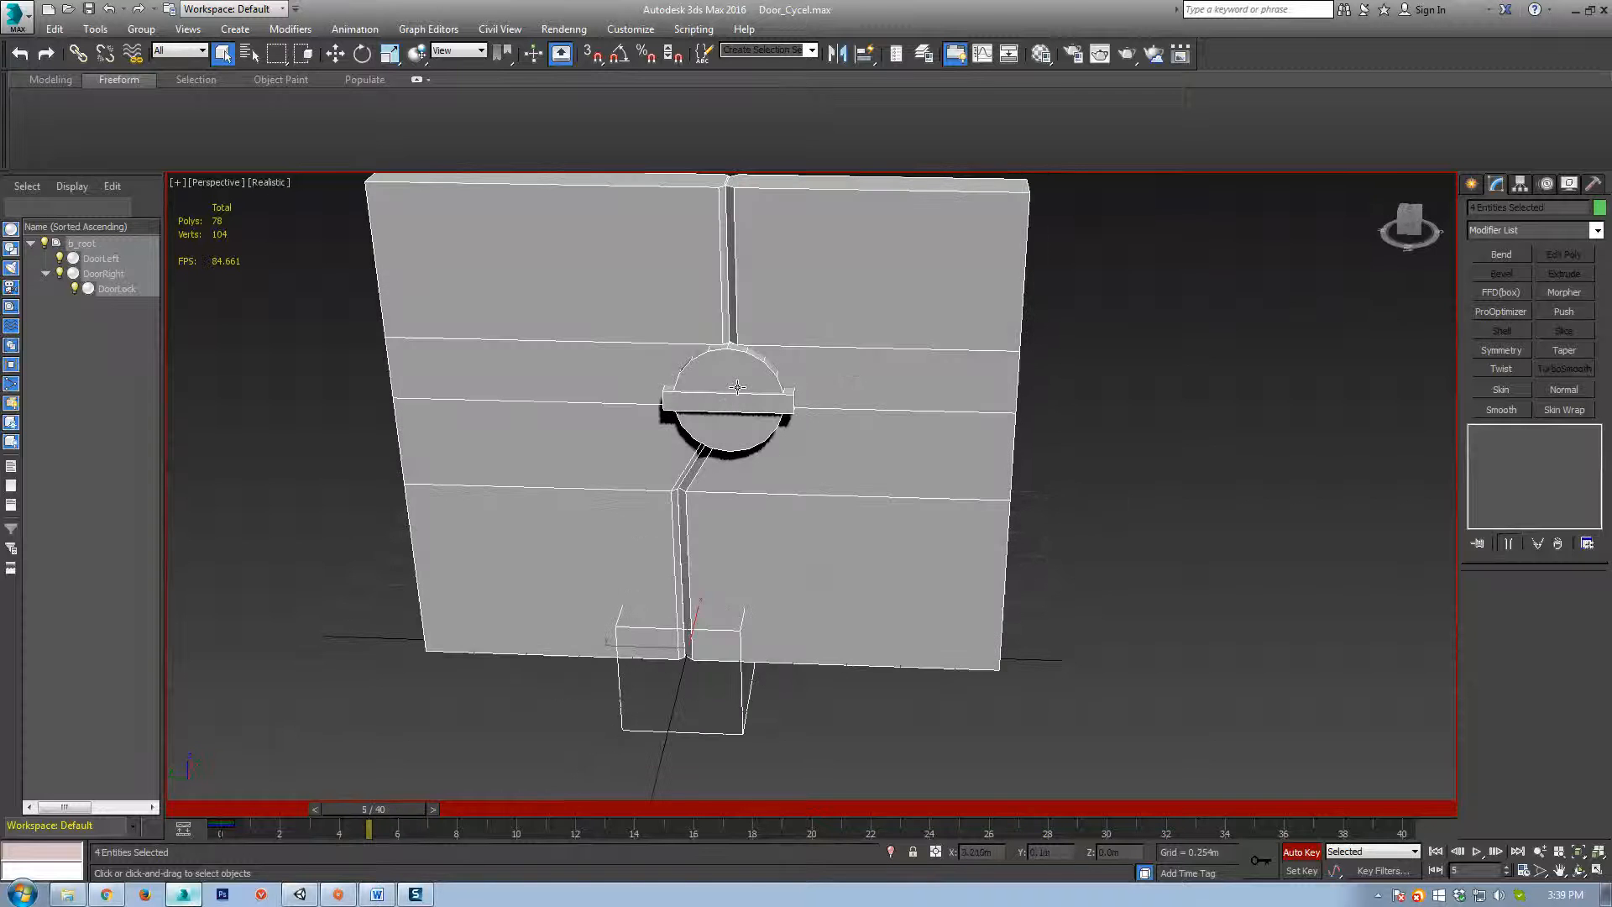
{"action": "left_click", "coordinate": [624, 491]}
{"action": "key", "text": "w"}
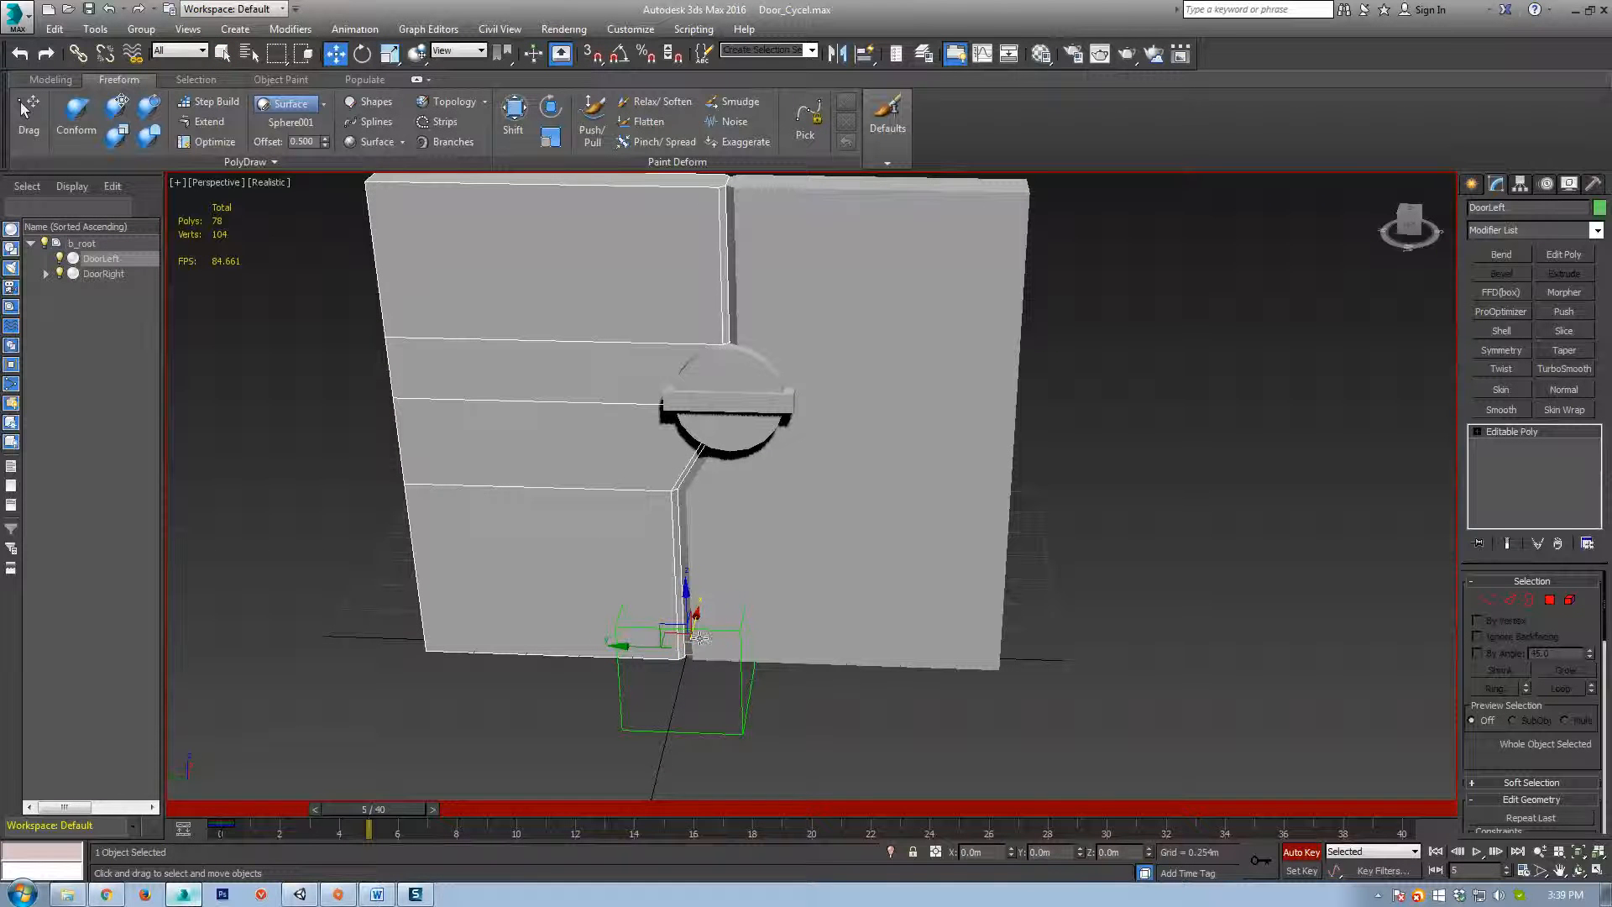
{"action": "mouse_move", "coordinate": [643, 644]}
{"action": "left_mouse_down"}
{"action": "mouse_move", "coordinate": [628, 644]}
{"action": "mouse_move", "coordinate": [663, 645]}
{"action": "left_mouse_up"}
{"action": "left_click", "coordinate": [682, 638]}
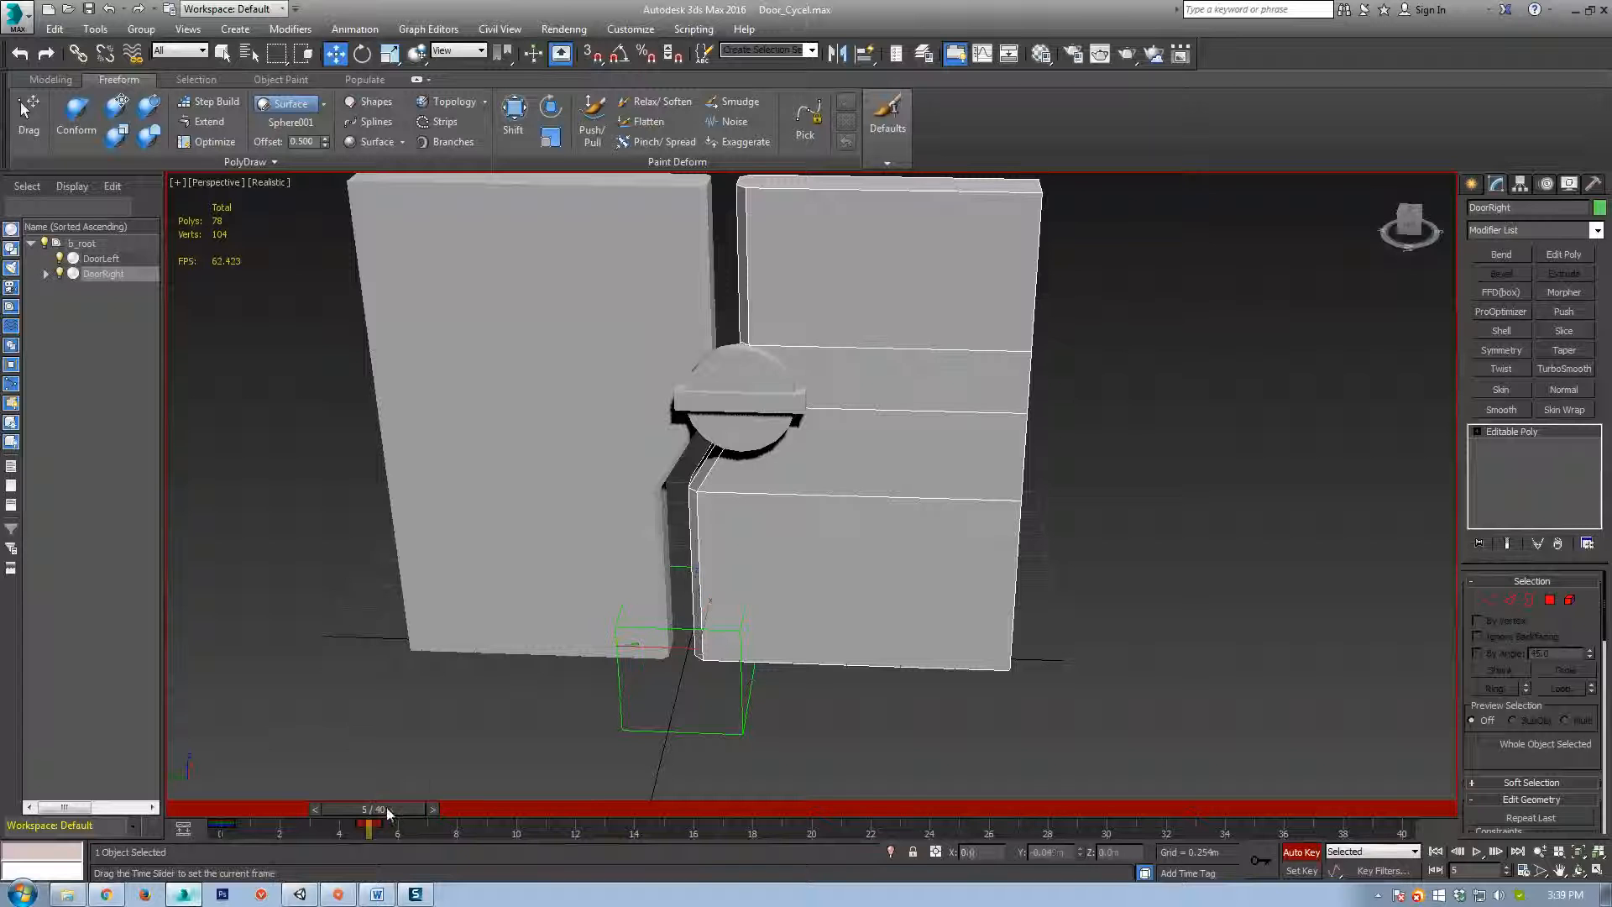
Key small position changes for both door panels at frame 10, then shift DoorLeft back toward the centre at frame 14.
{"action": "left_click_drag", "start_coordinate": [373, 809], "coordinate": [516, 808]}
{"action": "left_click_drag", "start_coordinate": [661, 645], "coordinate": [602, 640]}
{"action": "left_click", "coordinate": [651, 650]}
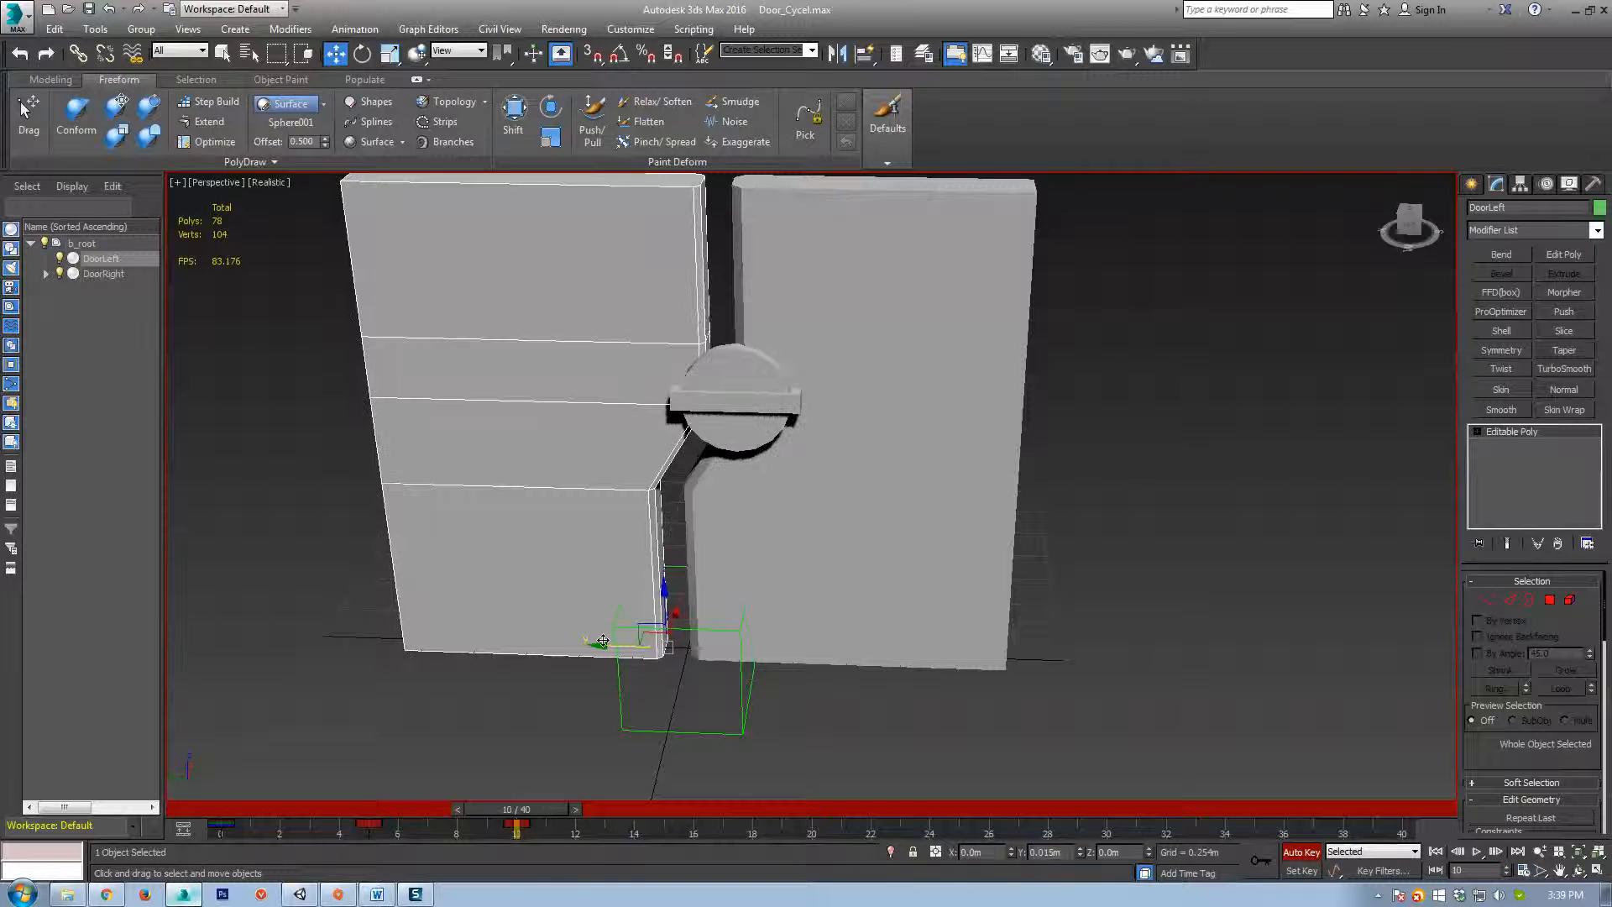
{"action": "left_click_drag", "start_coordinate": [558, 806], "coordinate": [657, 805]}
{"action": "left_click_drag", "start_coordinate": [630, 645], "coordinate": [642, 645]}
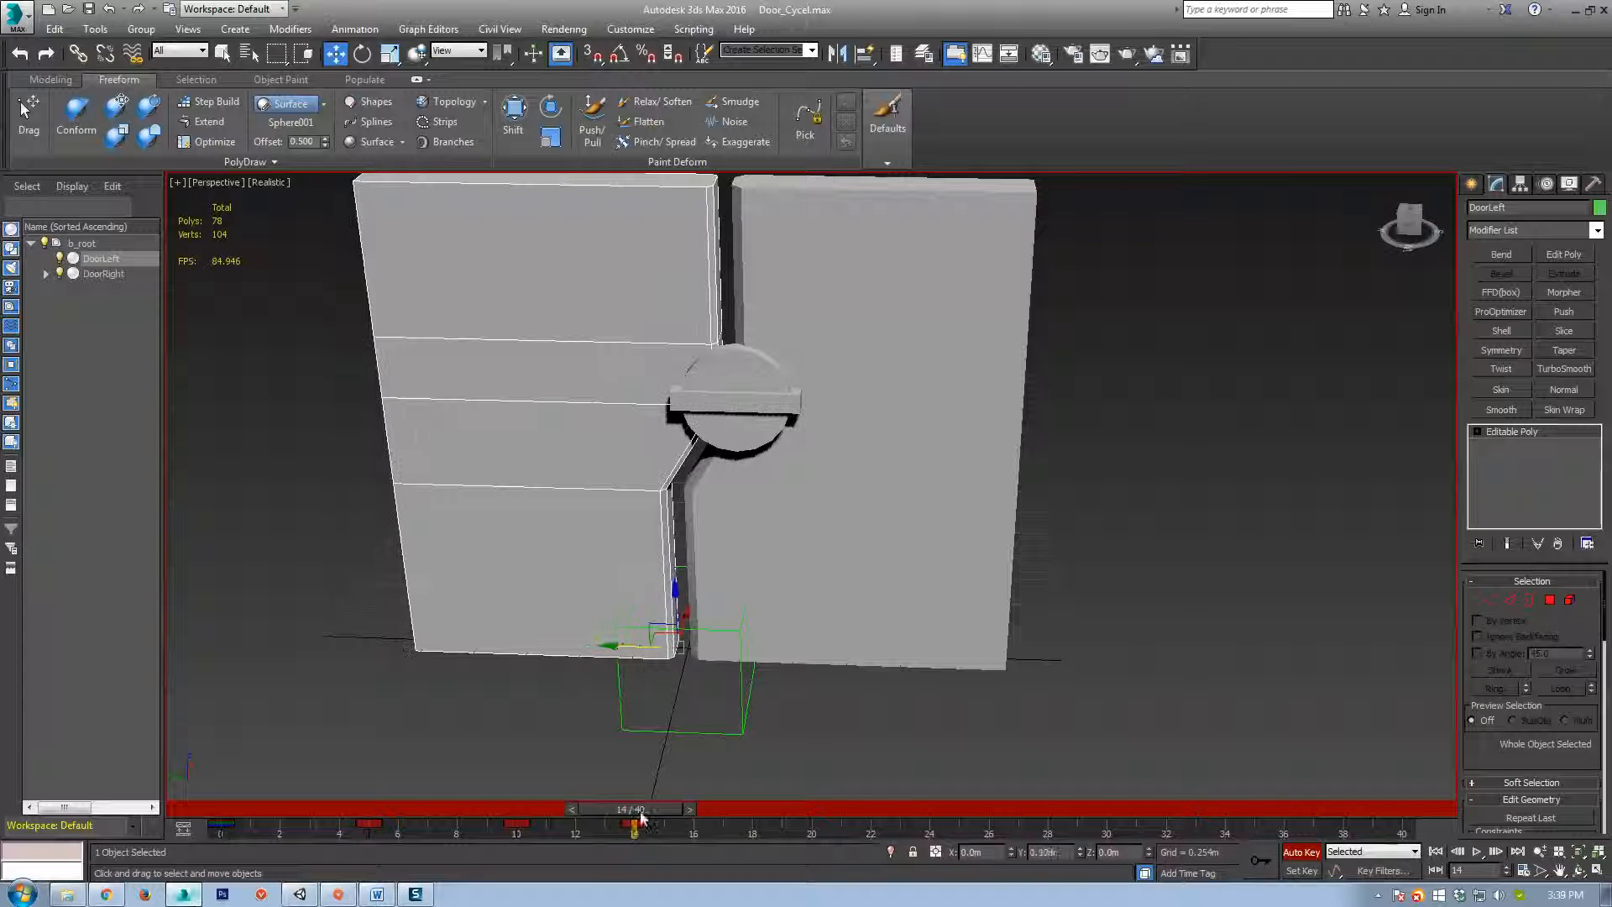
At frame 20, move DoorRight slightly back toward the centre of the doorway.
{"action": "left_click_drag", "start_coordinate": [640, 816], "coordinate": [813, 808]}
{"action": "left_click", "coordinate": [662, 634]}
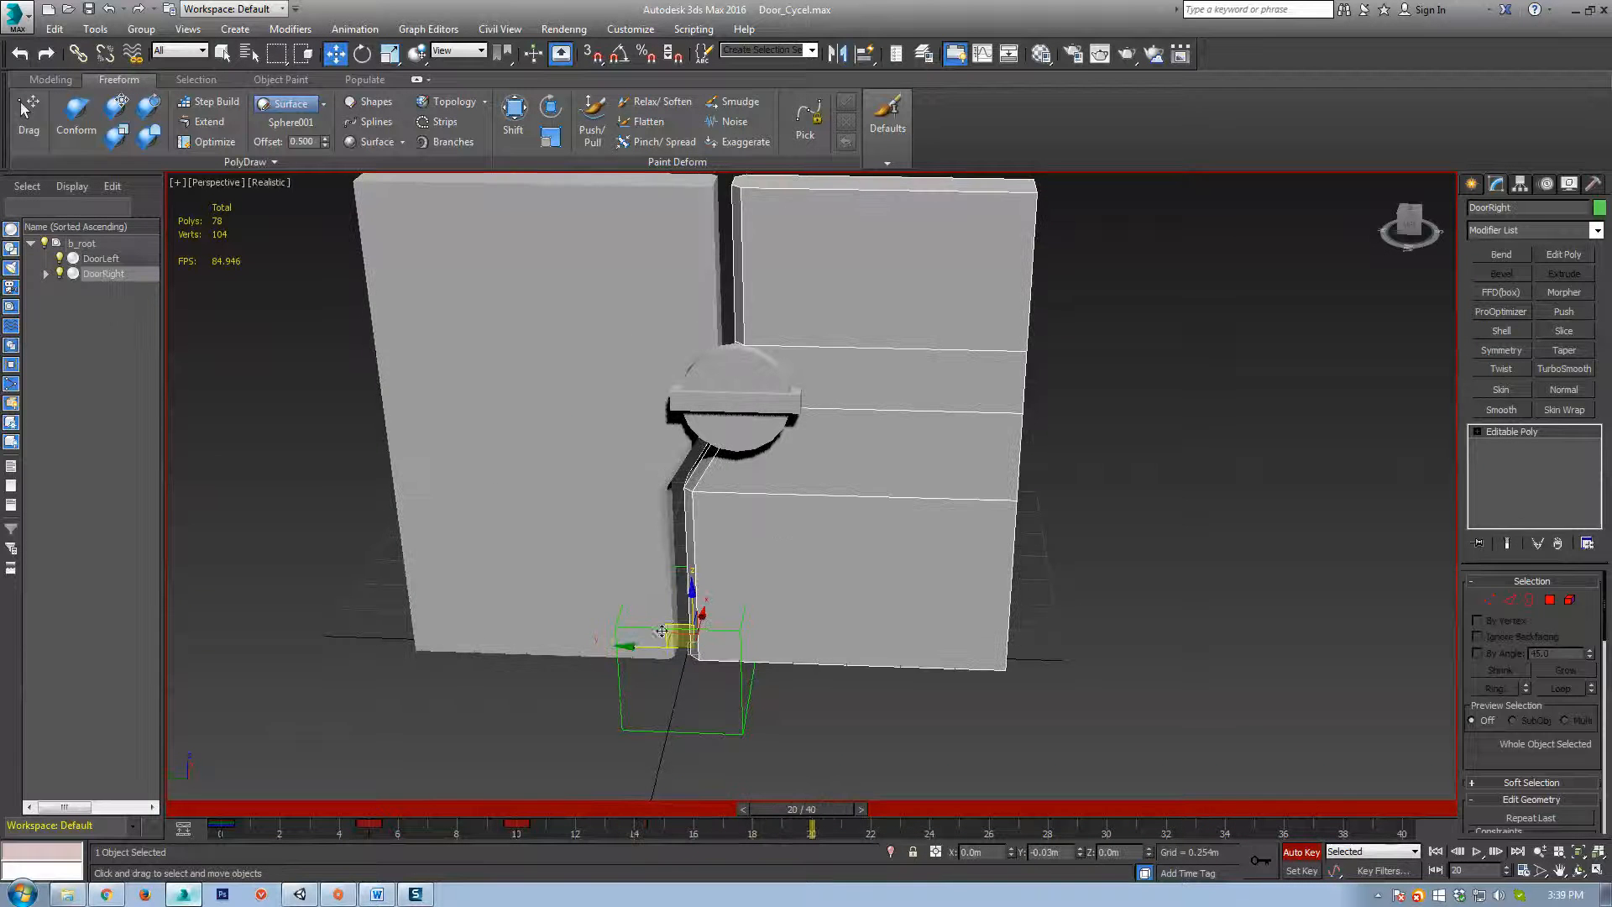
{"action": "left_click_drag", "start_coordinate": [662, 631], "coordinate": [646, 648]}
At frame 24, shift DoorLeft toward the centre and slide DoorRight outward to about -0.152 m on Y.
{"action": "left_click_drag", "start_coordinate": [846, 820], "coordinate": [928, 819]}
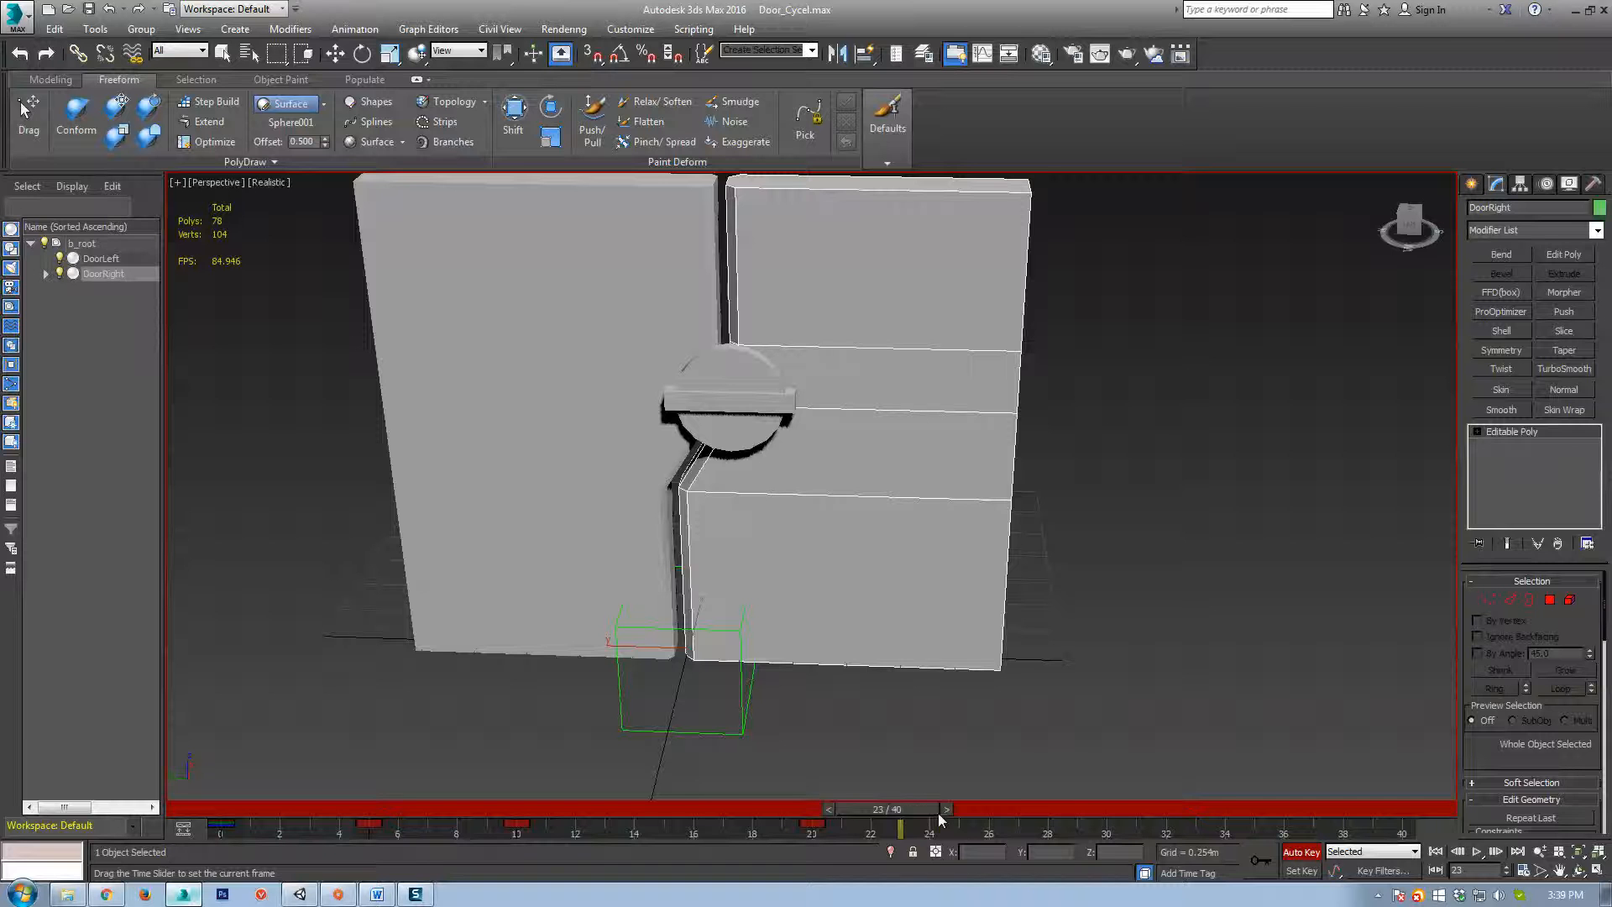
{"action": "left_click", "coordinate": [945, 809]}
{"action": "key", "text": "w"}
{"action": "left_click", "coordinate": [682, 649]}
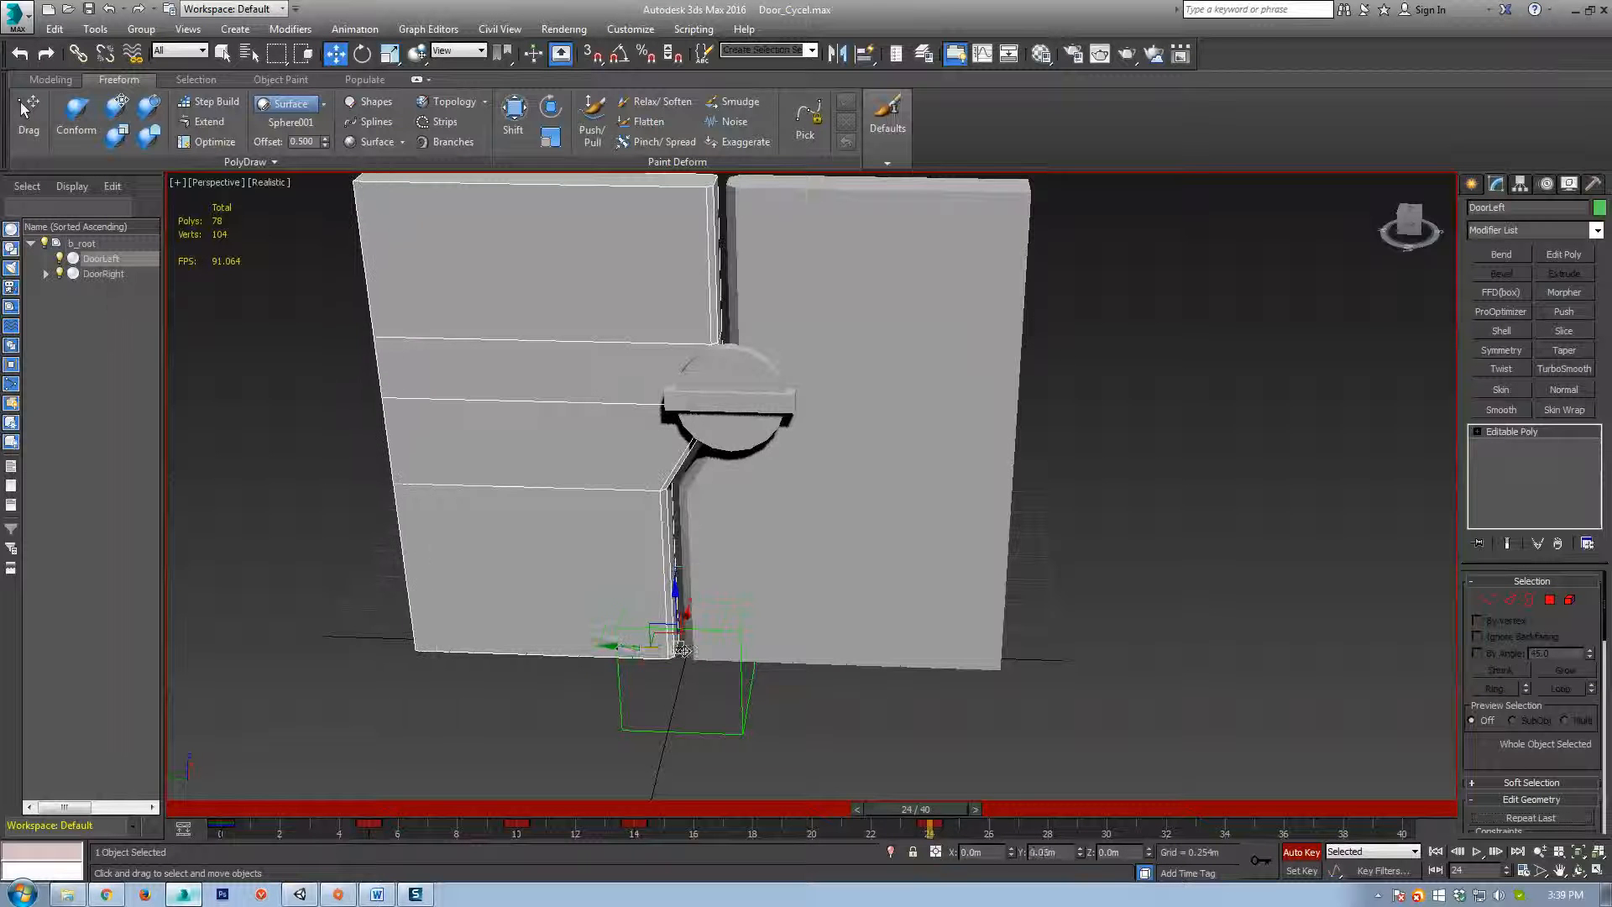
{"action": "left_click_drag", "start_coordinate": [682, 649], "coordinate": [758, 604]}
{"action": "left_click", "coordinate": [662, 636]}
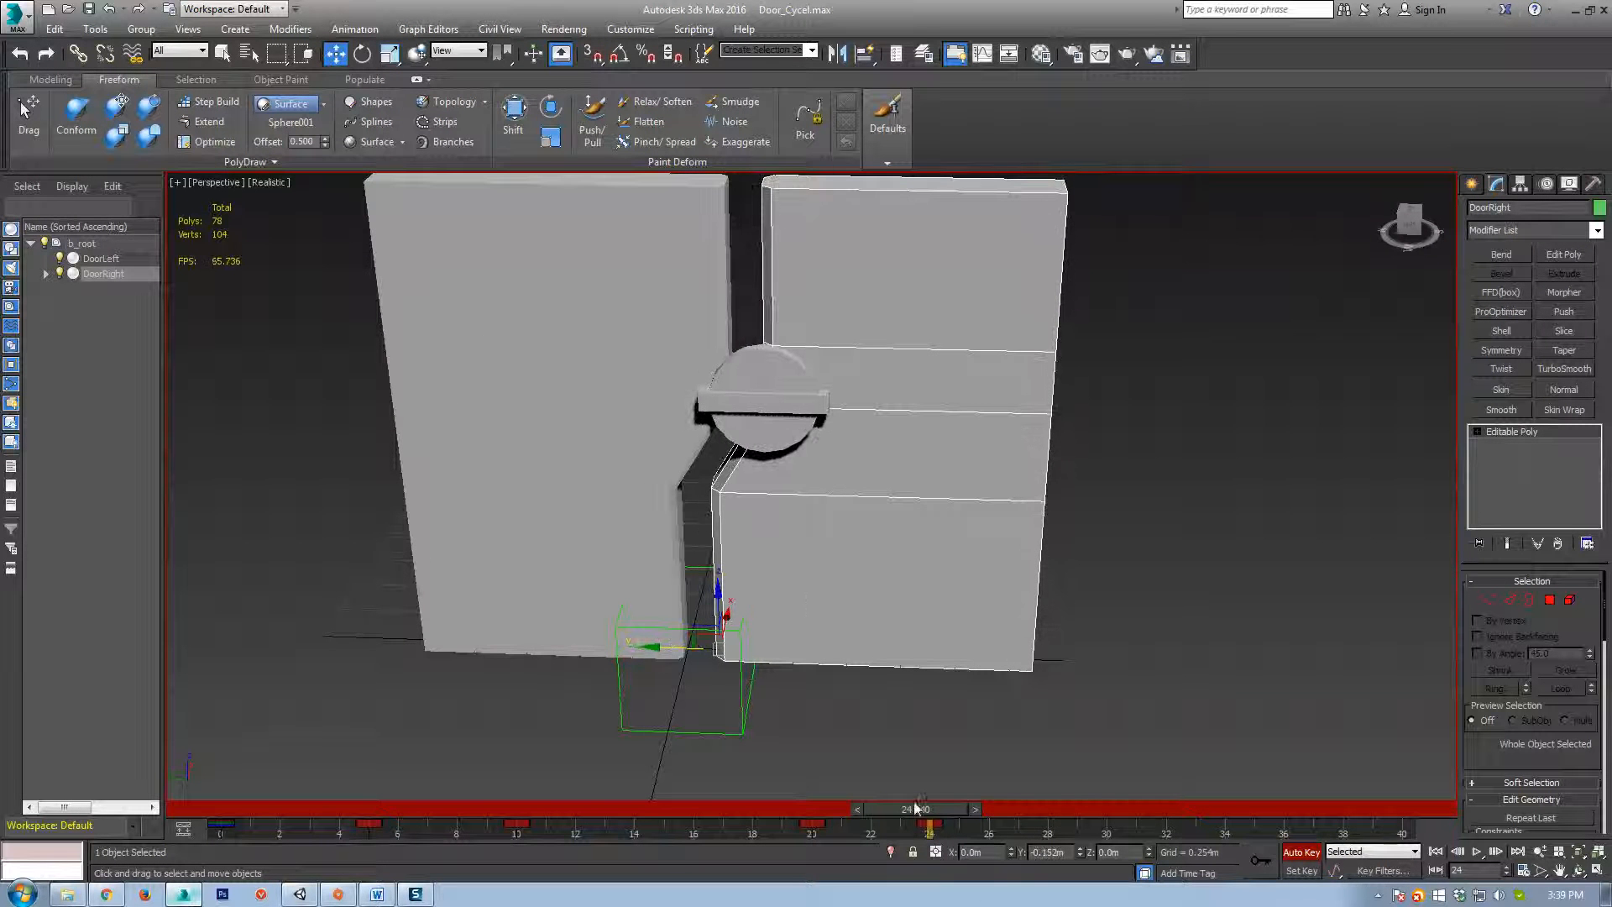
Shorten the animation range to 30 frames and copy both door panels' frame 0 keys to frame 30.
{"action": "key", "text": "/"}
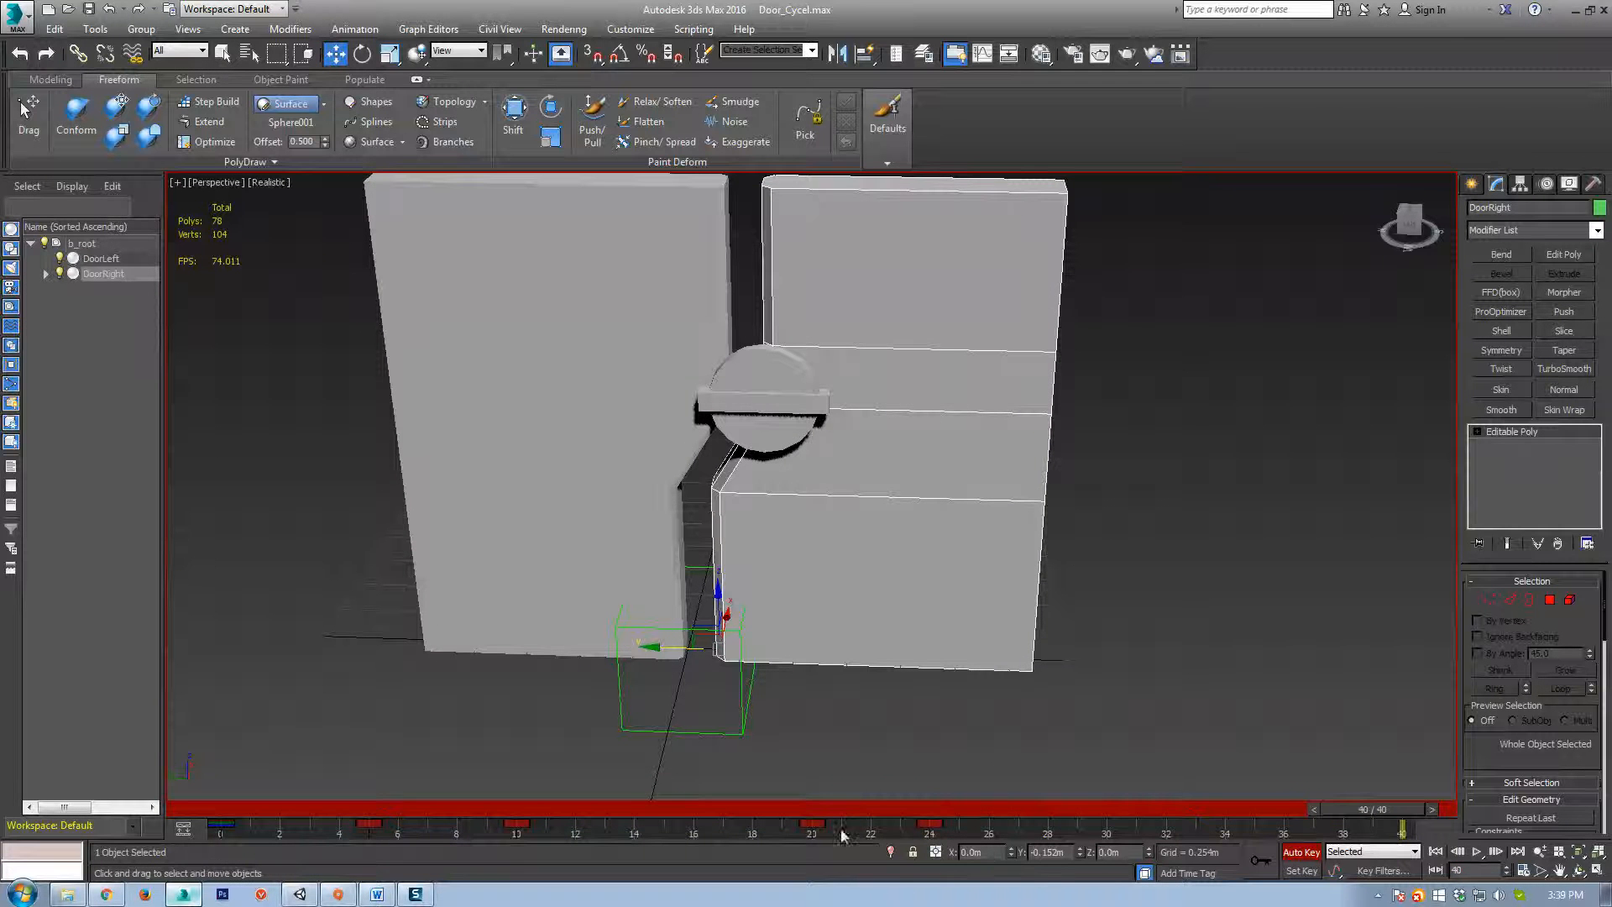
{"action": "right_click_drag", "start_coordinate": [694, 835], "coordinate": [986, 833], "text": "ctrl+alt"}
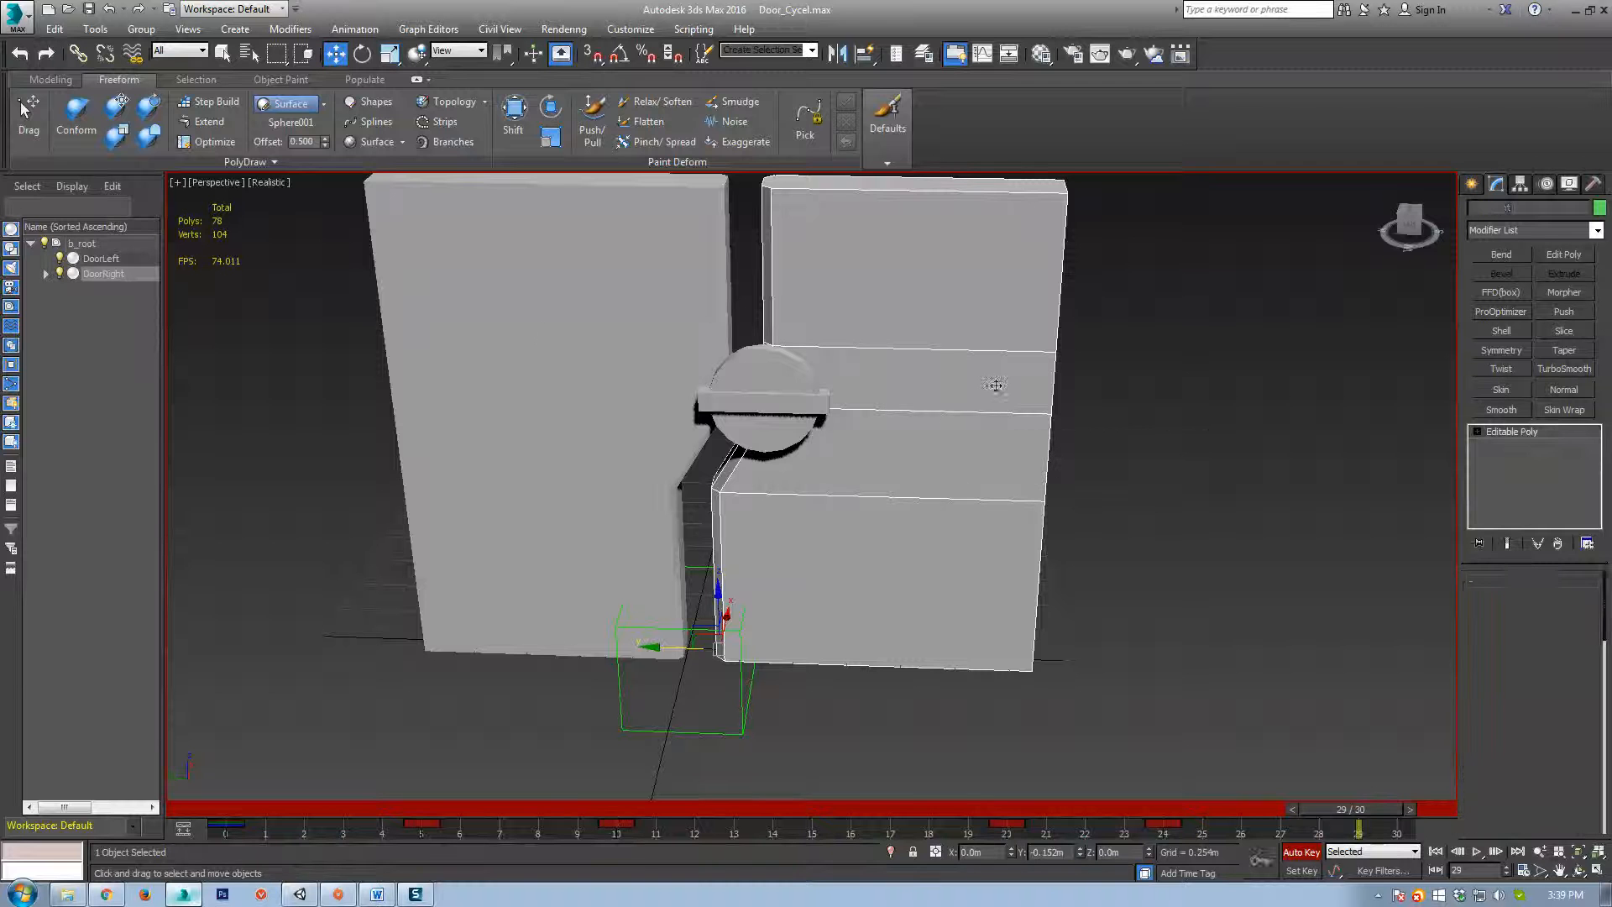
{"action": "left_click", "coordinate": [436, 600], "text": "ctrl"}
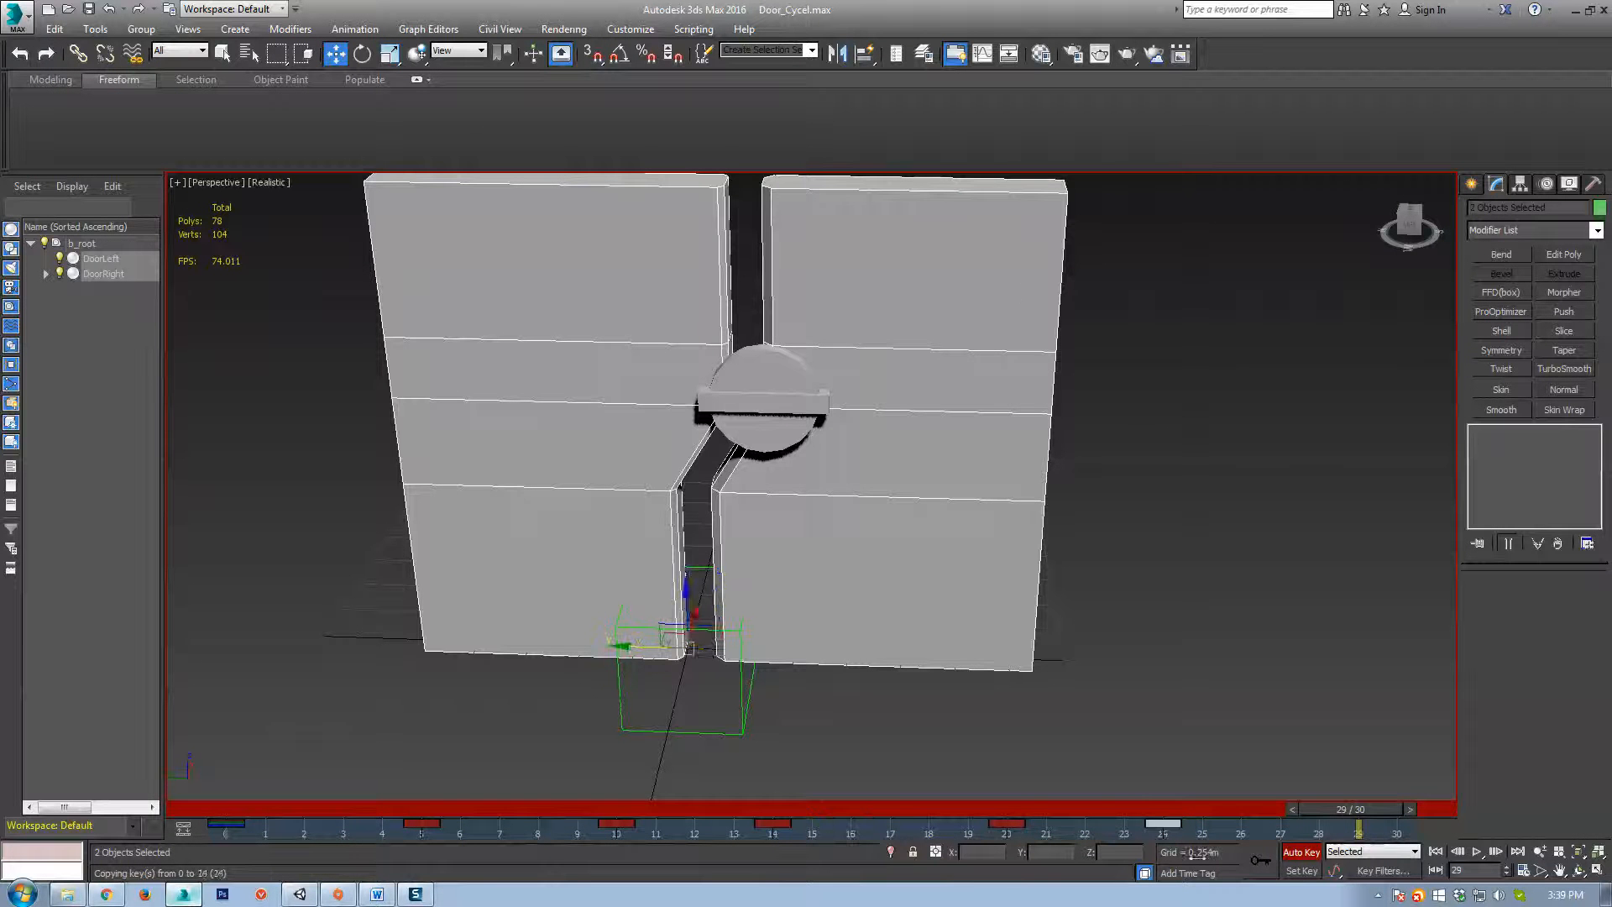
{"action": "left_click_drag", "start_coordinate": [1352, 809], "coordinate": [169, 839]}
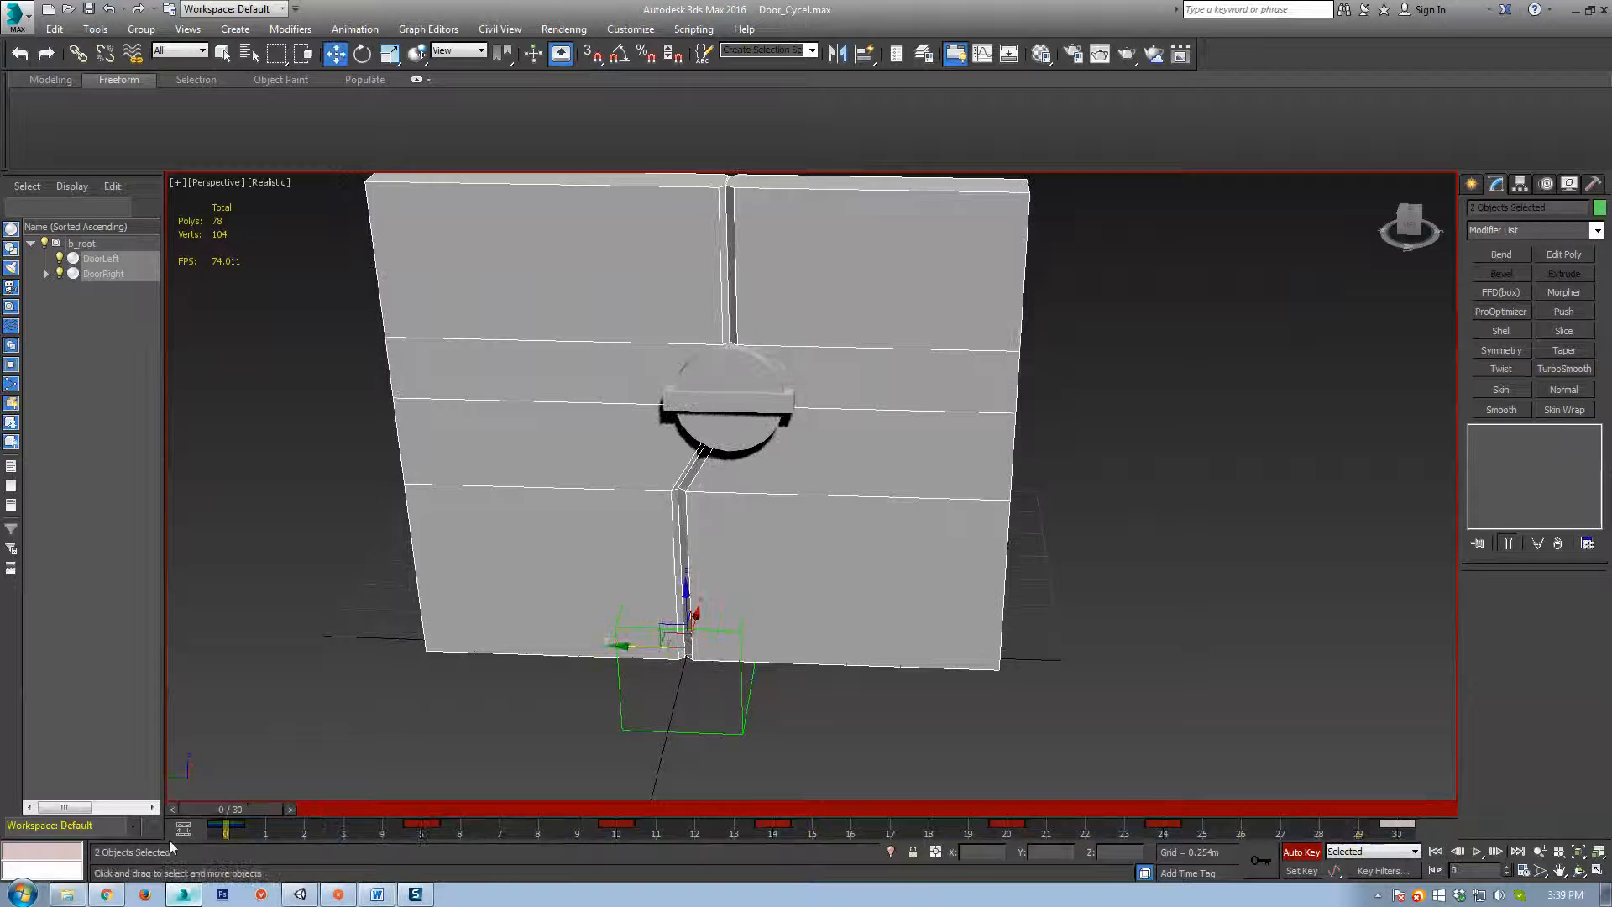
Check the time configuration settings and play back the shortened door animation.
{"action": "right_click", "coordinate": [1474, 852]}
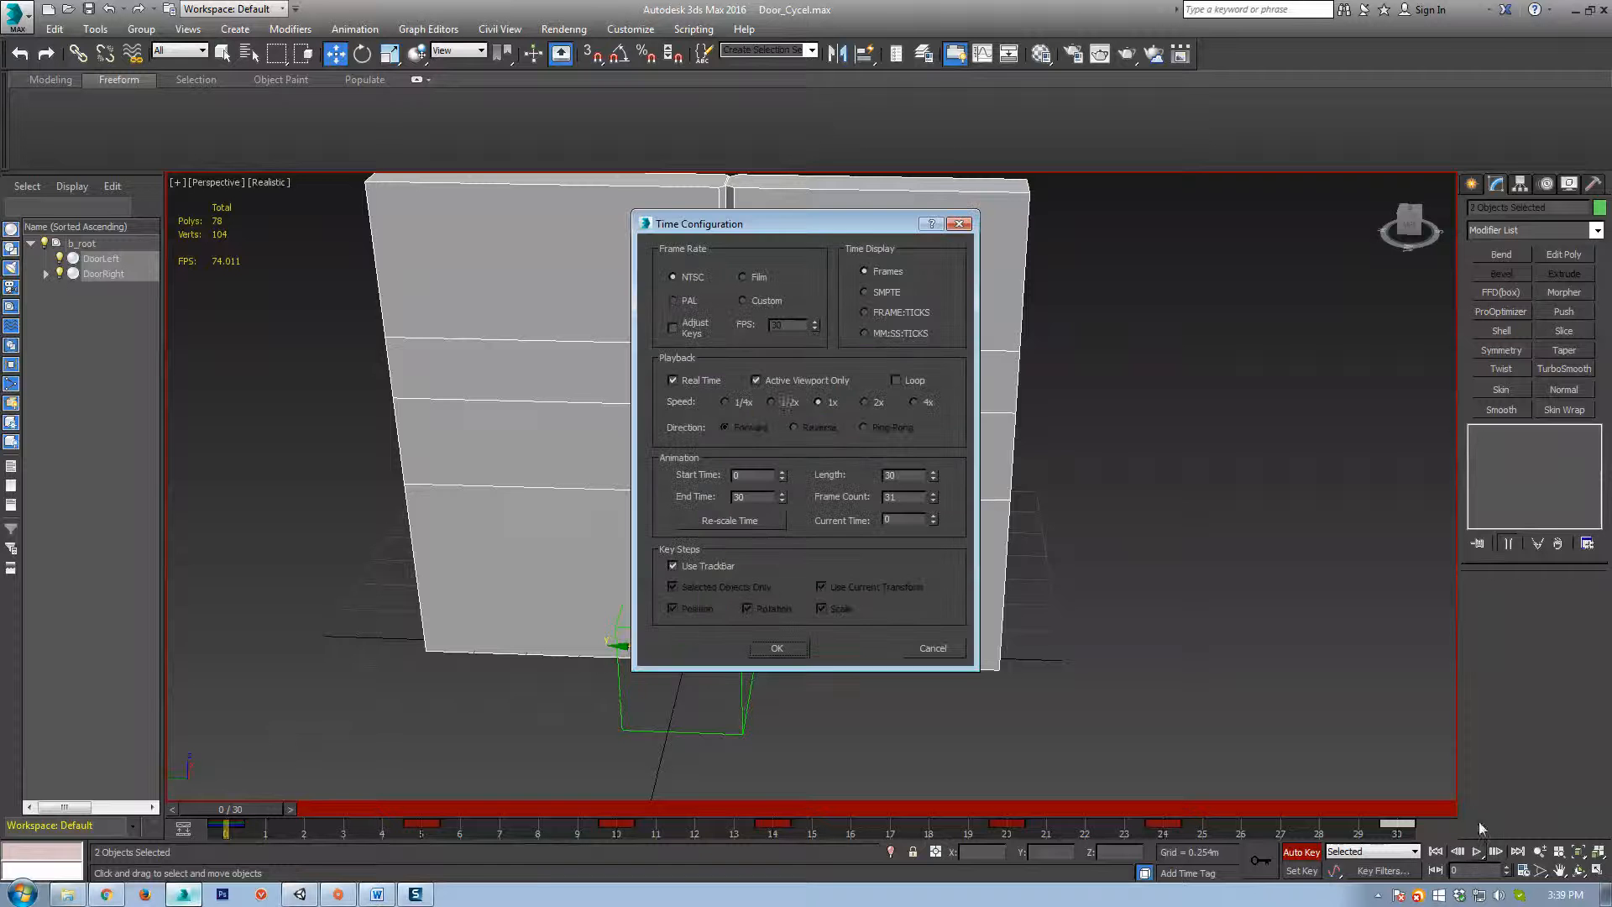
{"action": "left_click", "coordinate": [777, 647]}
{"action": "key", "text": "/"}
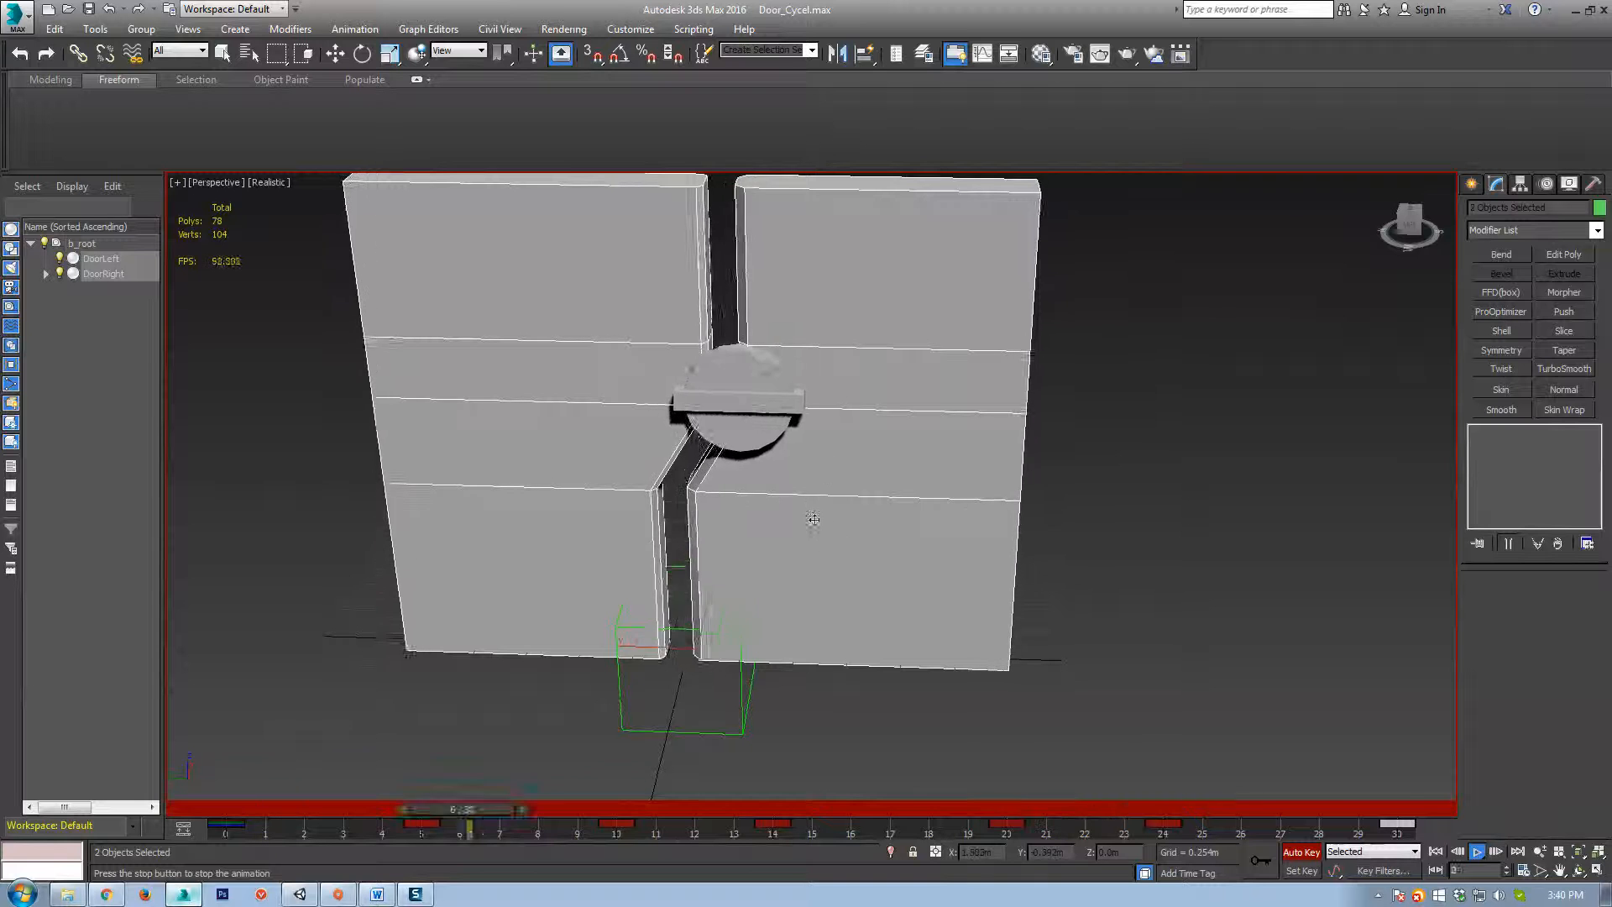
{"action": "key", "text": "/"}
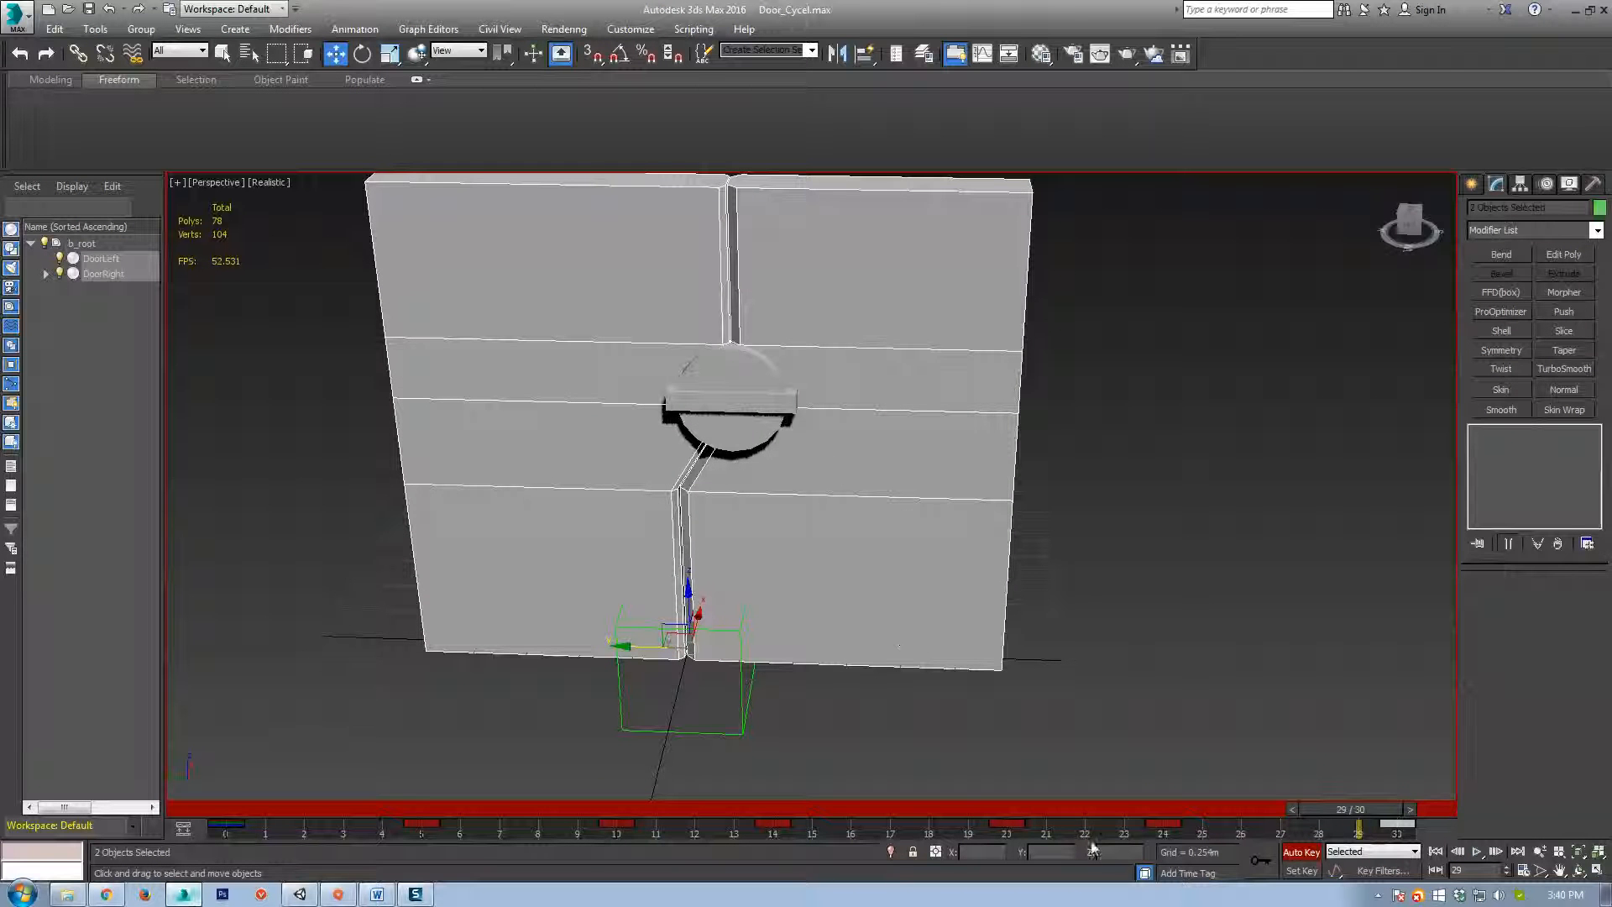
Slide DoorRight farther outward at frame 5 and move DoorLeft back toward the centre at frame 10.
{"action": "left_click_drag", "start_coordinate": [1282, 807], "coordinate": [430, 827]}
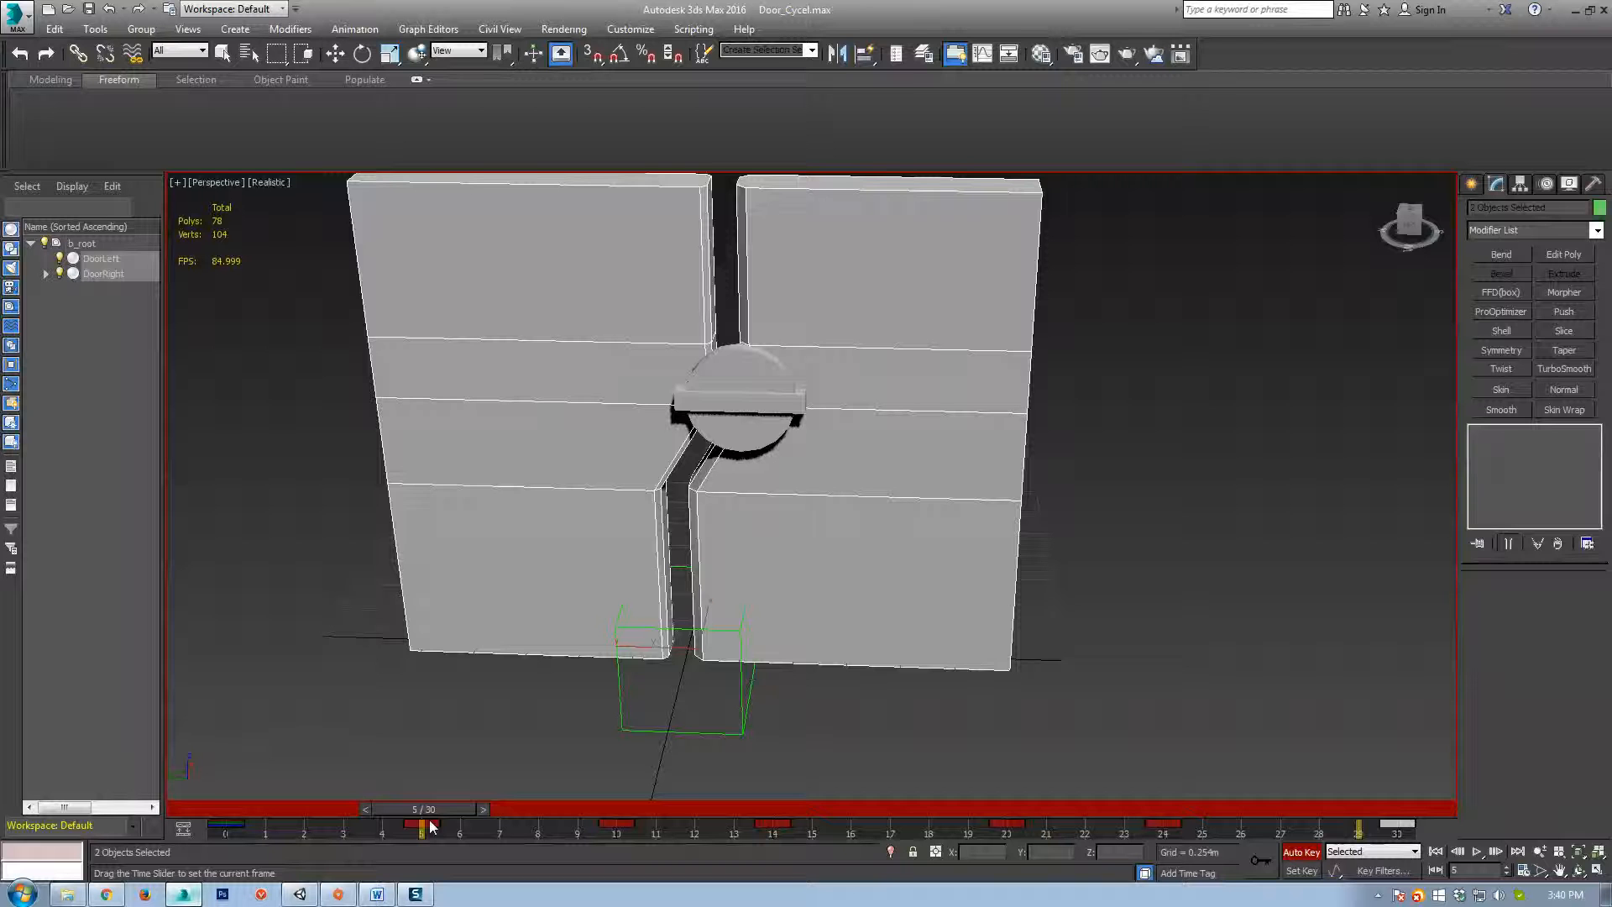
{"action": "key", "text": "w"}
{"action": "left_click", "coordinate": [650, 645]}
{"action": "left_click_drag", "start_coordinate": [650, 648], "coordinate": [576, 762]}
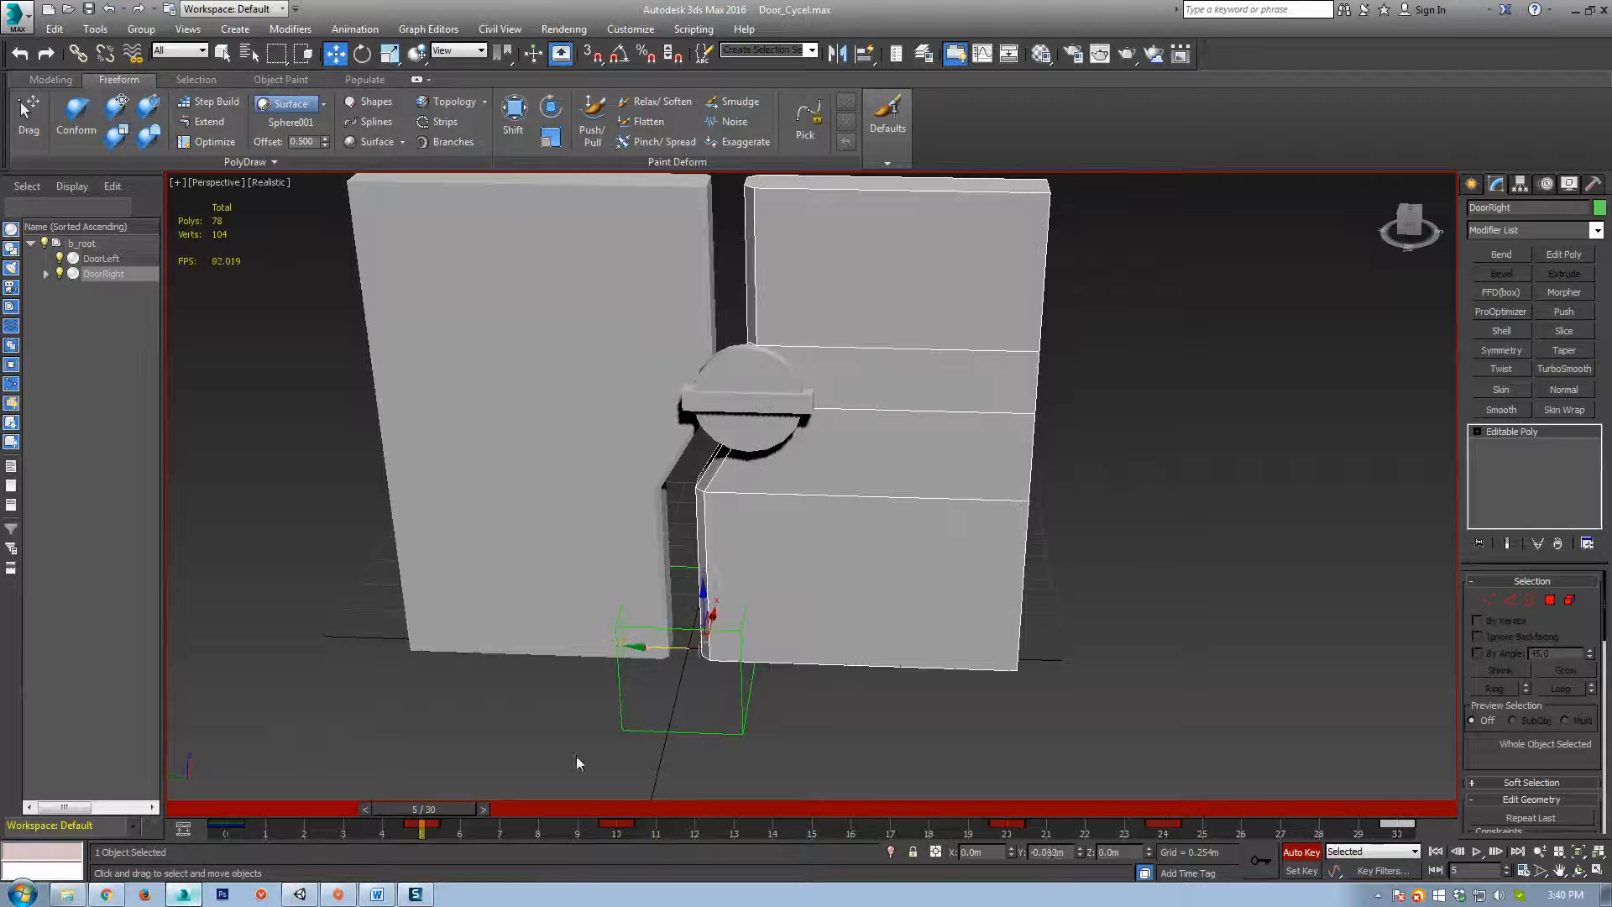
{"action": "left_click_drag", "start_coordinate": [446, 809], "coordinate": [616, 809]}
{"action": "left_click", "coordinate": [585, 625]}
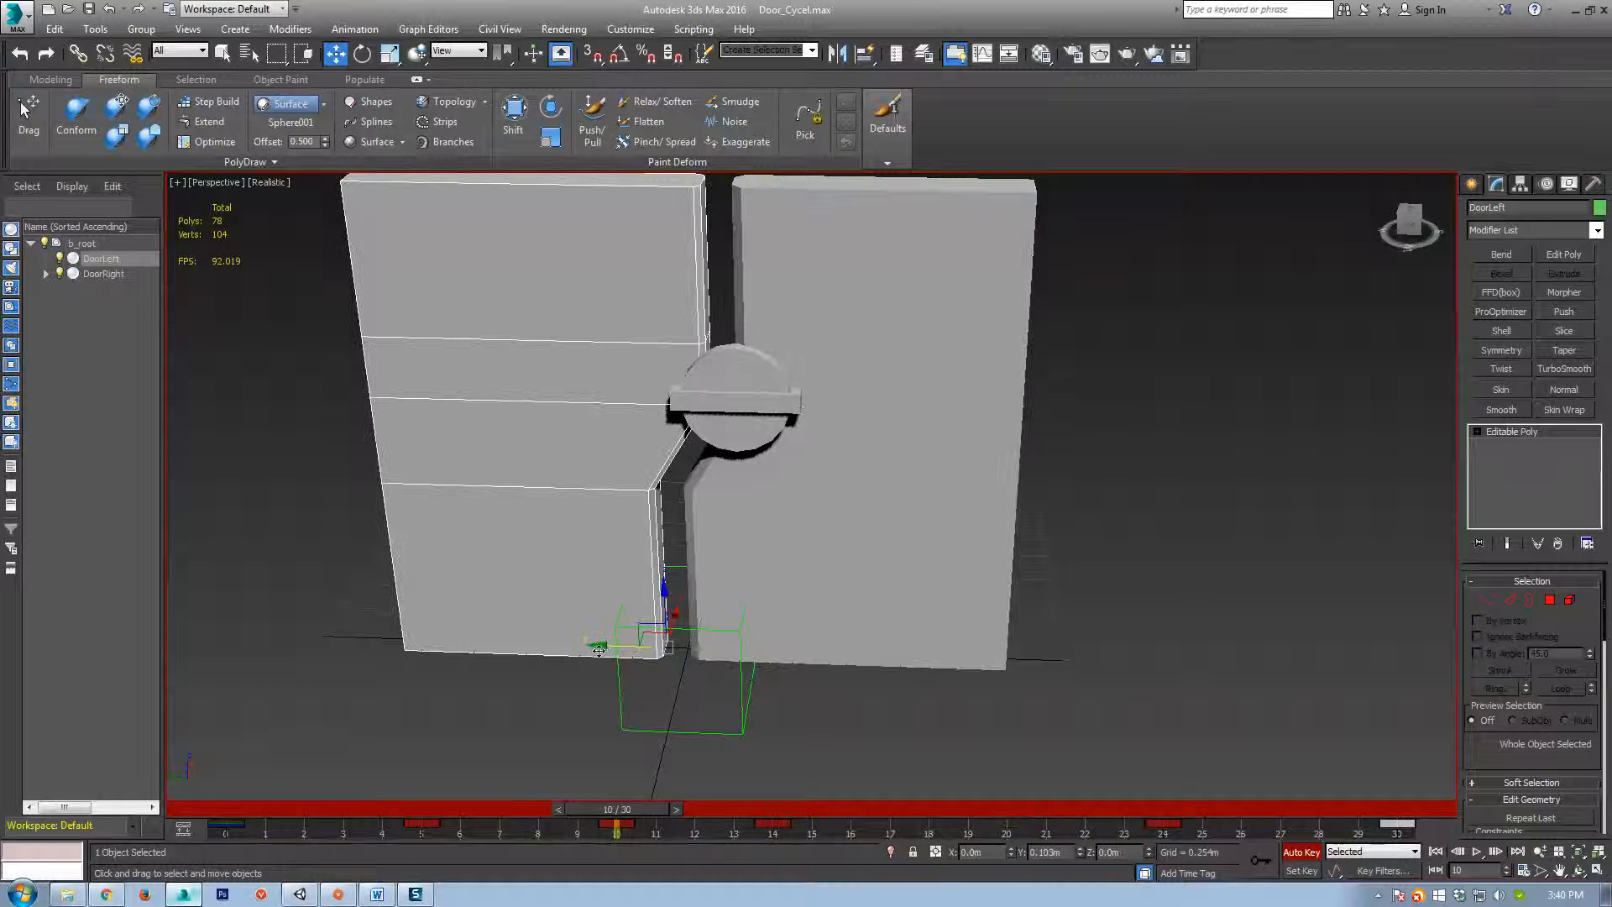
{"action": "left_click_drag", "start_coordinate": [598, 649], "coordinate": [635, 647]}
Set a full key for DoorLeft at frame 5 and rotate the panel slightly at frame 10.
{"action": "key", "text": "e"}
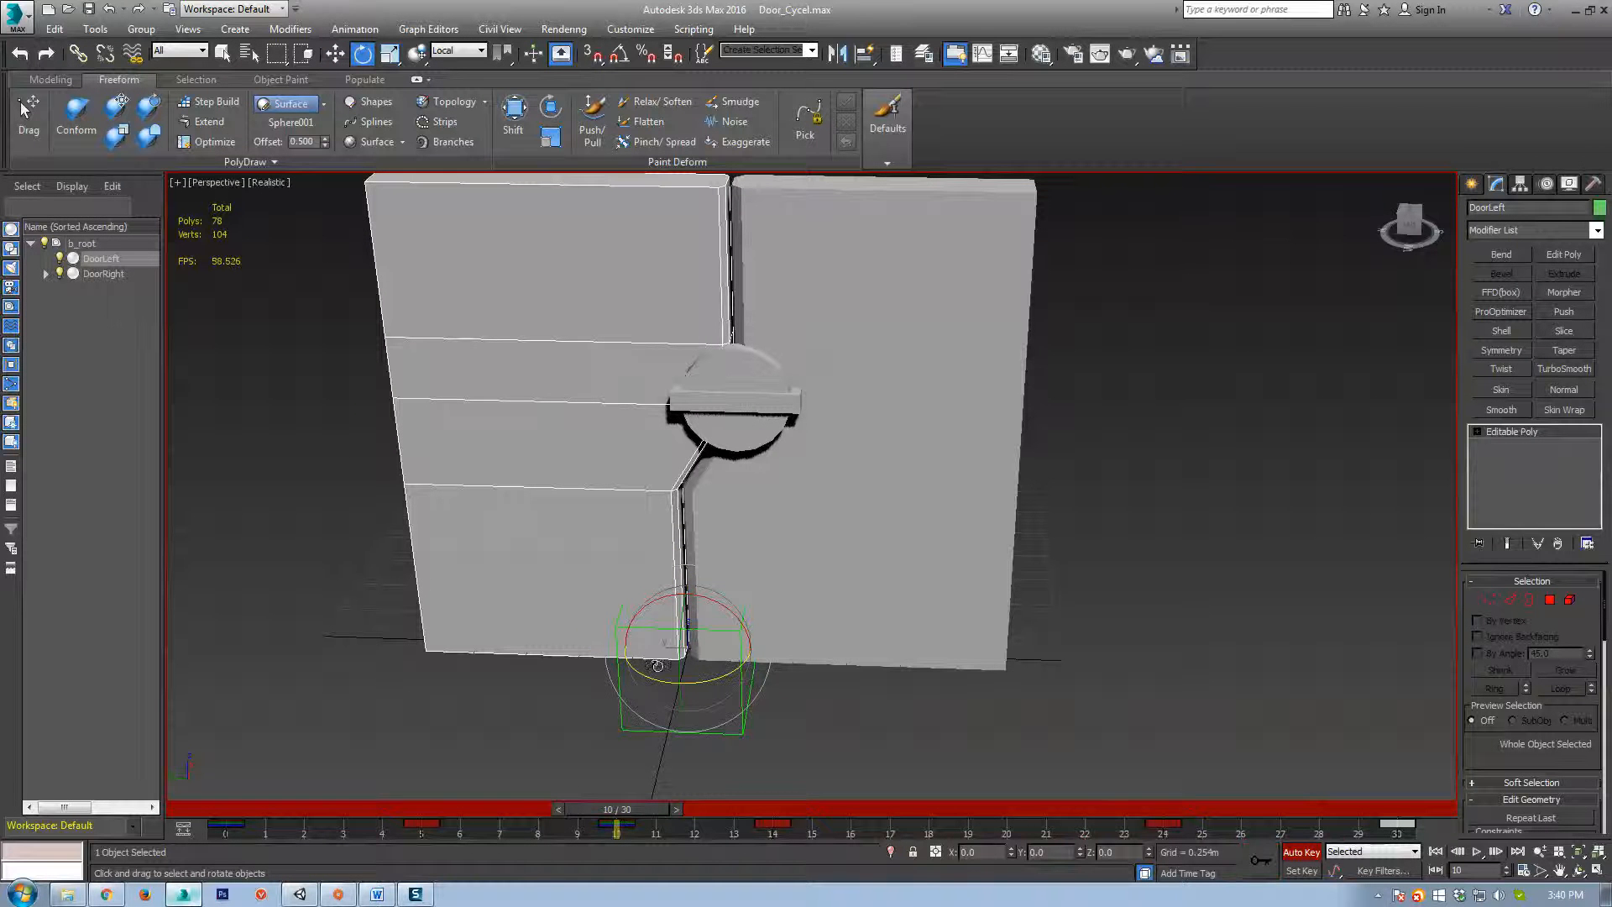
{"action": "left_click_drag", "start_coordinate": [621, 807], "coordinate": [428, 807]}
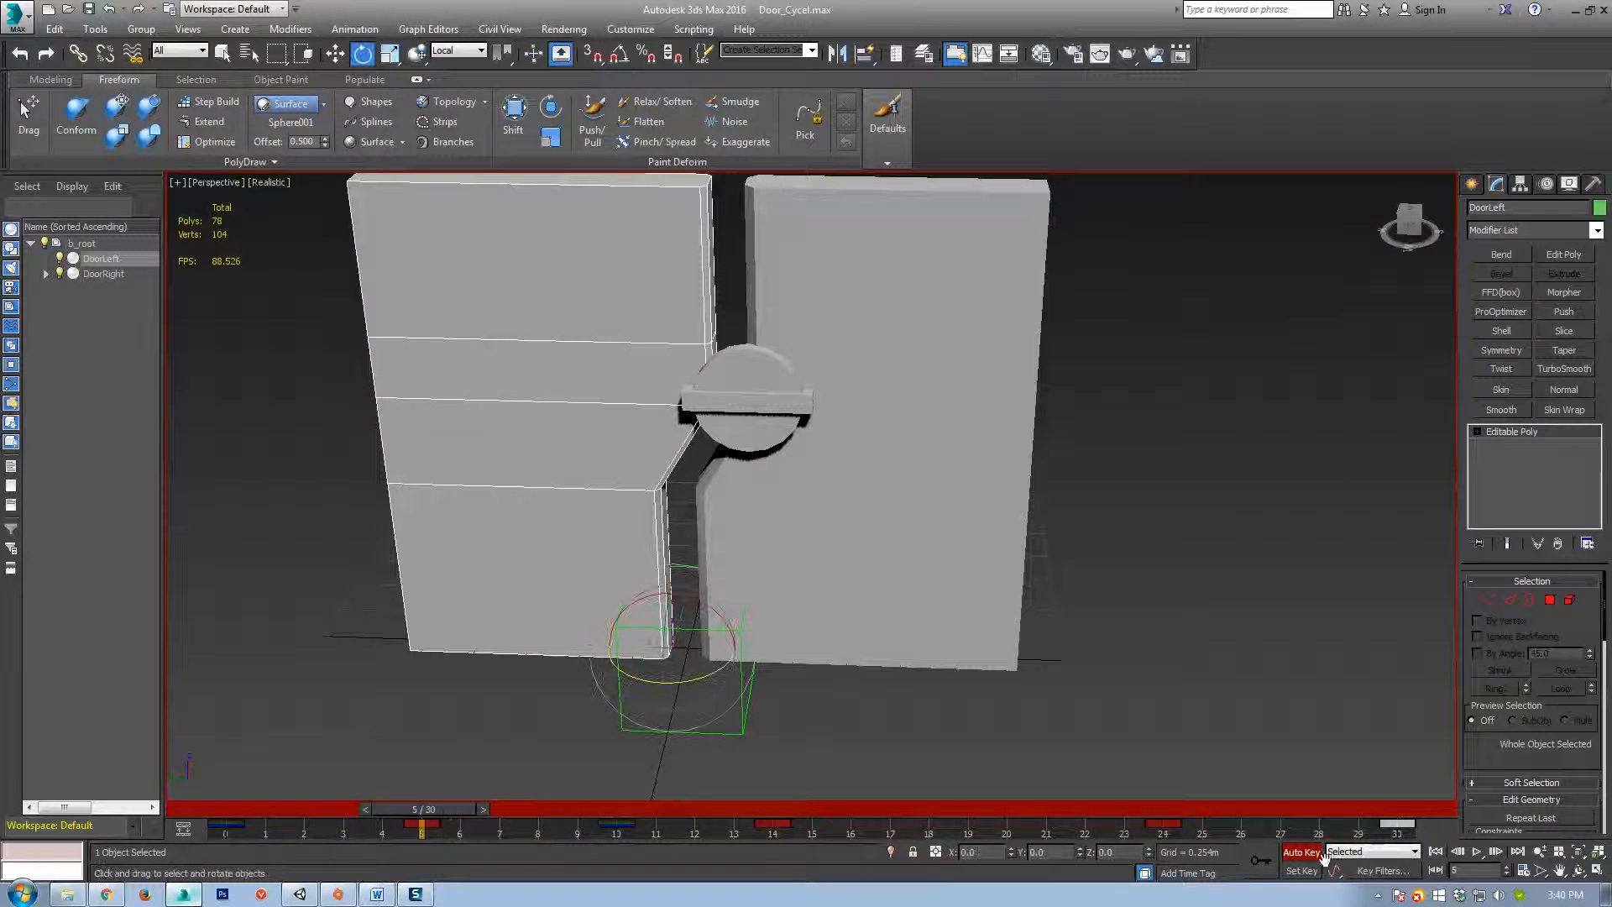
{"action": "left_click", "coordinate": [1263, 859]}
{"action": "left_click_drag", "start_coordinate": [429, 809], "coordinate": [617, 808]}
{"action": "left_click_drag", "start_coordinate": [709, 600], "coordinate": [696, 599]}
Try to rotate DoorRight slightly at frame 14.
{"action": "left_click_drag", "start_coordinate": [638, 810], "coordinate": [777, 806]}
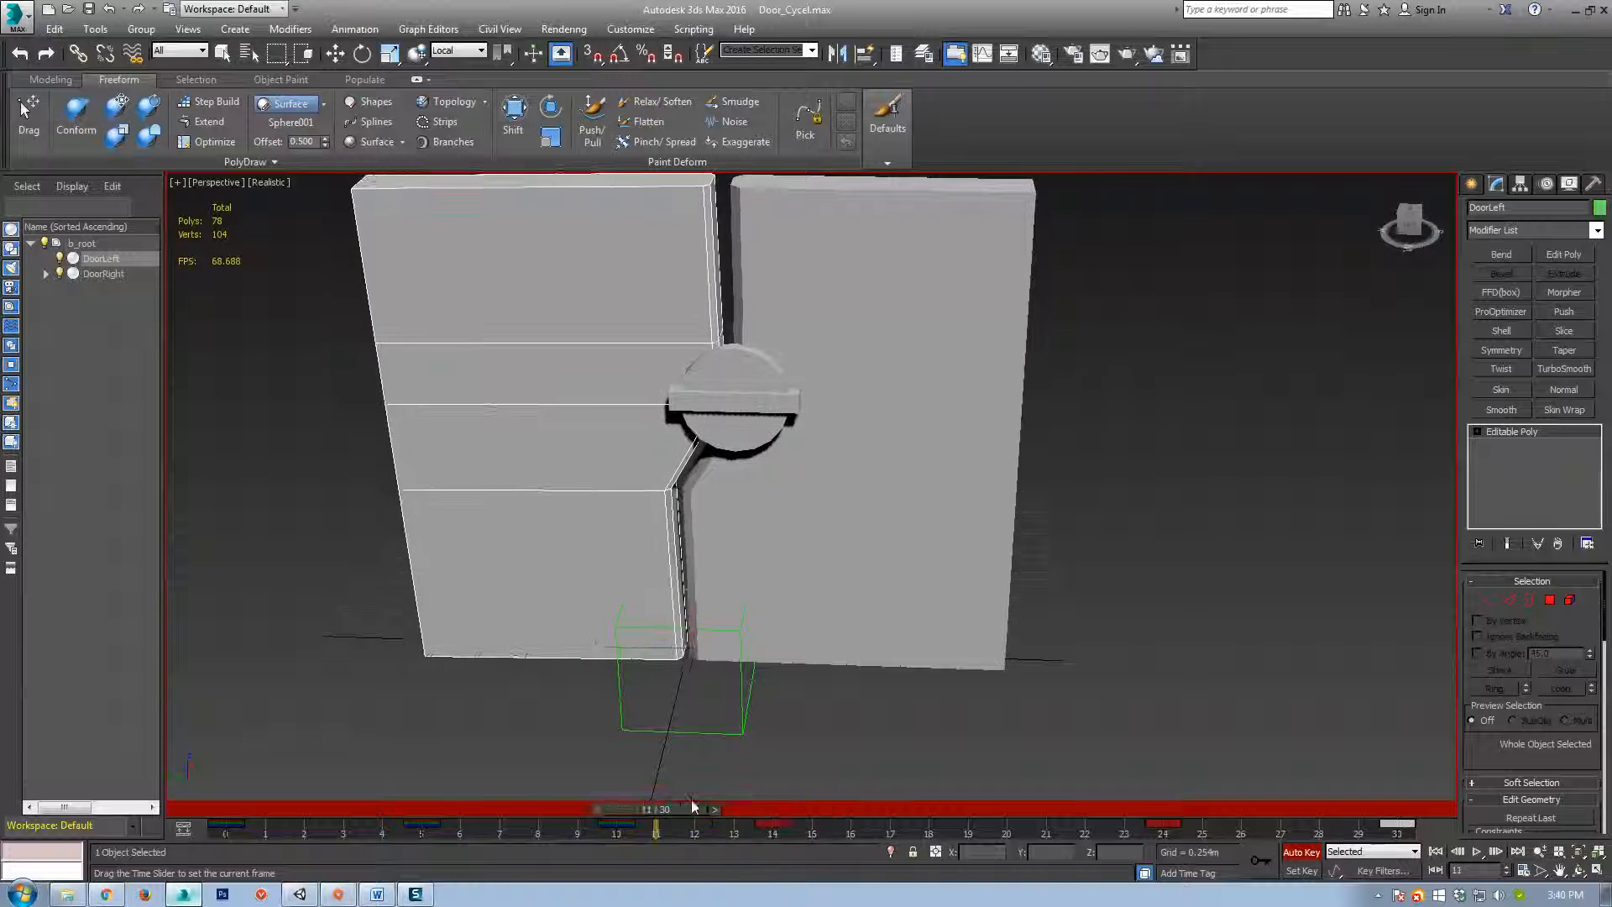
{"action": "key", "text": "e"}
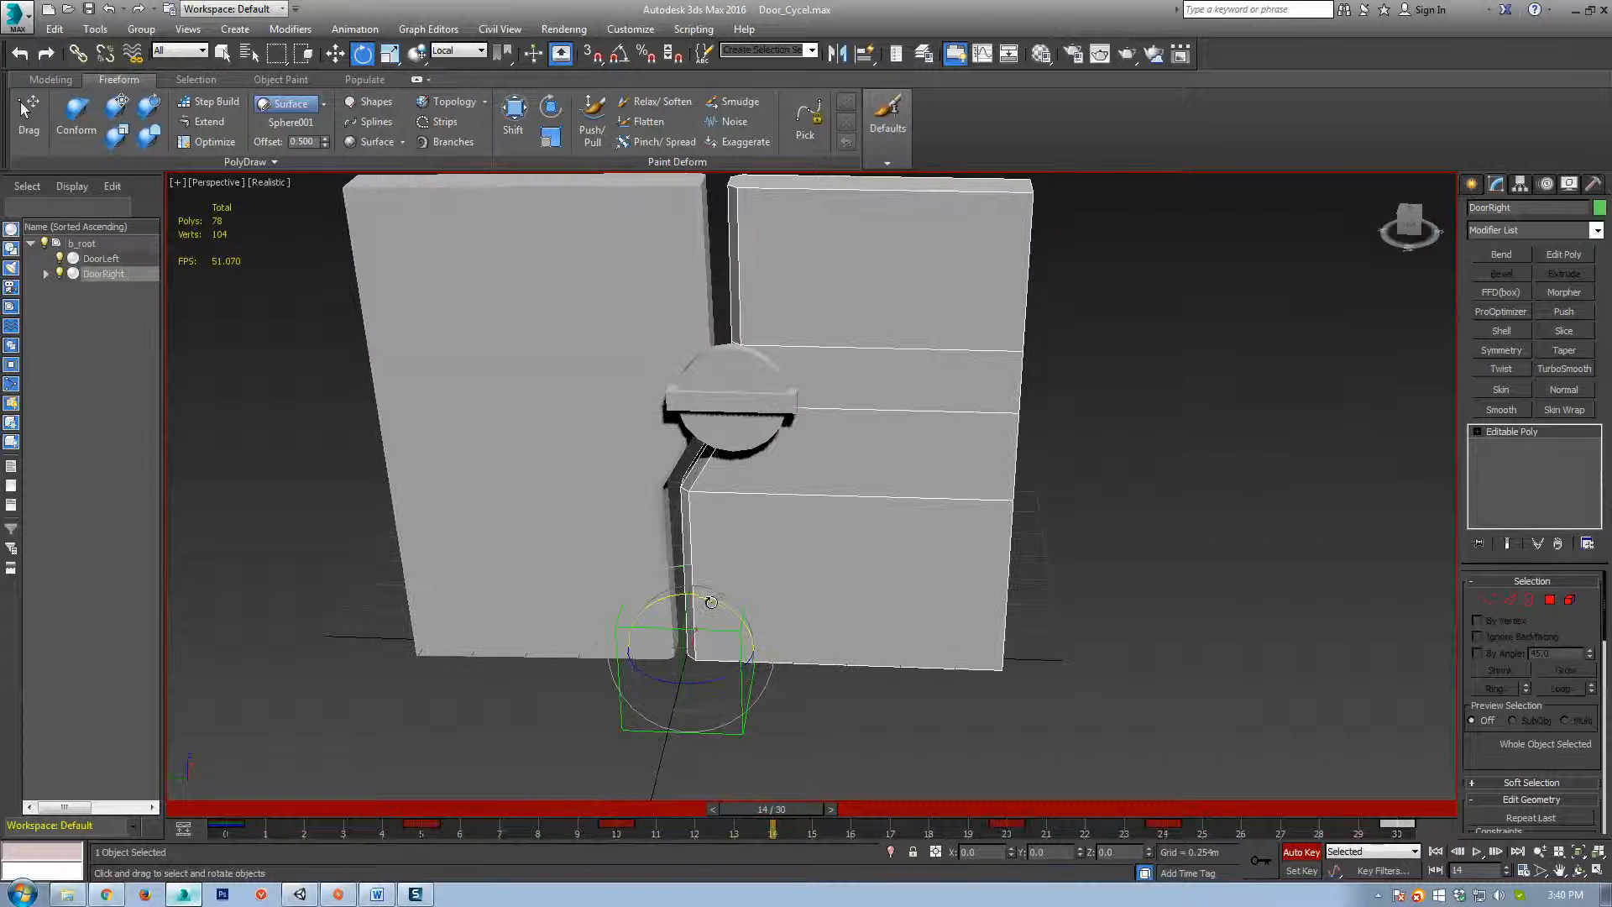
{"action": "left_click_drag", "start_coordinate": [705, 597], "coordinate": [713, 600]}
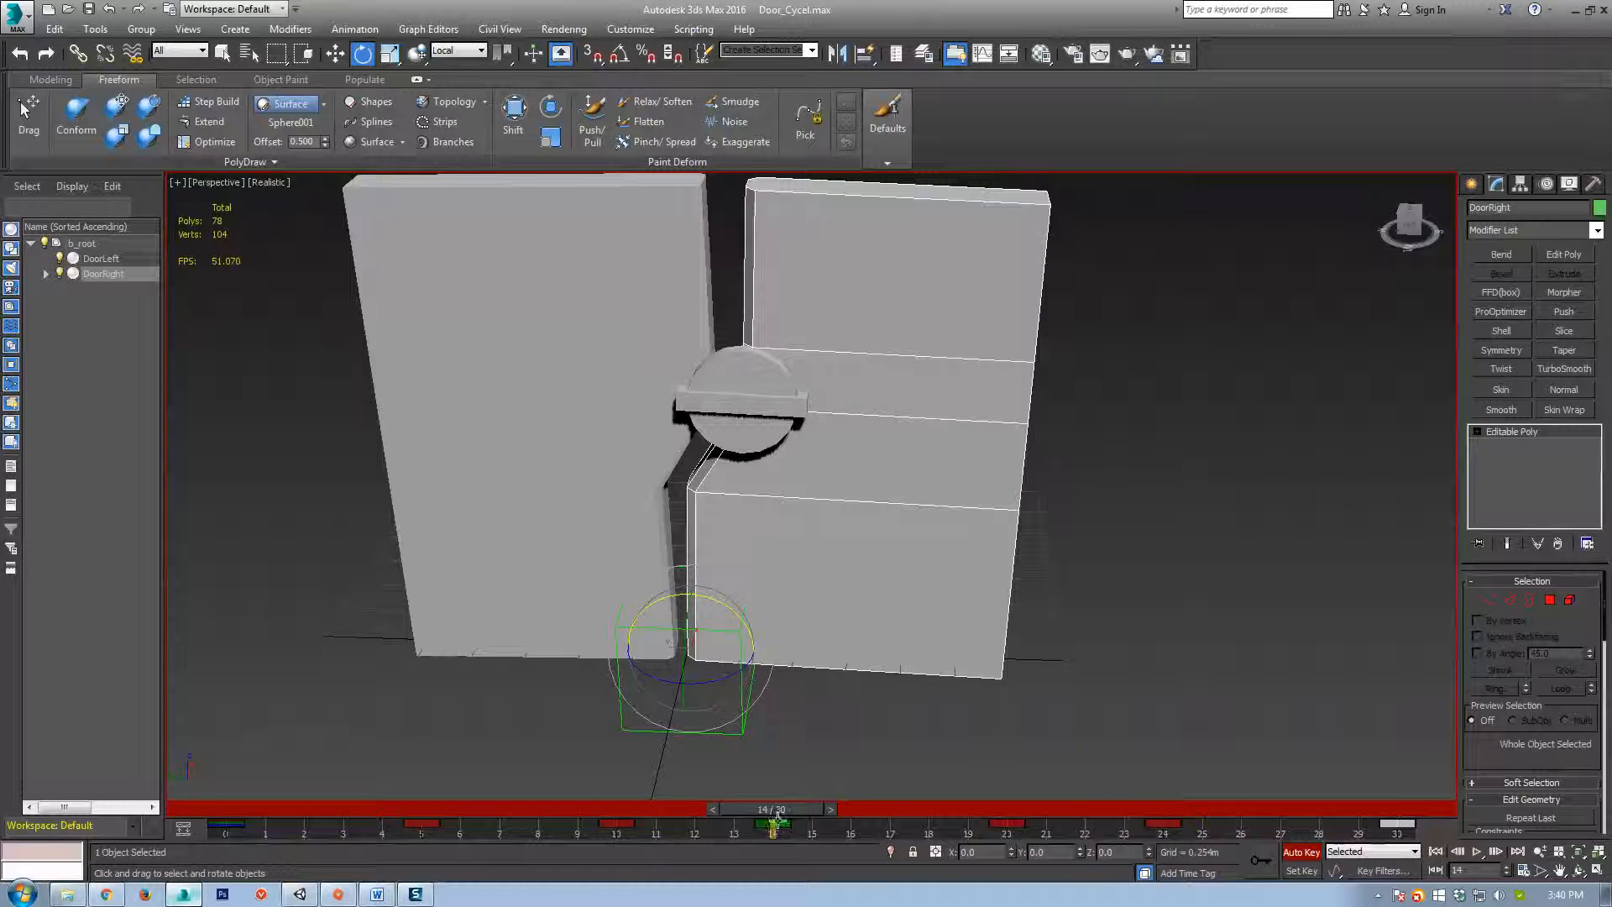
{"action": "mouse_move", "coordinate": [772, 808]}
{"action": "left_mouse_down"}
{"action": "mouse_move", "coordinate": [605, 807]}
{"action": "mouse_move", "coordinate": [769, 811]}
{"action": "left_mouse_up"}
Set a full key for DoorRight at frame 14 and slide the panel outward to about -0.057 m on Y.
{"action": "left_click", "coordinate": [607, 492]}
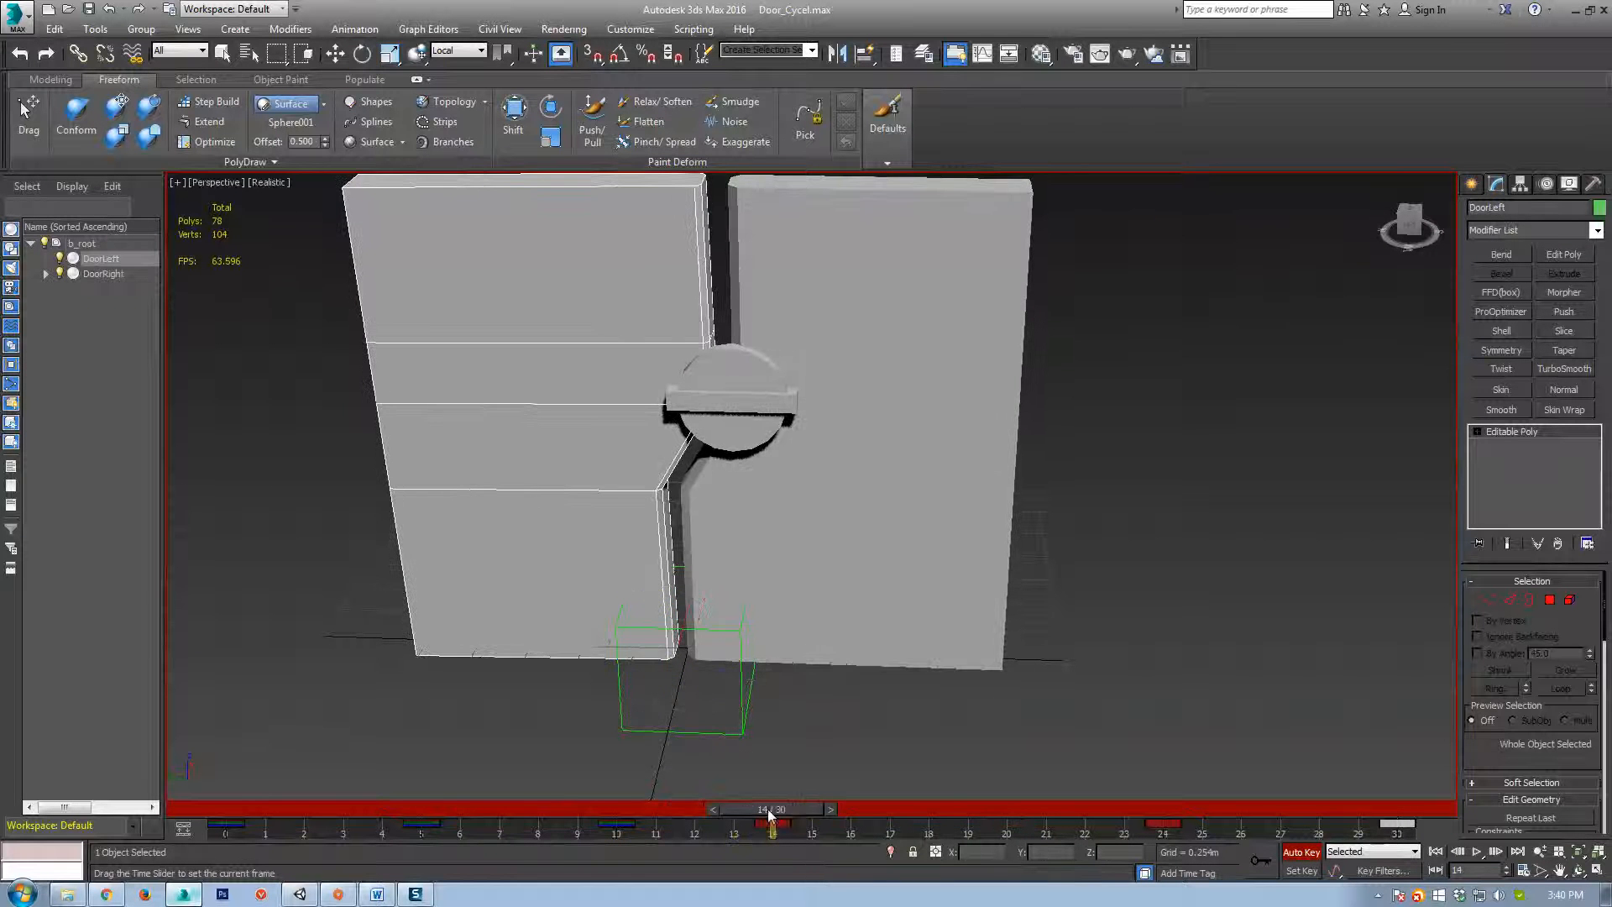
{"action": "key", "text": "e"}
{"action": "left_click", "coordinate": [864, 528]}
{"action": "left_click", "coordinate": [1267, 858]}
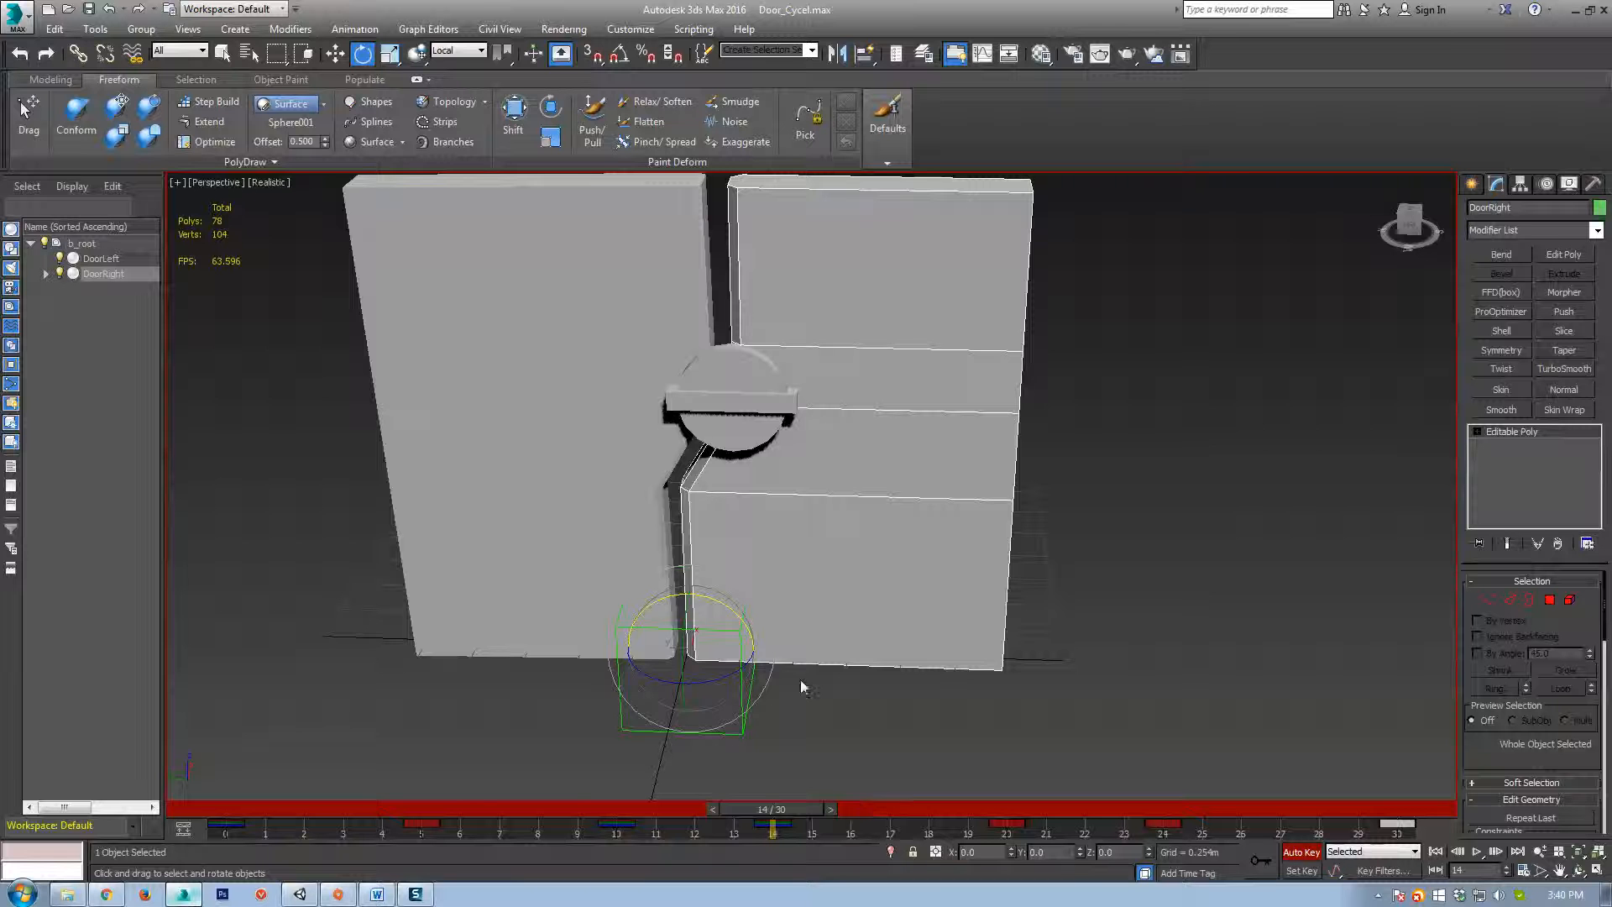
{"action": "key", "text": "w"}
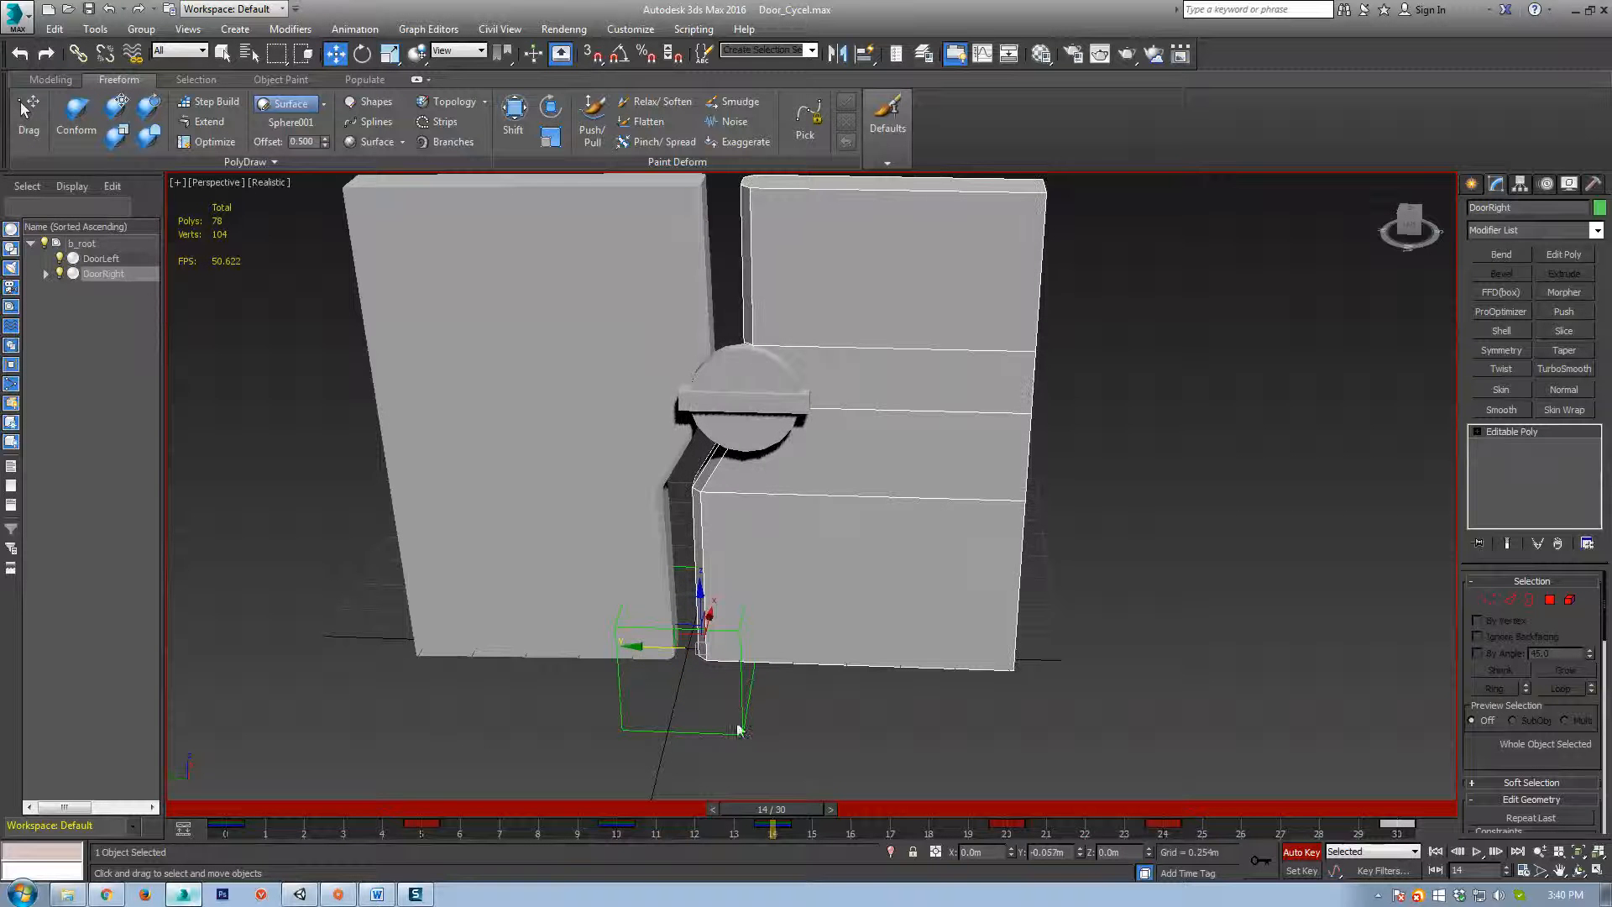
Key DoorLeft at frame 21 and slide the panel outward from the centre at frame 24.
{"action": "left_click_drag", "start_coordinate": [772, 809], "coordinate": [1173, 829]}
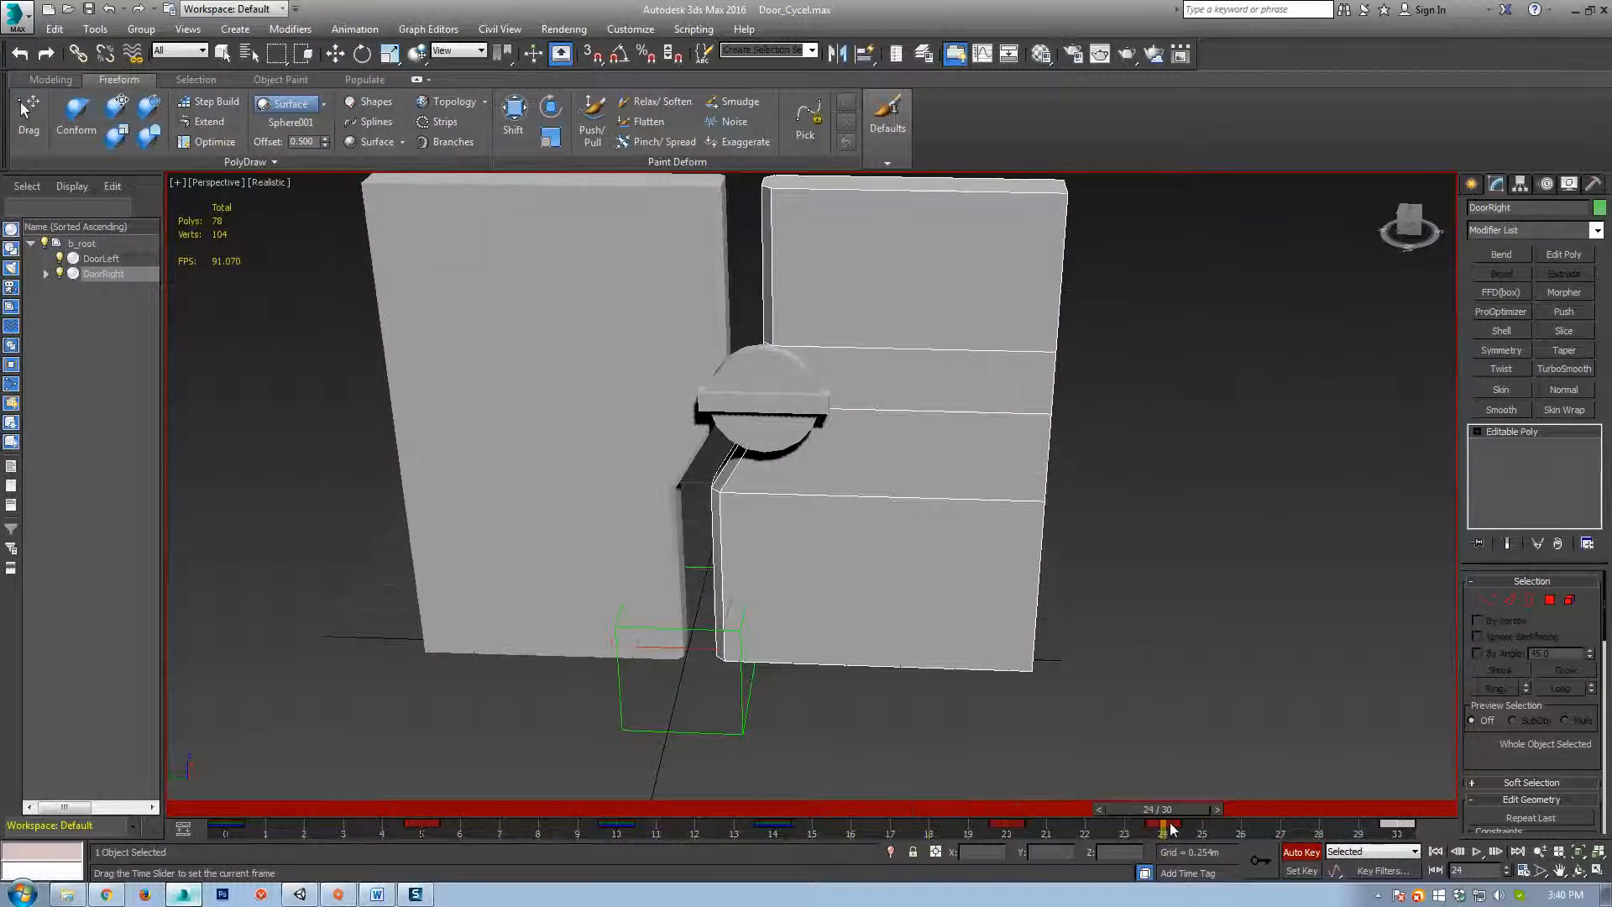
{"action": "left_click", "coordinate": [614, 484]}
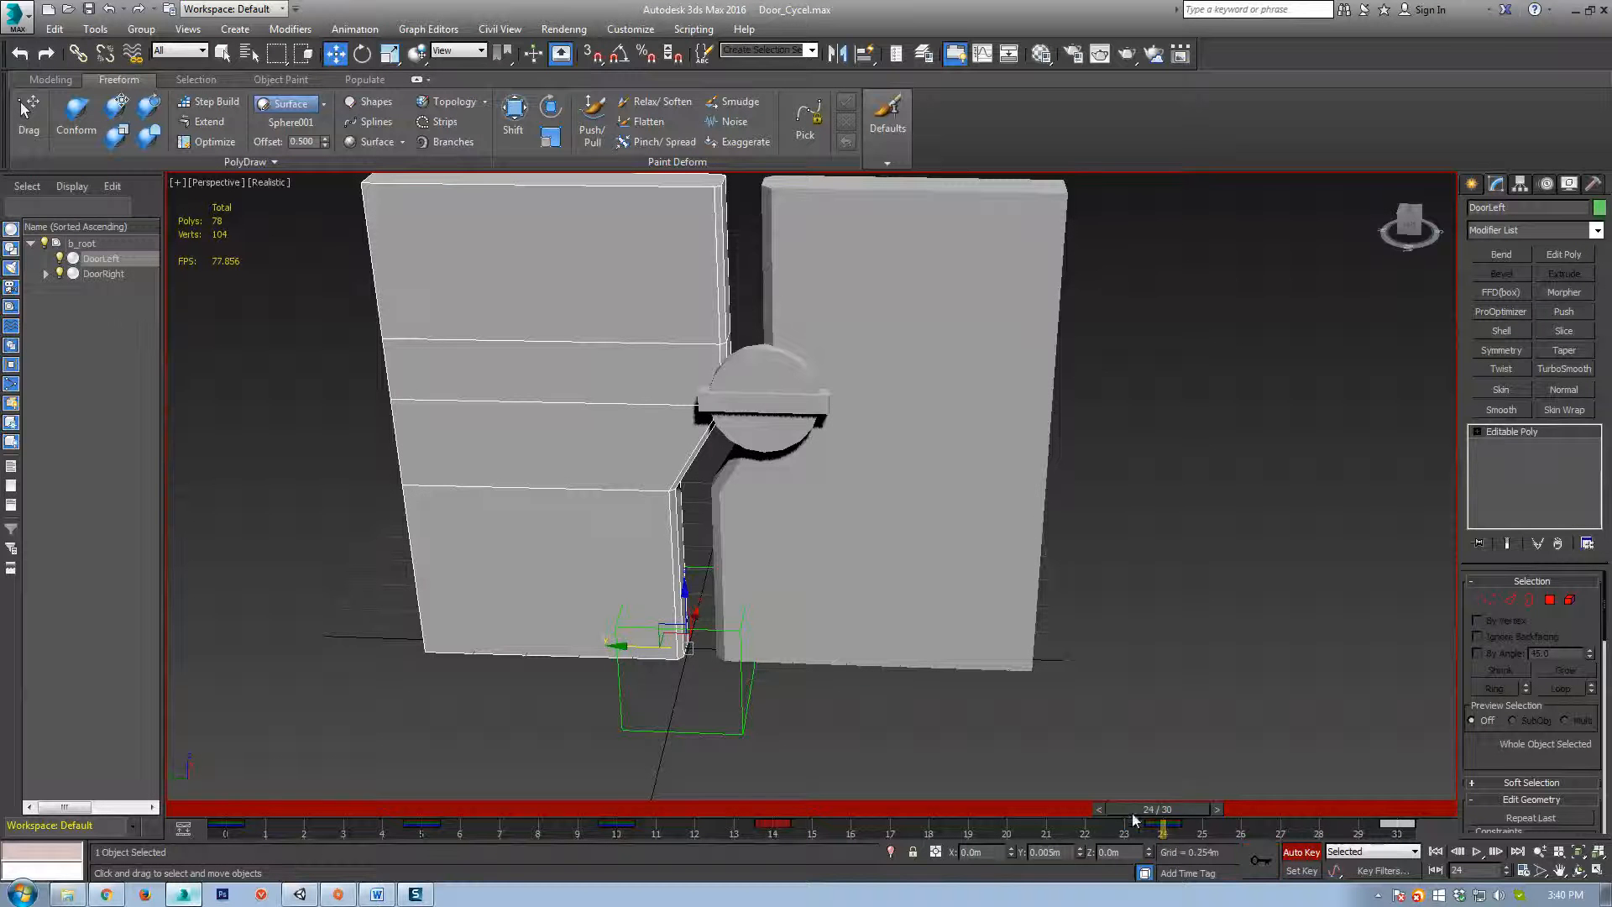
{"action": "left_click_drag", "start_coordinate": [1137, 806], "coordinate": [1169, 809]}
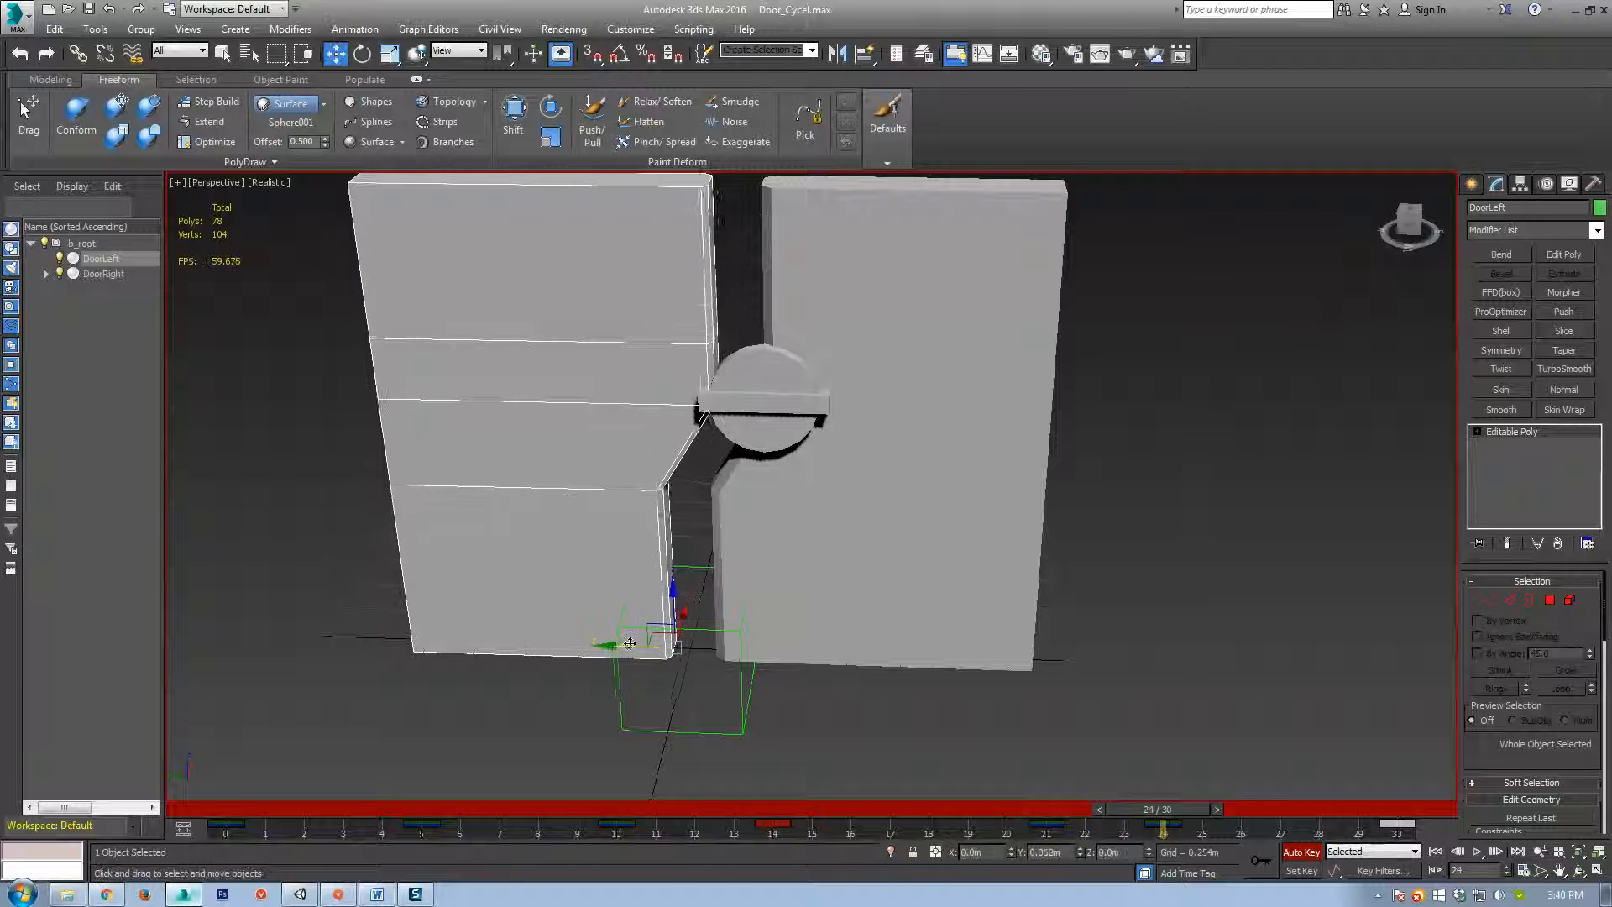
Rotate DoorLeft slightly at frame 24 and play back the door animation.
{"action": "key", "text": "e"}
{"action": "left_click_drag", "start_coordinate": [676, 587], "coordinate": [695, 598]}
{"action": "key", "text": "/"}
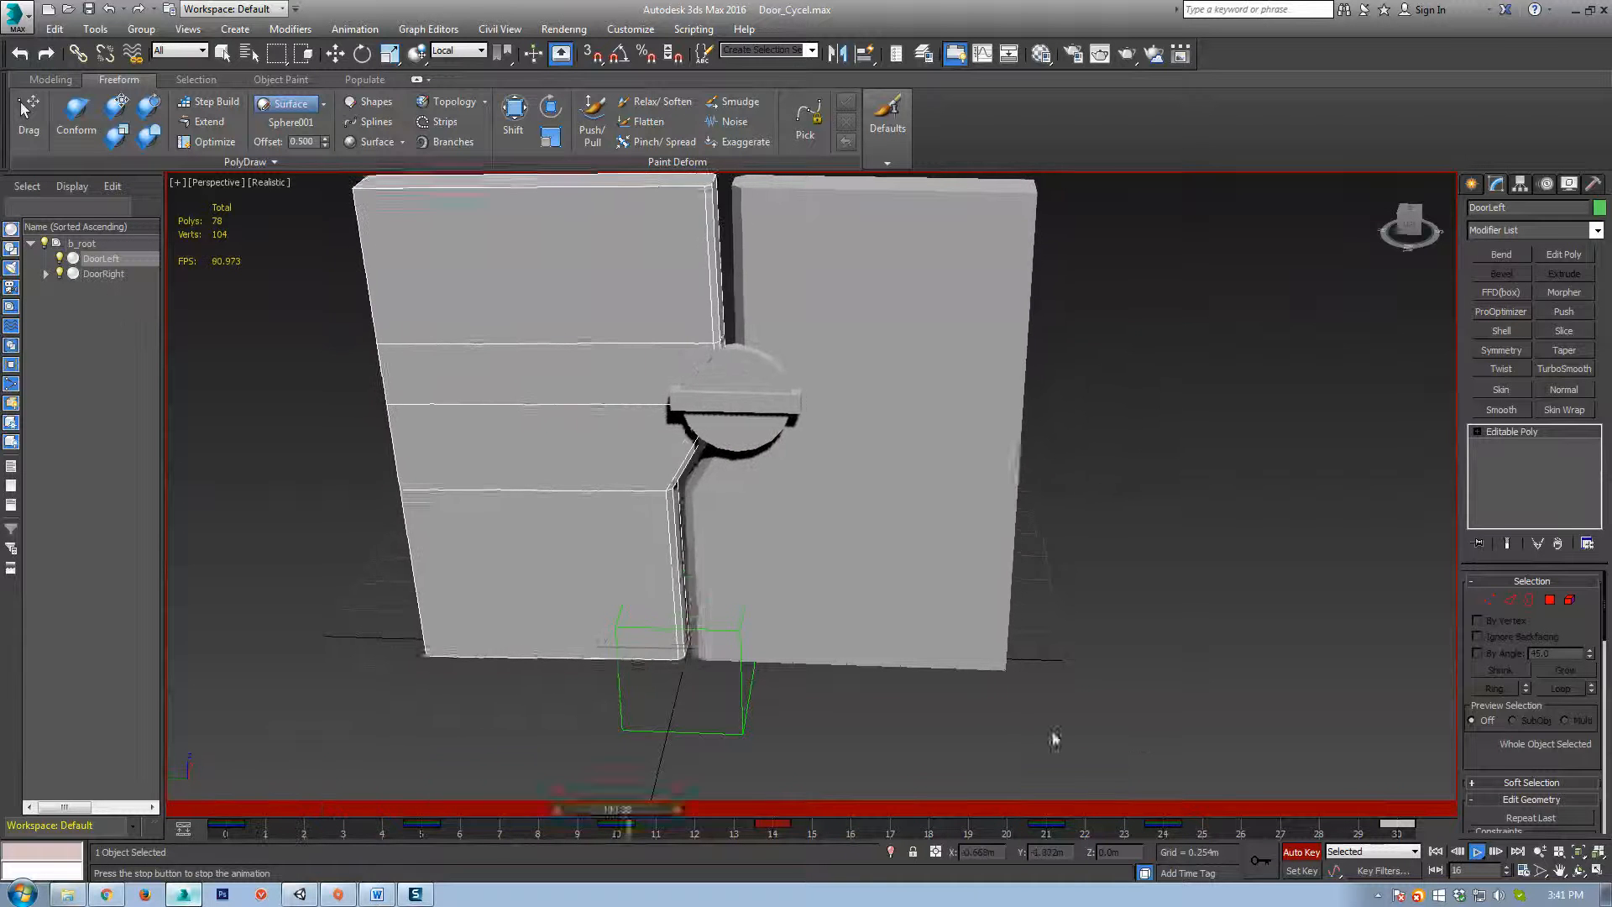
{"action": "key", "text": "/"}
Animate DoorLock by tilting it one way at frame 3 and rotating it slightly back at frame 7.
{"action": "key", "text": "e"}
{"action": "left_click", "coordinate": [779, 371]}
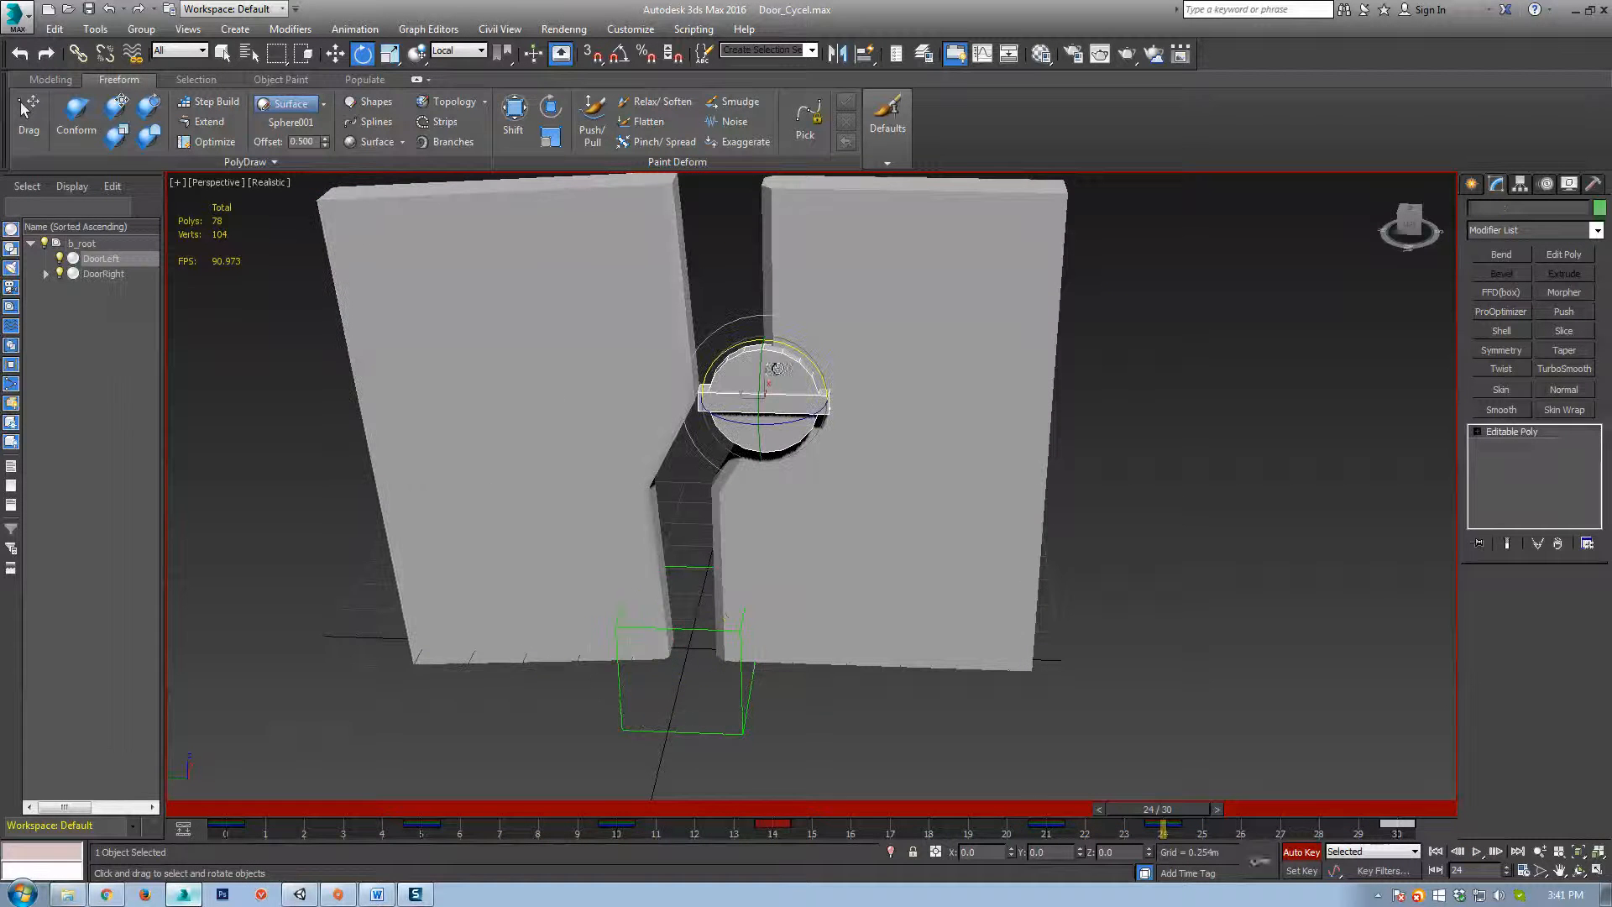
{"action": "left_click_drag", "start_coordinate": [1177, 837], "coordinate": [346, 838]}
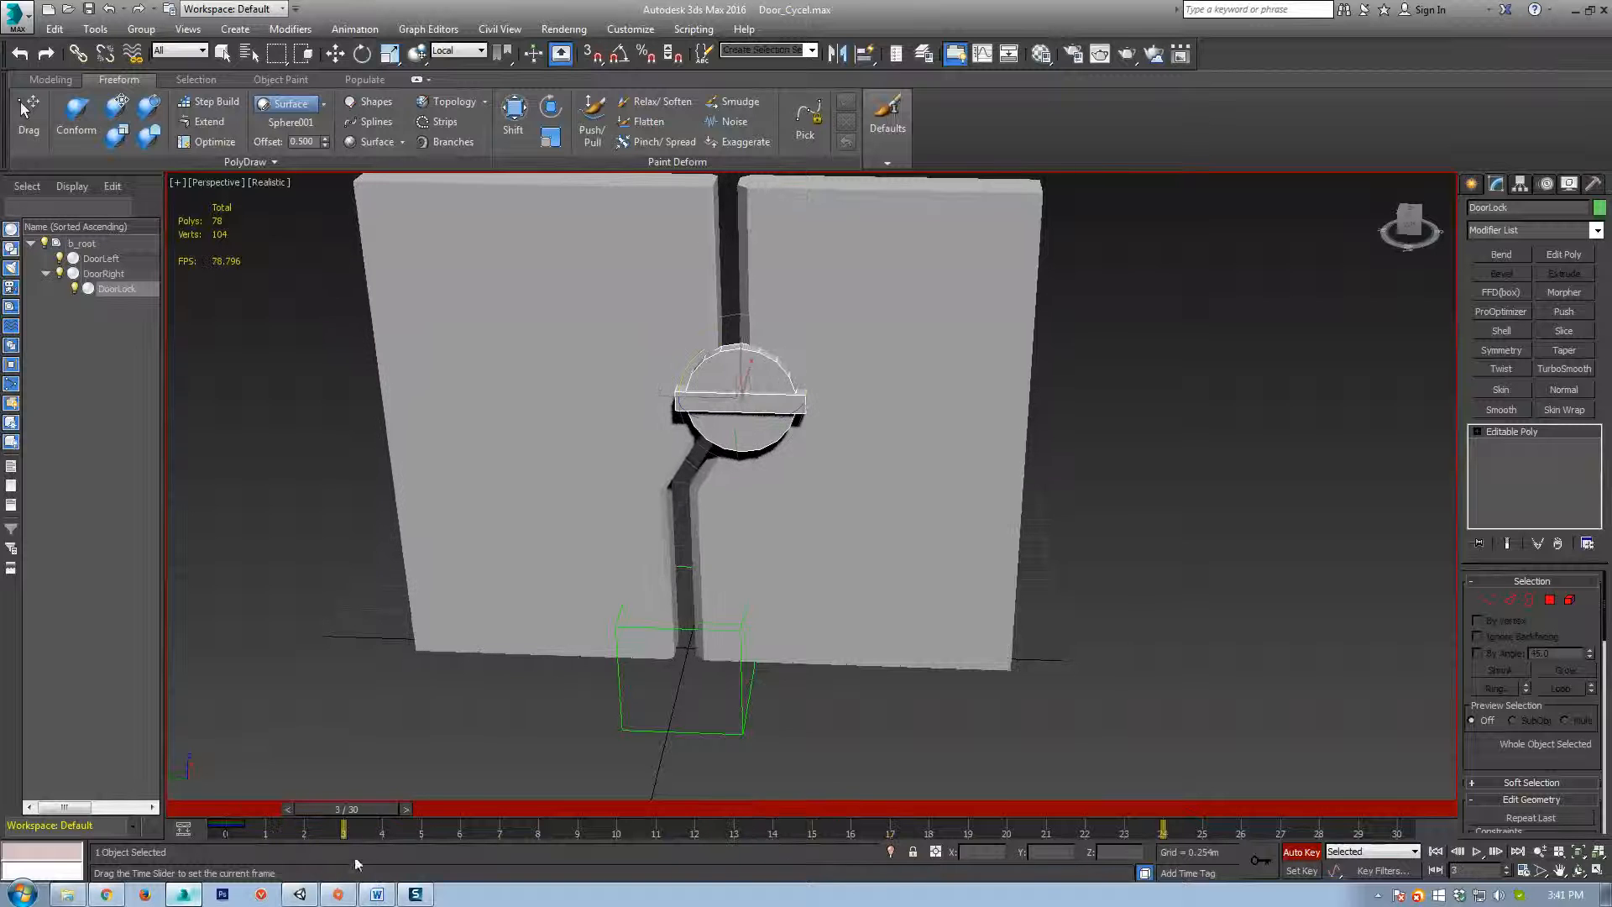
{"action": "left_click_drag", "start_coordinate": [776, 352], "coordinate": [776, 331]}
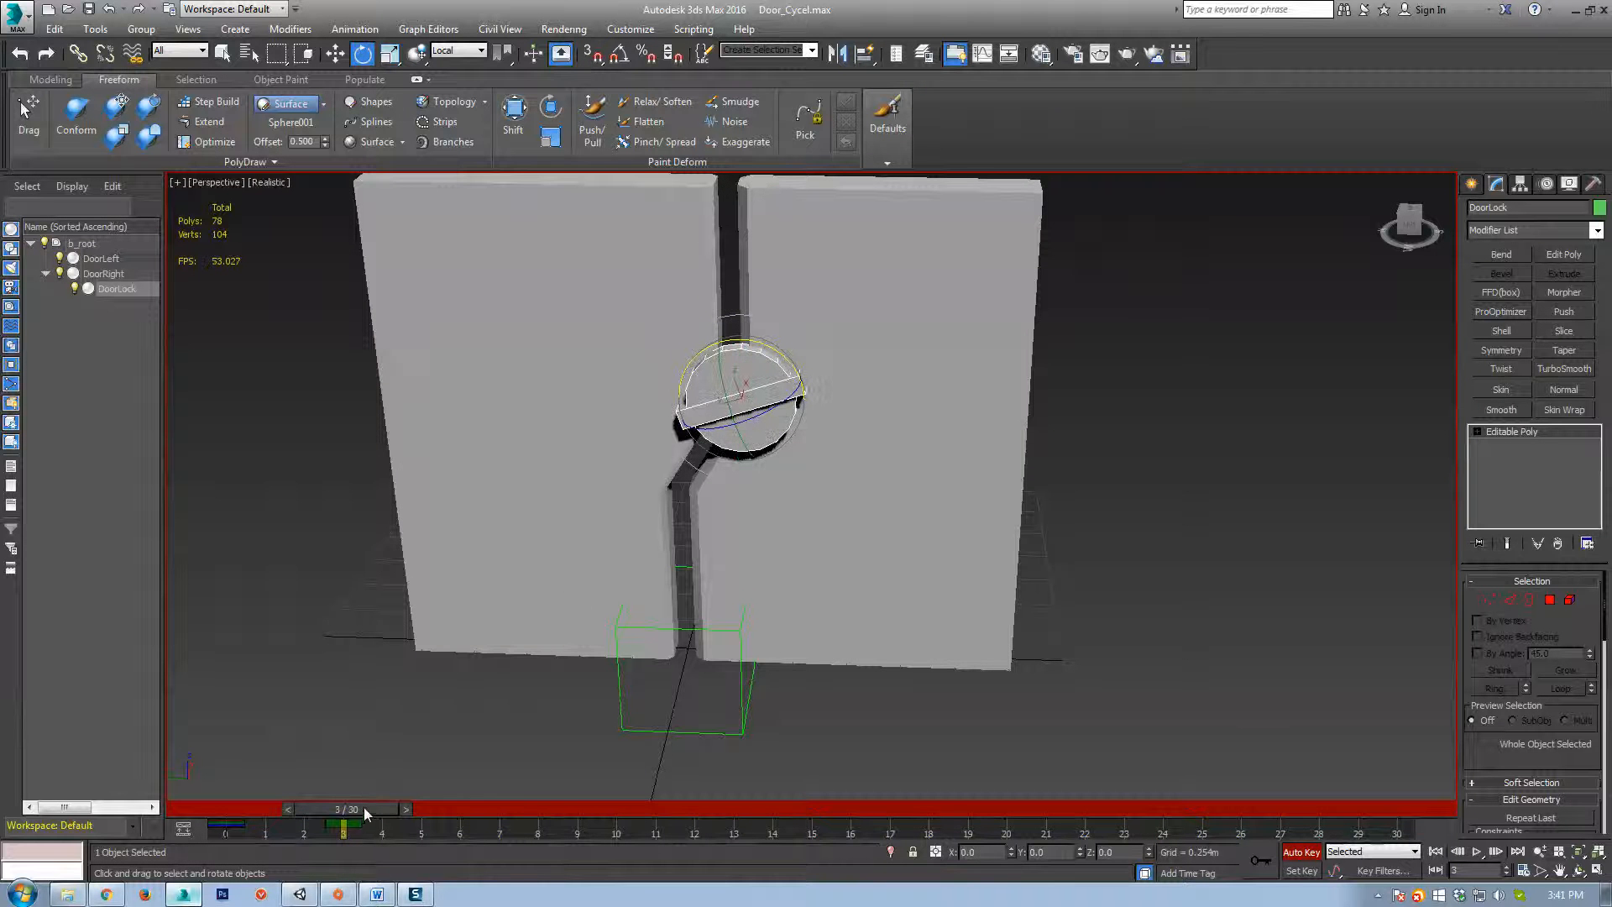
{"action": "left_click_drag", "start_coordinate": [345, 809], "coordinate": [507, 813]}
{"action": "left_click_drag", "start_coordinate": [776, 320], "coordinate": [774, 344]}
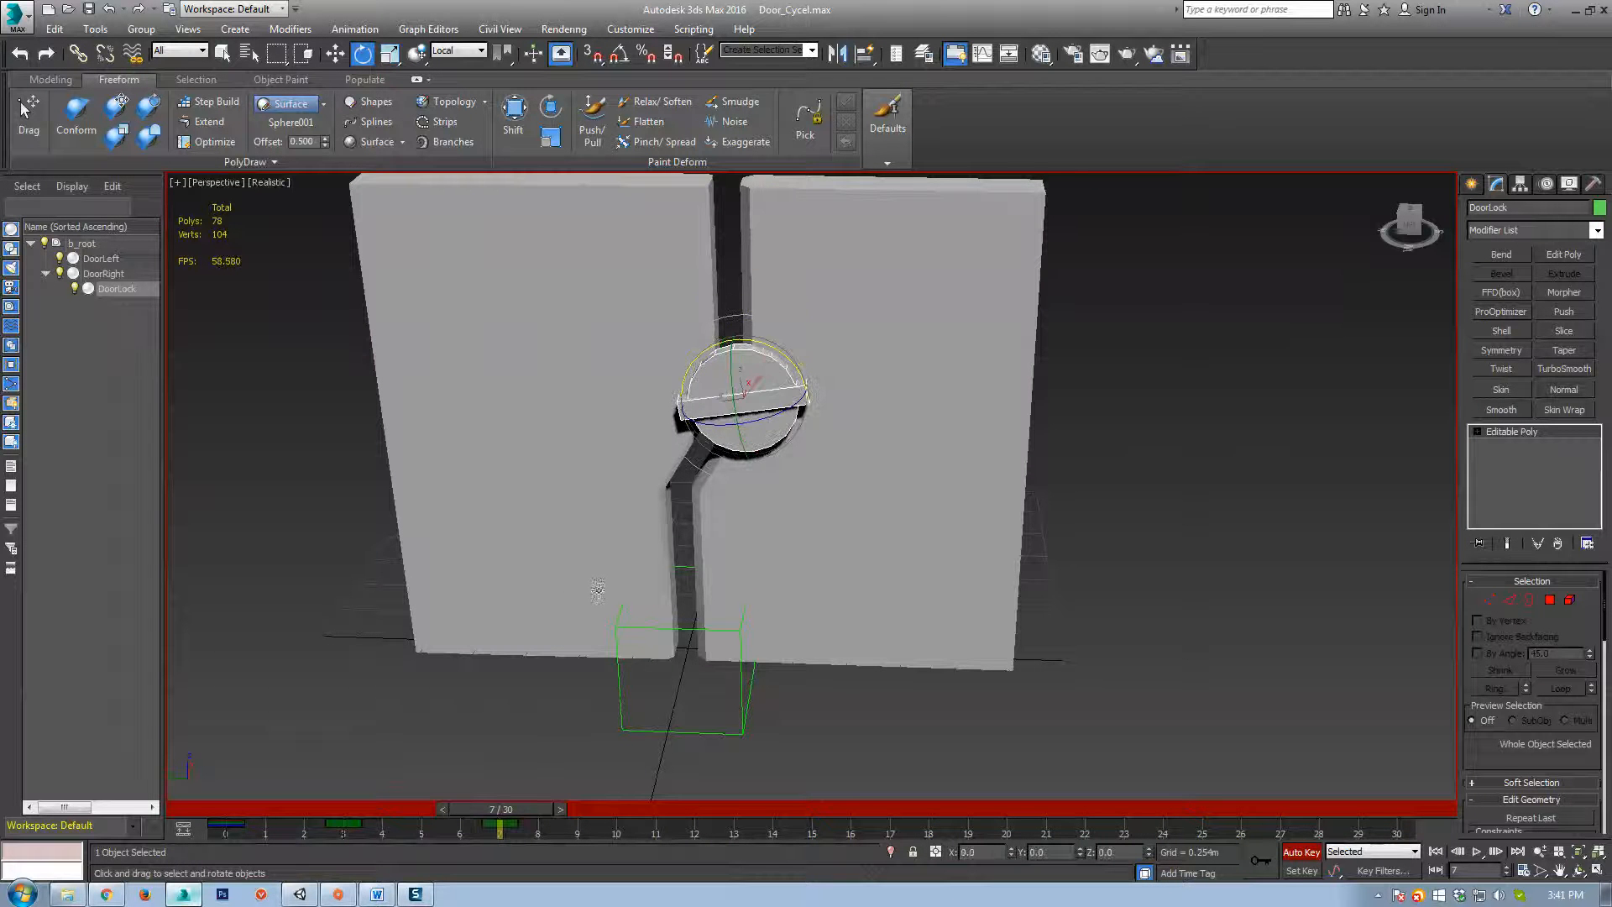
Rotate DoorLock back and forth at frames 9, 14, 16 and 18 for an irregular shake.
{"action": "left_click_drag", "start_coordinate": [509, 810], "coordinate": [579, 809]}
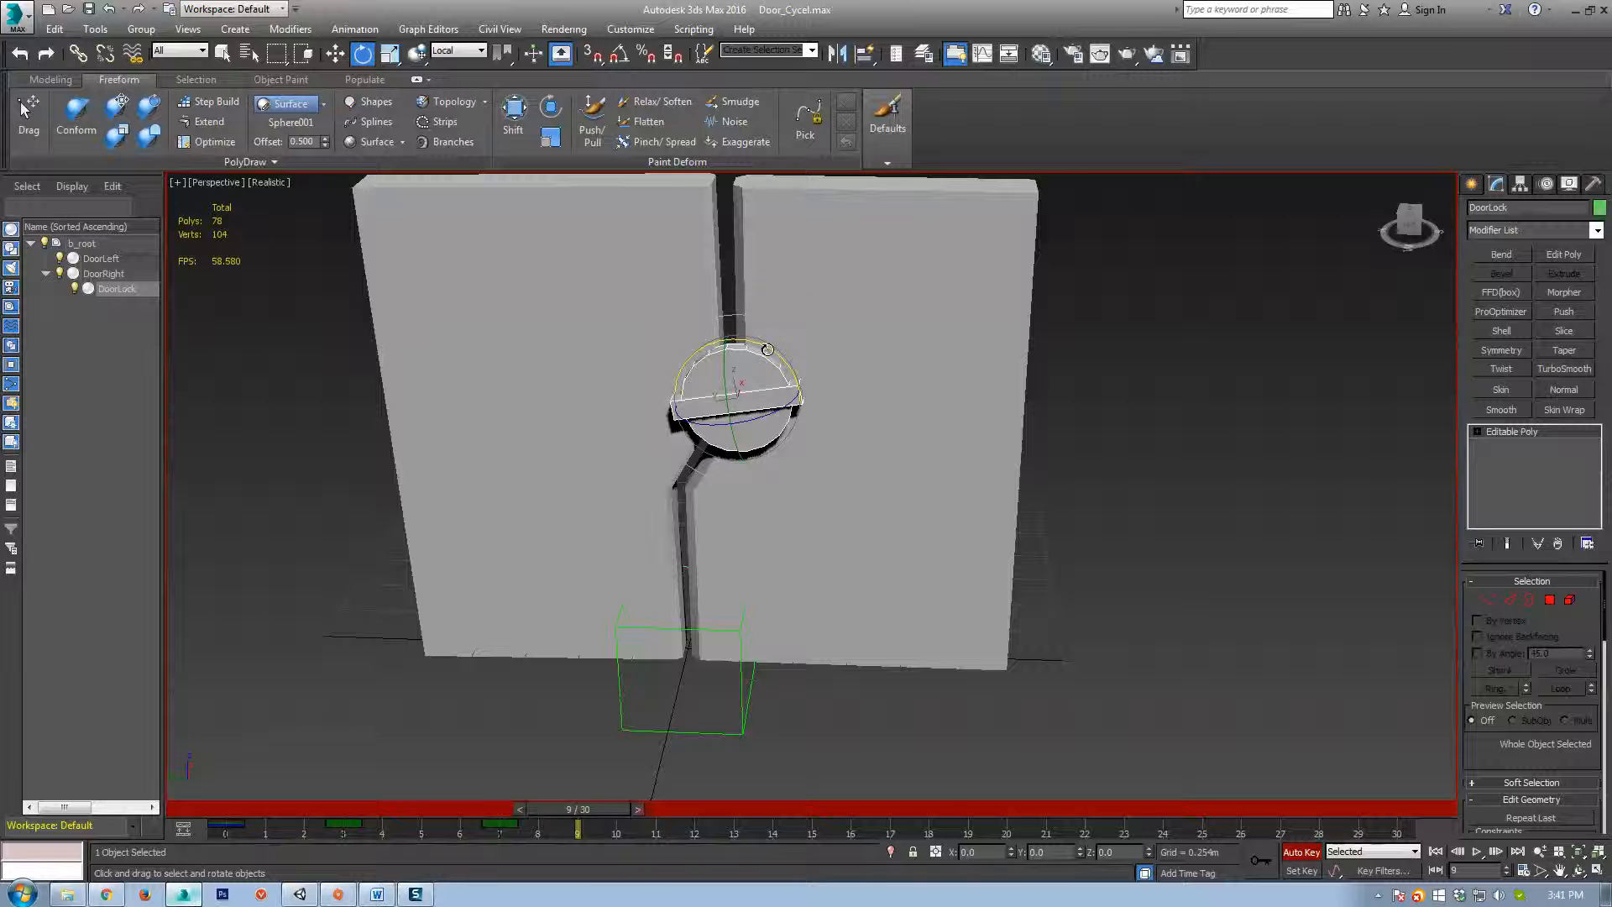
{"action": "left_click_drag", "start_coordinate": [767, 349], "coordinate": [712, 491]}
{"action": "left_click_drag", "start_coordinate": [604, 811], "coordinate": [801, 809]}
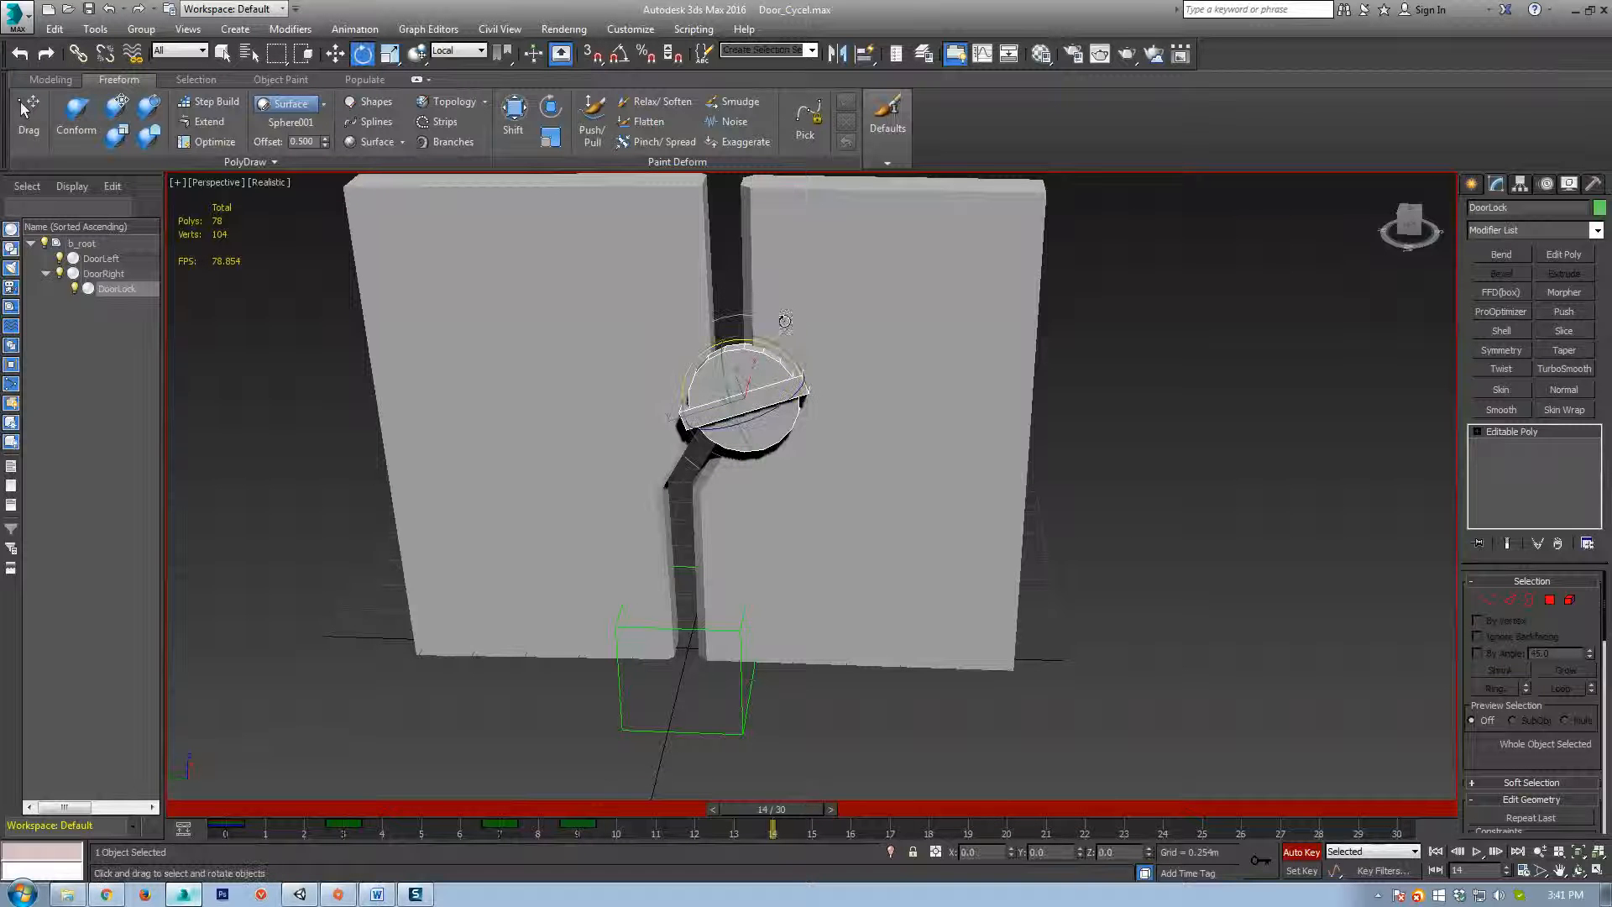
{"action": "left_click_drag", "start_coordinate": [776, 346], "coordinate": [773, 727]}
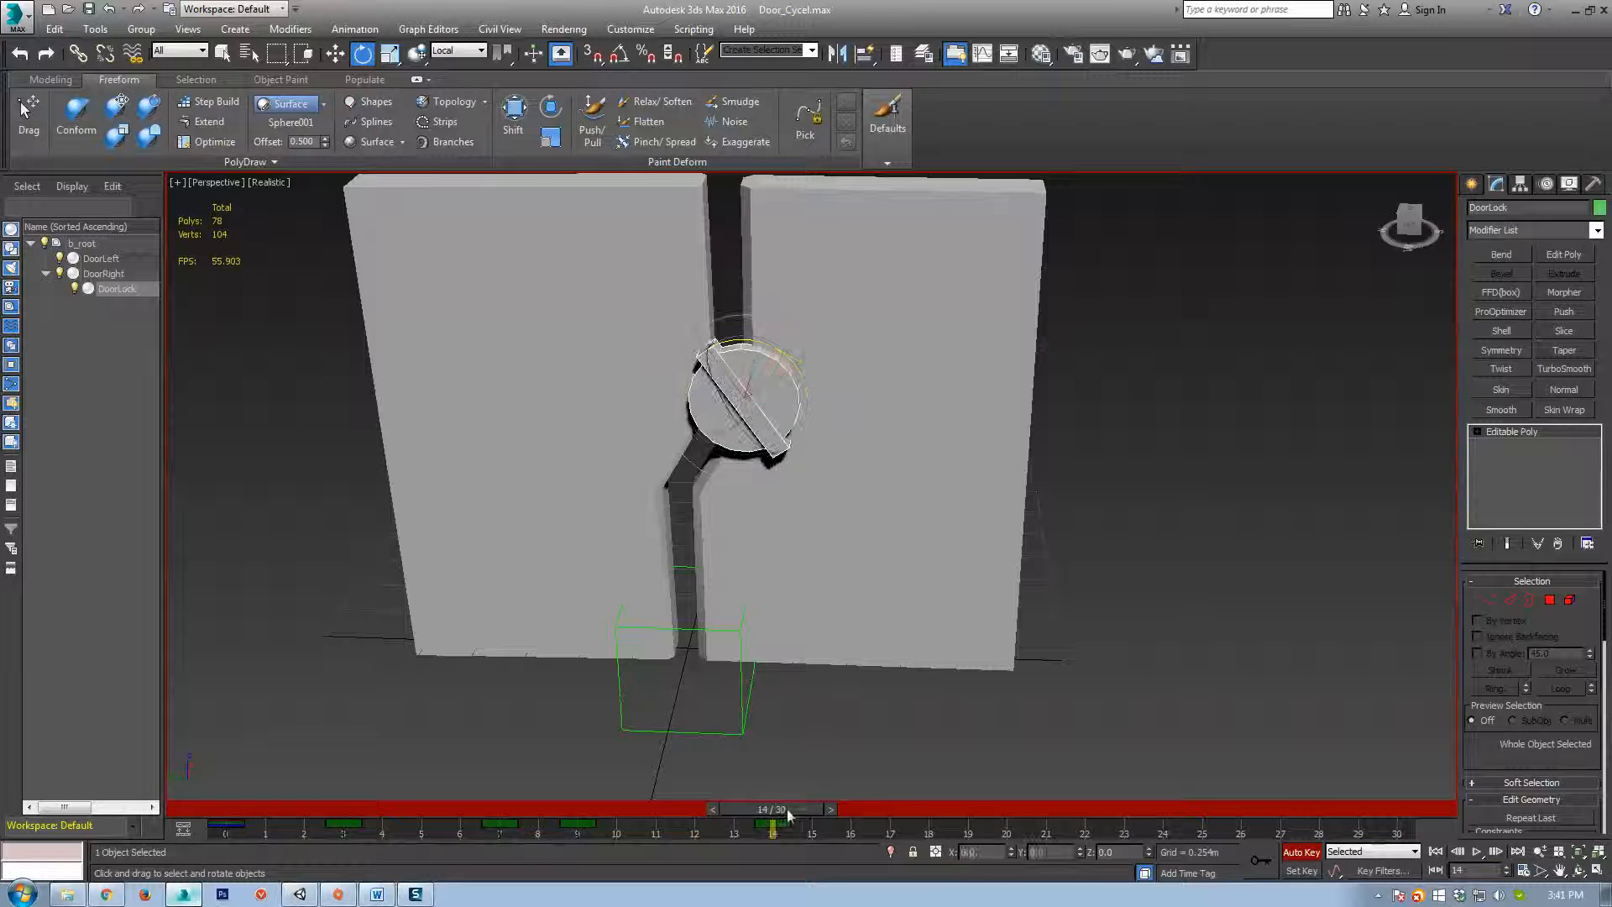
{"action": "left_click_drag", "start_coordinate": [787, 808], "coordinate": [856, 806]}
{"action": "left_click_drag", "start_coordinate": [774, 349], "coordinate": [804, 407]}
Add further DoorLock rotation changes at frames 23, 27 and 28.
{"action": "left_click_drag", "start_coordinate": [862, 808], "coordinate": [1120, 808]}
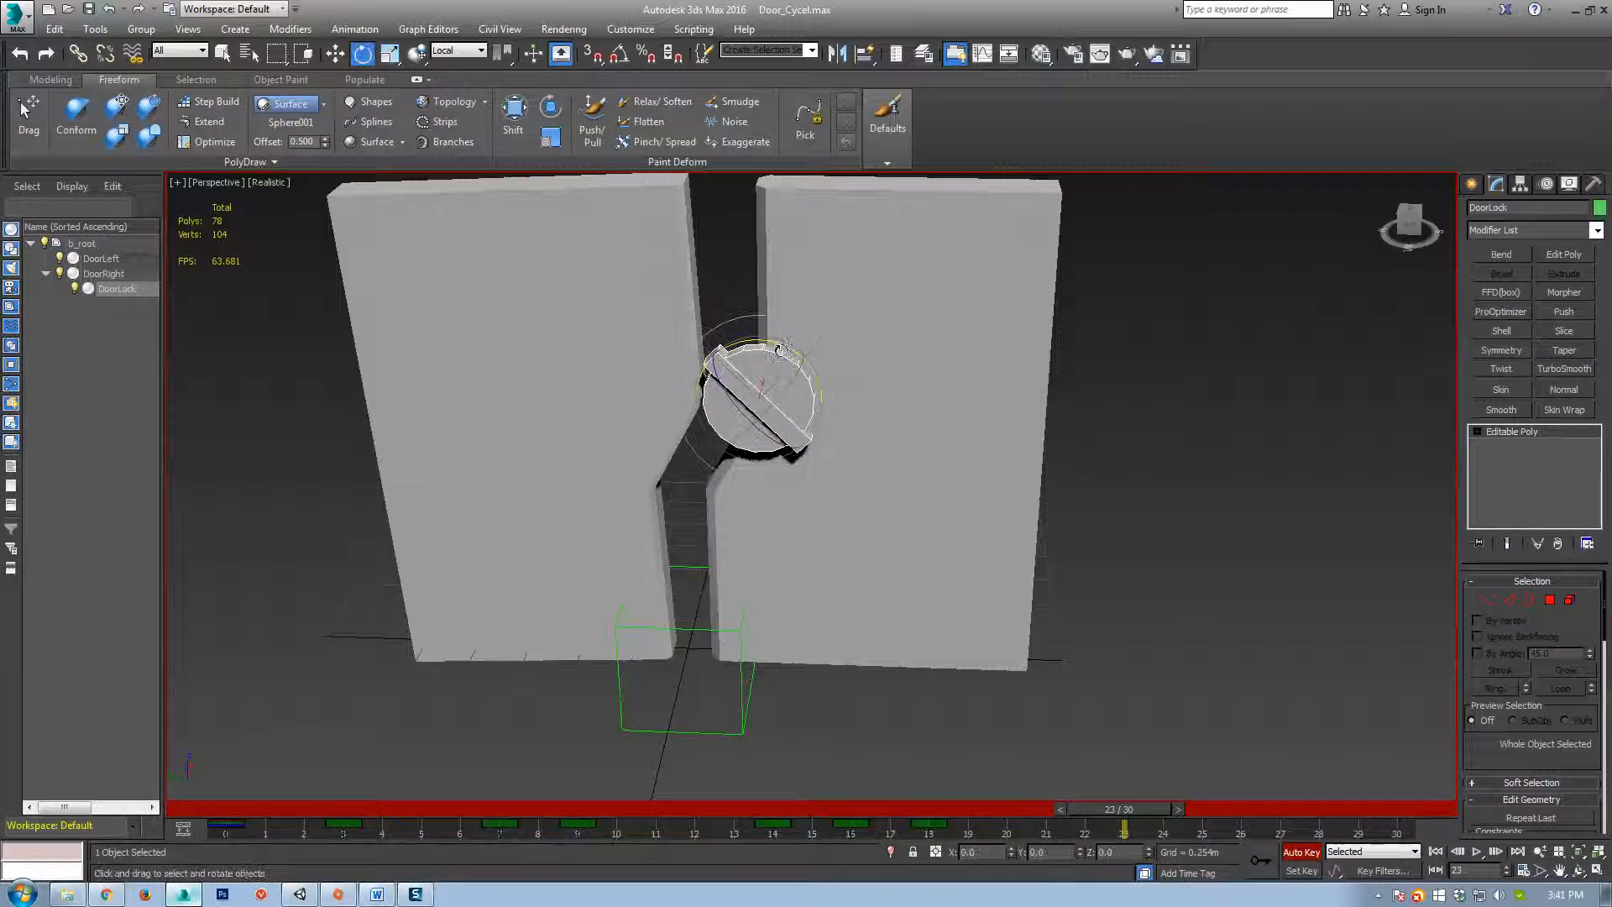
{"action": "left_click_drag", "start_coordinate": [732, 337], "coordinate": [725, 337]}
{"action": "left_click_drag", "start_coordinate": [1133, 812], "coordinate": [1287, 811]}
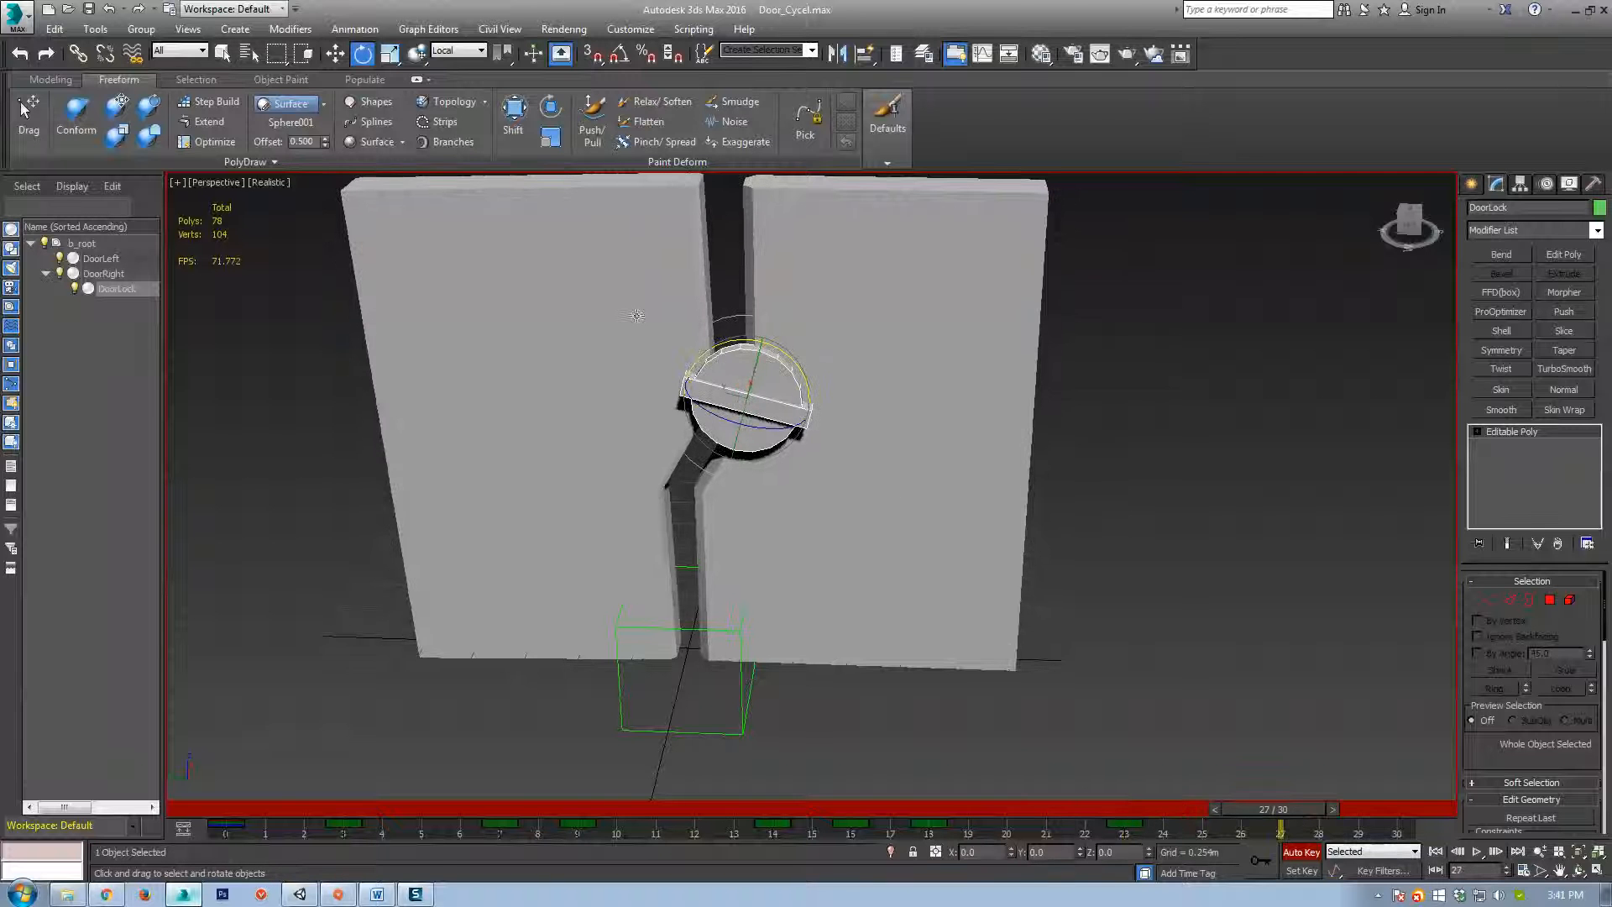
{"action": "left_click_drag", "start_coordinate": [726, 344], "coordinate": [743, 357]}
{"action": "left_click_drag", "start_coordinate": [1297, 815], "coordinate": [1316, 812]}
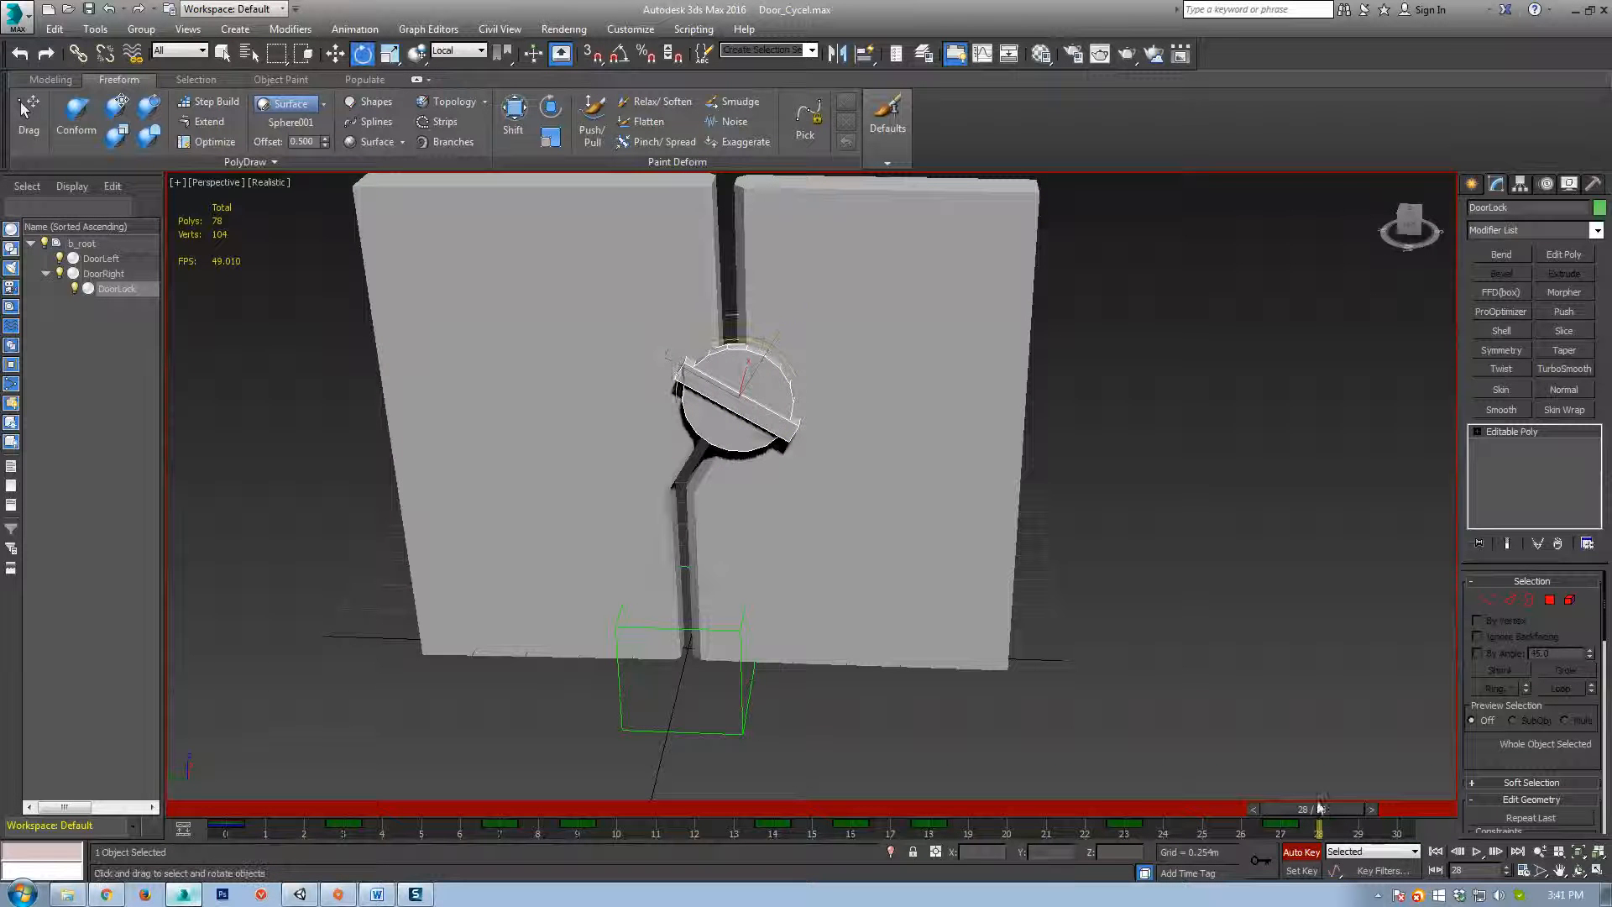
{"action": "left_click_drag", "start_coordinate": [730, 337], "coordinate": [729, 336]}
Copy DoorLock's frame 0 key to frame 30 to close the loop, and play back the animation.
{"action": "left_click_drag", "start_coordinate": [1352, 810], "coordinate": [1395, 810]}
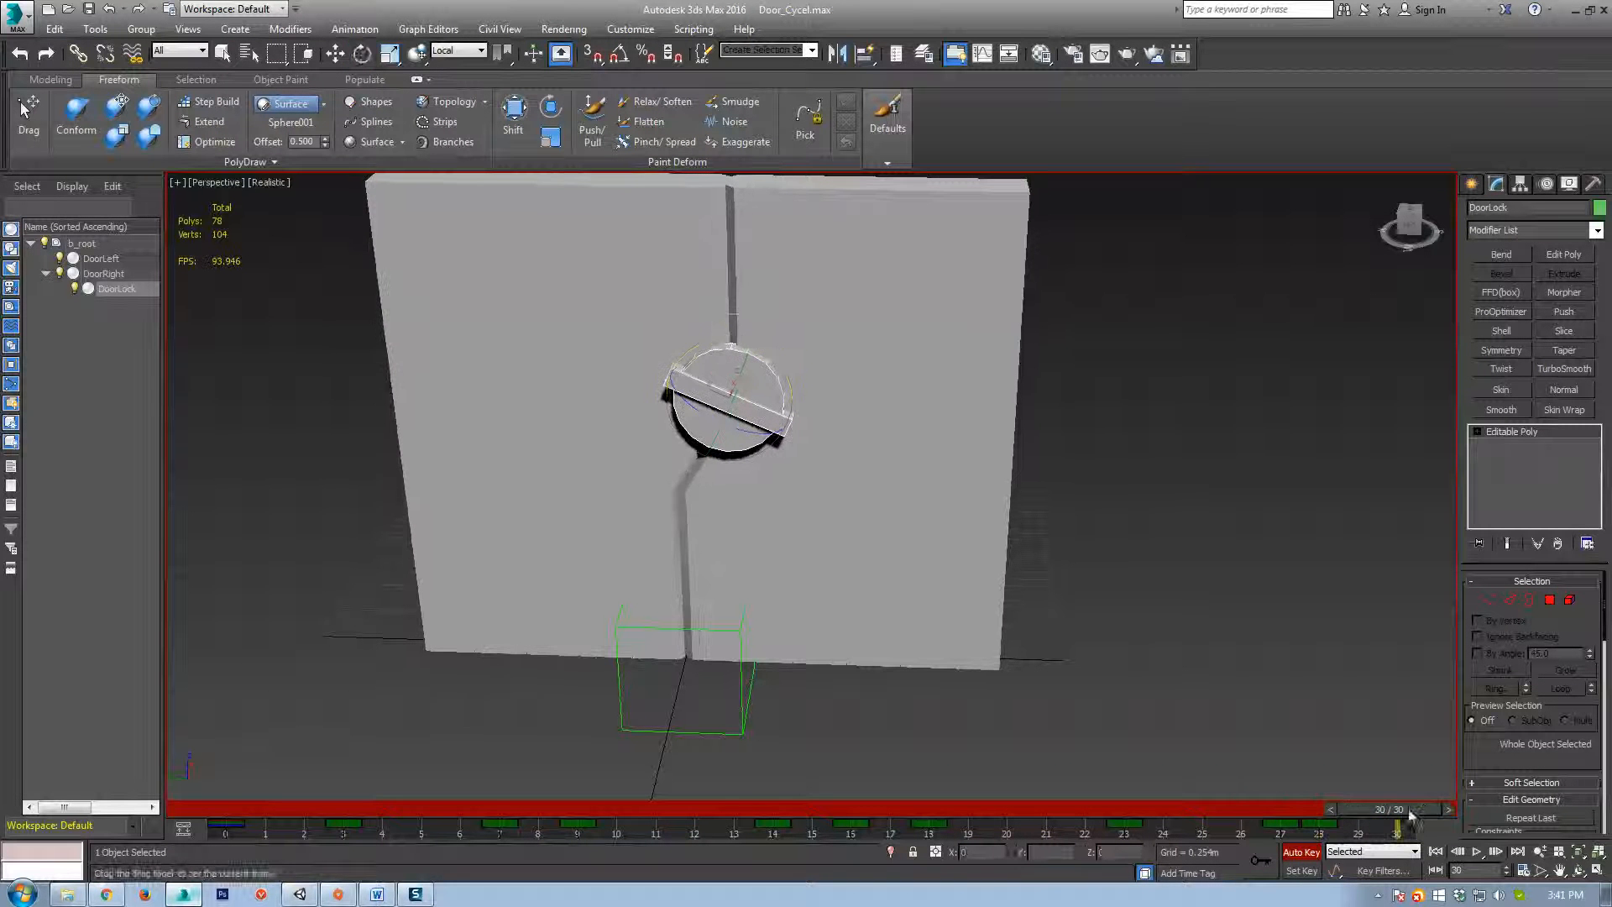
{"action": "mouse_move", "coordinate": [225, 825]}
{"action": "left_mouse_down", "text": "shift"}
{"action": "mouse_move", "coordinate": [1396, 824]}
{"action": "mouse_move", "coordinate": [239, 814]}
{"action": "left_mouse_up", "text": "shift"}
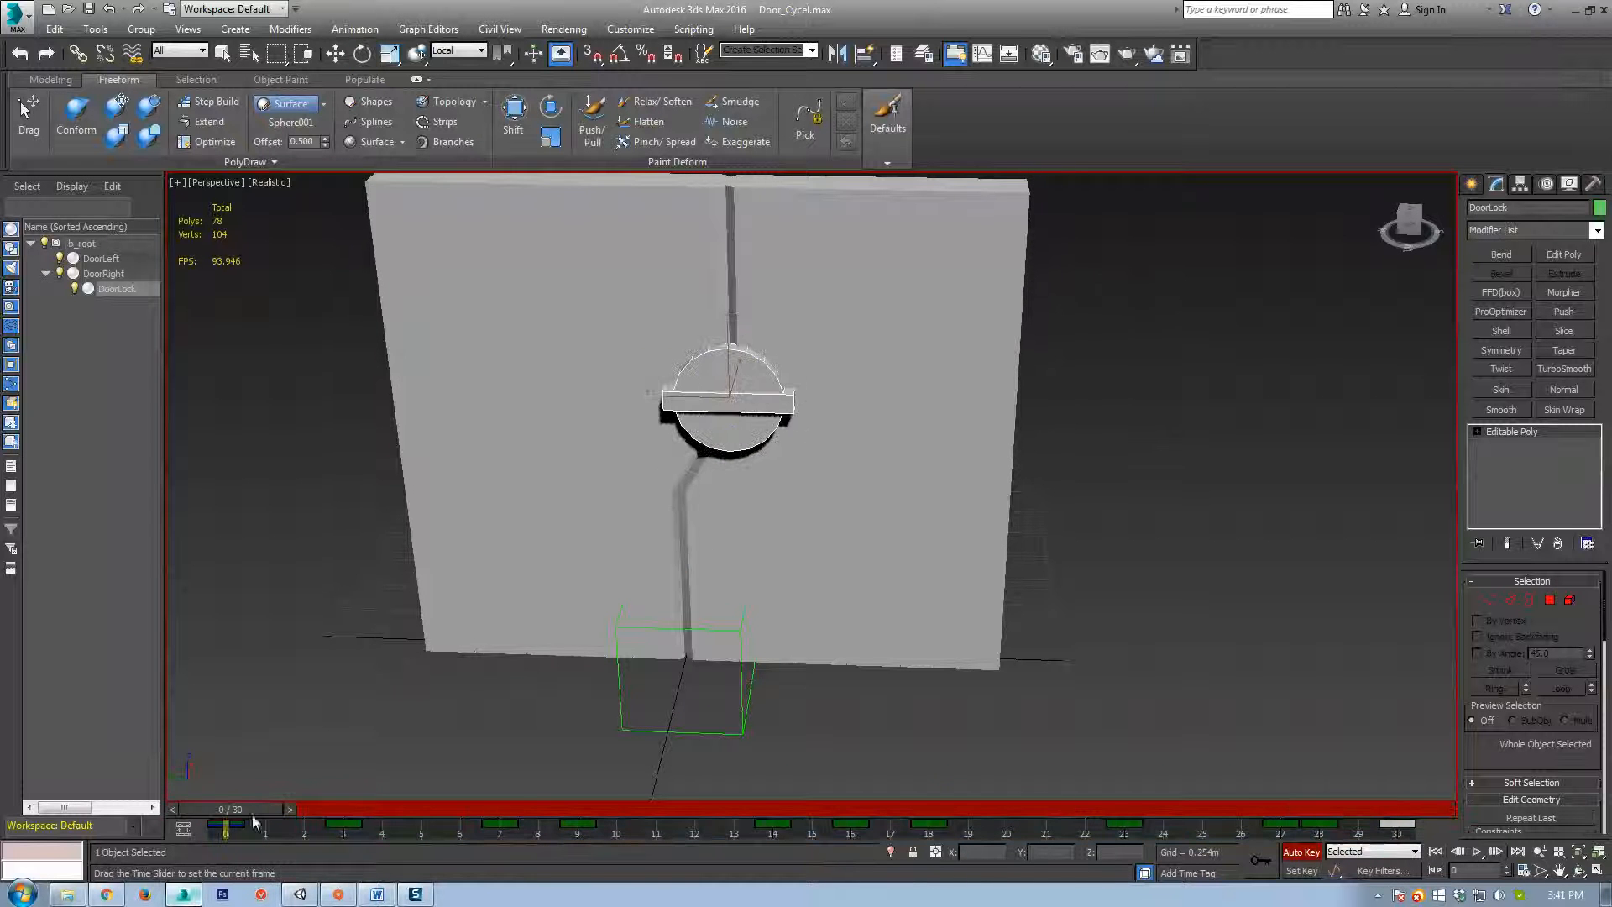
{"action": "key", "text": "slash"}
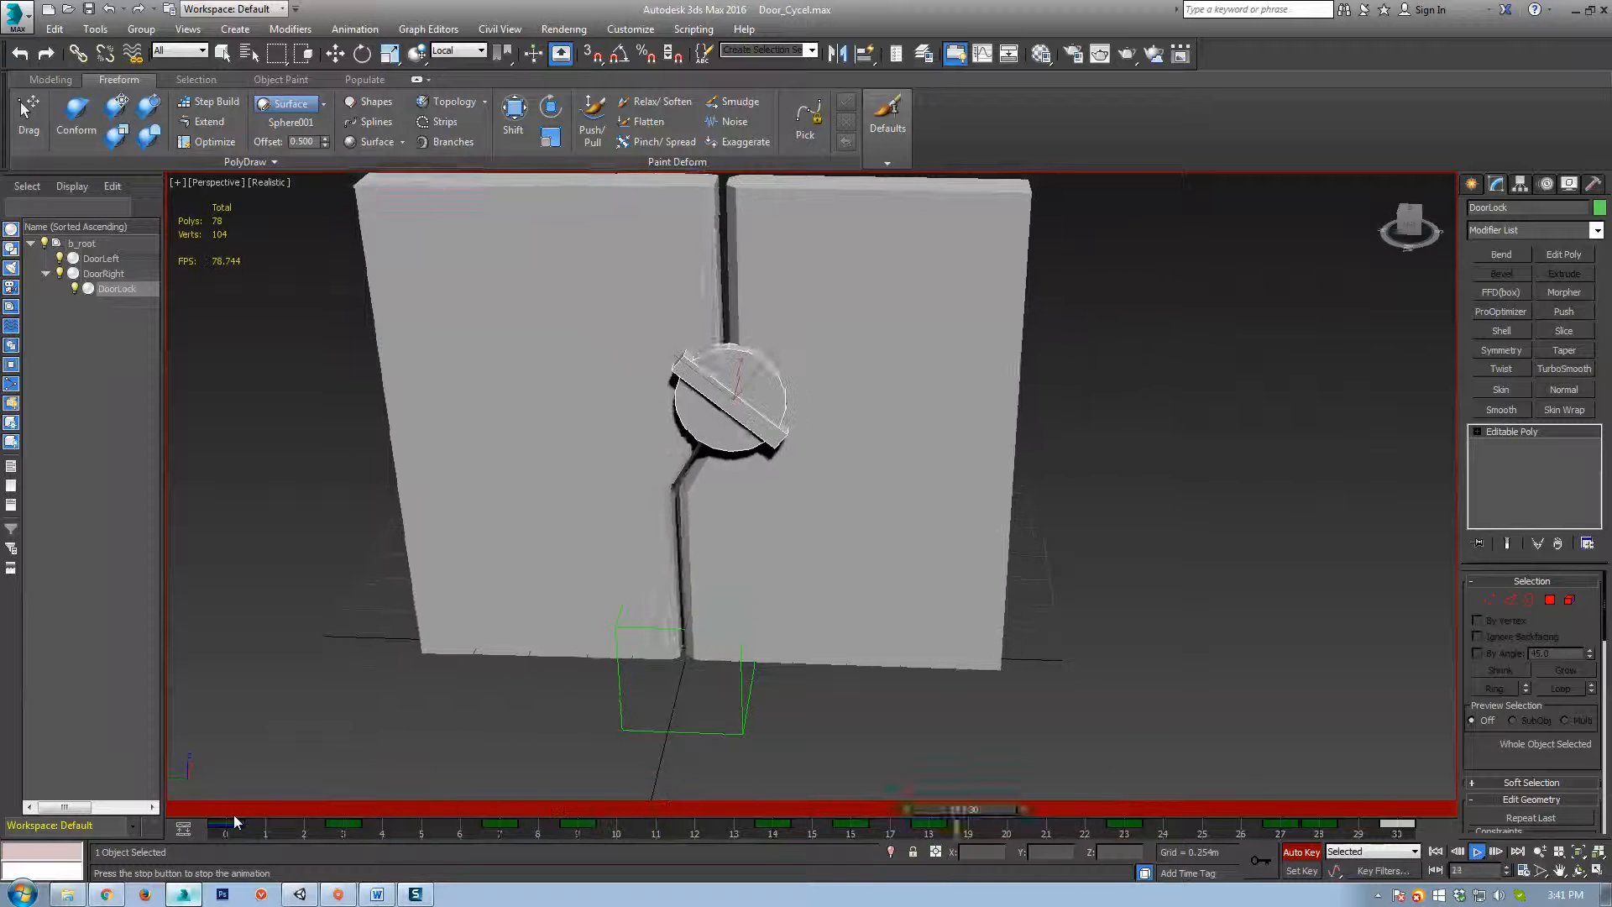
{"action": "key", "text": "/"}
{"action": "key", "text": "e"}
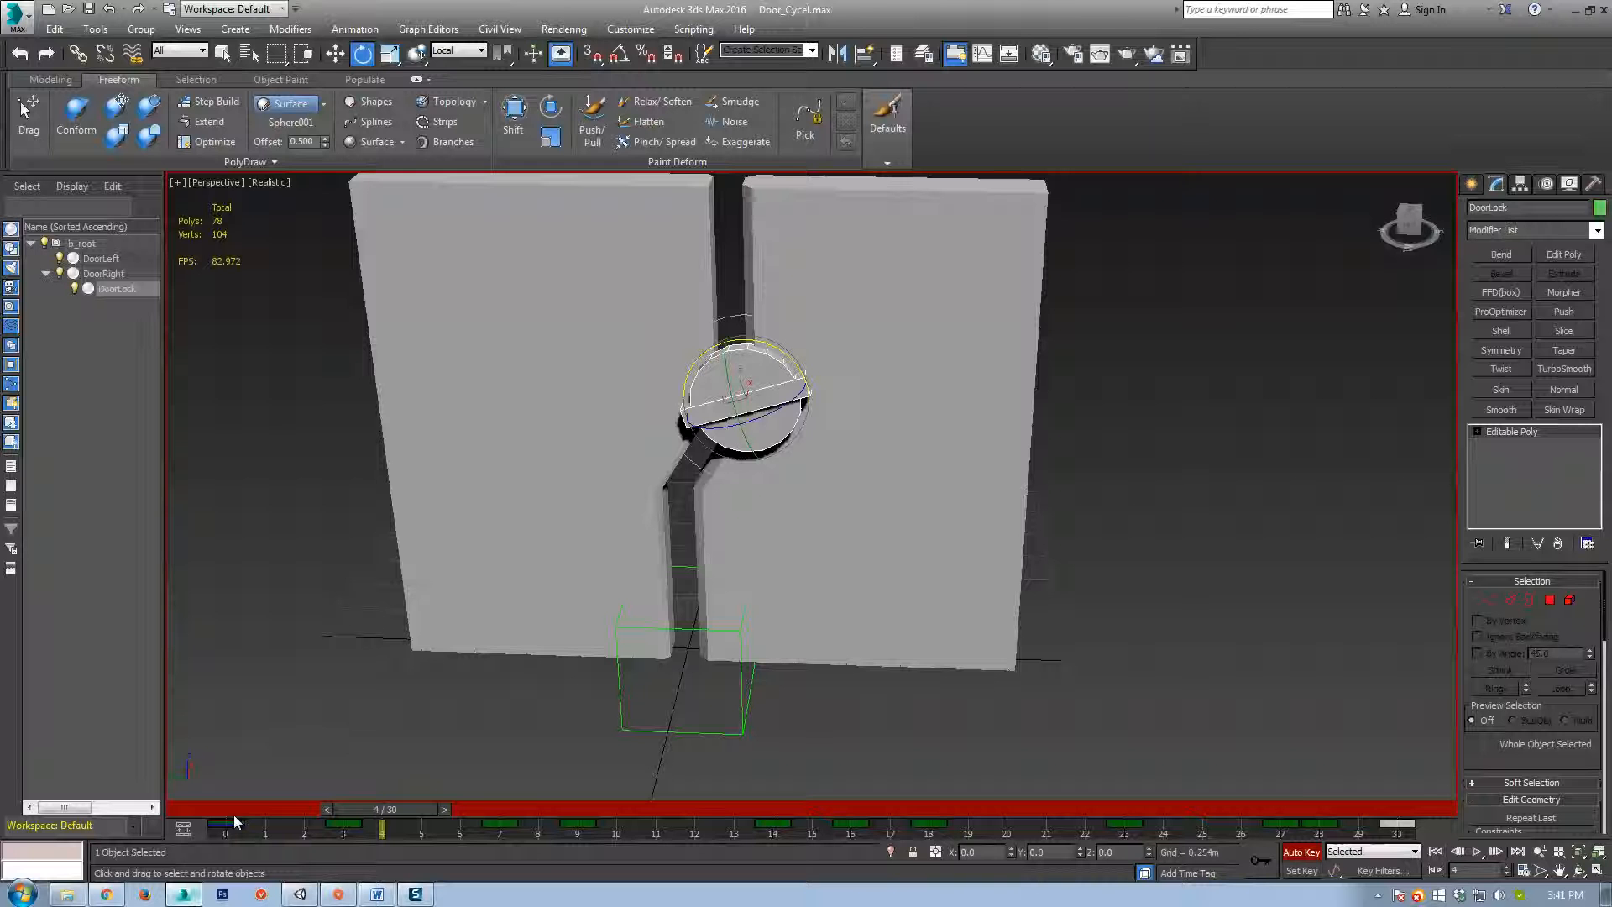
Turn off Auto Key and export the scene to the Meshes folder as FBX Door_A@Broken, with animation baked from frame 0 to 30.
{"action": "left_click", "coordinate": [1301, 851]}
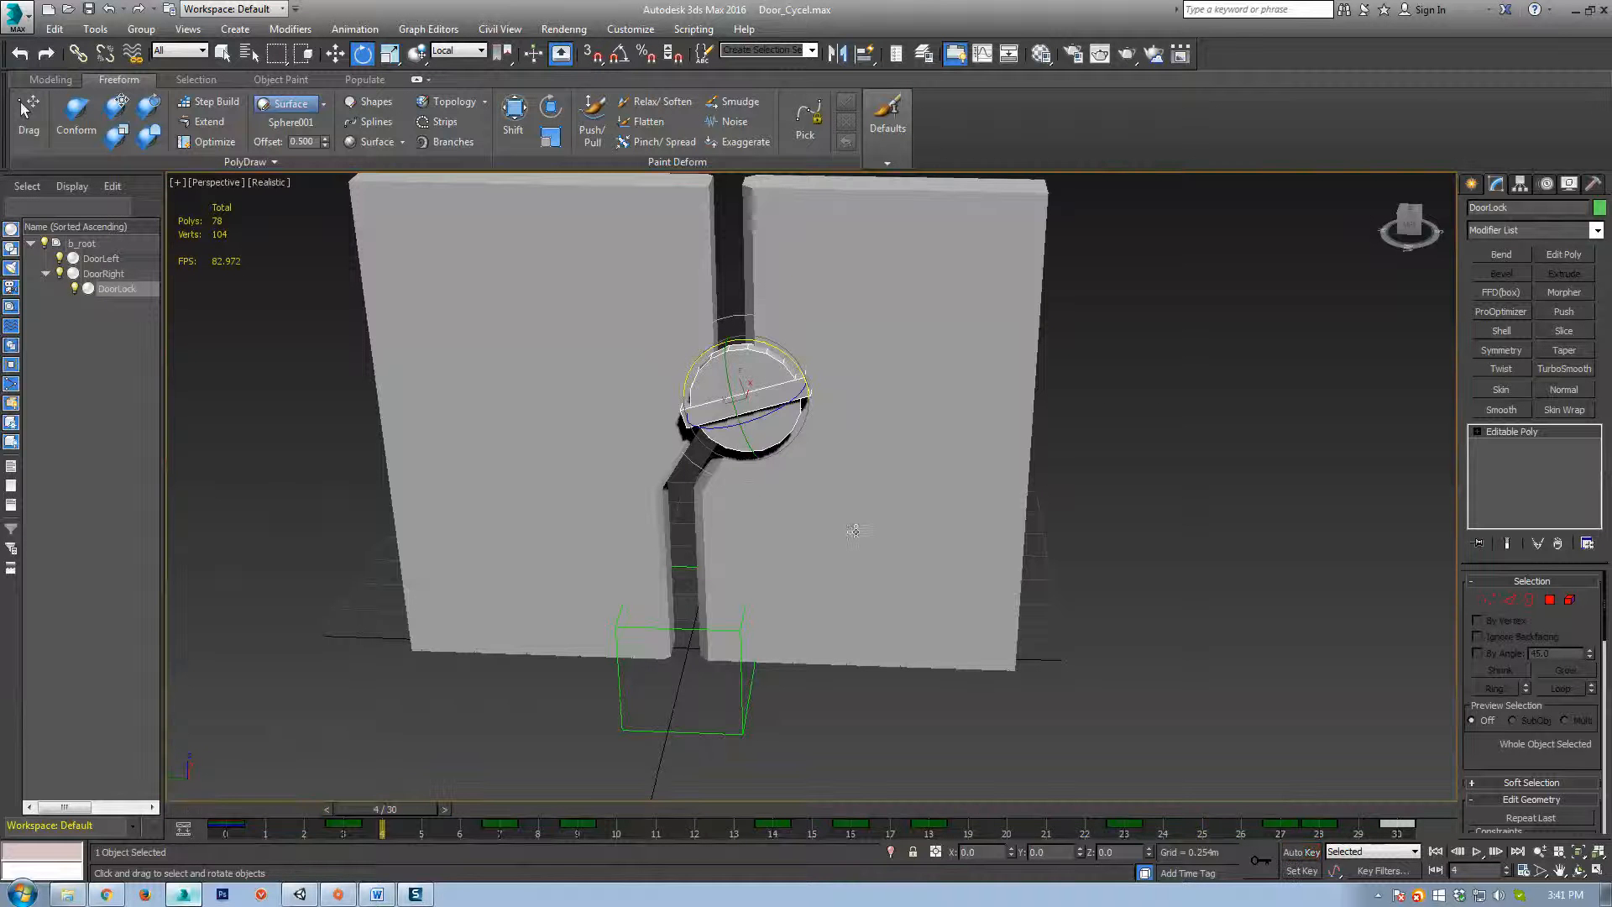
{"action": "left_click", "coordinate": [17, 15]}
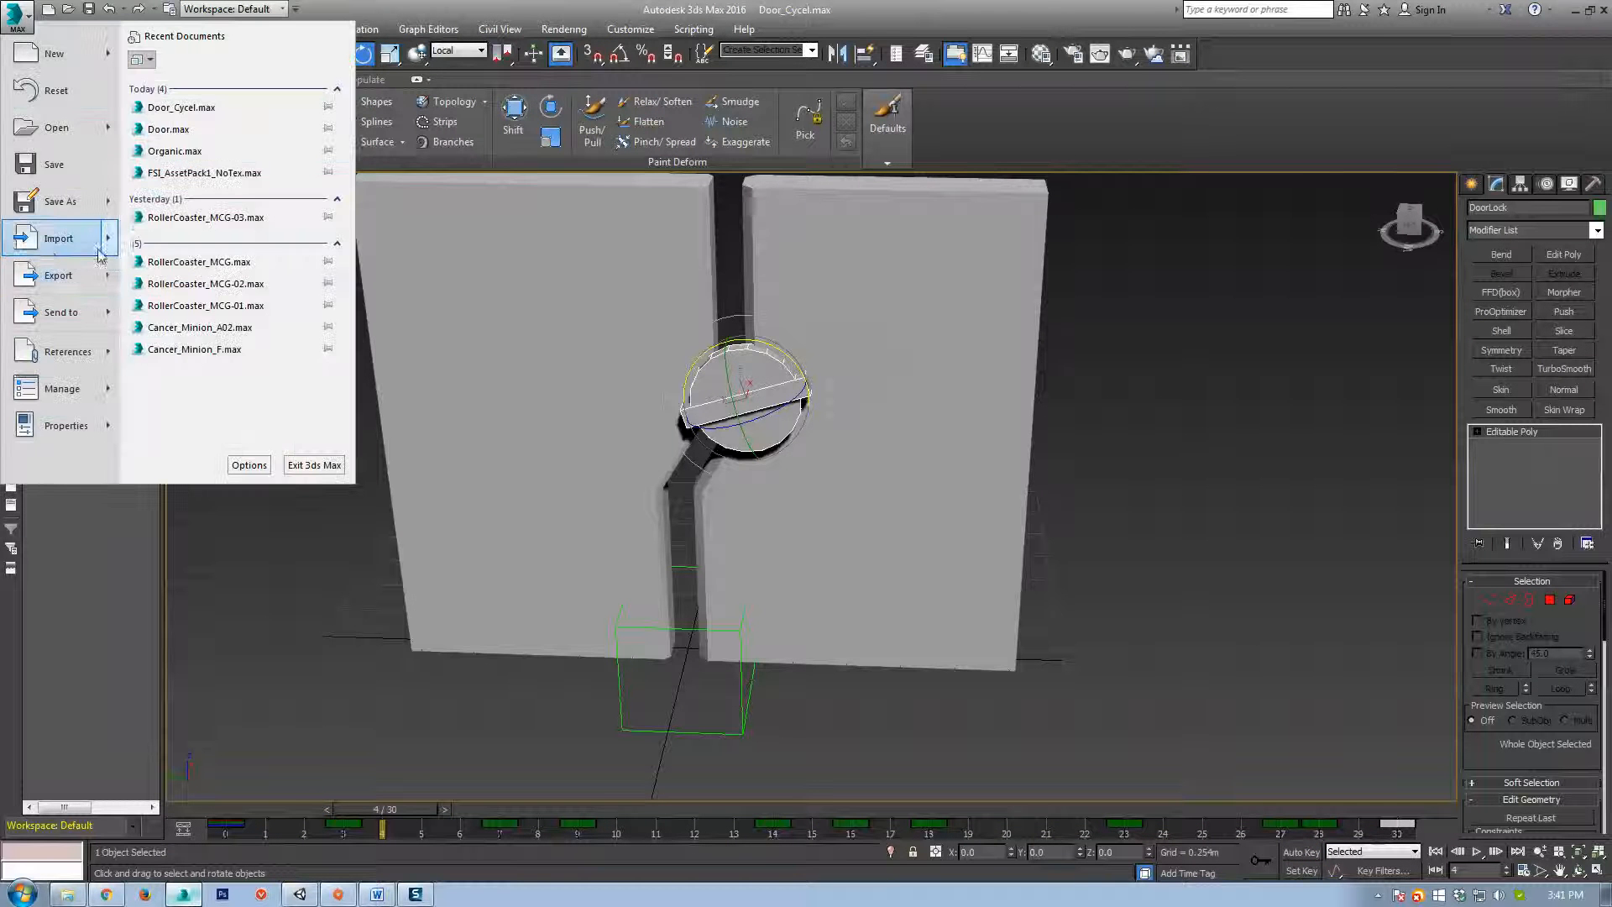
{"action": "left_click", "coordinate": [51, 278]}
{"action": "left_click", "coordinate": [128, 127]}
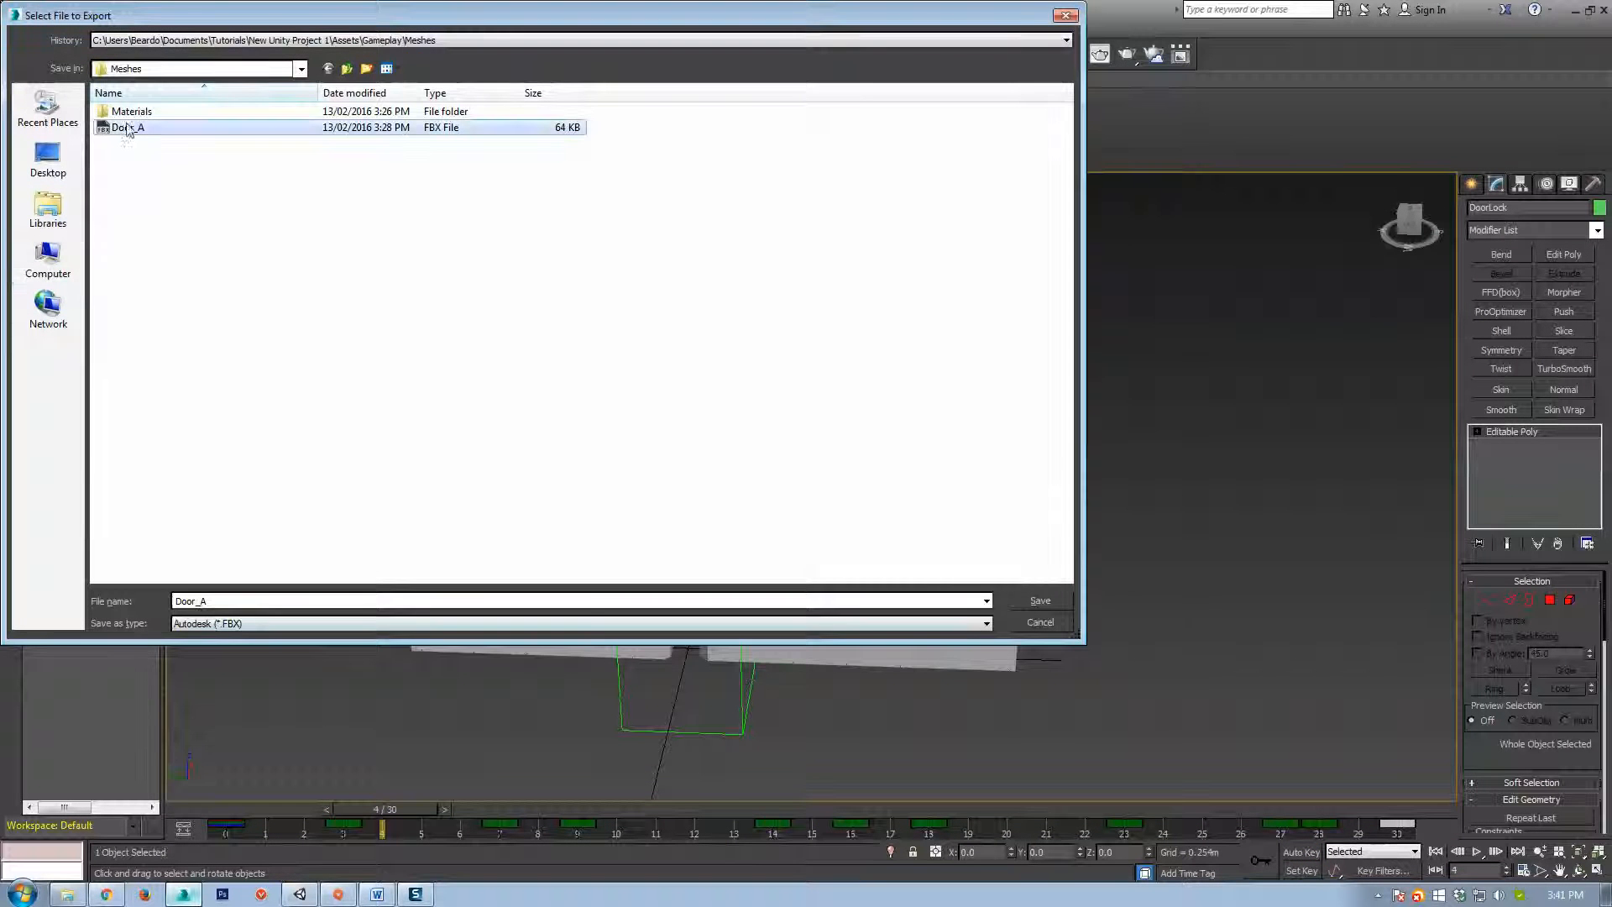
{"action": "left_click", "coordinate": [229, 600]}
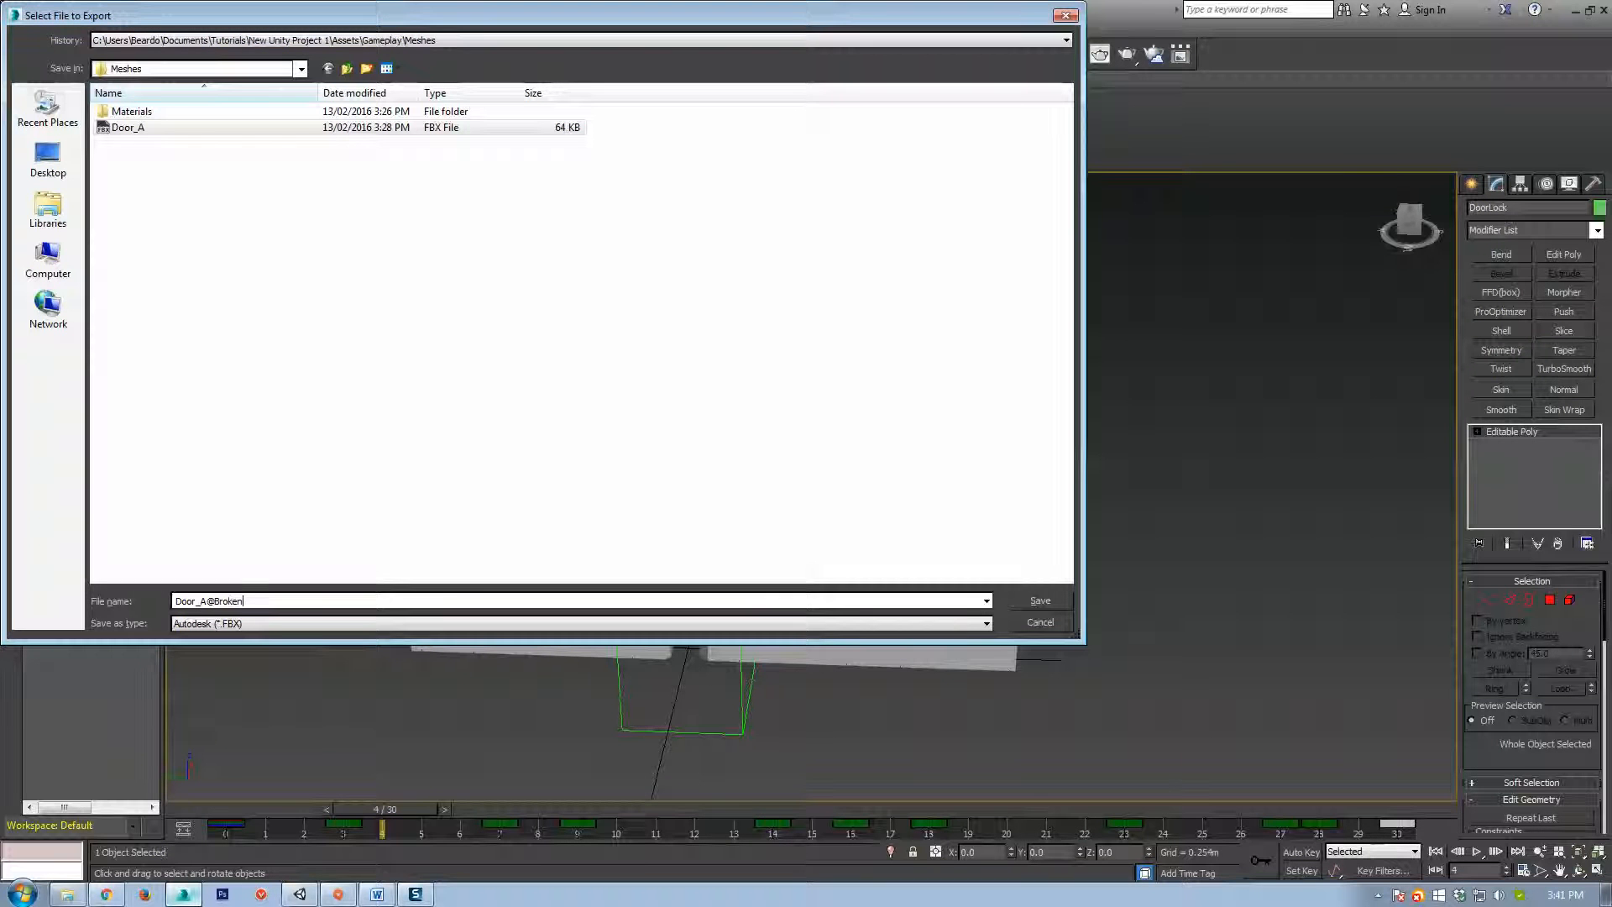
{"action": "key", "text": "Return"}
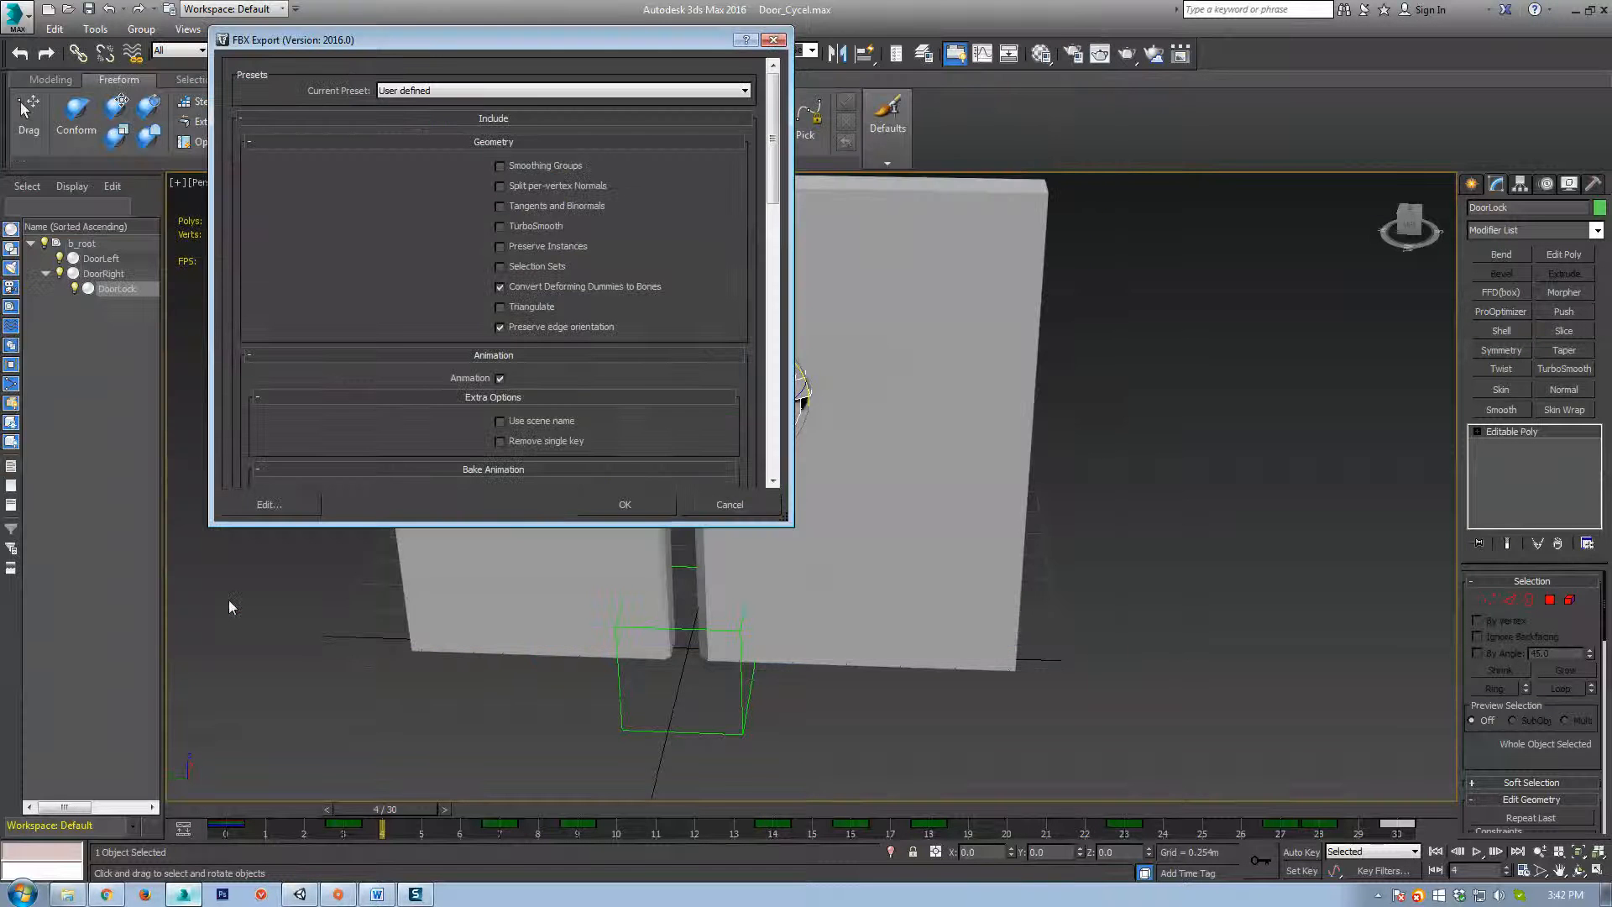
{"action": "scroll", "coordinate": [540, 363], "scroll_direction": "down", "scroll_amount": 5}
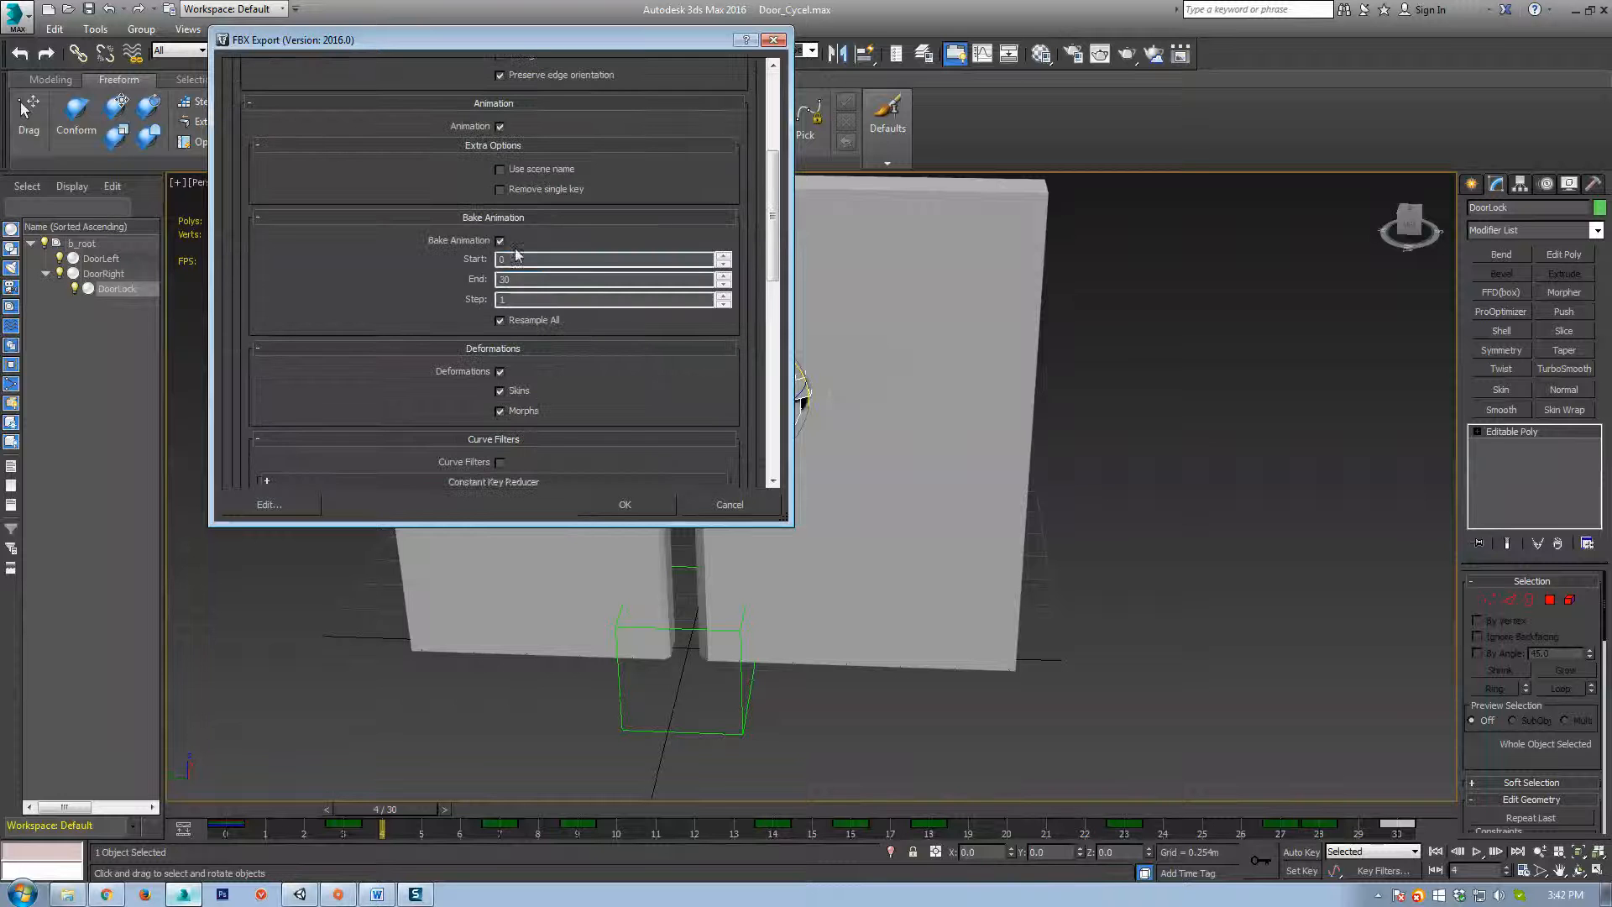
{"action": "left_click", "coordinate": [637, 506]}
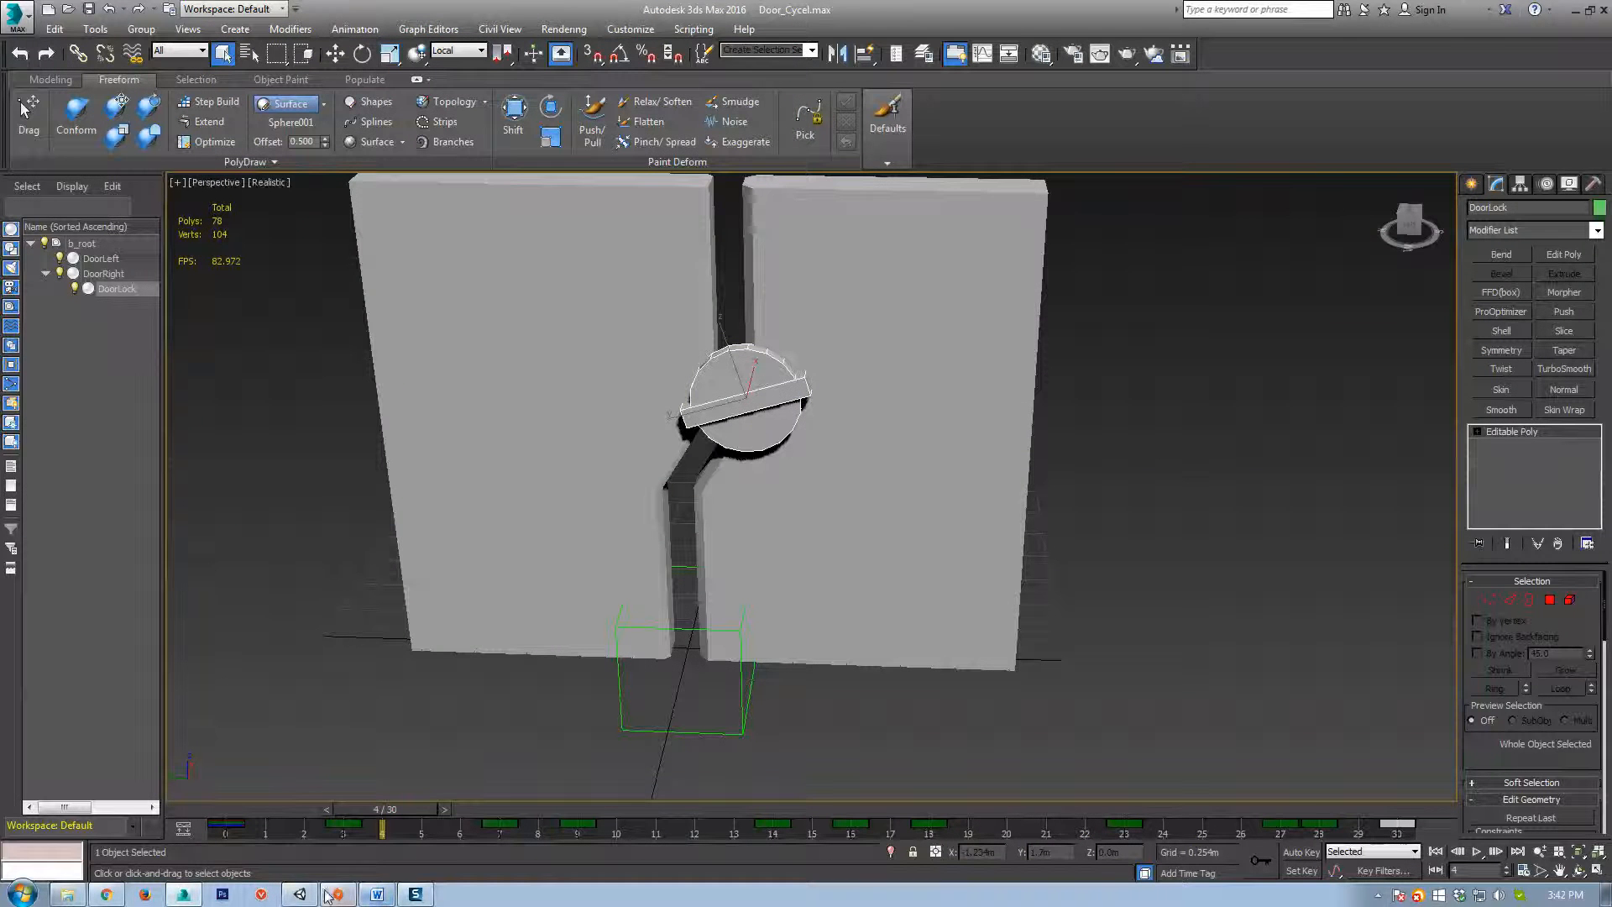
Switch to Unity, move the Animator window off the Inspector, and select the Door_A@Broken asset.
{"action": "left_click", "coordinate": [300, 894]}
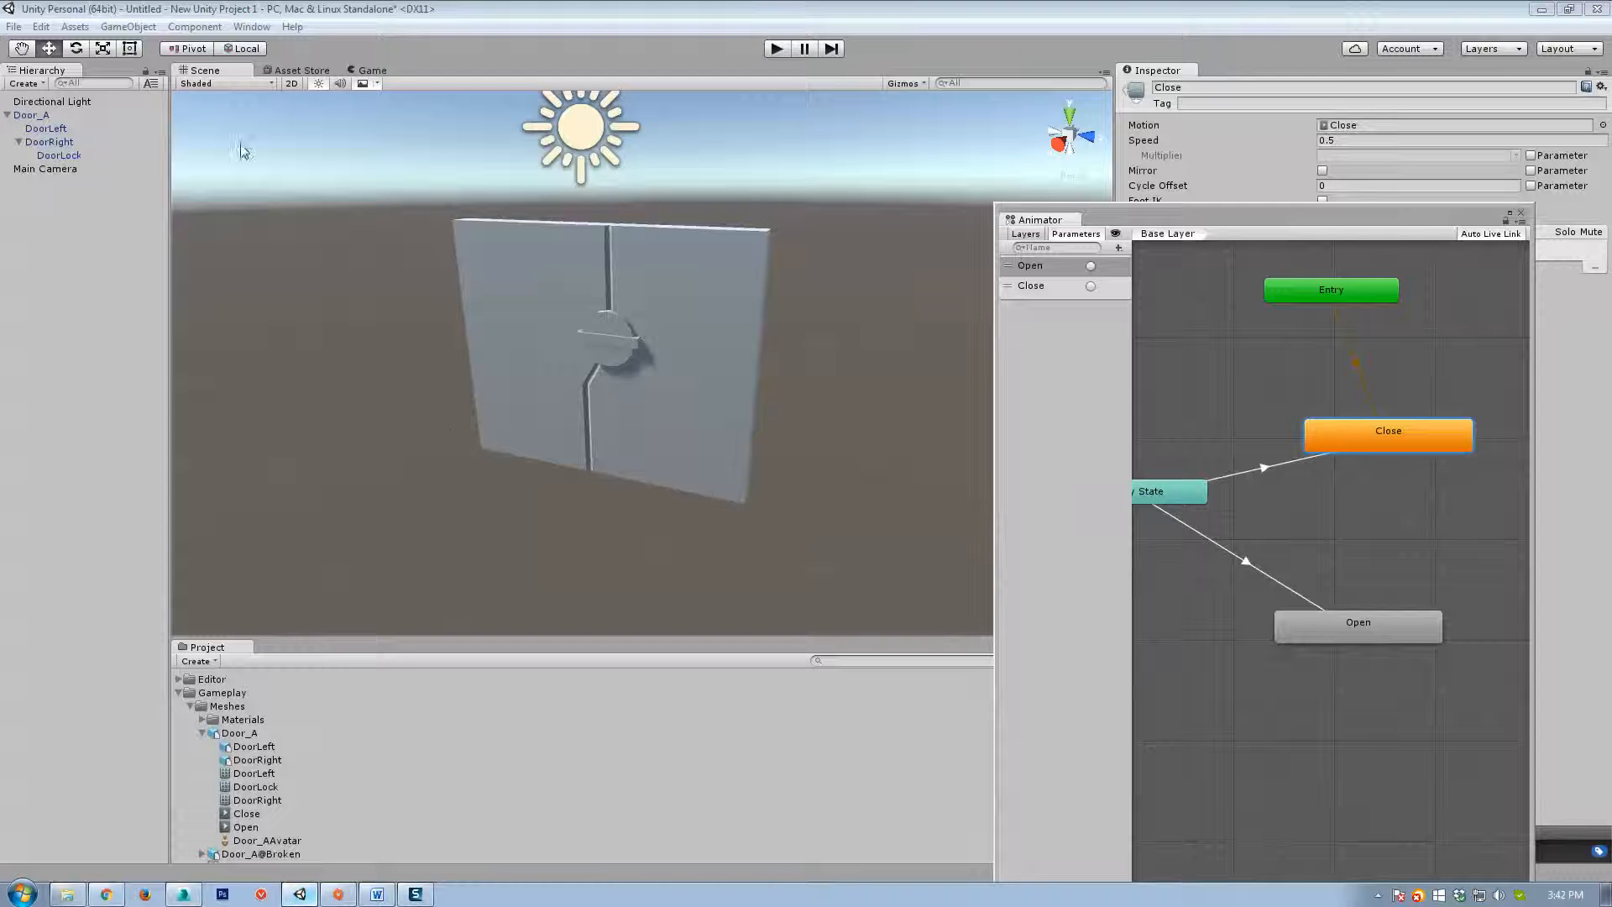
{"action": "left_click_drag", "start_coordinate": [1287, 231], "coordinate": [877, 207]}
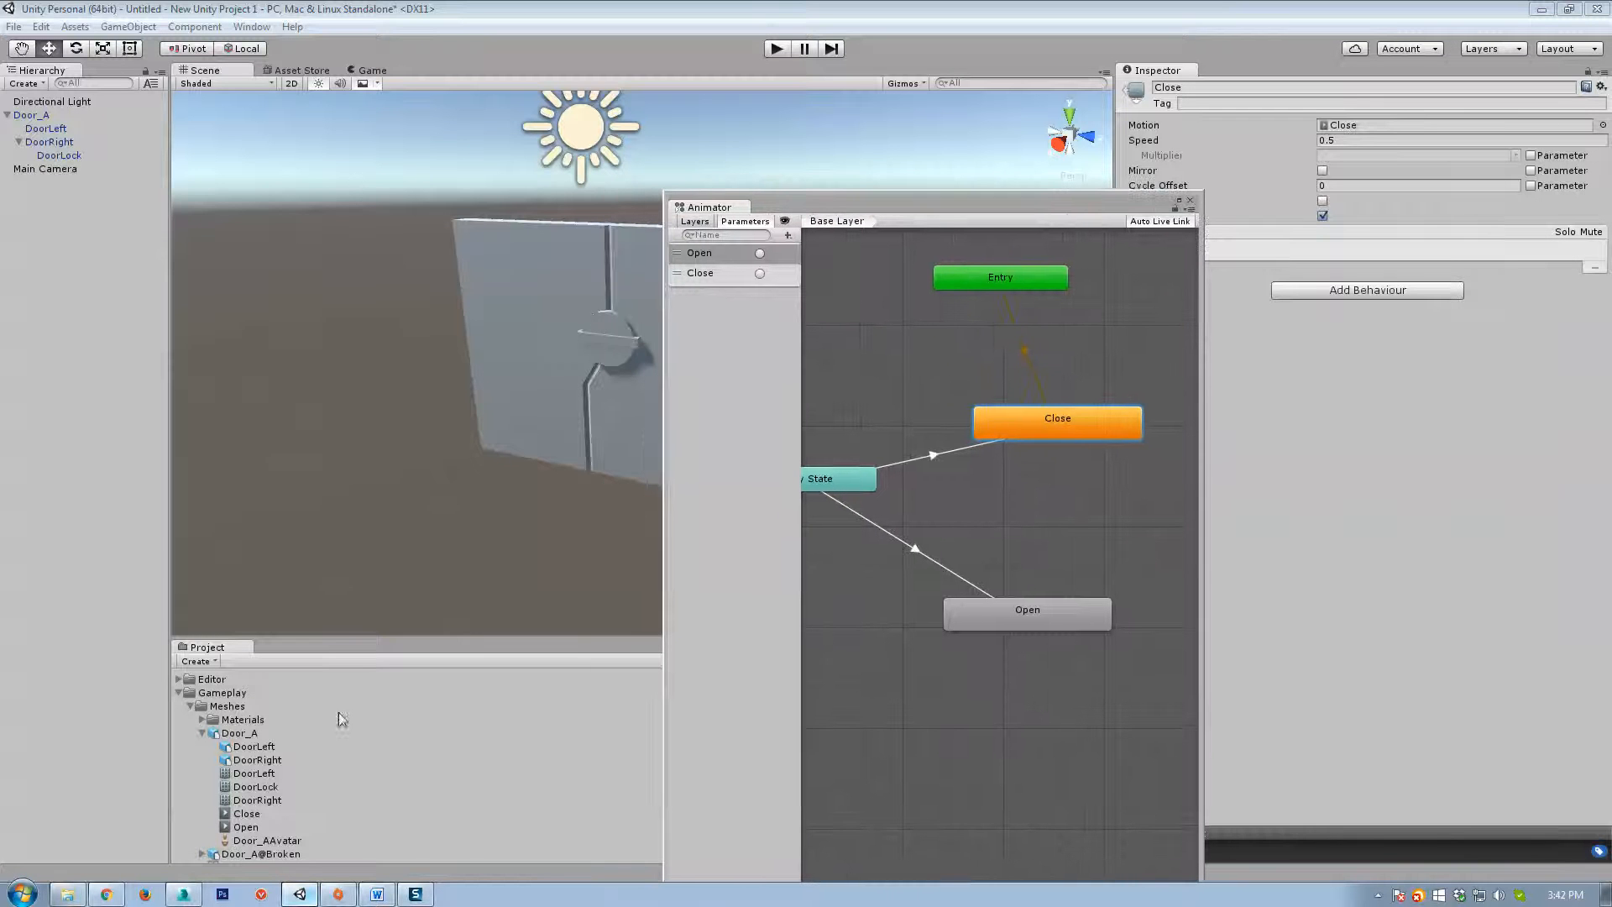
{"action": "left_click", "coordinate": [200, 733]}
{"action": "left_click", "coordinate": [201, 733]}
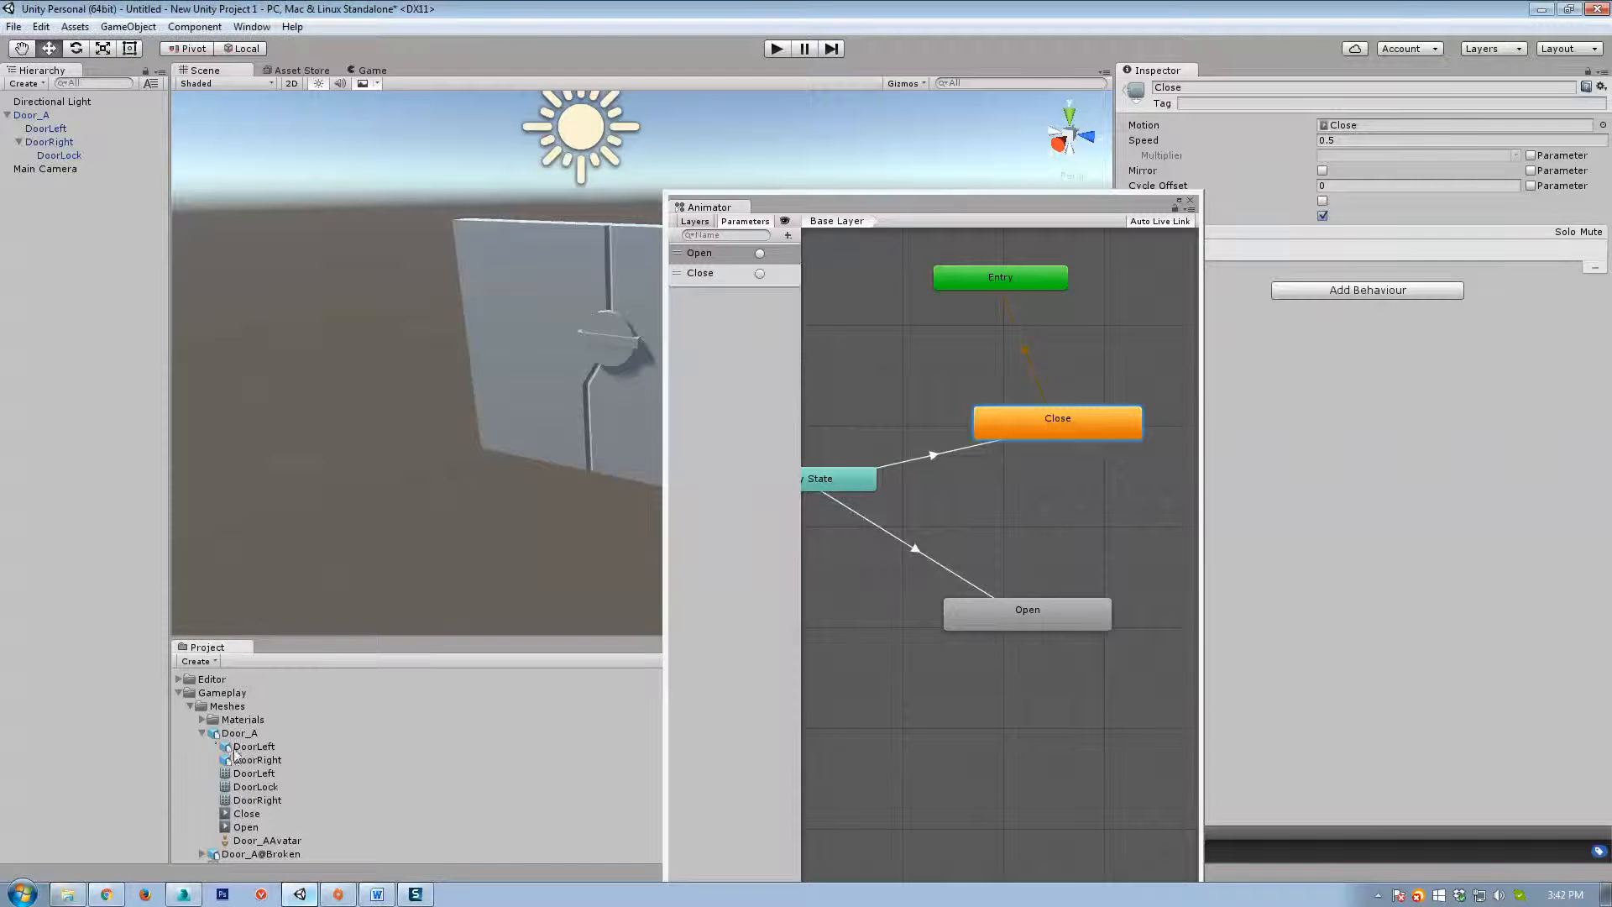
{"action": "scroll", "coordinate": [245, 713], "scroll_direction": "down", "scroll_amount": 2}
{"action": "left_click", "coordinate": [252, 792]}
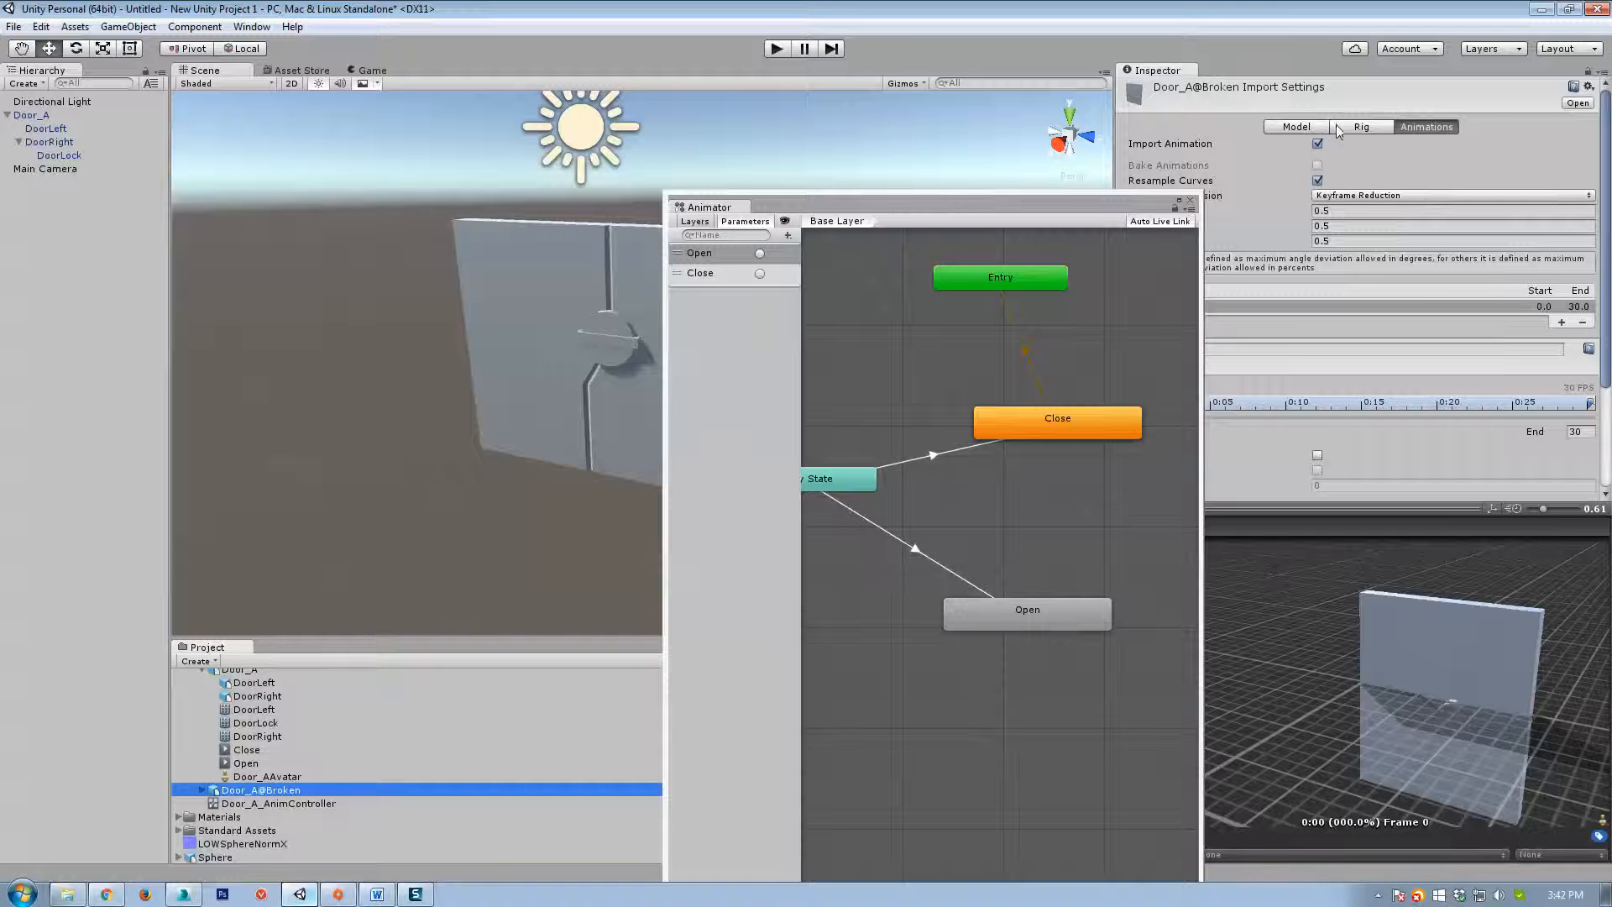
Set the Door_A@Broken rig to Copy From Other Avatar with Door_AAvatar as the source, and apply it.
{"action": "left_click", "coordinate": [1365, 127]}
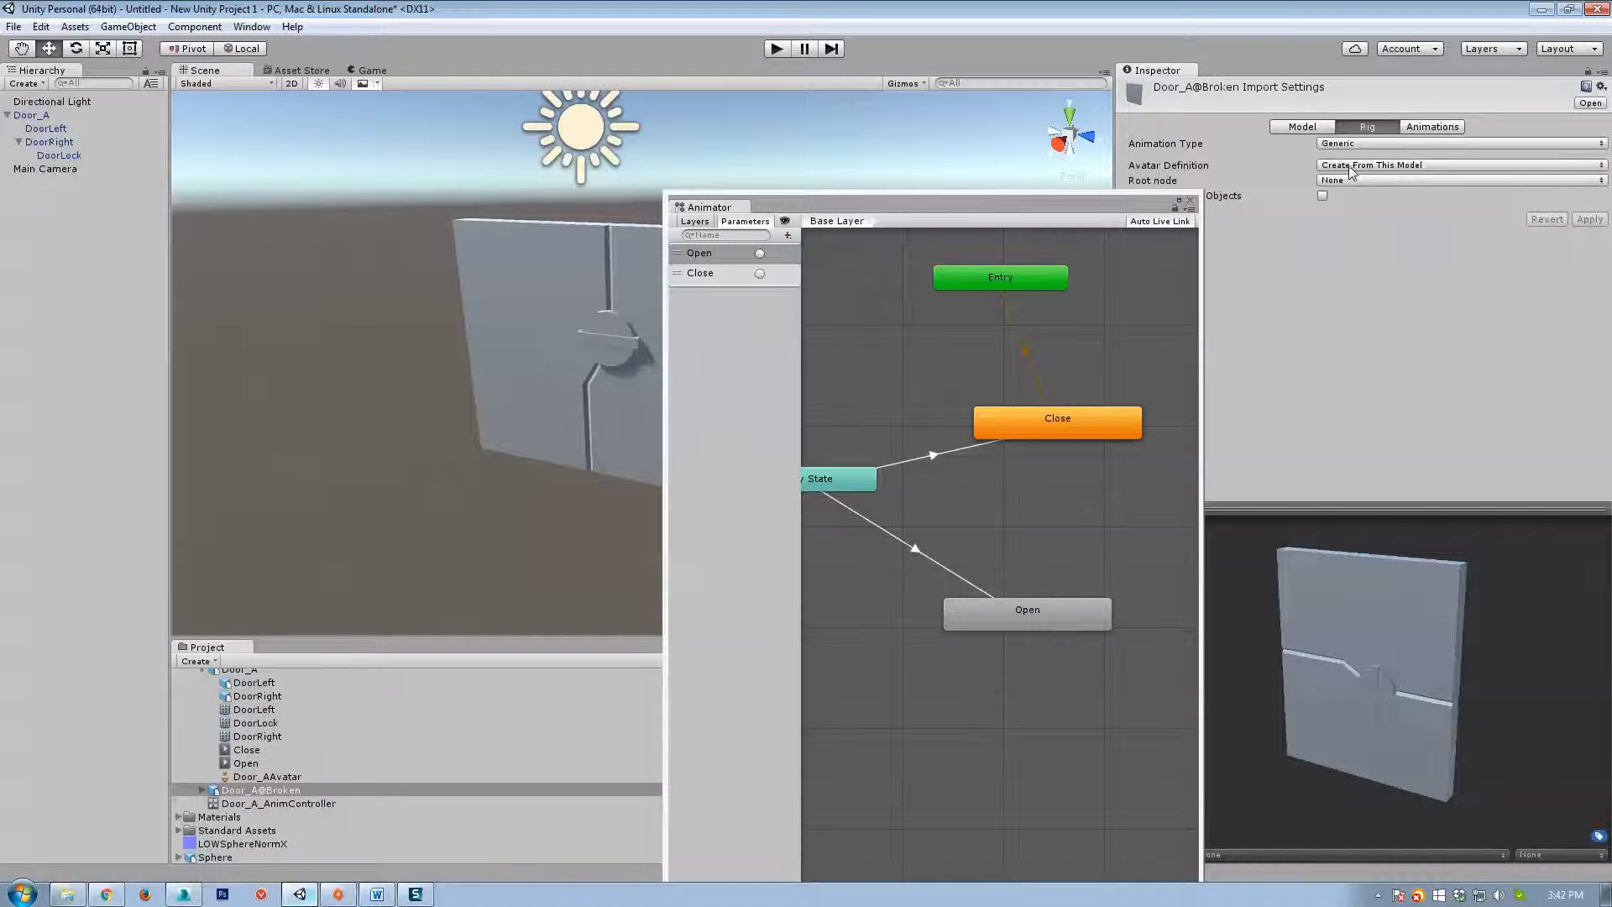
{"action": "left_click", "coordinate": [1369, 166]}
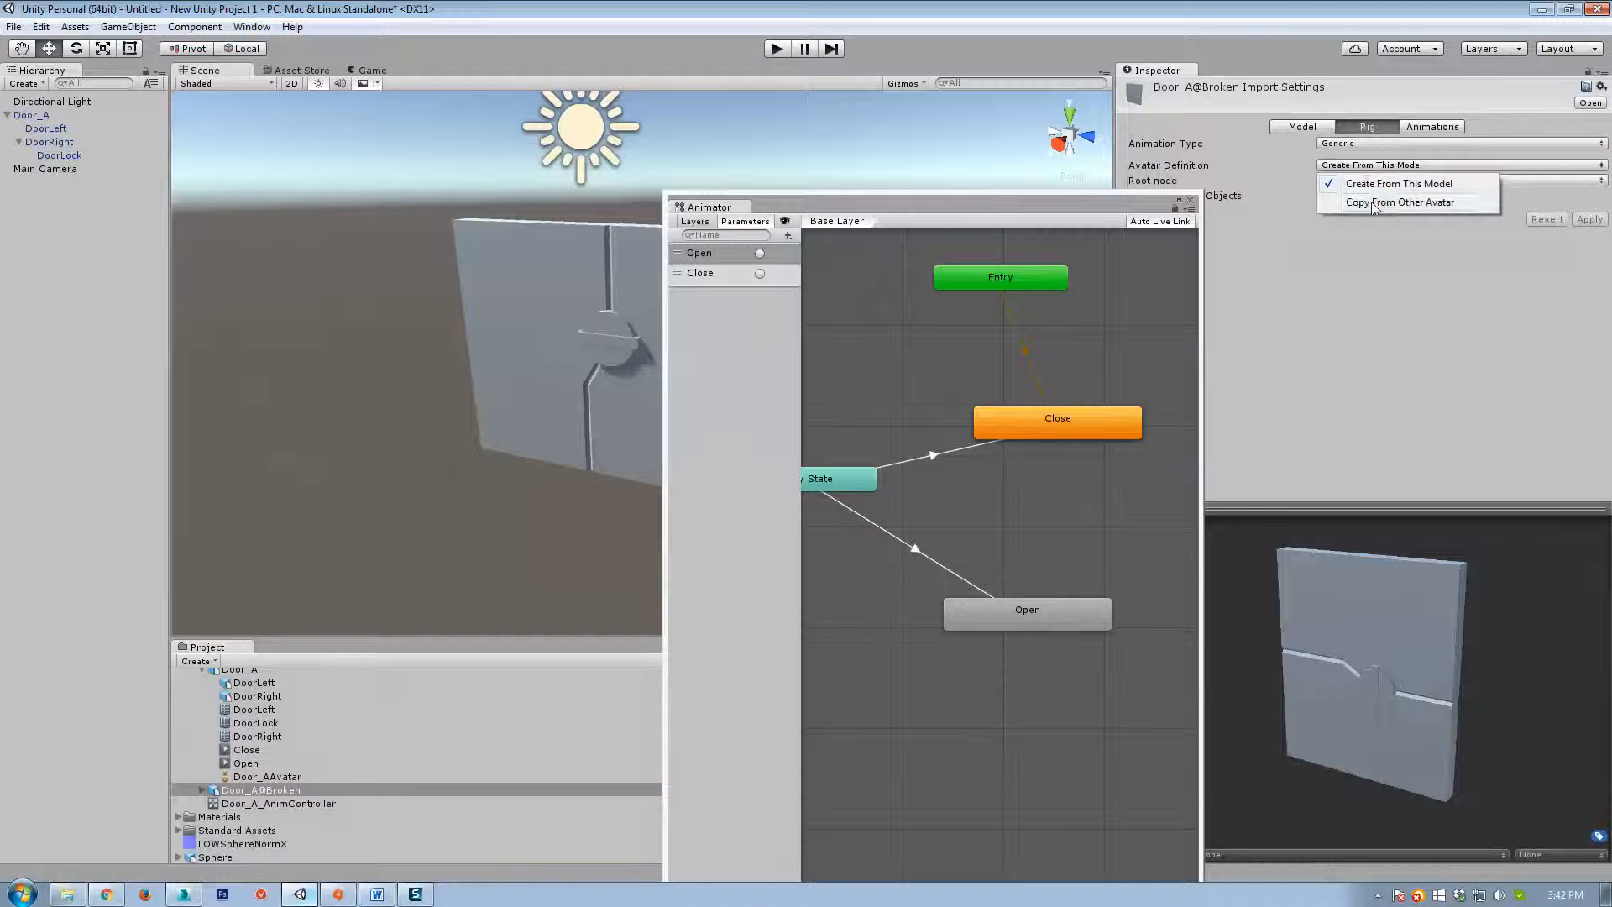
{"action": "left_click", "coordinate": [1373, 205]}
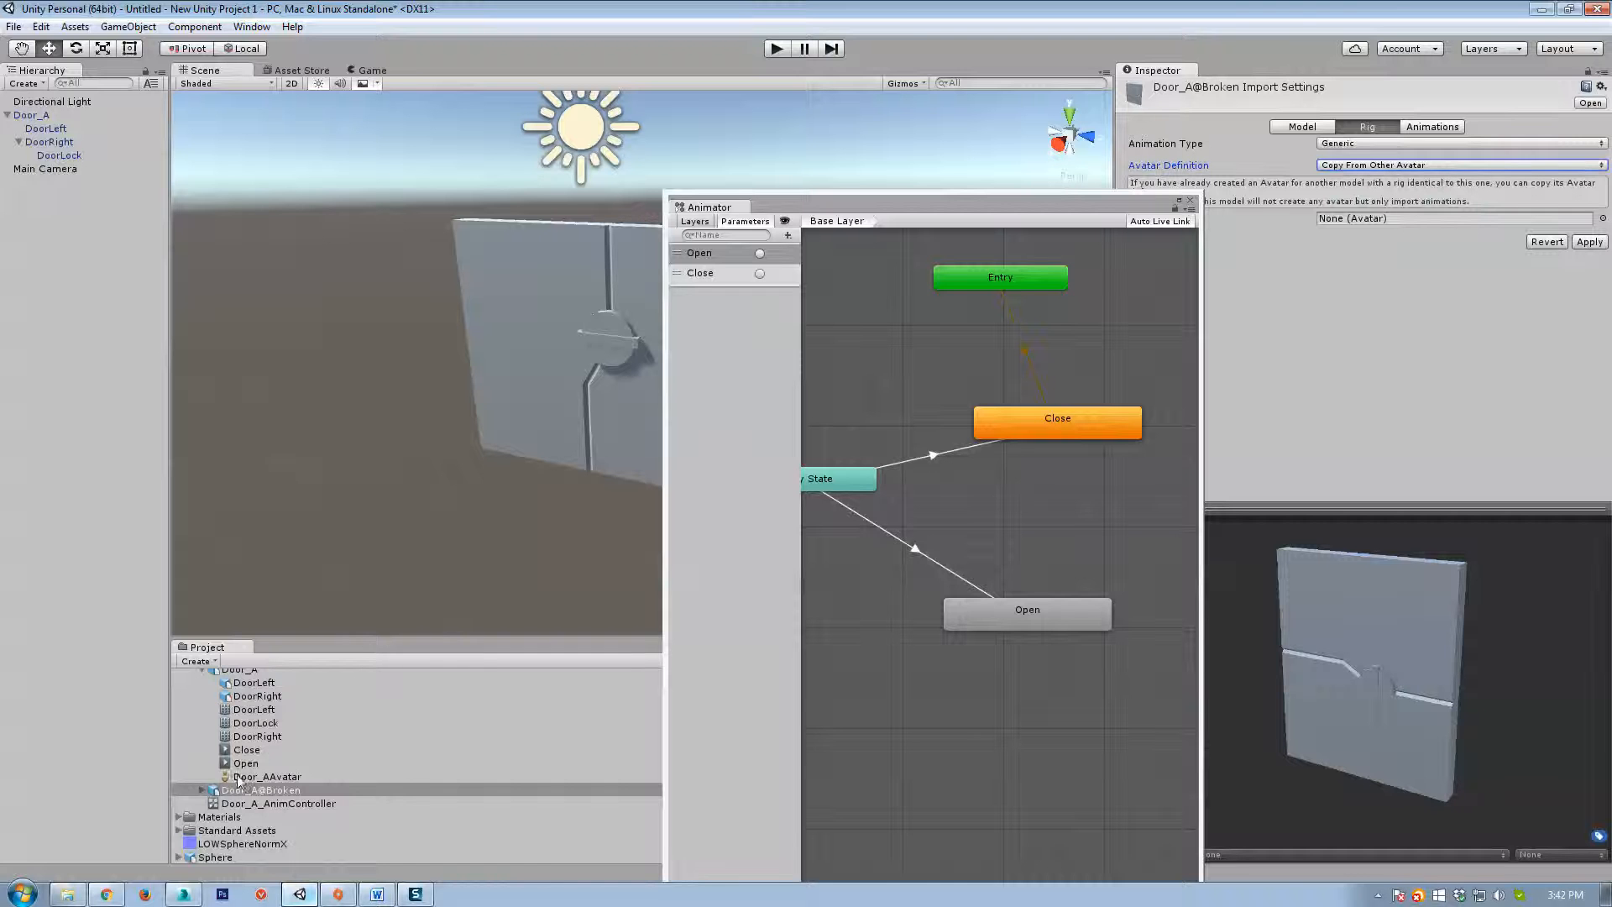
{"action": "scroll", "coordinate": [237, 781], "scroll_direction": "up", "scroll_amount": 1}
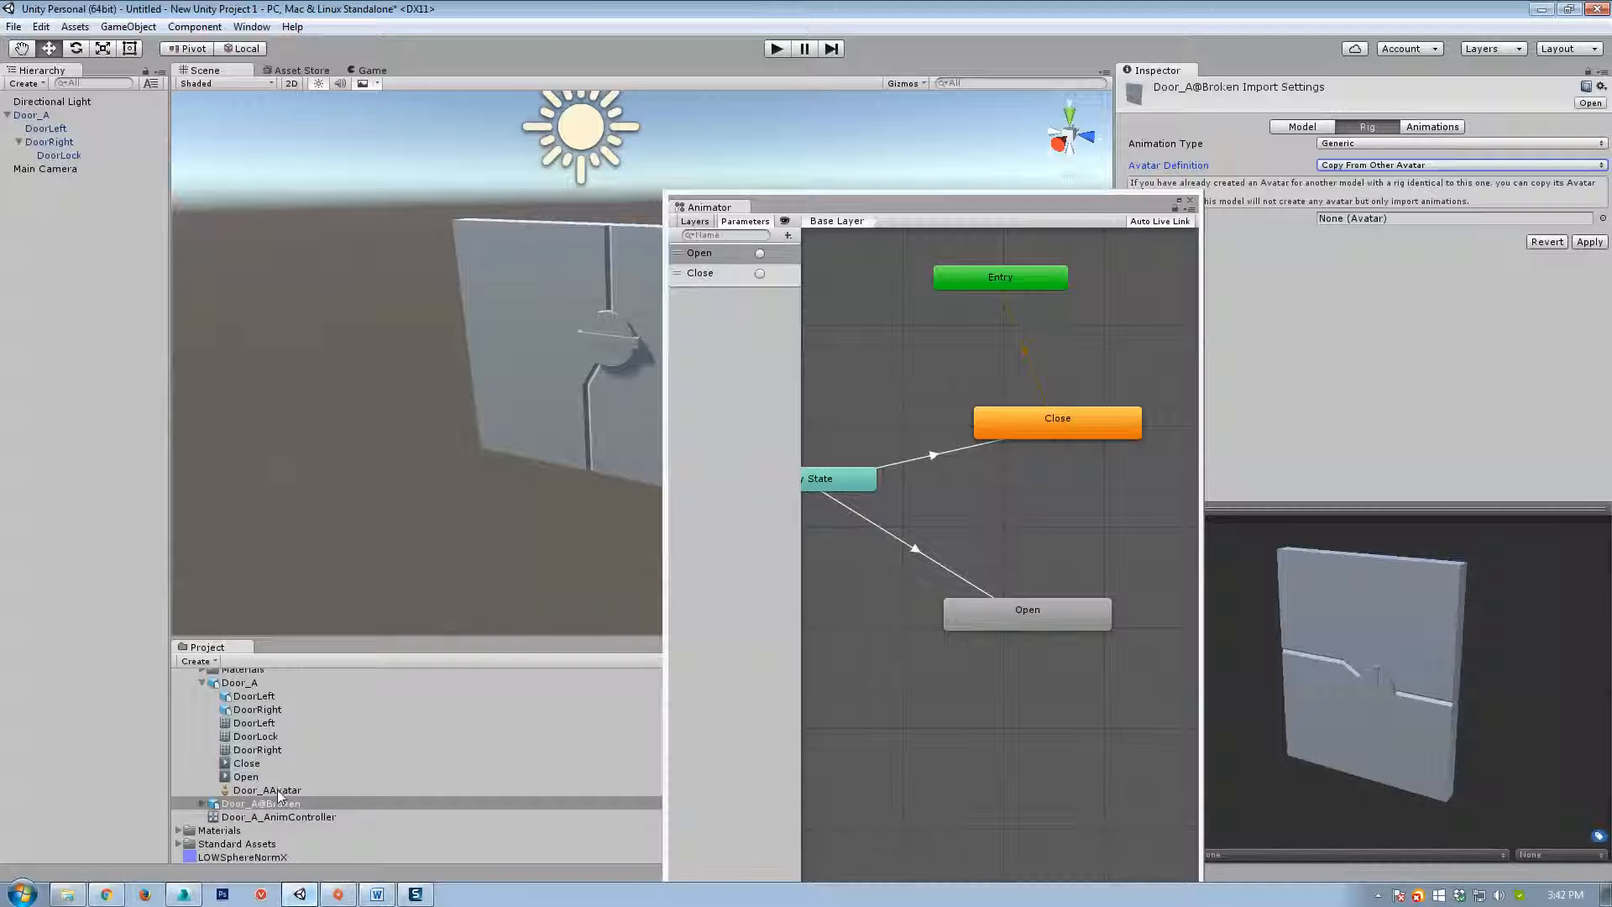
{"action": "left_click_drag", "start_coordinate": [279, 795], "coordinate": [1345, 225]}
{"action": "left_click", "coordinate": [1589, 242]}
Preview the Broken clip of Door_A@Broken, enable Loop Time for it, and apply the import settings.
{"action": "left_click", "coordinate": [1426, 127]}
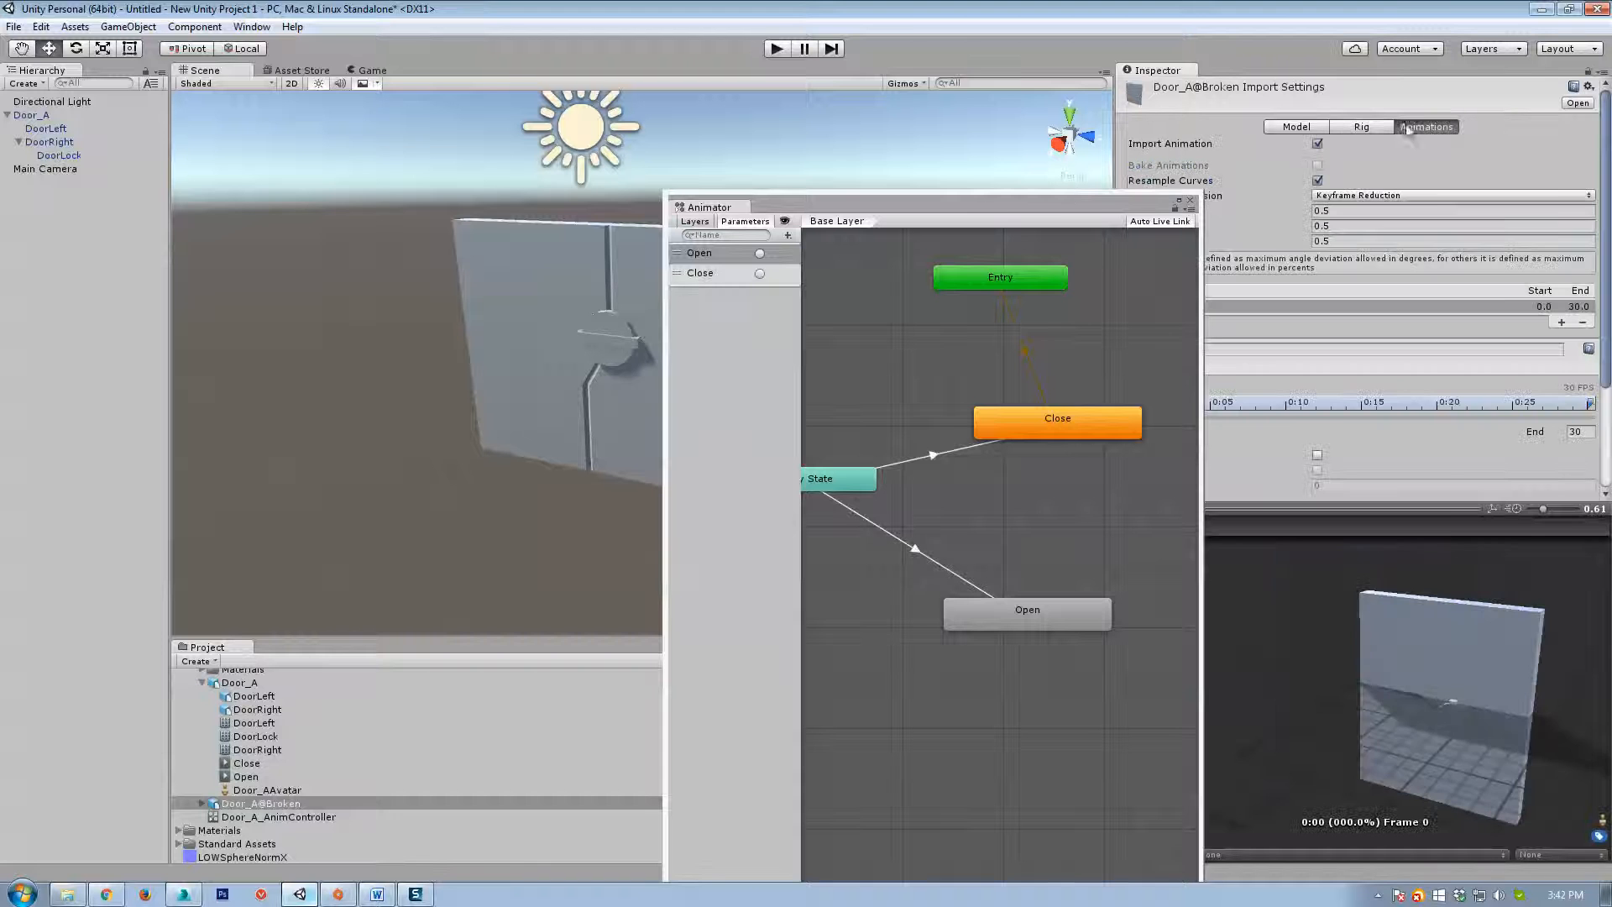
{"action": "left_click_drag", "start_coordinate": [1084, 204], "coordinate": [977, 203]}
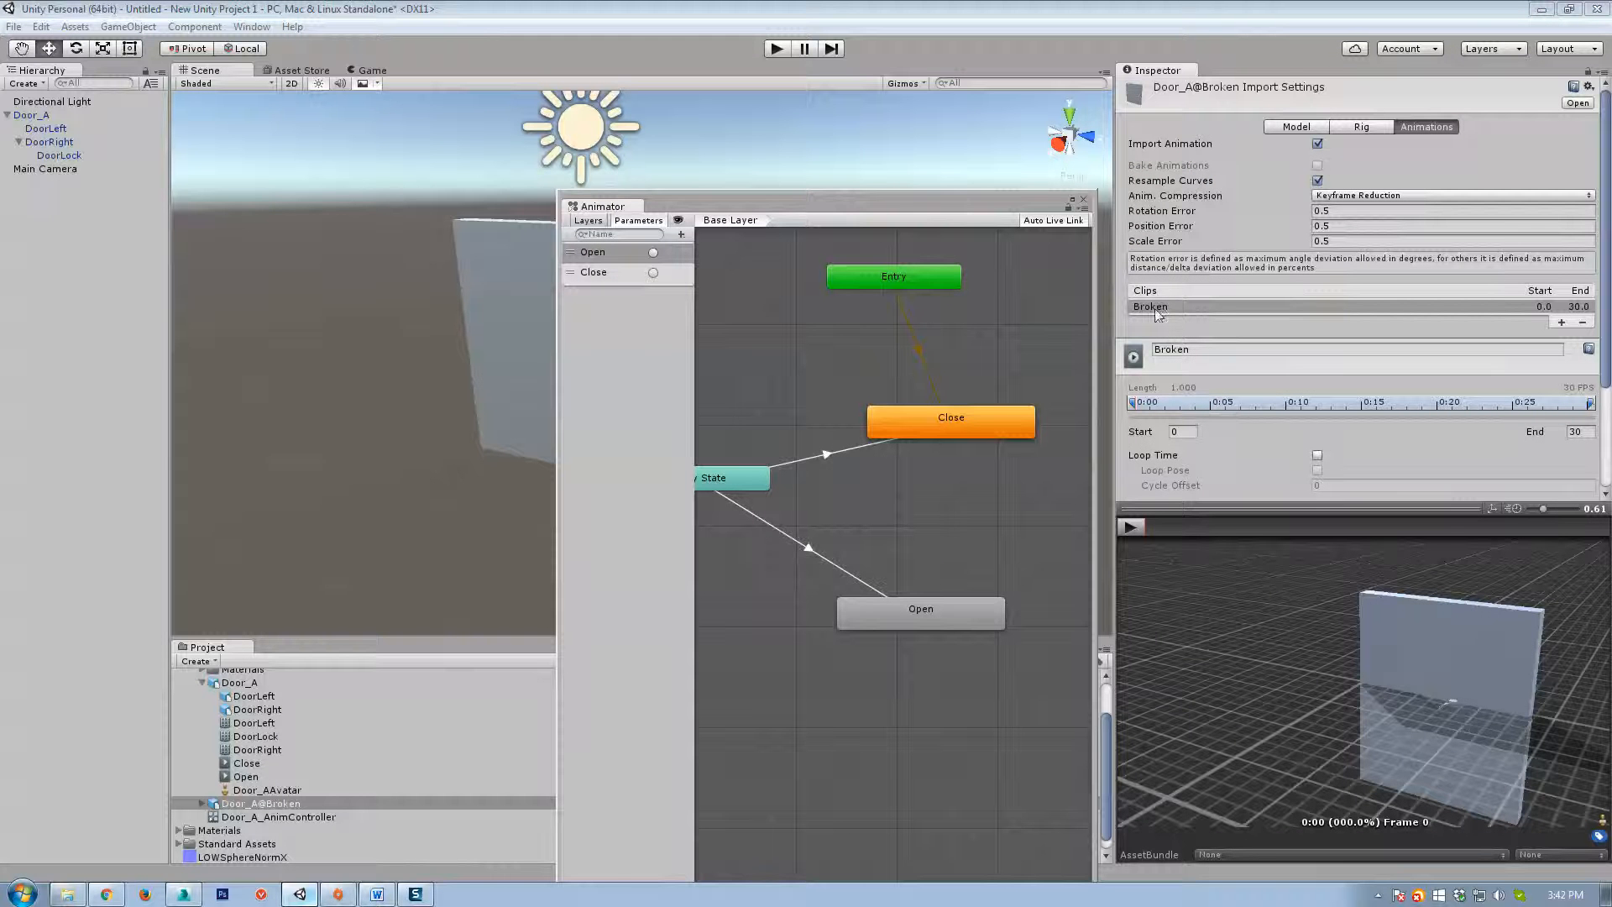
{"action": "scroll", "coordinate": [1288, 419], "scroll_direction": "down", "scroll_amount": 3}
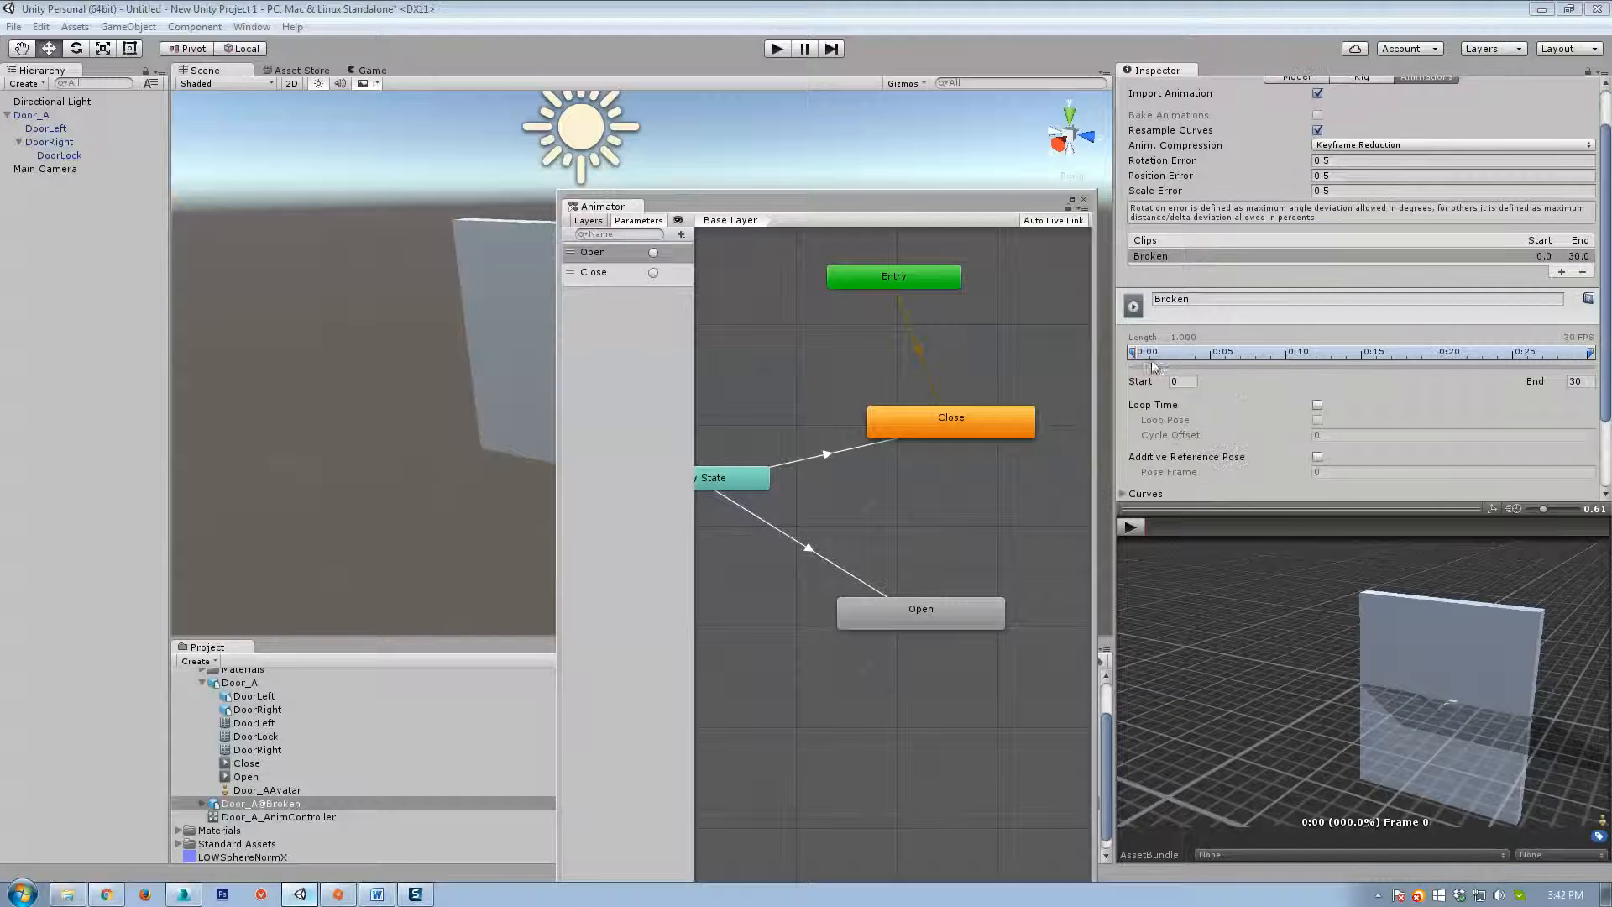
{"action": "left_click", "coordinate": [1130, 527]}
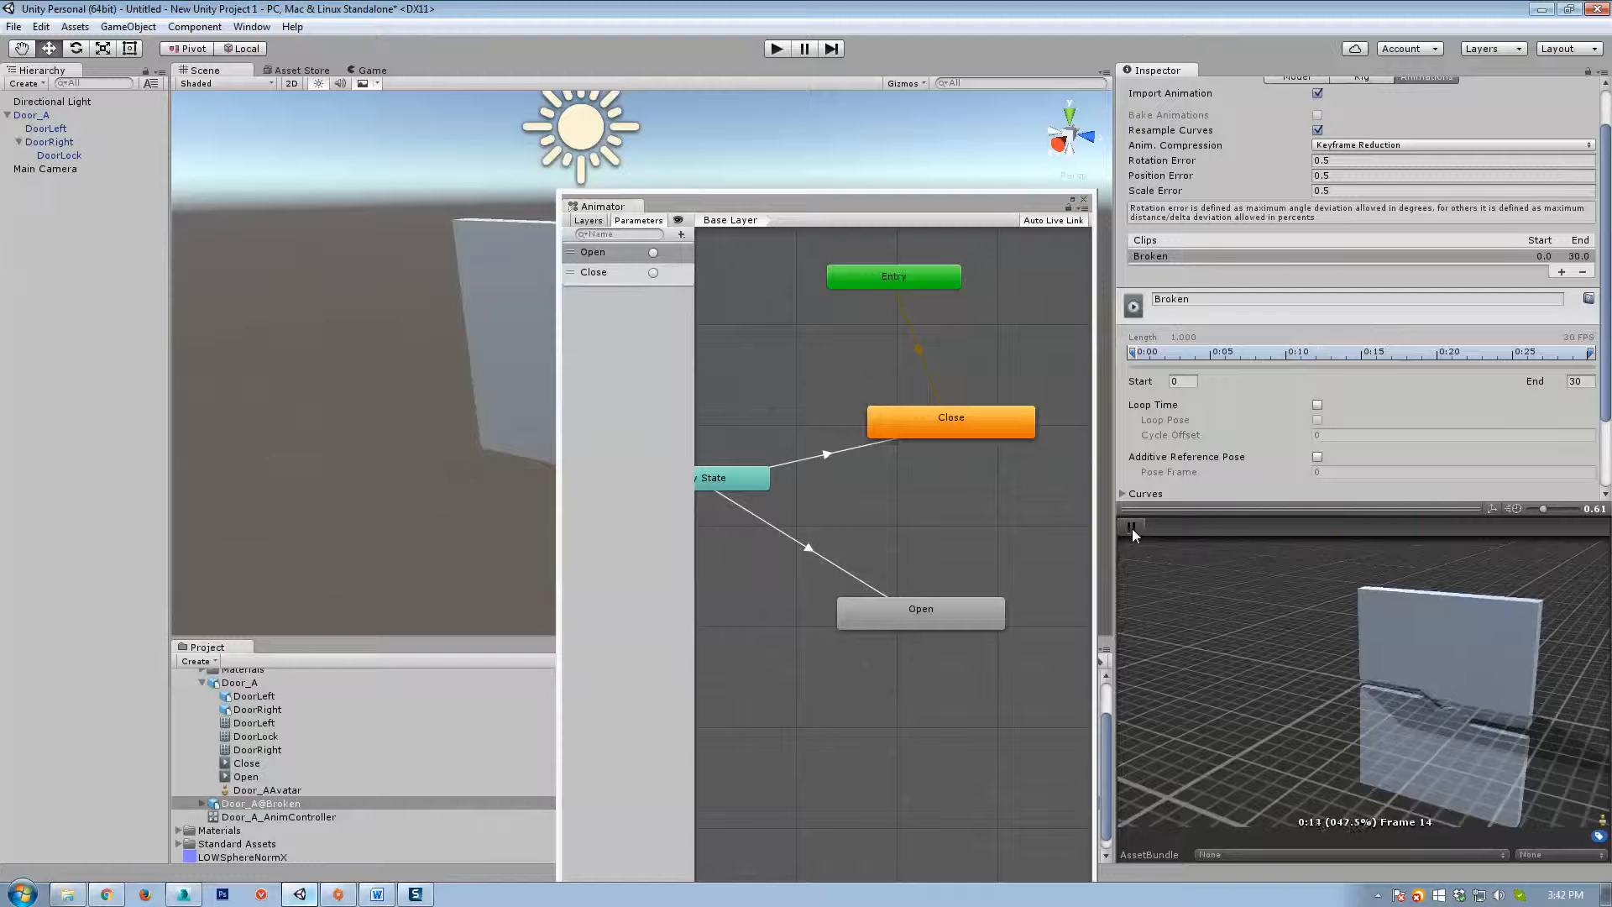
{"action": "left_click", "coordinate": [1317, 404]}
{"action": "scroll", "coordinate": [1345, 413], "scroll_direction": "down", "scroll_amount": 3}
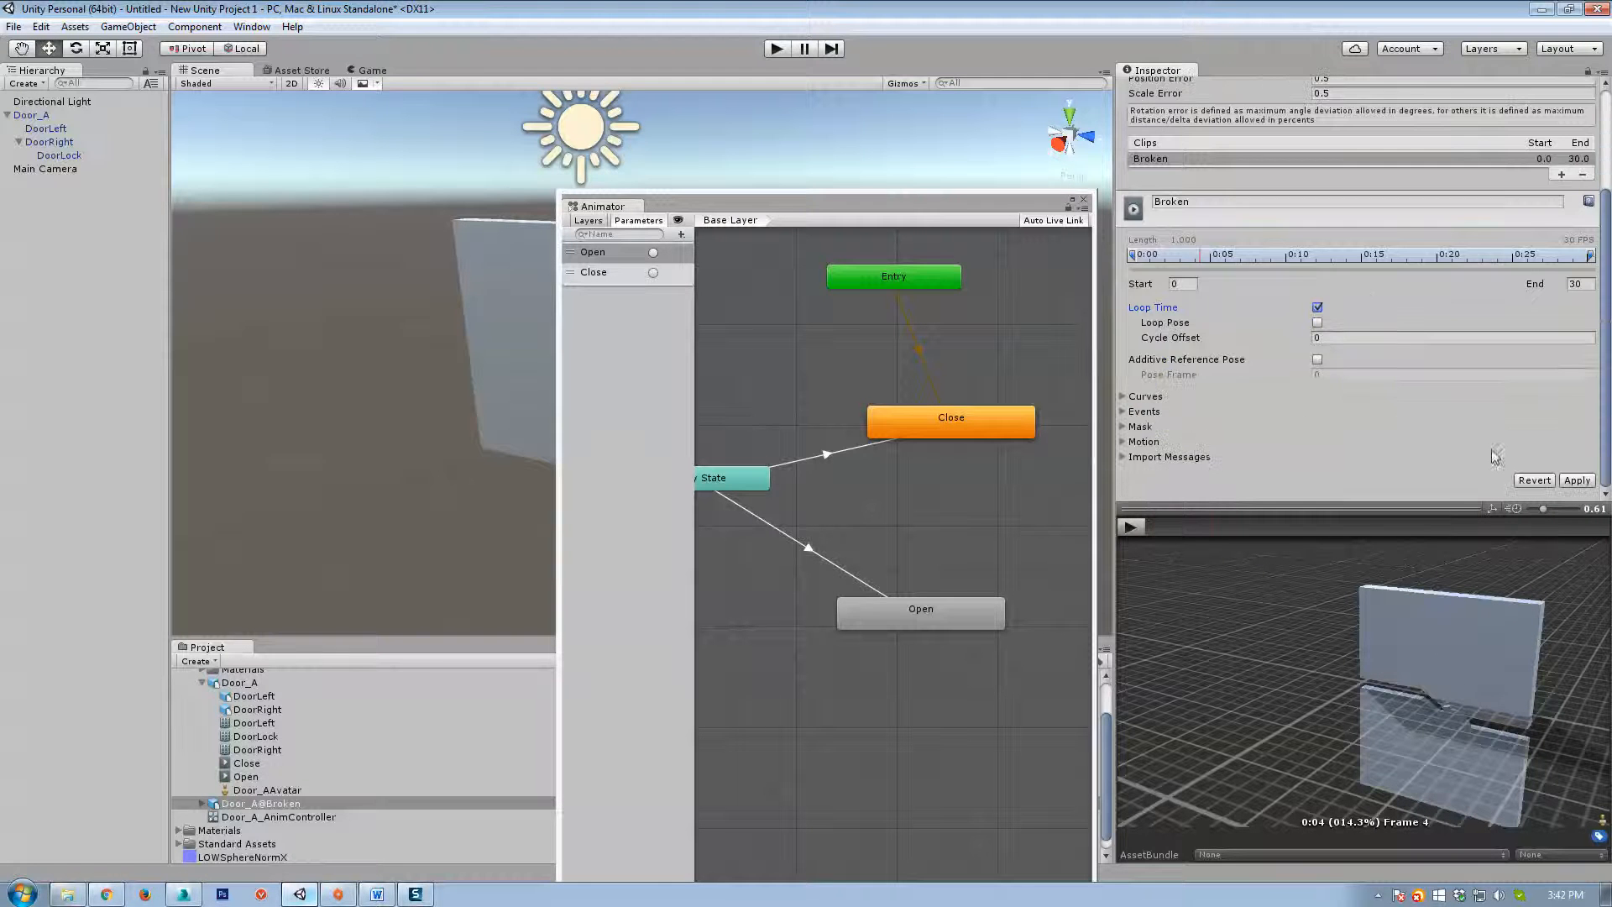
{"action": "left_click", "coordinate": [1577, 480]}
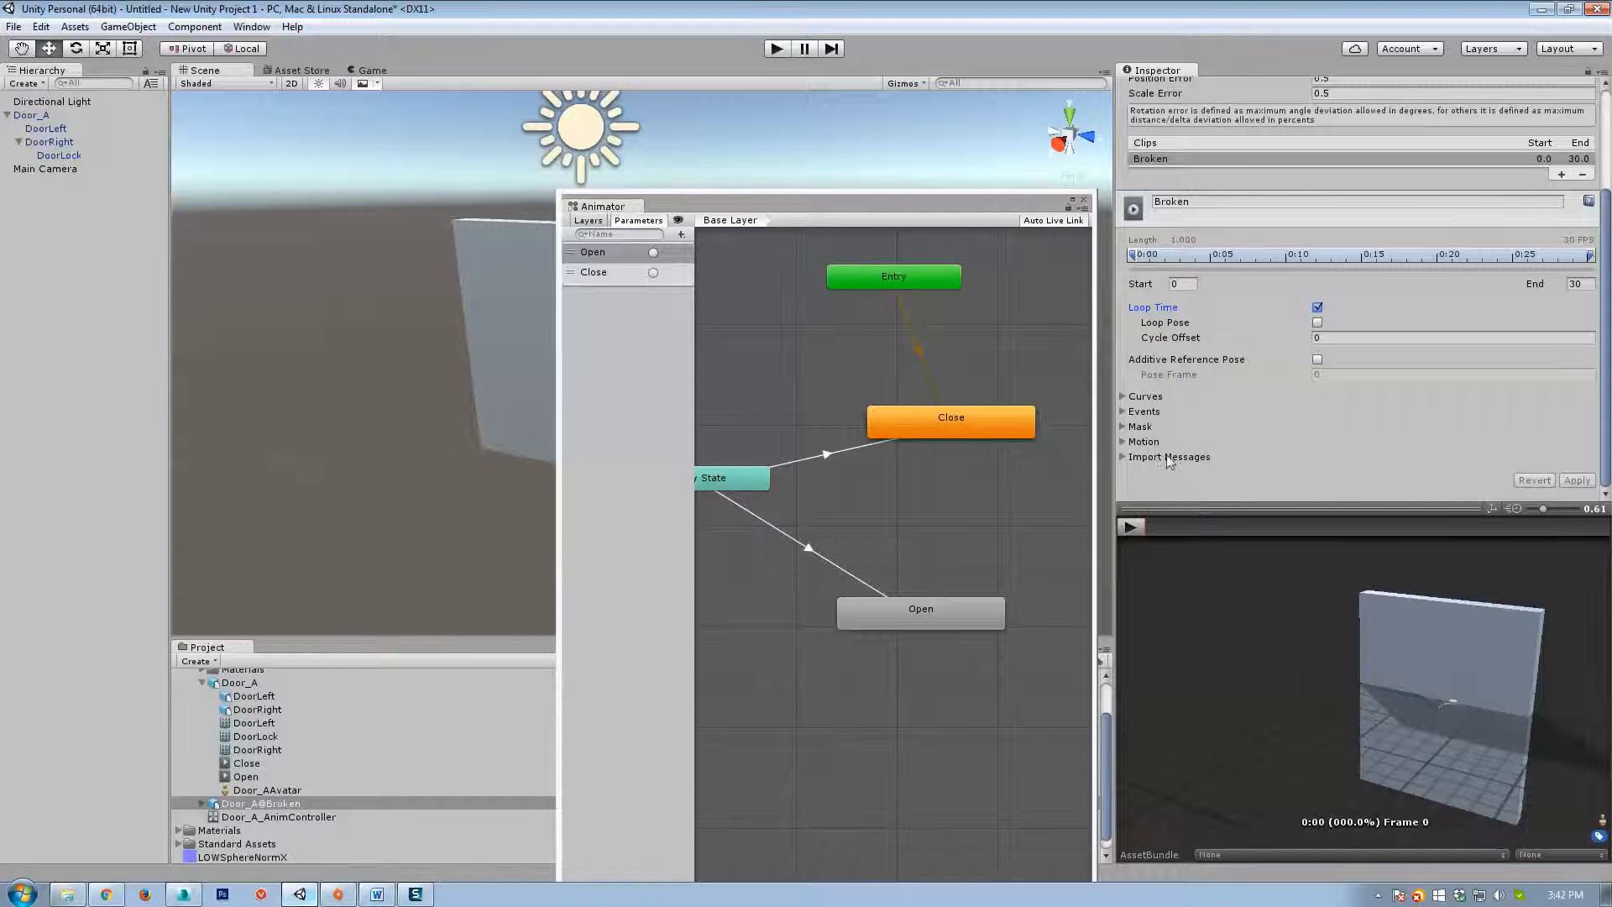
Add the Broken clip from Door_A@Broken to the animator graph and place its state beside the Close state.
{"action": "left_click_drag", "start_coordinate": [952, 210], "coordinate": [1112, 112]}
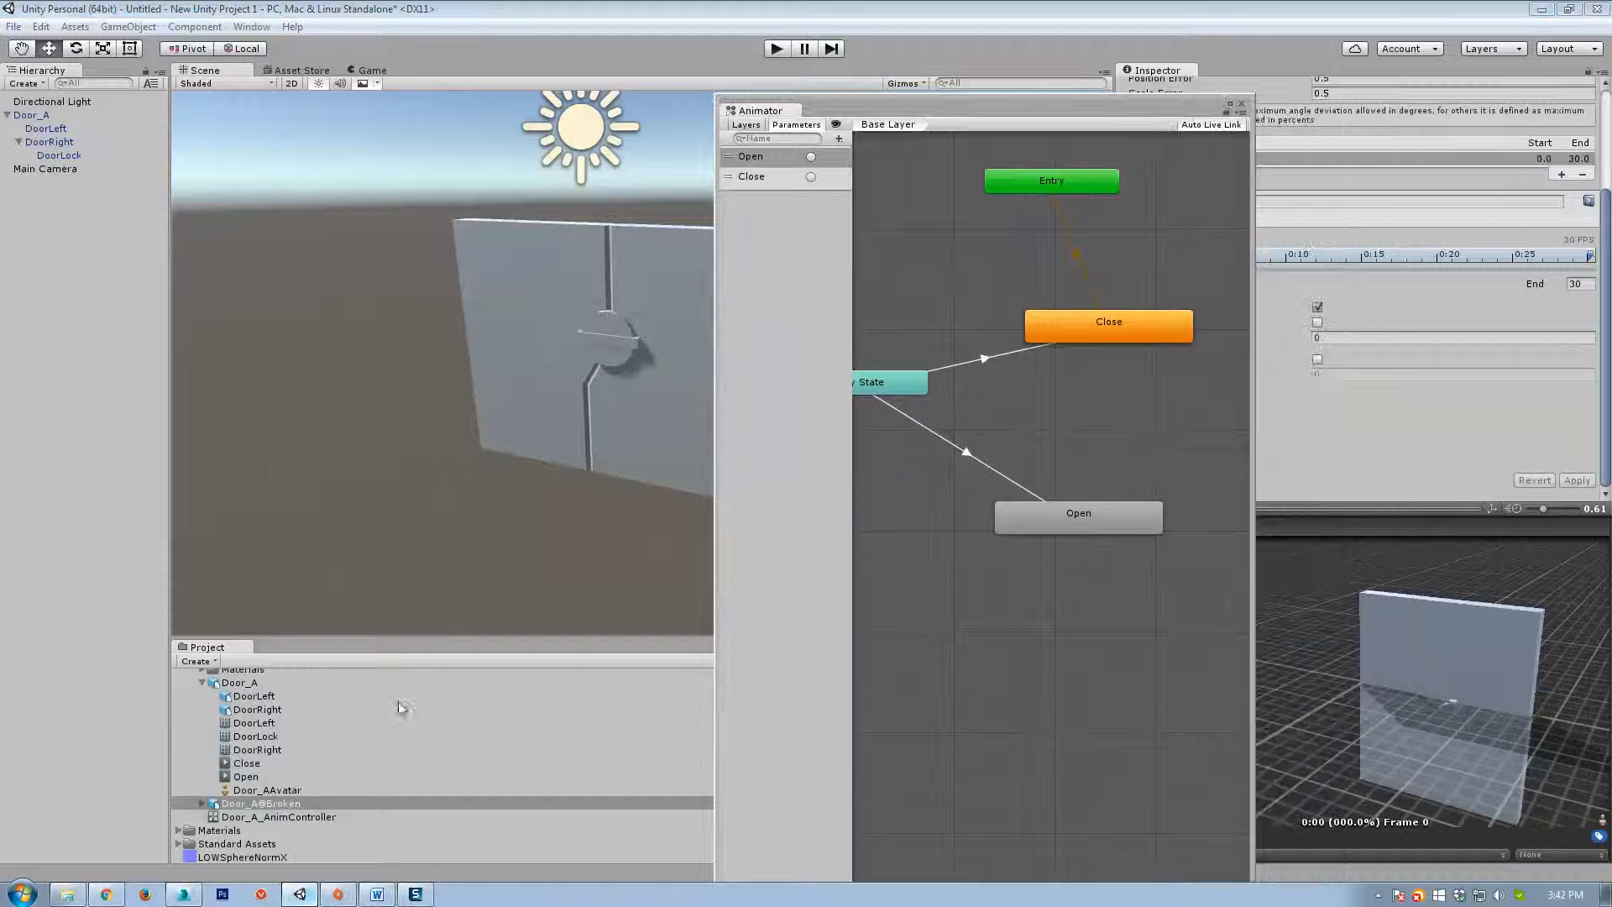
{"action": "left_click", "coordinate": [201, 803]}
{"action": "scroll", "coordinate": [277, 789], "scroll_direction": "down", "scroll_amount": 2}
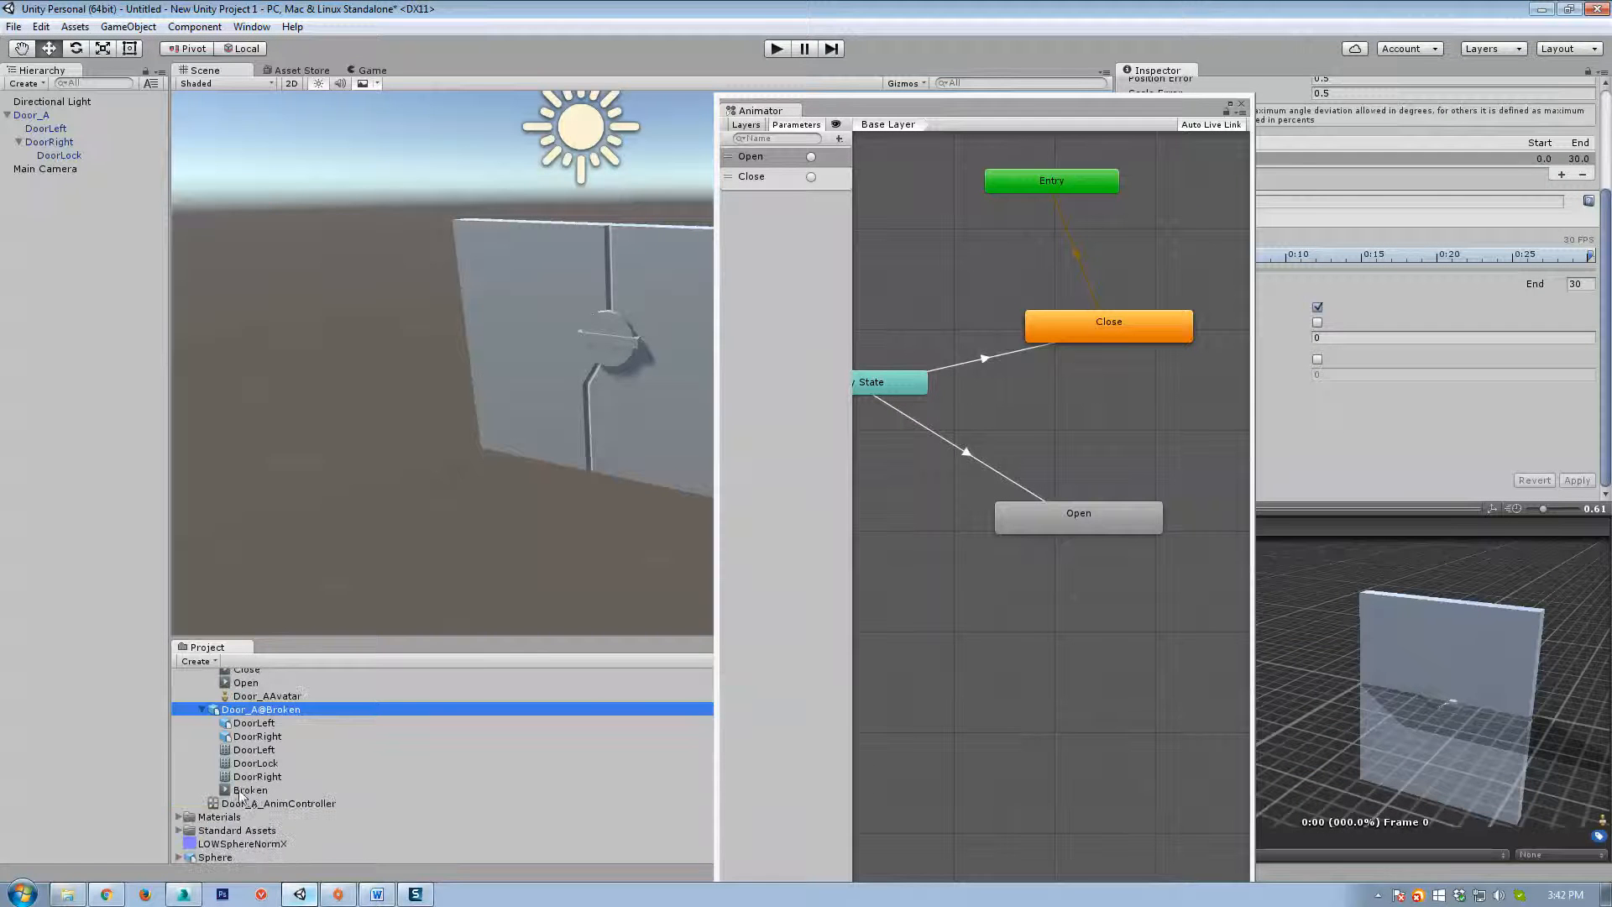
{"action": "left_click_drag", "start_coordinate": [246, 794], "coordinate": [1186, 594]}
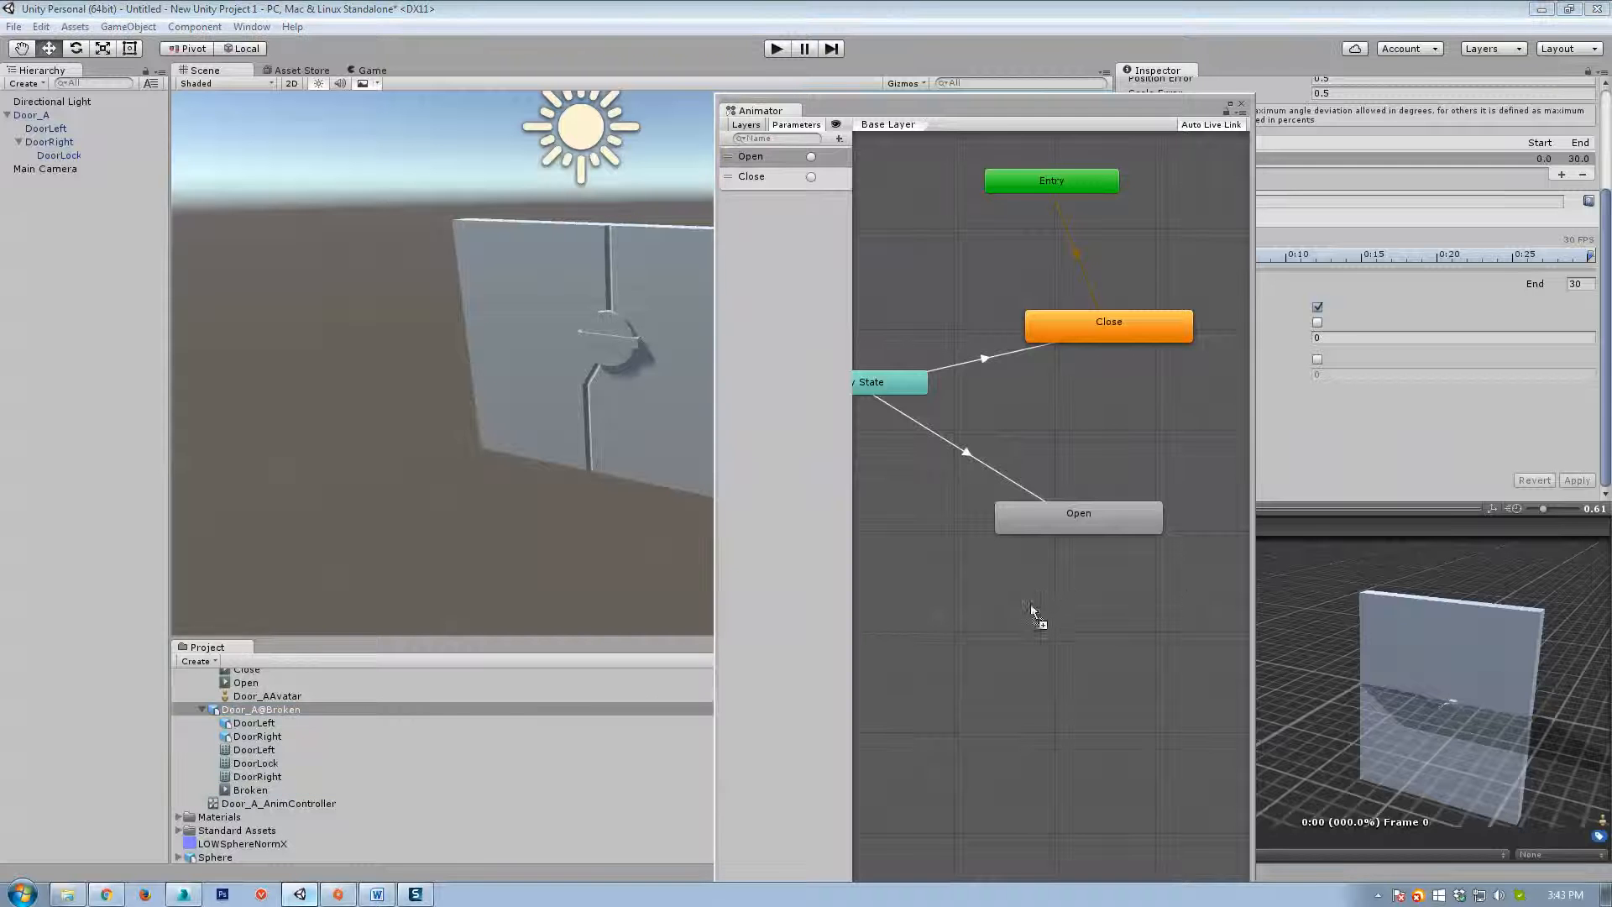
{"action": "left_click_drag", "start_coordinate": [1032, 608], "coordinate": [1032, 608]}
{"action": "middle_click_drag", "start_coordinate": [965, 602], "coordinate": [1067, 534]}
{"action": "left_click_drag", "start_coordinate": [1164, 567], "coordinate": [910, 527]}
{"action": "middle_click_drag", "start_coordinate": [1034, 432], "coordinate": [936, 541]}
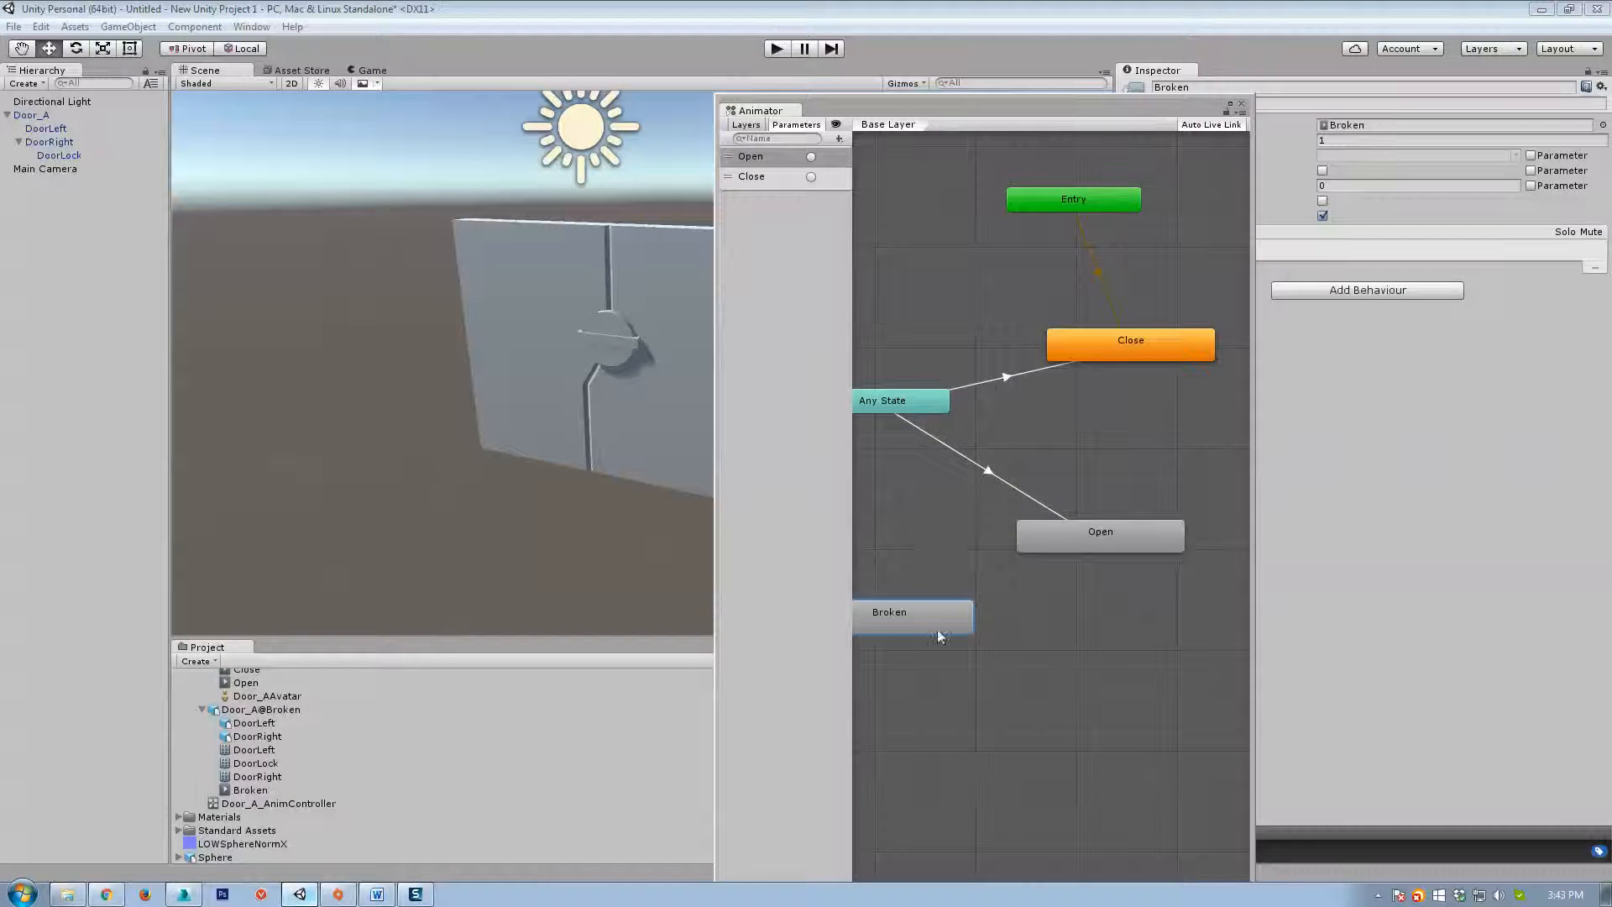
{"action": "left_click_drag", "start_coordinate": [953, 631], "coordinate": [1186, 443]}
{"action": "middle_click_drag", "start_coordinate": [1186, 443], "coordinate": [940, 495]}
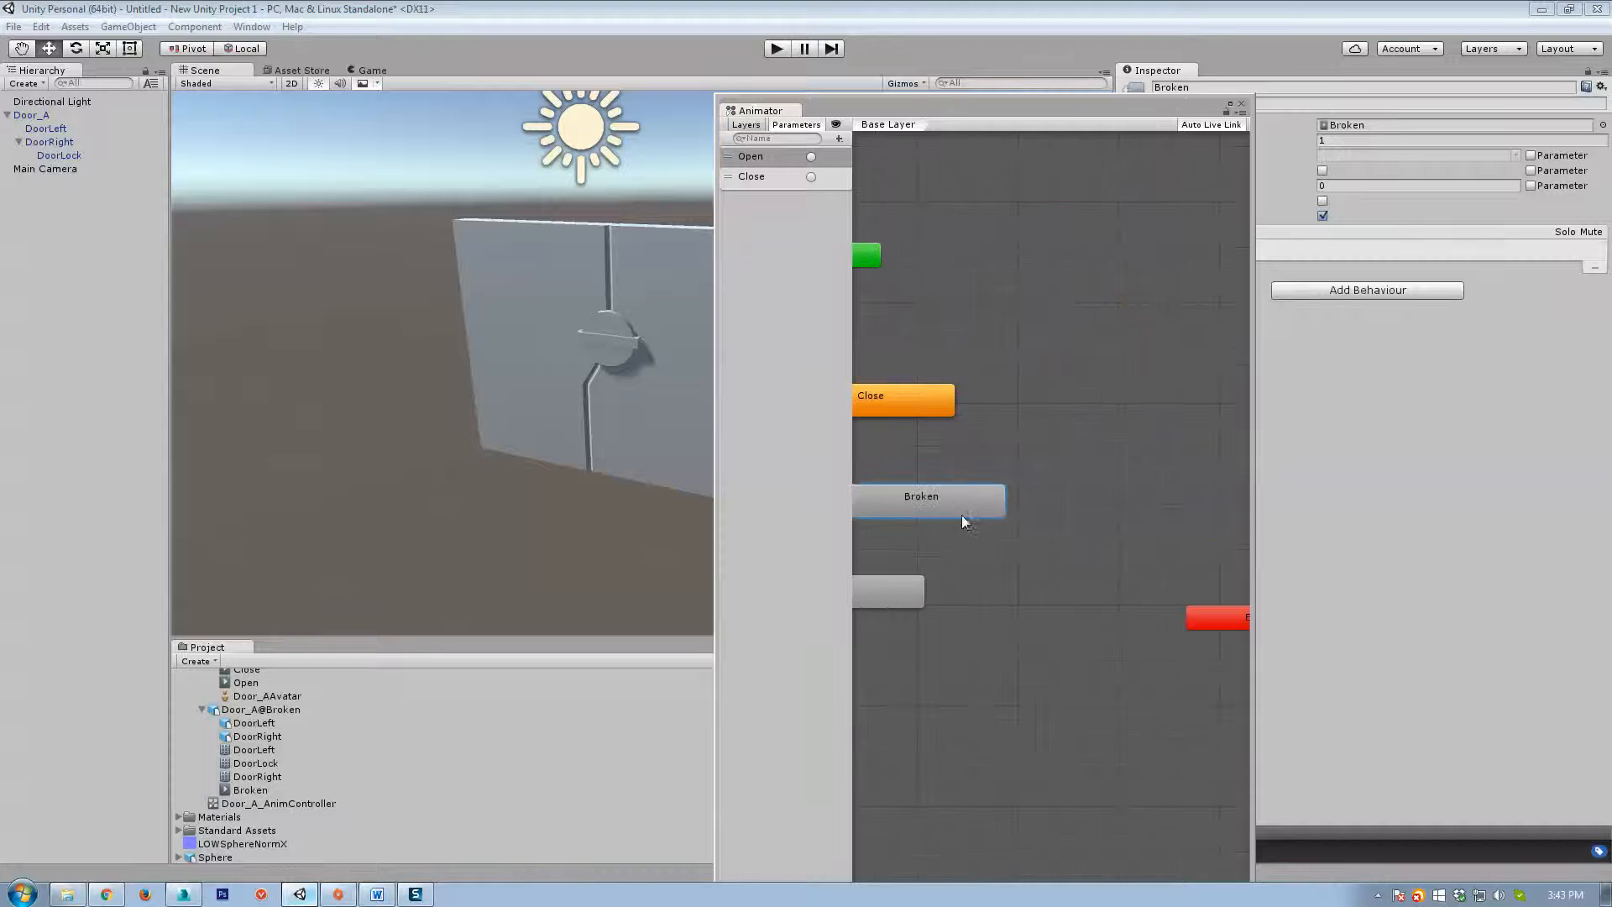
{"action": "left_click_drag", "start_coordinate": [940, 495], "coordinate": [1137, 424]}
{"action": "middle_click_drag", "start_coordinate": [949, 426], "coordinate": [974, 403]}
Make a transition from the Close state to the Broken state and align Broken level with Close.
{"action": "right_click", "coordinate": [973, 403]}
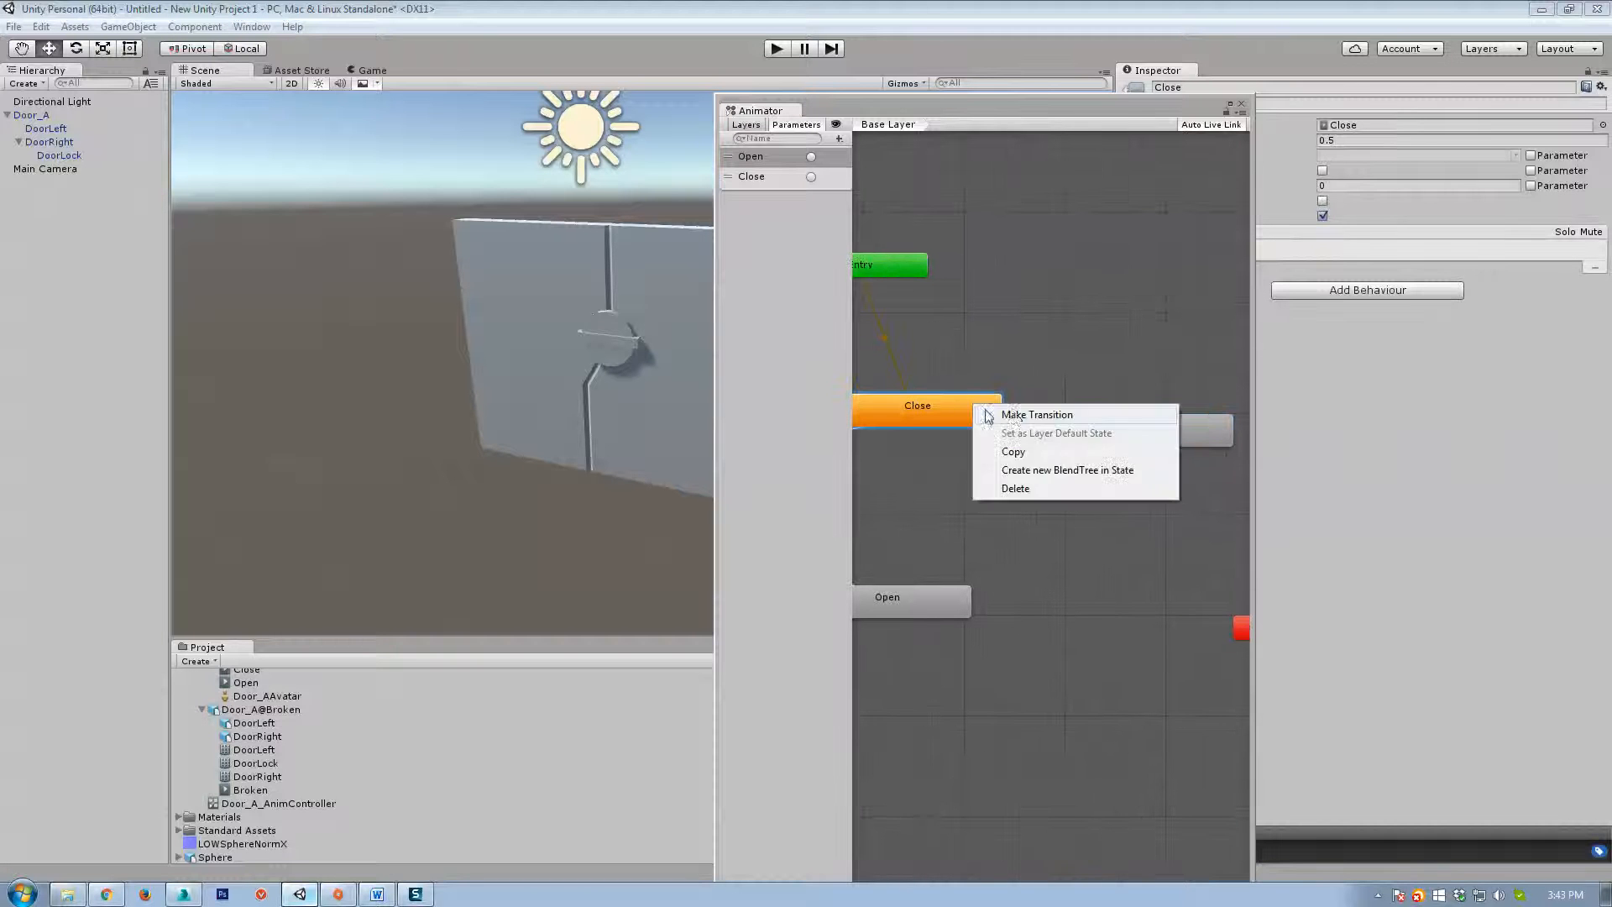
{"action": "left_click", "coordinate": [1028, 415]}
{"action": "left_click", "coordinate": [1102, 434]}
{"action": "left_click_drag", "start_coordinate": [1139, 441], "coordinate": [1169, 406]}
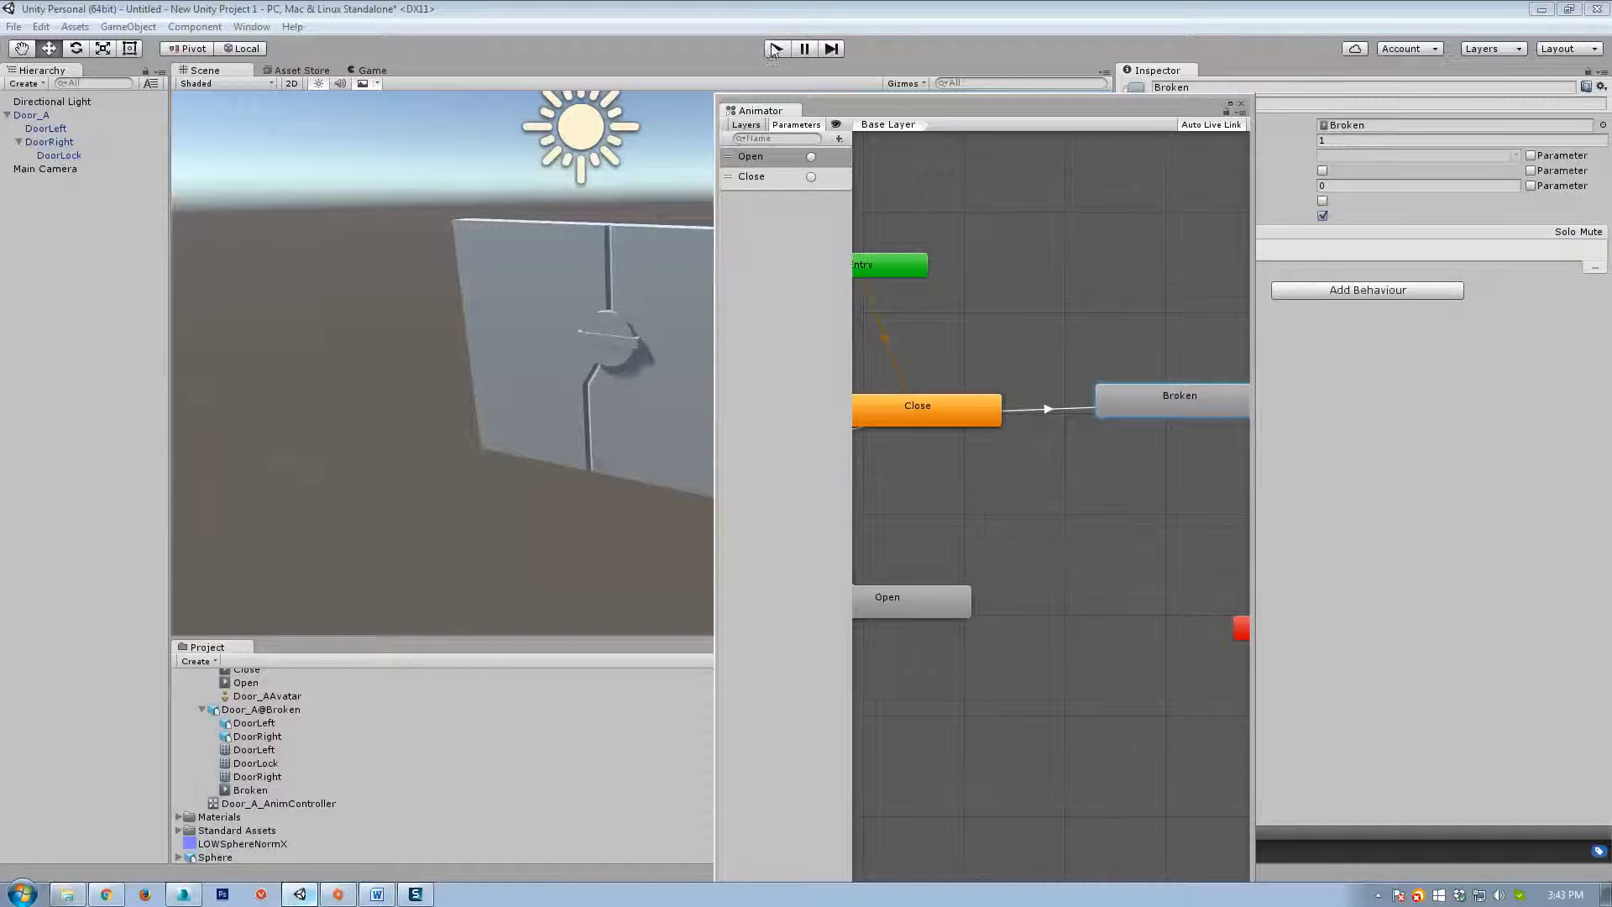
{"action": "middle_click_drag", "start_coordinate": [1011, 466], "coordinate": [1010, 407]}
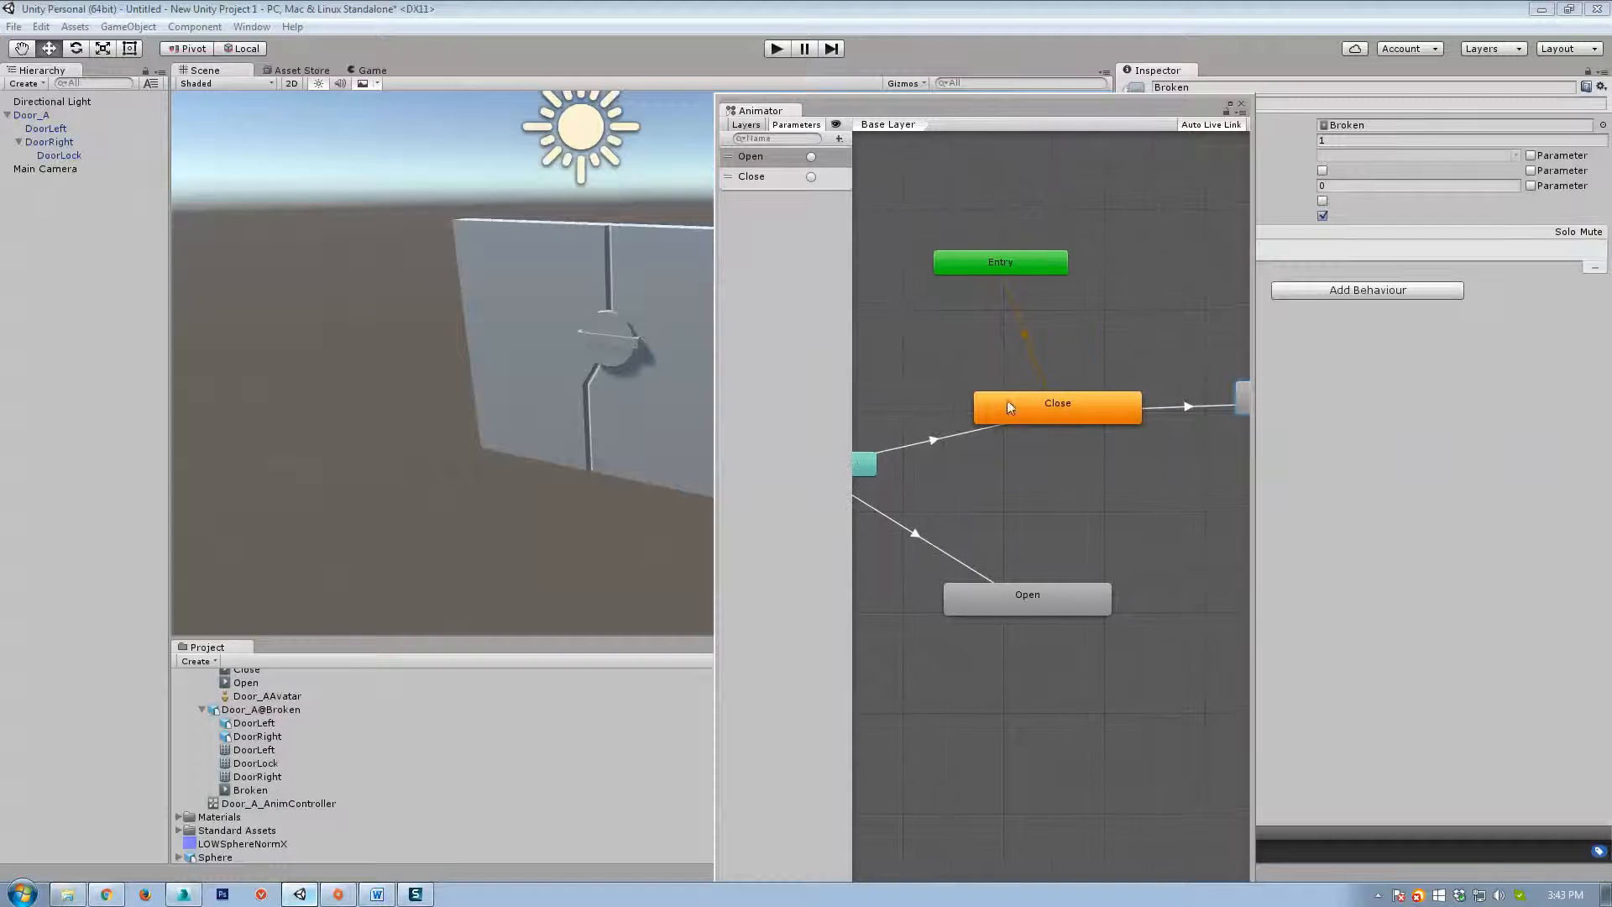
Run the scene and fire the Open and Close triggers to check how the door states play.
{"action": "left_click", "coordinate": [775, 49]}
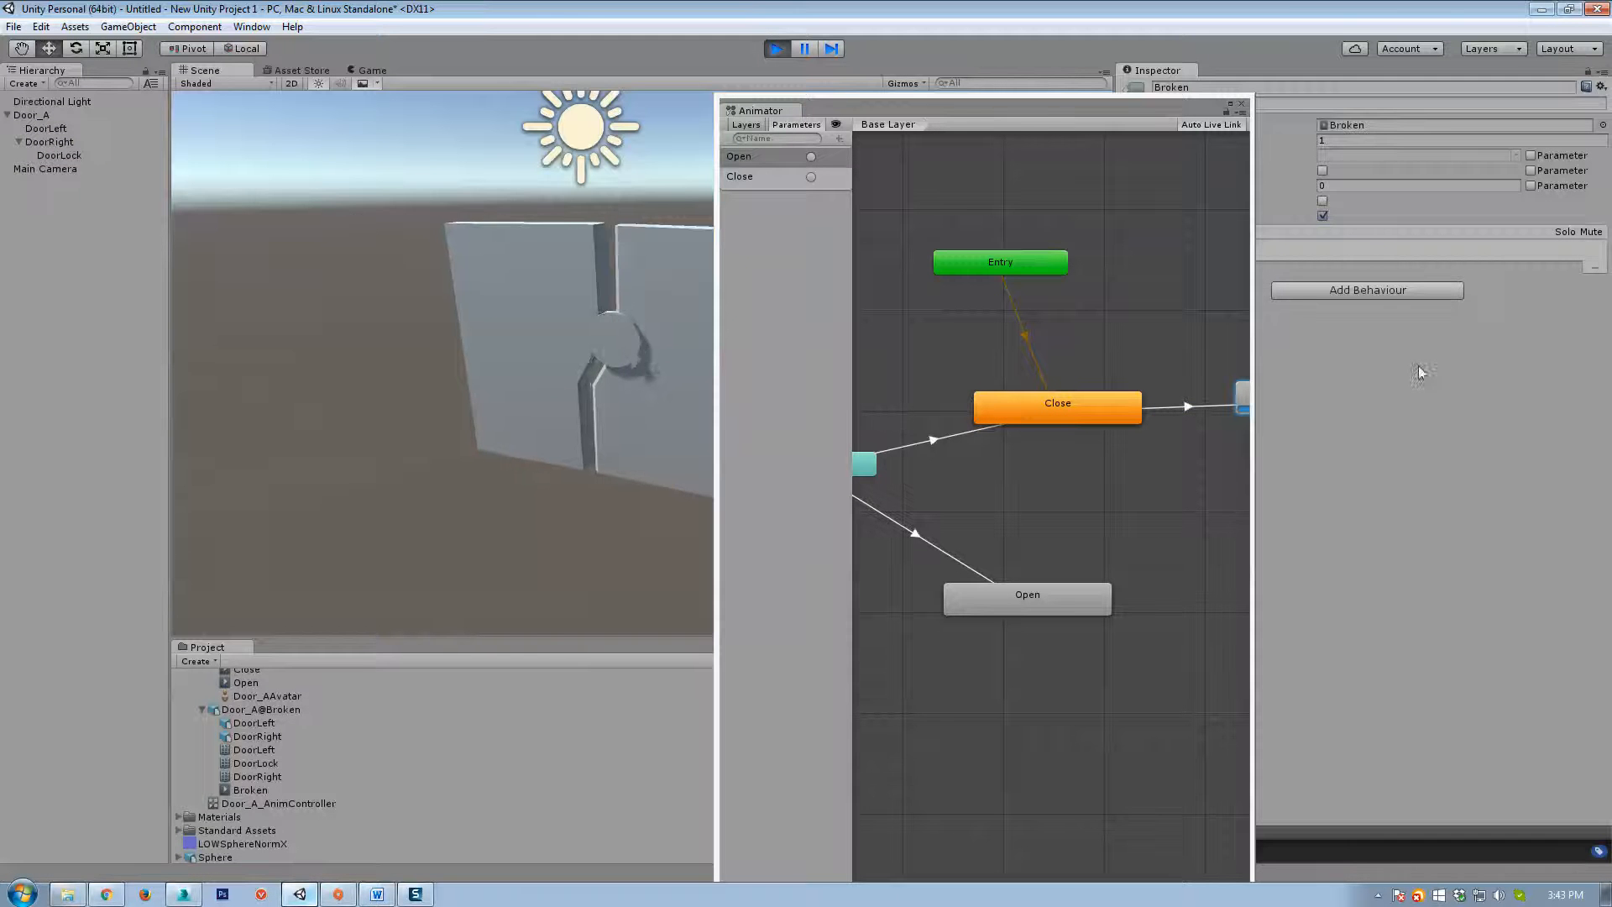
{"action": "left_click", "coordinate": [812, 158]}
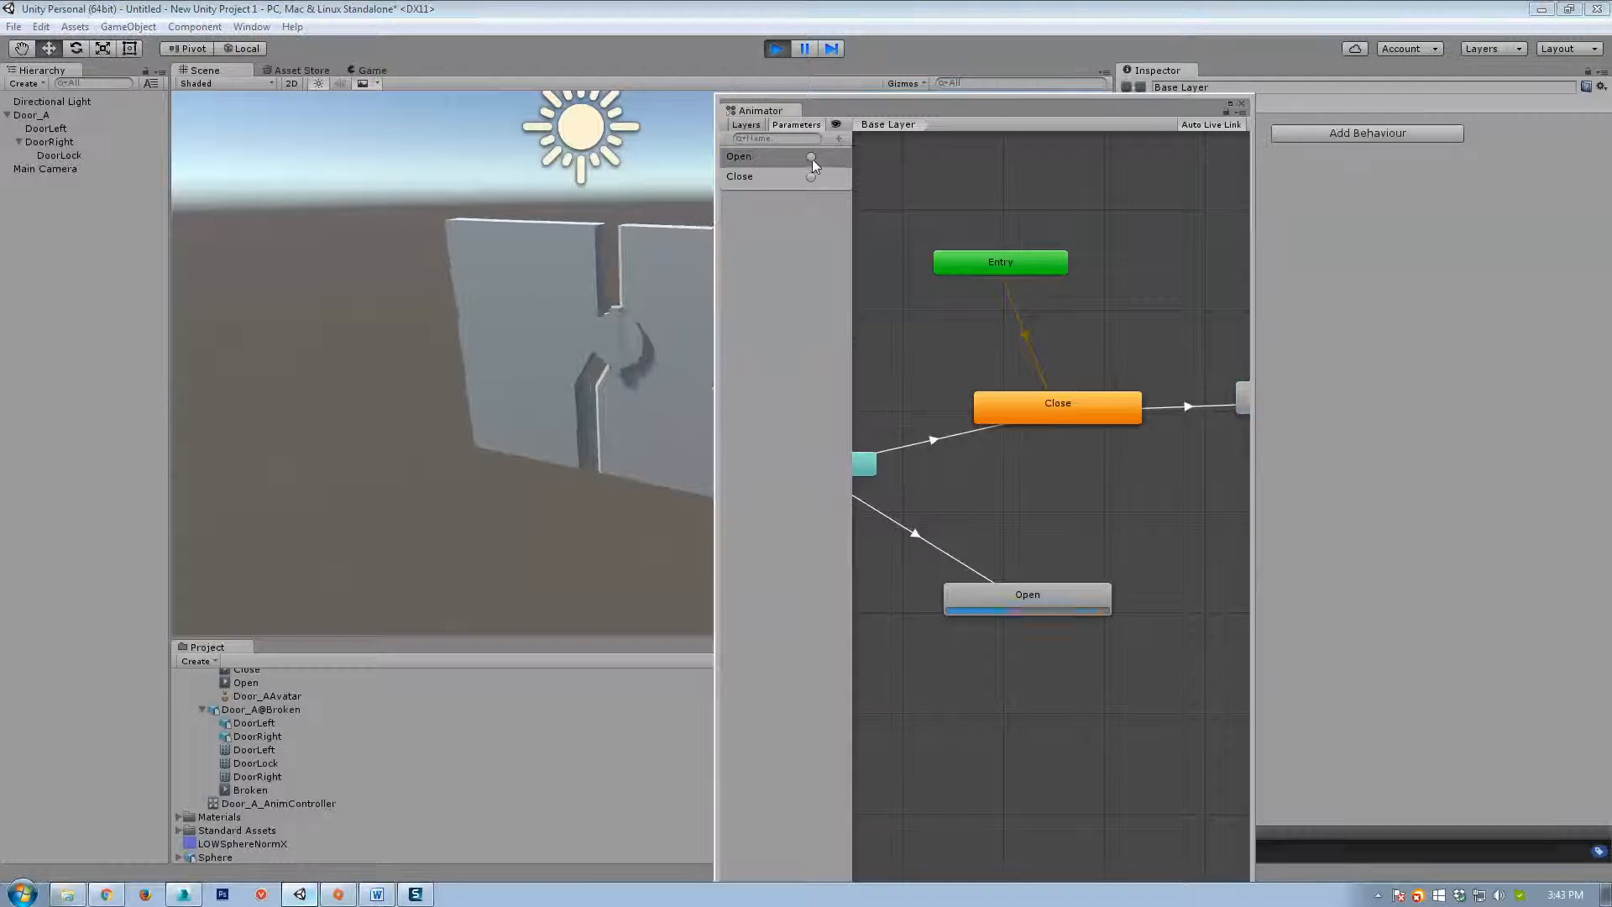
{"action": "left_click_drag", "start_coordinate": [923, 110], "coordinate": [1114, 93]}
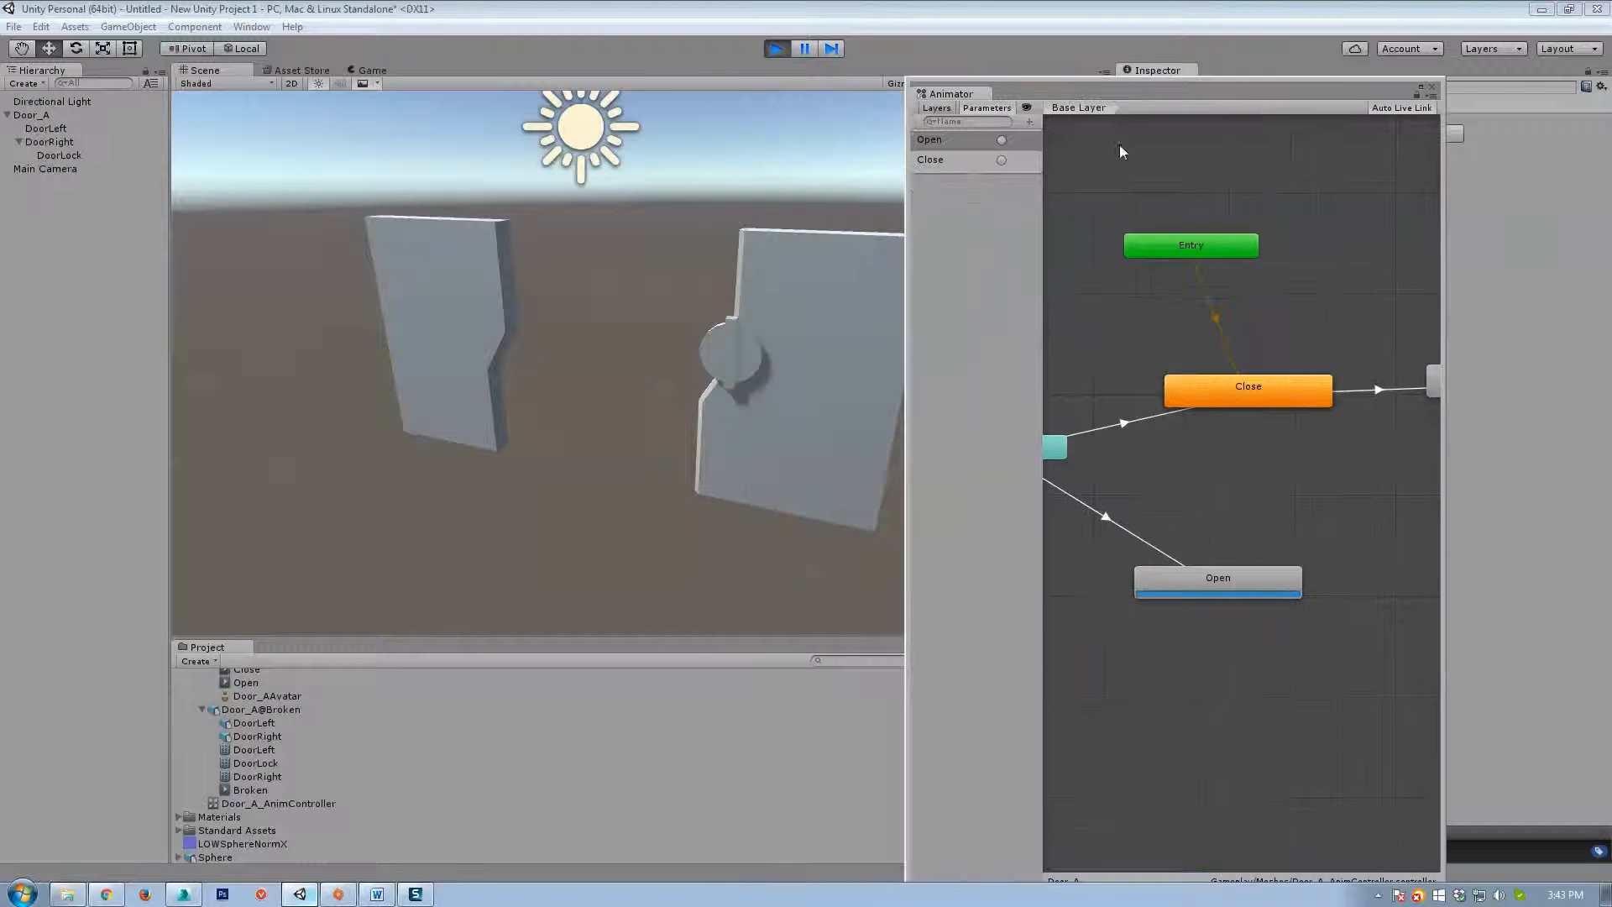
{"action": "left_click", "coordinate": [1000, 160]}
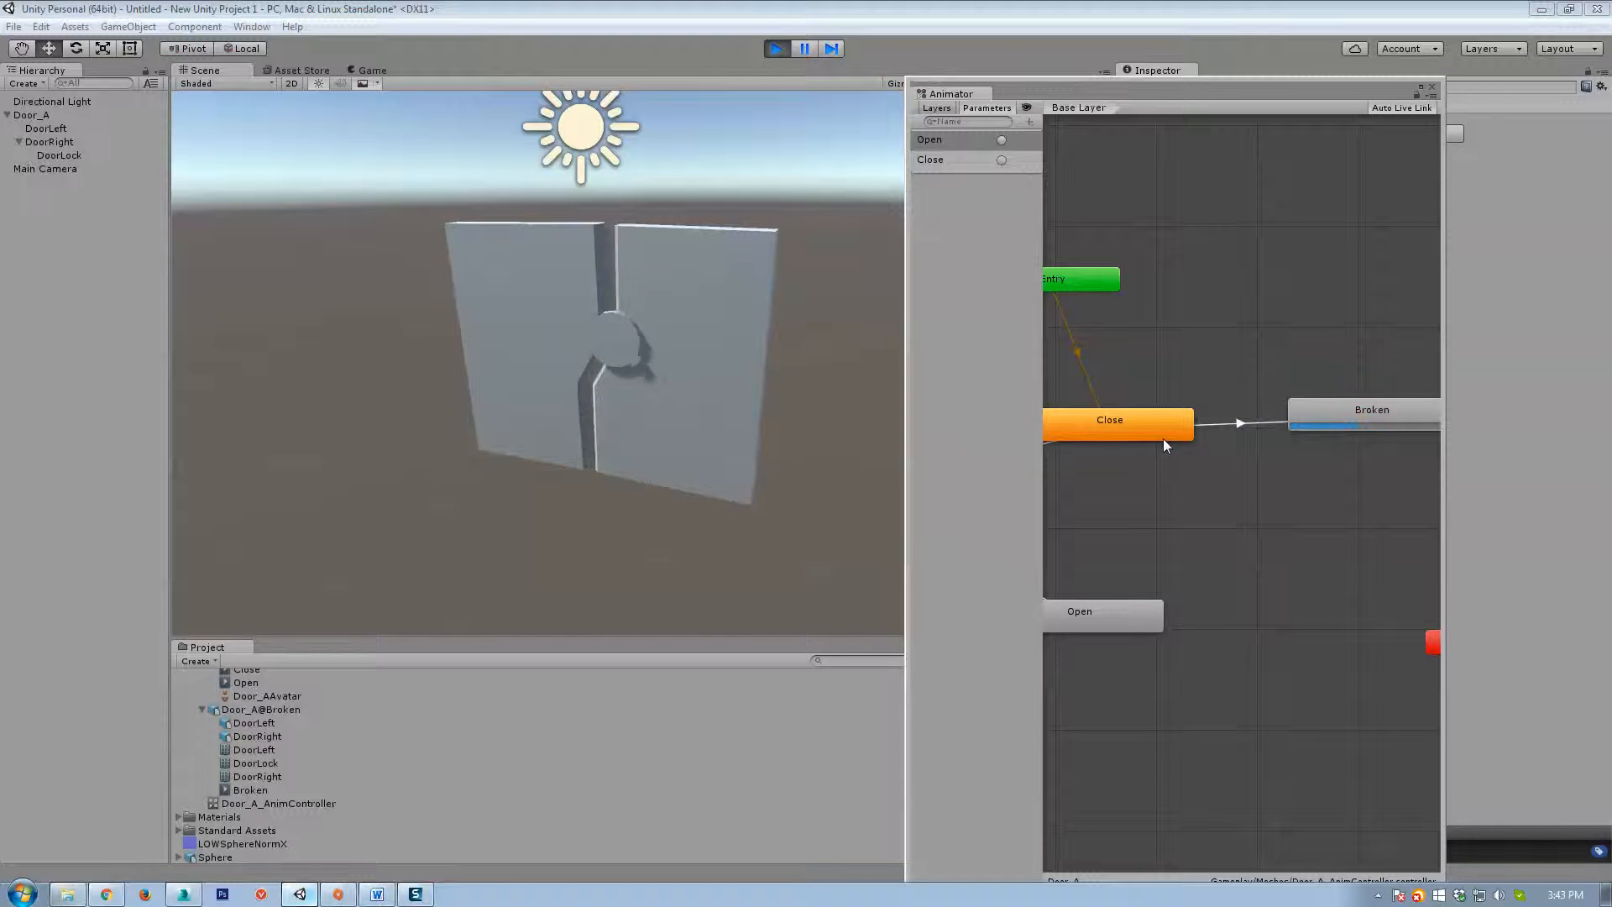
Shorten the blend of the Close to Broken transition to almost no duration.
{"action": "left_click", "coordinate": [1242, 425]}
{"action": "left_click_drag", "start_coordinate": [1440, 331], "coordinate": [1343, 333]}
{"action": "left_click_drag", "start_coordinate": [1186, 89], "coordinate": [1041, 84]}
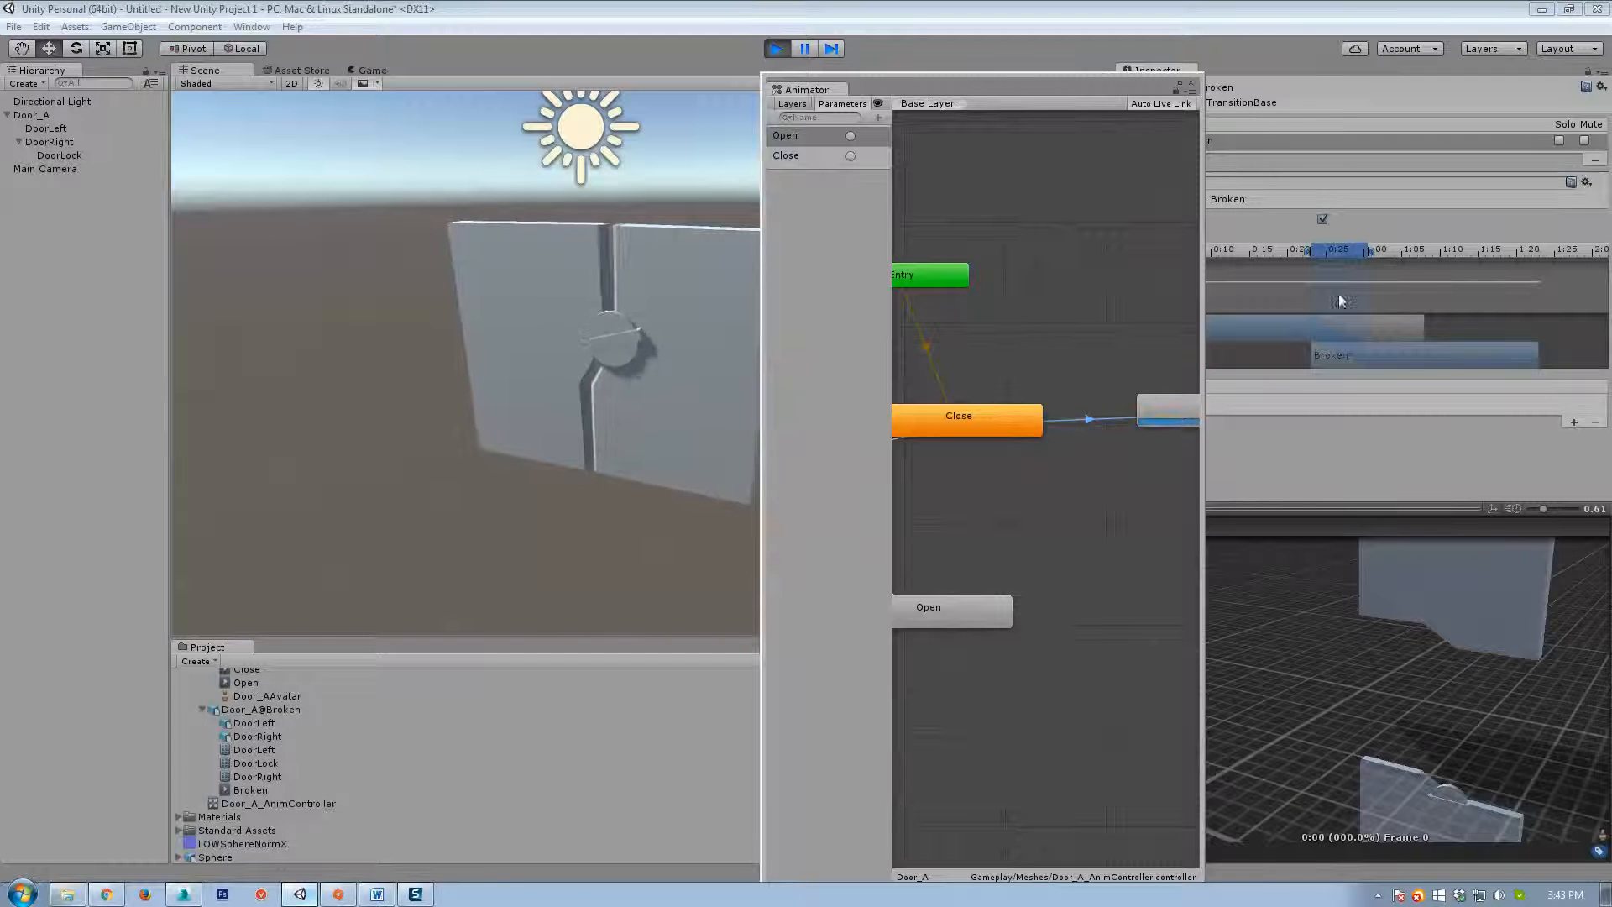
{"action": "left_click", "coordinate": [1371, 251]}
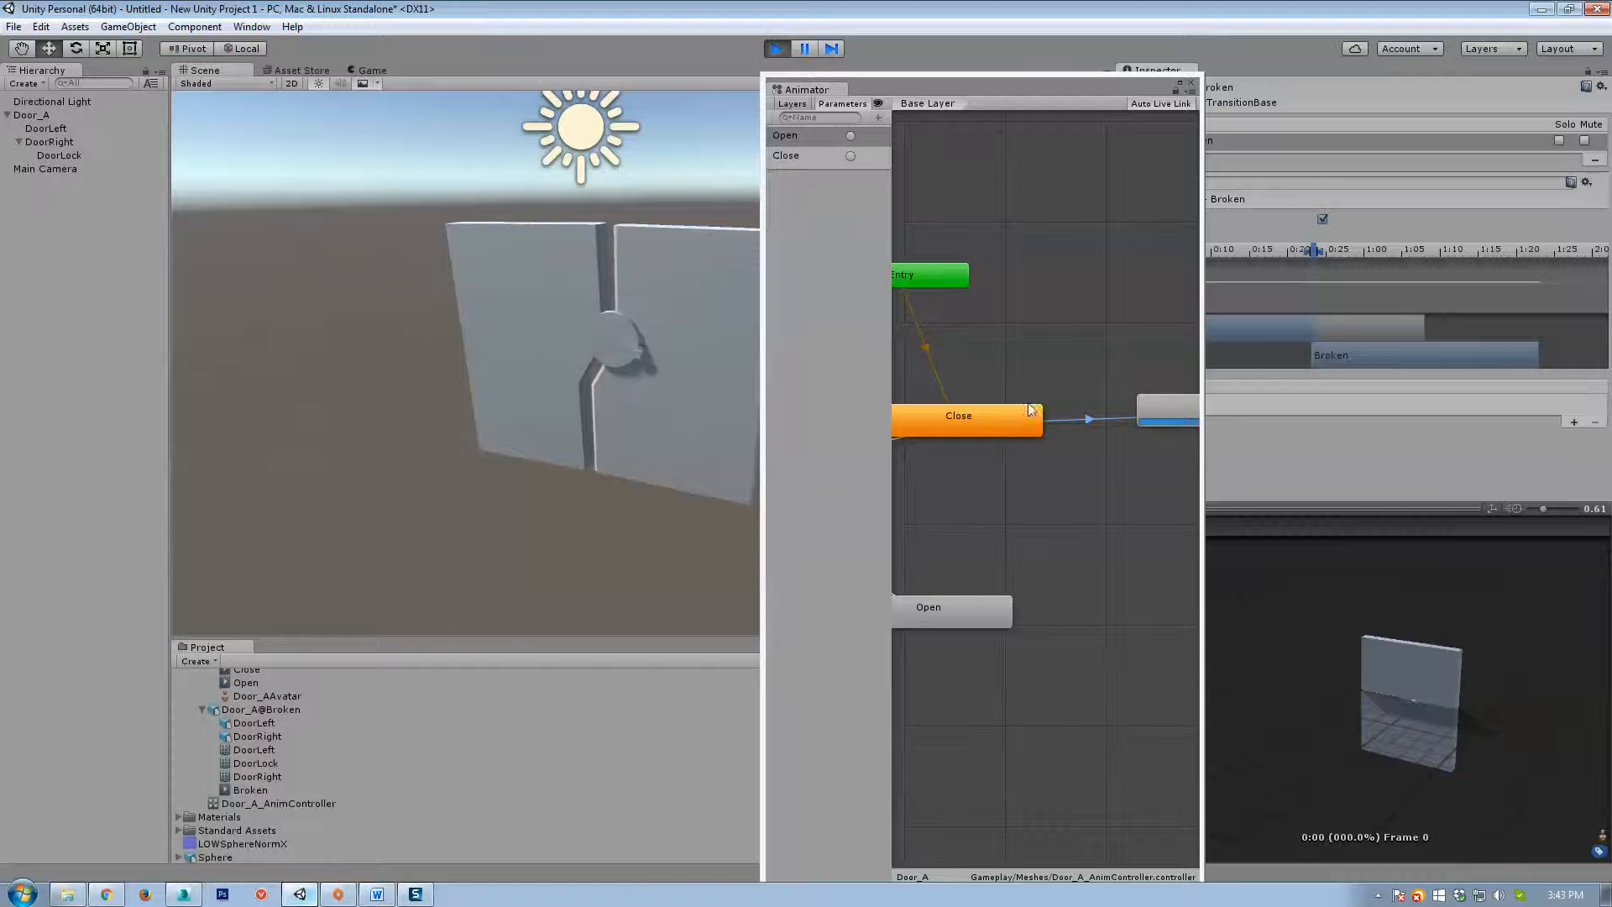
Widen the Animator window, stop play mode, and add a trigger parameter named Broke.
{"action": "scroll", "coordinate": [1002, 373], "scroll_direction": "down", "scroll_amount": 2}
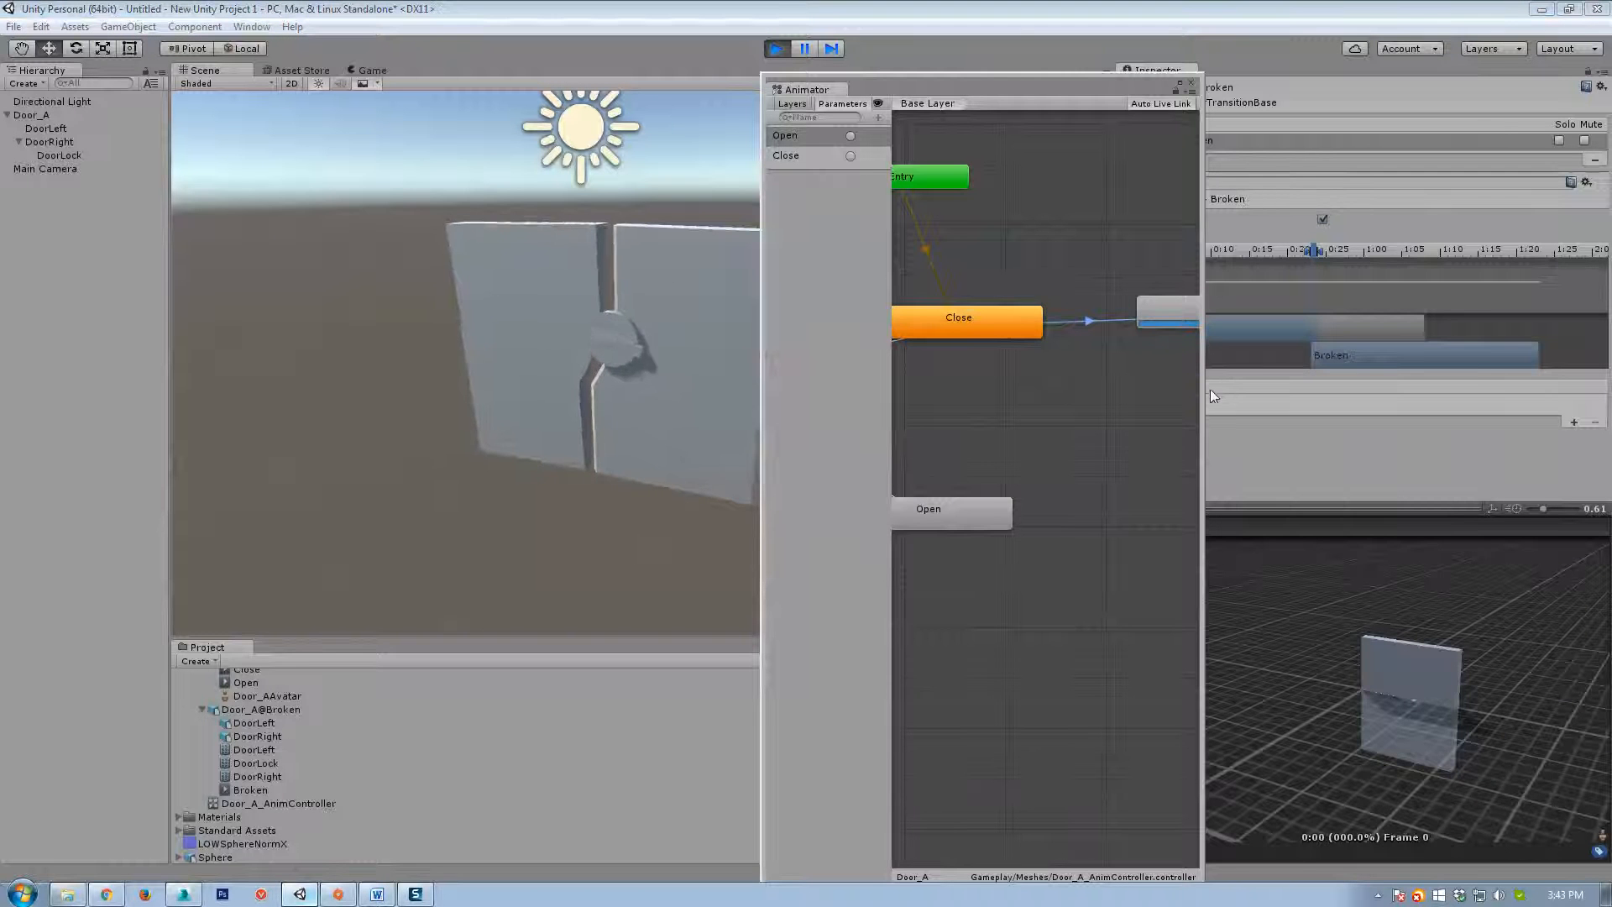
{"action": "left_click_drag", "start_coordinate": [1202, 390], "coordinate": [1496, 386]}
{"action": "middle_click_drag", "start_coordinate": [1207, 387], "coordinate": [1315, 481]}
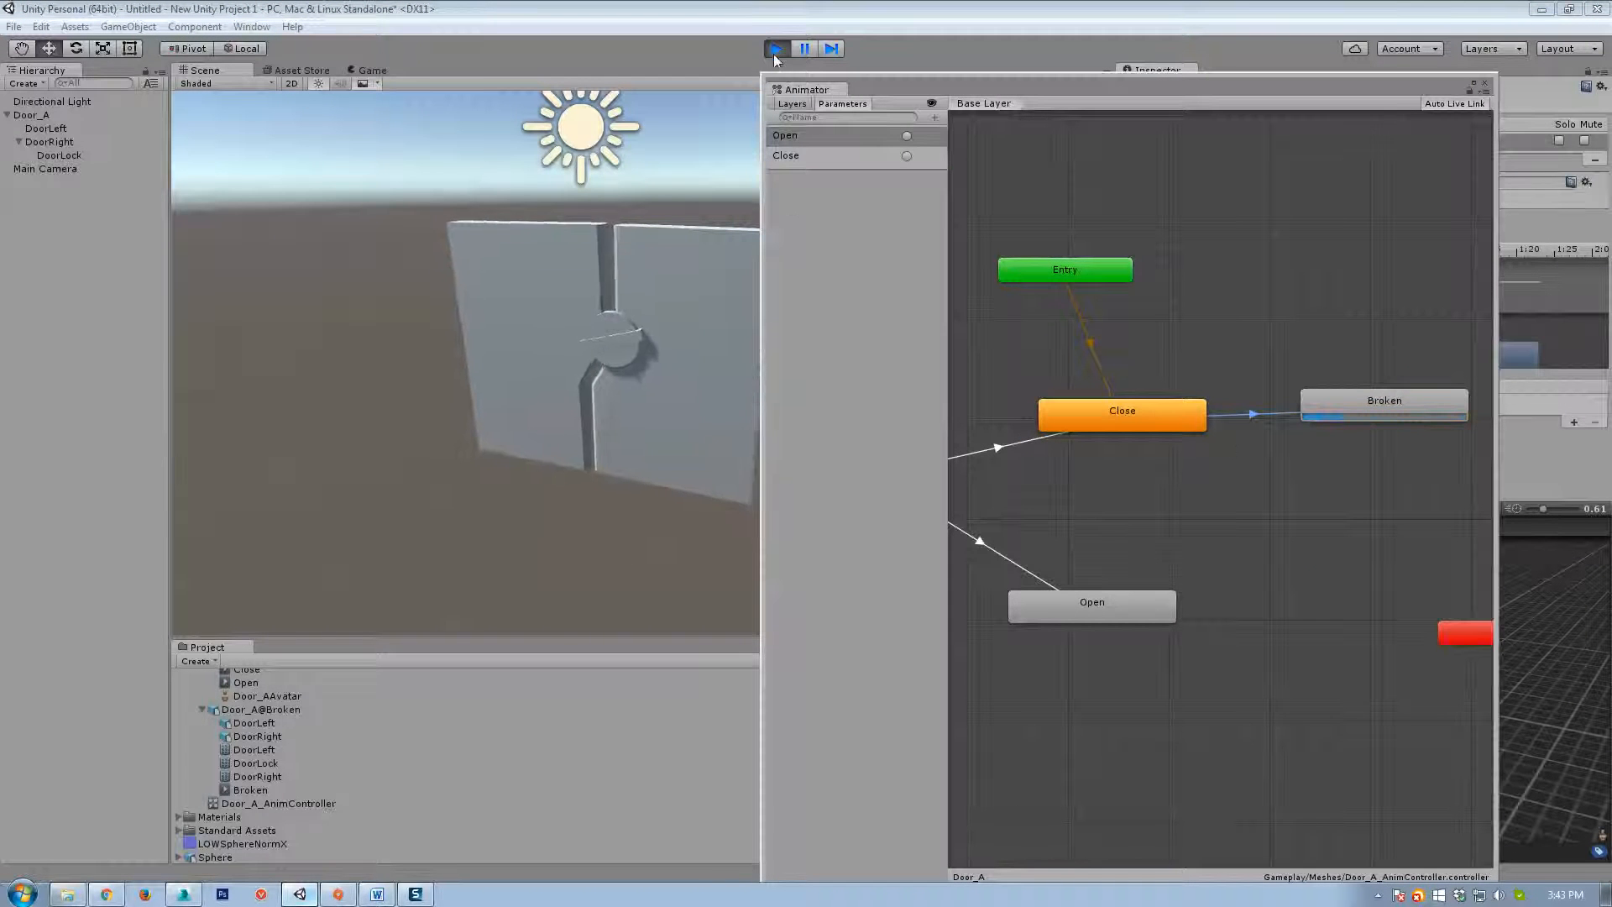
{"action": "key", "text": "ctrl+p"}
{"action": "left_click", "coordinate": [934, 118]}
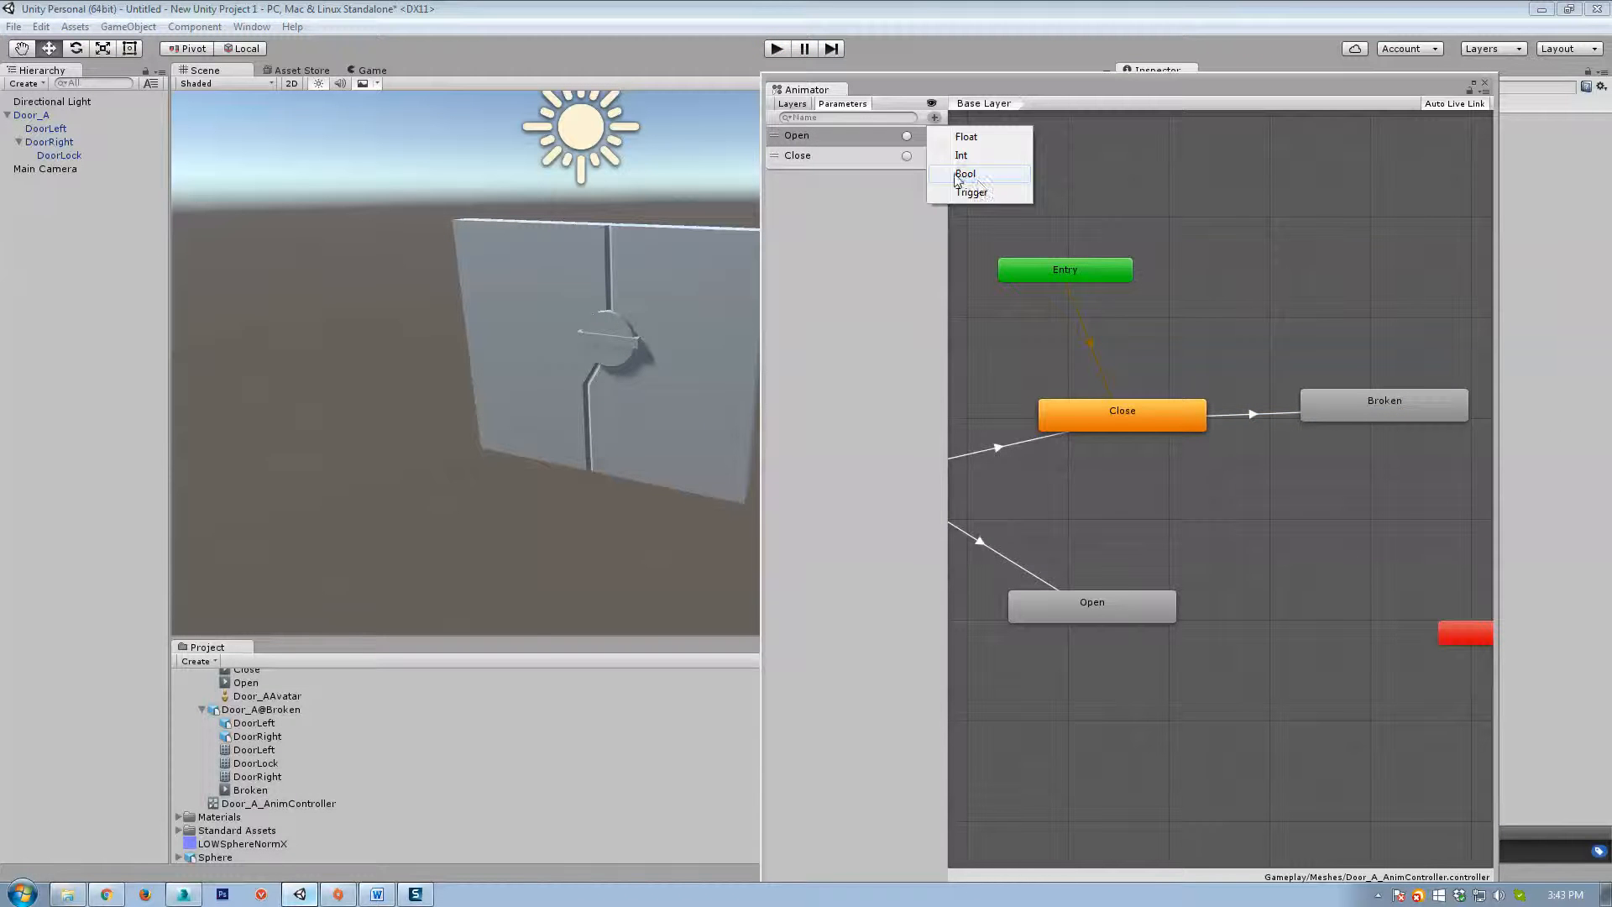
{"action": "left_click", "coordinate": [969, 191]}
{"action": "type", "text": "B"}
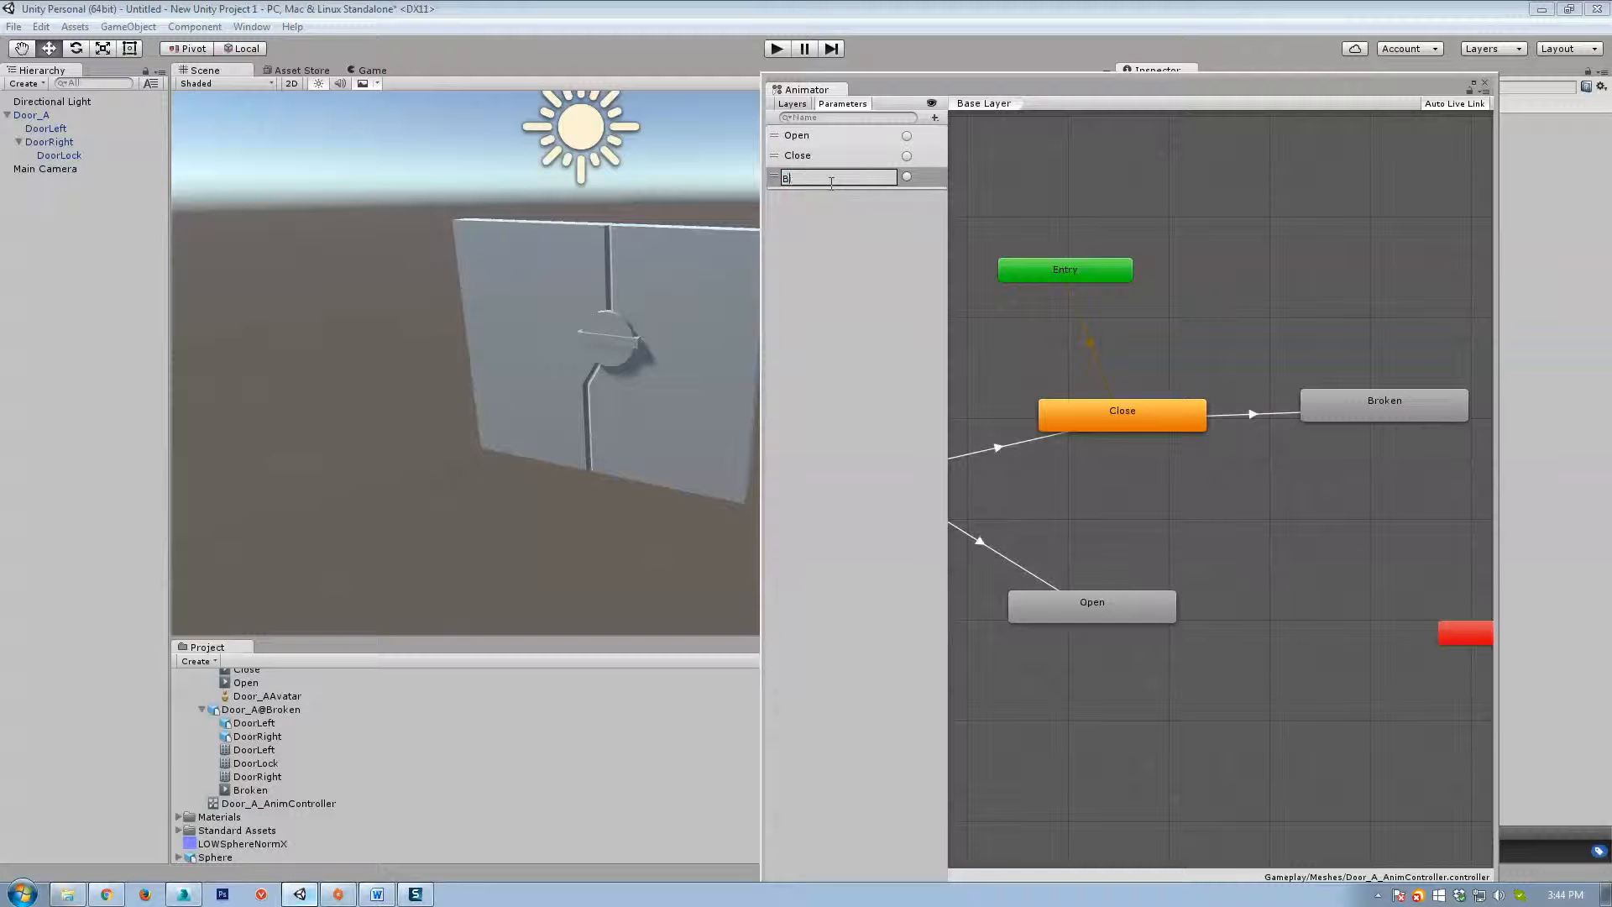
{"action": "type", "text": "roke"}
{"action": "key", "text": "Return"}
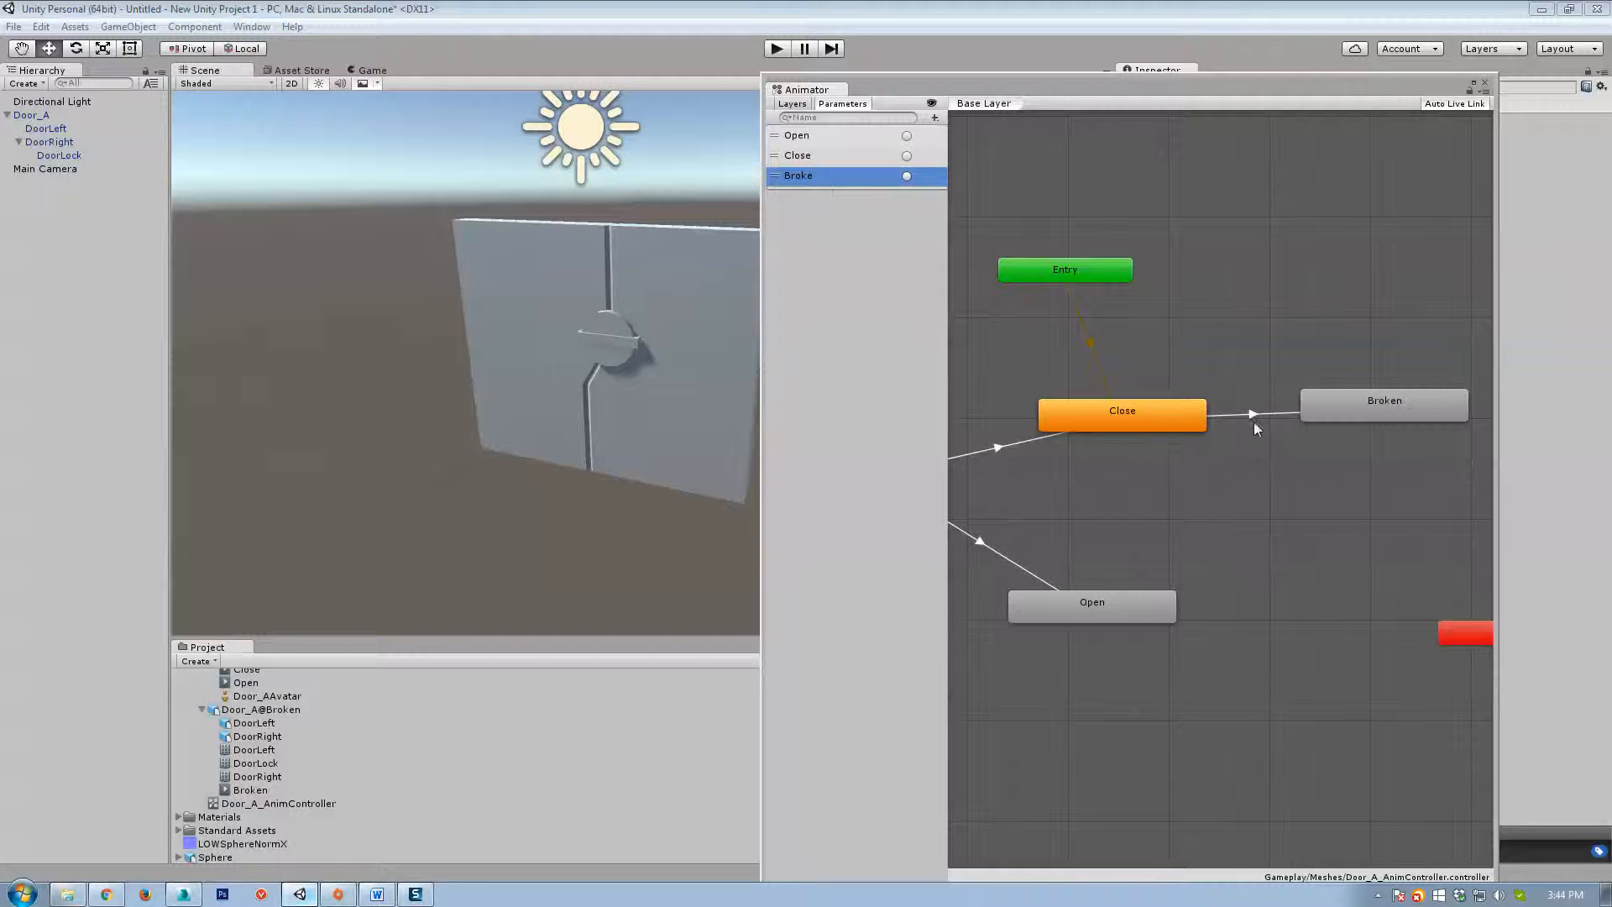
Add a condition to the Close to Broken transition and set it to the Broke trigger.
{"action": "left_click", "coordinate": [1253, 415]}
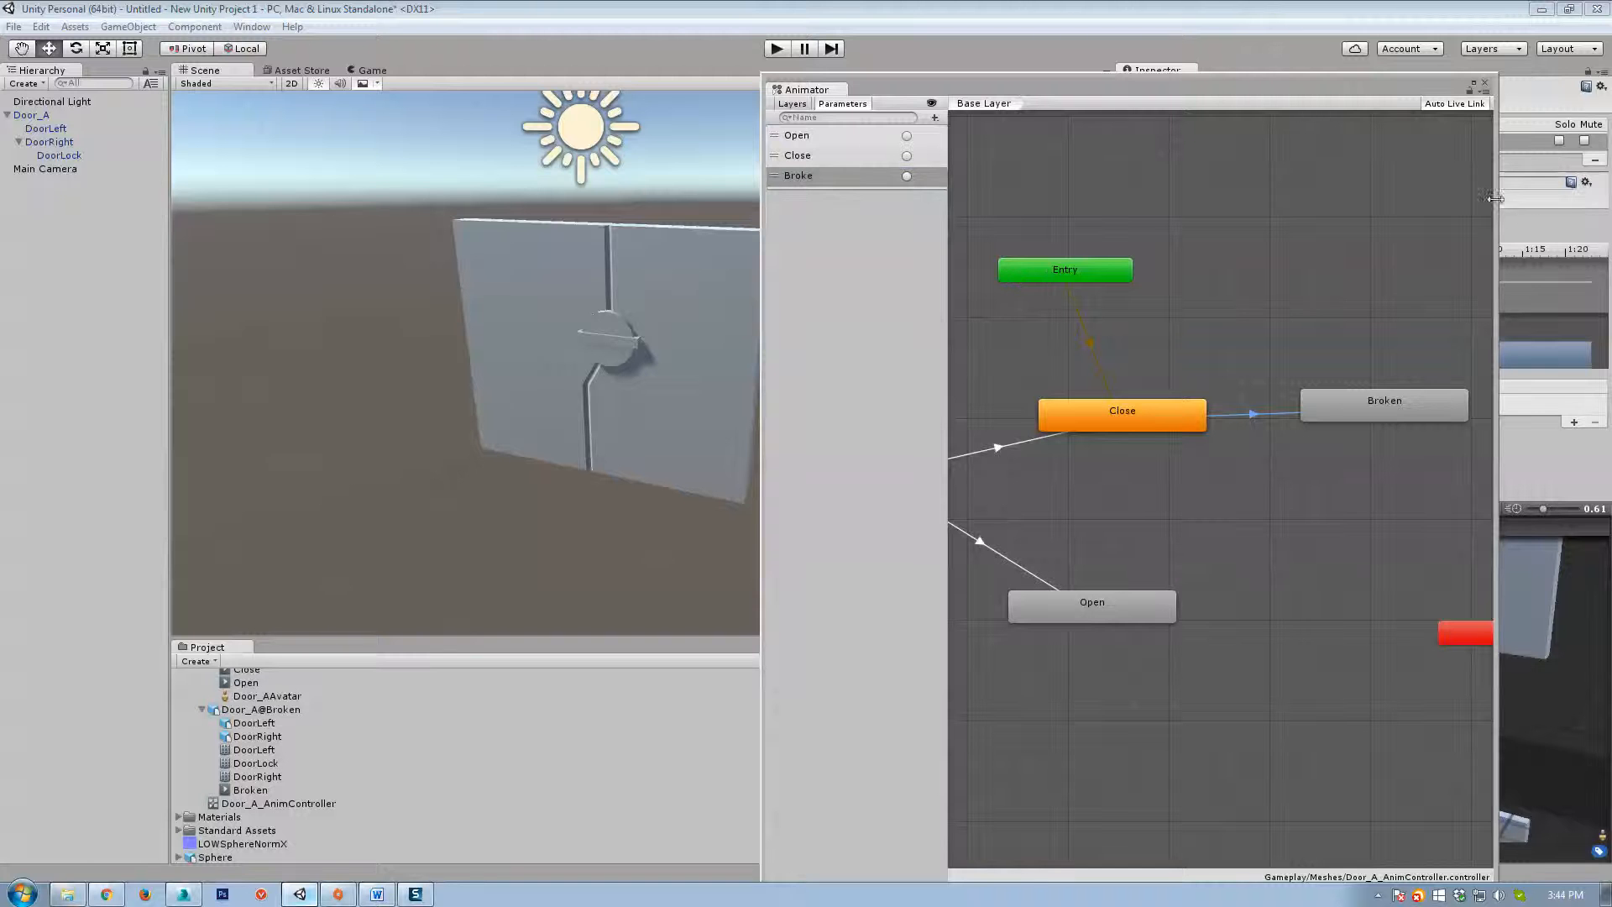
{"action": "left_click_drag", "start_coordinate": [1367, 70], "coordinate": [989, 101]}
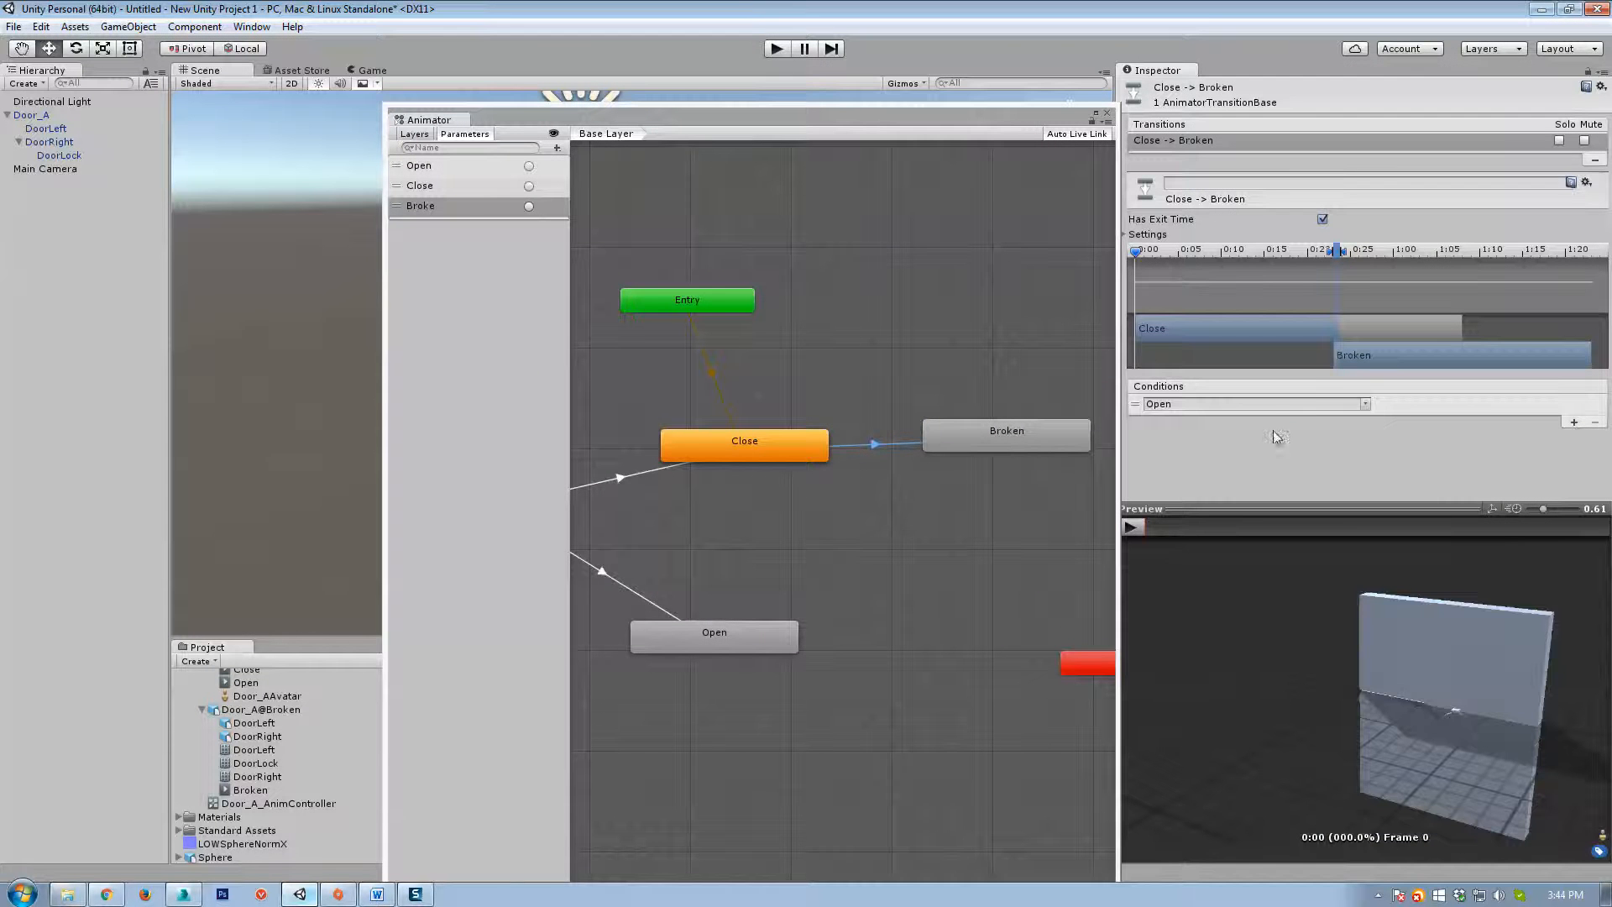
{"action": "left_click", "coordinate": [1366, 404]}
{"action": "left_click", "coordinate": [1398, 463]}
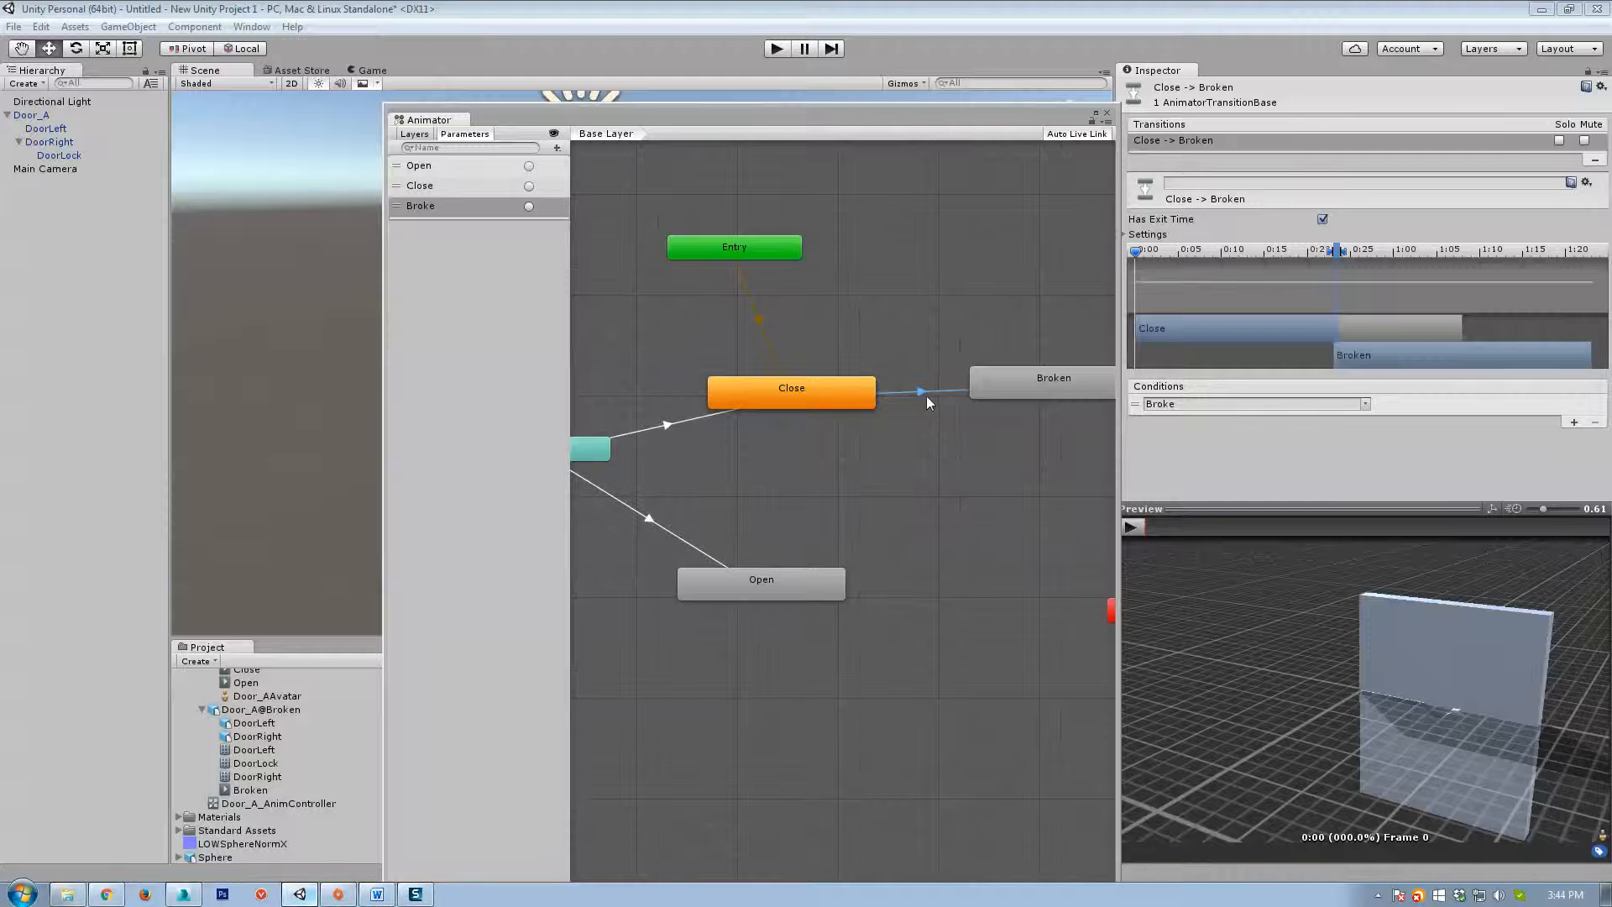
Delete the Close to Broken transition and move the Broken state below Any State.
{"action": "key", "text": "Delete"}
{"action": "key", "text": "Return"}
{"action": "left_click_drag", "start_coordinate": [1027, 381], "coordinate": [594, 583]}
{"action": "middle_click_drag", "start_coordinate": [594, 583], "coordinate": [1009, 557]}
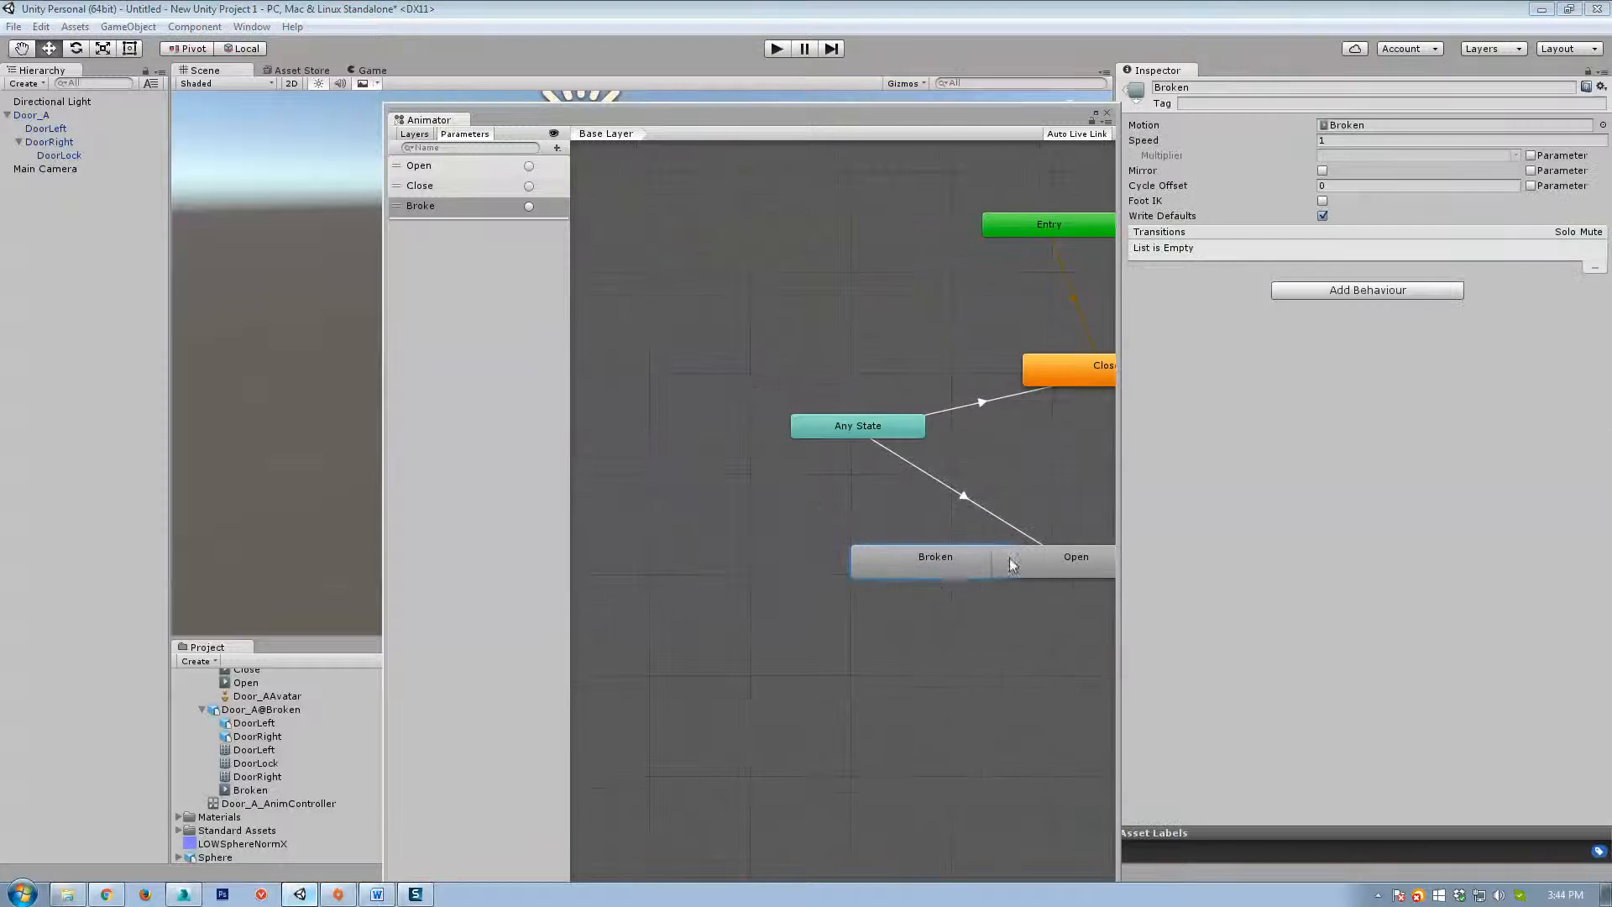
{"action": "left_click_drag", "start_coordinate": [952, 562], "coordinate": [811, 553]}
Make a transition from Any State to Broken and give it the Broke trigger as its condition.
{"action": "right_click", "coordinate": [829, 422]}
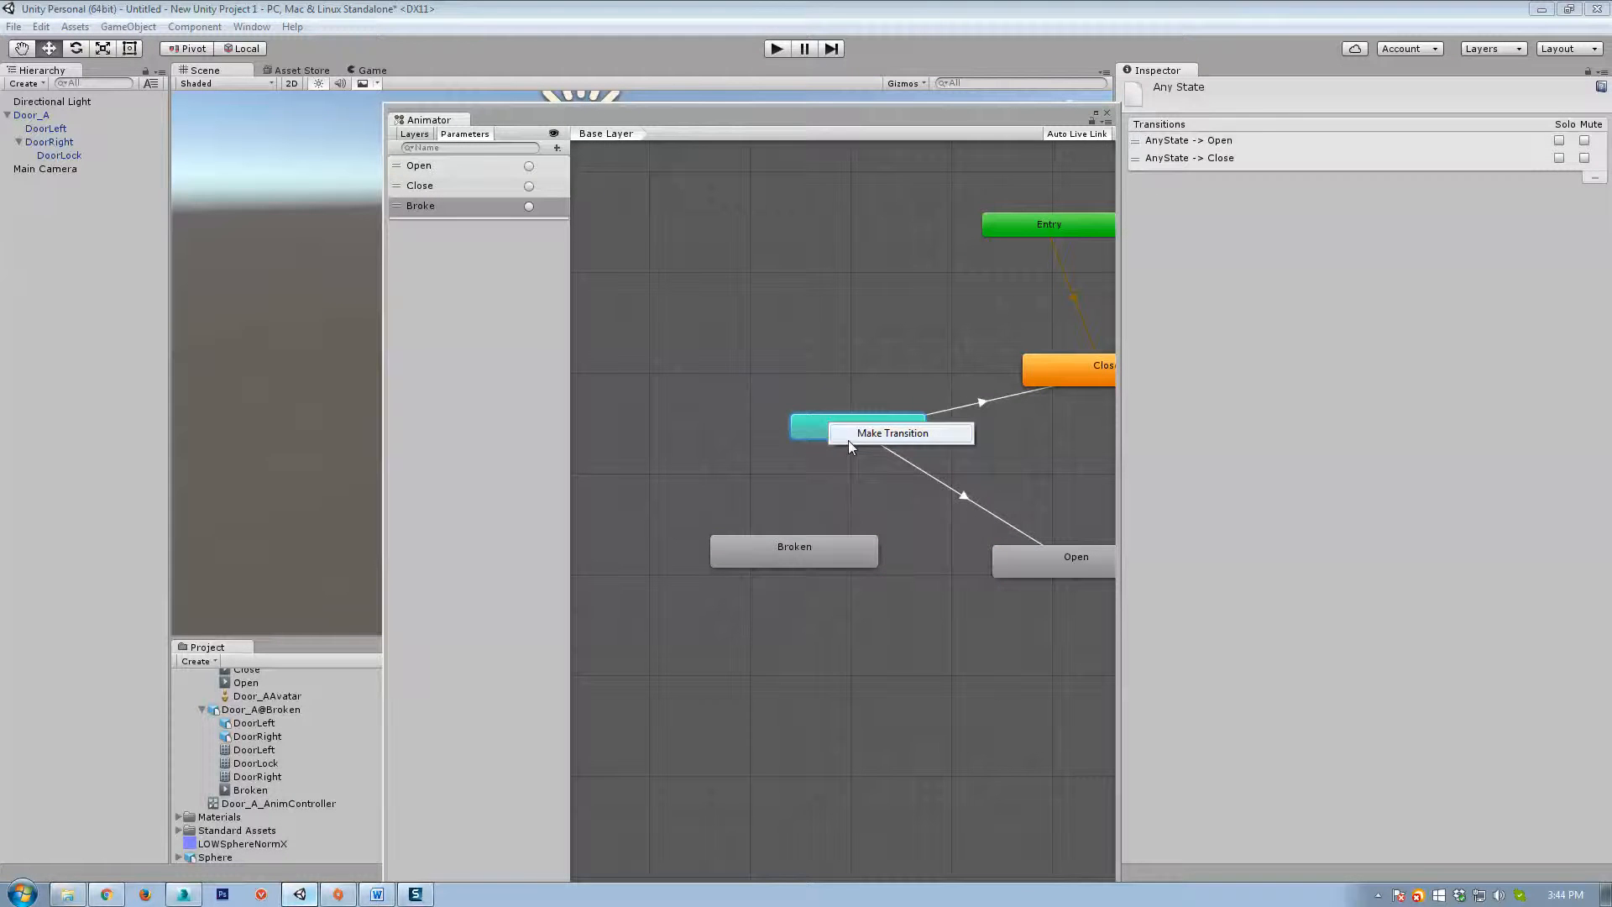
{"action": "left_click", "coordinate": [848, 436]}
{"action": "left_click", "coordinate": [790, 547]}
{"action": "left_click", "coordinate": [824, 486]}
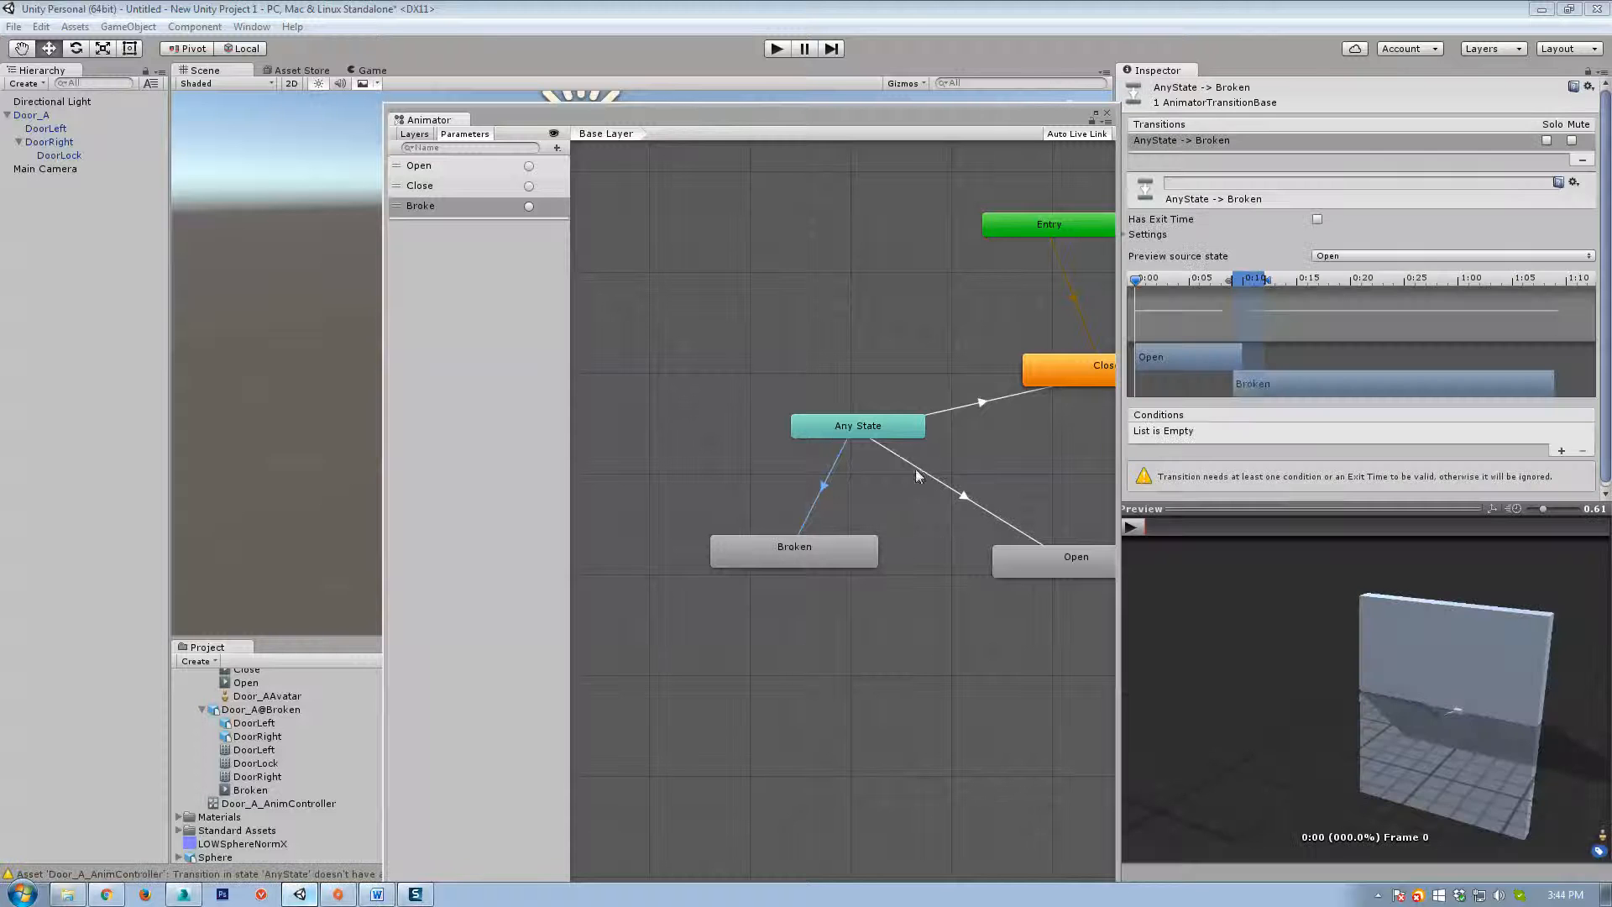
{"action": "left_click", "coordinate": [1565, 449]}
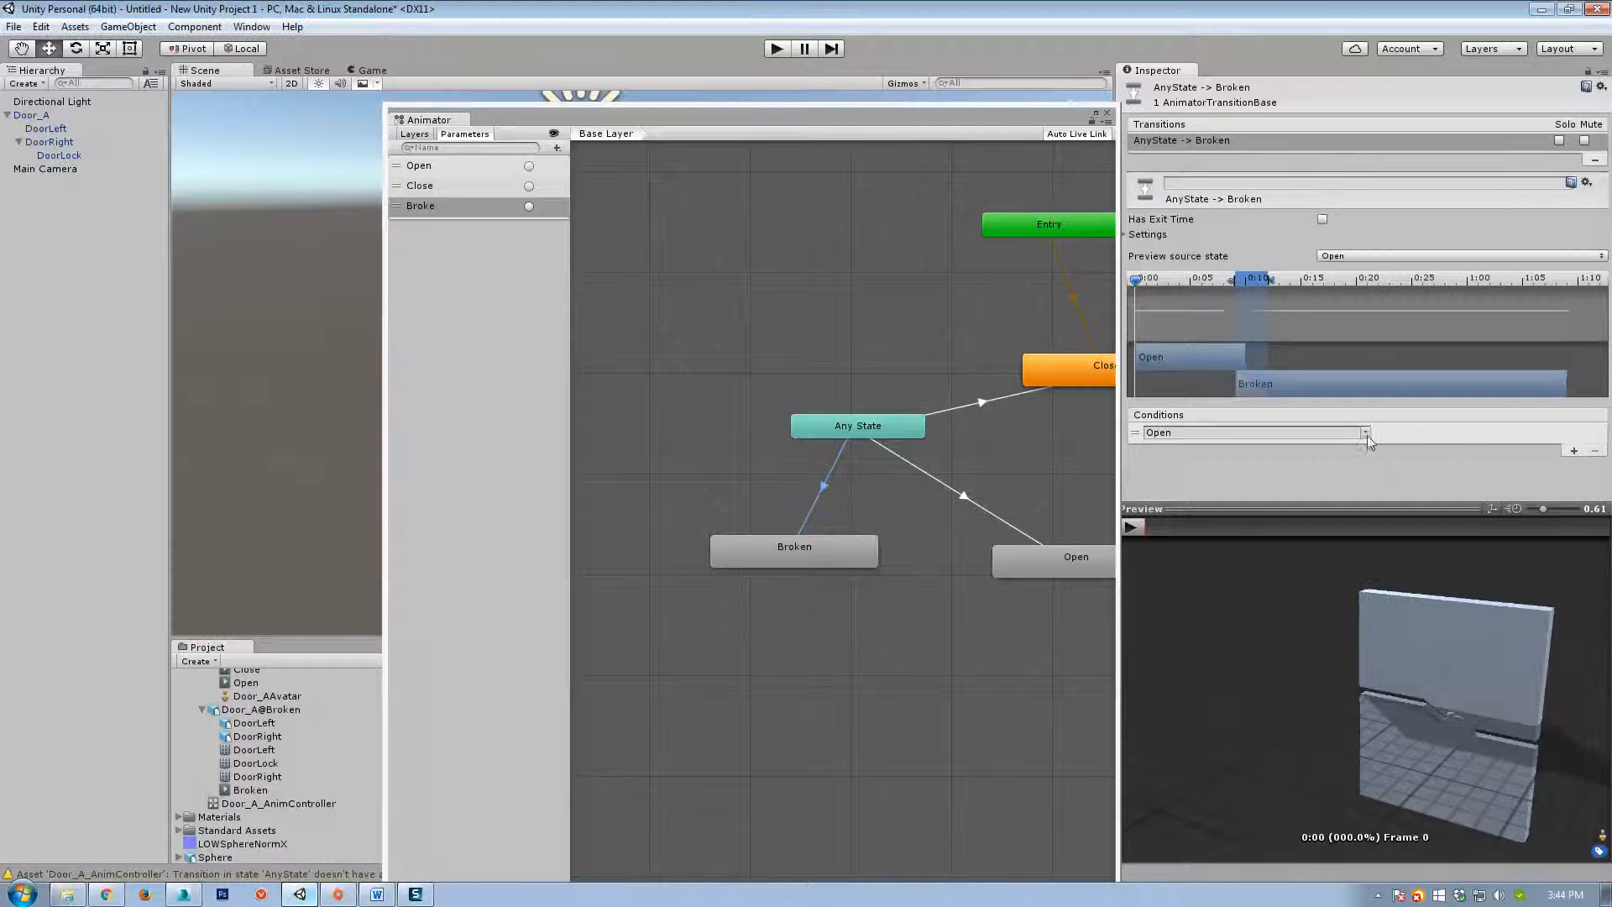
{"action": "left_click", "coordinate": [1365, 432]}
{"action": "left_click", "coordinate": [1412, 488]}
Uncover the door in the scene, run it, and fire the Open, Close and Broke triggers to test the states.
{"action": "left_click_drag", "start_coordinate": [789, 119], "coordinate": [1172, 112]}
{"action": "left_click", "coordinate": [776, 48]}
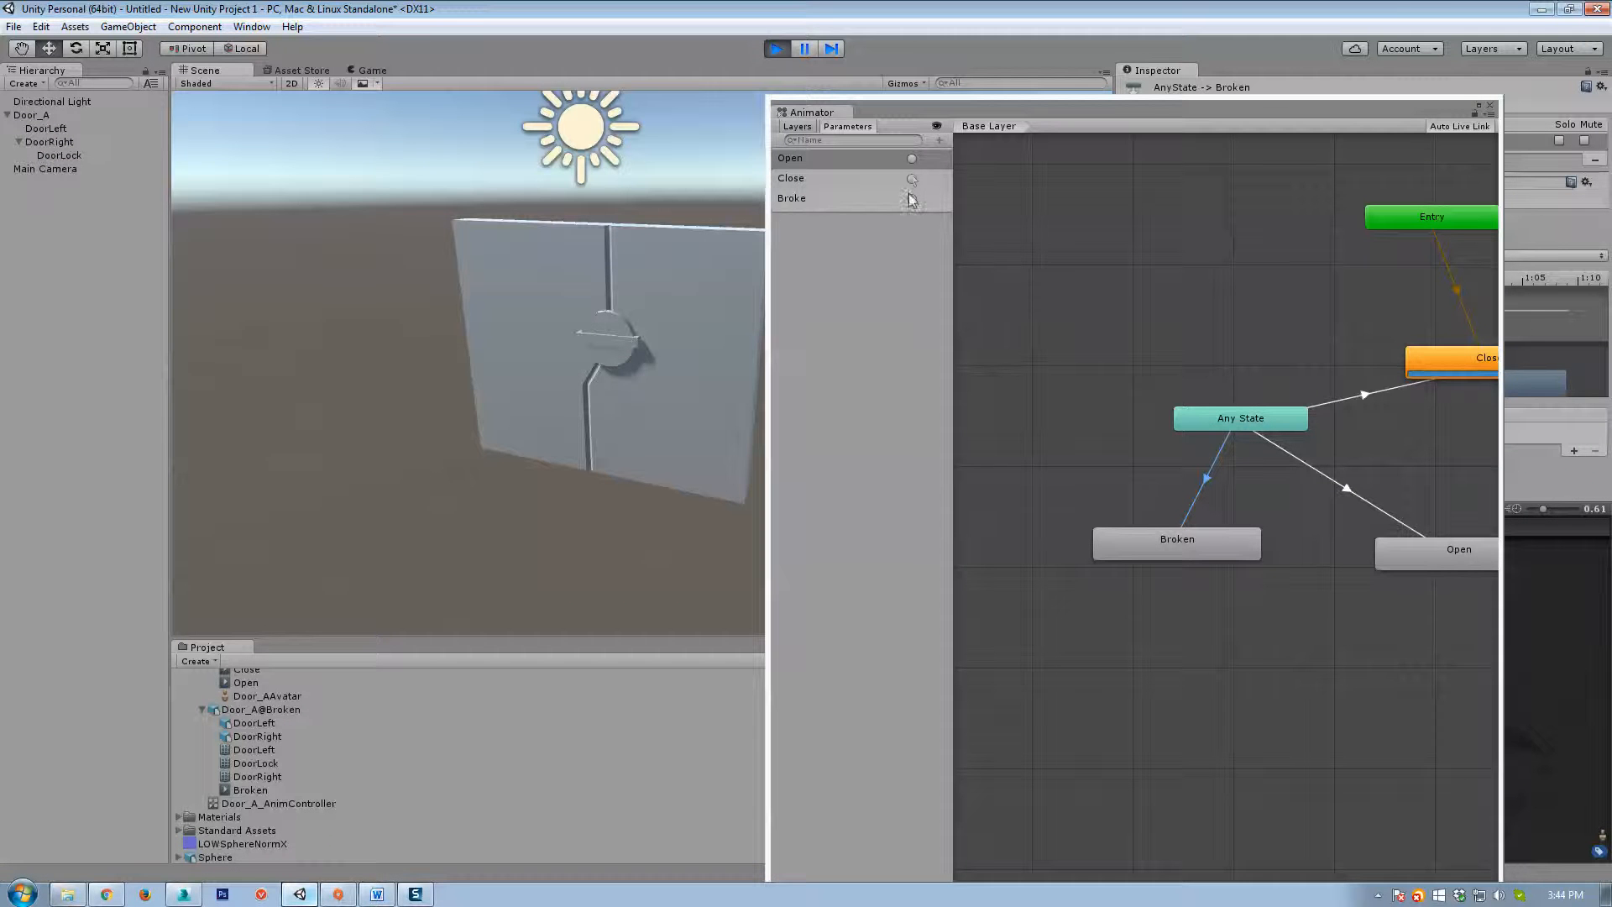
{"action": "left_click", "coordinate": [911, 159]}
{"action": "left_click", "coordinate": [911, 178]}
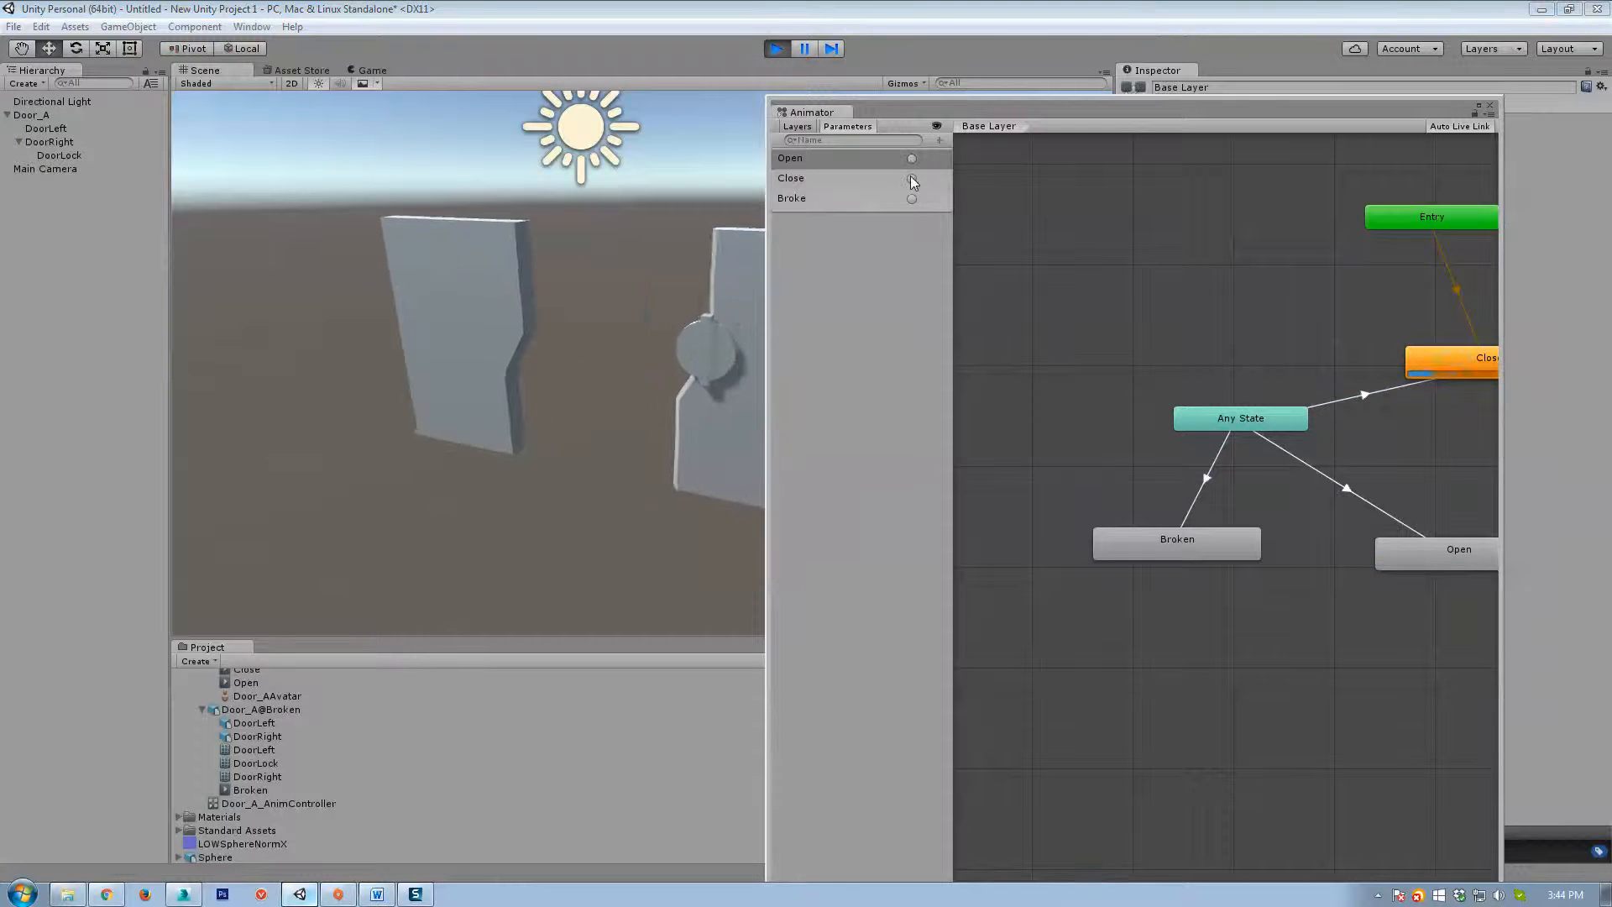
{"action": "left_click", "coordinate": [912, 199]}
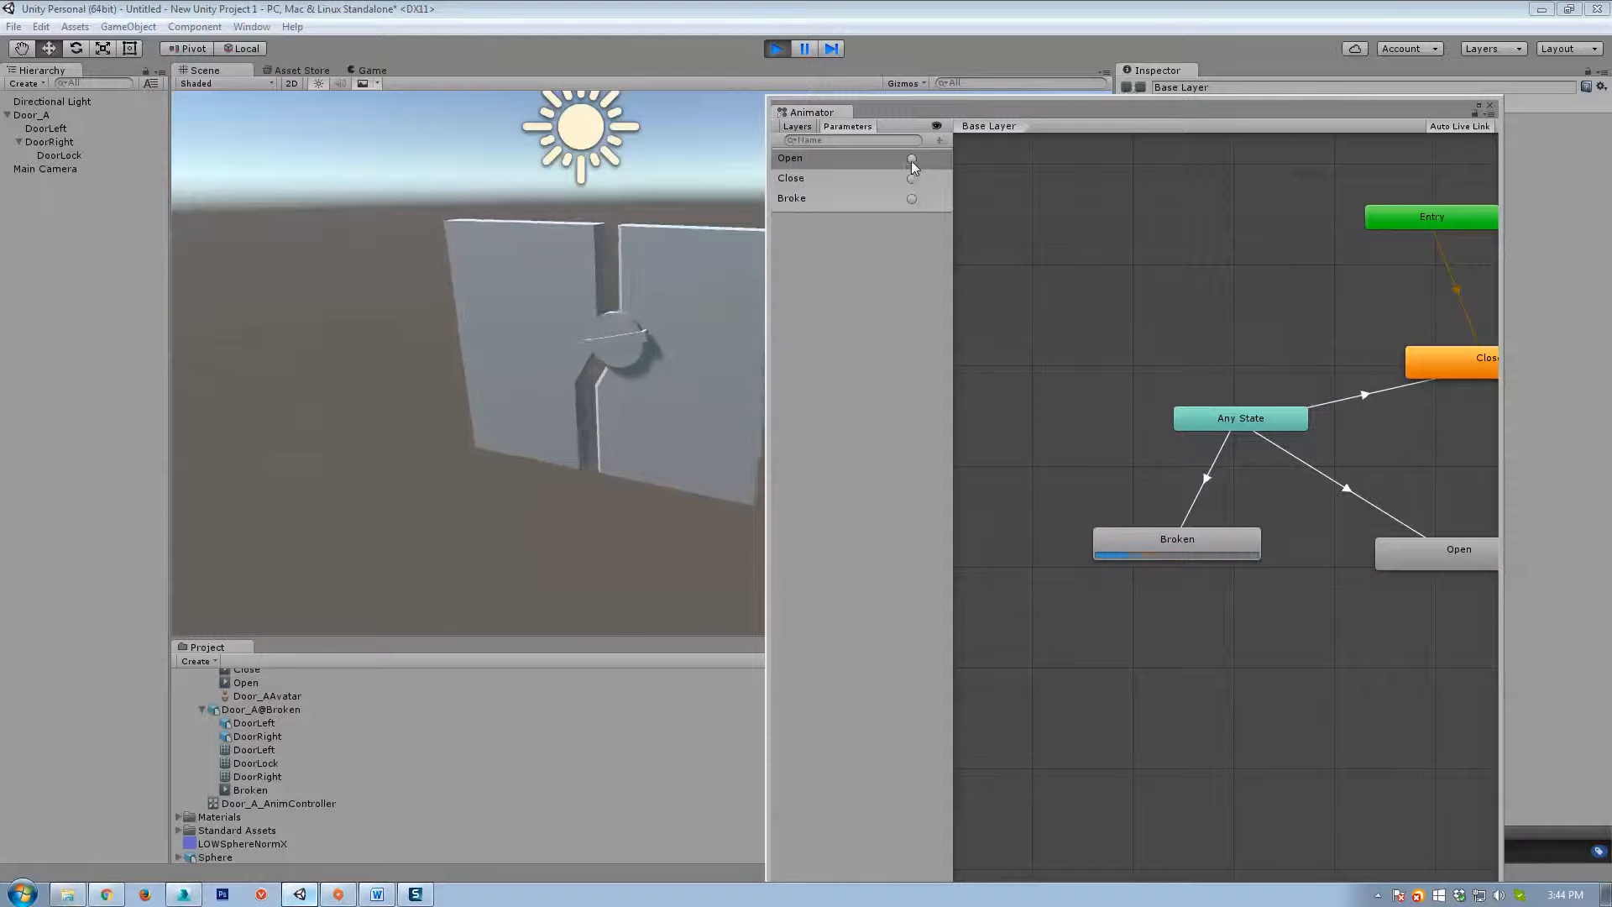
Fire the Open, Close, Broke and again Close triggers in the running scene to retest the door states, and stop play mode.
{"action": "left_click", "coordinate": [911, 159]}
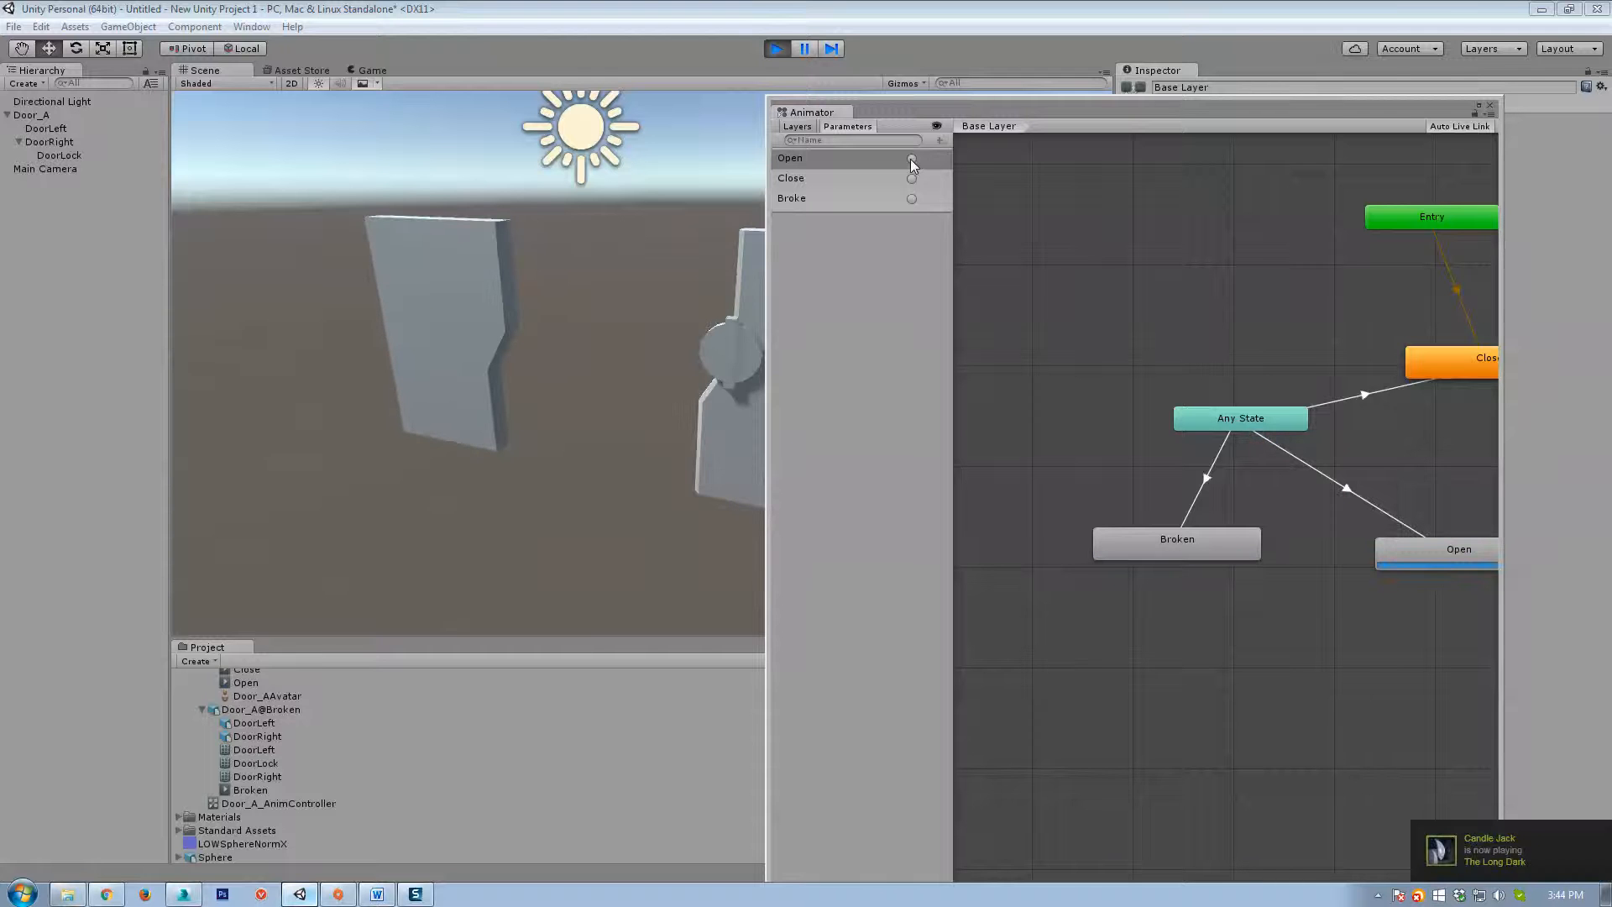
{"action": "left_click", "coordinate": [911, 179]}
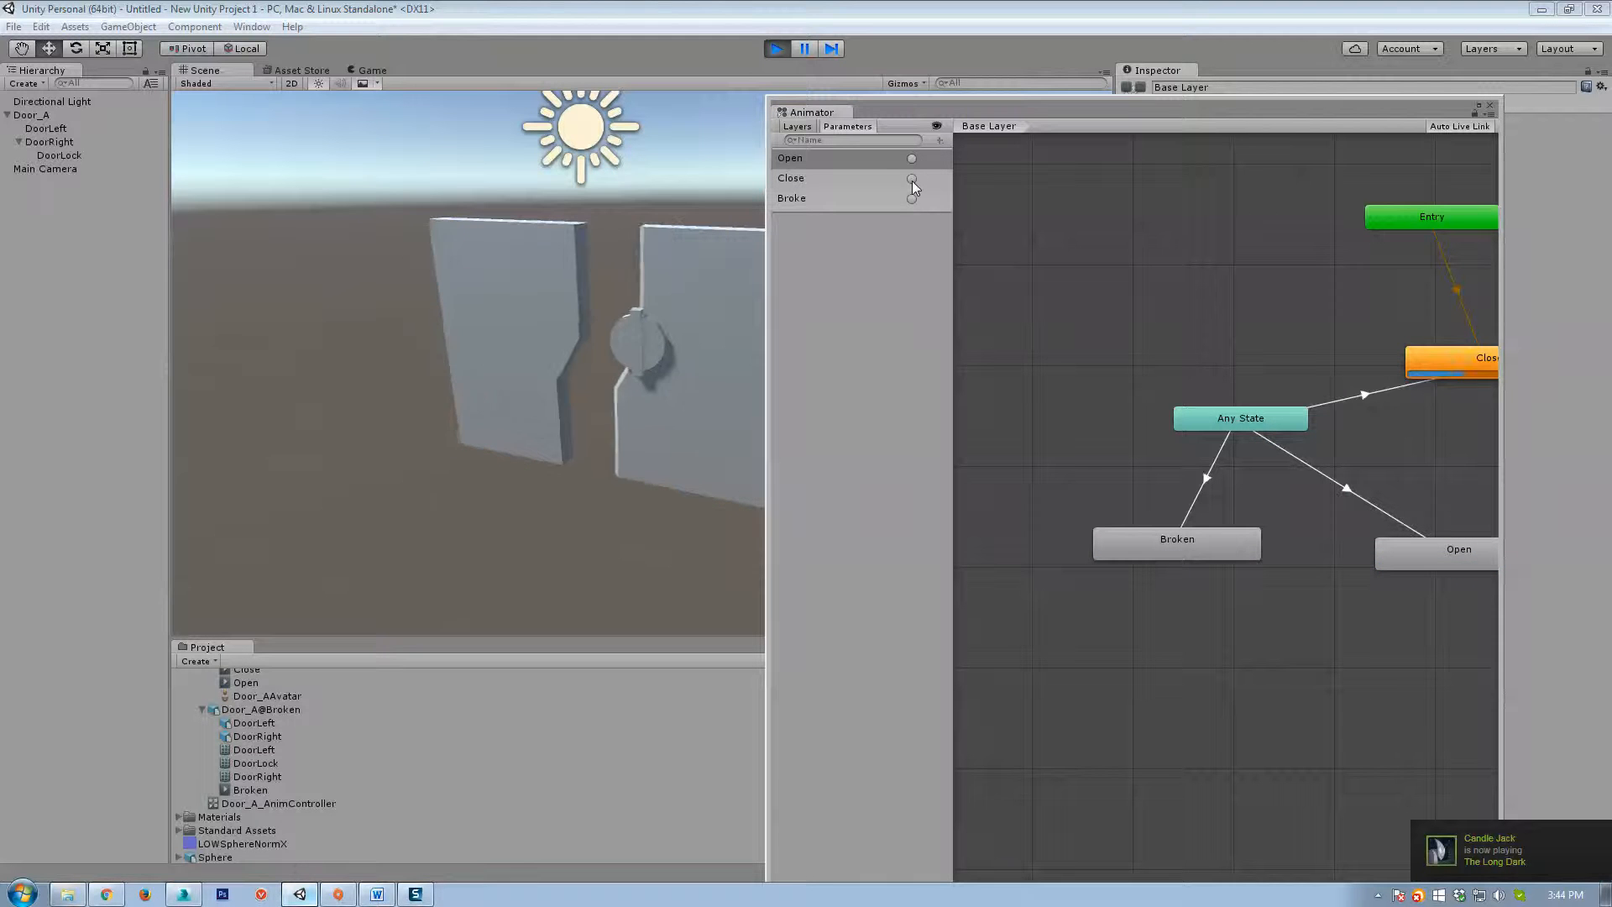
{"action": "left_click", "coordinate": [910, 202]}
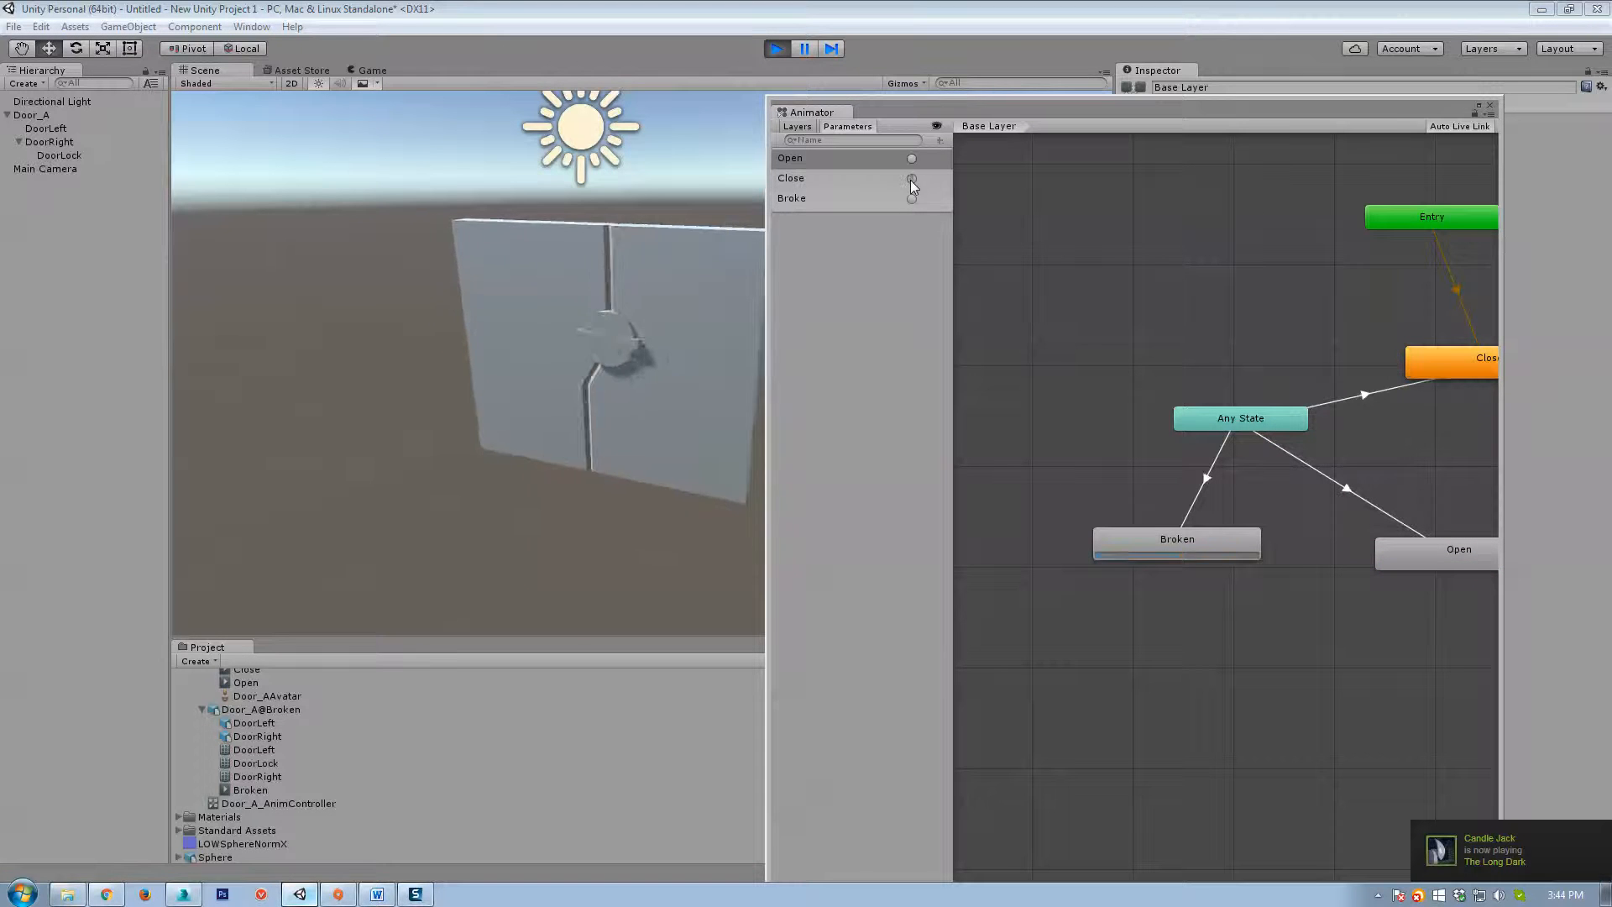
{"action": "left_click", "coordinate": [910, 180]}
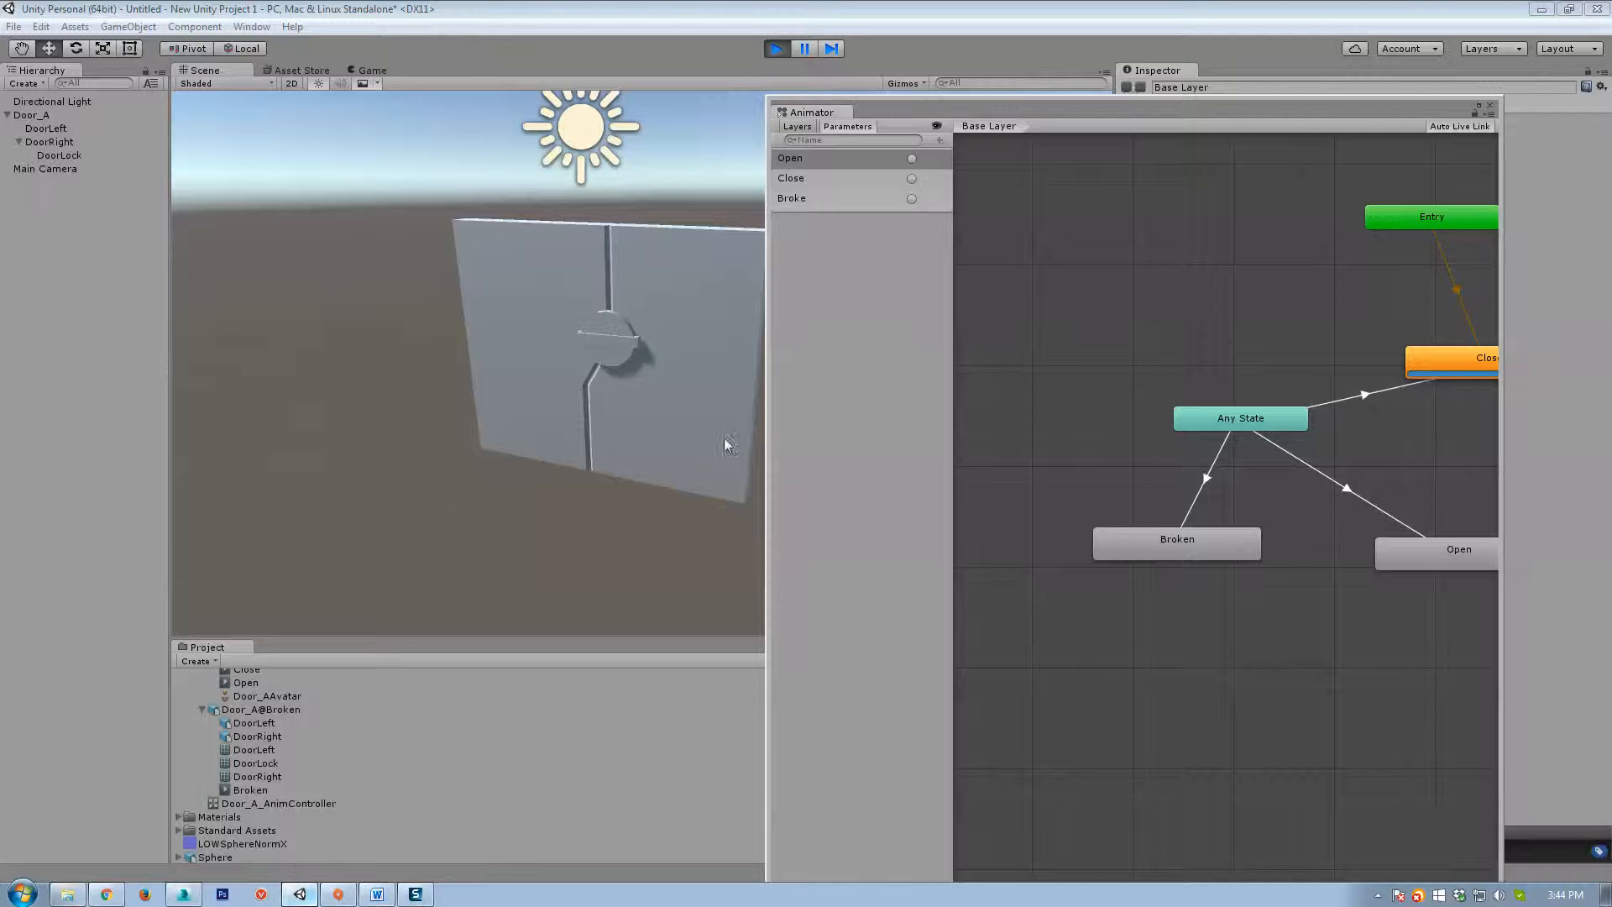
{"action": "left_click_drag", "start_coordinate": [990, 104], "coordinate": [1029, 97]}
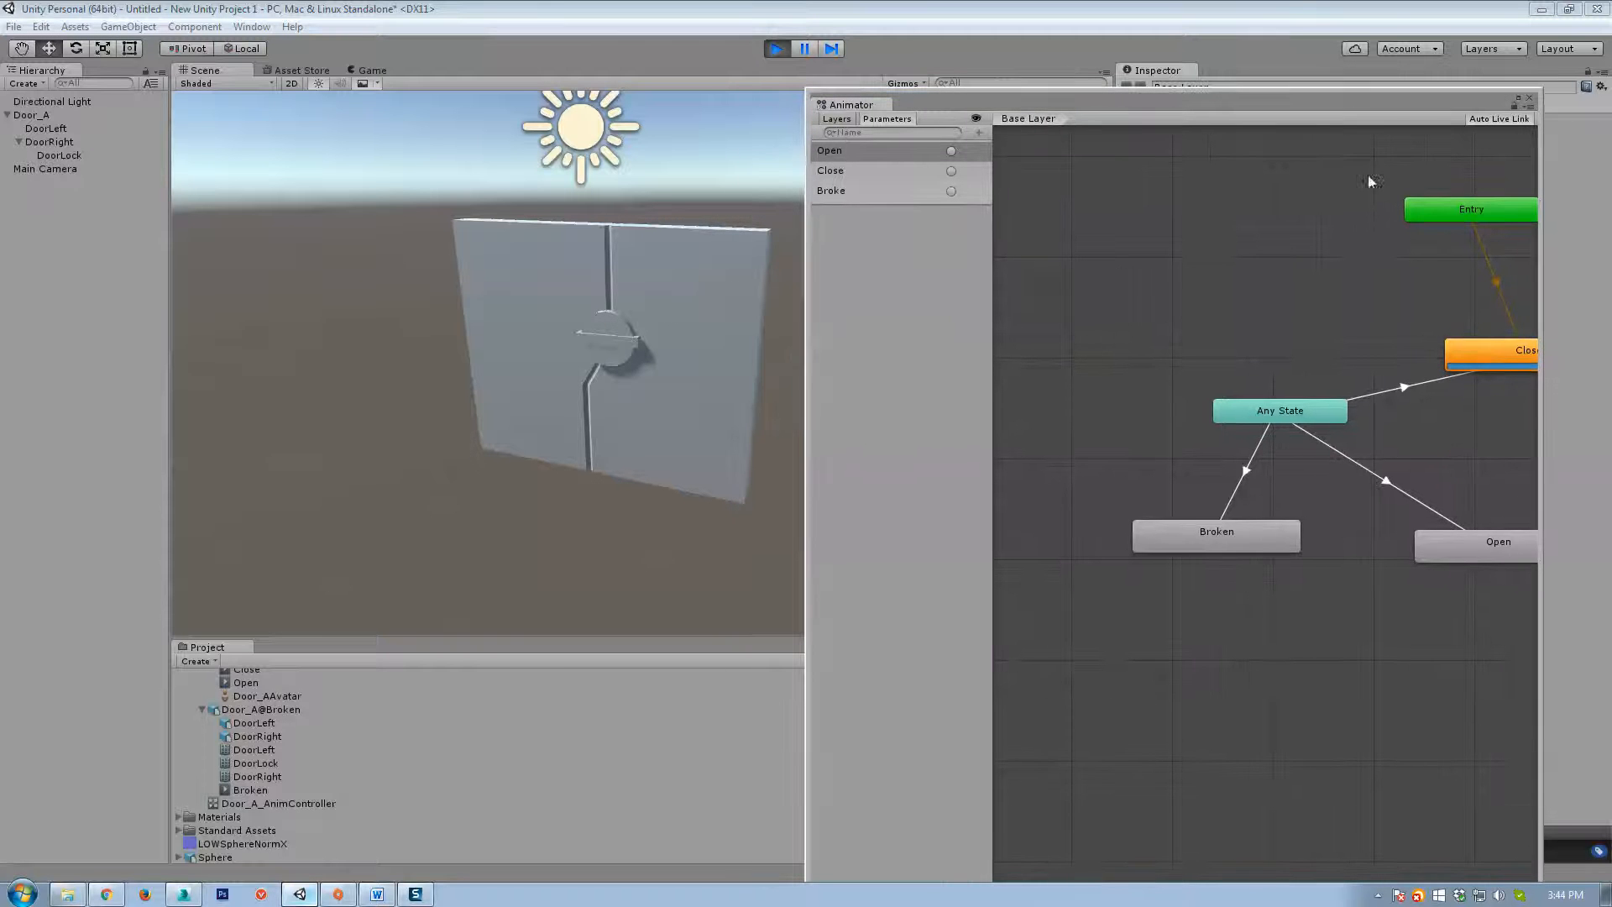
{"action": "middle_click_drag", "start_coordinate": [1256, 389], "coordinate": [1047, 331]}
{"action": "middle_click_drag", "start_coordinate": [1285, 397], "coordinate": [1263, 584]}
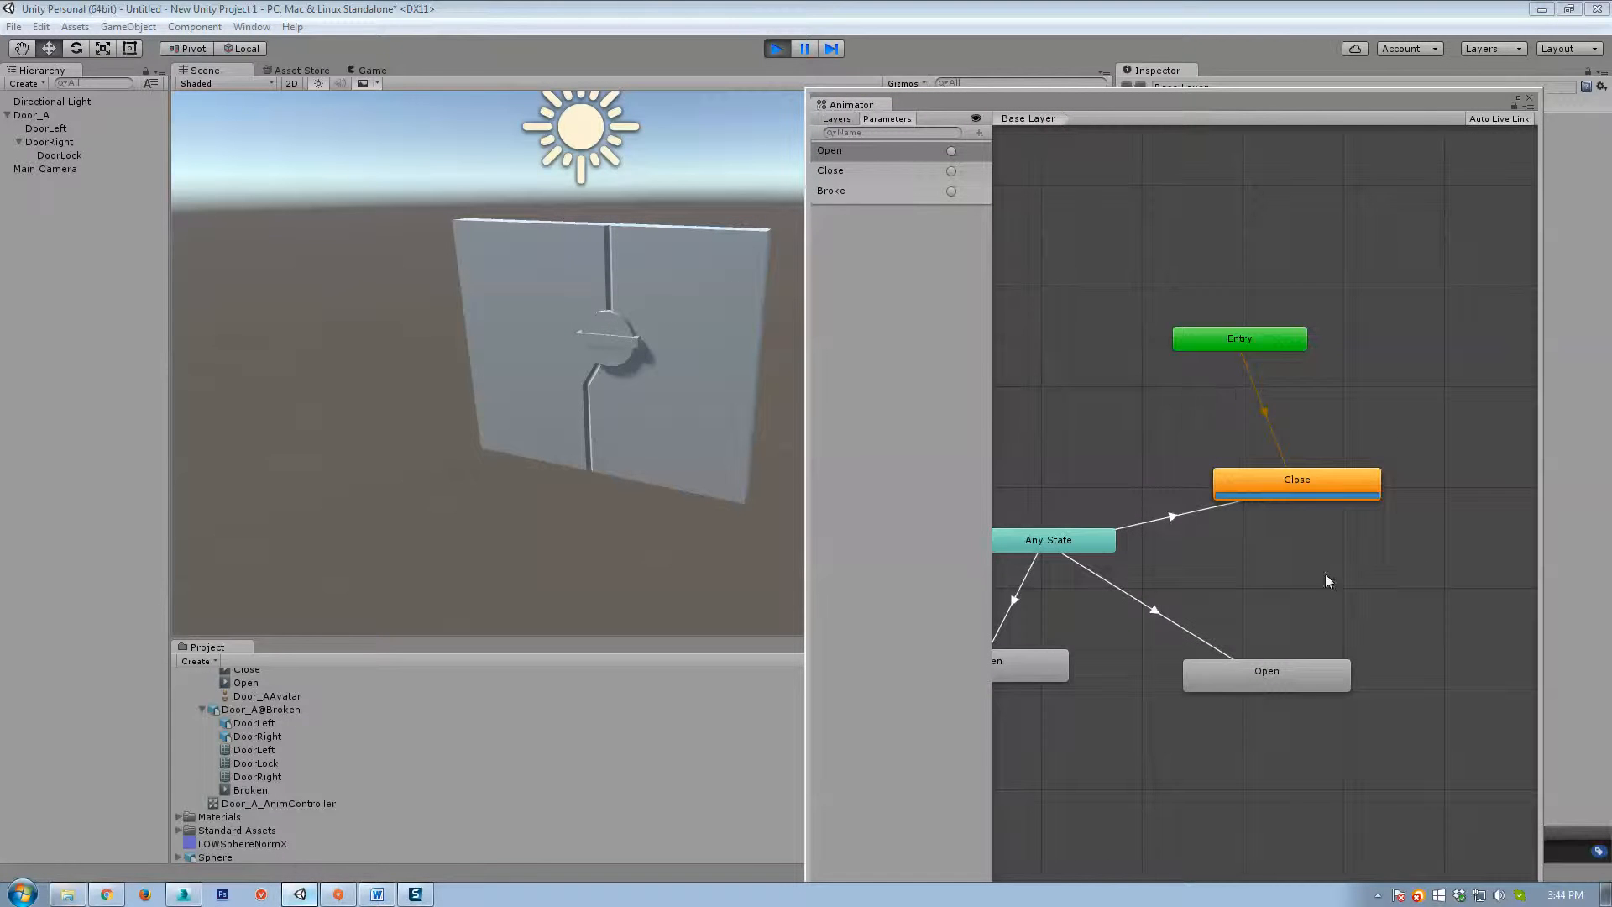
{"action": "left_click", "coordinate": [774, 50]}
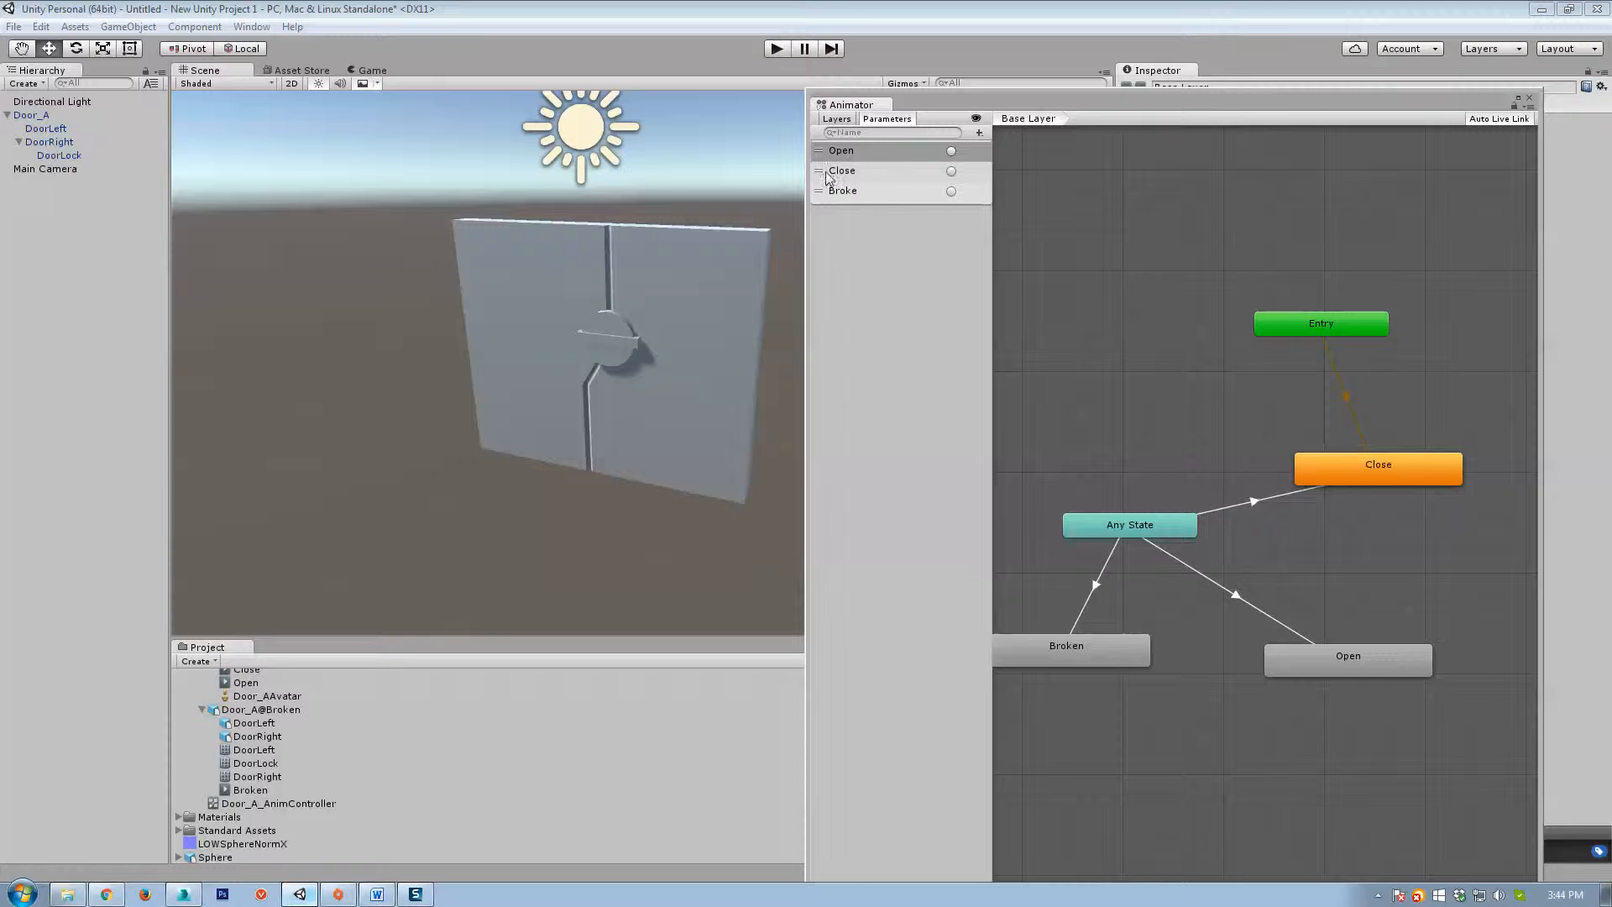
{"action": "left_click", "coordinate": [979, 133]}
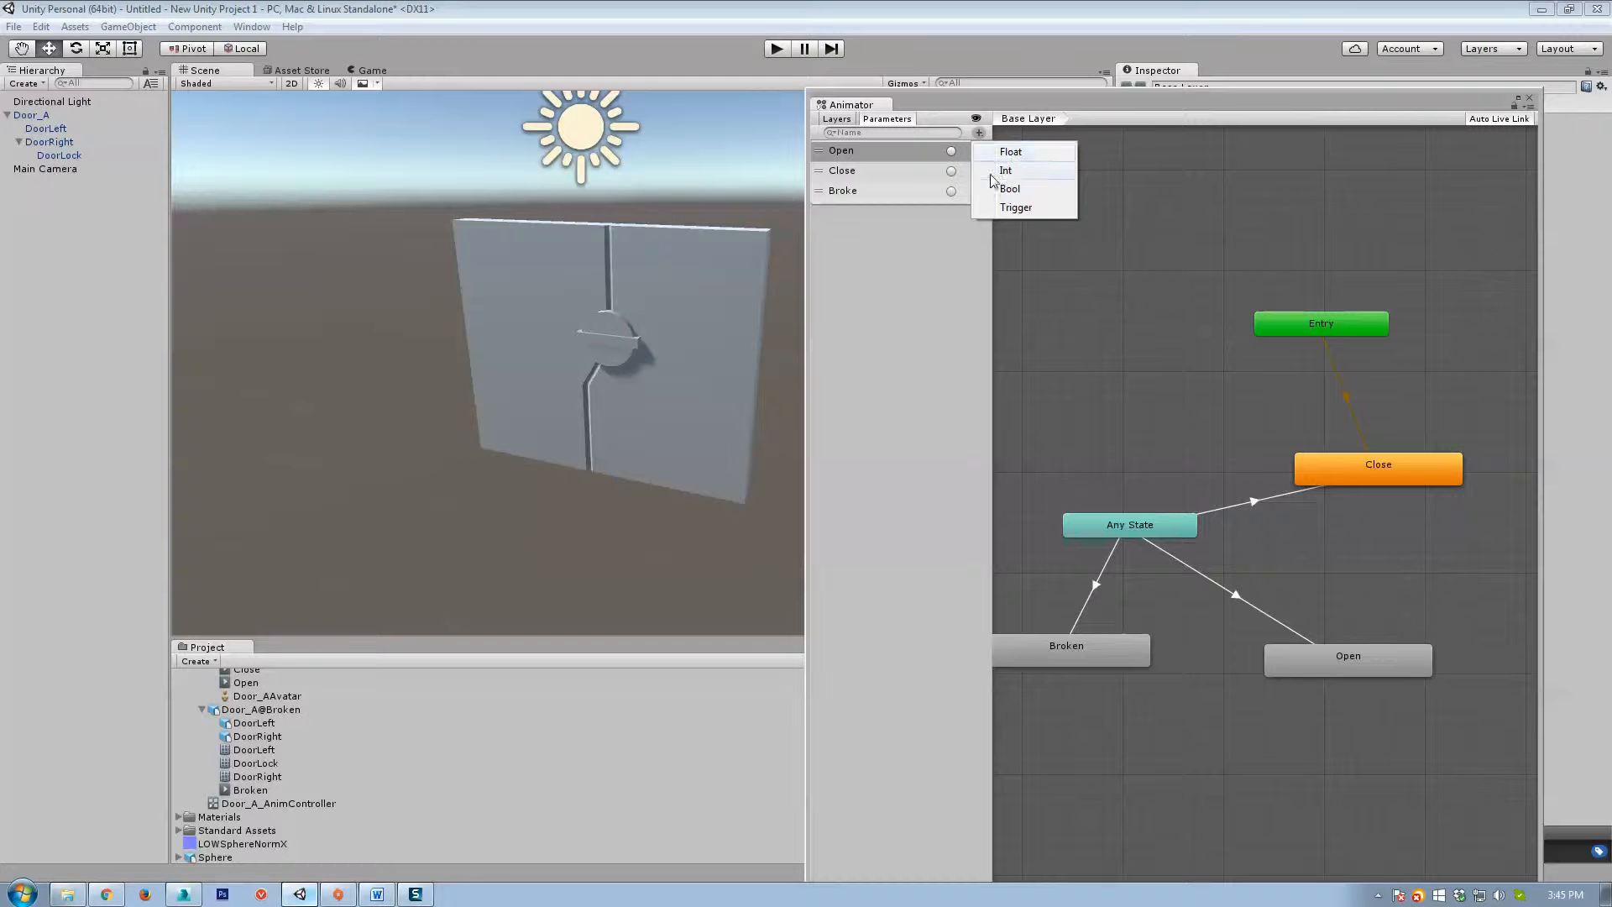
{"action": "left_click", "coordinate": [1135, 445]}
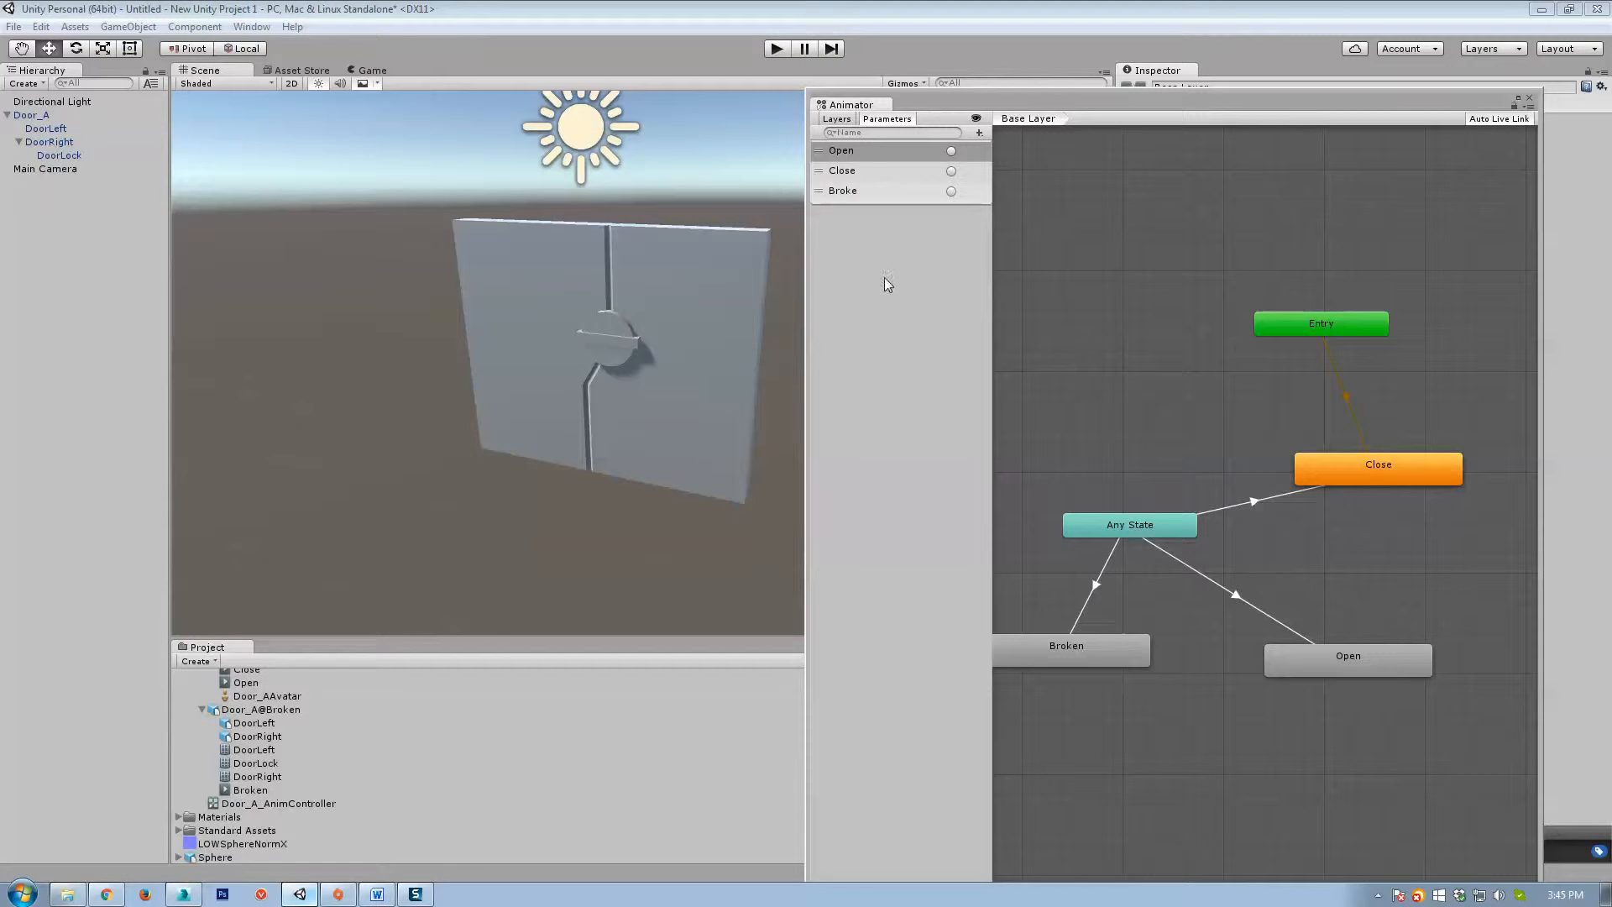
{"action": "left_click_drag", "start_coordinate": [934, 109], "coordinate": [945, 70]}
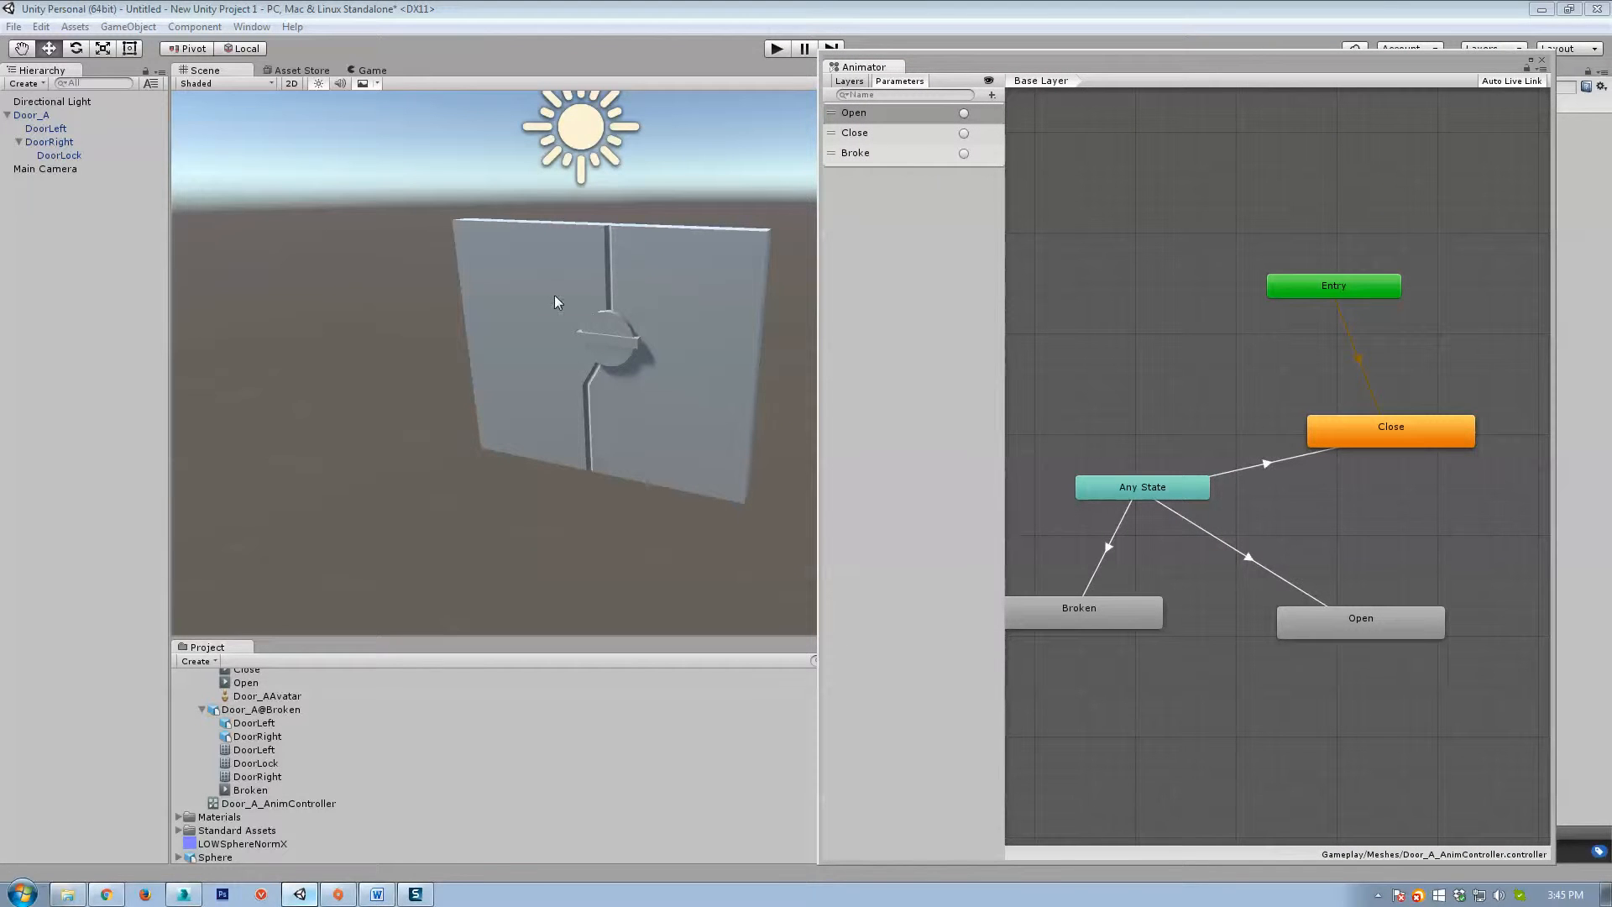
{"action": "mouse_move", "coordinate": [508, 490]}
{"action": "right_mouse_down"}
{"action": "mouse_move", "coordinate": [533, 517]}
{"action": "mouse_move", "coordinate": [554, 501]}
{"action": "mouse_move", "coordinate": [529, 492]}
{"action": "right_mouse_up"}
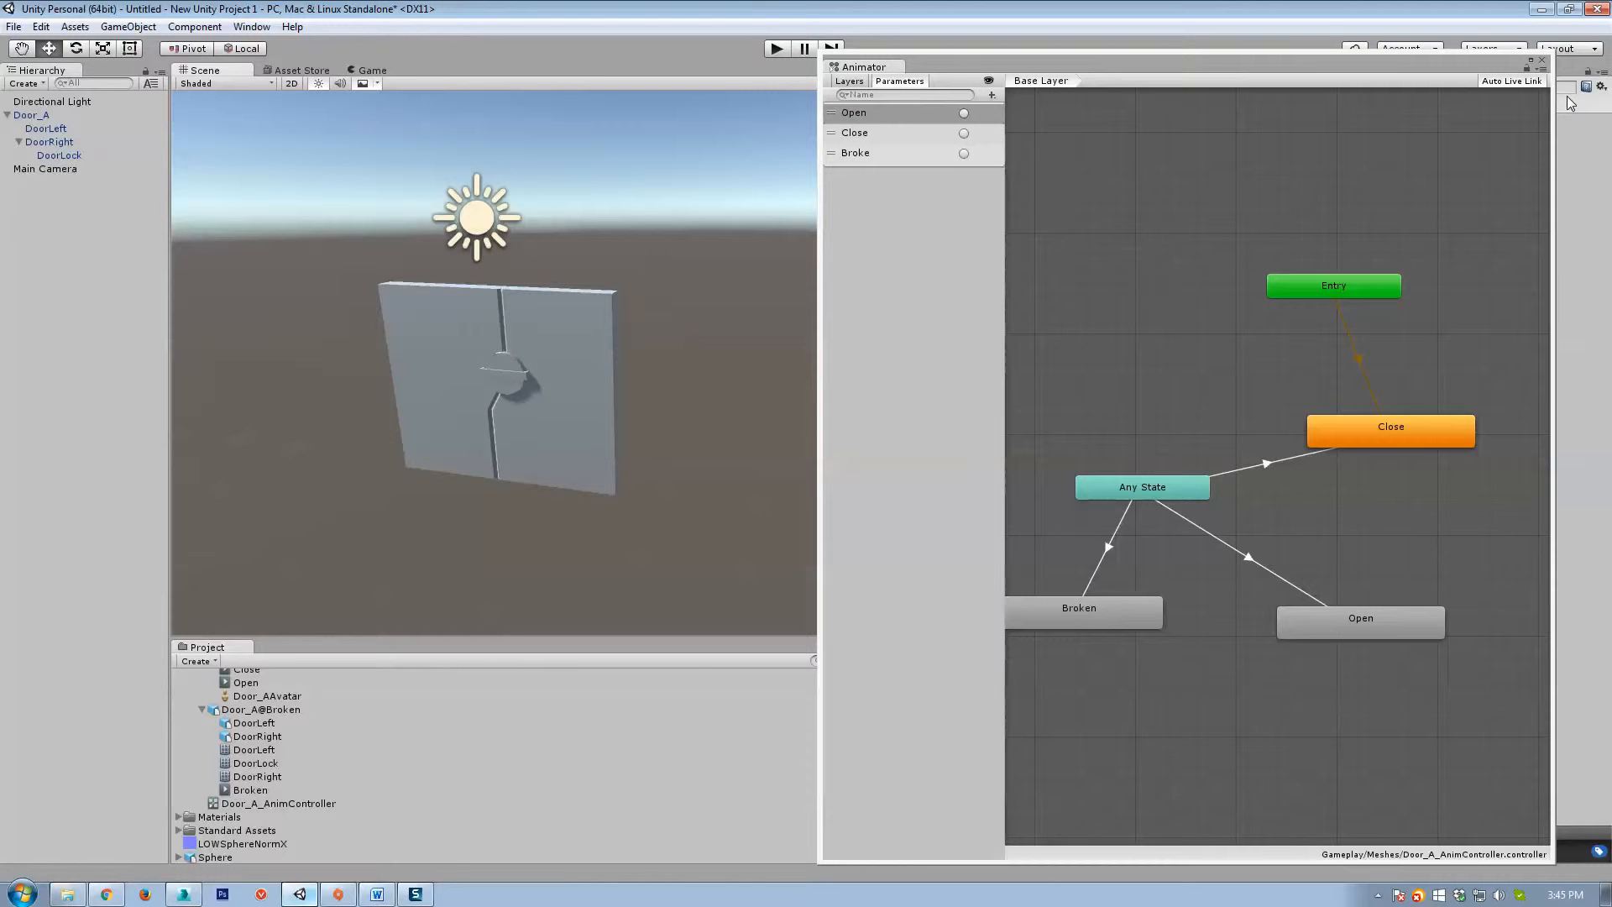